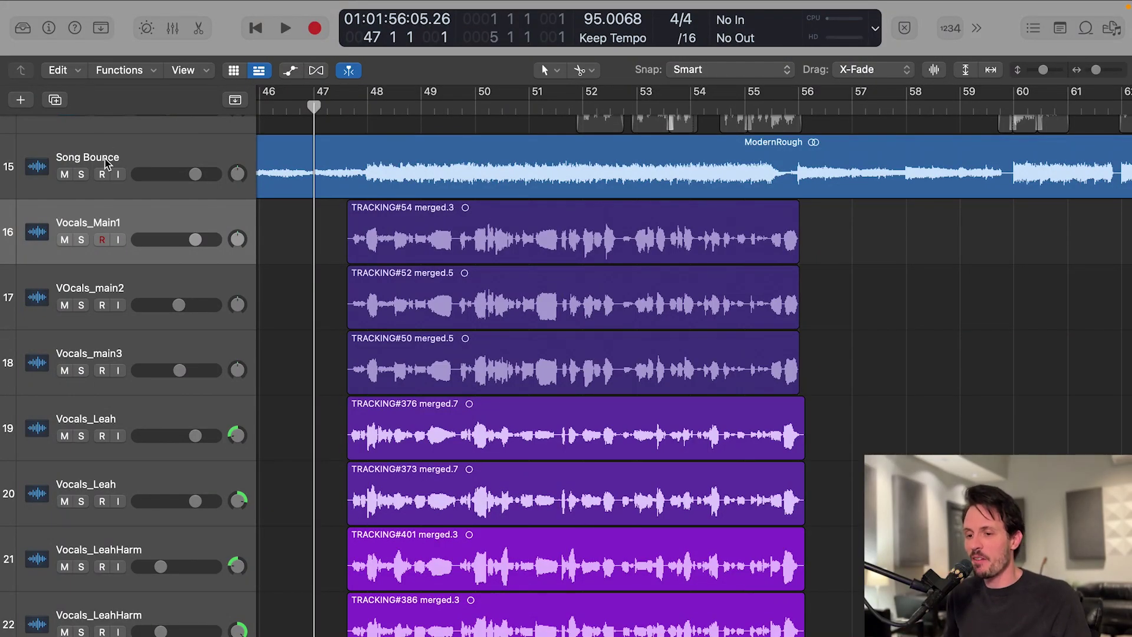
Step: Review the vocal tracks' channel strips in the mixer and play the section from bar 47 to bar 56
click(135, 210)
shift+click(210, 630)
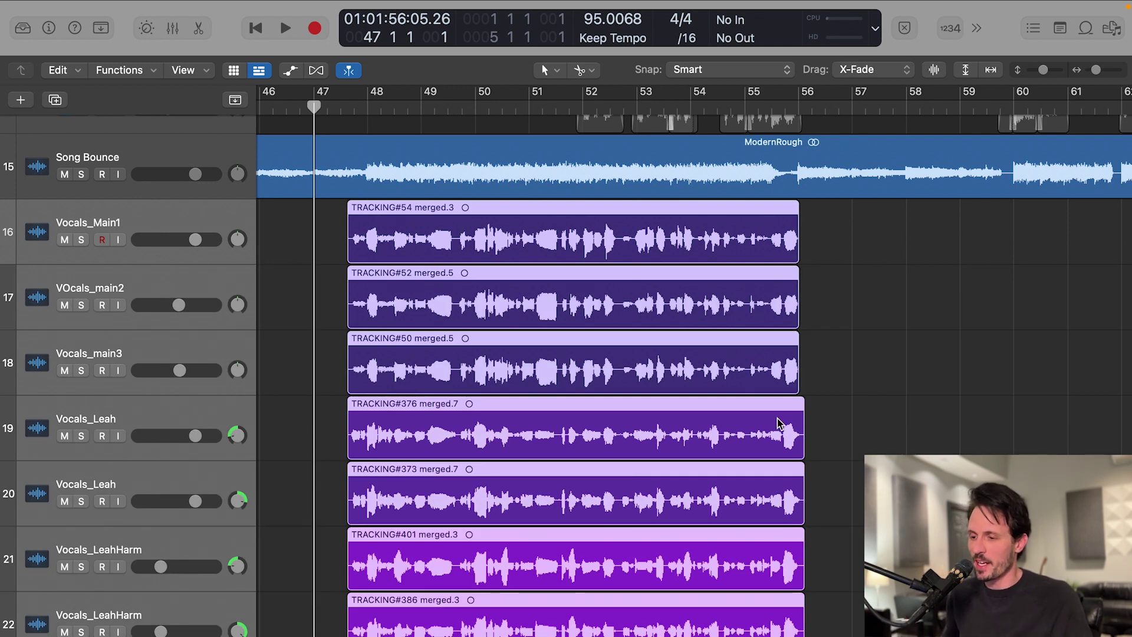
click(821, 323)
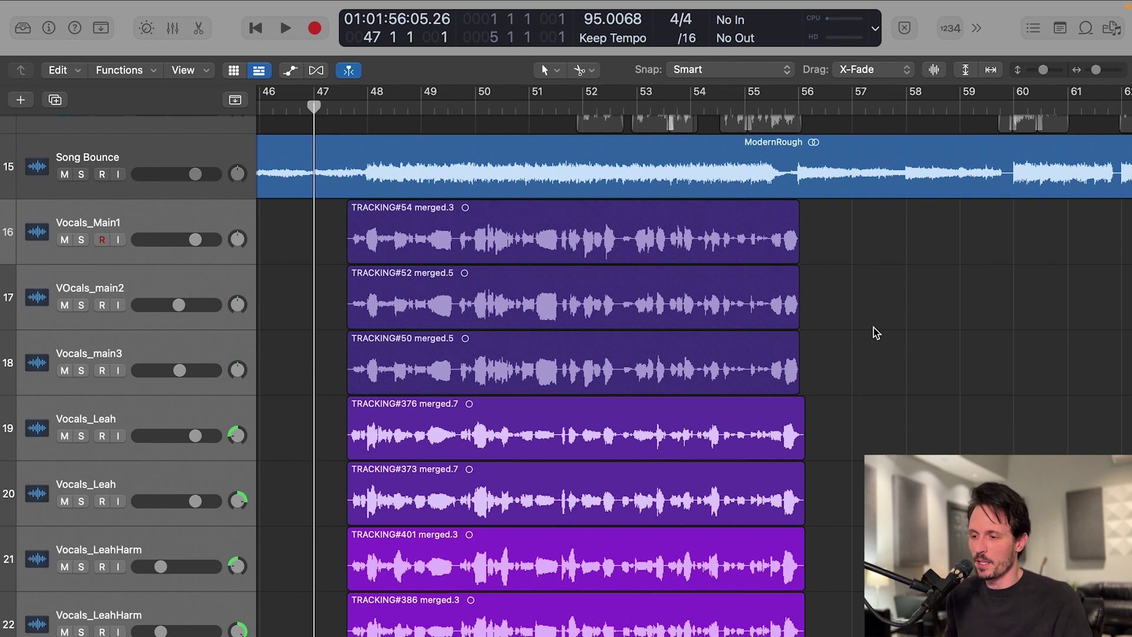
key(x)
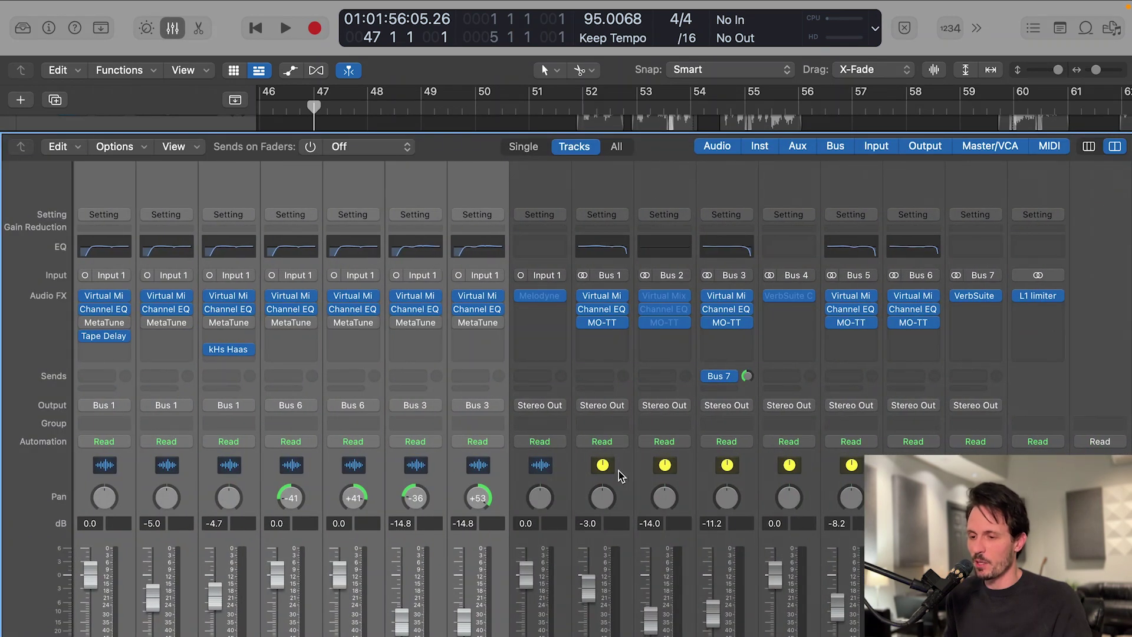
scroll(618, 471, left, 5)
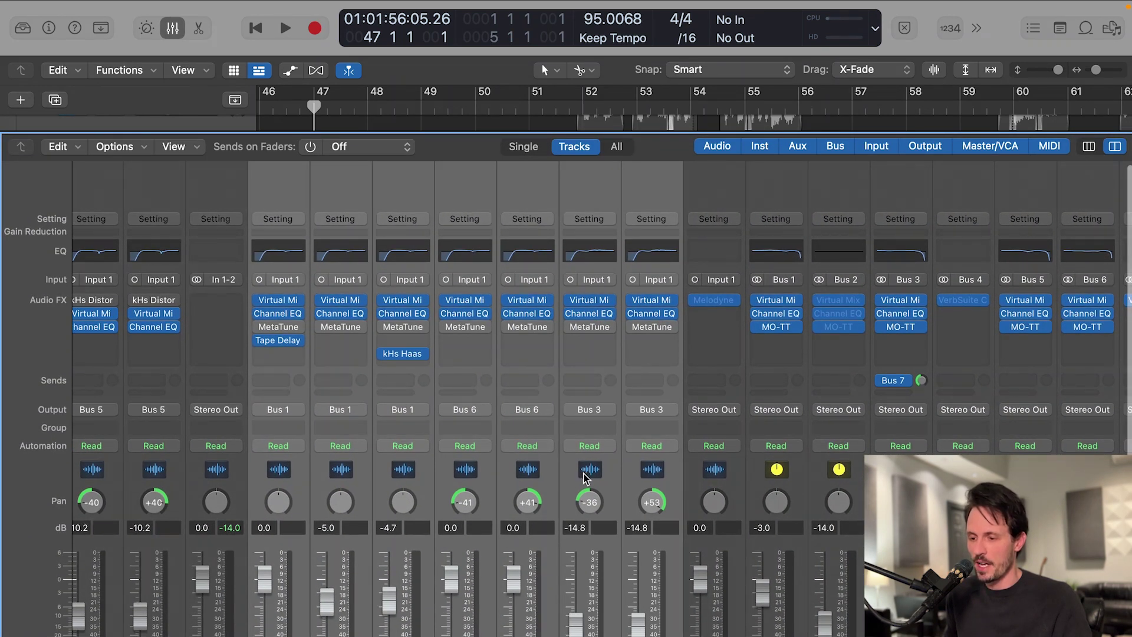
key(x)
key(space)
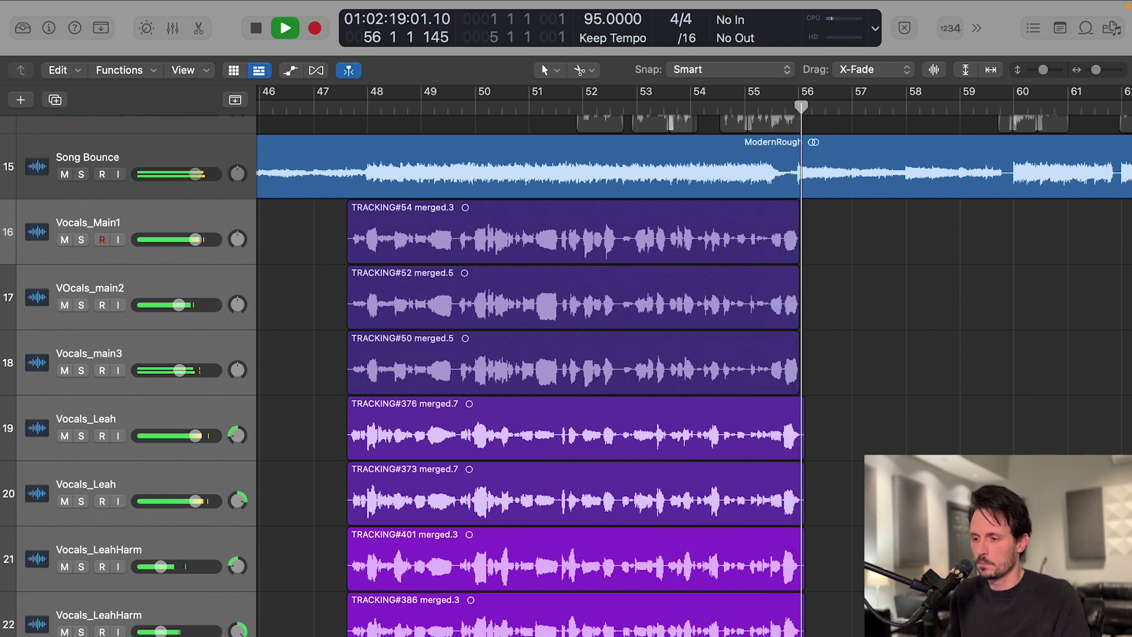
key(space)
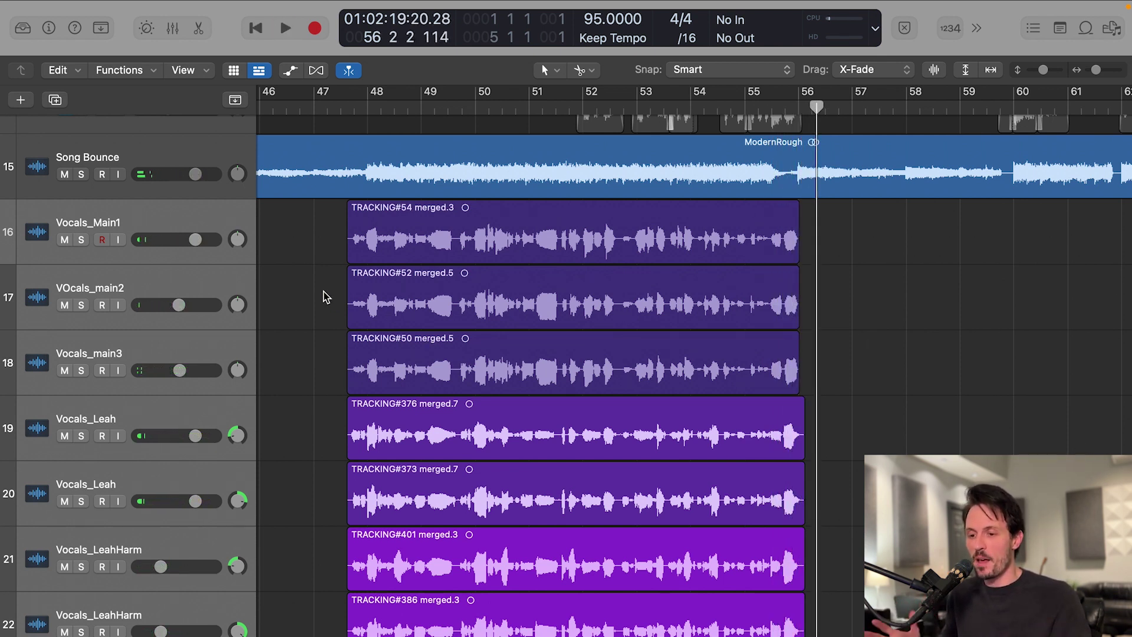
Step: Mute all the vocal tracks below Vocals_Main1, starting with VOcals_main2
click(271, 236)
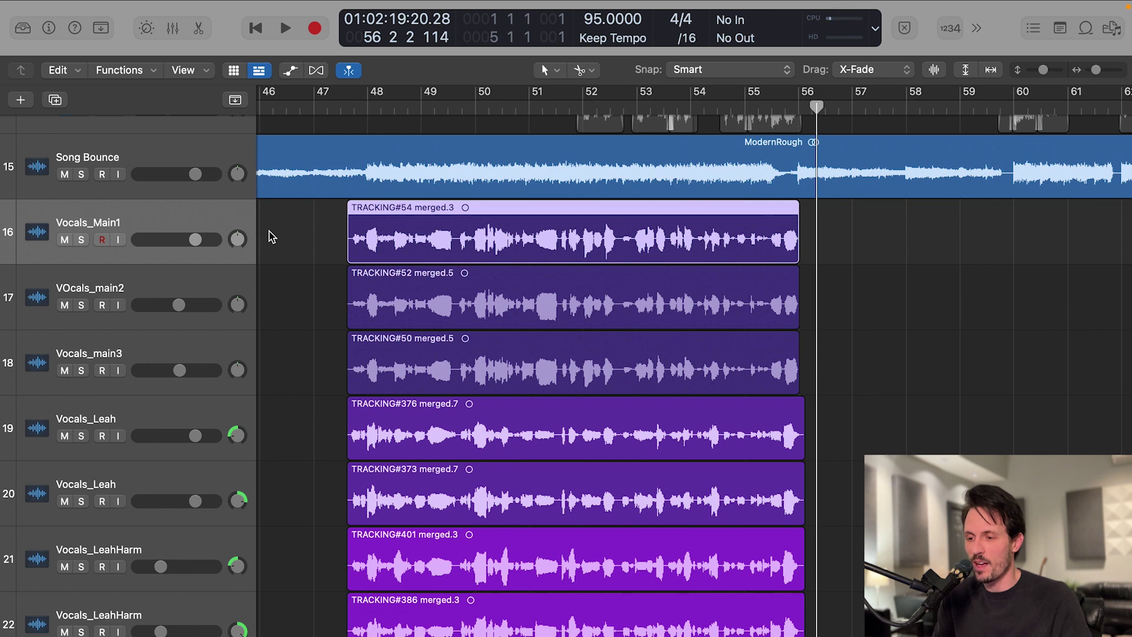
click(204, 272)
shift+click(206, 620)
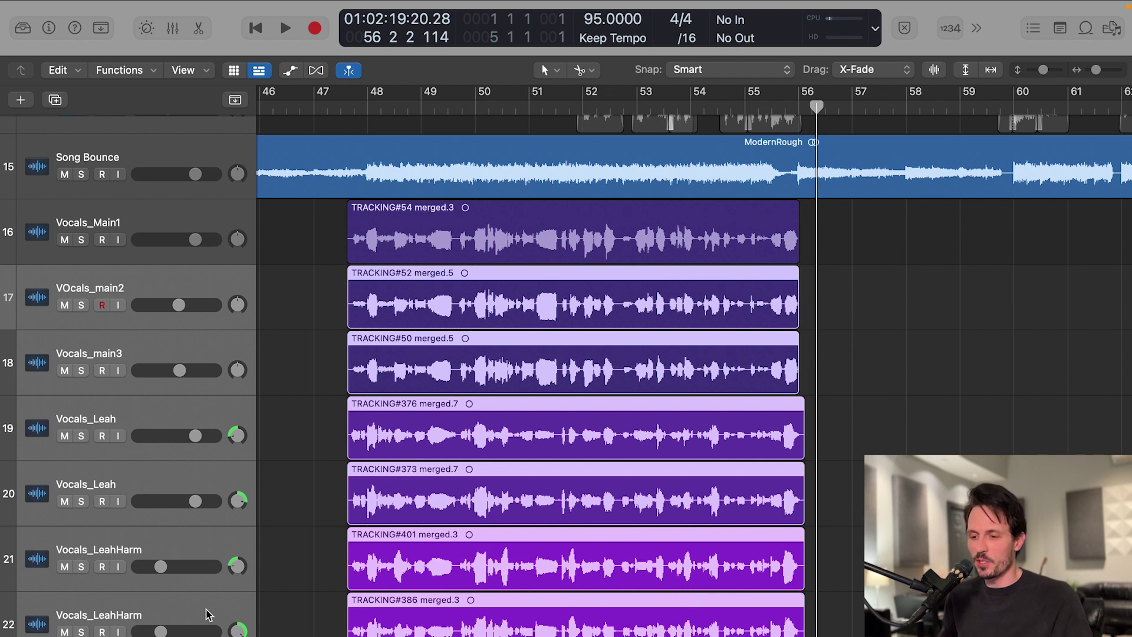
click(293, 328)
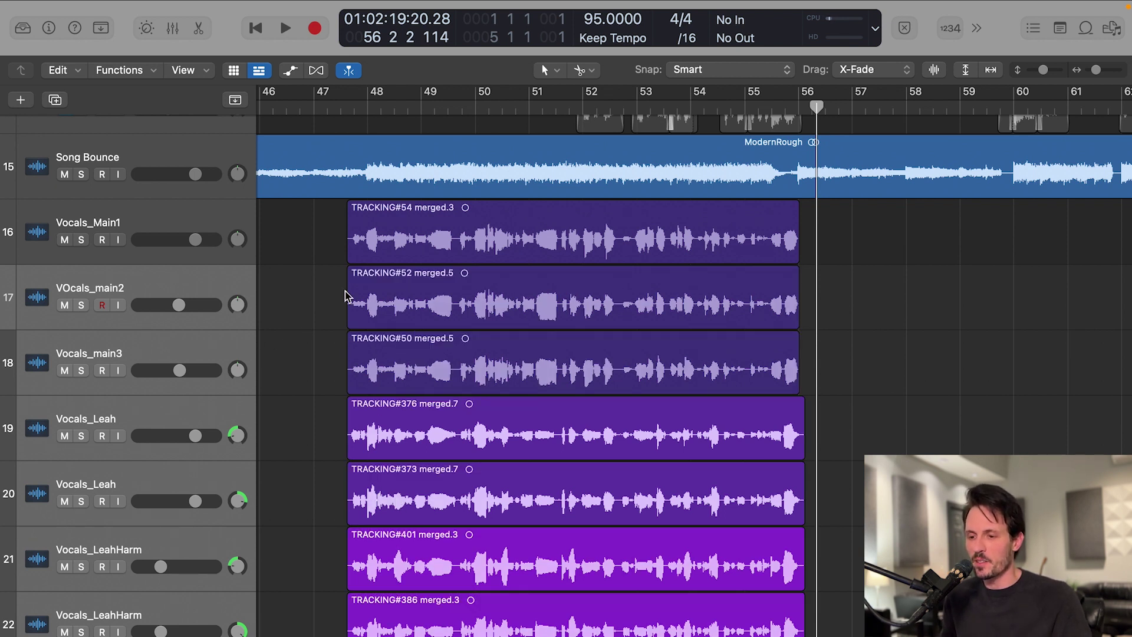
click(405, 298)
shift+click(402, 361)
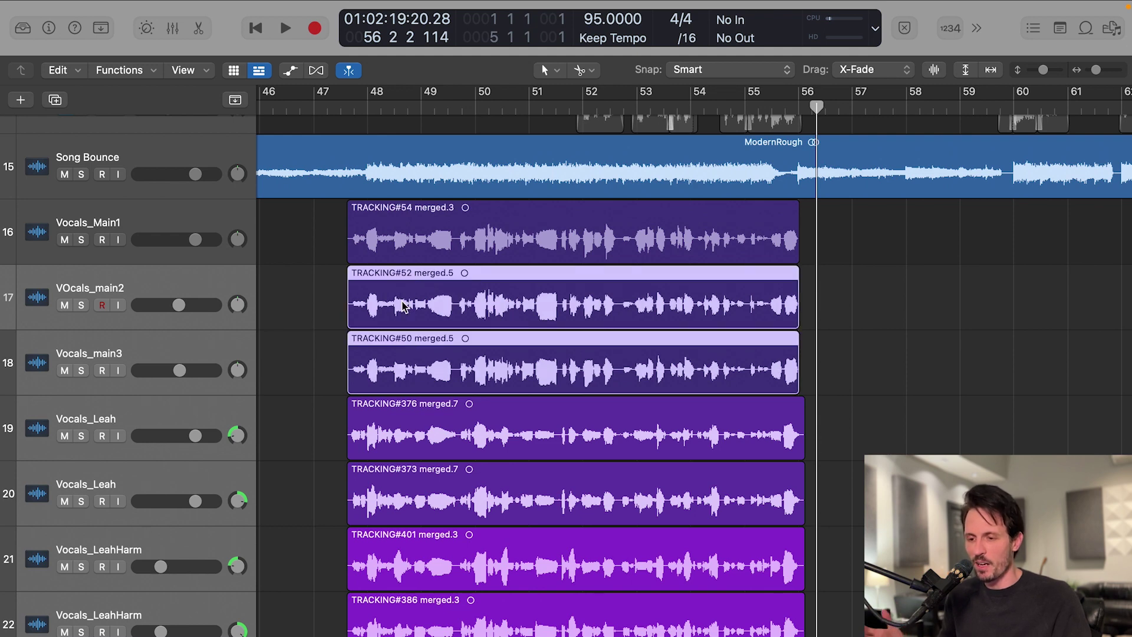
click(150, 278)
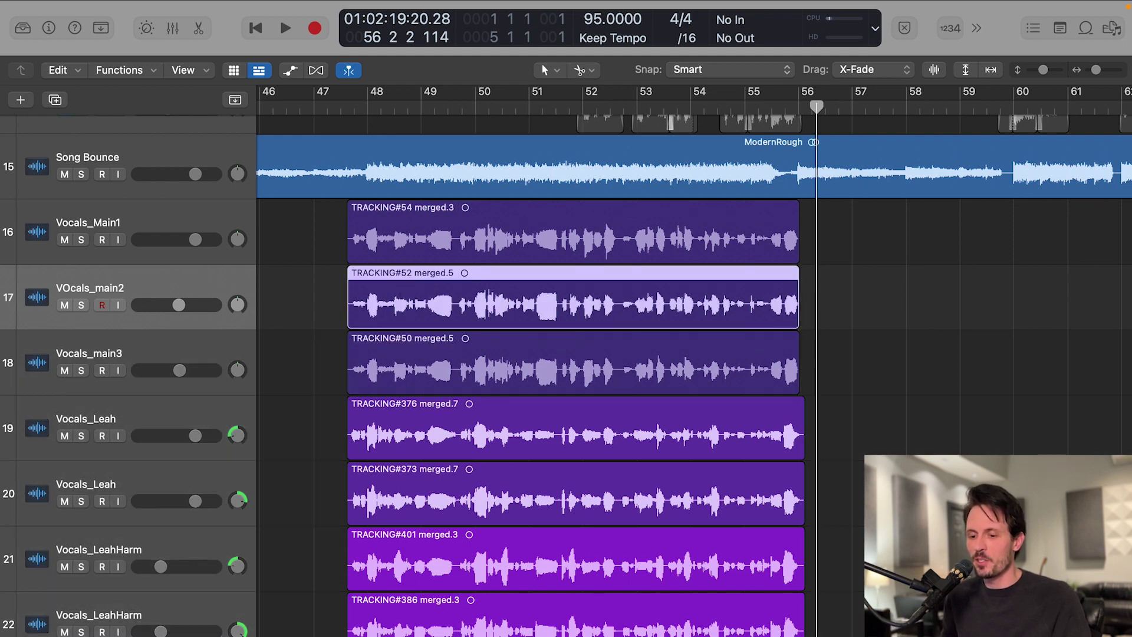
shift+click(164, 602)
click(64, 631)
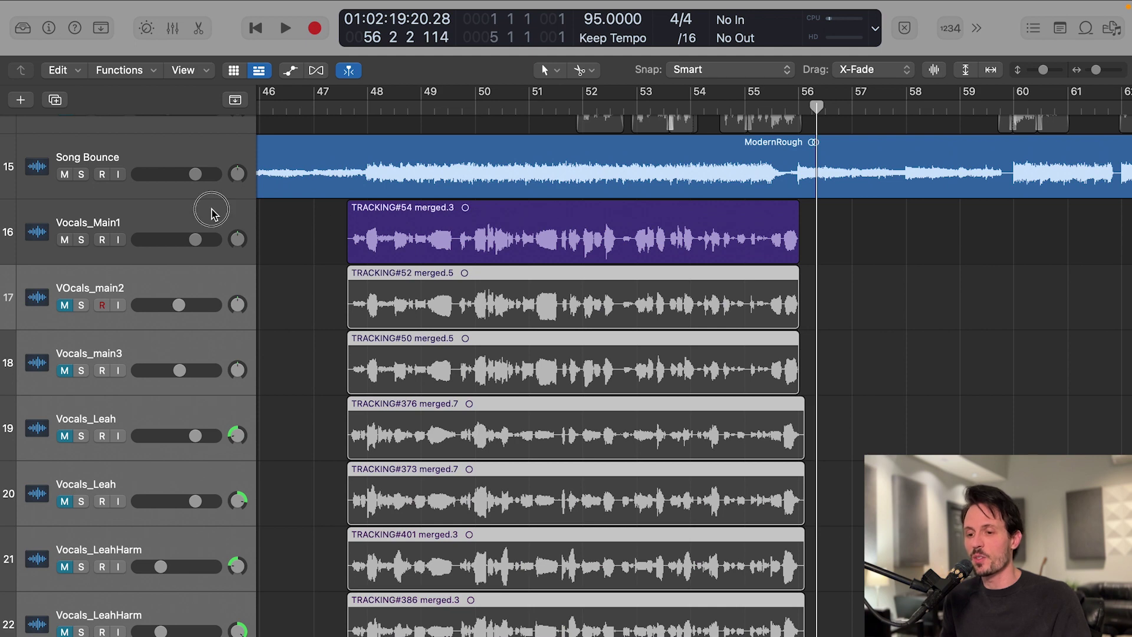
Step: Select the Vocals_Main1 track and inspect the effects on its channel strip in the mixer
click(227, 221)
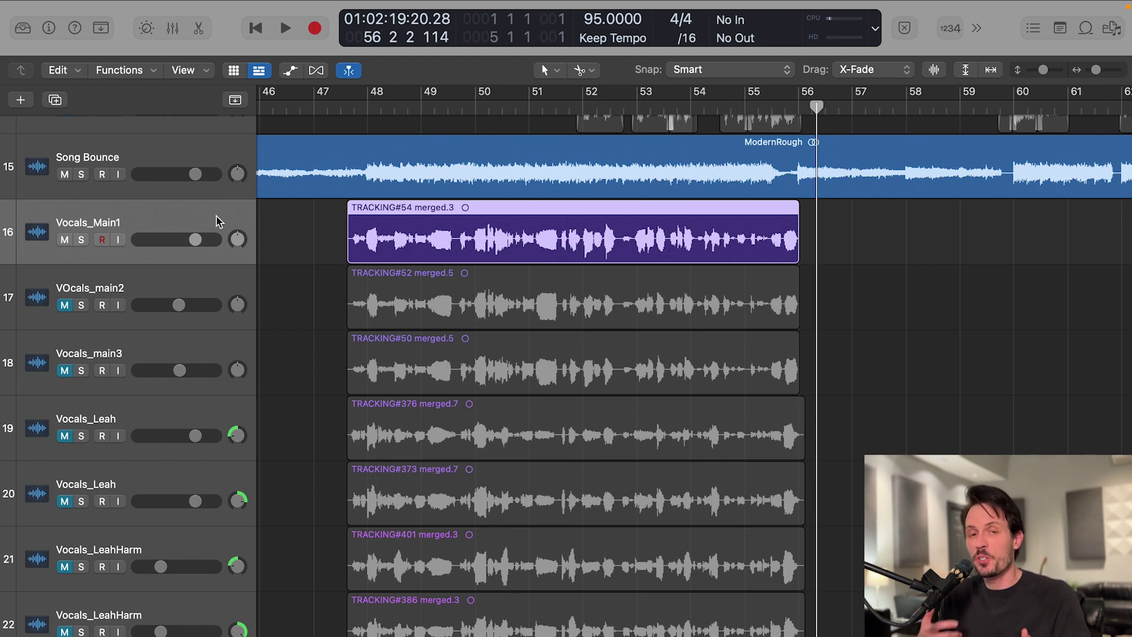
key(x)
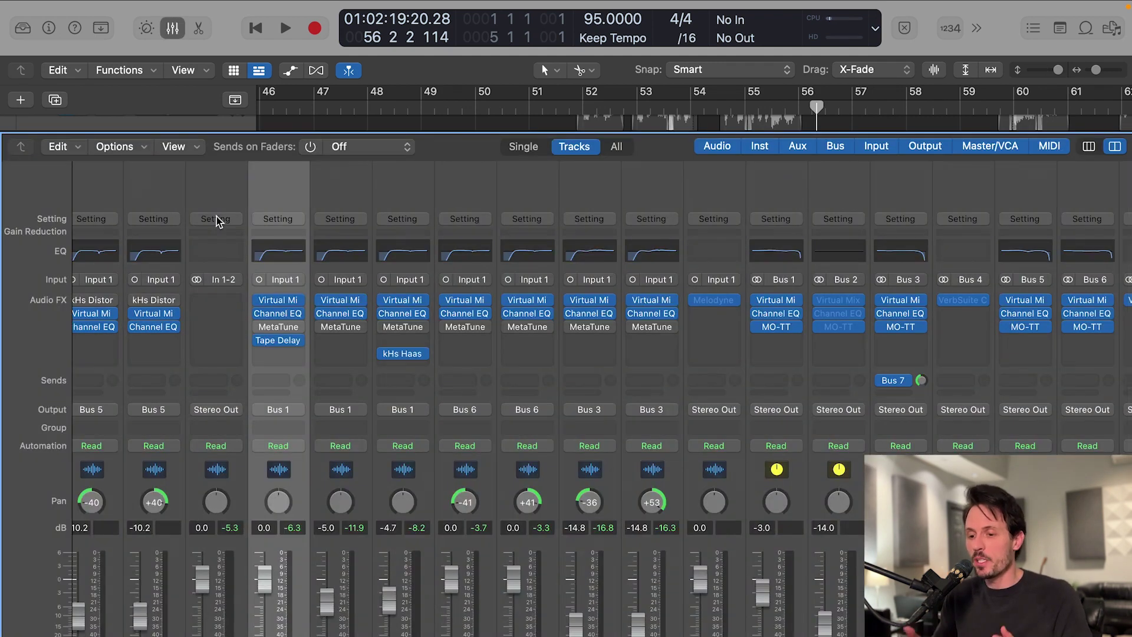
key(x)
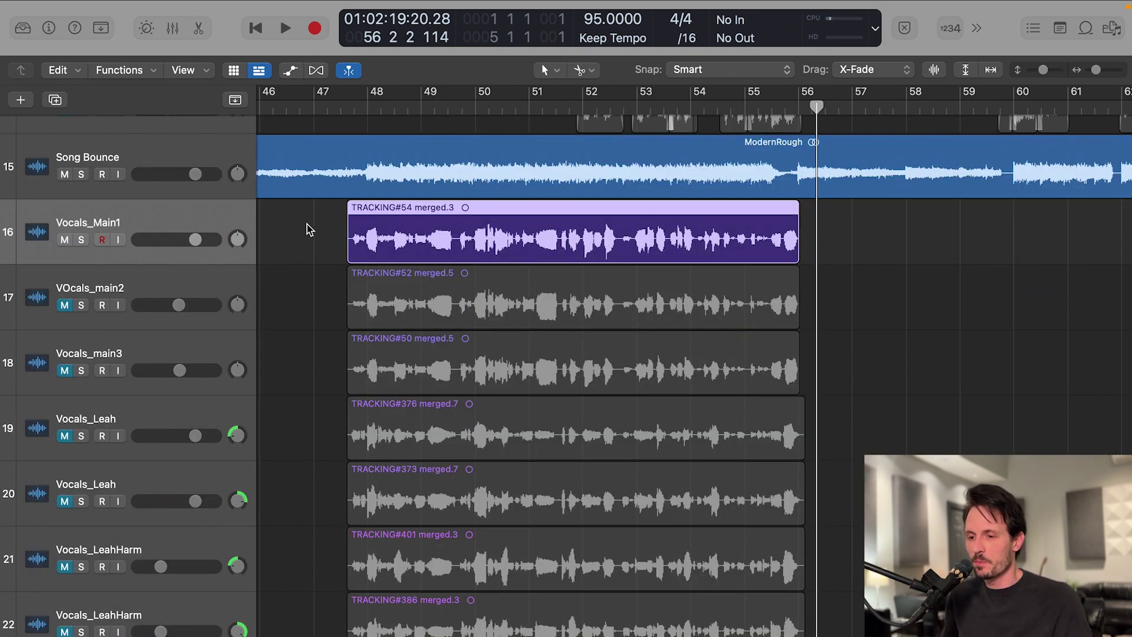
key(x)
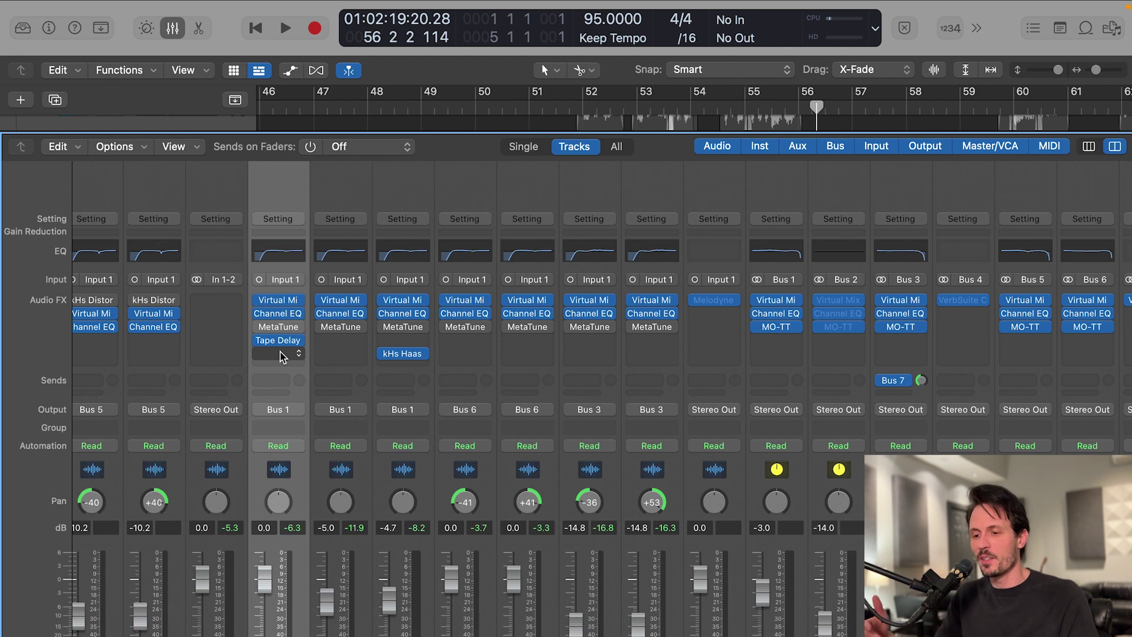
mouse_move(297, 331)
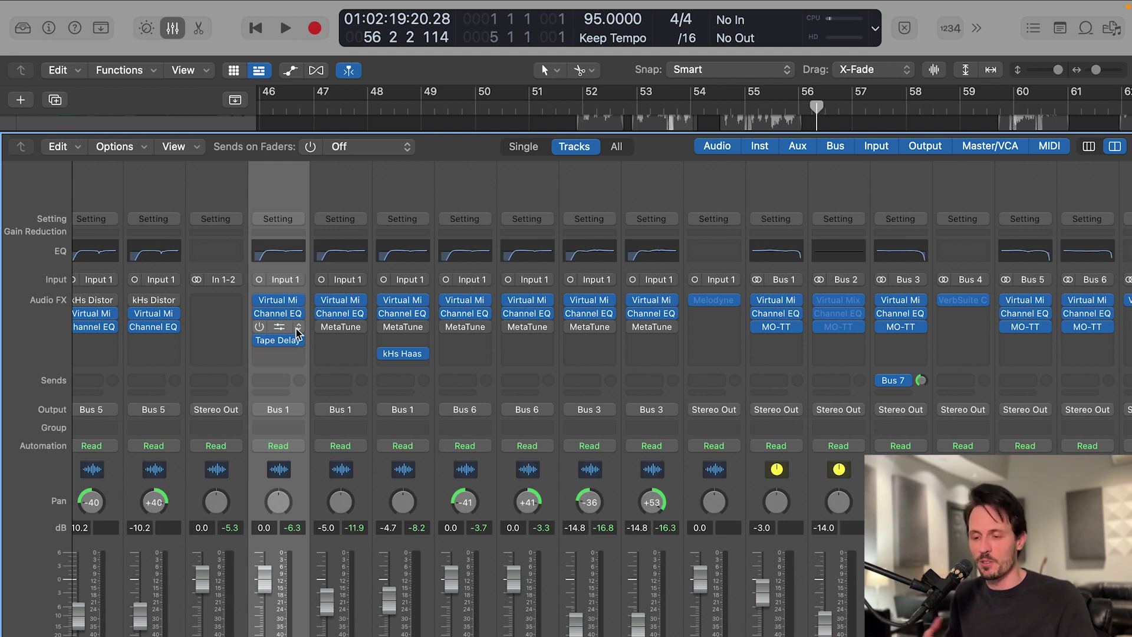
key(x)
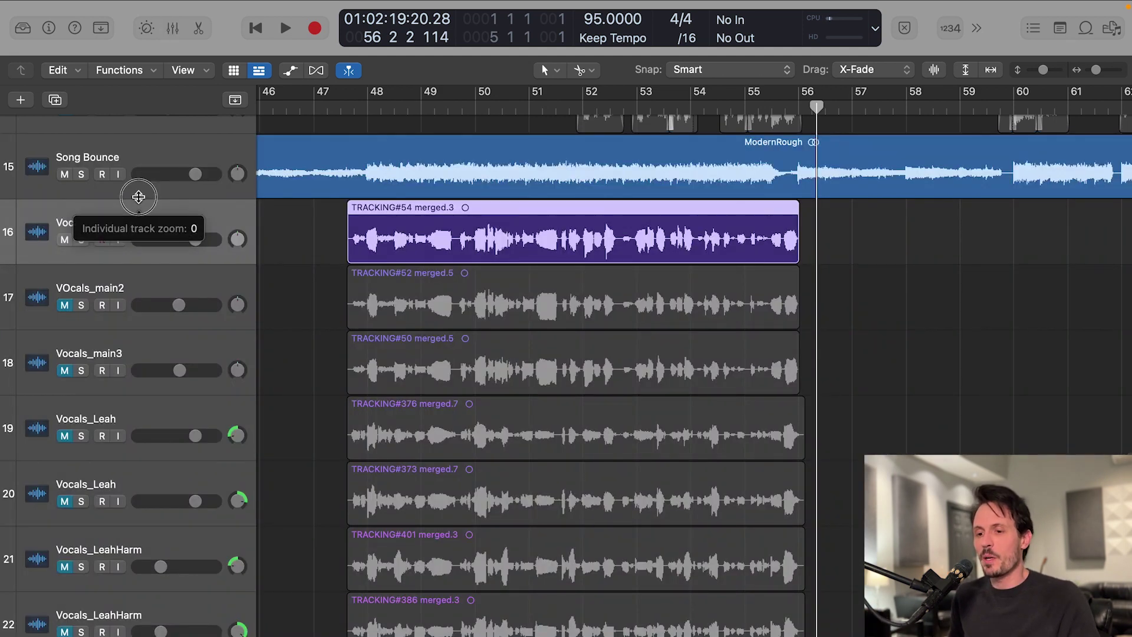
Step: Create one new audio track directly below Song Bounce and name it Tuning
click(97, 150)
click(22, 101)
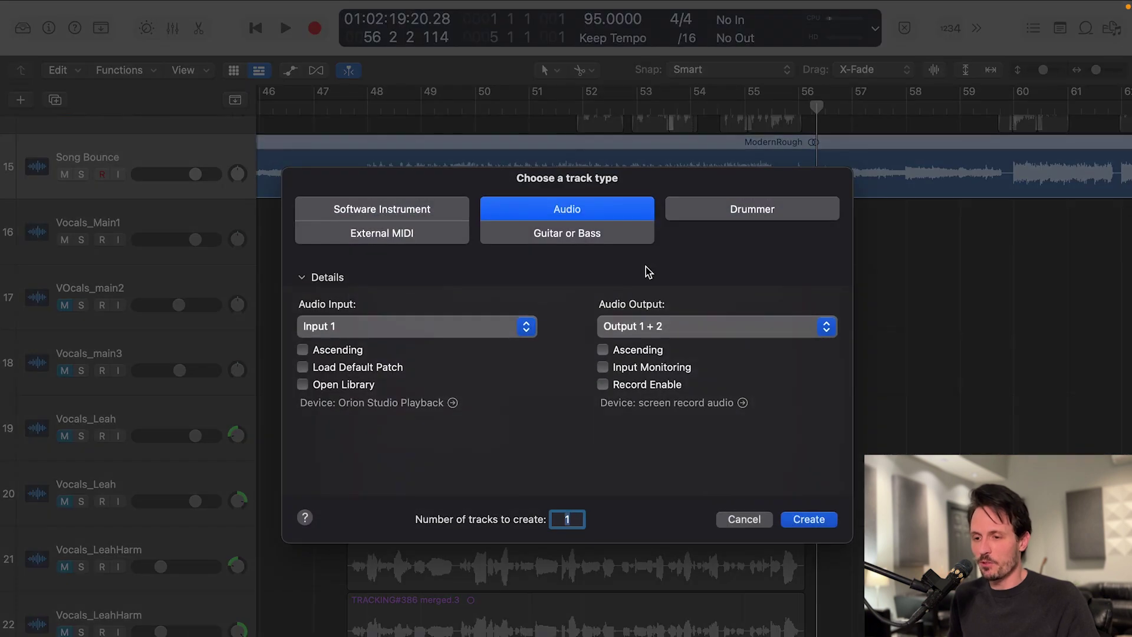
click(803, 518)
double_click(116, 221)
text(Tuning)
key(Return)
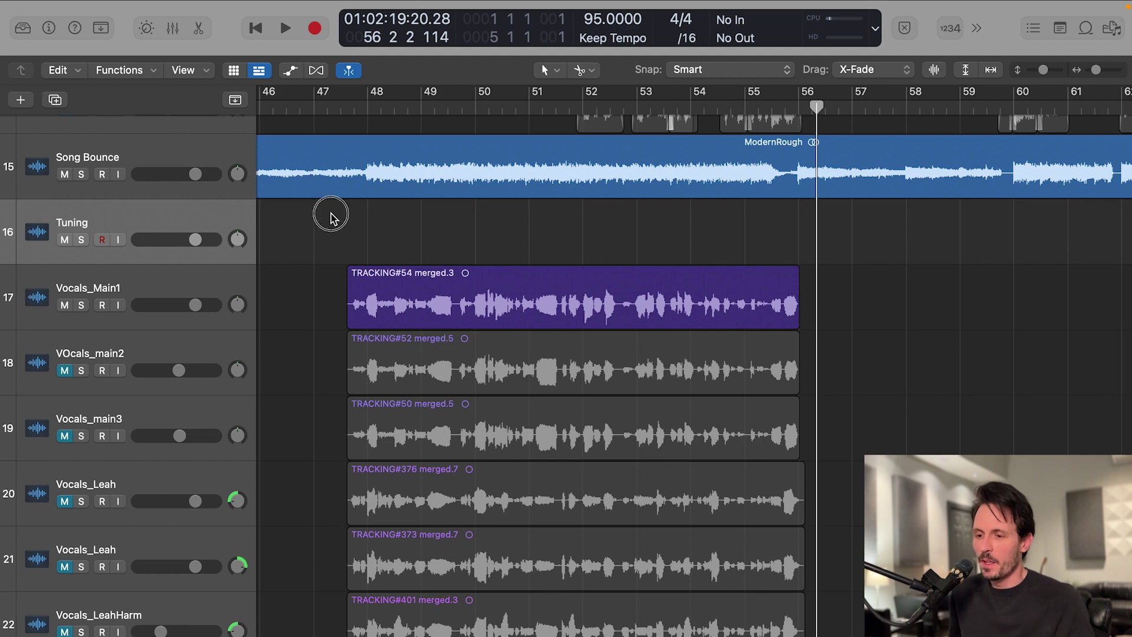
Step: Play the main vocal together with the song bounce from just before the vocal region's start
click(341, 116)
scroll(380, 251, right, 2)
drag(326, 274, 301, 297)
key(space)
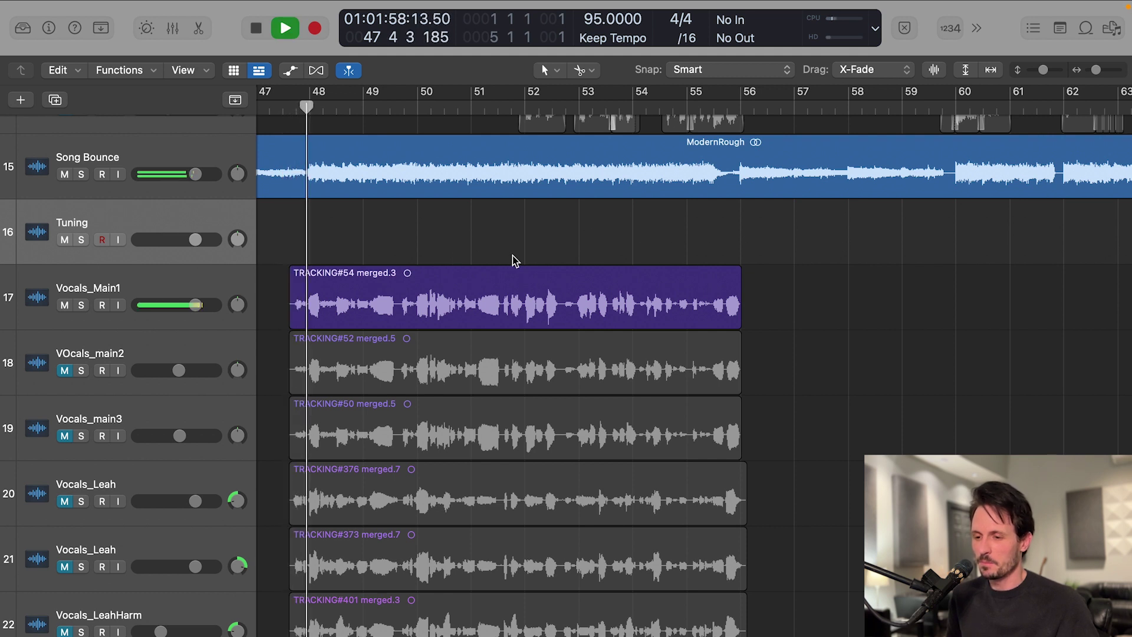
scroll(512, 256, left, 2)
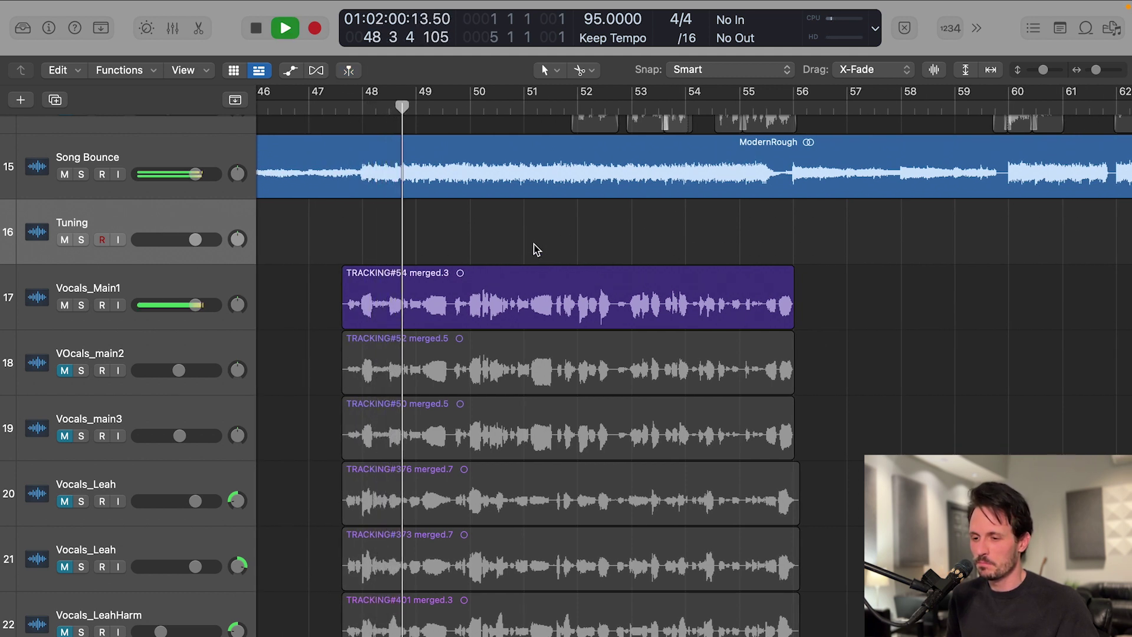
key(space)
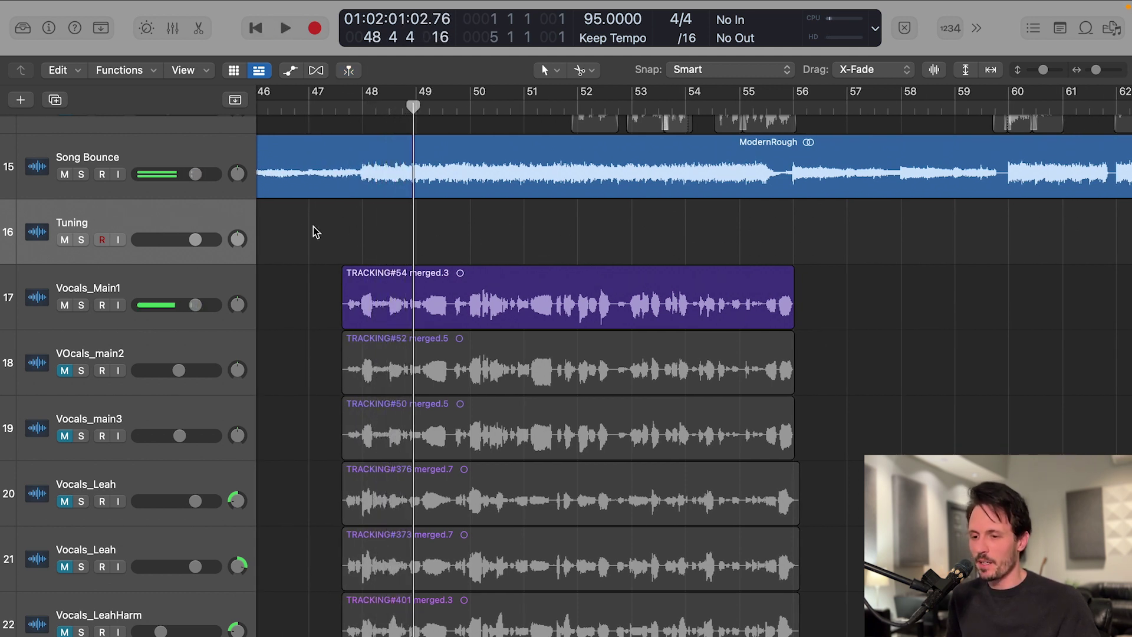
Step: Move the TRACKING#54 merged.3 region from Vocals_Main1 to the Tuning track and mute the Song Bounce track
mouse_move(350, 273)
mouse_down()
mouse_move(342, 255)
mouse_move(332, 261)
mouse_up()
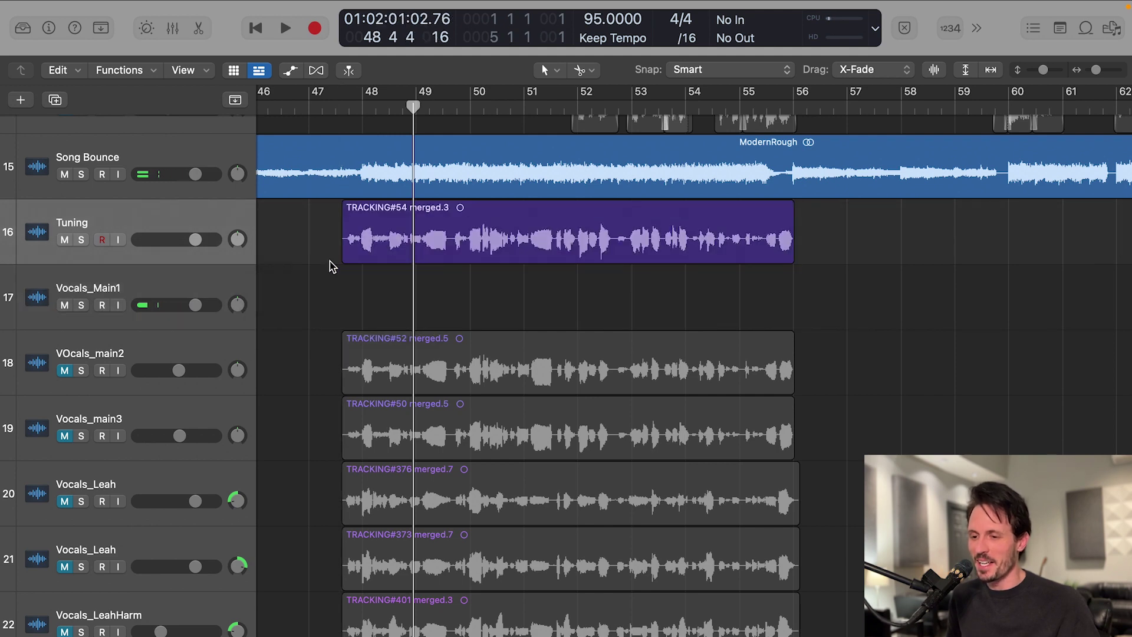
click(394, 260)
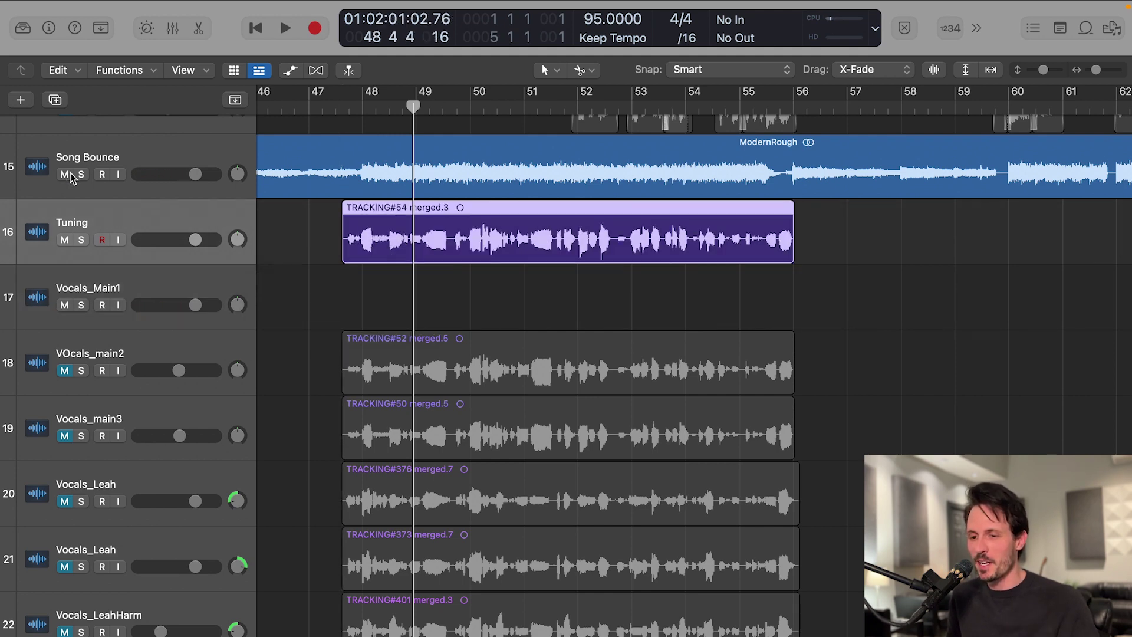
click(98, 164)
click(65, 173)
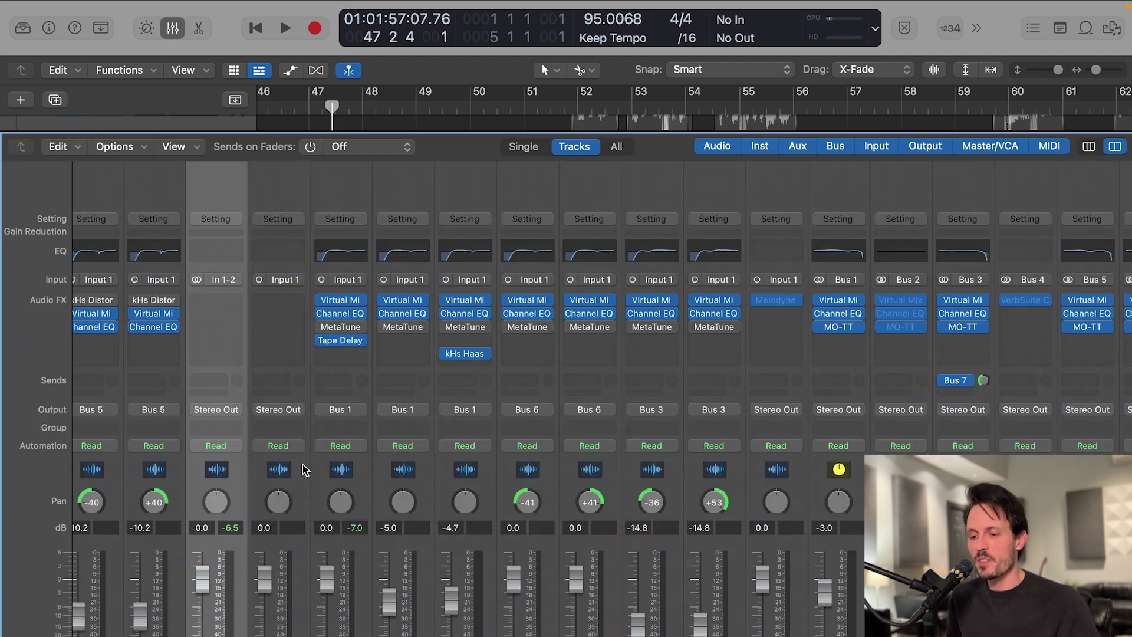
Step: Insert the mono version of Celemony's standard Melodyne (not ARA) as the first audio effect on the Tuning track
click(300, 470)
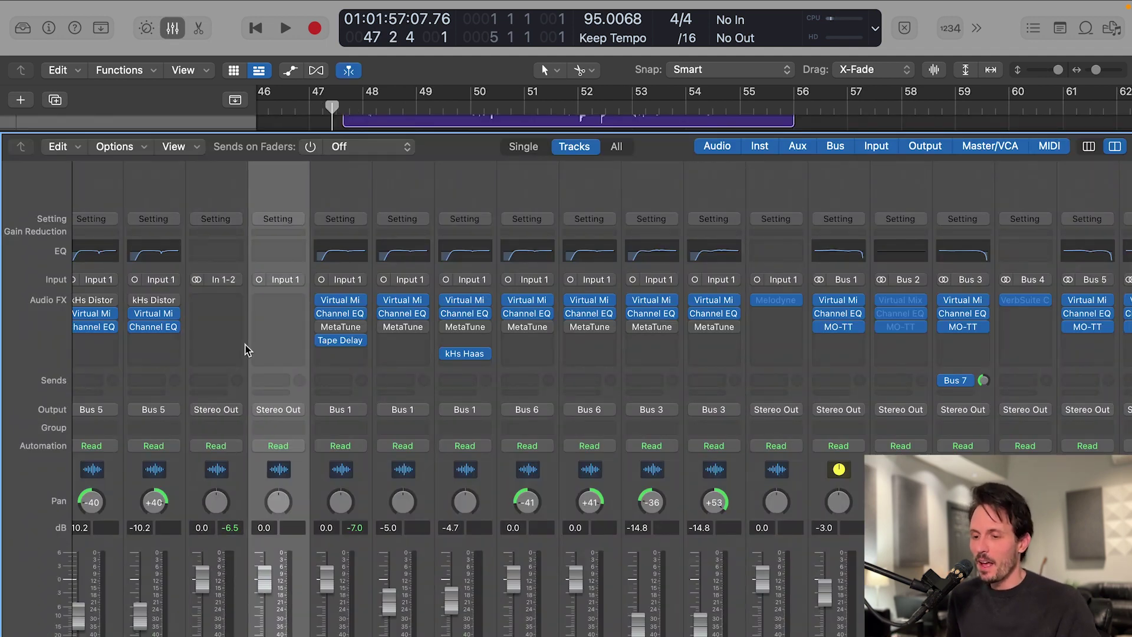
click(278, 299)
mouse_move(306, 634)
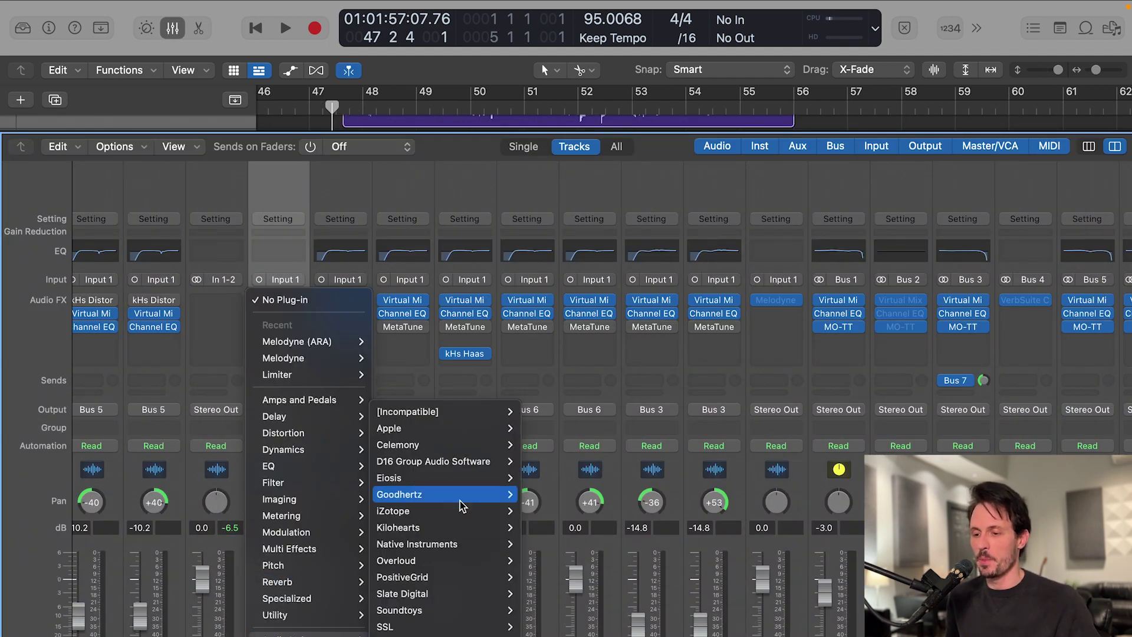
mouse_move(443, 445)
mouse_move(596, 450)
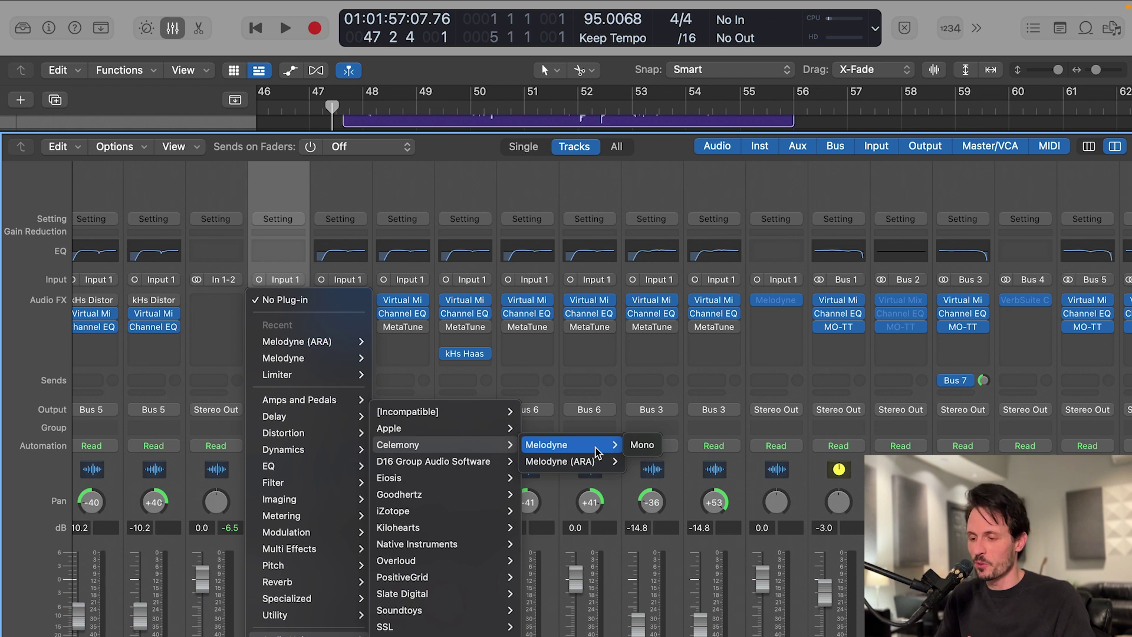
click(648, 445)
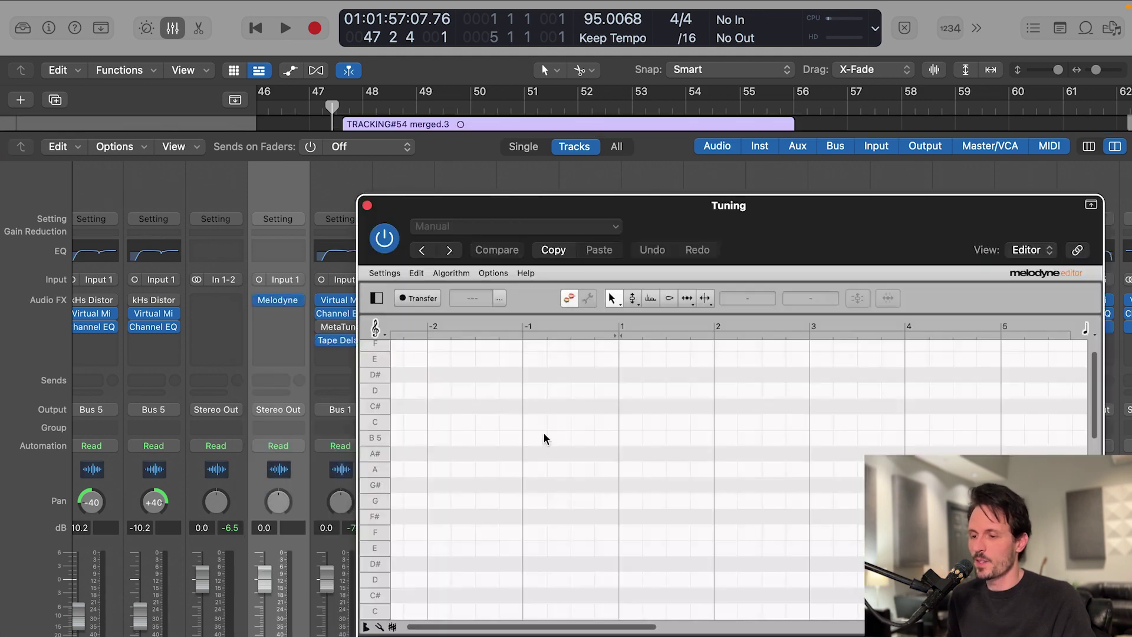
Step: Reposition the Melodyne window and hide the mixer so the track arrangement shows behind it
drag(847, 253, 730, 271)
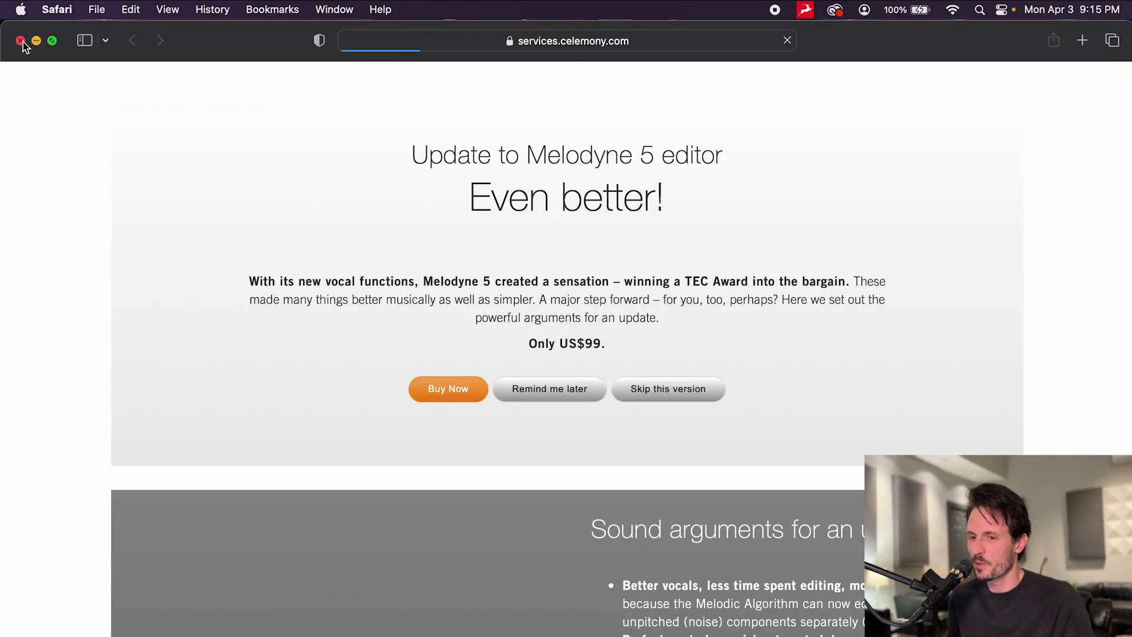
click(22, 41)
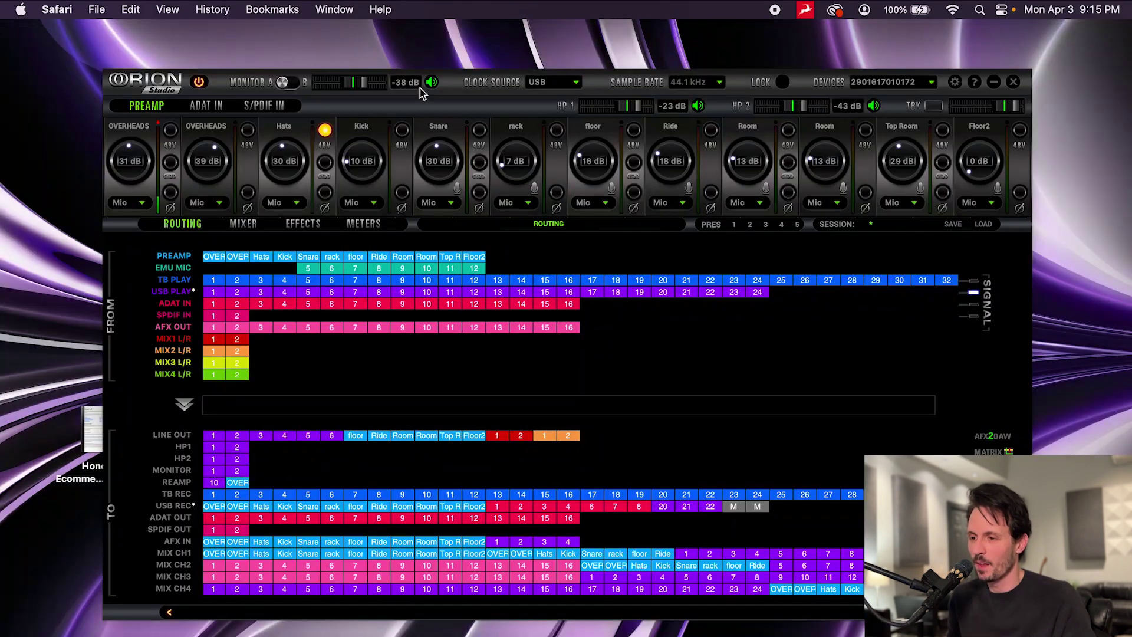
click(452, 636)
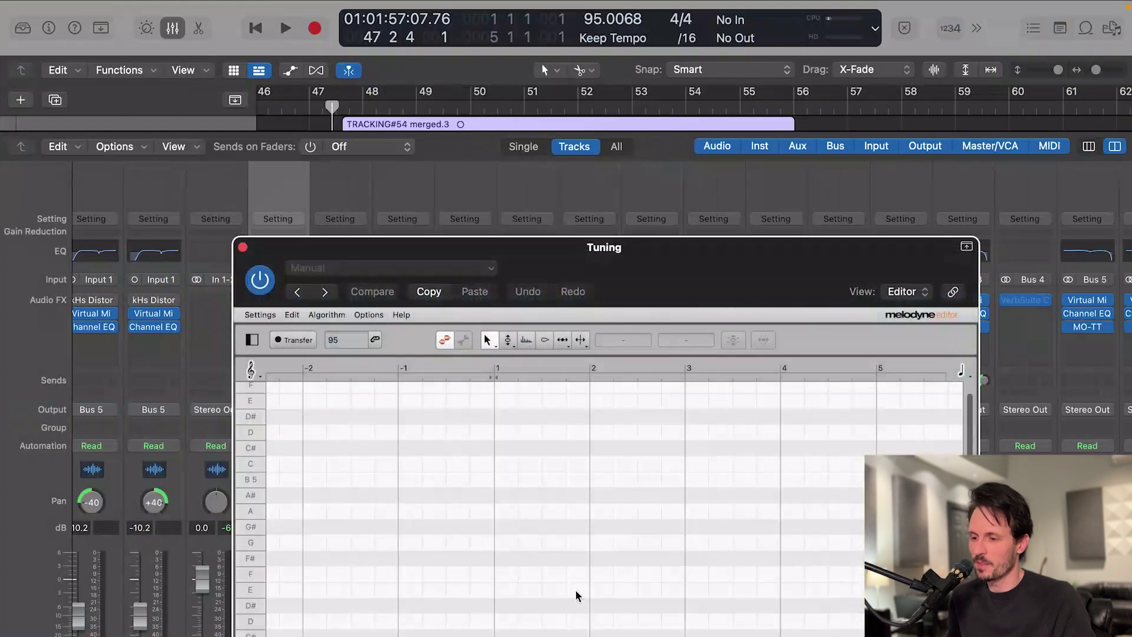
drag(698, 265, 685, 259)
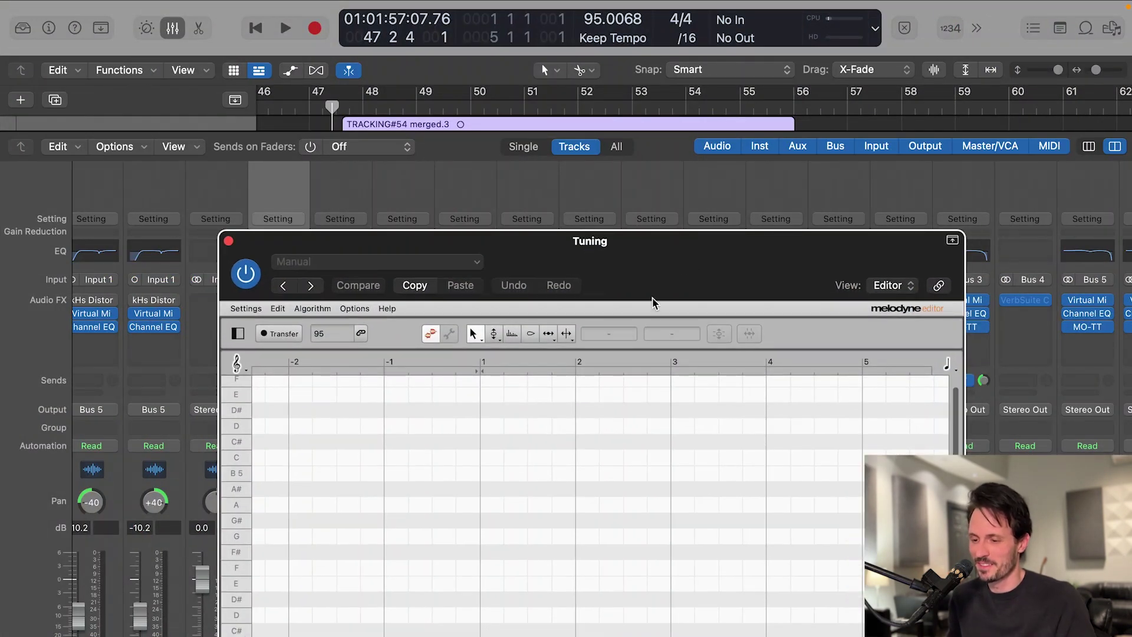
key(x)
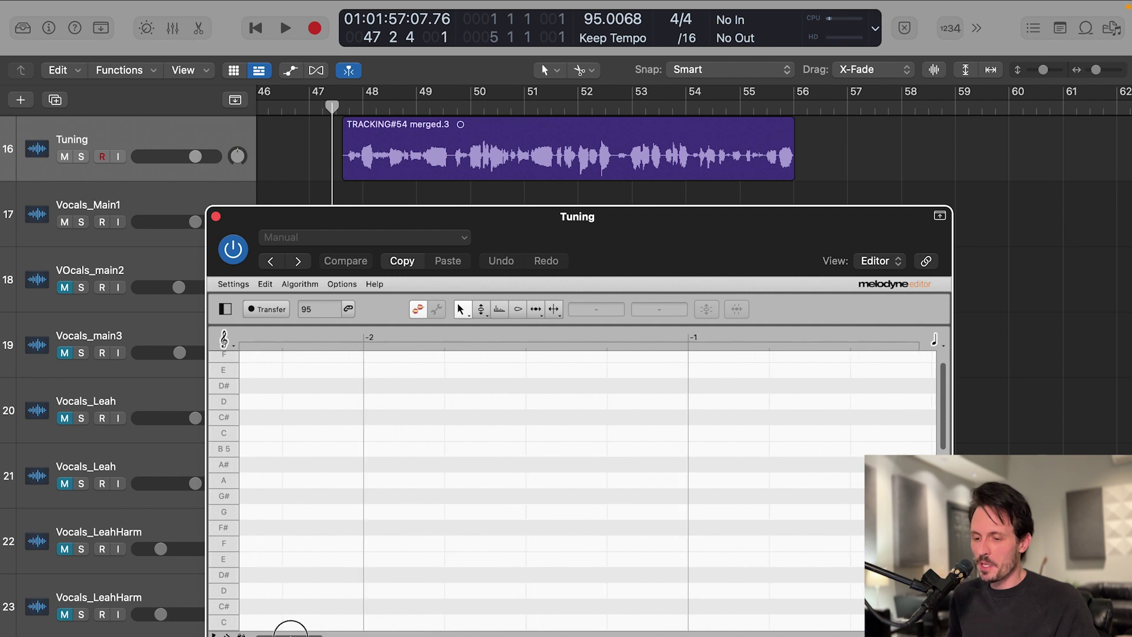
Step: Transfer the whole TRACKING#54 merged.3 region into Melodyne by playing it through, raising the Tuning track's volume during playback
drag(940, 446, 955, 342)
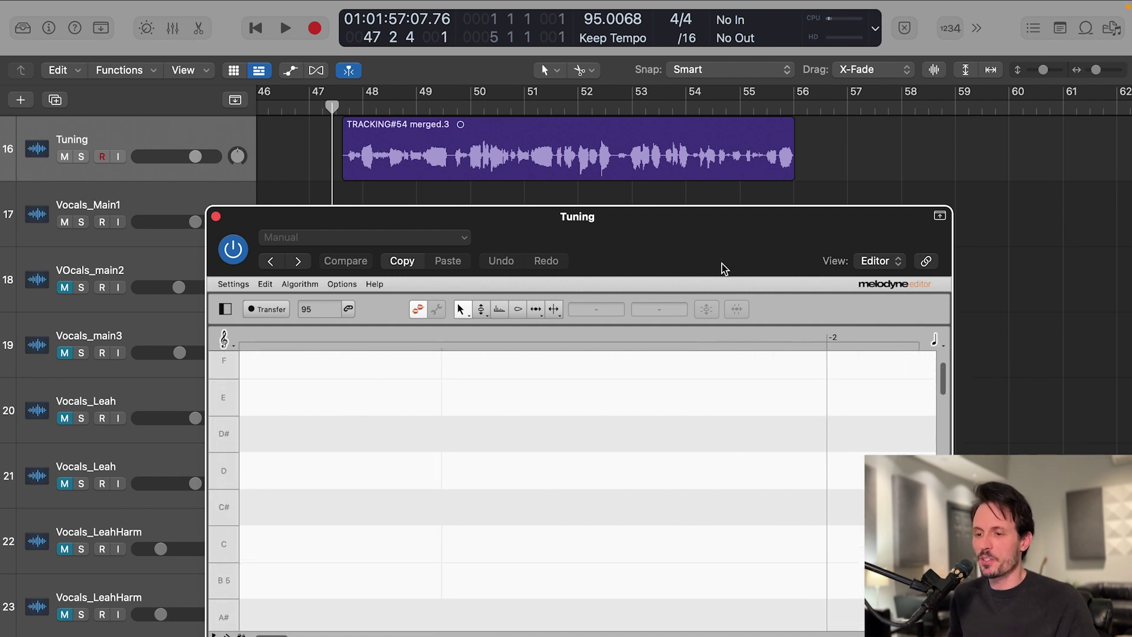
click(380, 138)
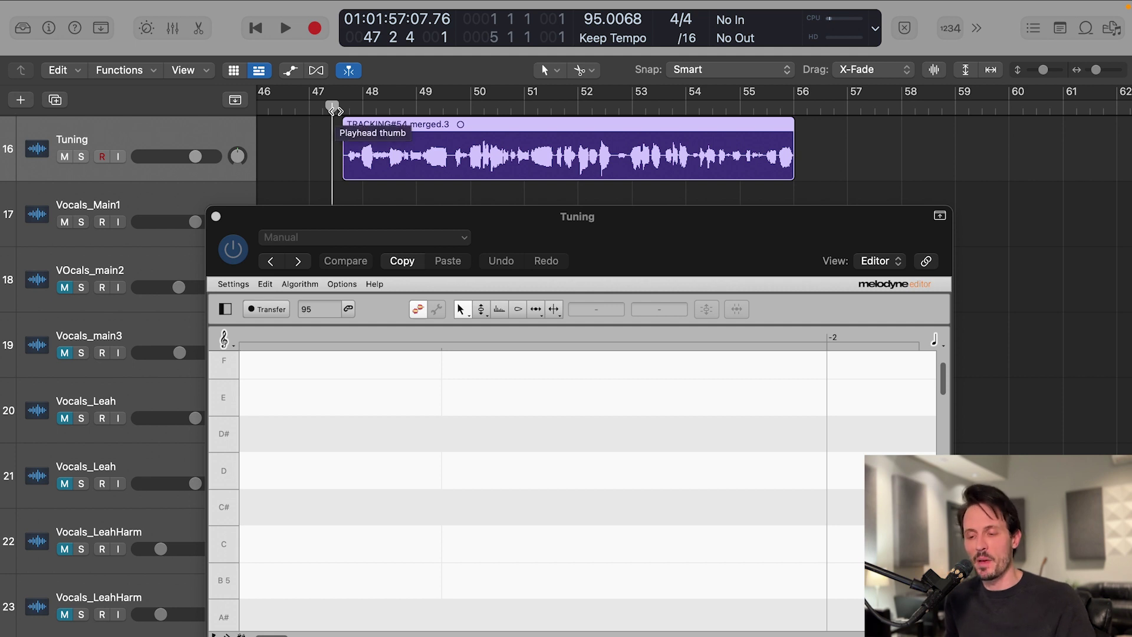
click(267, 311)
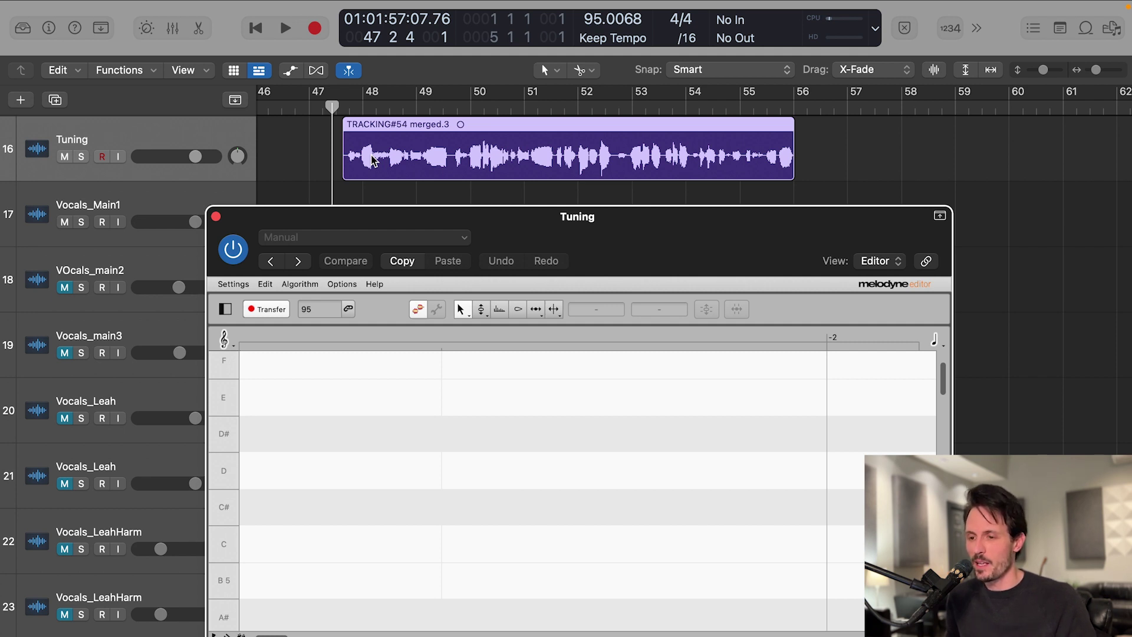
key(space)
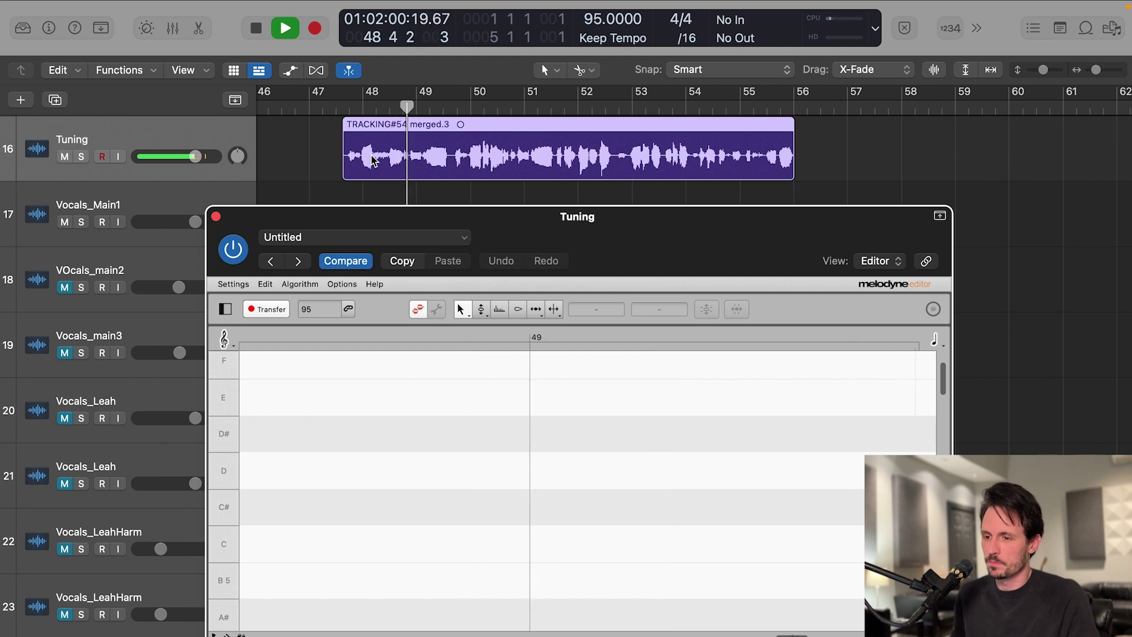
drag(196, 156, 215, 150)
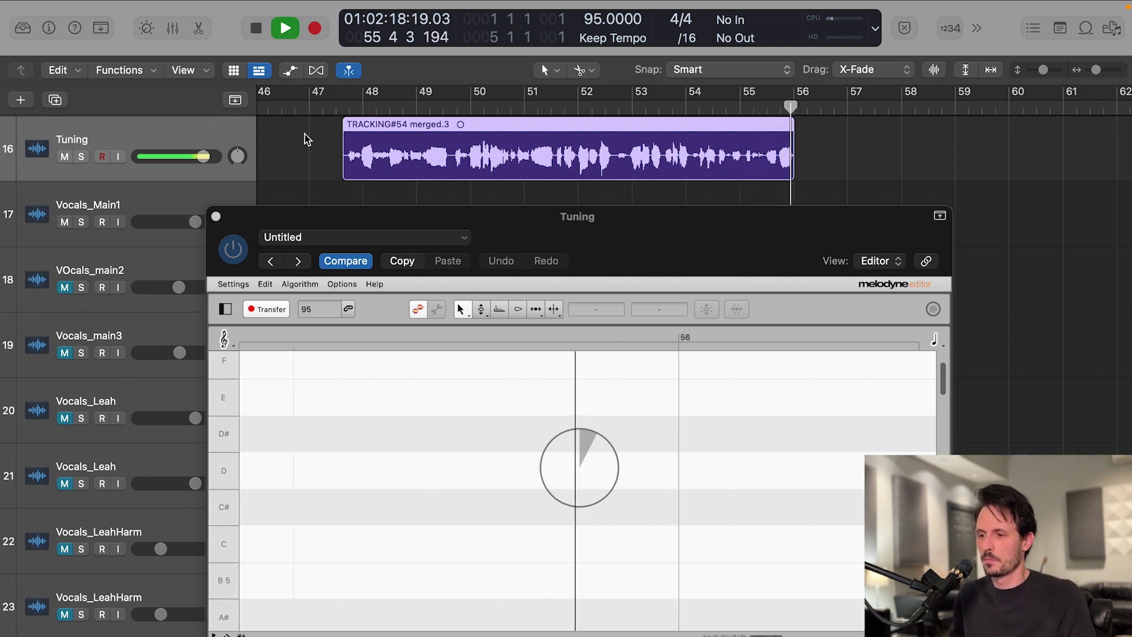
key(space)
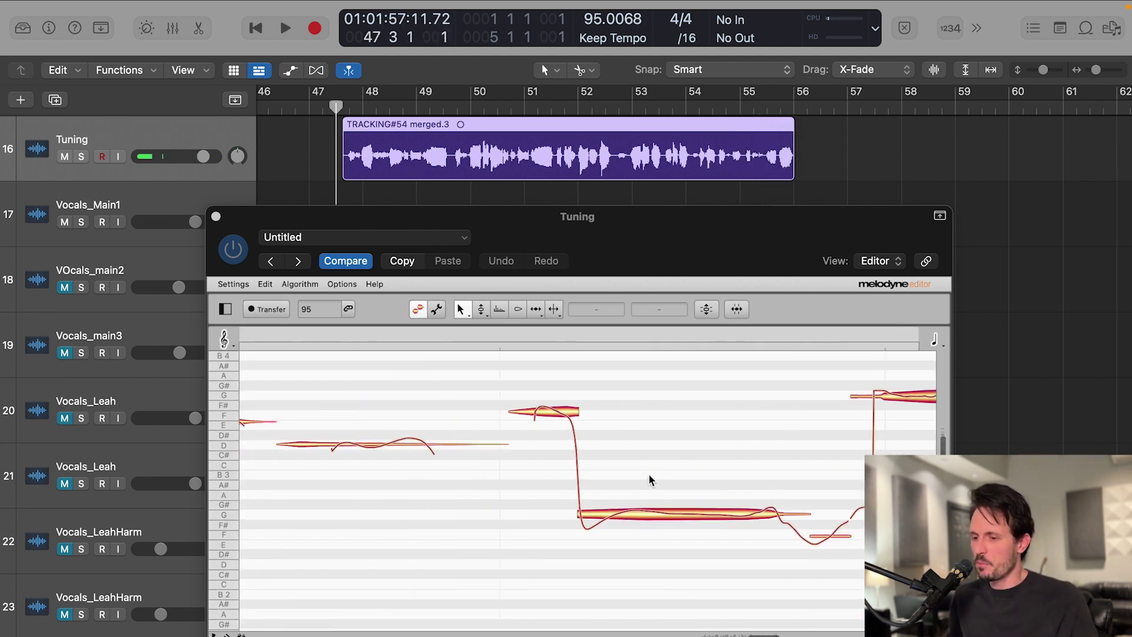
Step: Play the very start of the vocal region and examine its first transferred notes up close in Melodyne
click(458, 302)
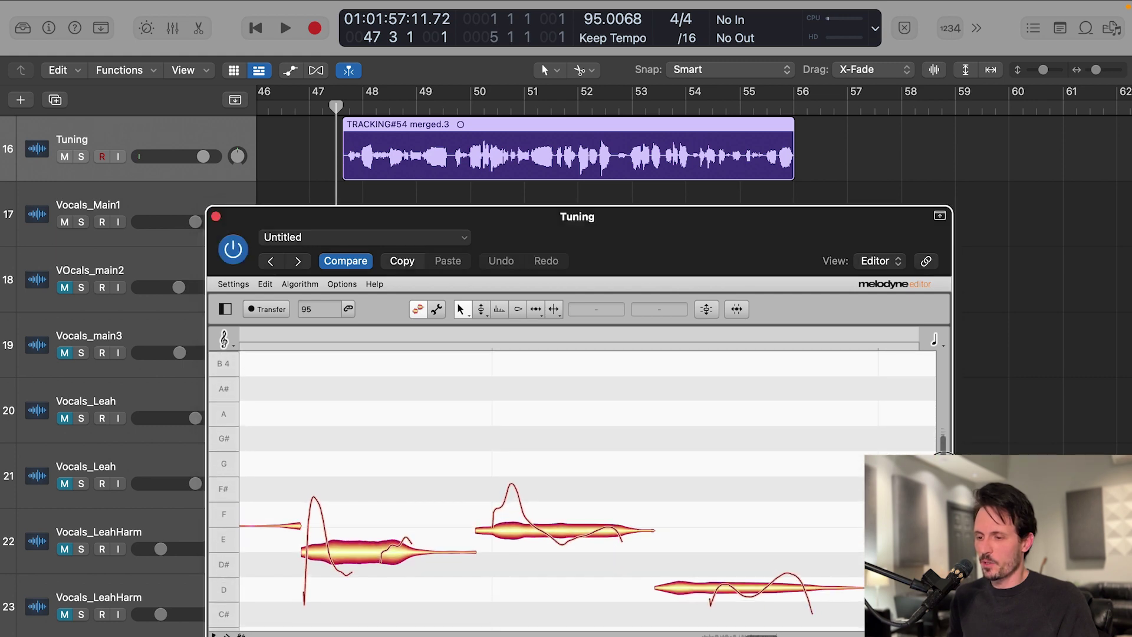
scroll(522, 430, left, 20)
scroll(554, 433, left, 20)
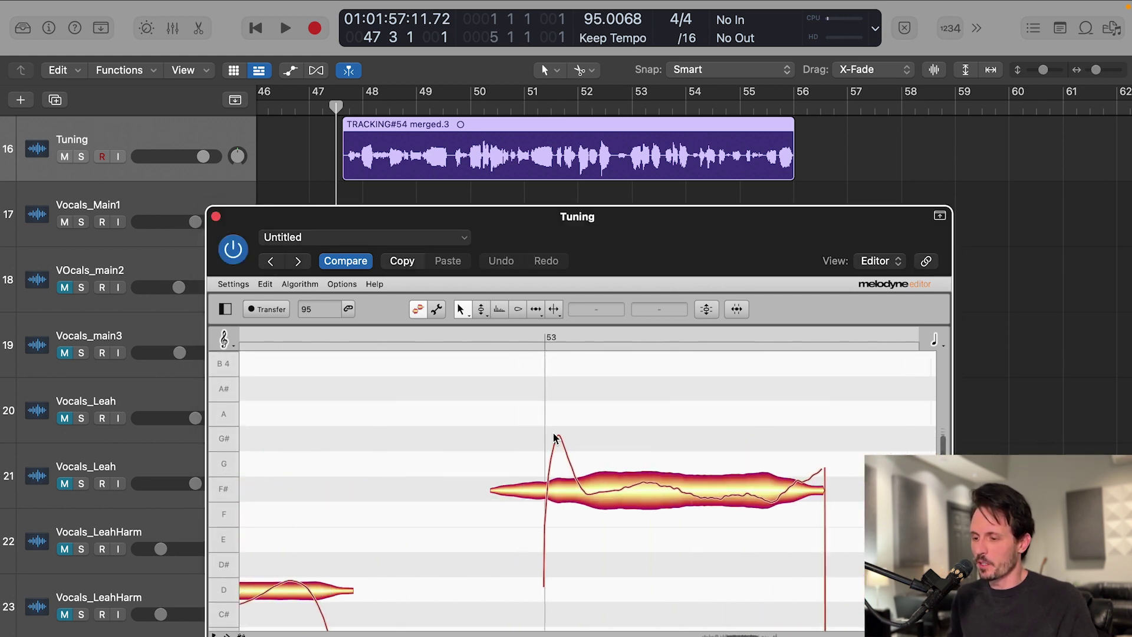
click(333, 113)
key(space)
key(space)
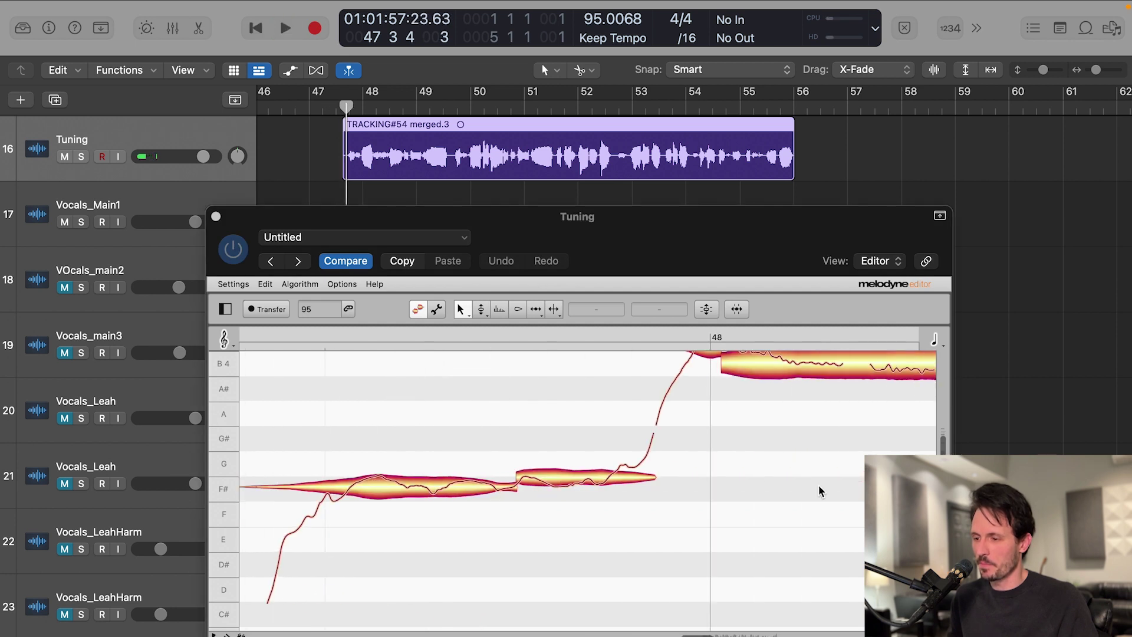
drag(945, 478, 949, 451)
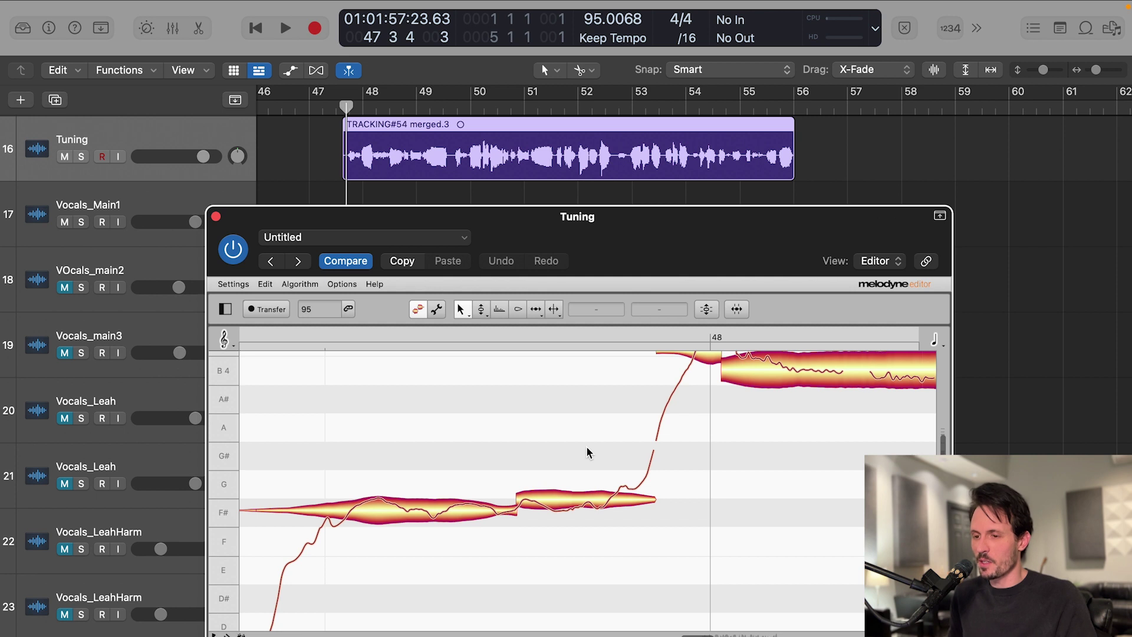
scroll(585, 448, up, 2)
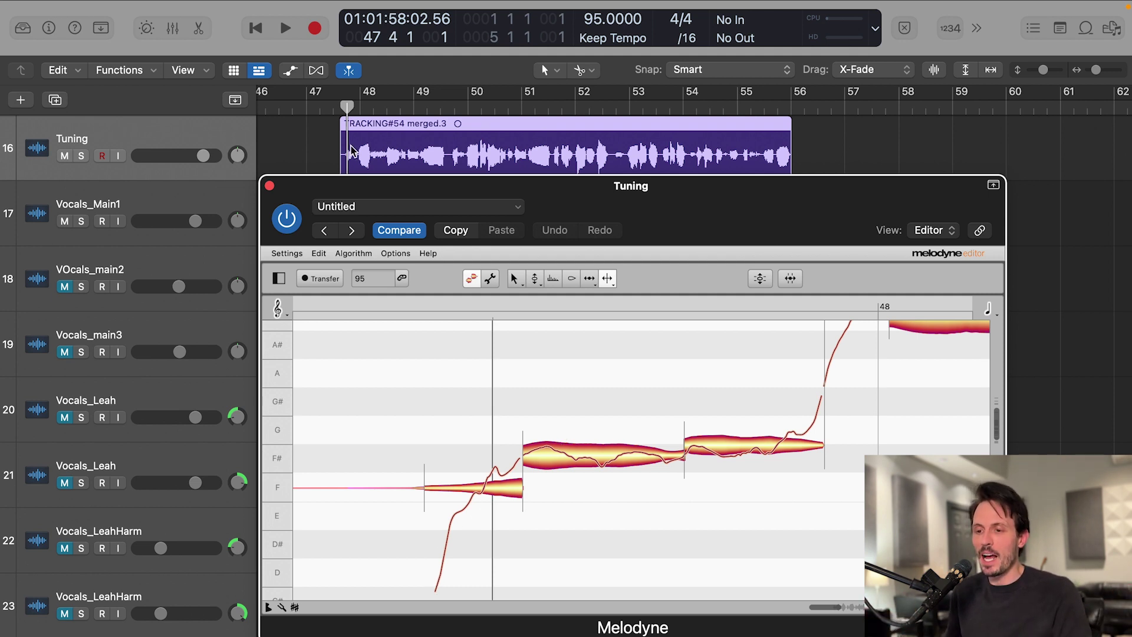
Step: Play the opening vocal notes before bar 48 from the region's start and inspect their pitch curves
click(335, 109)
drag(333, 108, 343, 110)
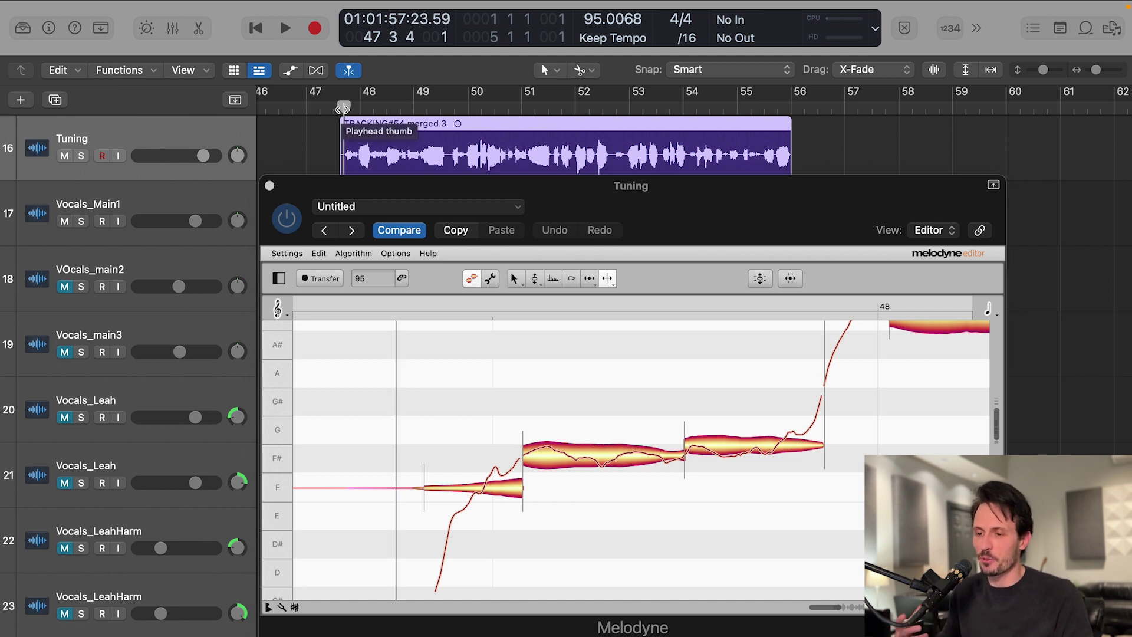
key(space)
key(space)
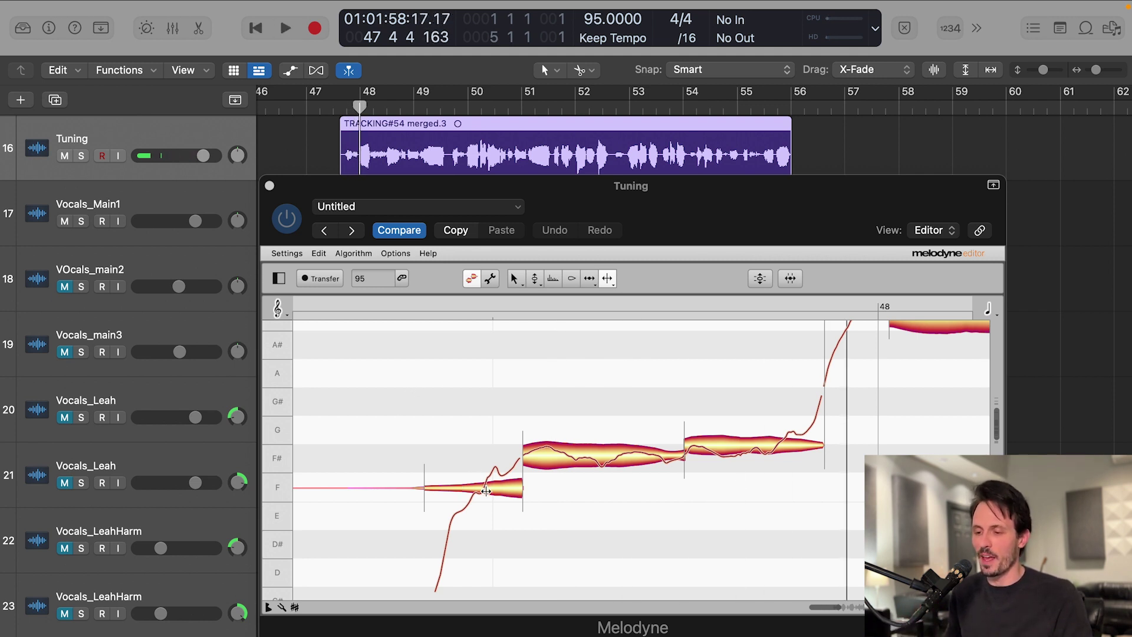
scroll(491, 482, right, 6)
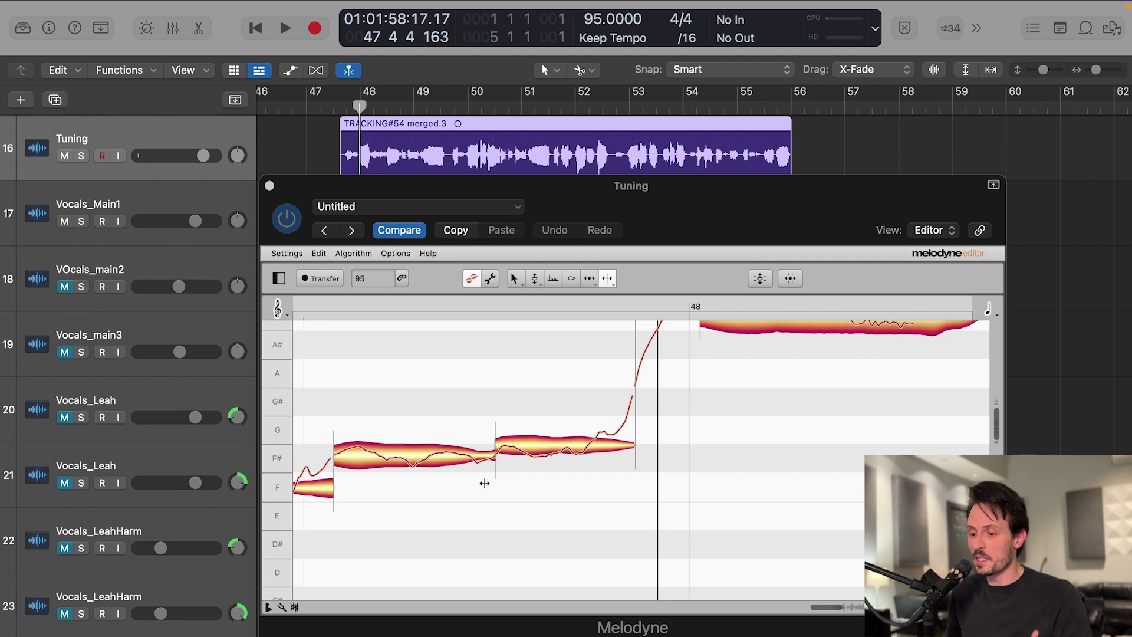
scroll(482, 479, left, 3)
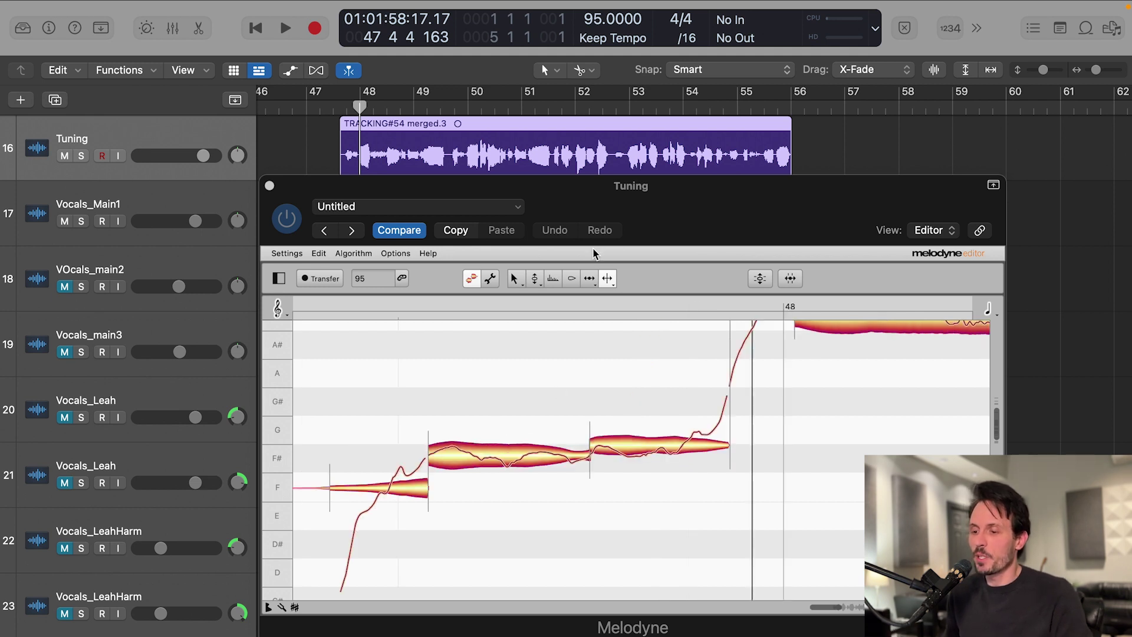
Step: Split the long F#4 note before bar 48 near its beginning and snap the front segment to F#4 at 0 ct
click(606, 279)
click(607, 280)
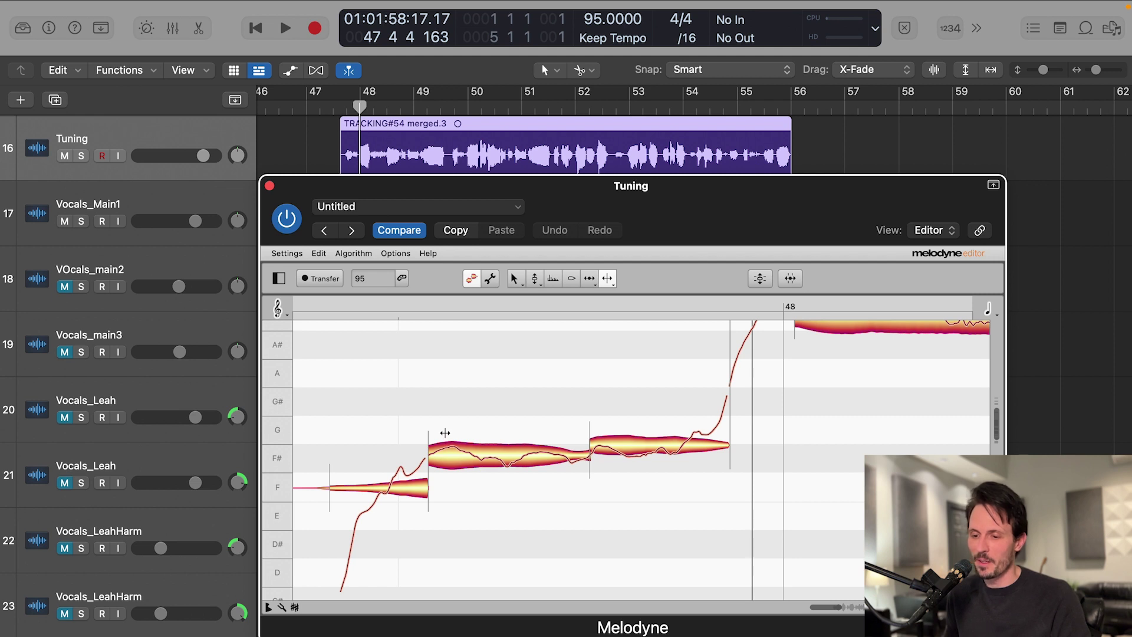
double_click(469, 456)
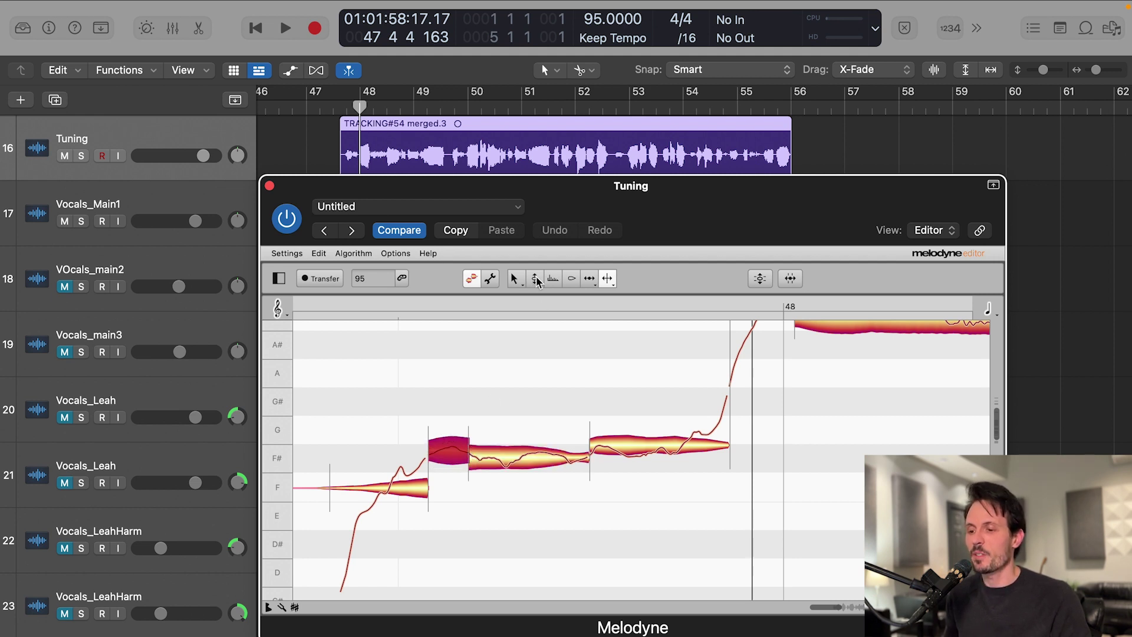
click(536, 279)
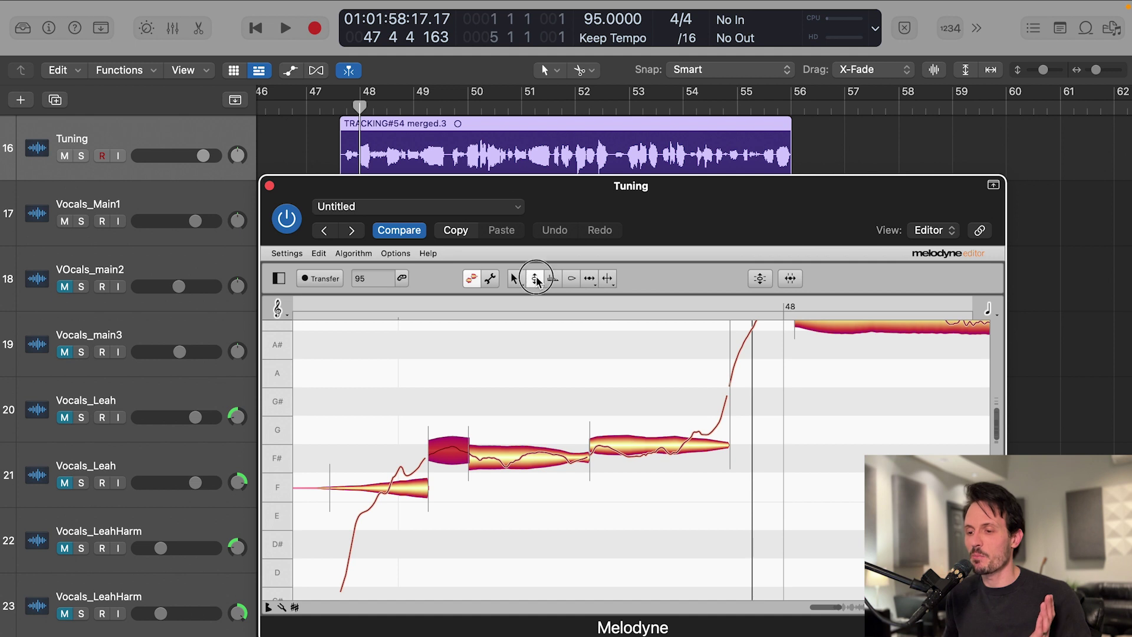
double_click(453, 452)
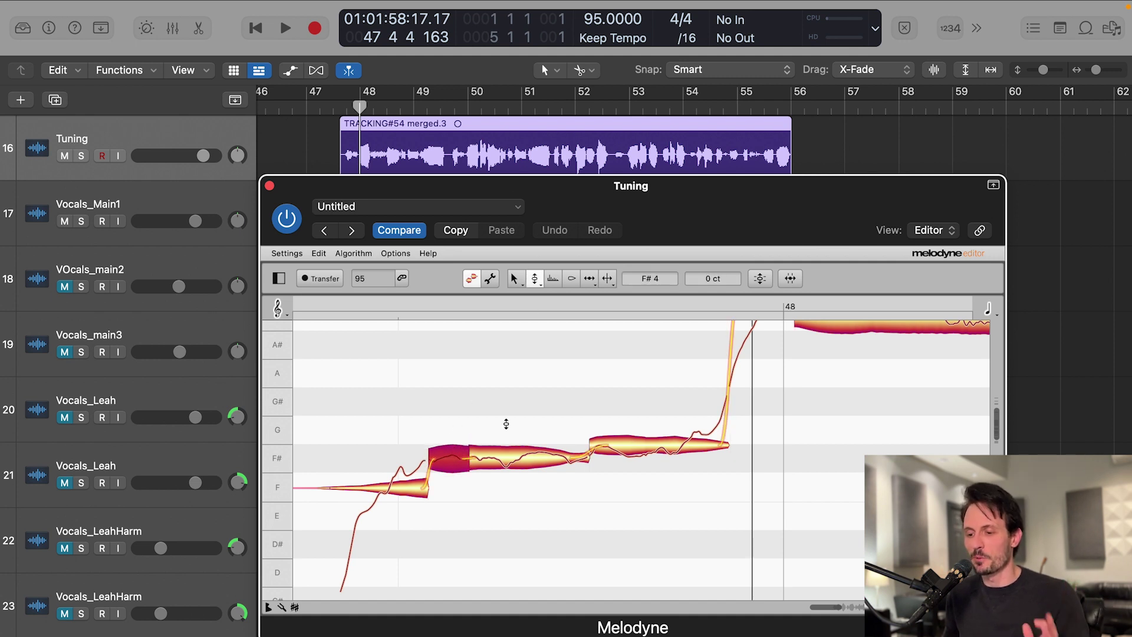
Step: Split the rest of the long F#4 note at two further points and snap the segment between them to F#4
click(608, 279)
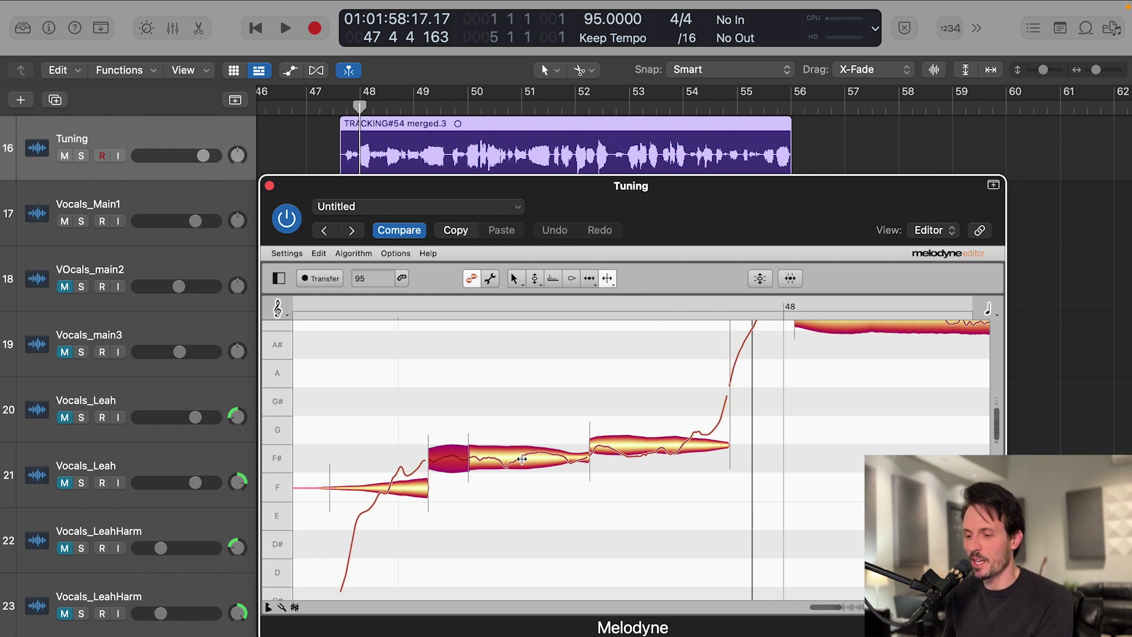
double_click(522, 462)
double_click(563, 463)
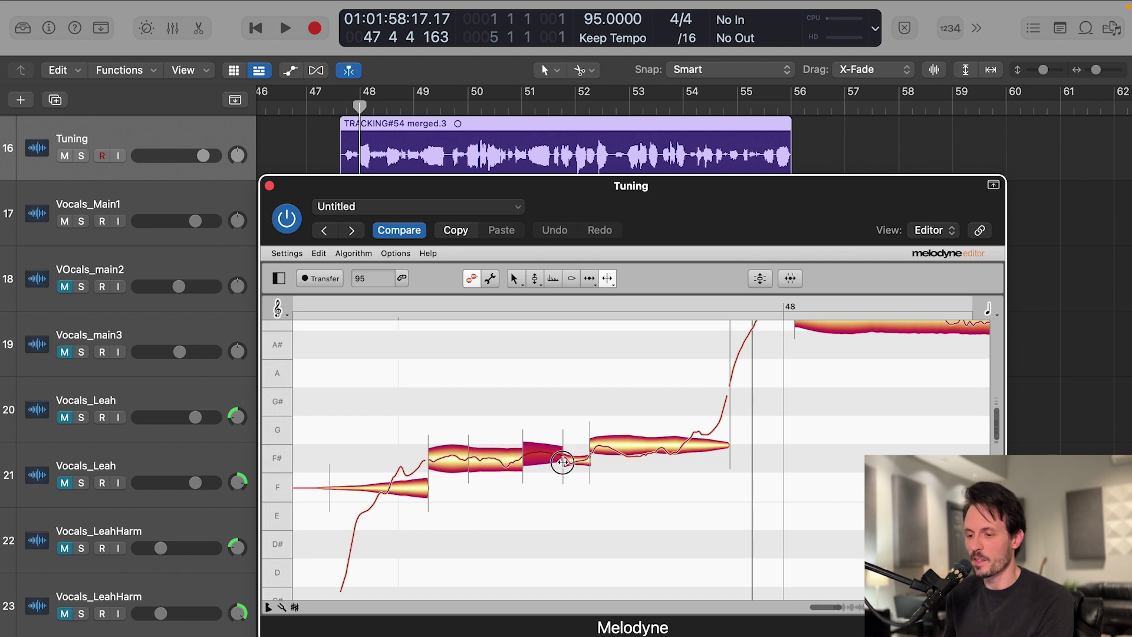
click(535, 279)
double_click(539, 459)
click(485, 405)
Step: Play the split and pitch-corrected F#4 note from just before the vocal region's start
click(340, 109)
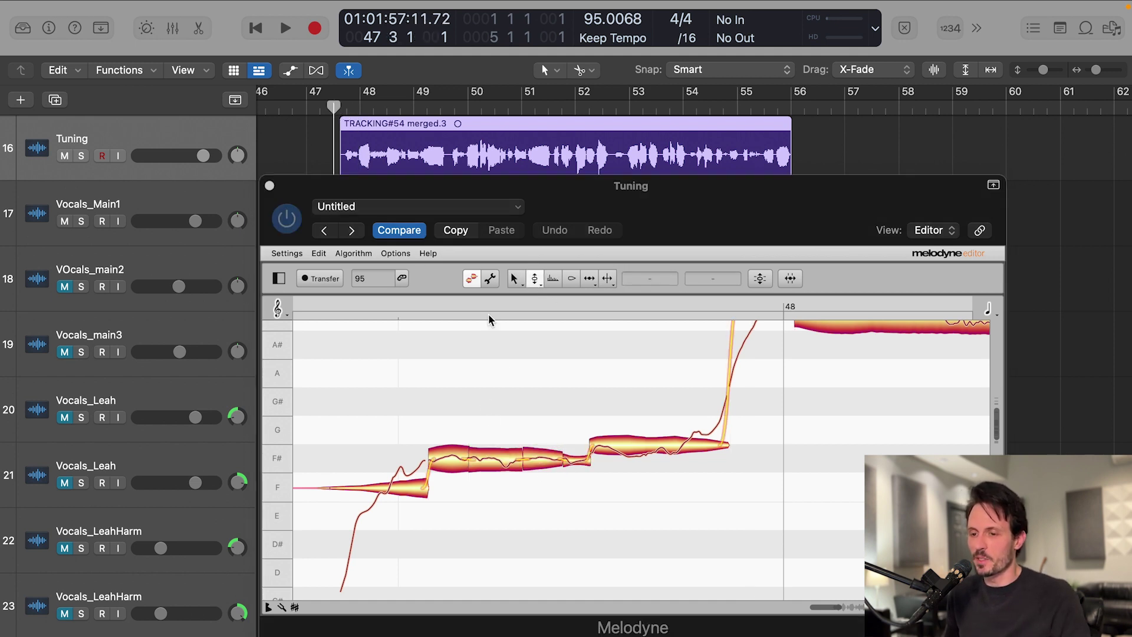
key(space)
key(space)
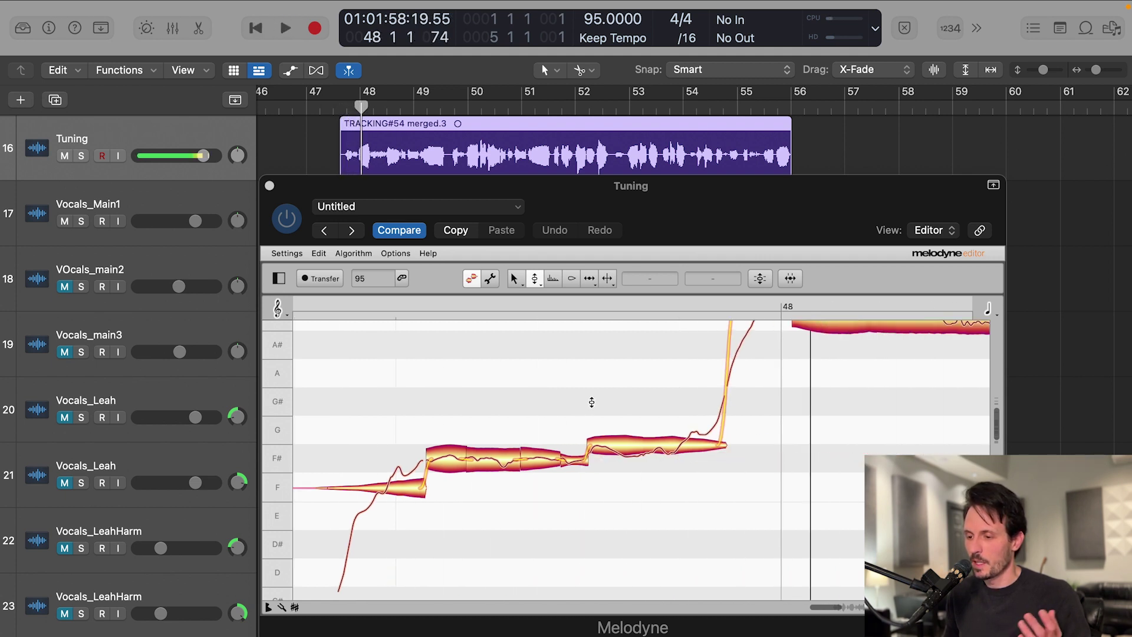
Step: Try isolating the pitch dip in the middle of the F#4 note with another split and adjusted segment boundaries
click(607, 279)
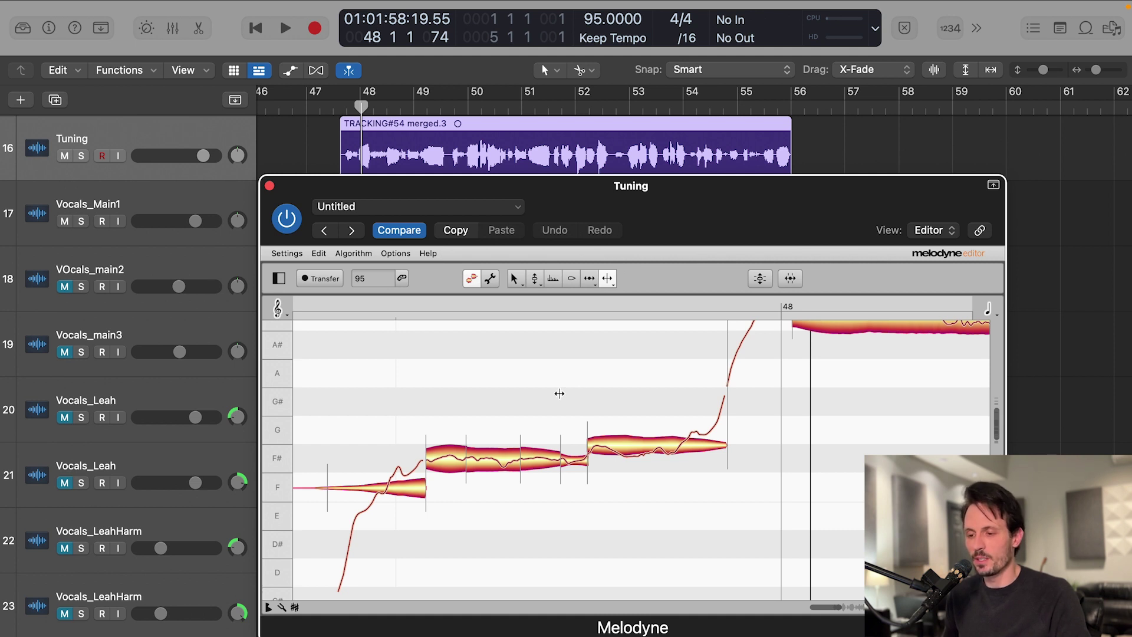
double_click(499, 457)
click(507, 463)
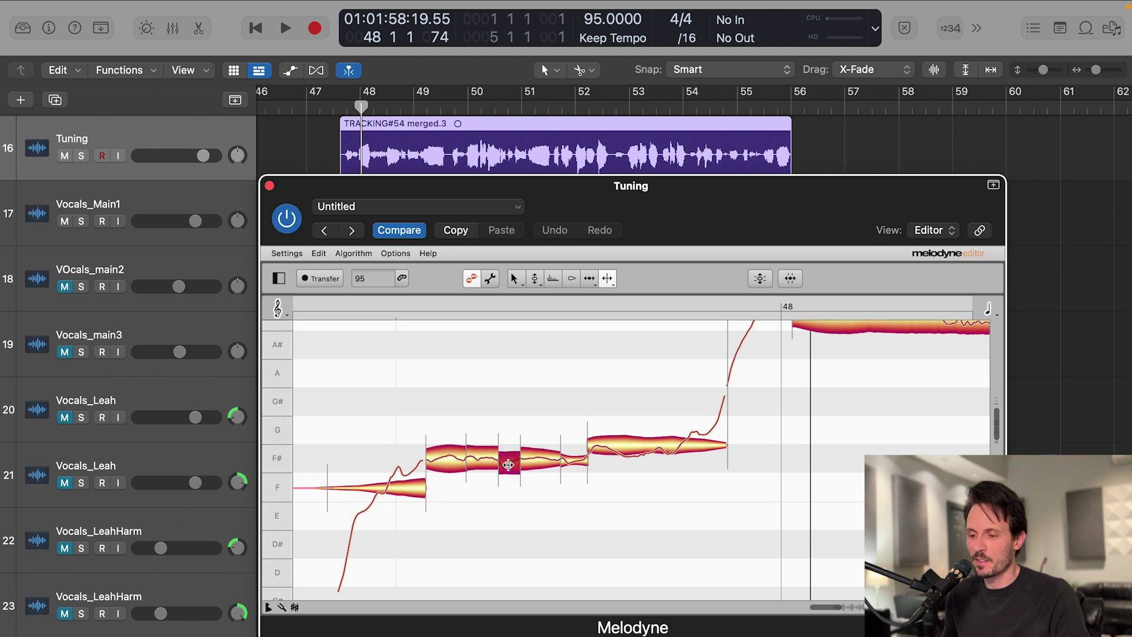
mouse_move(519, 471)
mouse_down()
mouse_move(498, 472)
mouse_move(518, 472)
mouse_move(508, 474)
mouse_up()
click(508, 475)
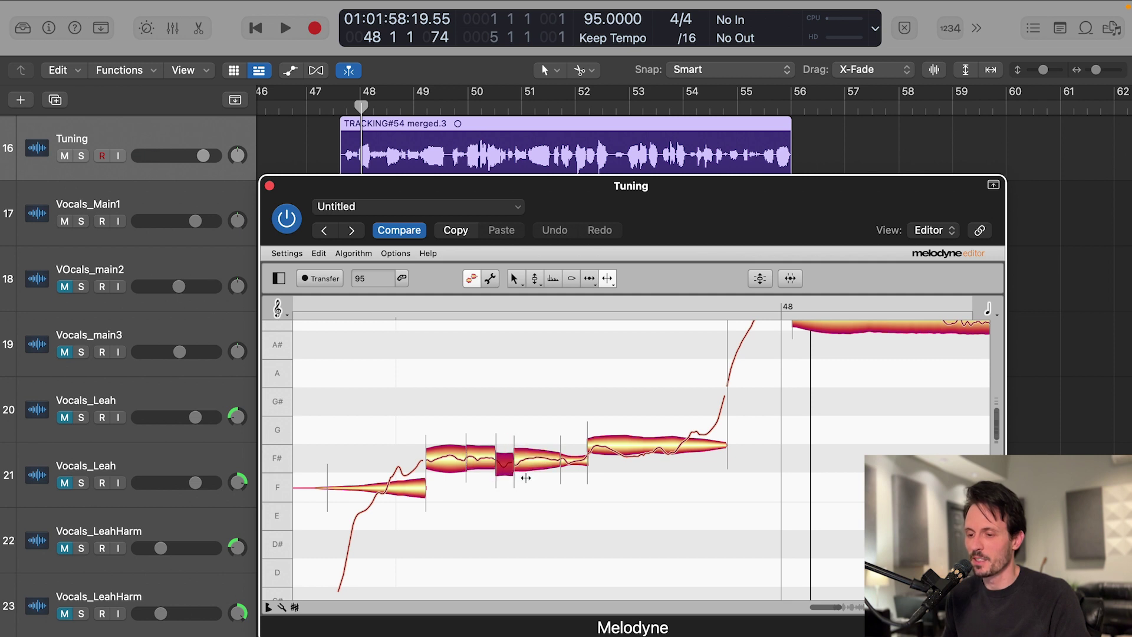
mouse_move(496, 473)
mouse_down()
mouse_move(466, 472)
mouse_move(513, 481)
mouse_up()
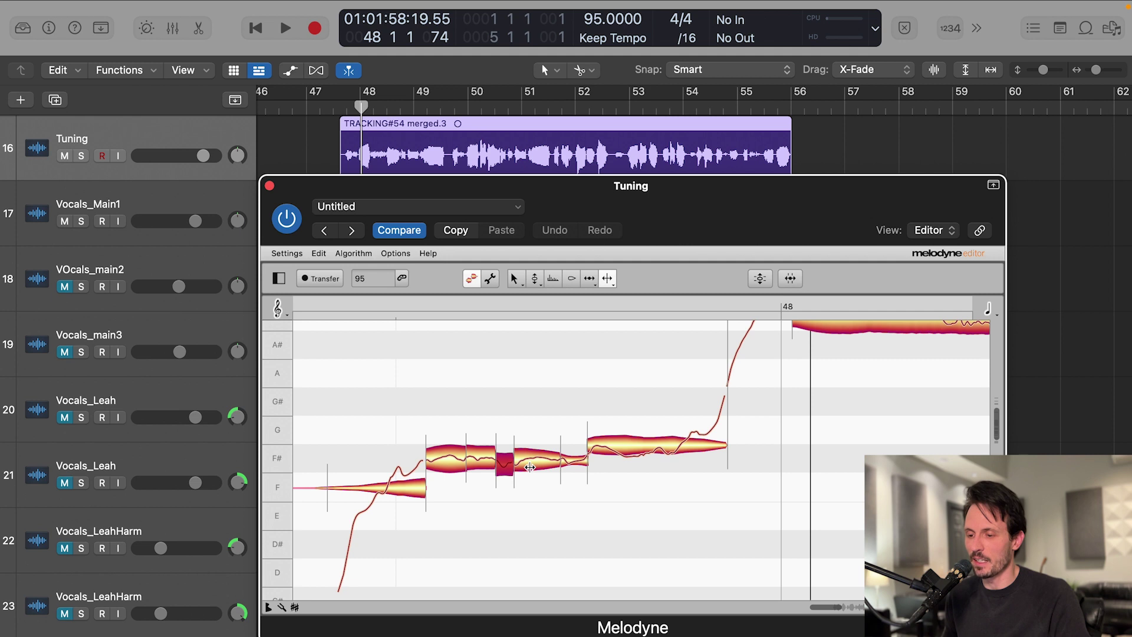
Step: Snap the narrow isolated dip segment to F#4 at 0 ct
click(532, 280)
double_click(510, 455)
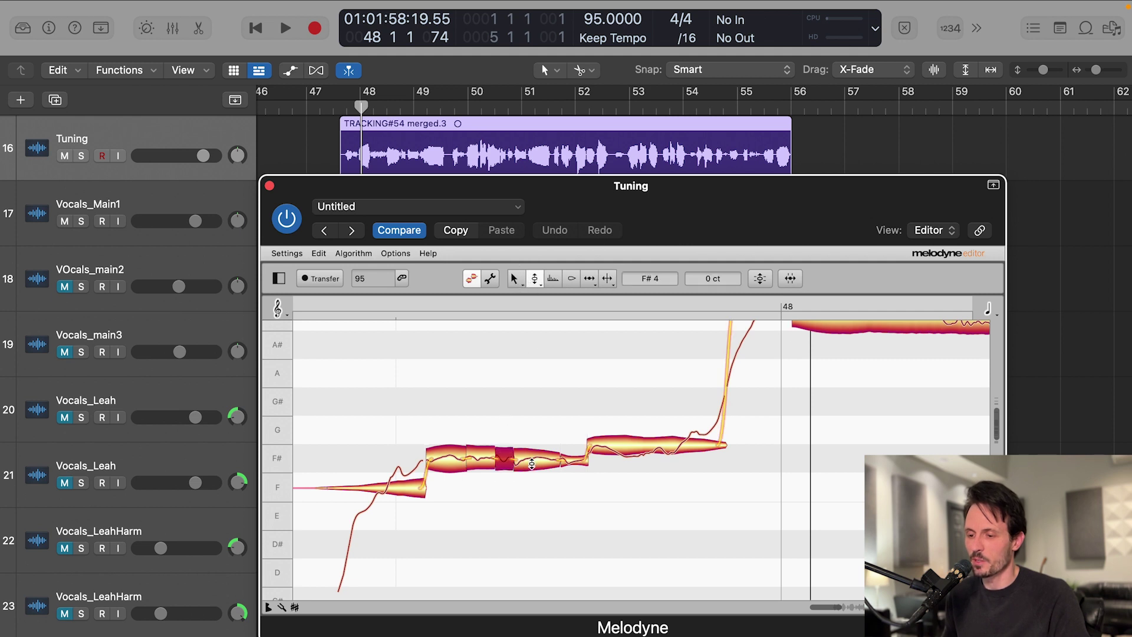
click(534, 463)
Step: Play the vocal from the region's start to check the narrow F#4 segment's pitch correction
click(340, 113)
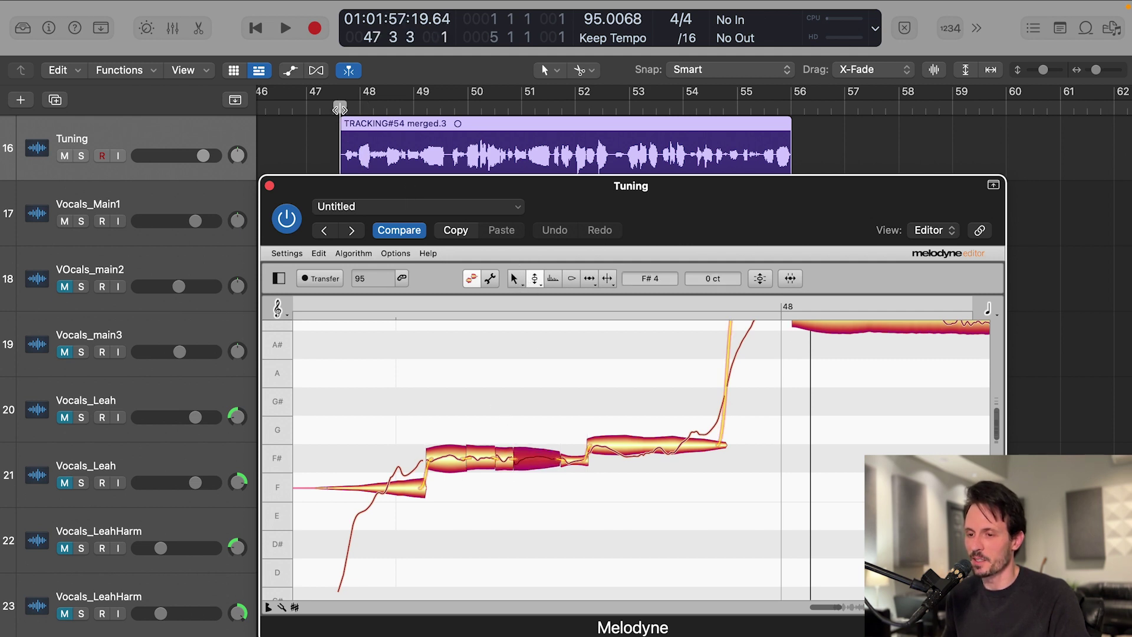
key(space)
key(space)
click(552, 401)
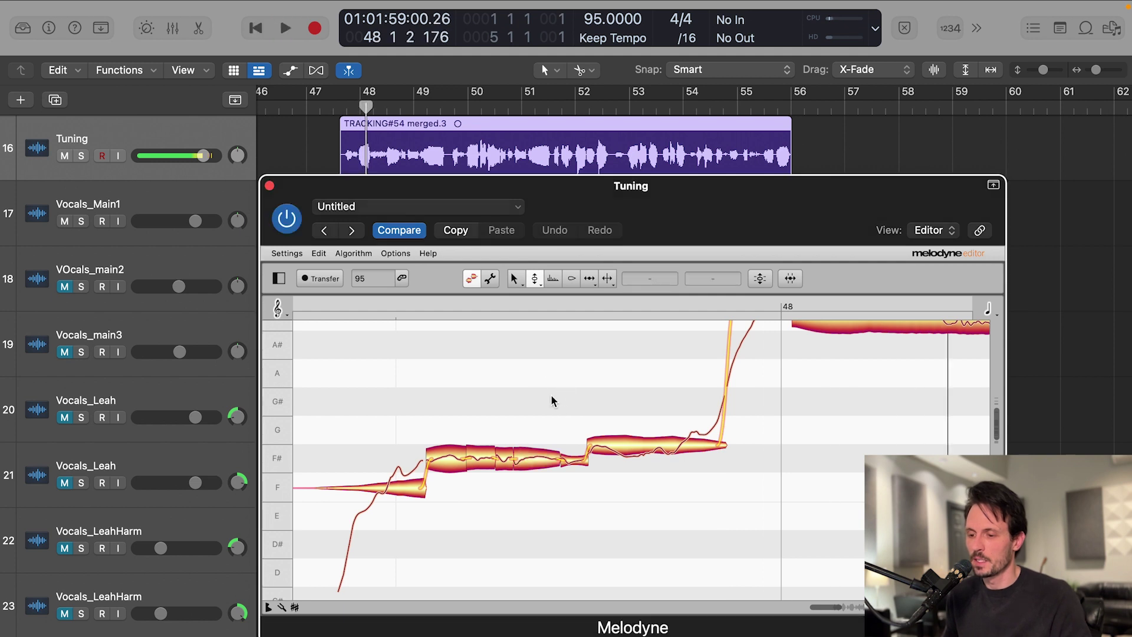
Step: Undo the narrow segment's pitch snap, boundary changes and split, and set the playhead back to bar 47, beat 4
key(super+z)
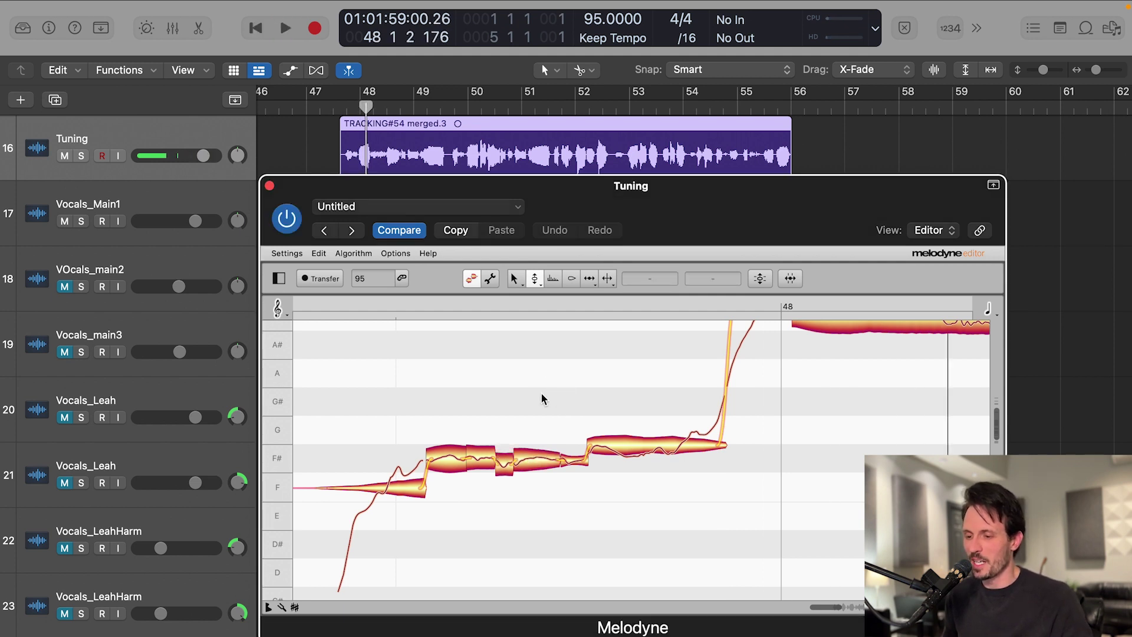
key(super+z)
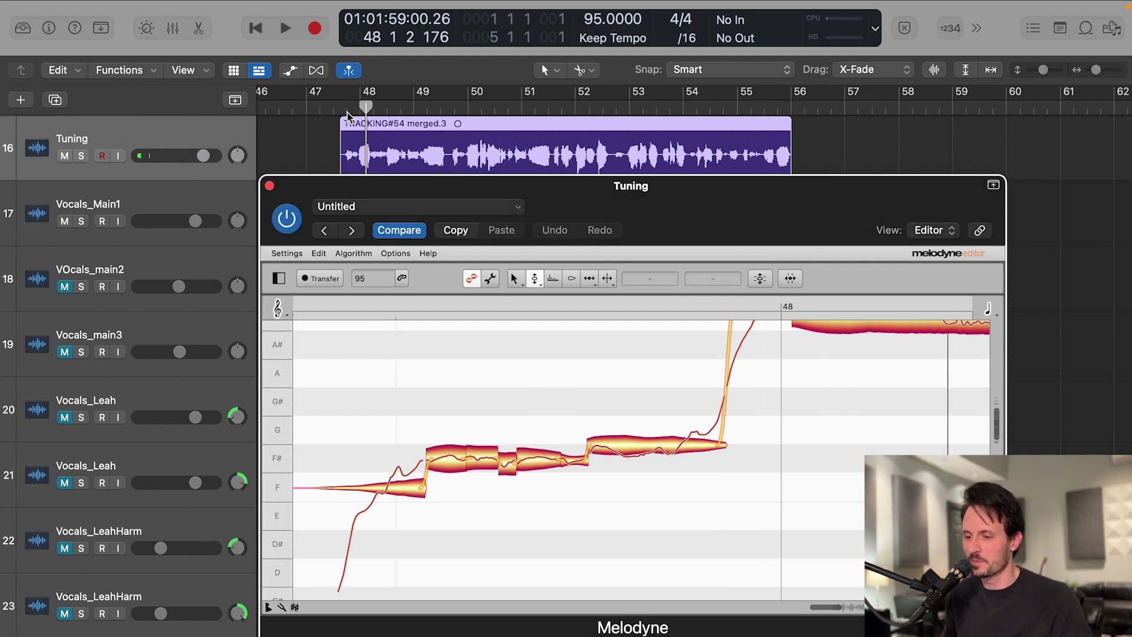
key(super+z)
key(super+z)
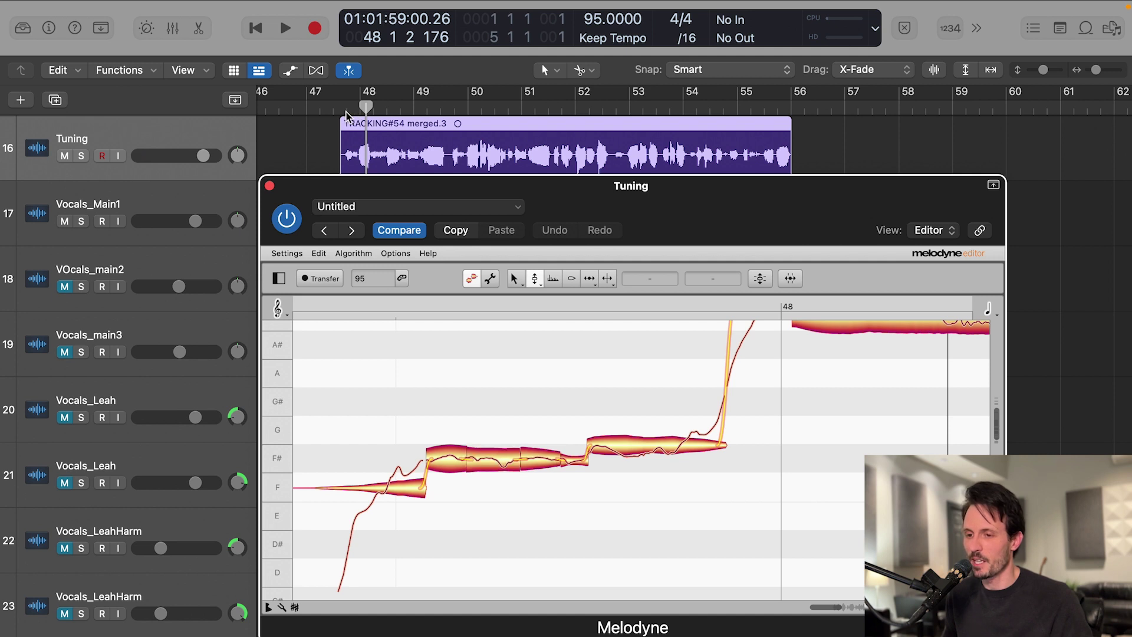
click(344, 111)
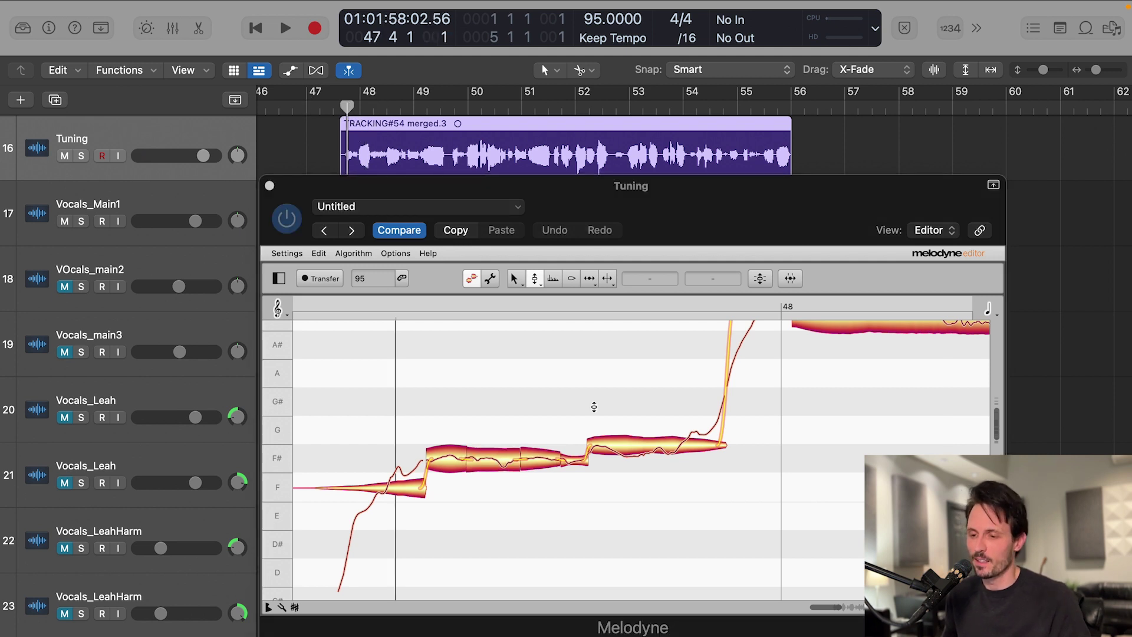
click(527, 393)
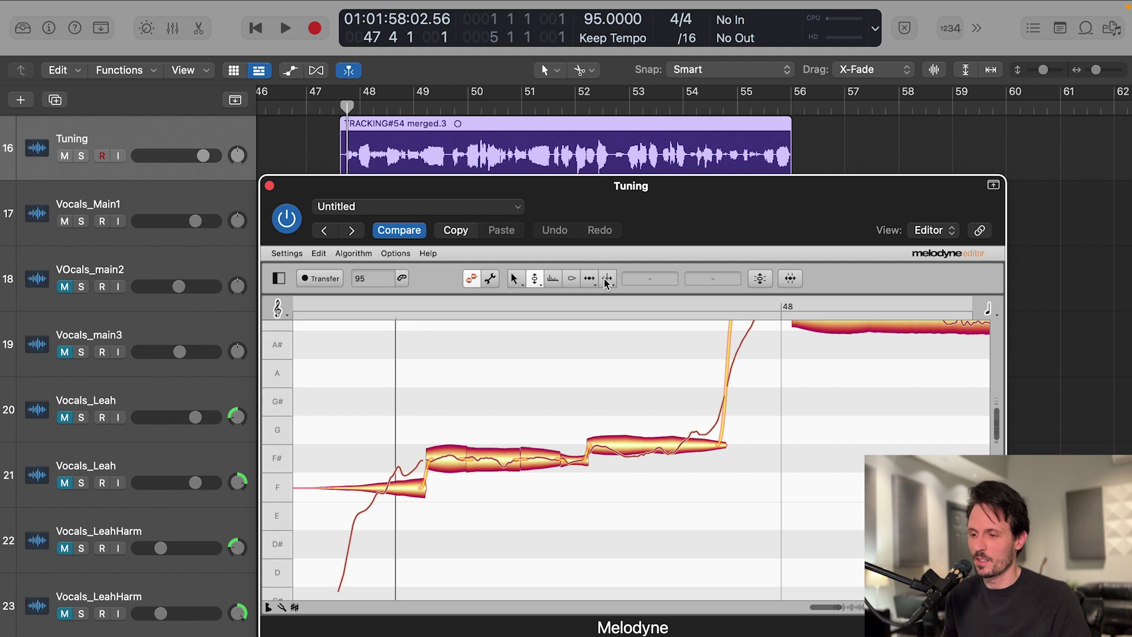
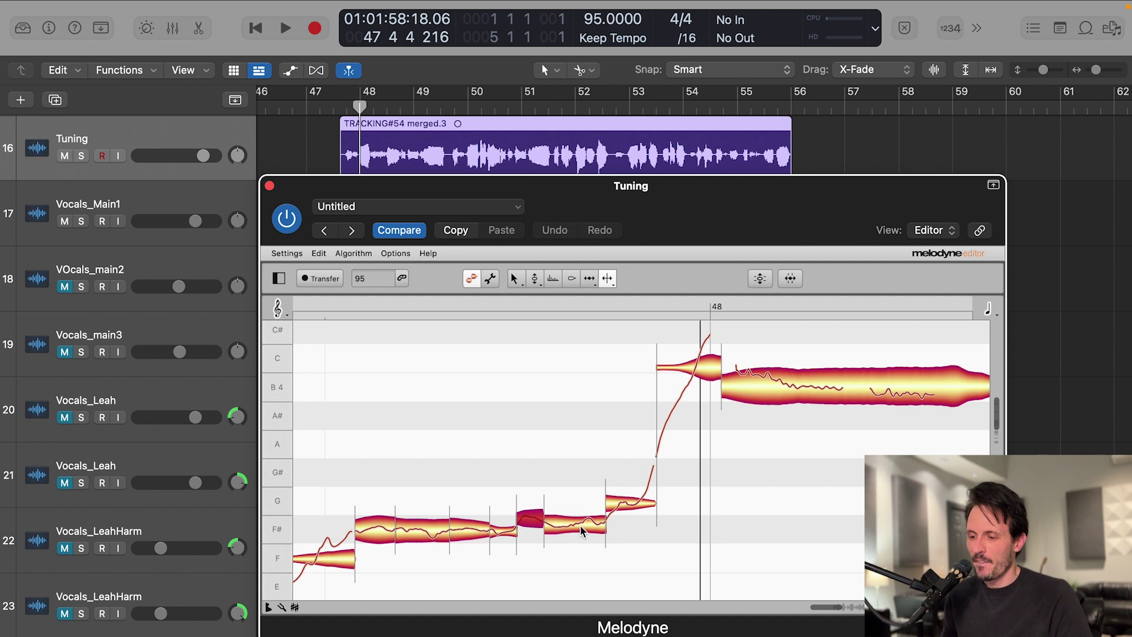
Step: Split the F#4 note just before the G note in two near its middle and switch to the Pitch tool
double_click(580, 523)
click(535, 277)
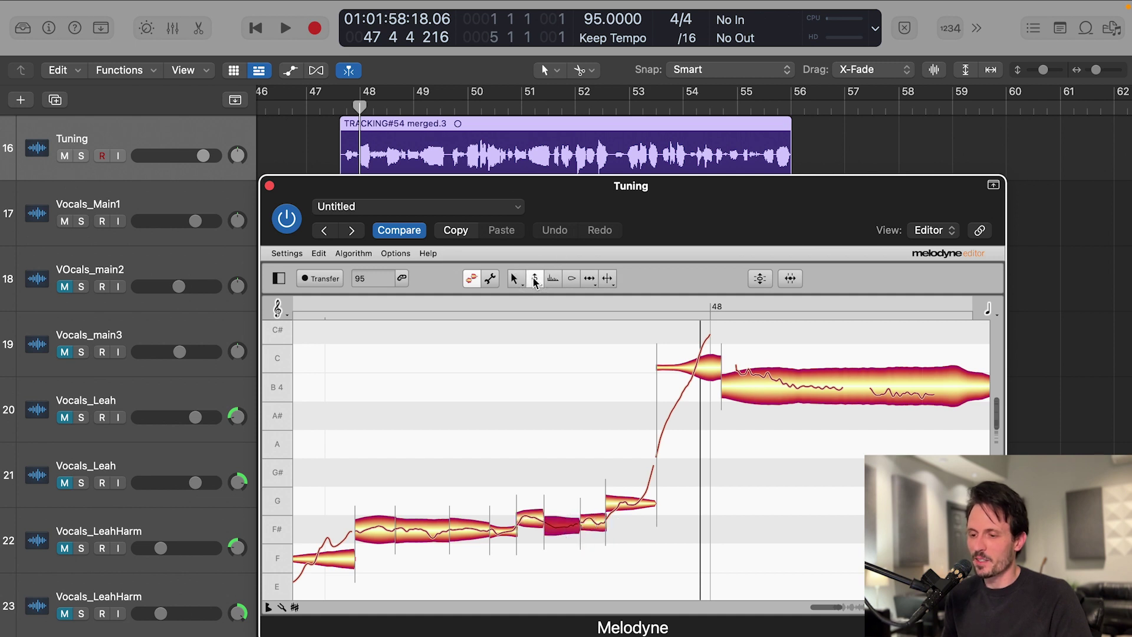
click(589, 493)
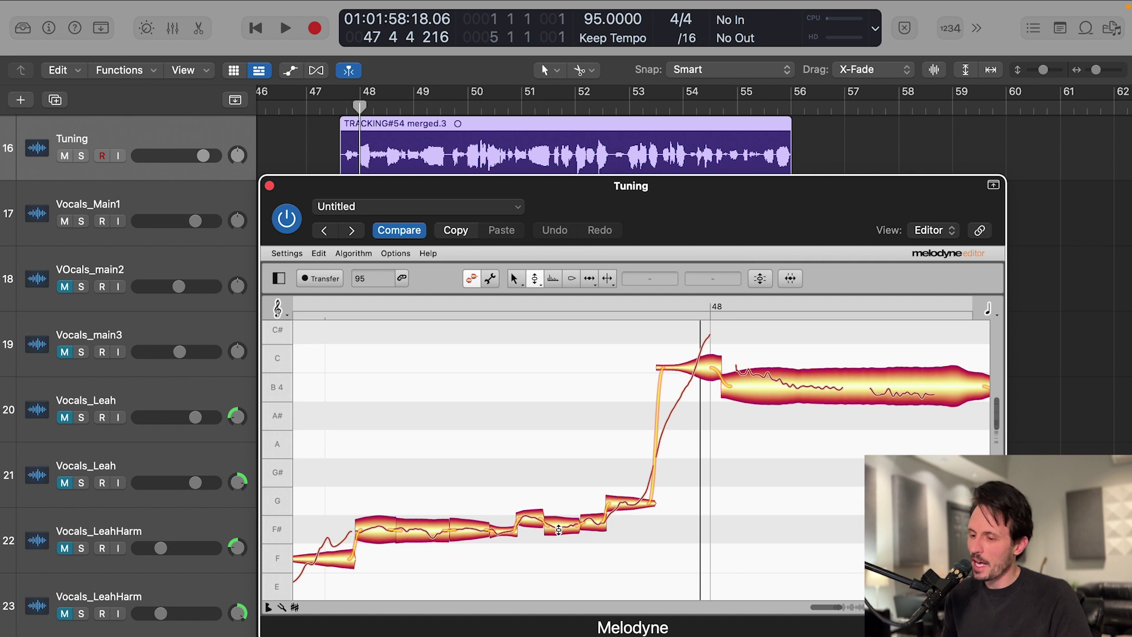
Step: Lower the four short notes before the upward jump together until the second one sits at F#4, 0 ct
drag(531, 482, 628, 549)
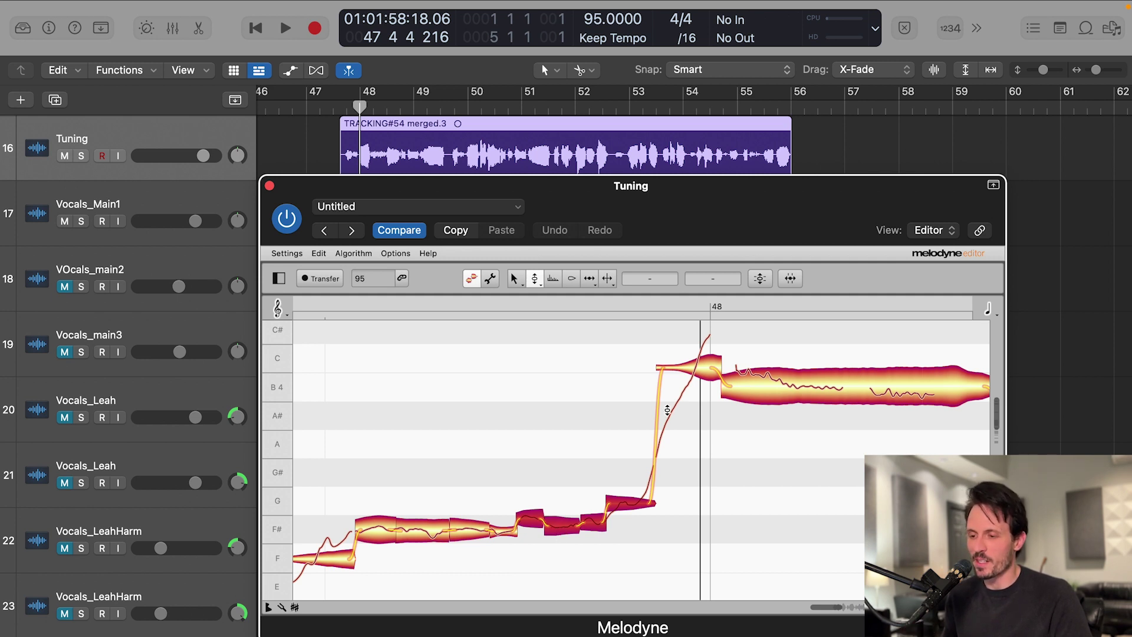
drag(718, 284, 717, 288)
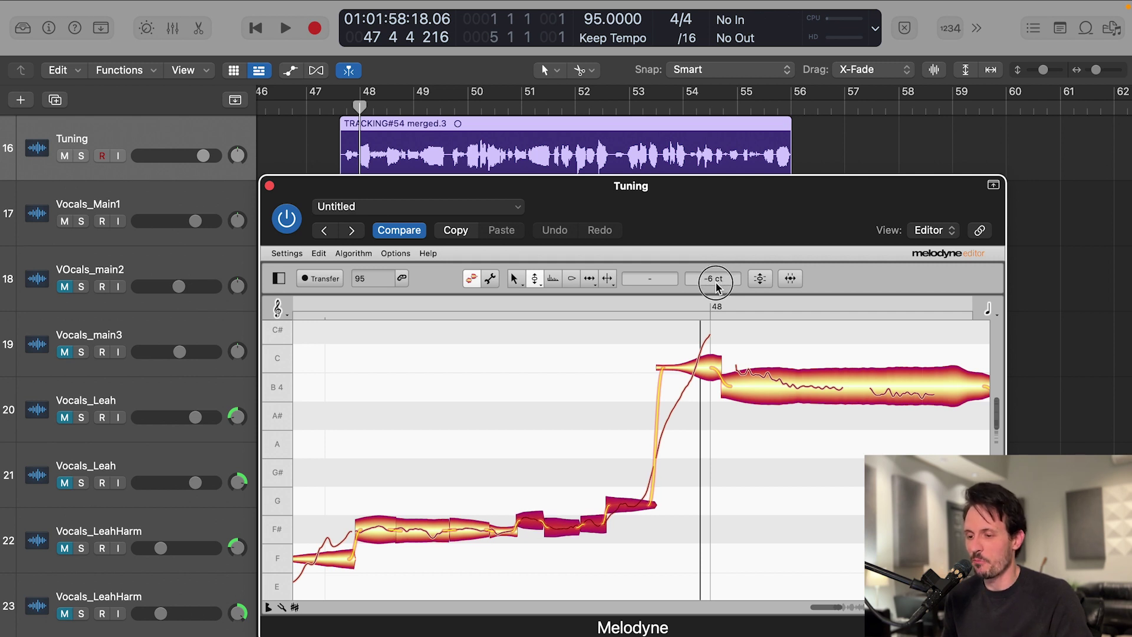
drag(717, 287, 716, 285)
click(540, 412)
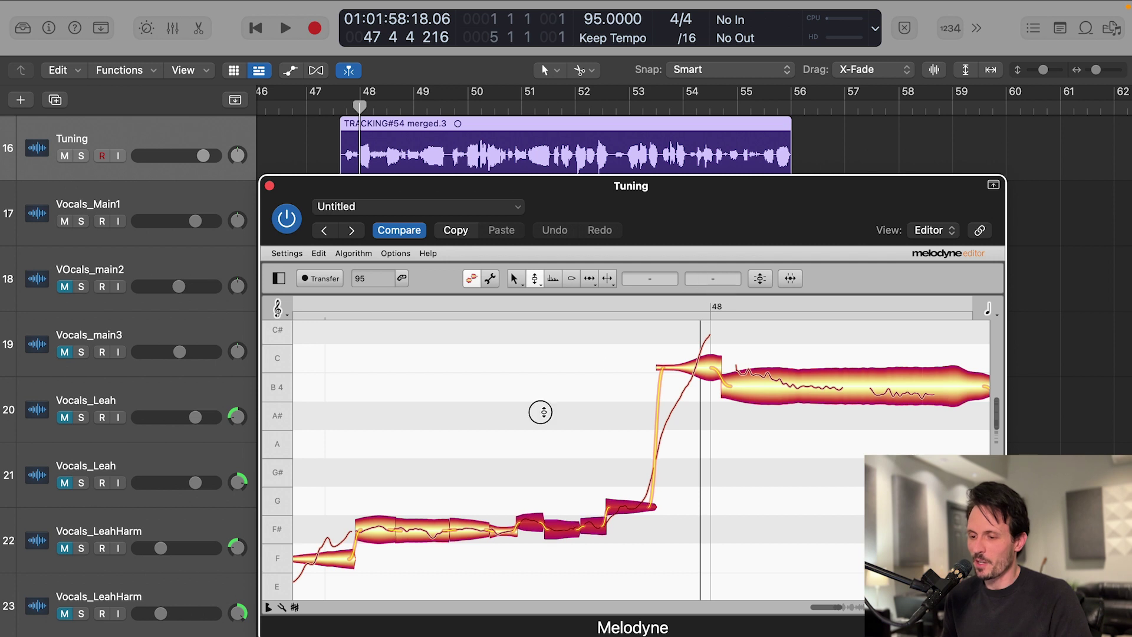
click(561, 529)
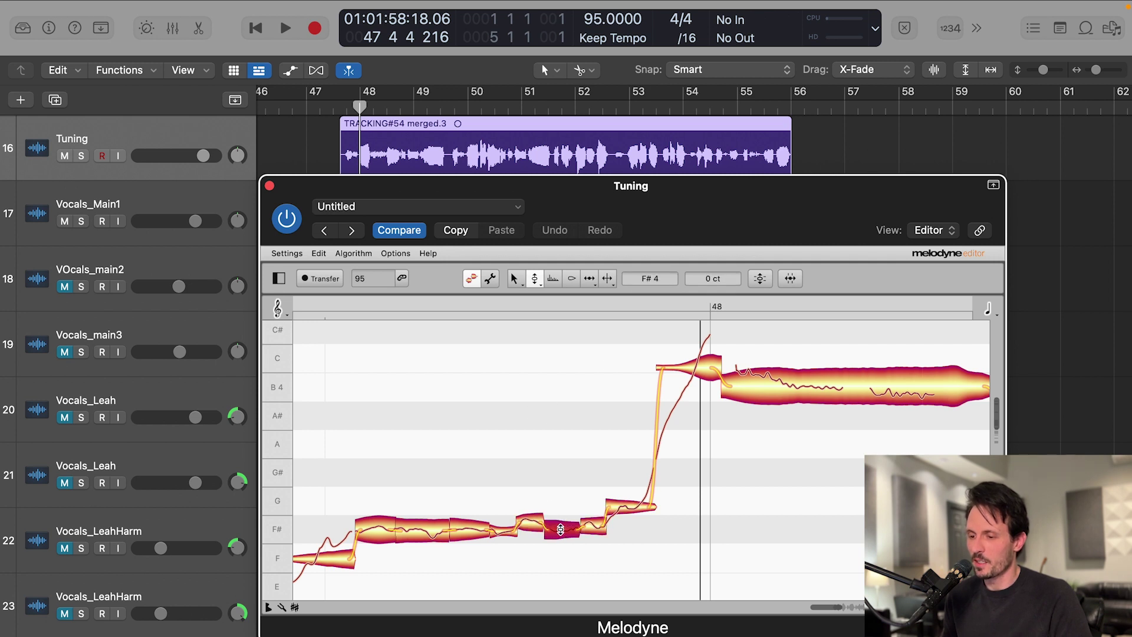
click(569, 489)
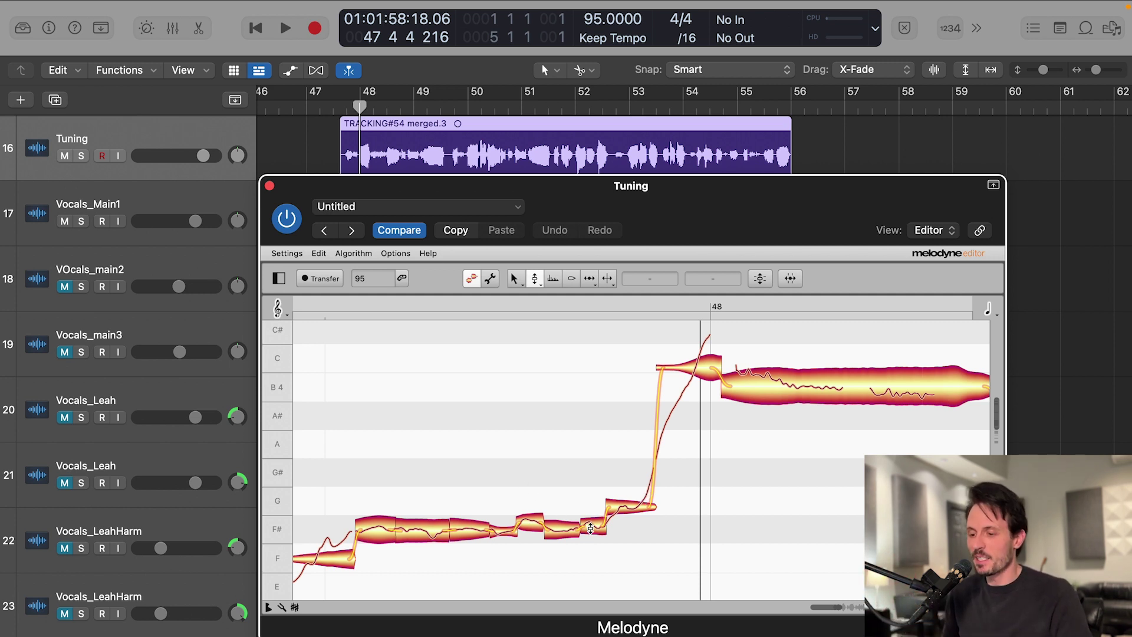
Step: Try snapping the four short notes before the jump to 0 ct and play from bar 47, beat 3
drag(530, 483, 621, 536)
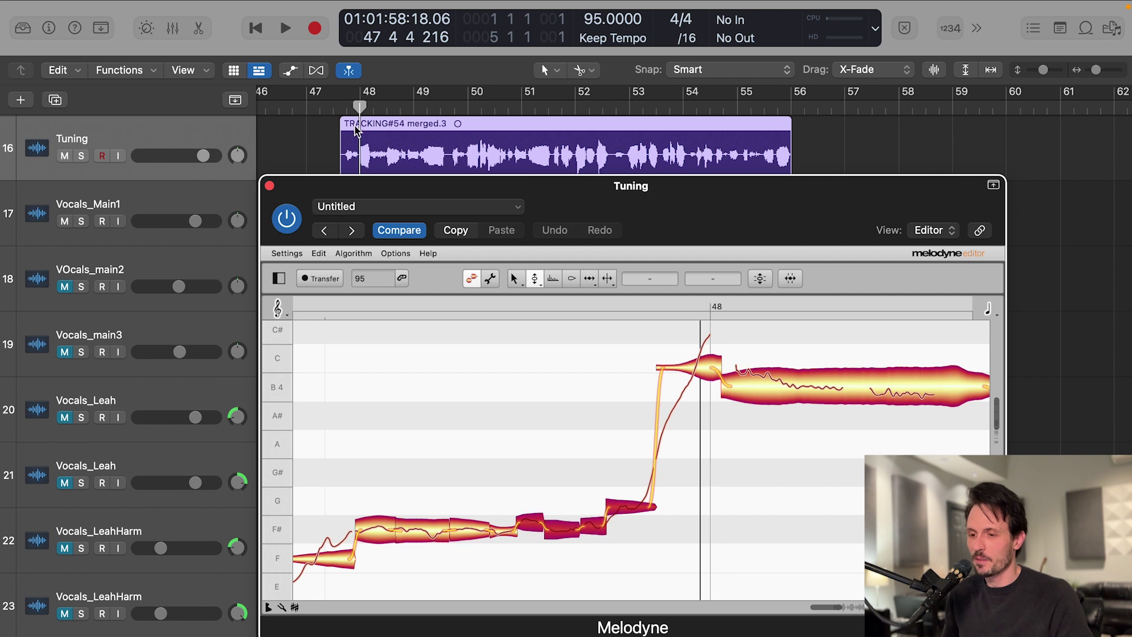
double_click(550, 529)
click(340, 108)
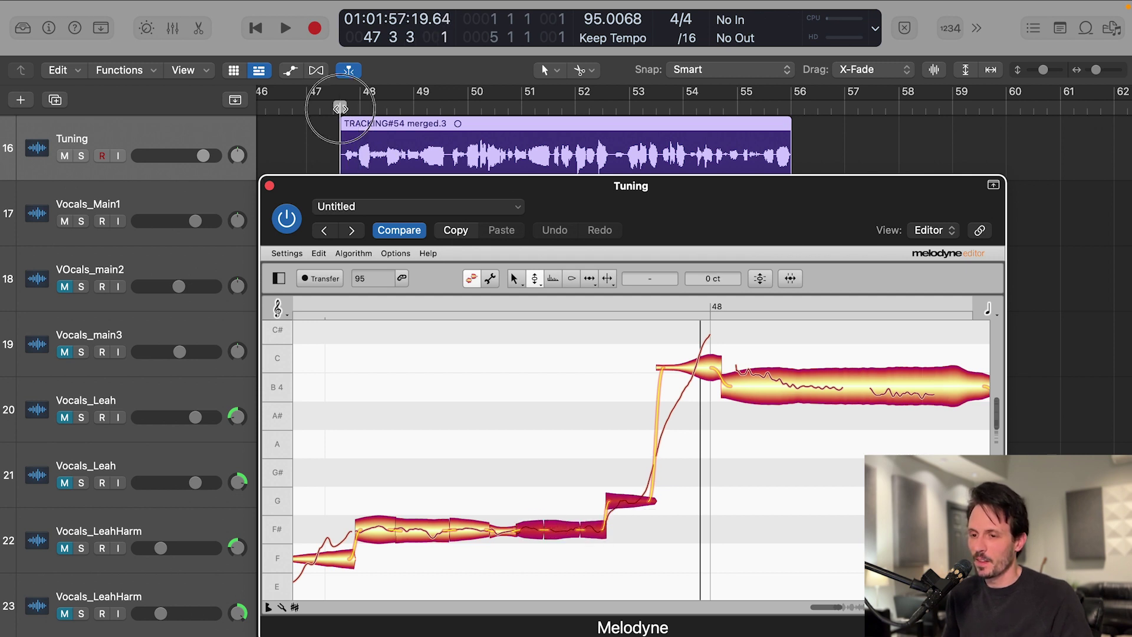
key(space)
Step: Play the vocal into bar 48 to check the partial pitch correction of the four short notes
key(space)
click(524, 412)
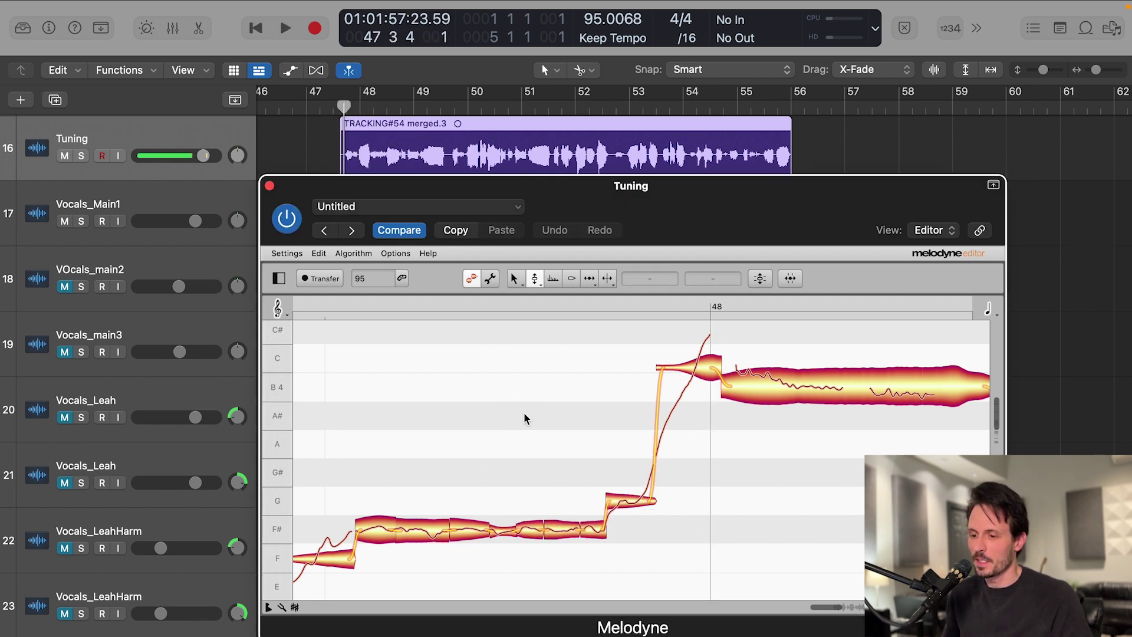
key(space)
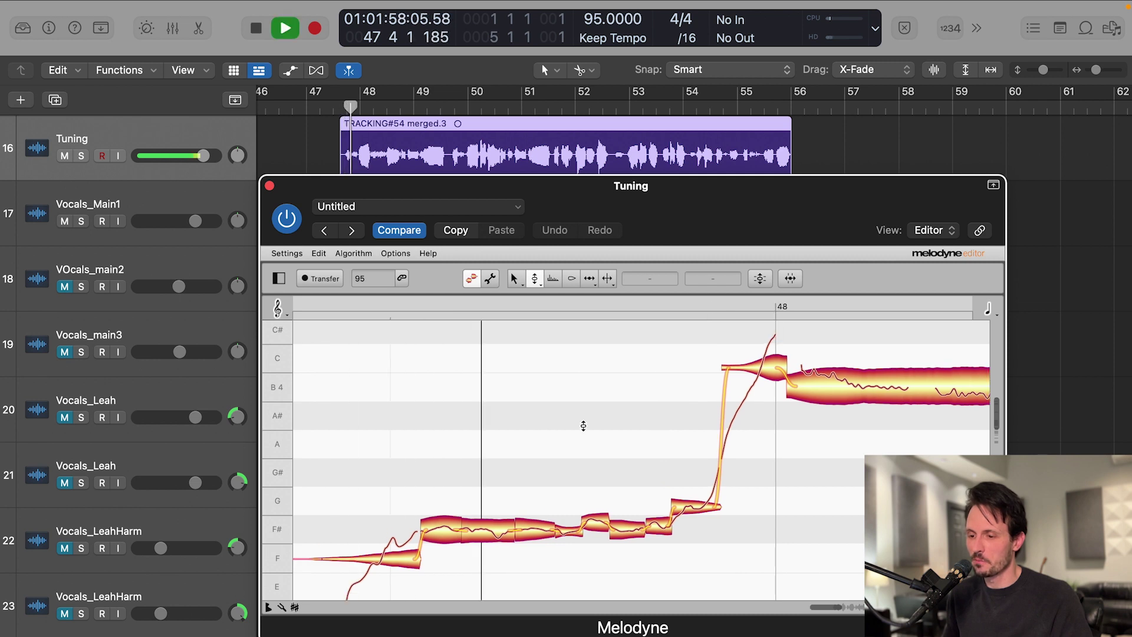
key(space)
Step: Split the long B4 note at bar 48 into five segments along its pitch curve with the Note Separation tool
scroll(590, 427, right, 2)
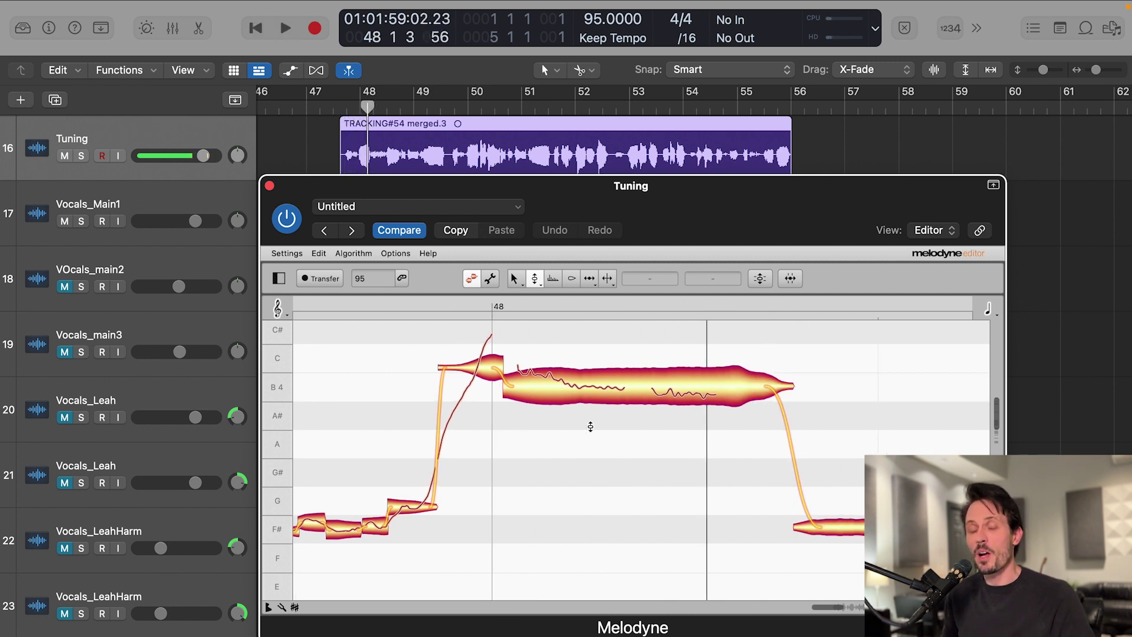
scroll(591, 427, right, 3)
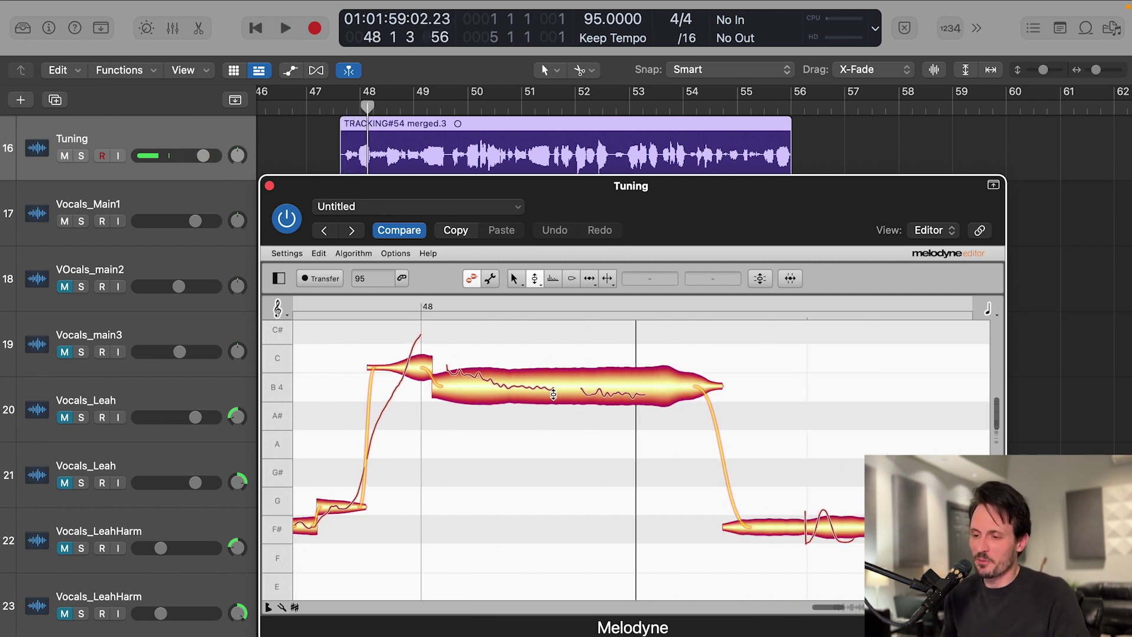
click(608, 278)
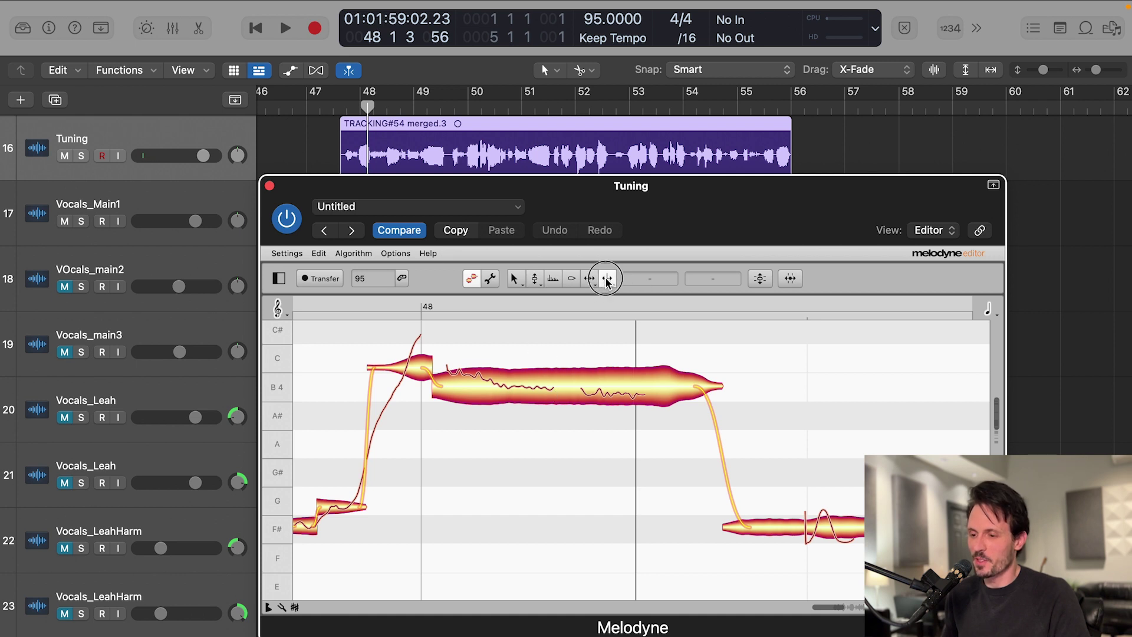
scroll(494, 394, right, 1)
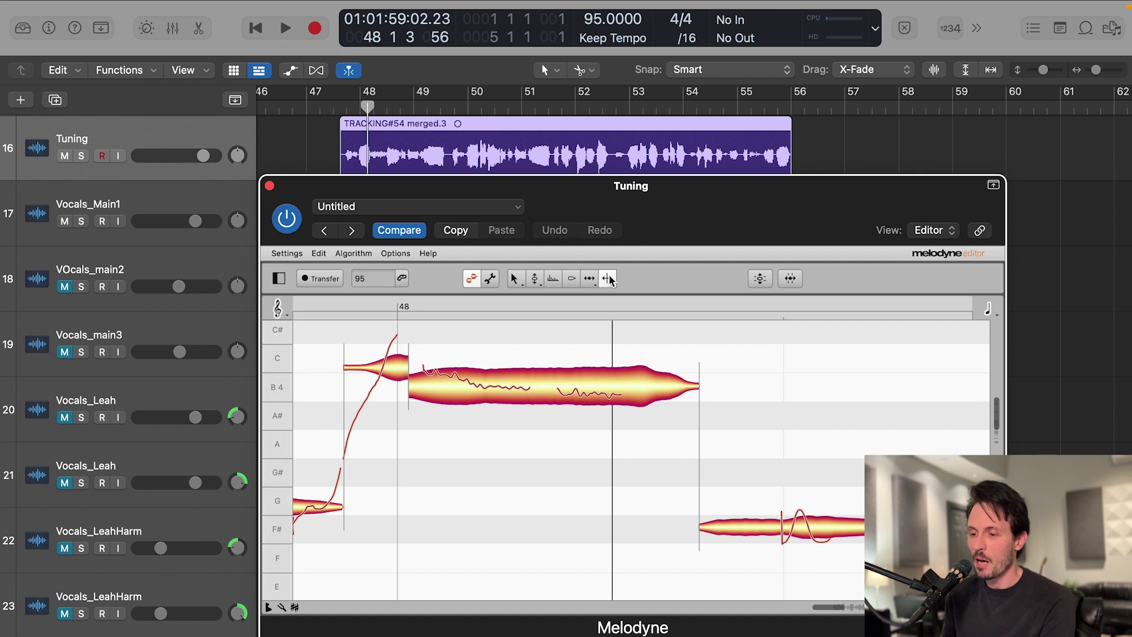
click(531, 394)
click(556, 394)
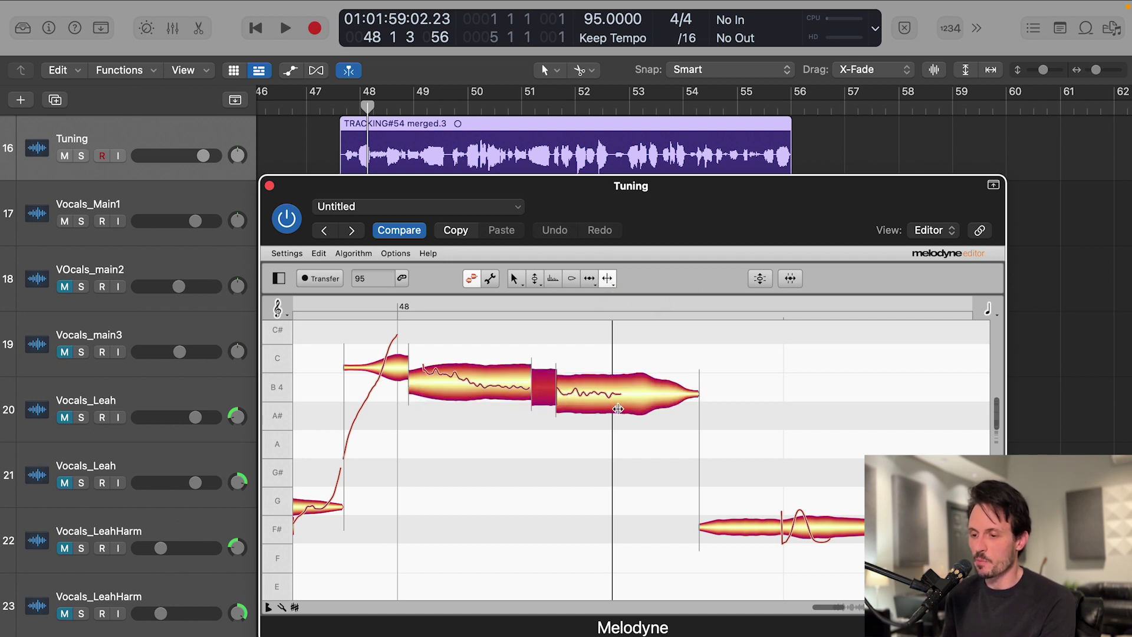
click(623, 398)
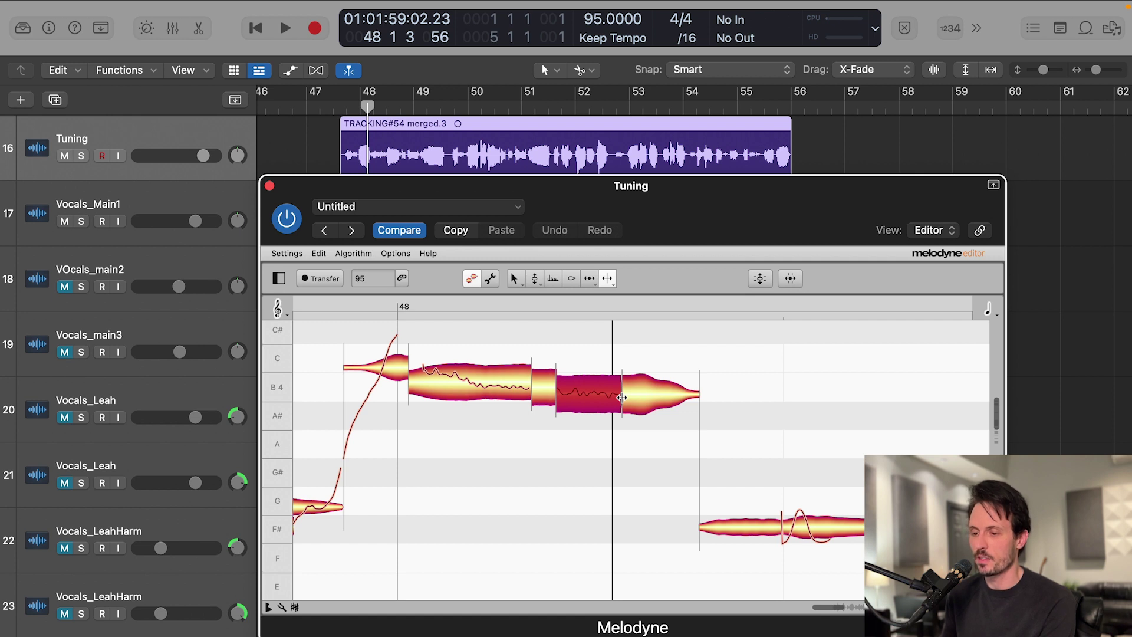
click(471, 387)
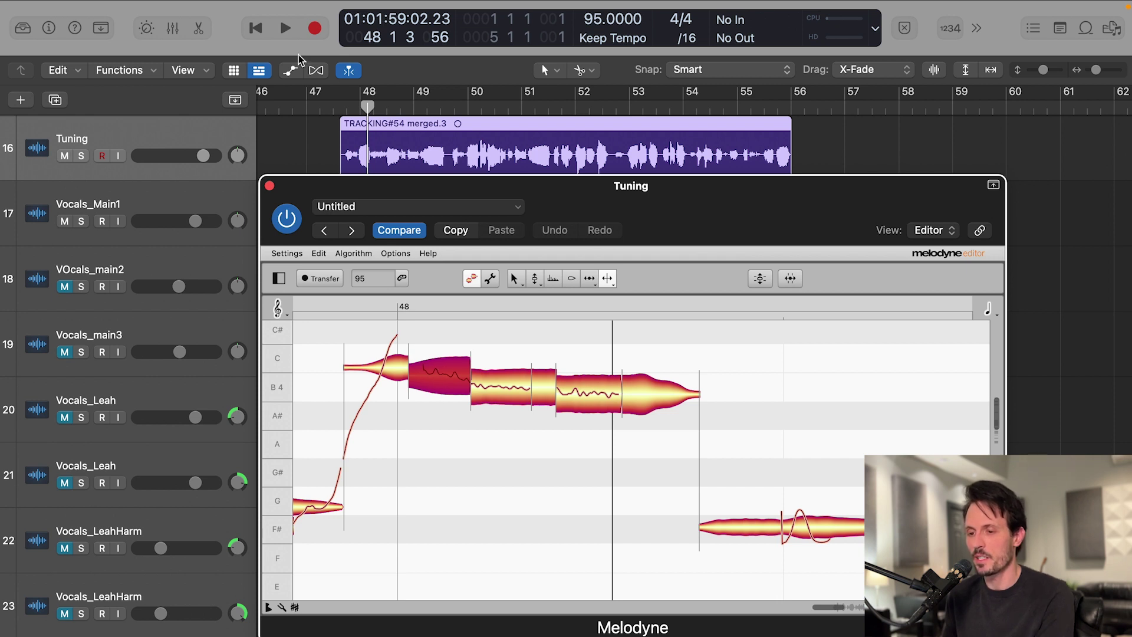
Step: Play the vocal from bar 47, beat 4 to listen to the newly split B4 note
click(354, 115)
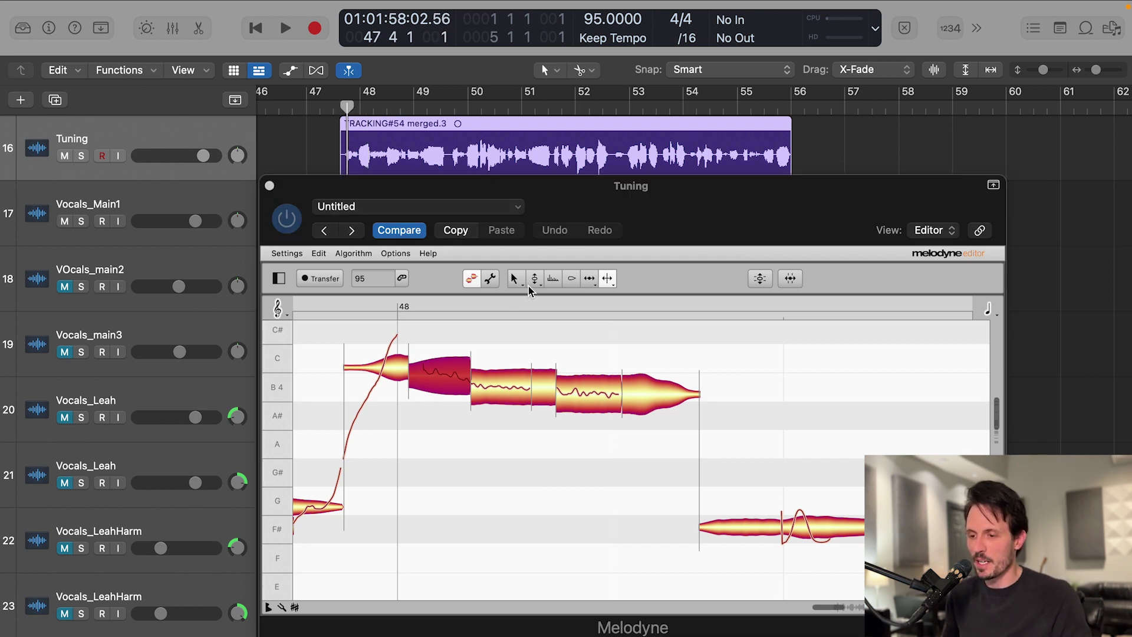
key(space)
key(space)
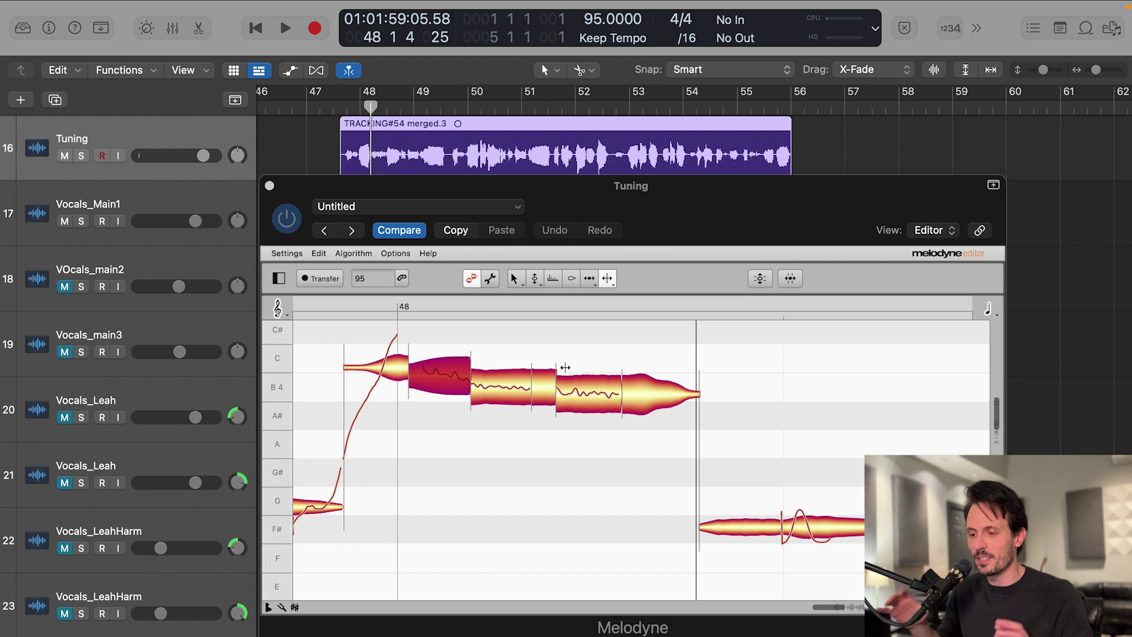
Step: Snap the fourth segment of the split B4 note to B4 at 0 ct, then select the tapering final segment
click(535, 278)
click(596, 395)
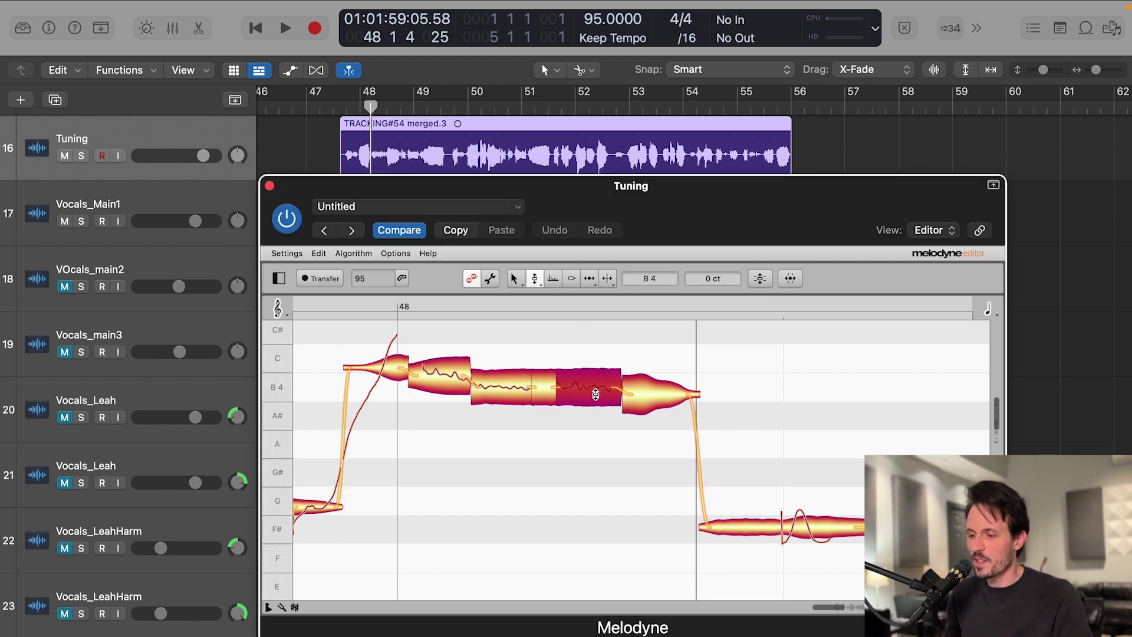
click(656, 392)
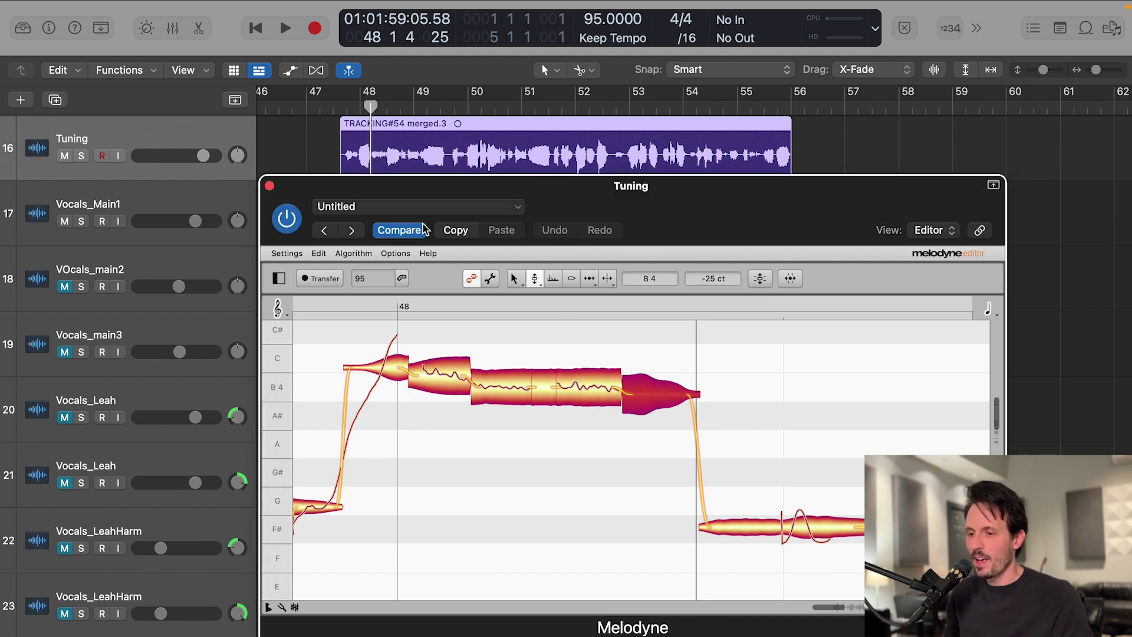
Step: Play the vocal again from bar 47, beat 4 to check the snapped fourth B4 segment
click(346, 106)
click(649, 453)
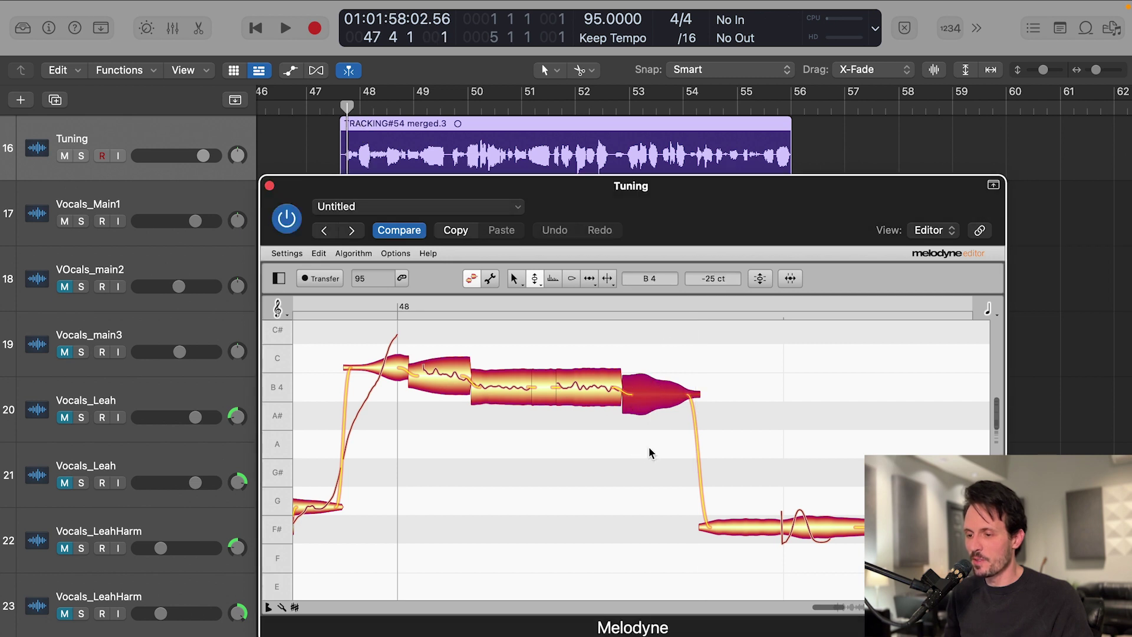
key(space)
key(space)
click(668, 363)
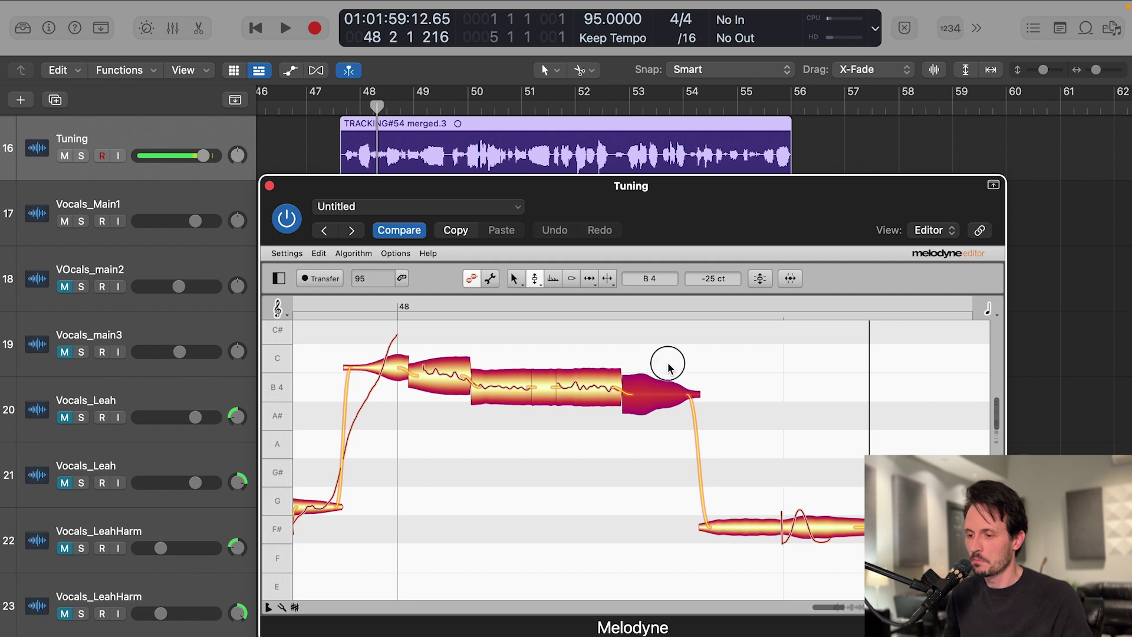
Step: Lower the short C note and the adjoining first segment of the split note together until both read B4, keeping their relative offset
click(440, 348)
drag(455, 339, 376, 391)
click(440, 342)
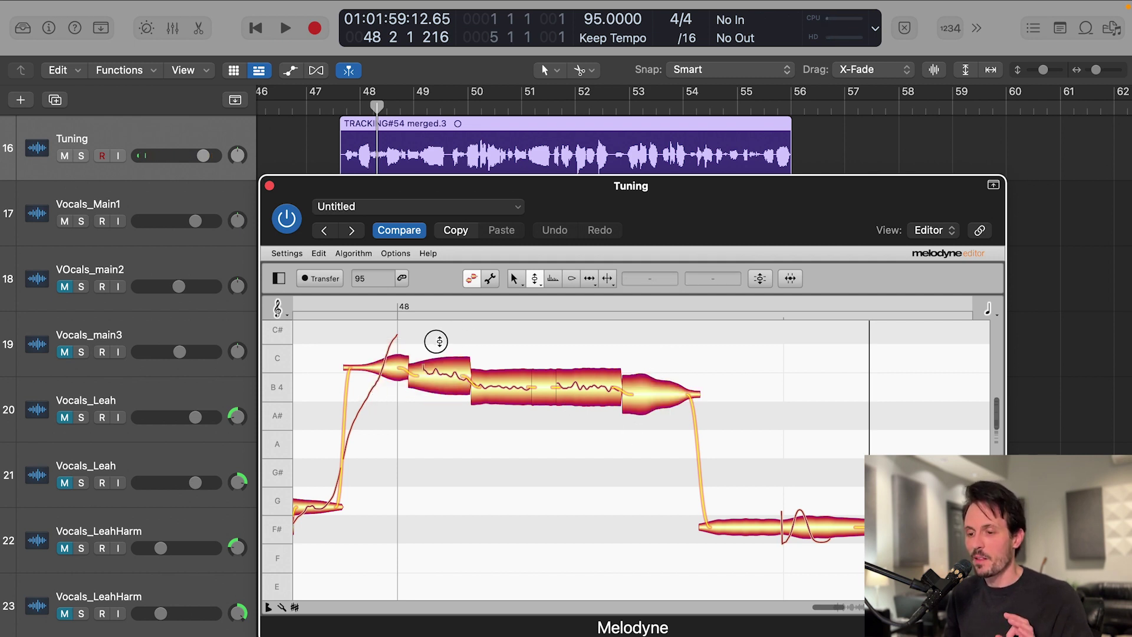
drag(363, 332, 451, 403)
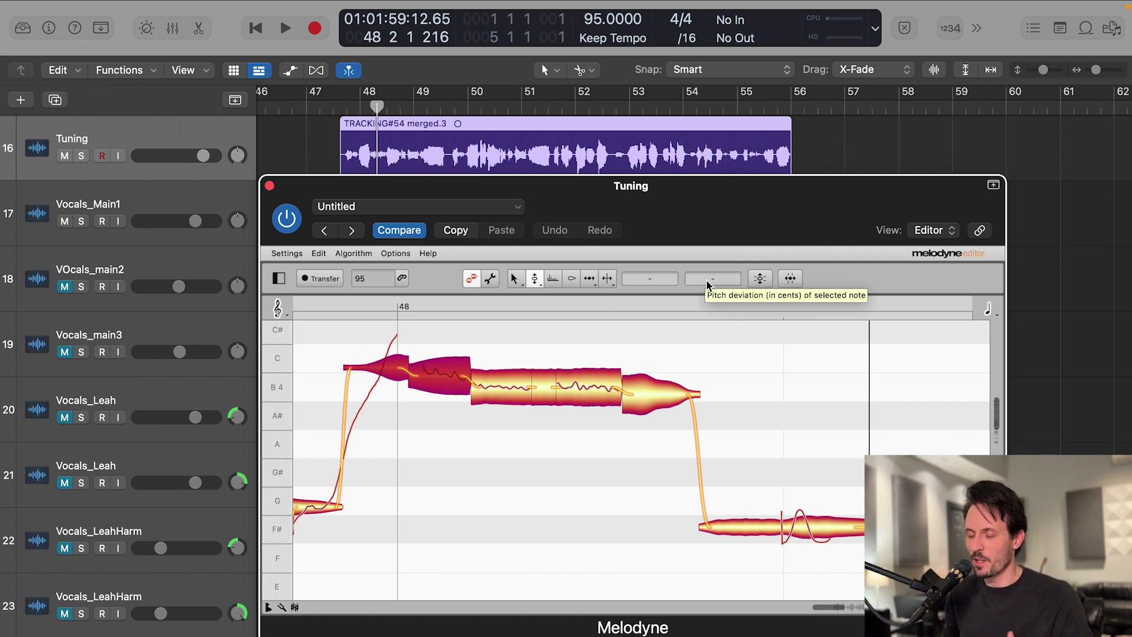
drag(711, 283, 710, 307)
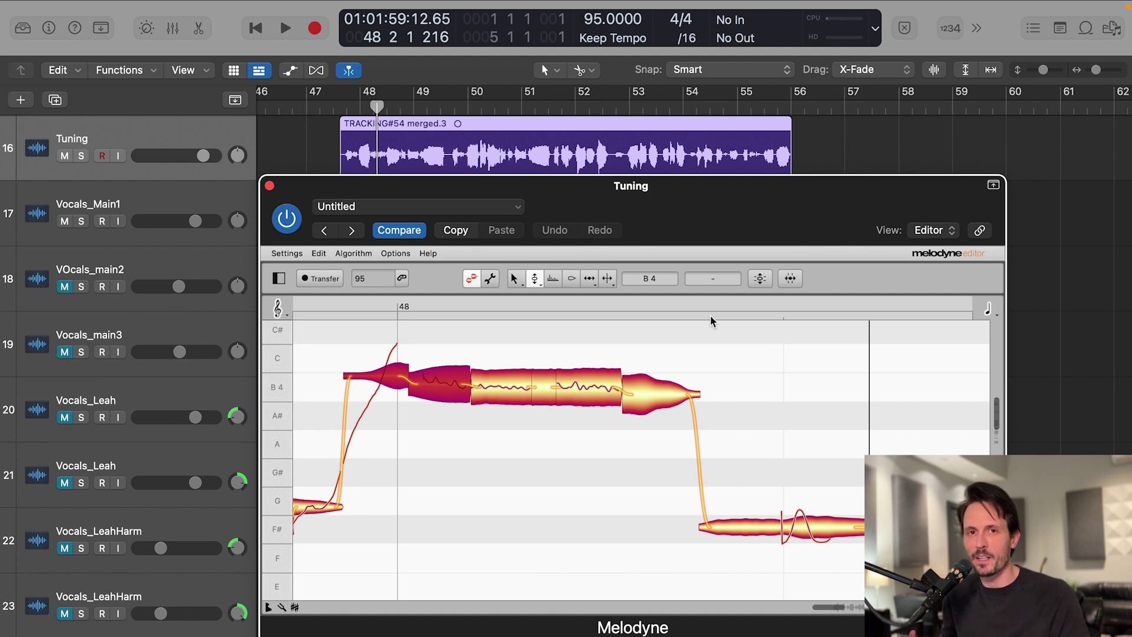
Step: Play the vocal twice from bar 47, beat 4 to check the lowered C note and first B4 segment
click(346, 109)
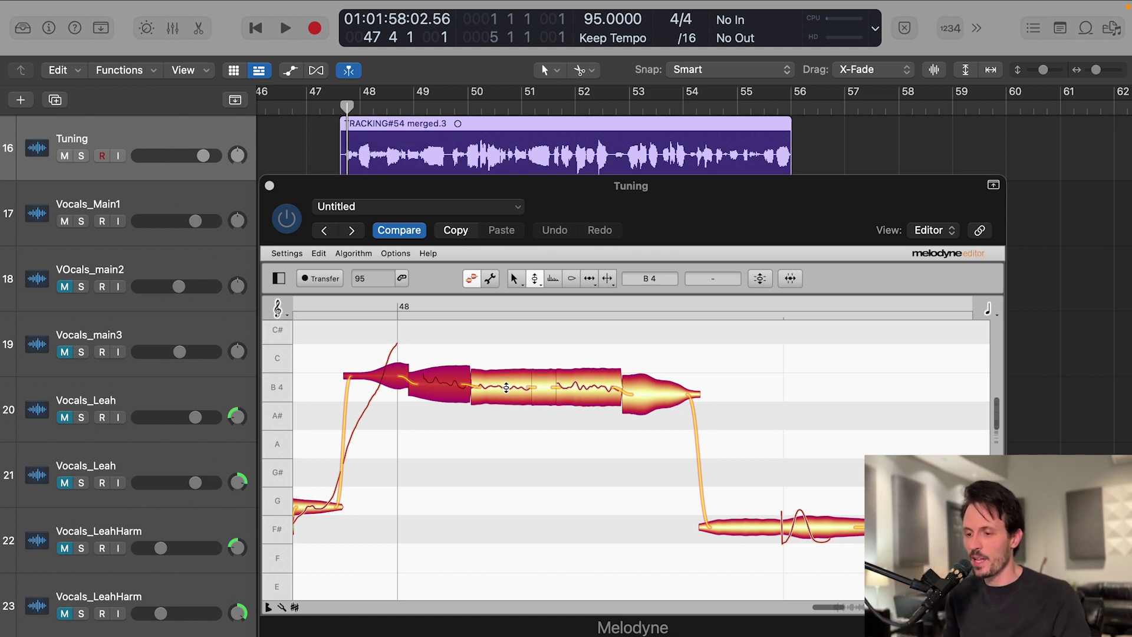
key(space)
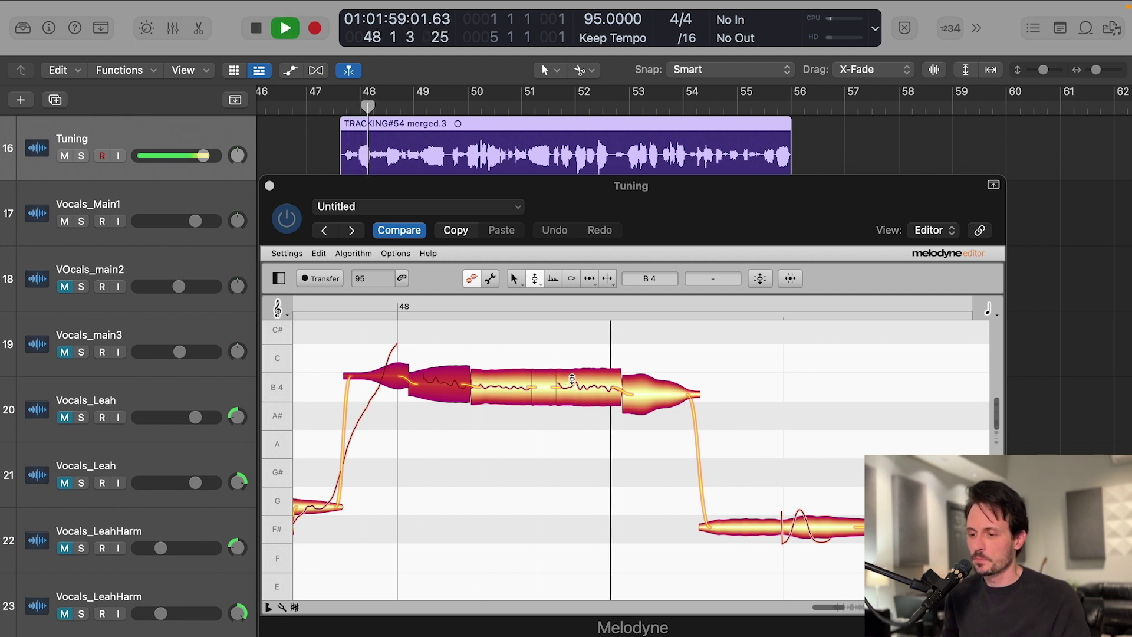
key(space)
click(353, 106)
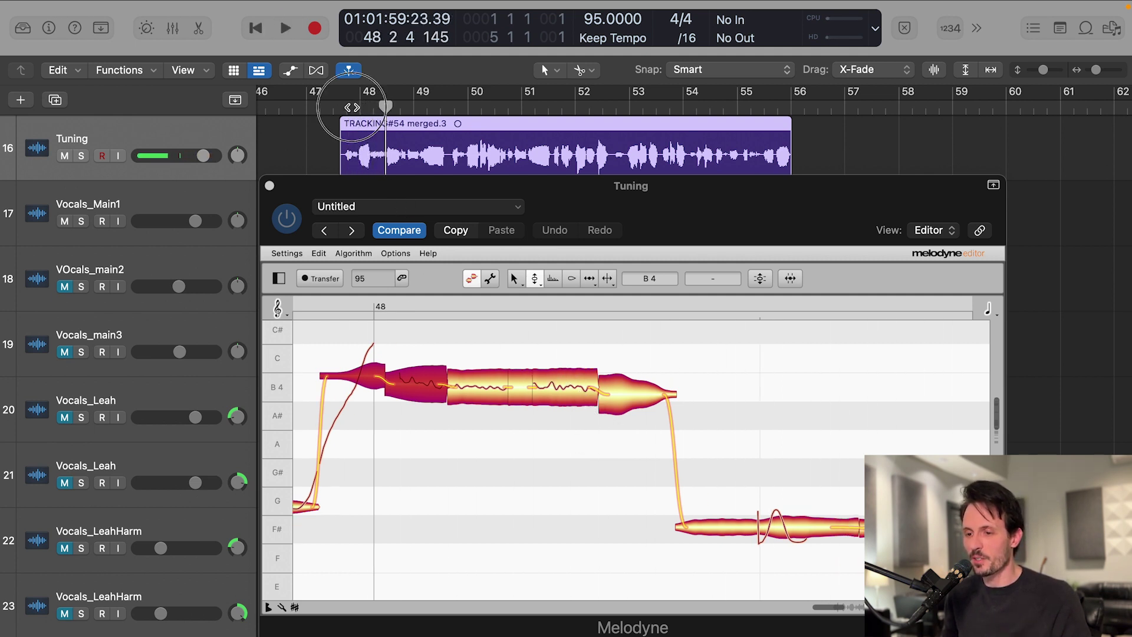
click(509, 349)
key(space)
key(space)
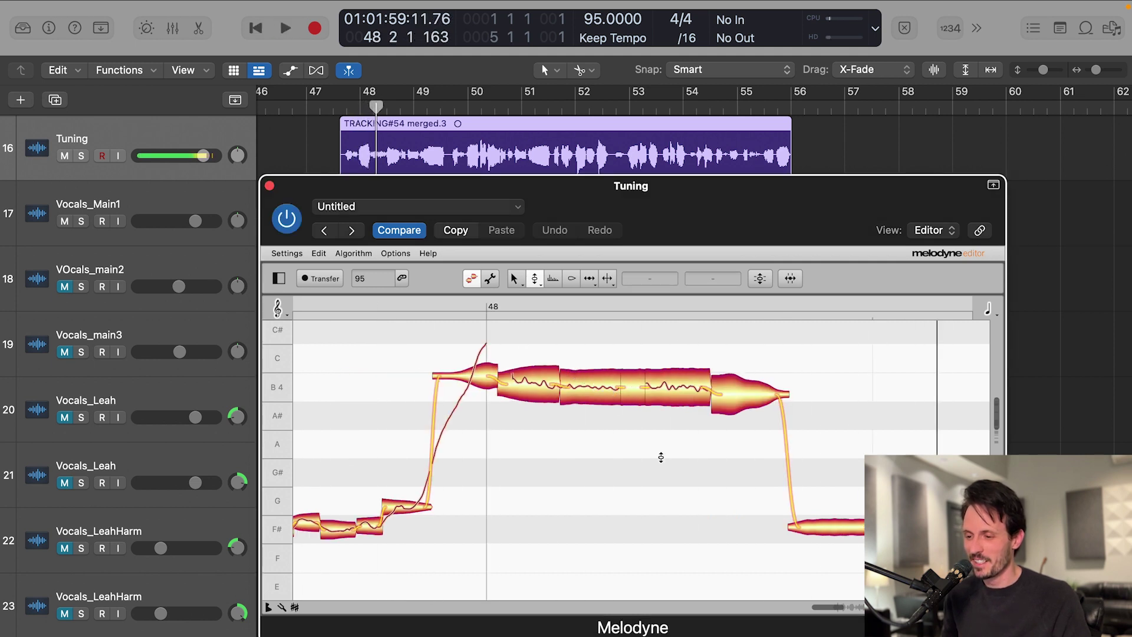
Step: Play the vocal from bar 47, beat 4 through to the F# notes following the split B4 note
scroll(625, 471, right, 4)
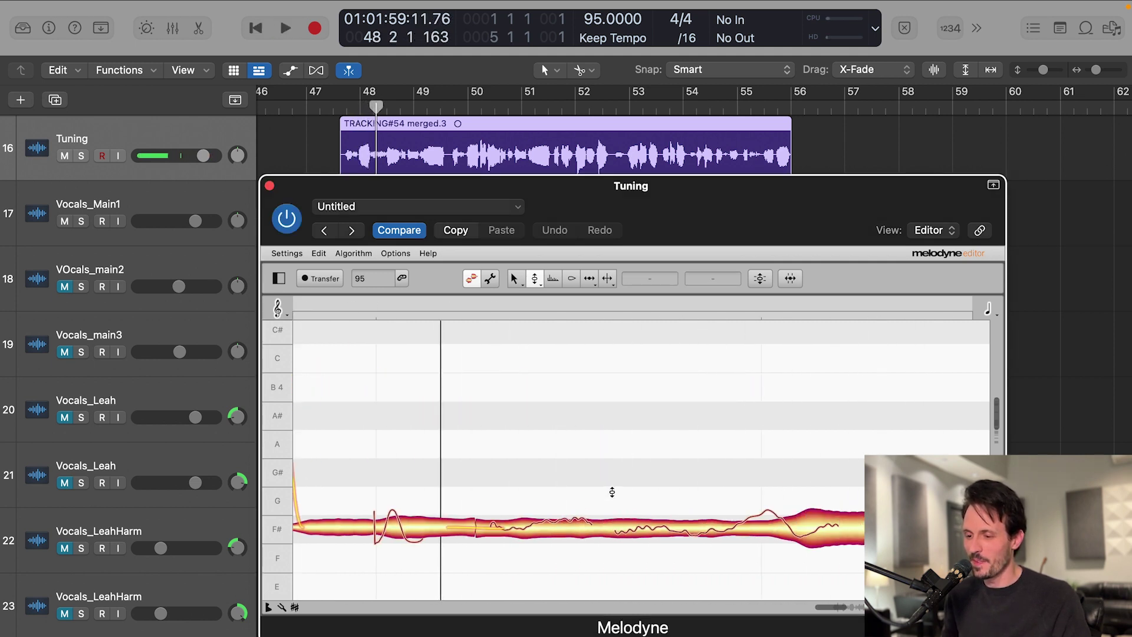
scroll(550, 465, left, 7)
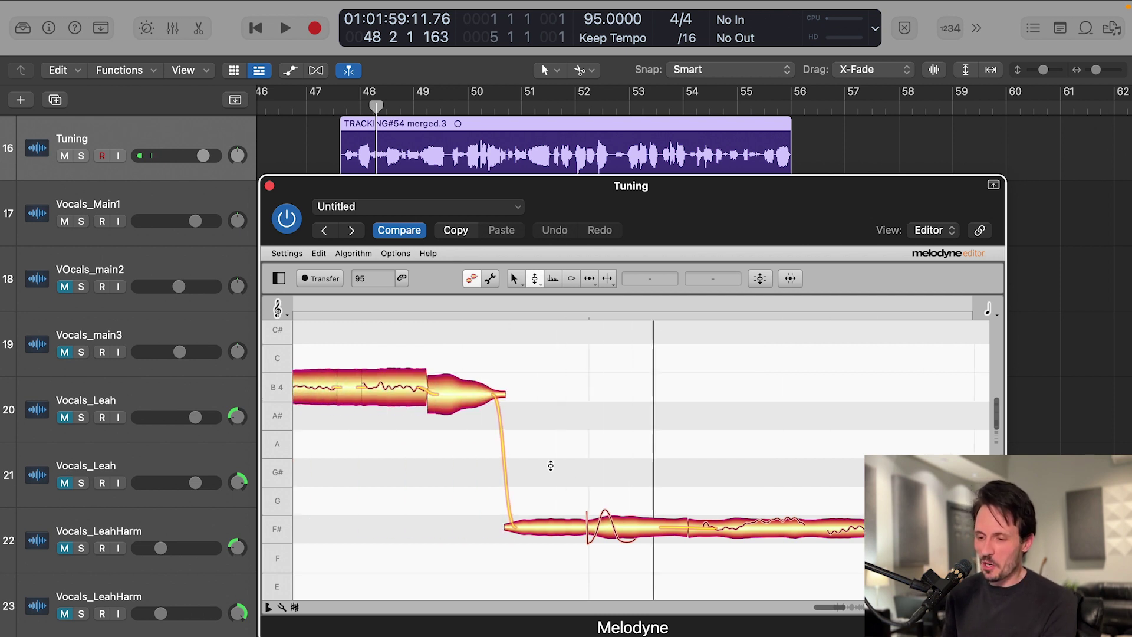
scroll(551, 455, right, 8)
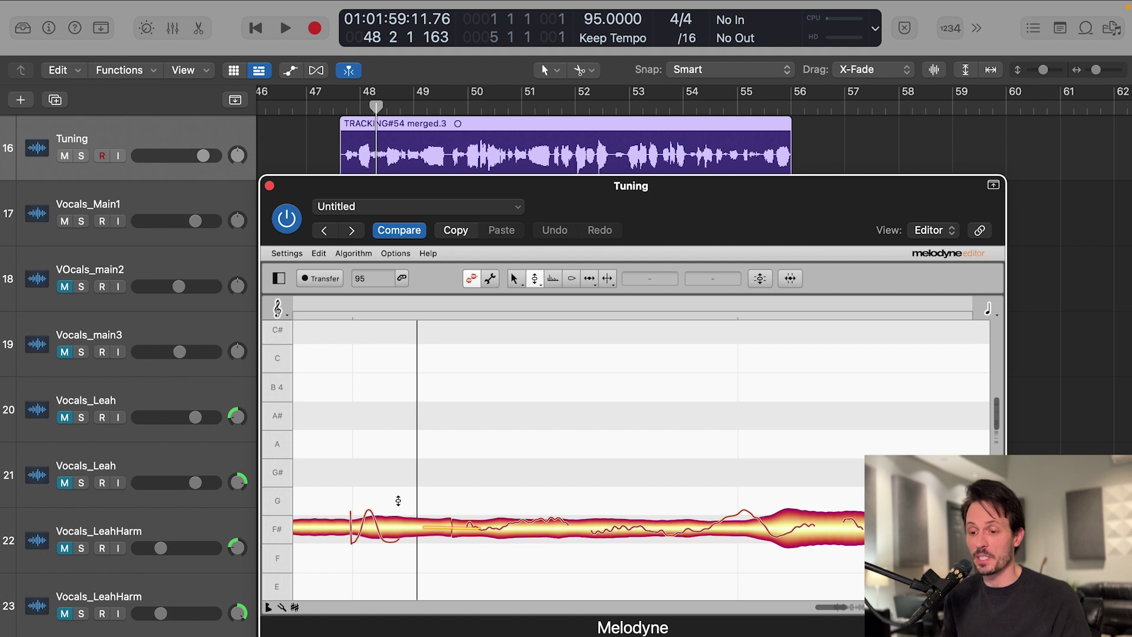
click(355, 109)
key(space)
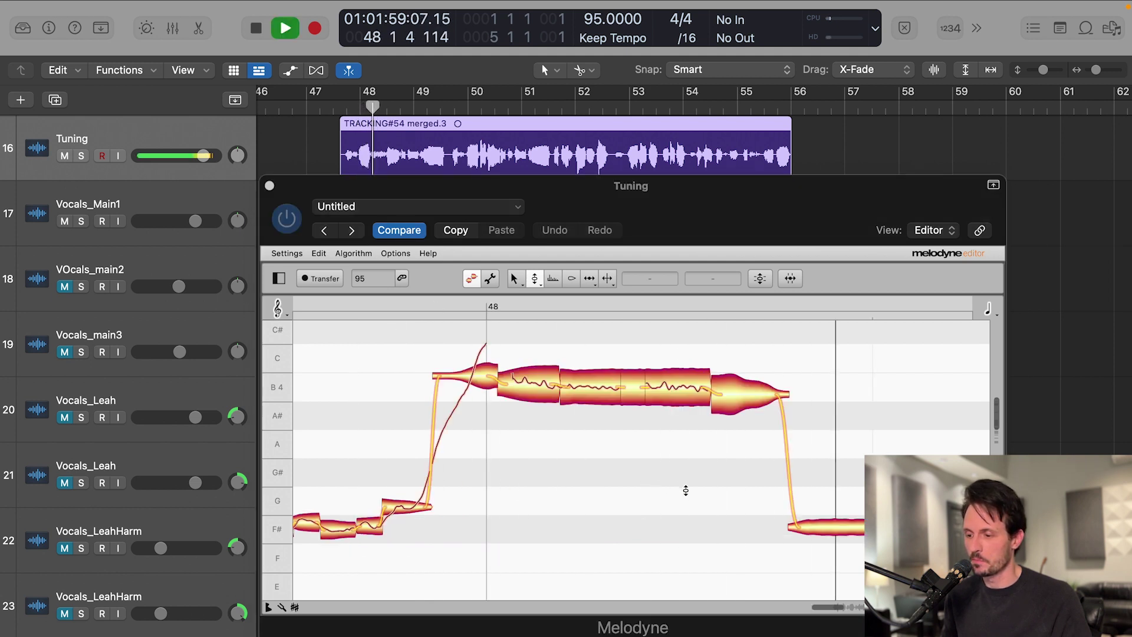
key(space)
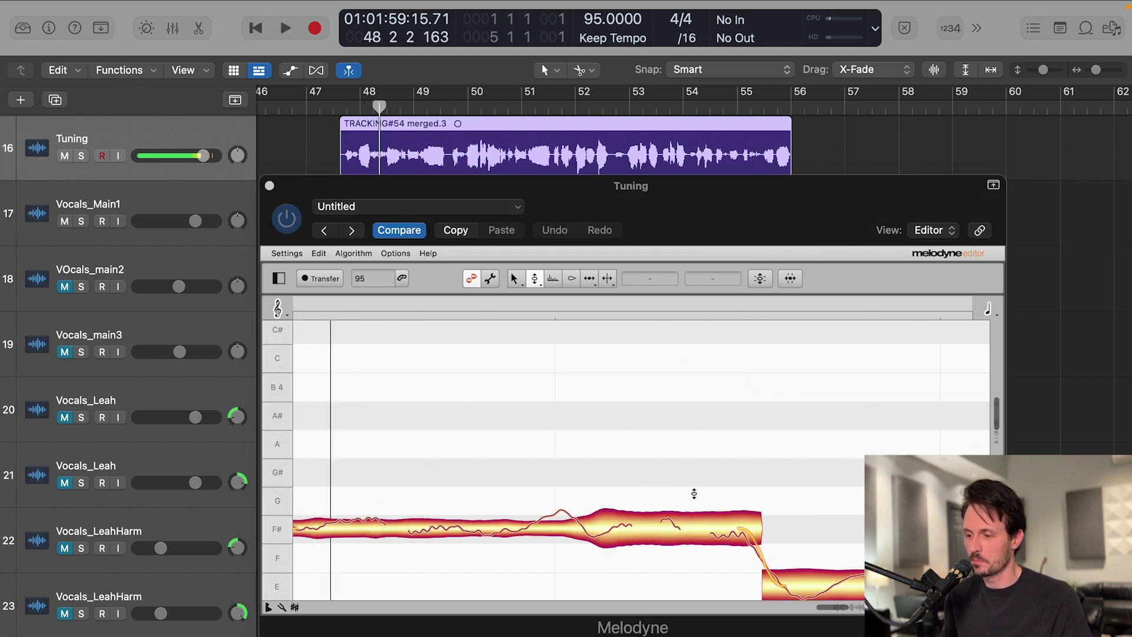
Step: Play the vocal twice from the start of bar 48 to listen to the F# notes
click(361, 108)
click(355, 358)
key(space)
key(space)
scroll(514, 357, left, 7)
scroll(516, 354, left, 5)
key(space)
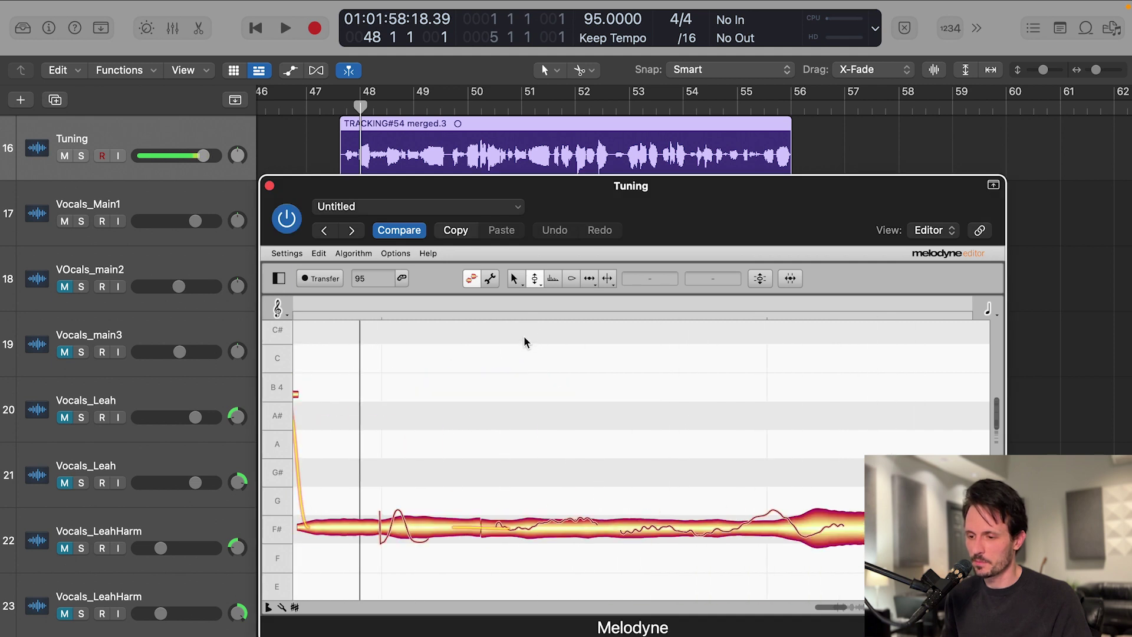
key(space)
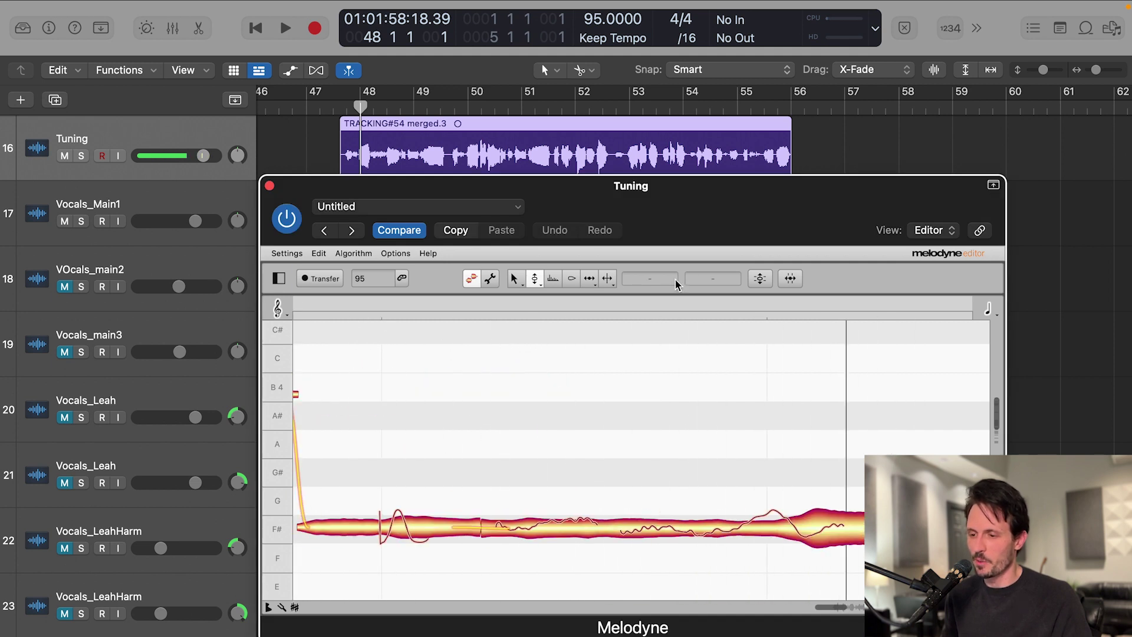
Step: Split the first F# note after its initial pitch swing, and cut the first part of the following long F# note at three points
click(608, 278)
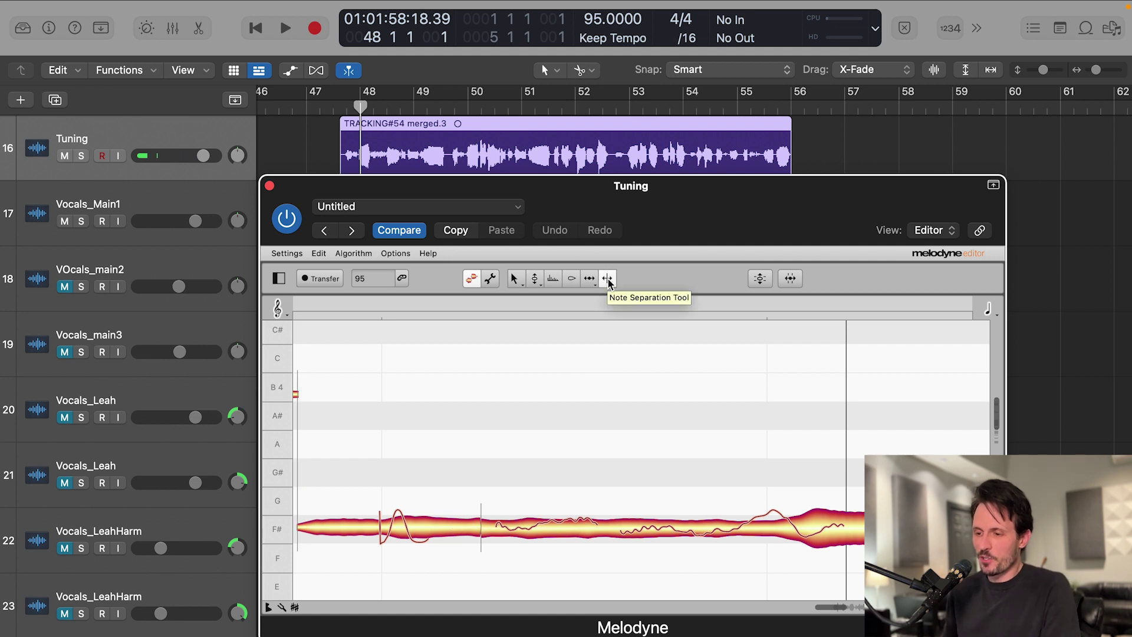
double_click(433, 529)
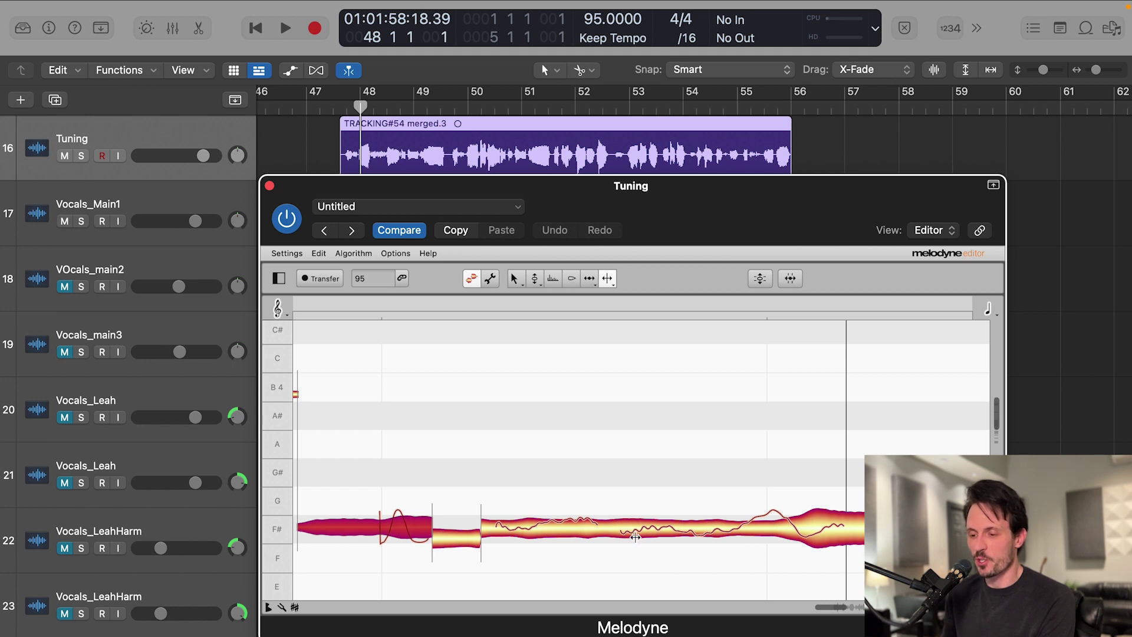
scroll(561, 539, right, 2)
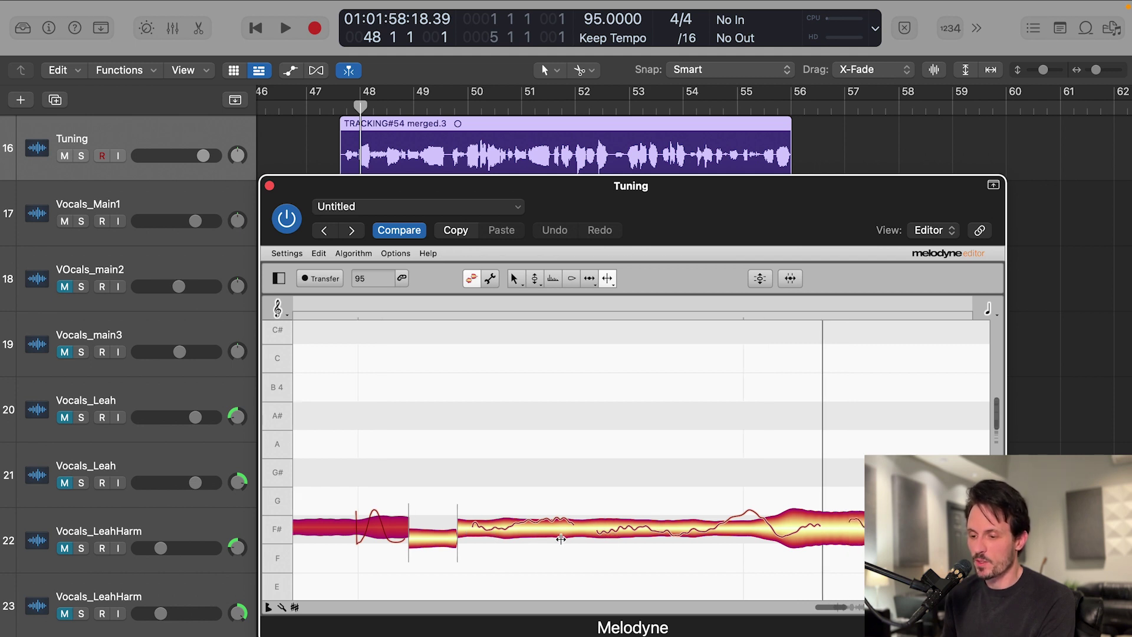
double_click(518, 535)
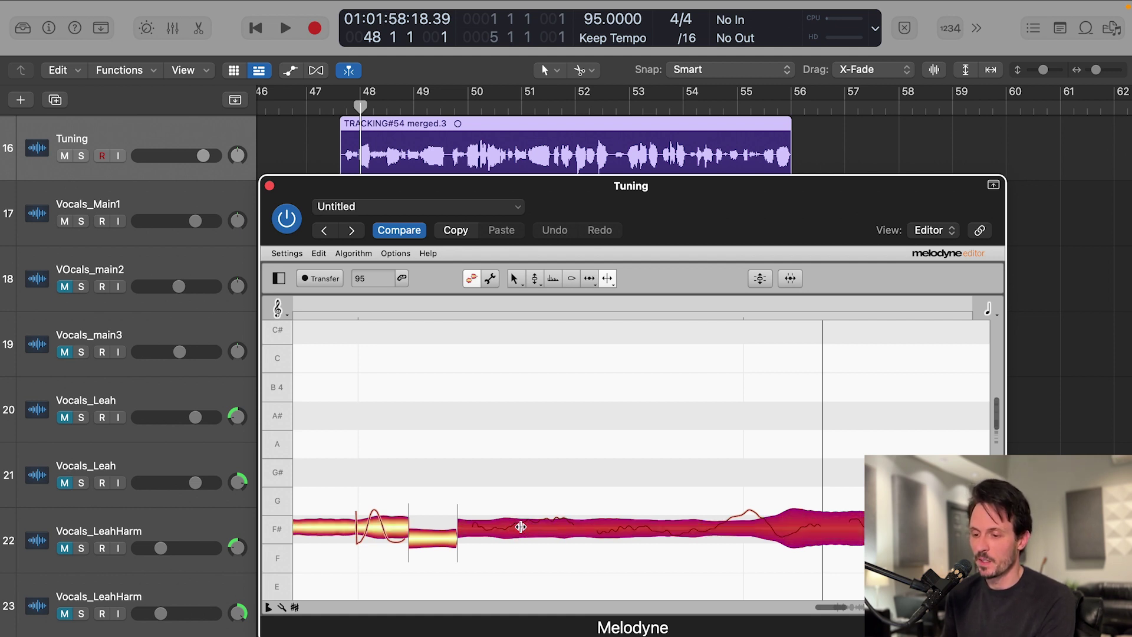
double_click(574, 531)
double_click(597, 539)
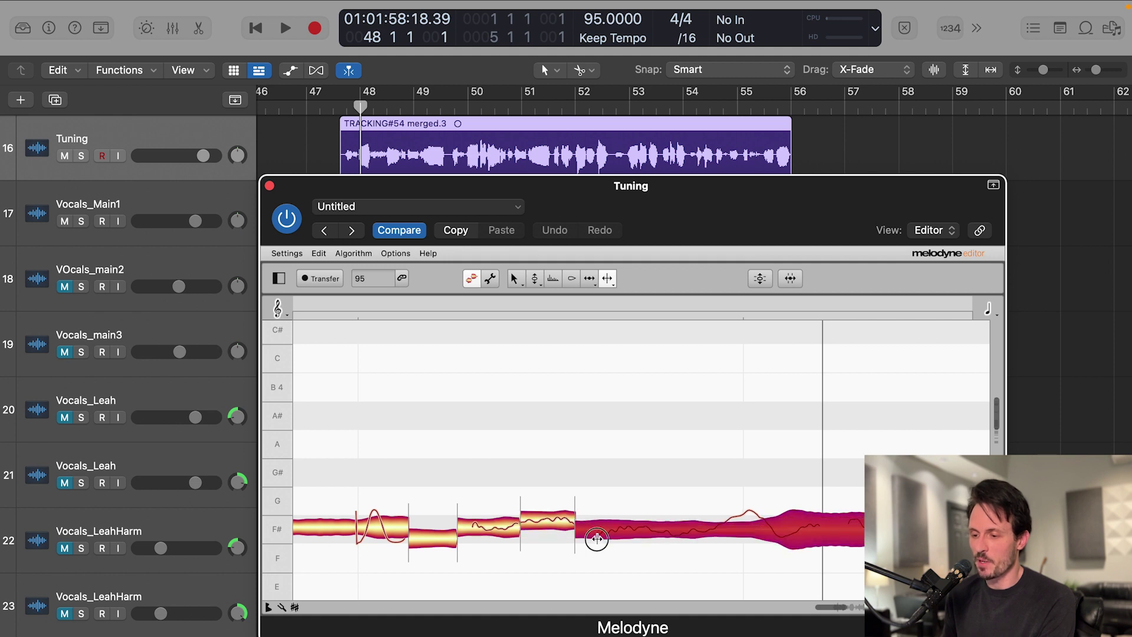
Step: Cut the rest of the long F# note at three more points, isolating its upward bulge and halving the stretch before it
double_click(766, 535)
double_click(717, 531)
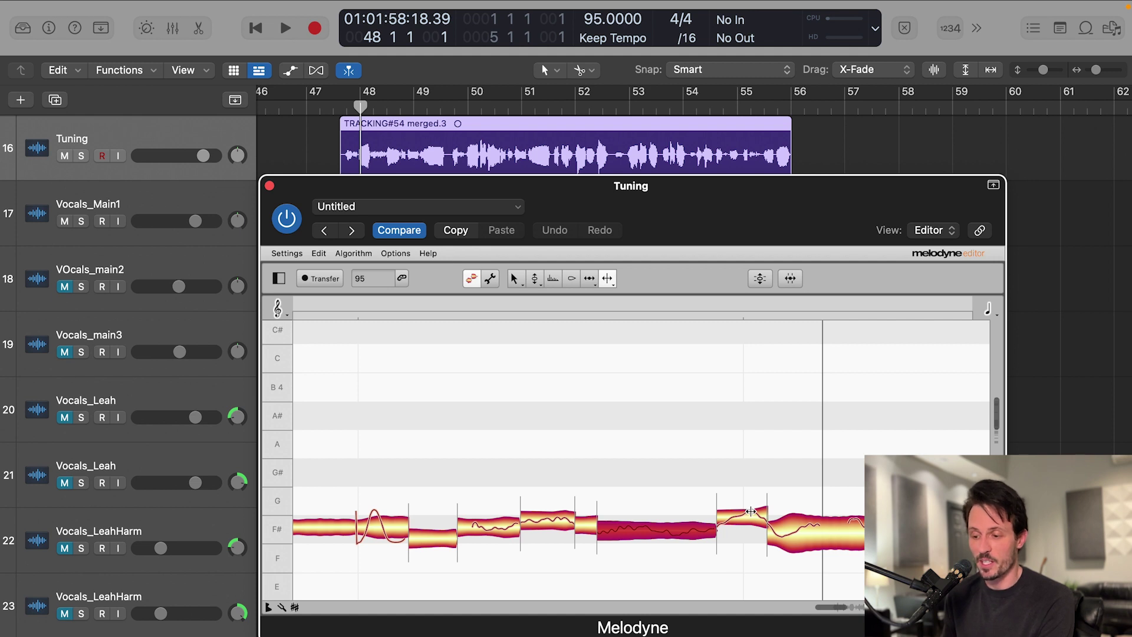
double_click(653, 530)
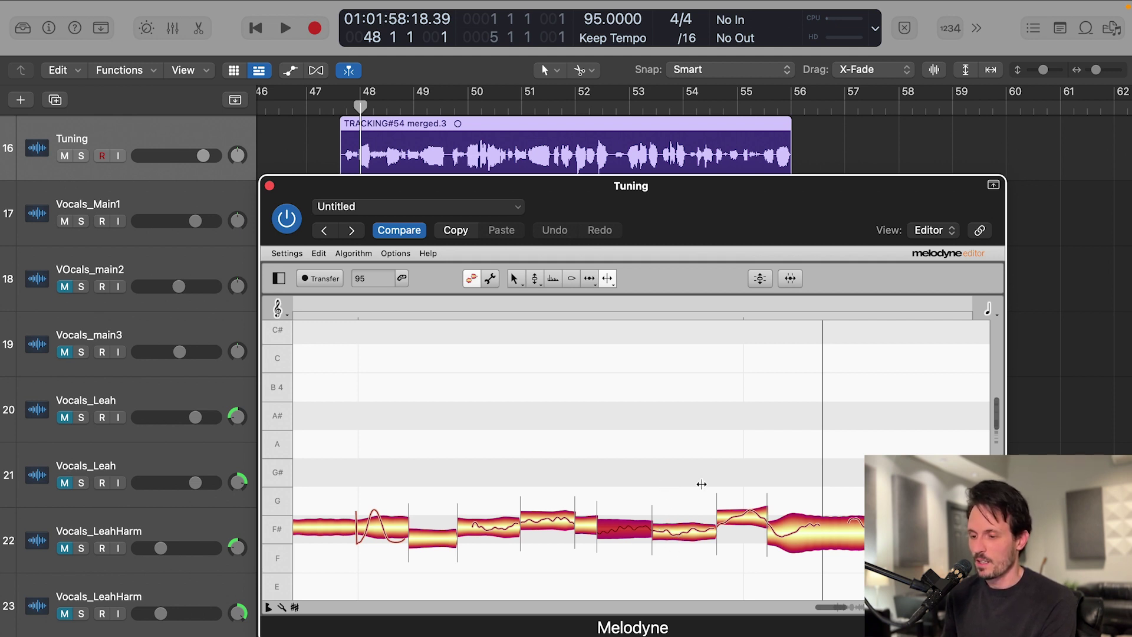
Step: Snap the two adjoining segments before the upward bulge to F#4 at 0 ct, and play from bar 48 to check them
click(535, 277)
click(658, 488)
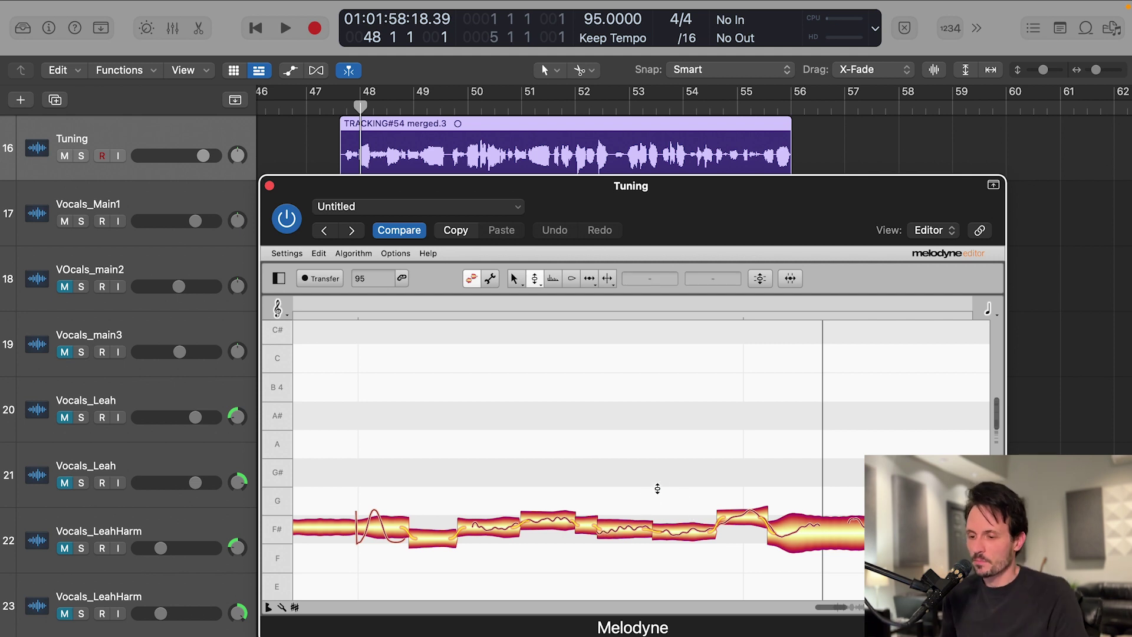
click(684, 482)
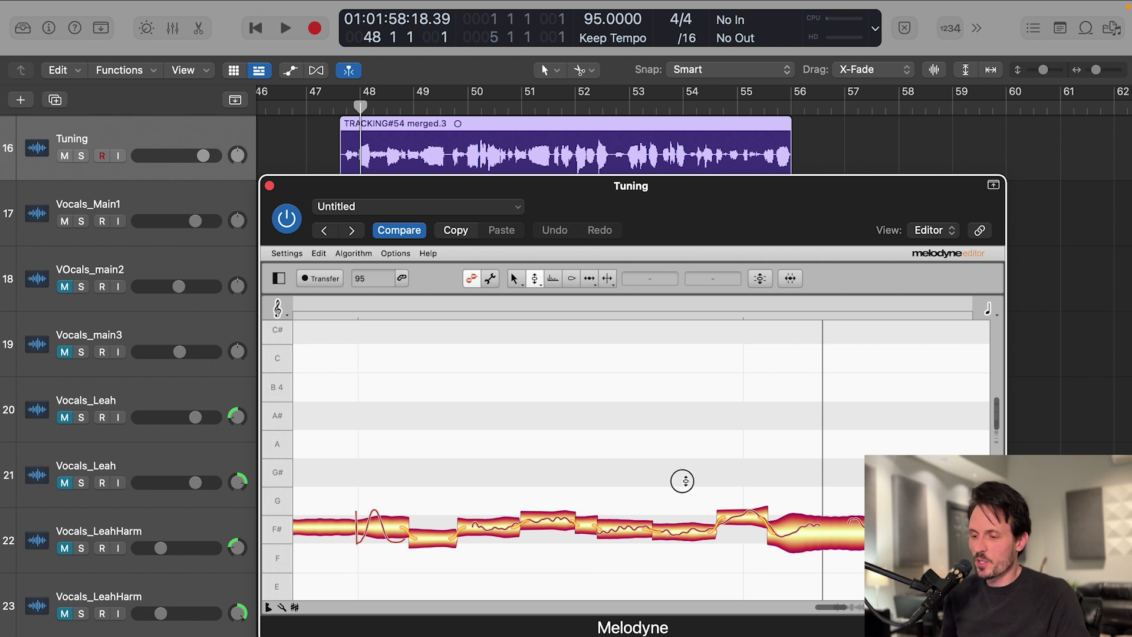
click(487, 533)
drag(697, 493, 625, 527)
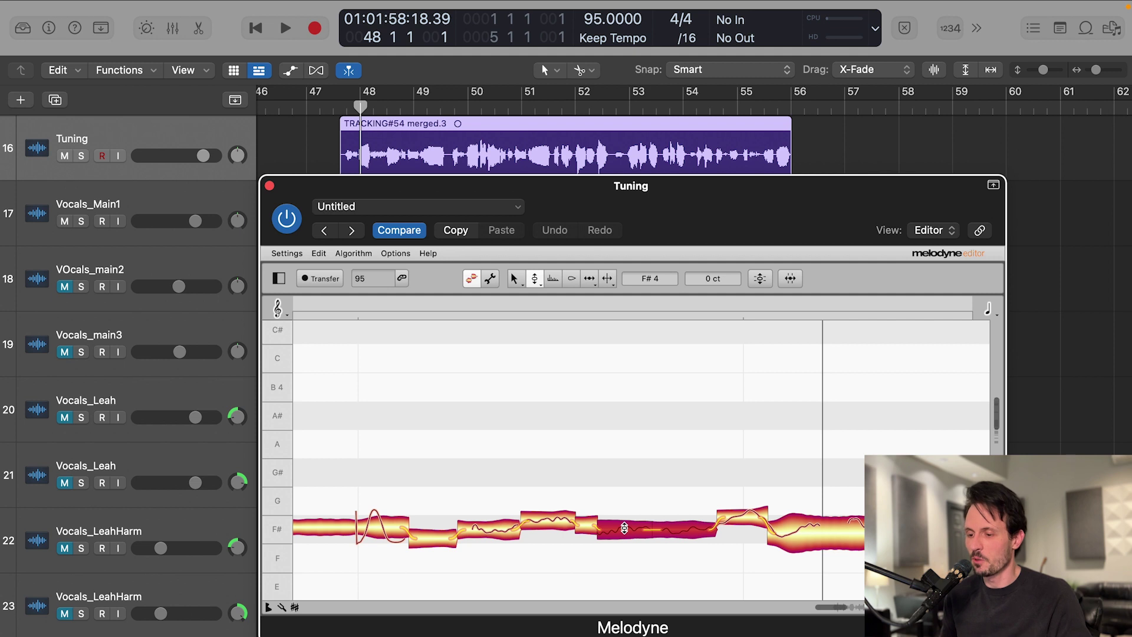
click(570, 498)
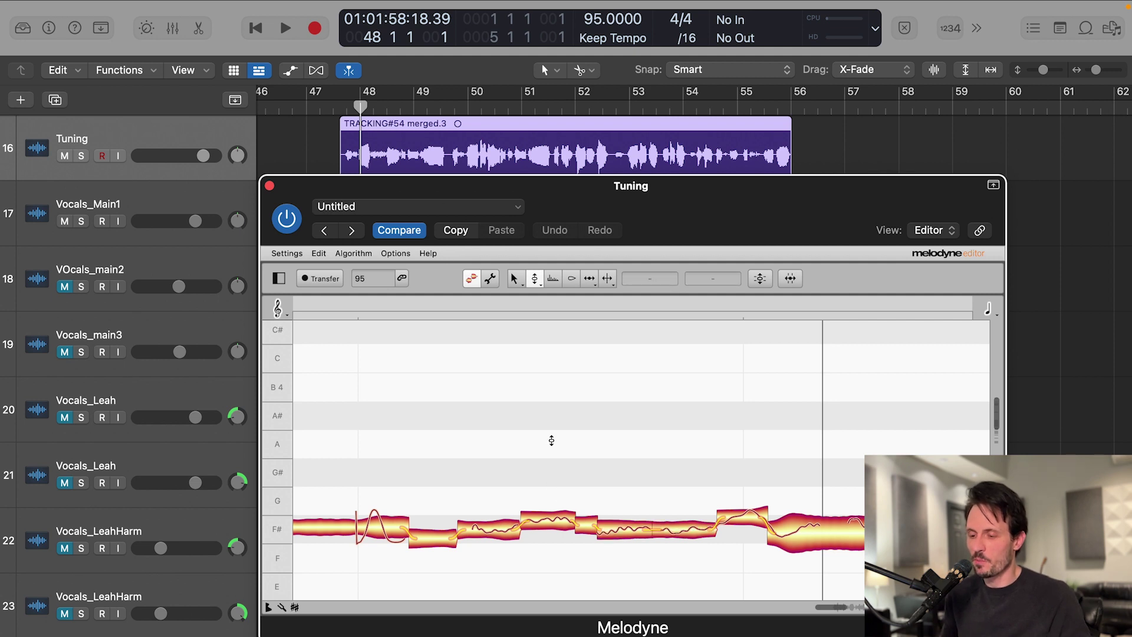
key(space)
key(space)
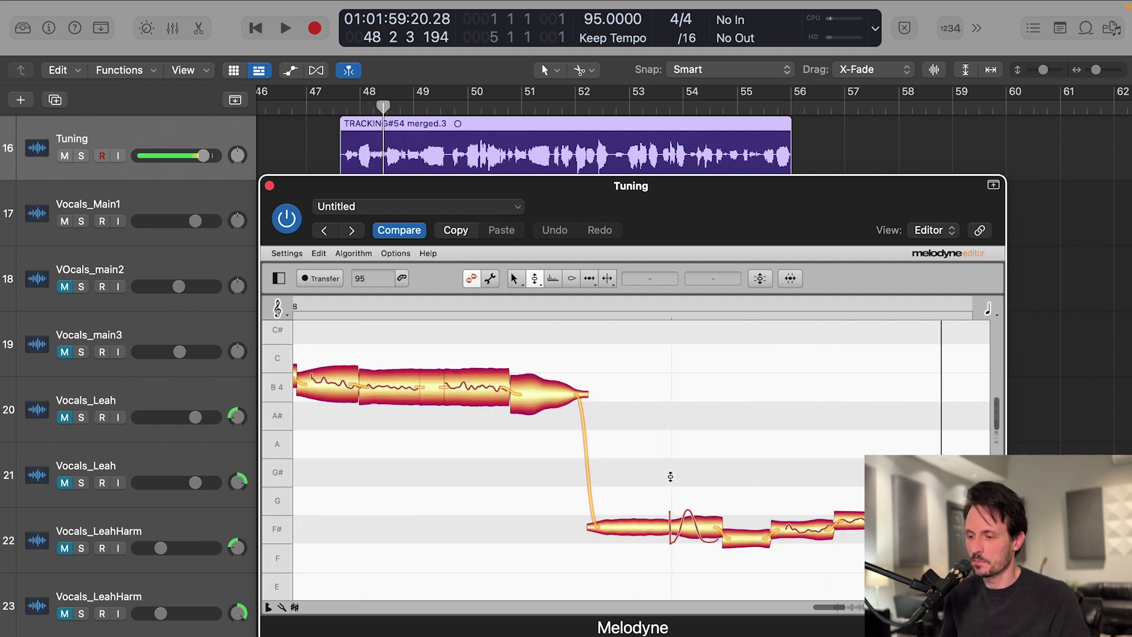
Step: Lower the two segments just before the snapped F#4 pair together, keeping them on F#4
click(623, 525)
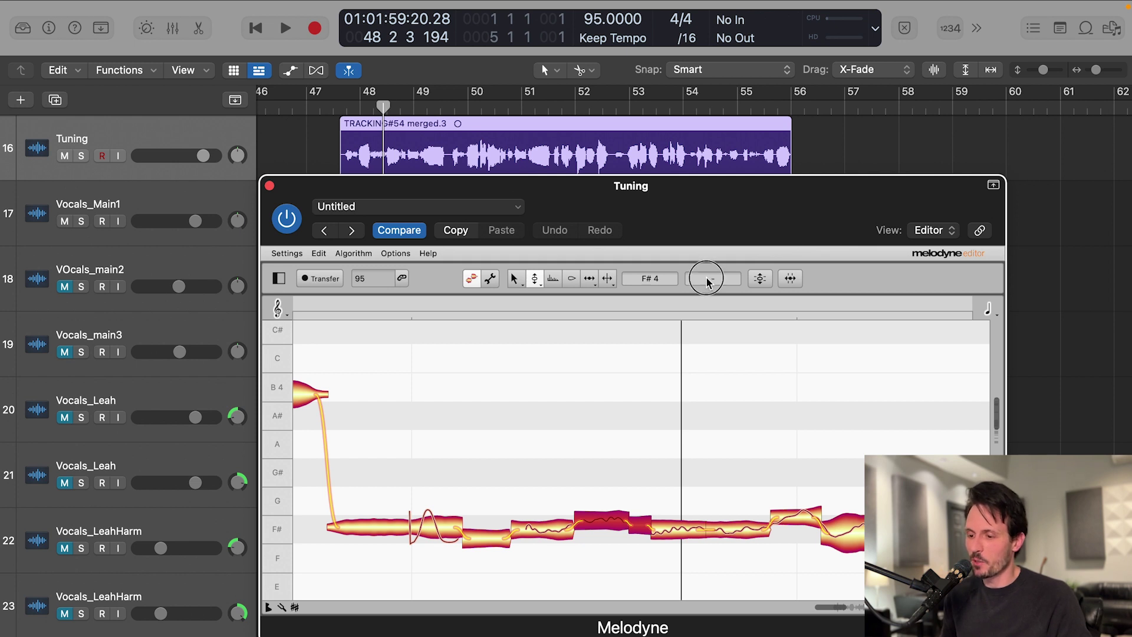
click(631, 531)
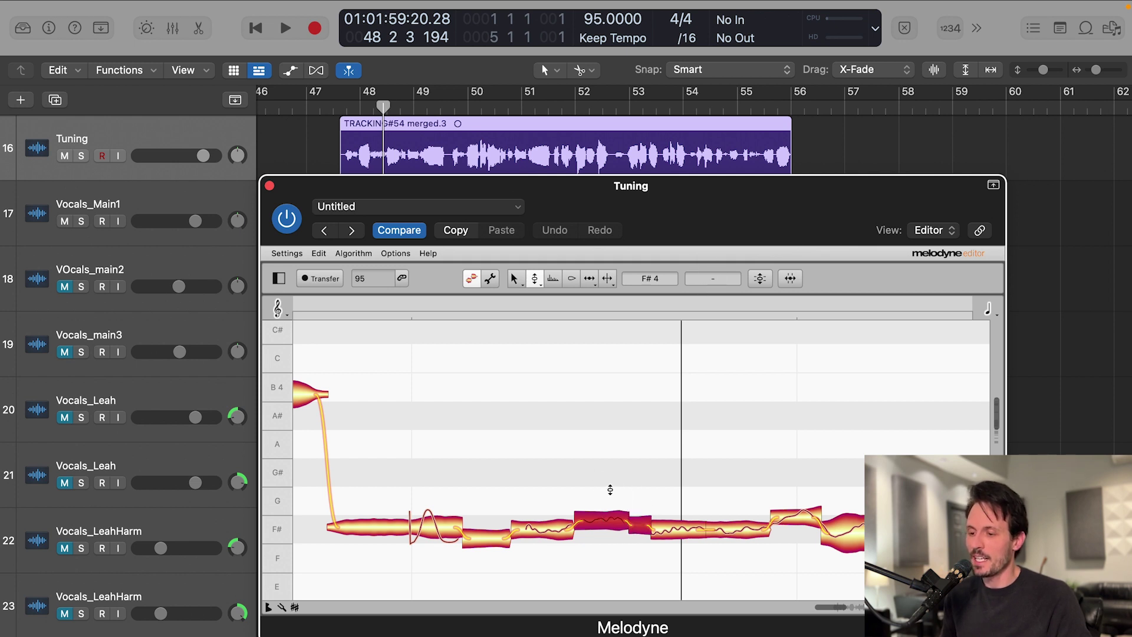
drag(712, 282, 708, 296)
click(637, 484)
scroll(643, 462, right, 3)
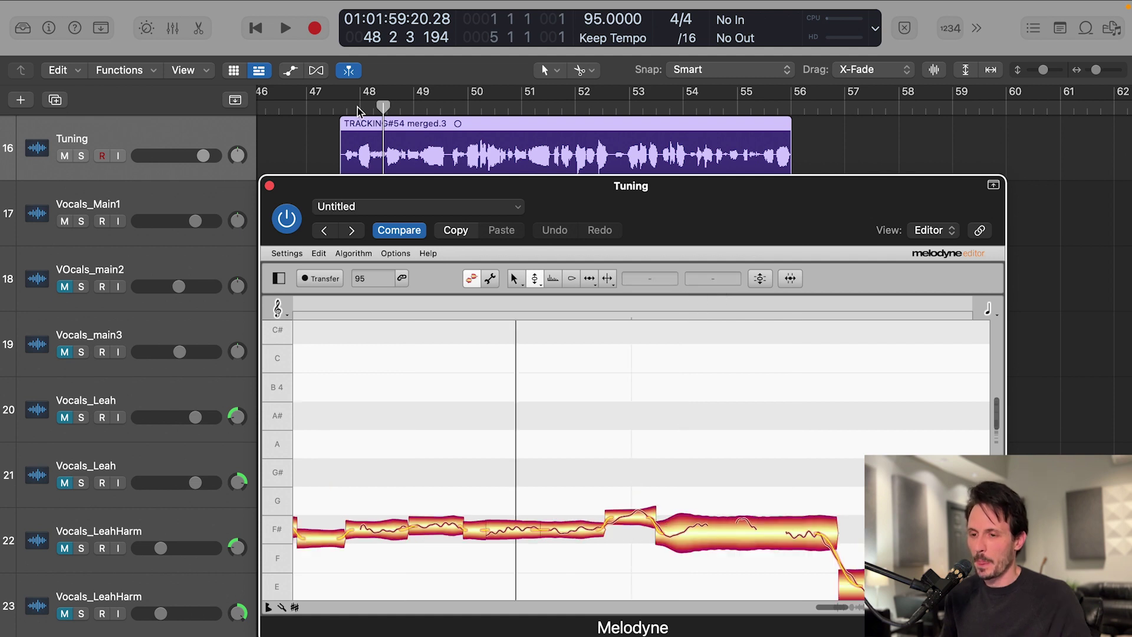
Step: Play the vocal from just before bar 48, then select the short raised segment ahead of the wide F# note
double_click(356, 108)
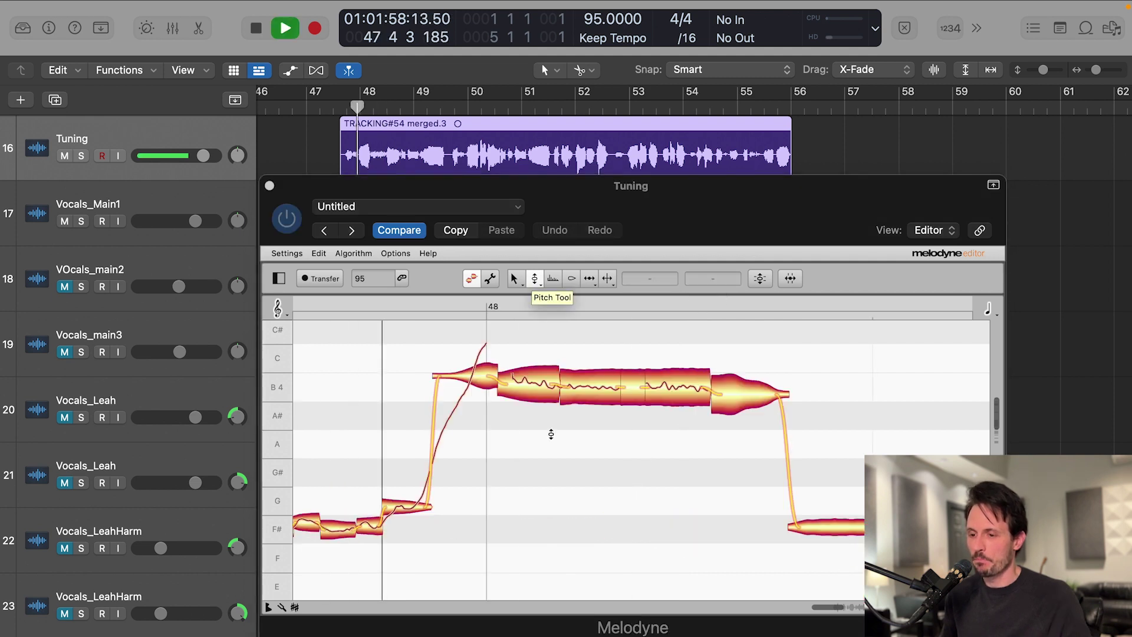
key(space)
scroll(512, 450, left, 3)
drag(500, 474, 503, 556)
Step: Play the vocal from bar 48, beat 2 to check the short raised segment, then deselect it
click(383, 109)
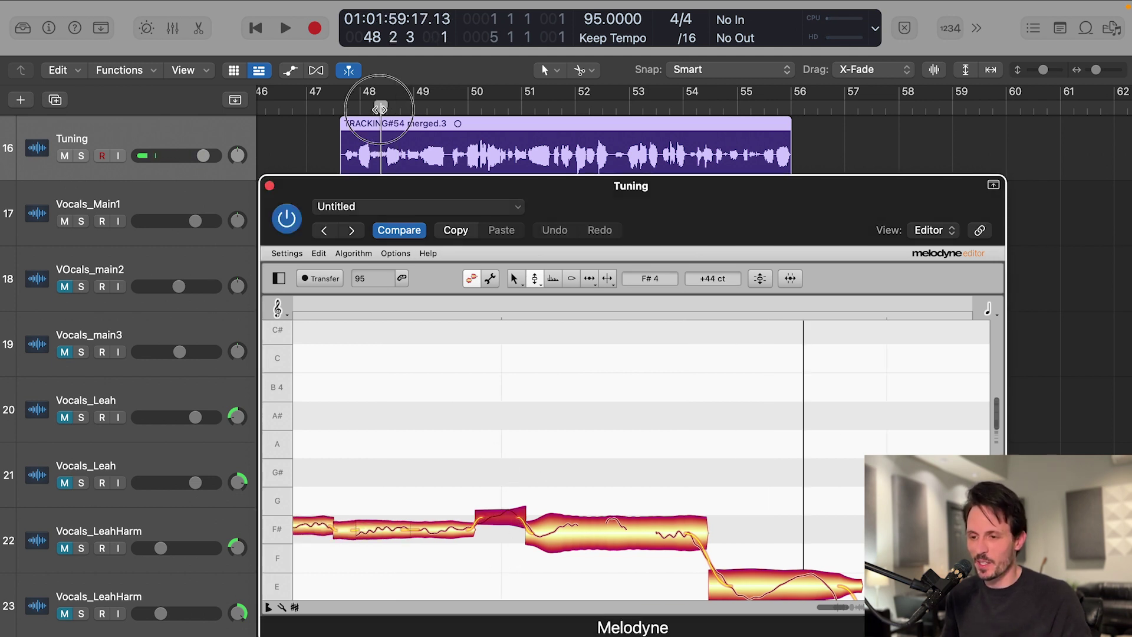
key(space)
key(space)
click(533, 470)
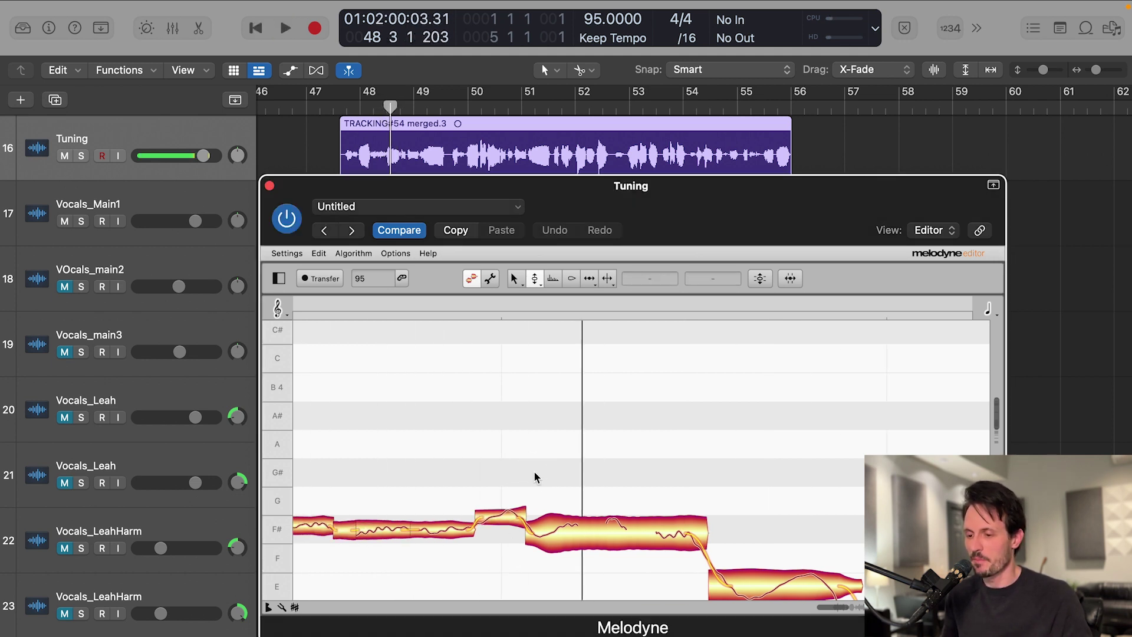
click(508, 466)
scroll(514, 493, right, 1)
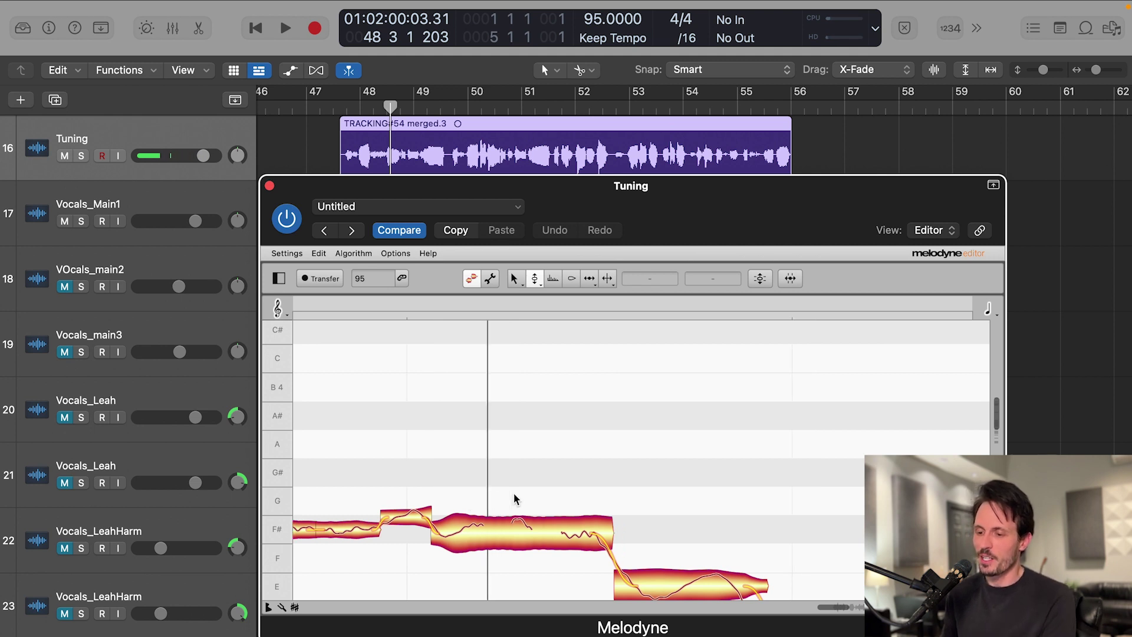
Step: Play the vocal again from bar 48, beat 2 through the wide F# note and the E note below it
scroll(525, 494, down, 4)
click(379, 109)
click(544, 389)
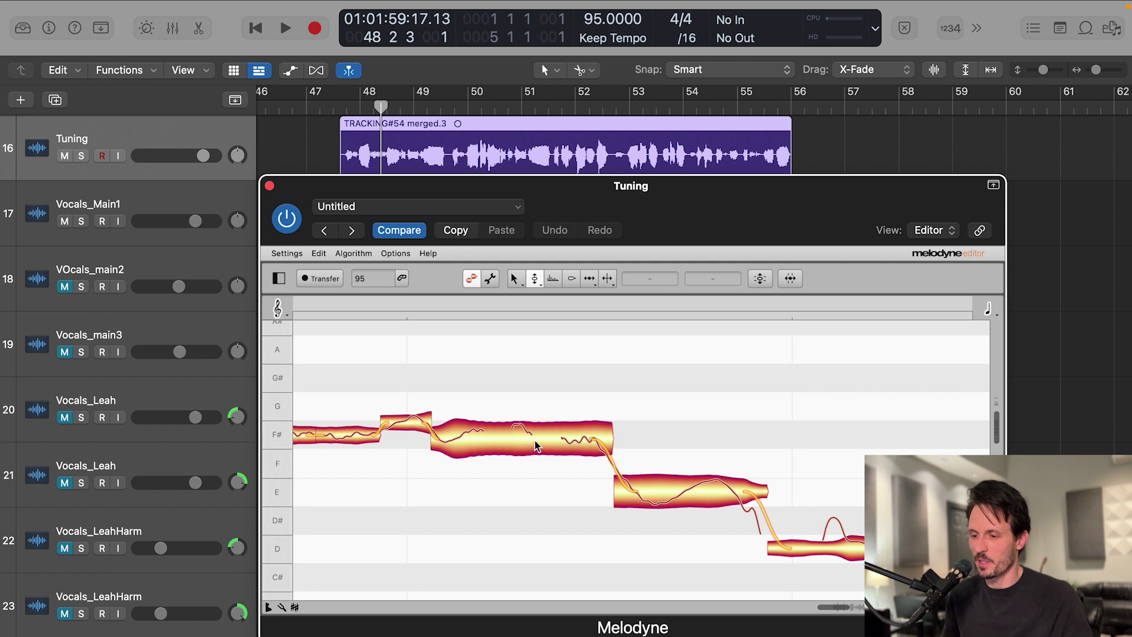
key(space)
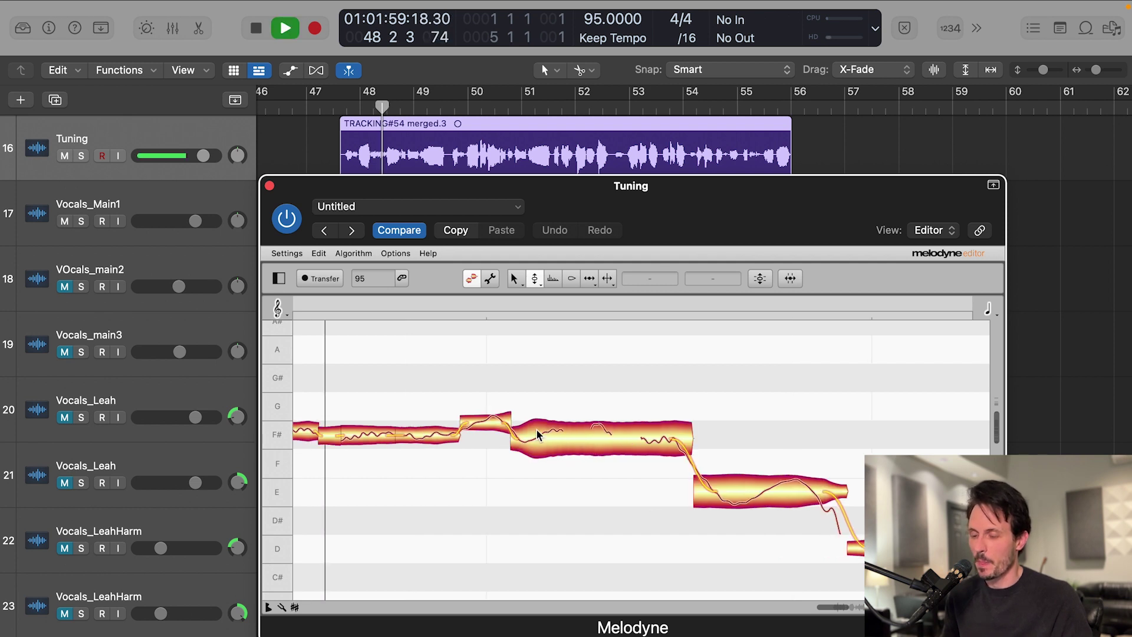
key(space)
Step: Split the wide F# note into seven segments with the Note Separation Tool, following the shape of its pitch curve
right_click(585, 422)
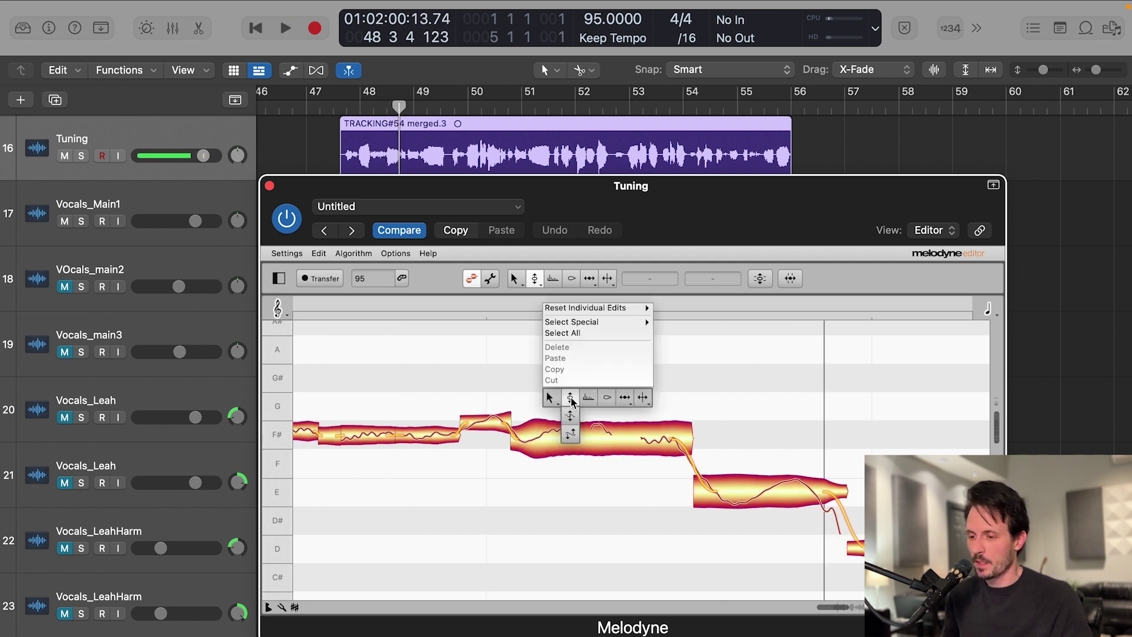
click(642, 404)
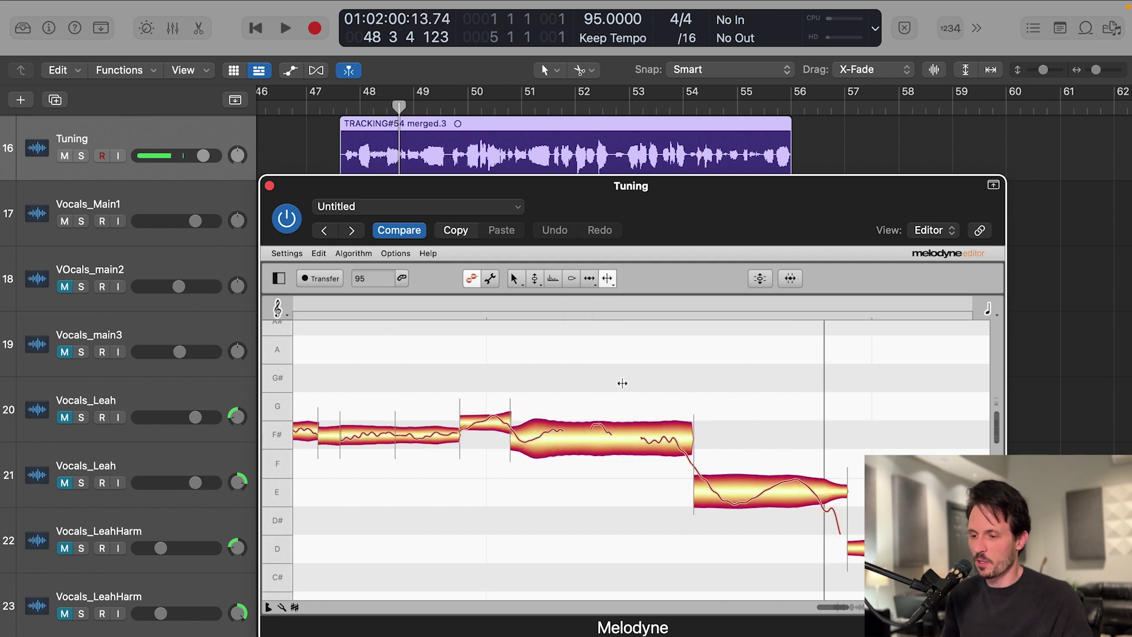
click(542, 439)
double_click(542, 439)
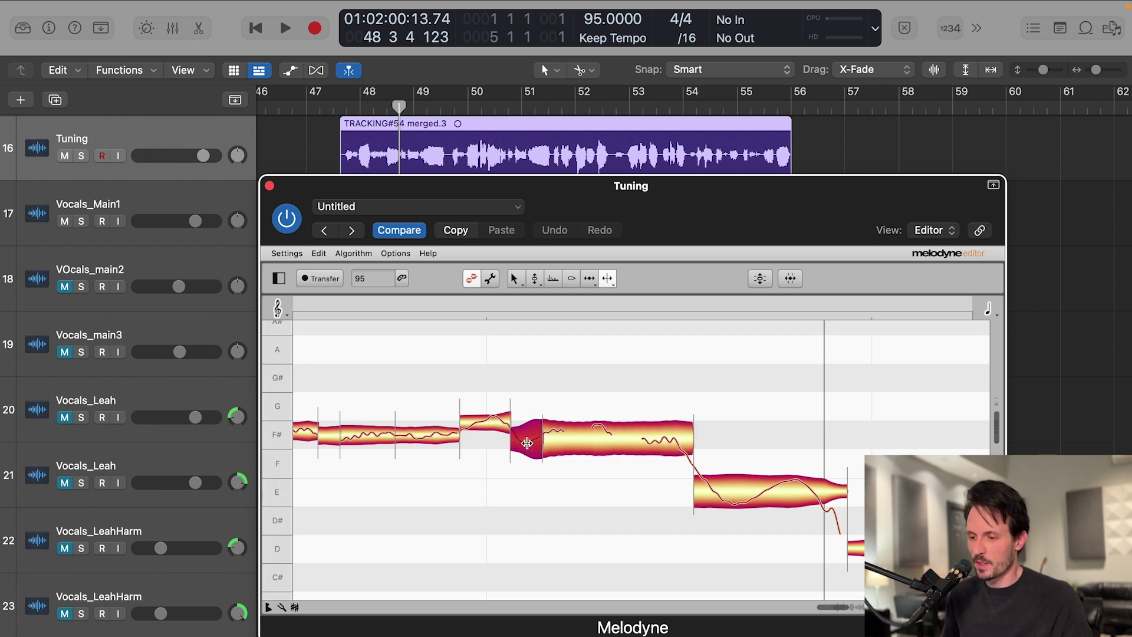
click(566, 437)
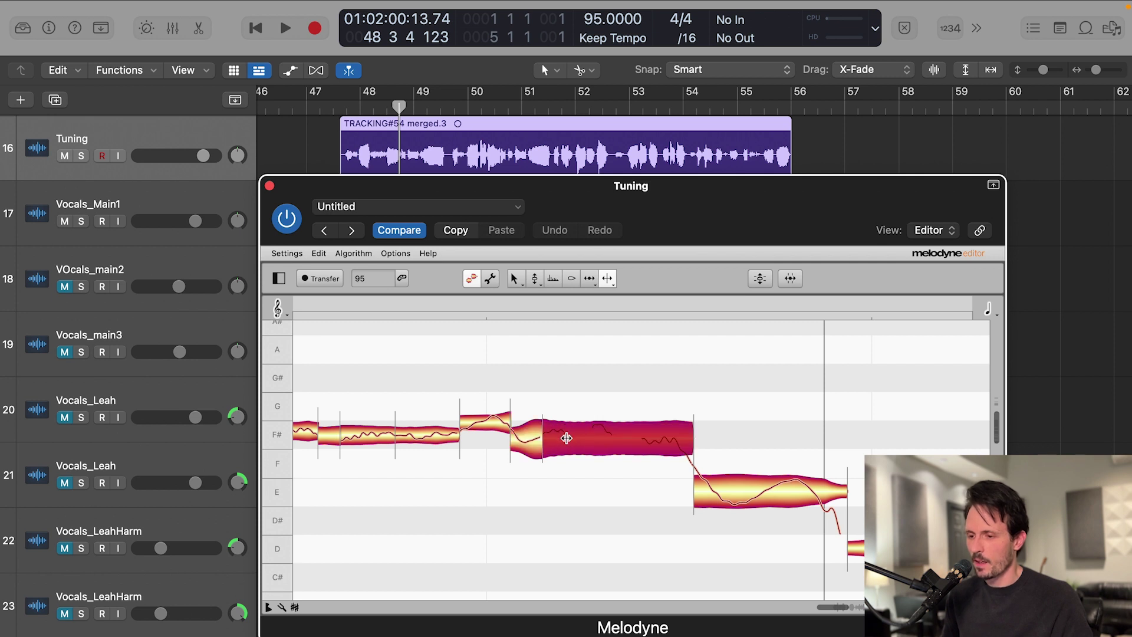
double_click(564, 443)
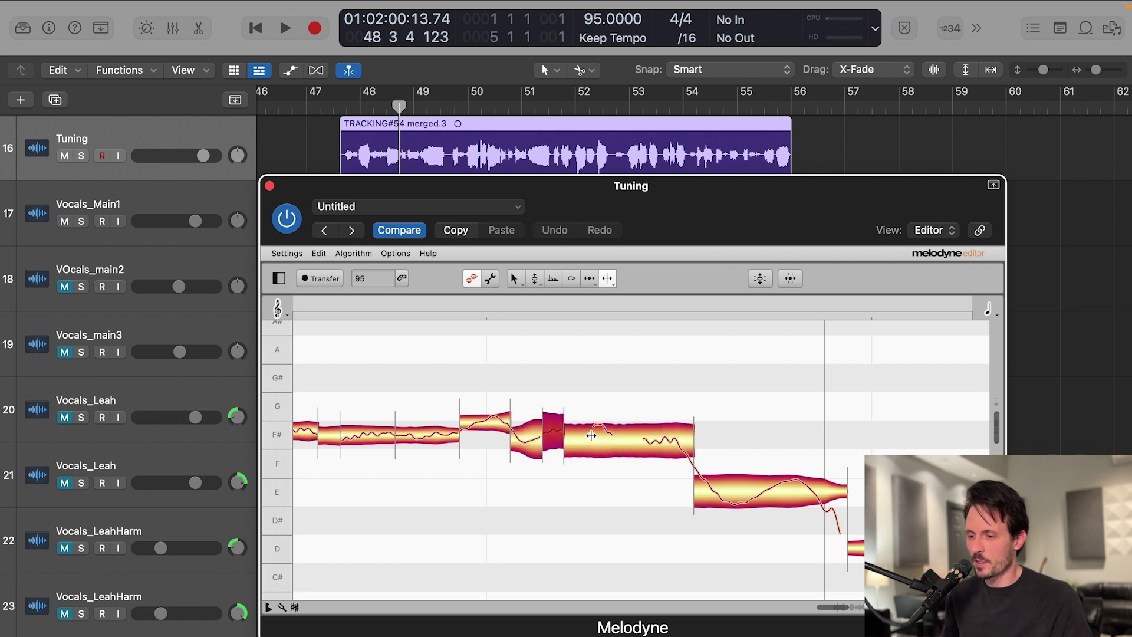
double_click(592, 435)
double_click(613, 443)
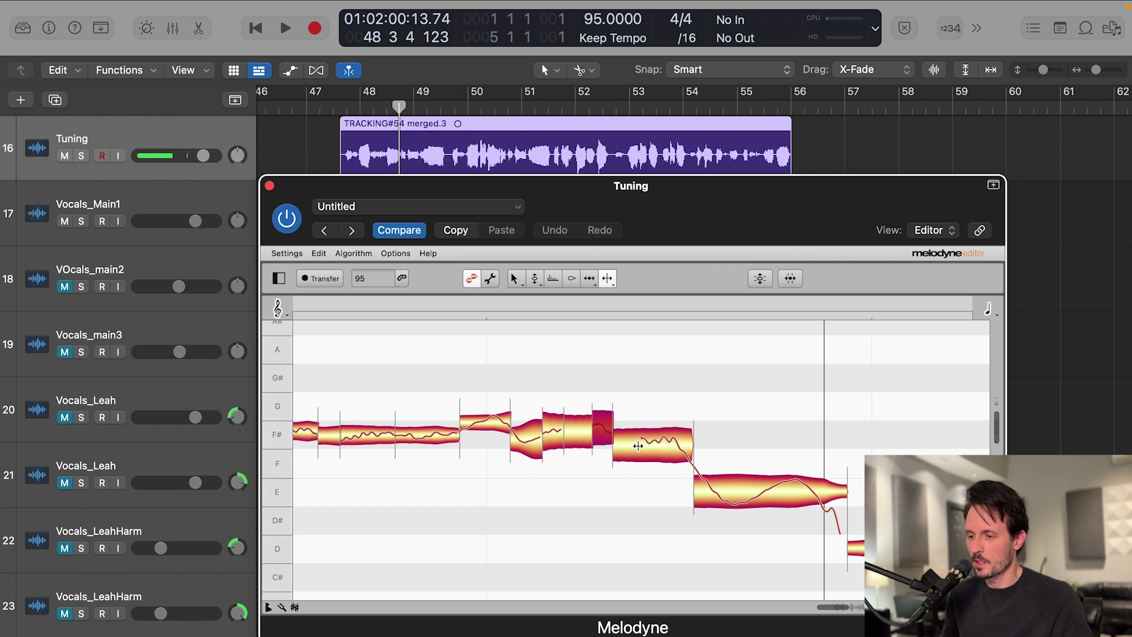
double_click(638, 445)
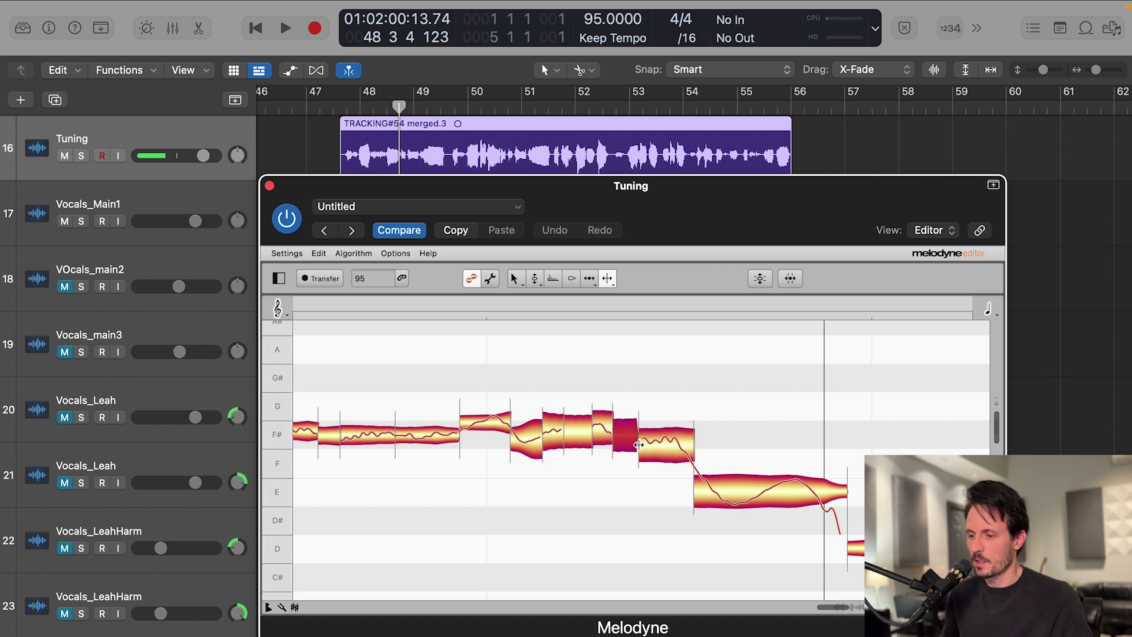
double_click(678, 448)
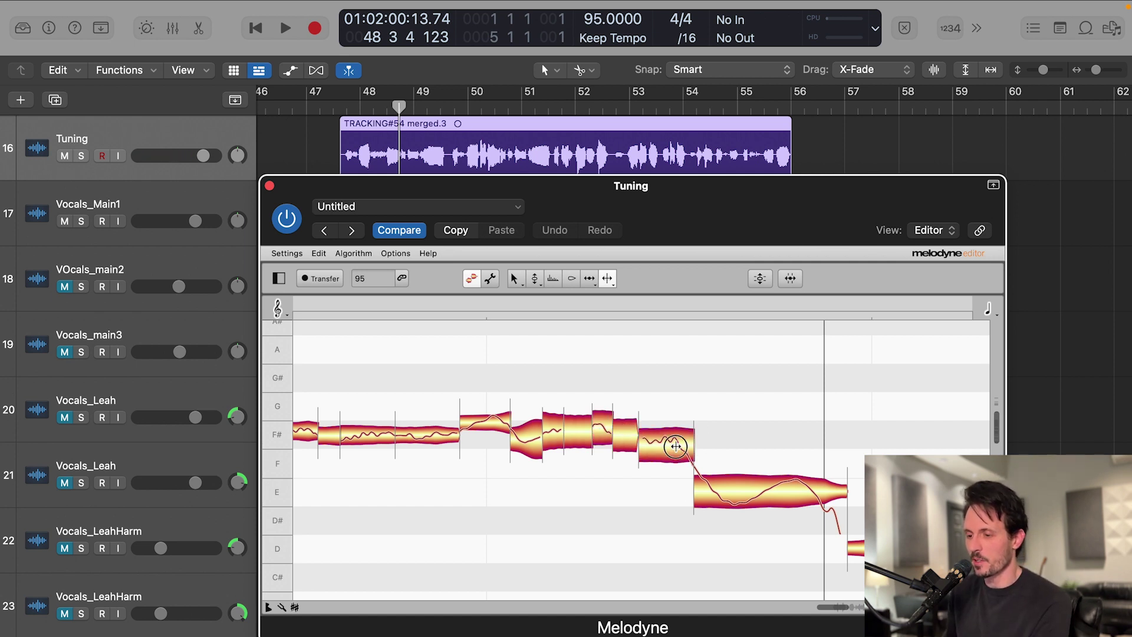
double_click(668, 447)
mouse_move(669, 448)
mouse_down()
mouse_move(678, 443)
mouse_move(676, 458)
mouse_up()
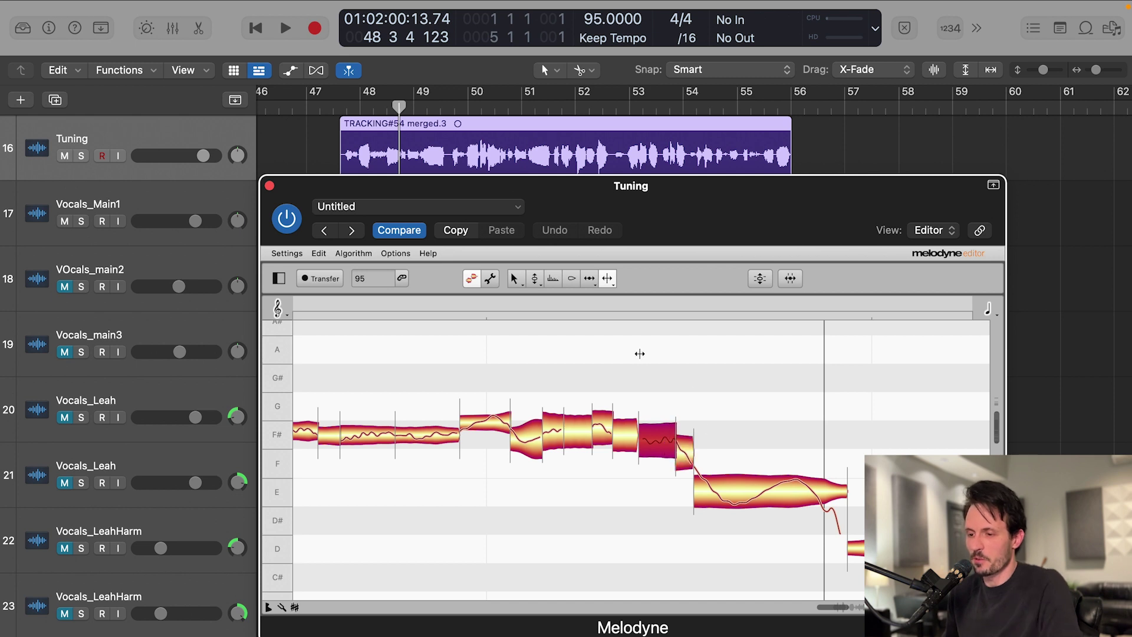
Step: Snap the fourth and sixth segments of the split F# note to the centre of F#4 with the Pitch Tool
click(534, 279)
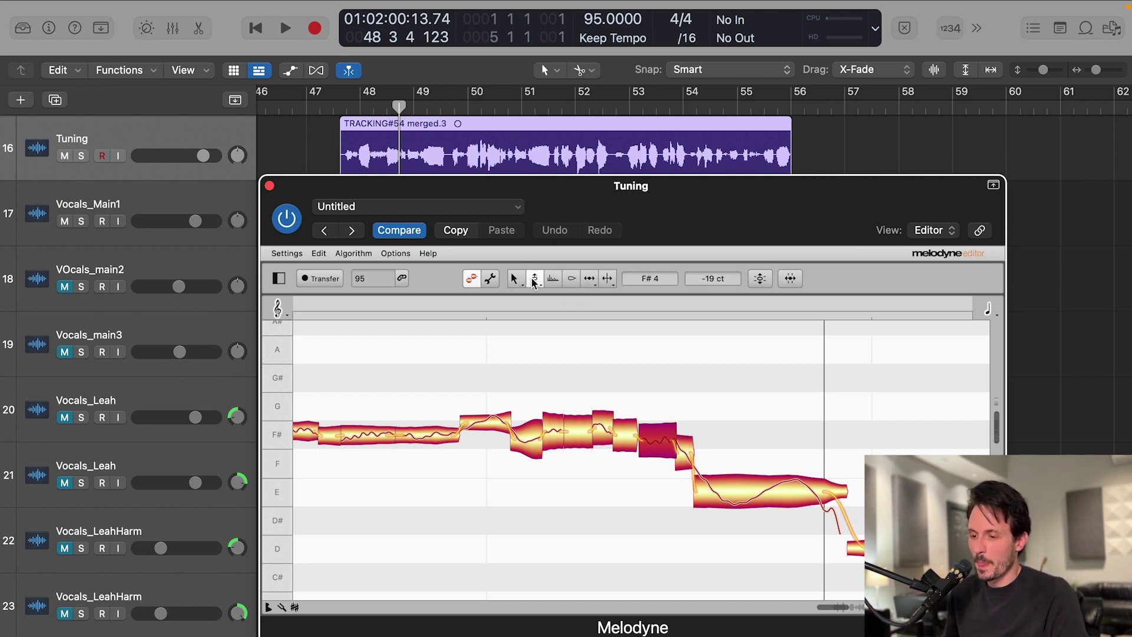
click(662, 352)
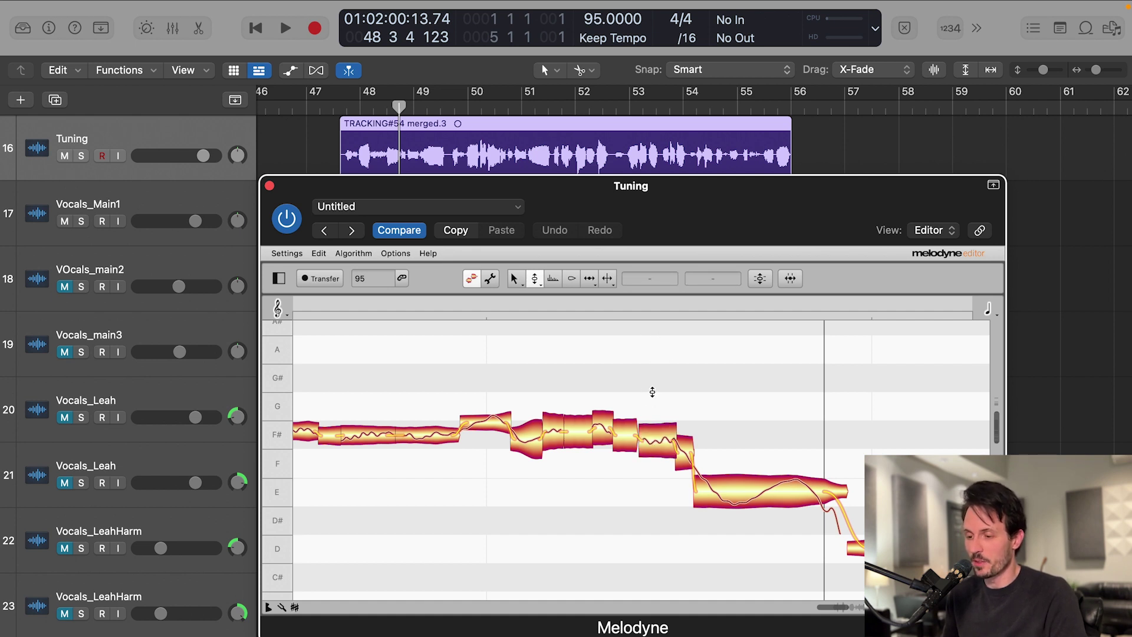
double_click(599, 423)
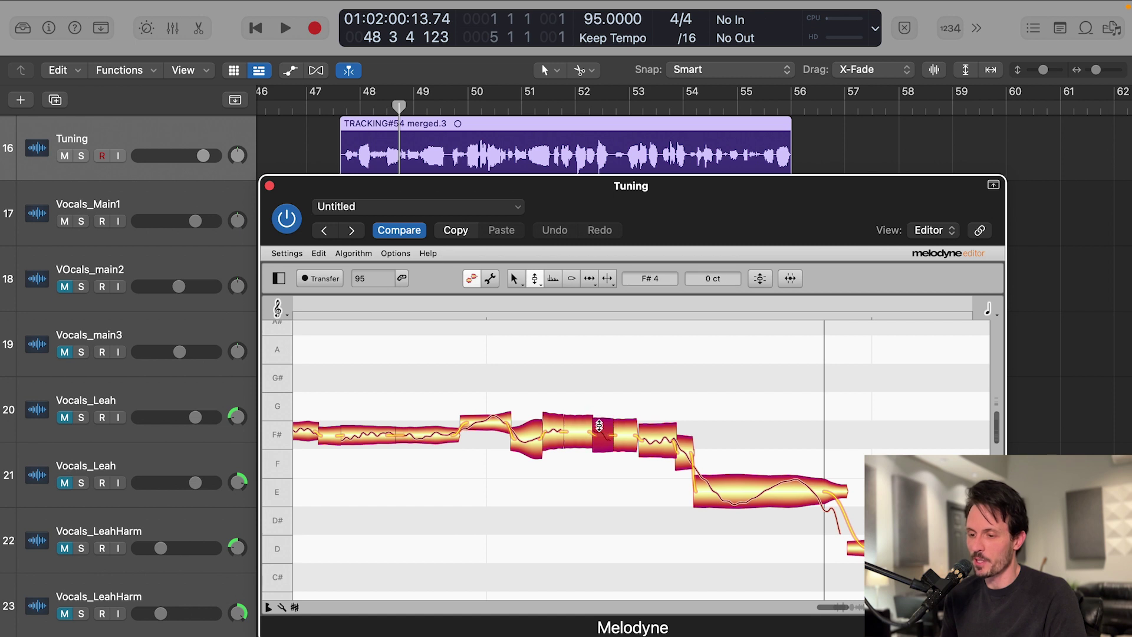
double_click(654, 436)
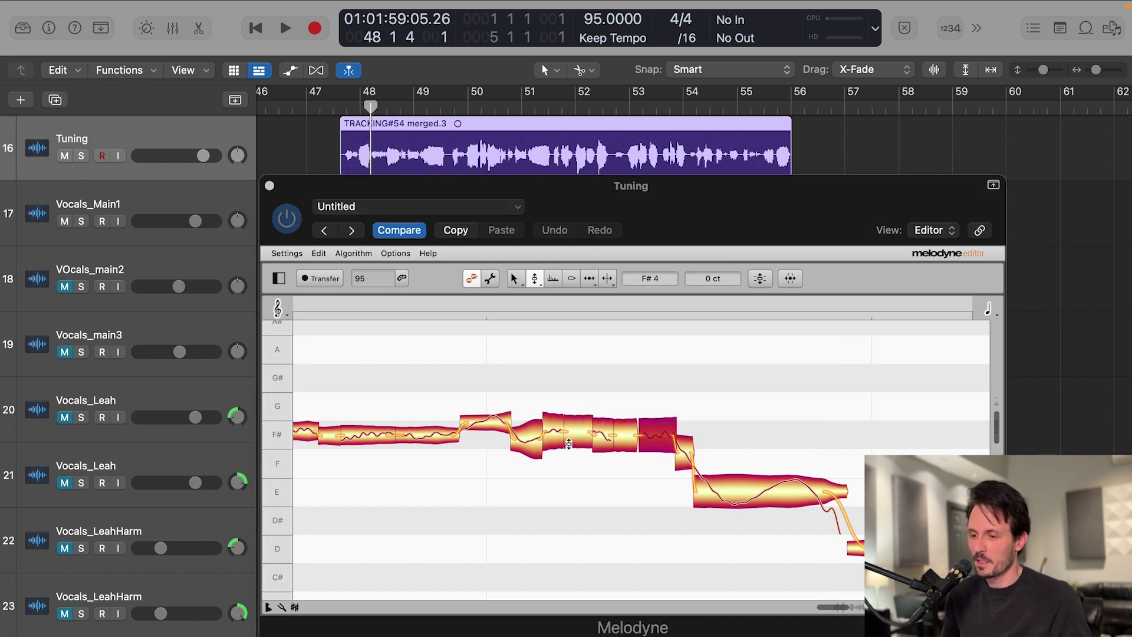
Step: Play the vocal from bar 48, then snap the second segment of the split F# note to F#4 at 0 ct
key(space)
key(space)
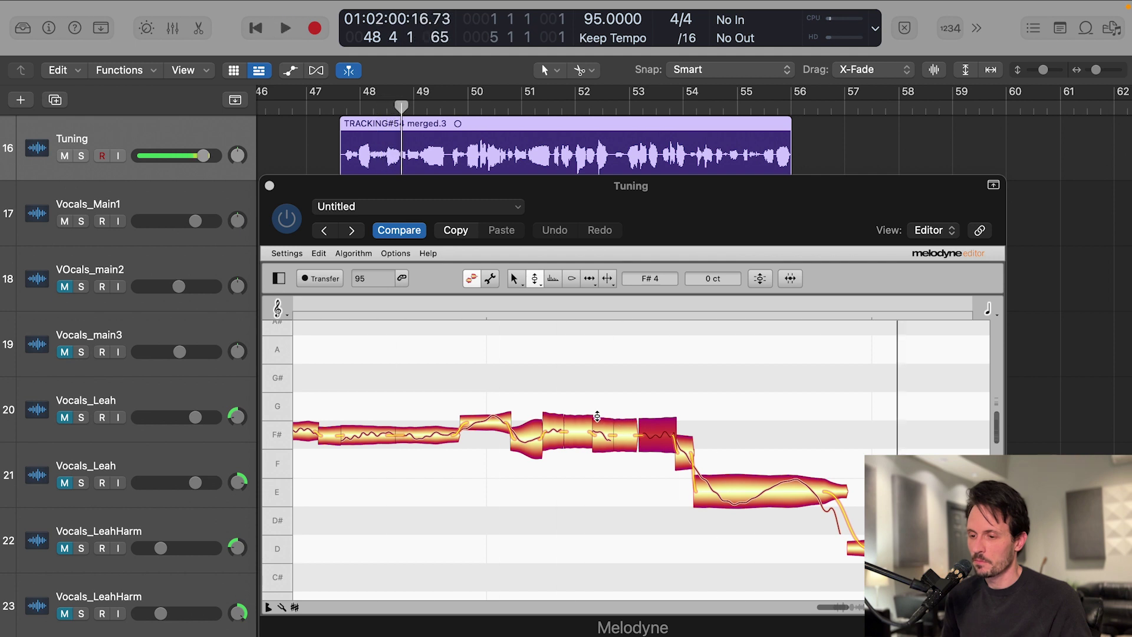
click(553, 432)
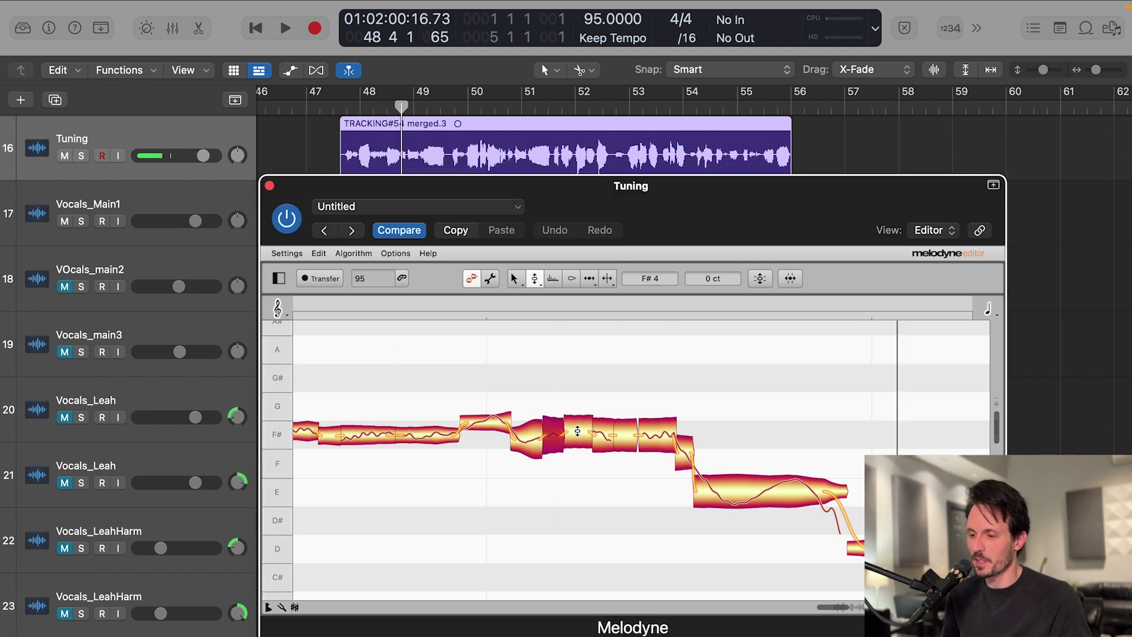
Step: Play the vocal through the split F# note and on into the E and D notes below it
key(space)
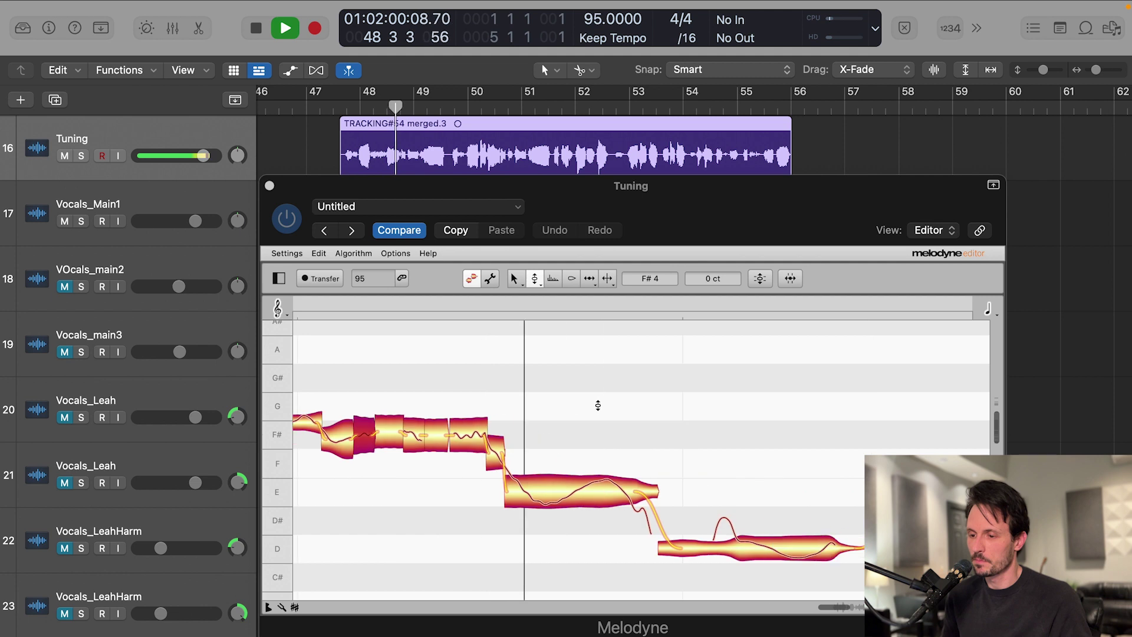
key(space)
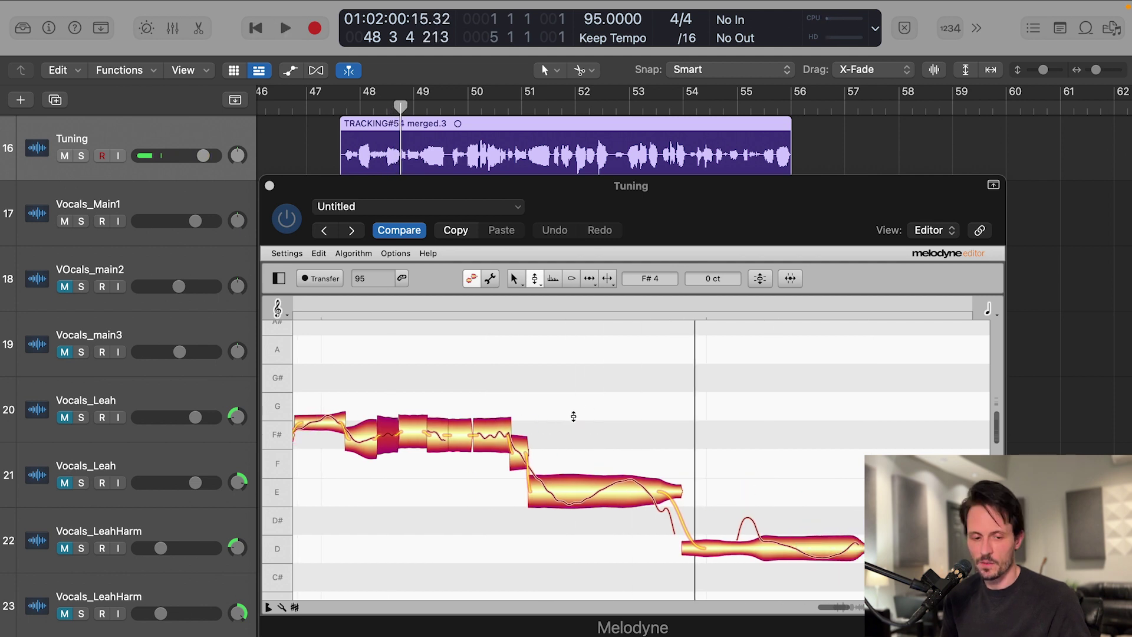
key(space)
key(space)
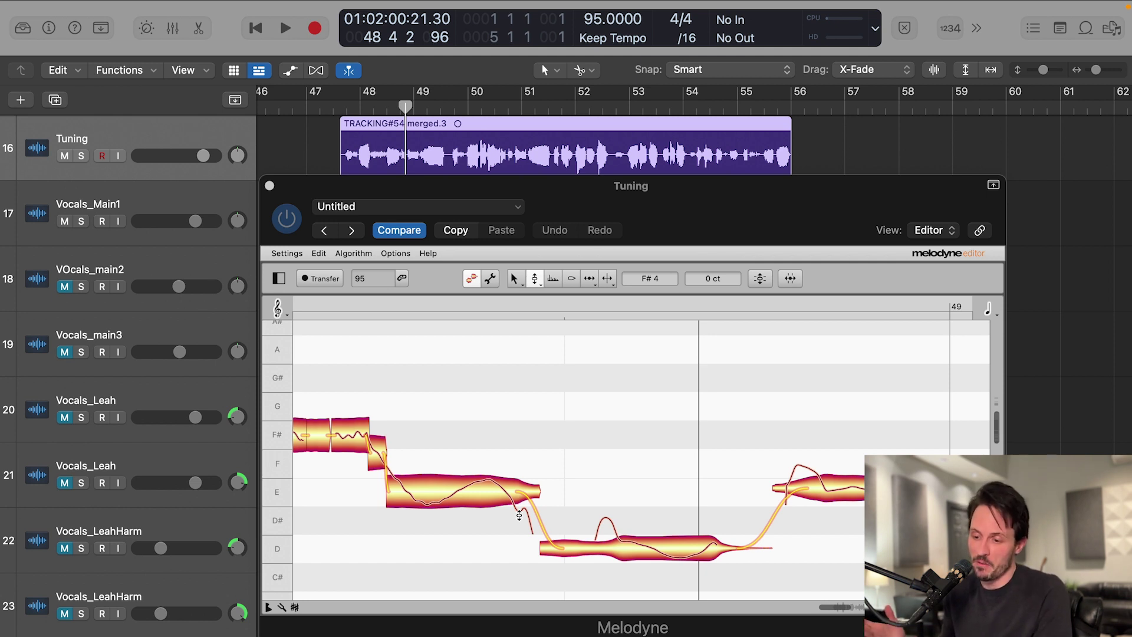
Step: Split the wide E note after the F# segments into four parts where its pitch curve changes direction
click(608, 279)
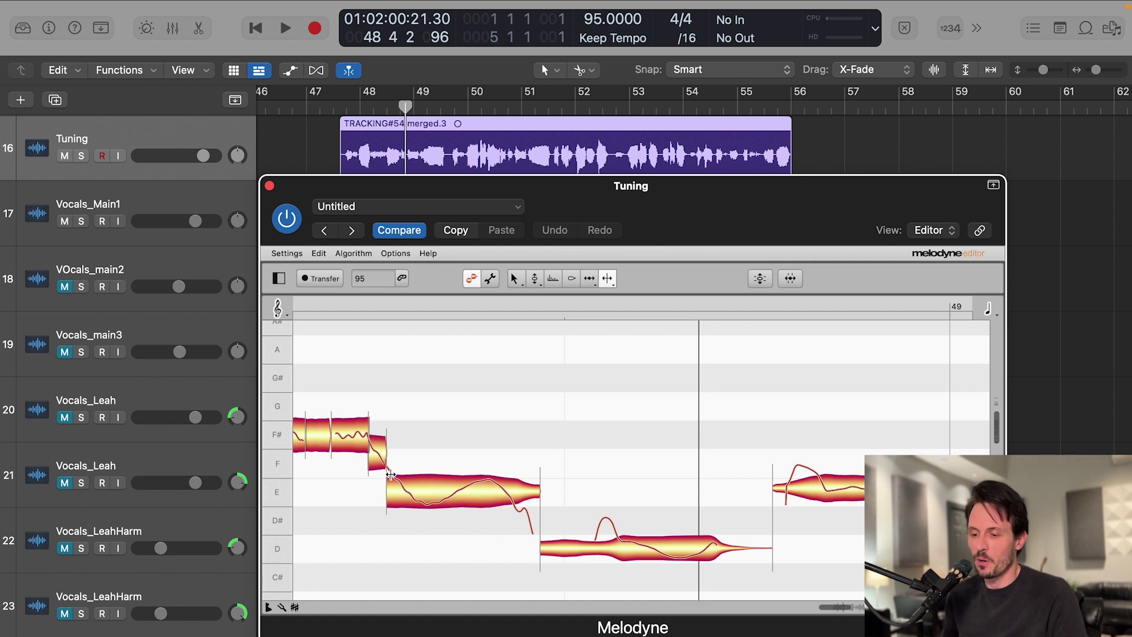
double_click(409, 499)
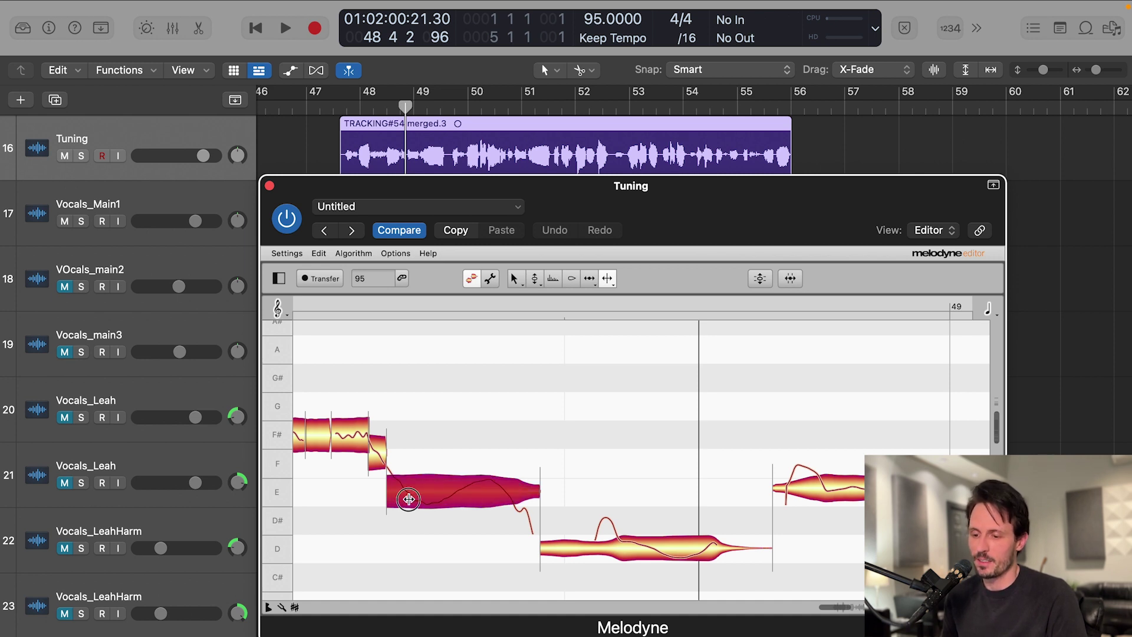
click(450, 501)
double_click(451, 501)
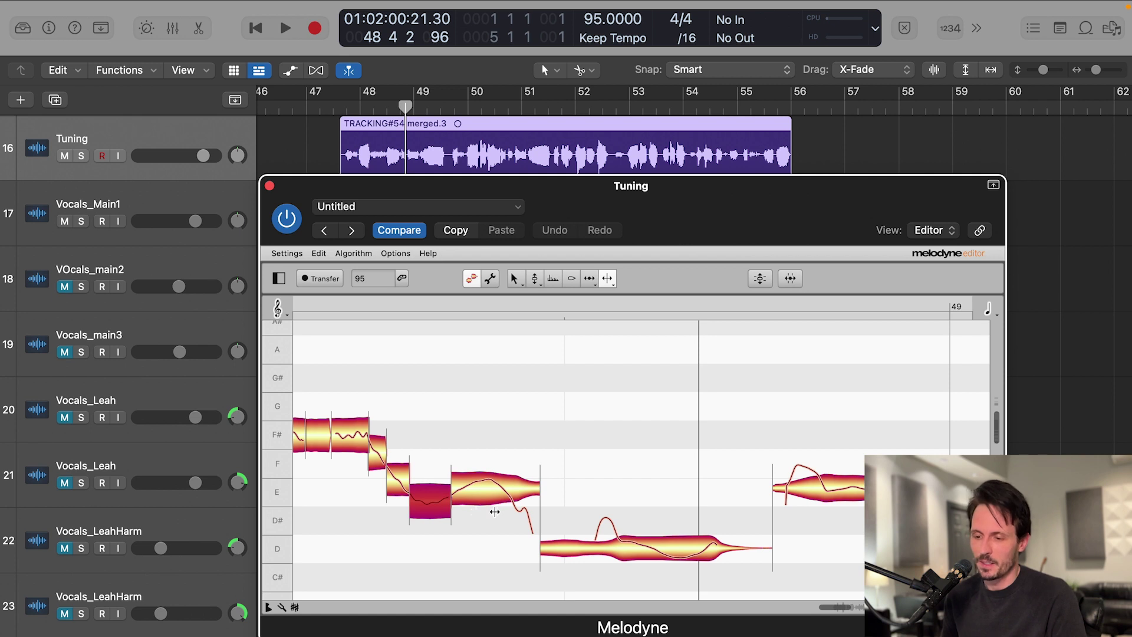
double_click(506, 494)
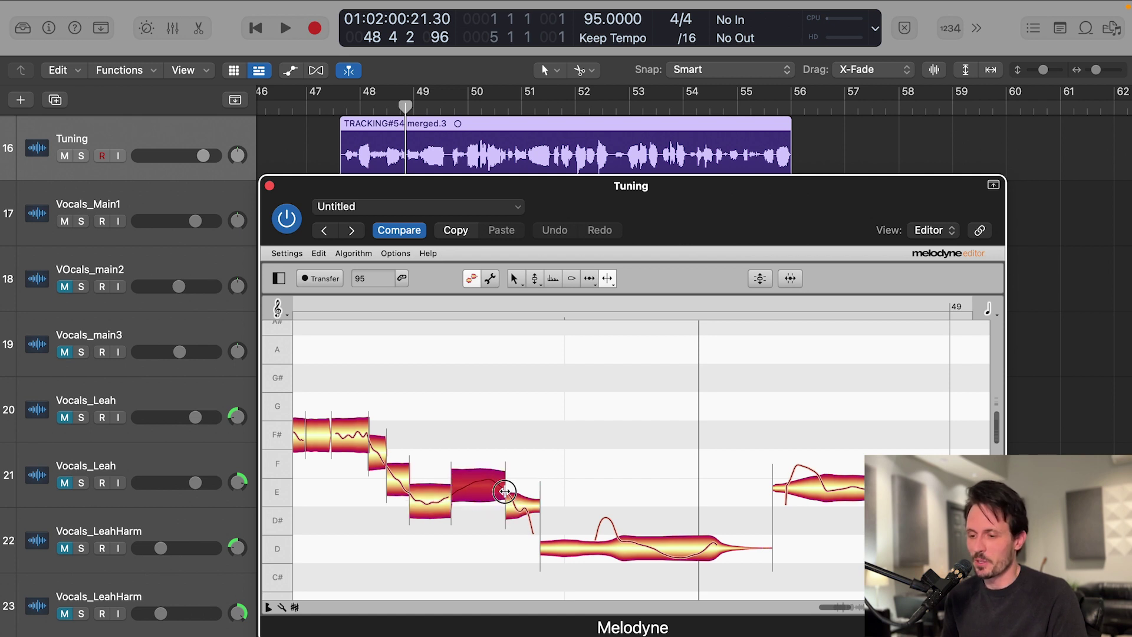
Step: Try snapping the two middle segments of the split E note together to the centre of E4
right_click(548, 458)
click(474, 459)
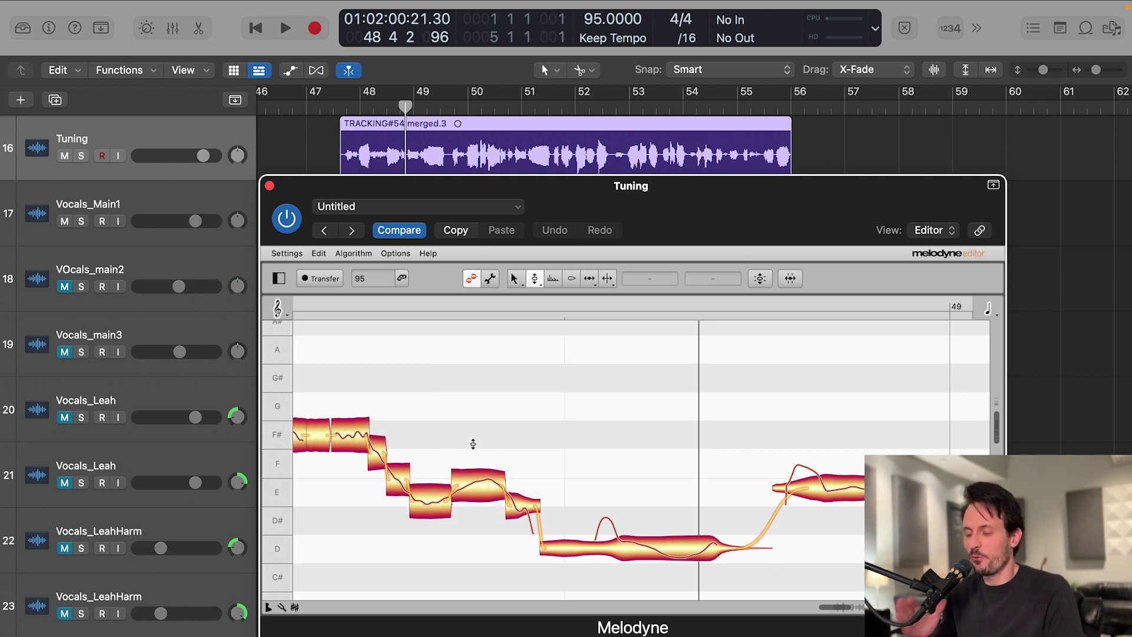
drag(477, 430, 399, 560)
click(463, 420)
drag(510, 417, 472, 477)
double_click(475, 479)
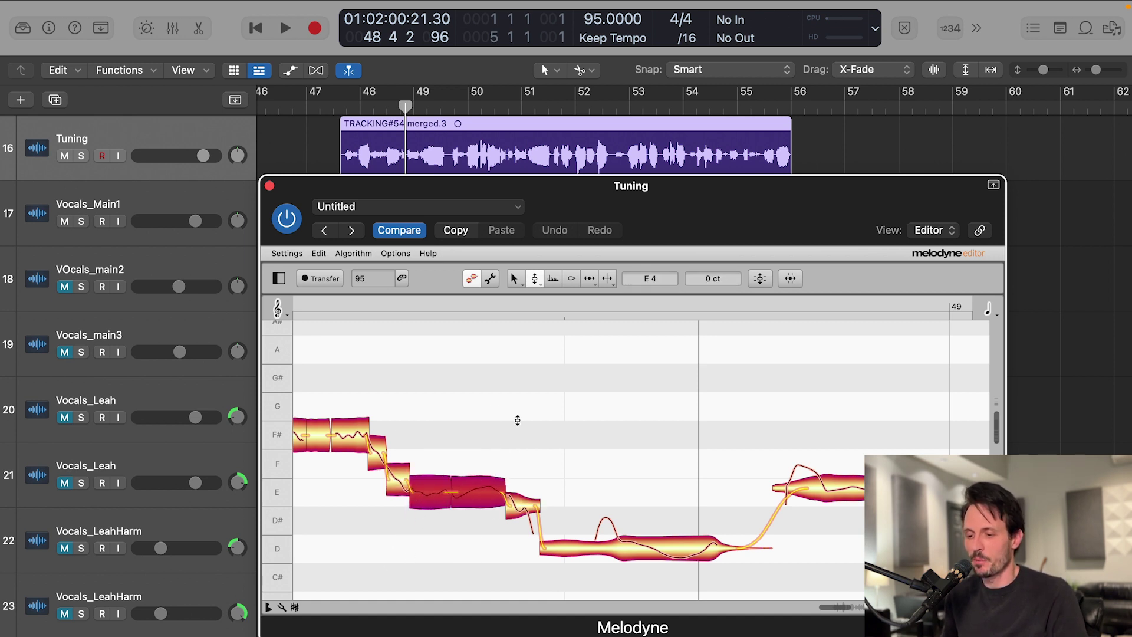
Step: Play the vocal from bar 48, beat 3, then undo the snapping of the two middle E segments
click(395, 112)
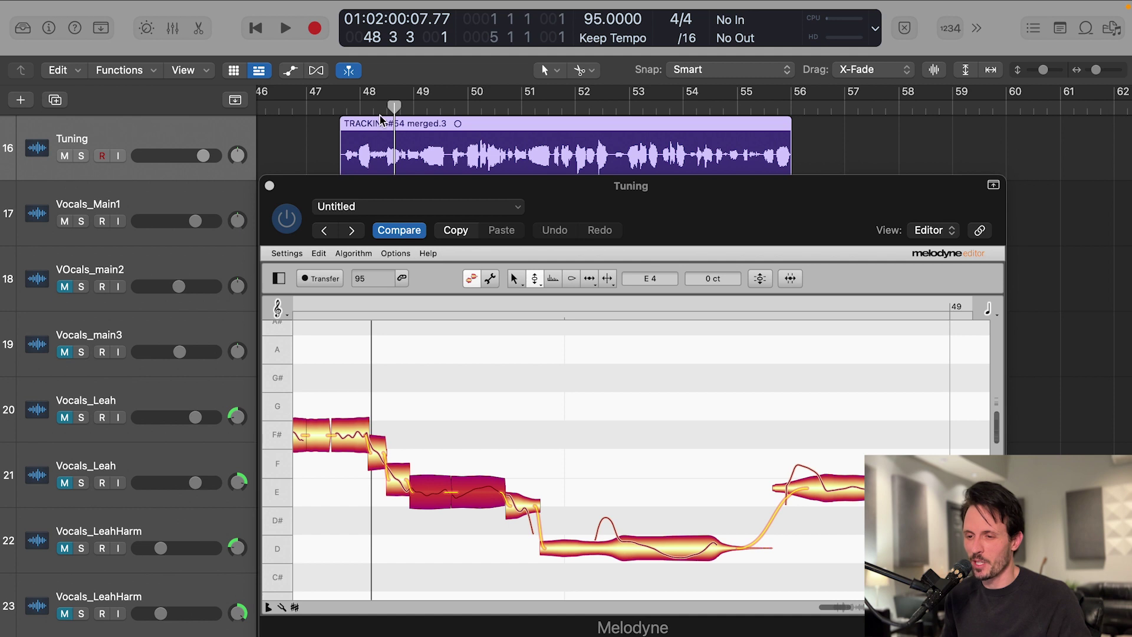
key(space)
key(space)
click(481, 447)
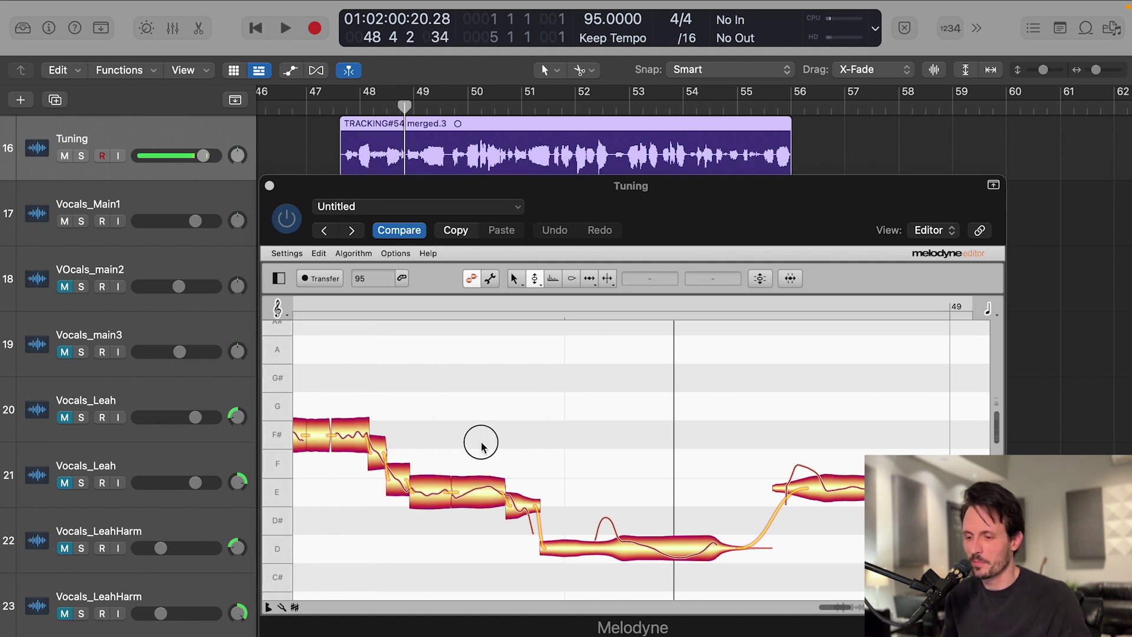
key(super+z)
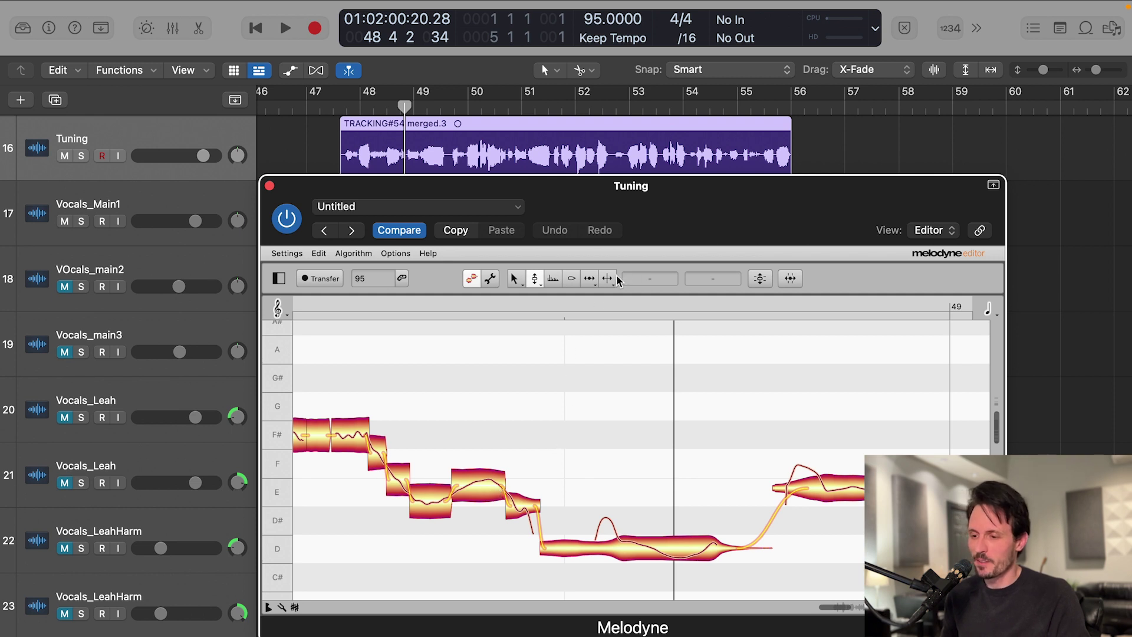
Step: Select both middle E segments, snap them to E4 again for comparison, then undo it
click(476, 484)
drag(463, 420, 430, 519)
click(463, 457)
drag(477, 435, 445, 515)
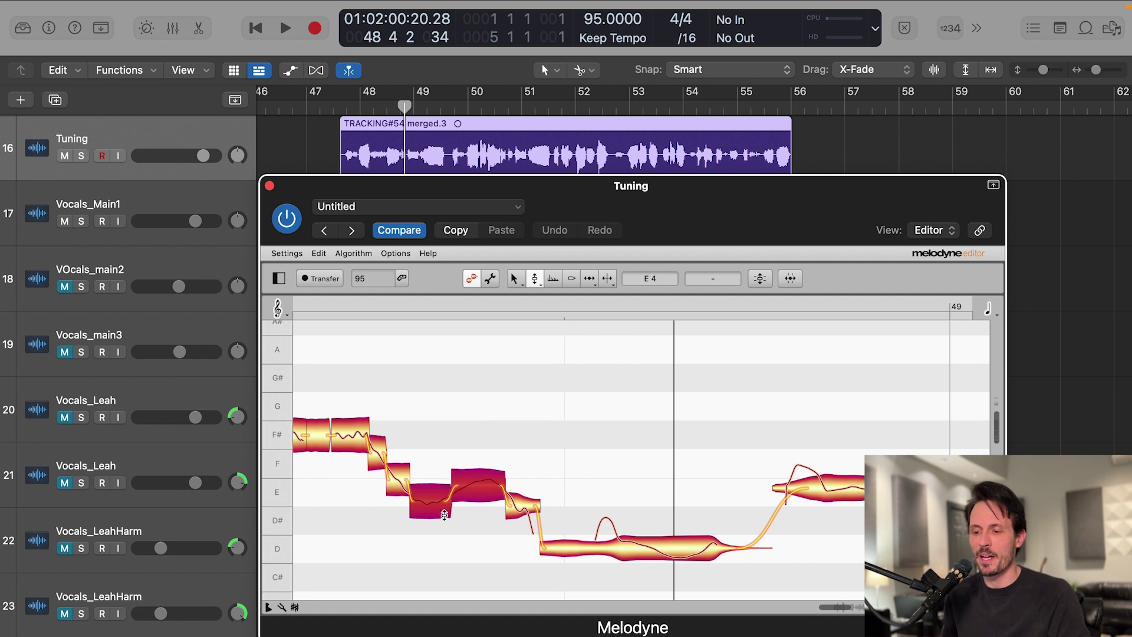
double_click(473, 494)
click(500, 400)
key(super+z)
Step: Lower the third E segment slightly towards the centre of E4 and raise the second one to -16 ct
click(481, 478)
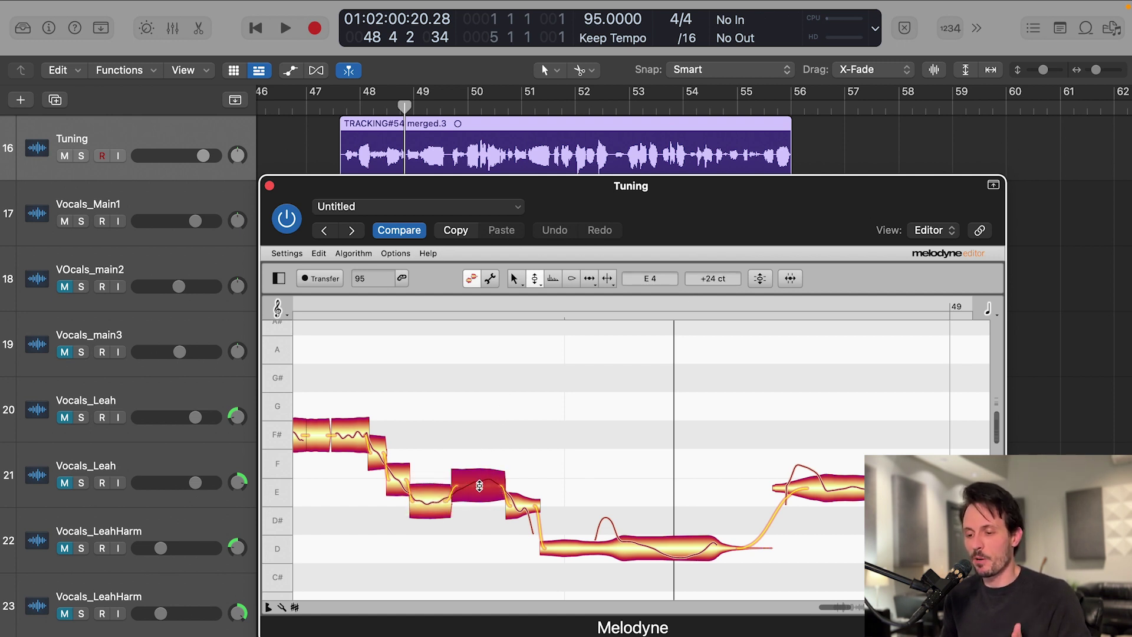
drag(717, 277, 714, 300)
click(428, 495)
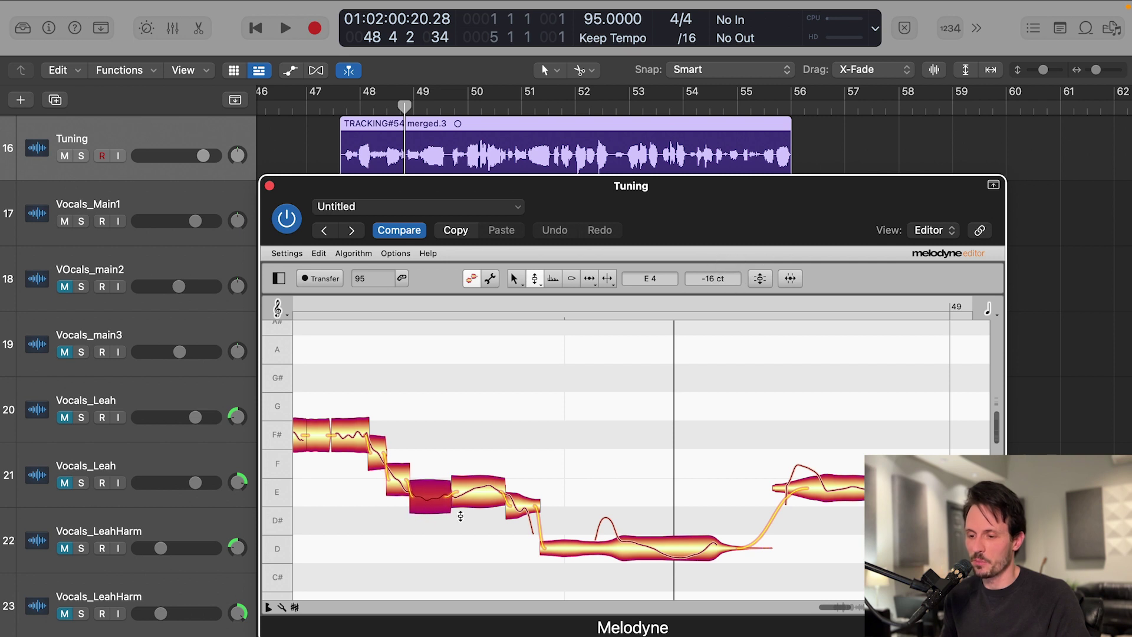
click(475, 436)
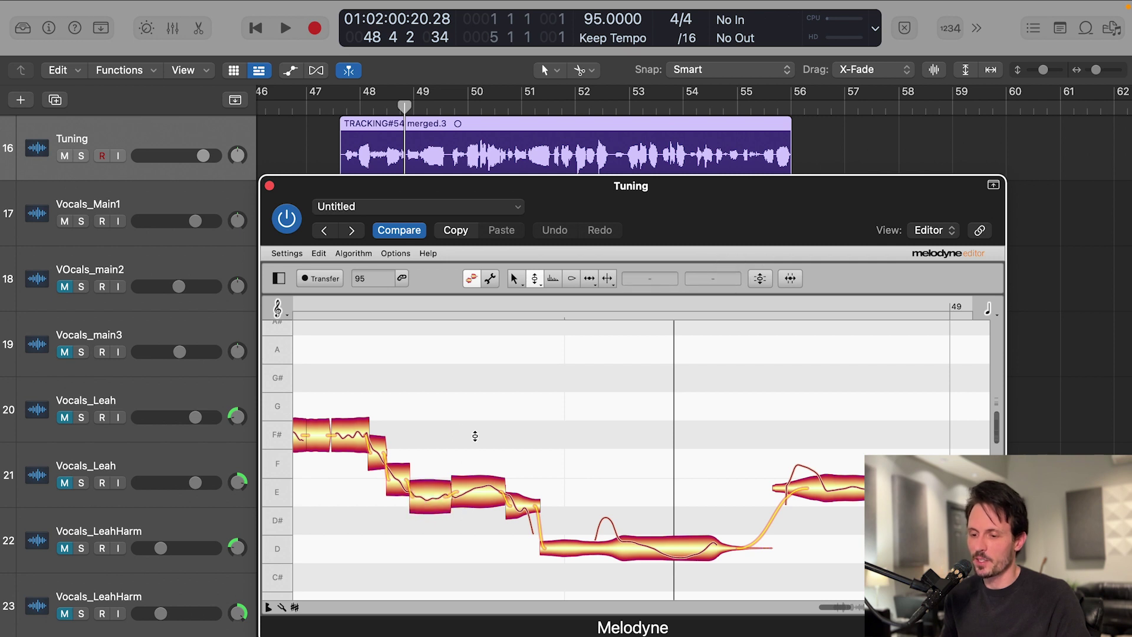
Step: Split the third E segment shortly after its start, then select its longer second part with the Pitch Tool
click(609, 279)
click(471, 495)
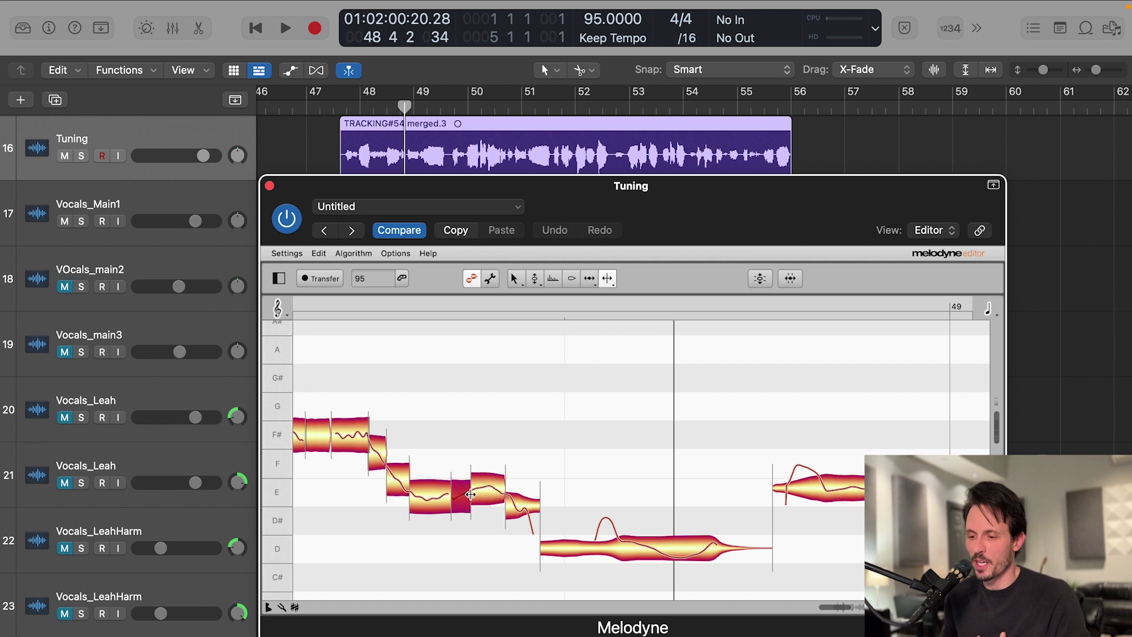
right_click(574, 436)
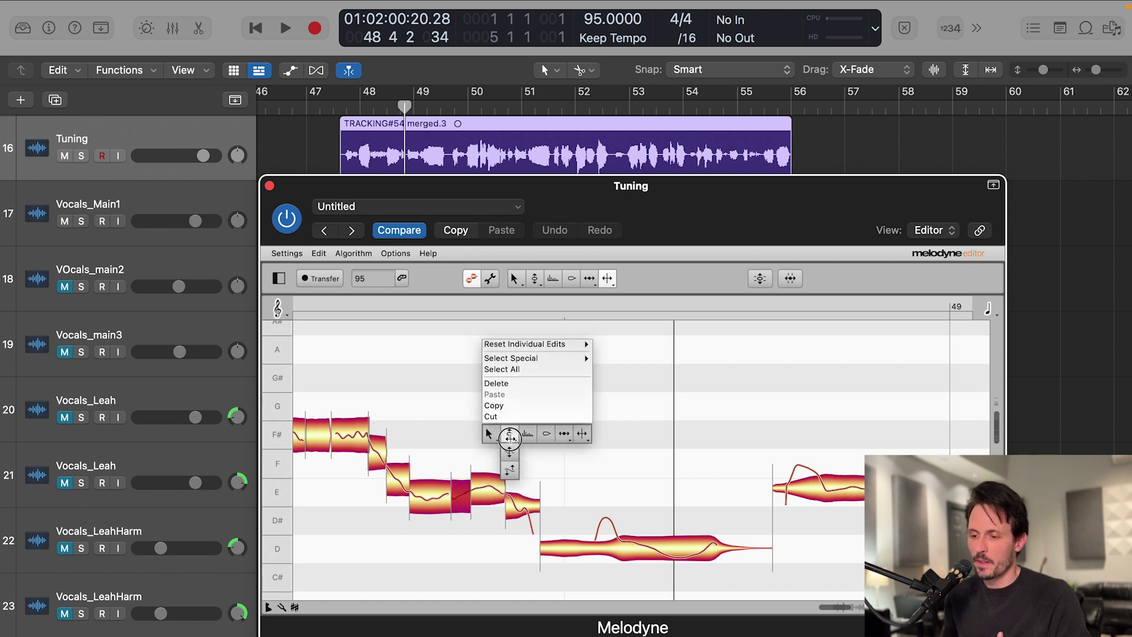
click(507, 436)
click(484, 486)
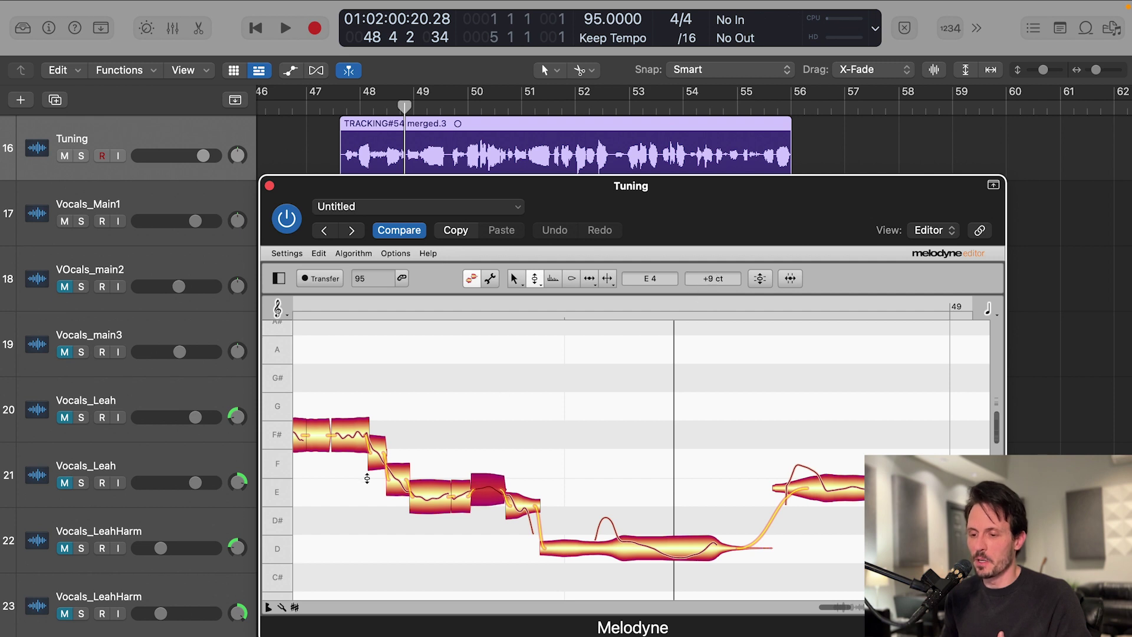
Step: Deselect the E segment and play the vocal from about bar 48, beat 2, through the end of the bar
click(435, 348)
click(377, 108)
key(space)
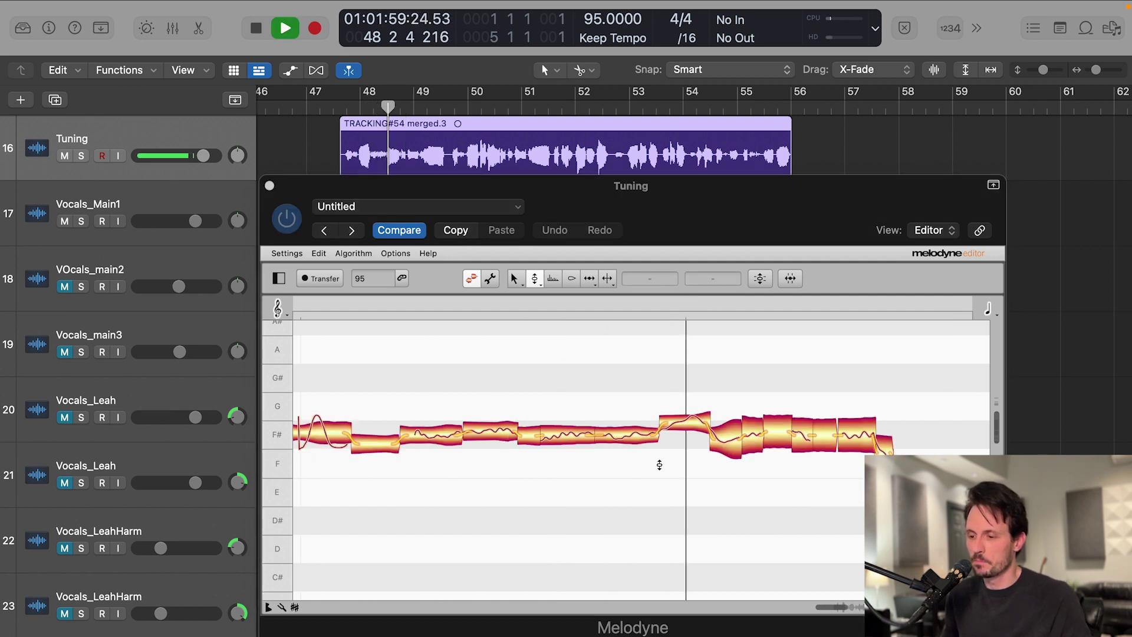
key(space)
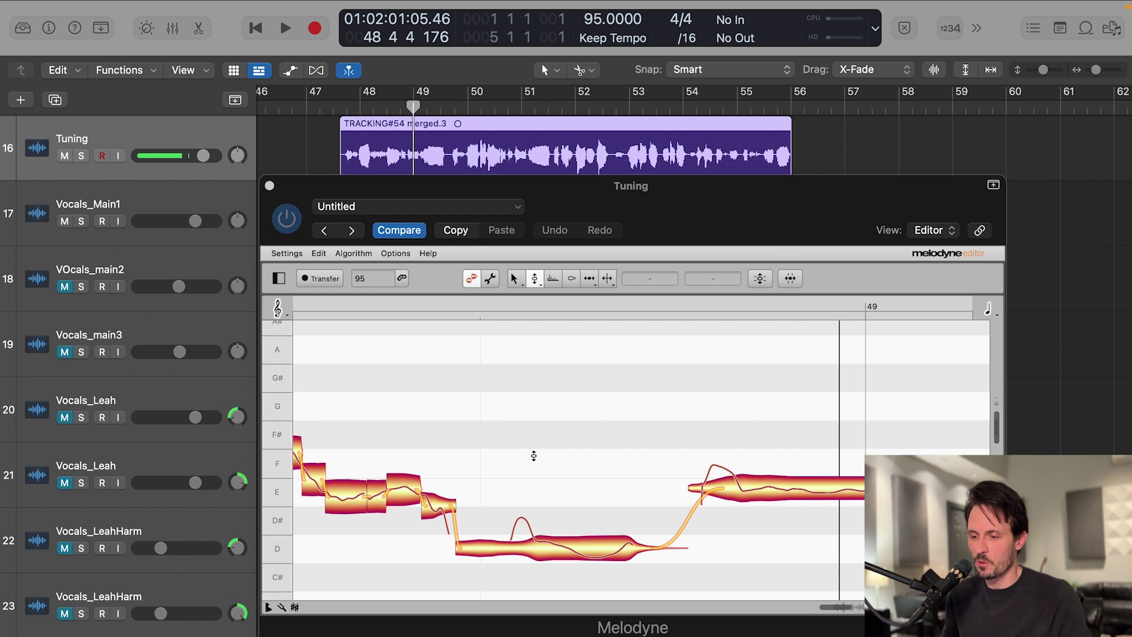
Step: Select the short D#4 segment before the long D note and replay the last part of bar 48
click(441, 507)
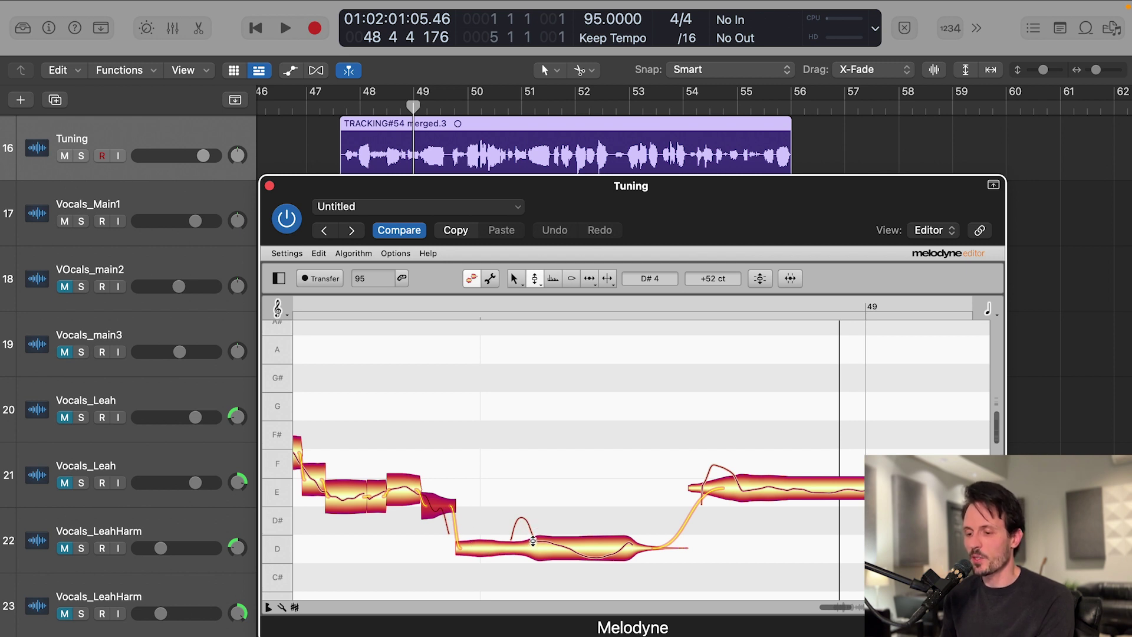
click(405, 113)
key(space)
key(space)
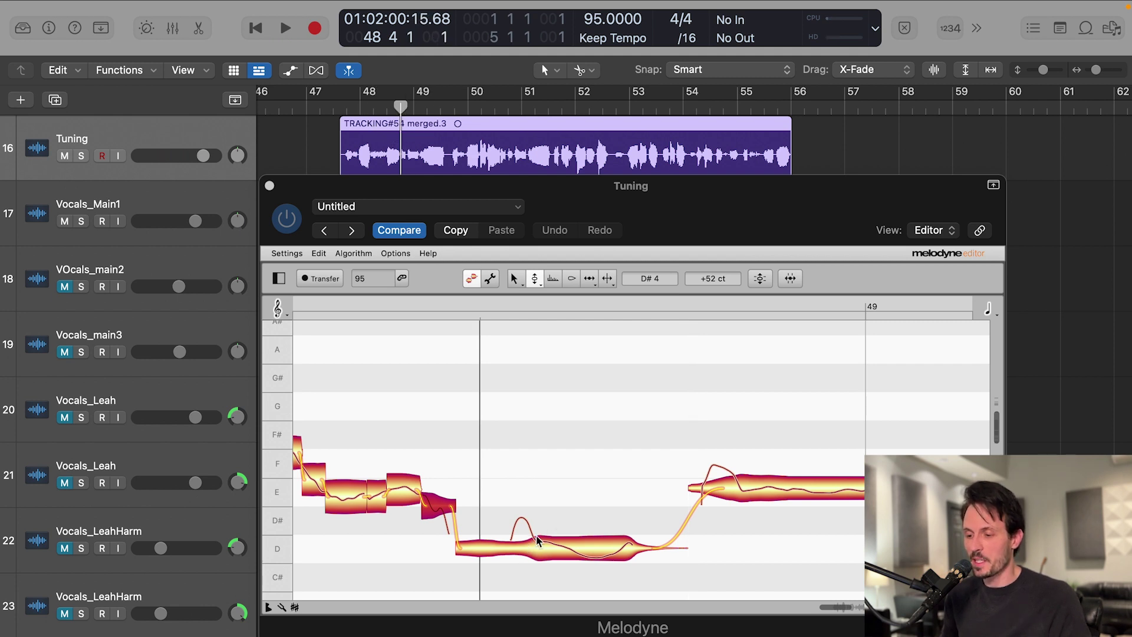
Step: Split the long D4 note into four segments: after its opening bend, at its middle dip and before its tail
click(609, 279)
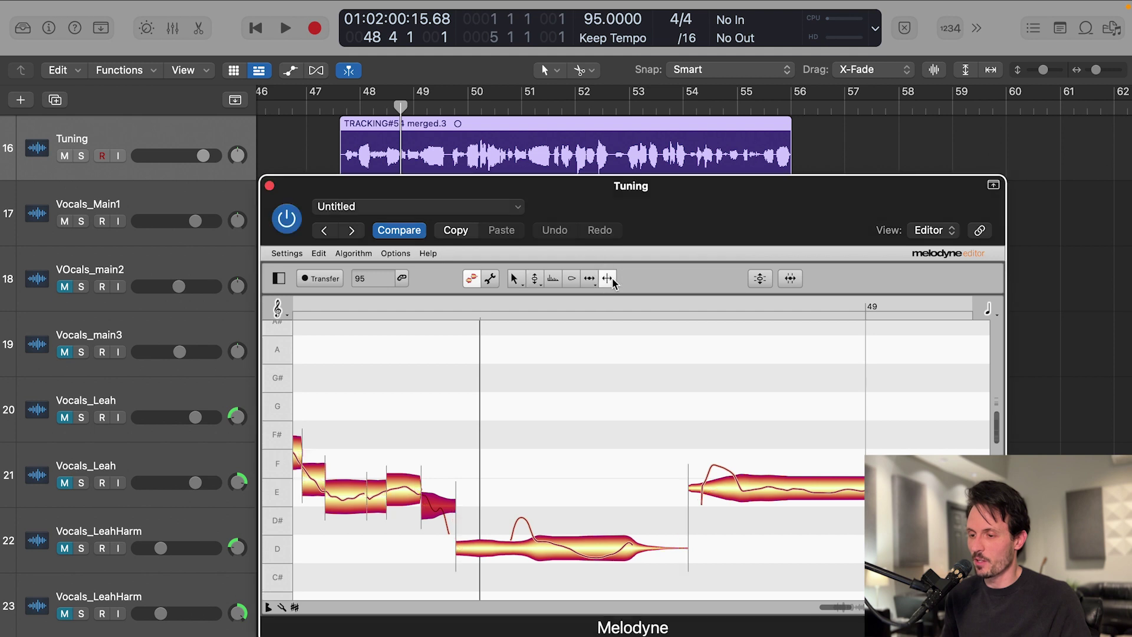
double_click(531, 548)
double_click(621, 549)
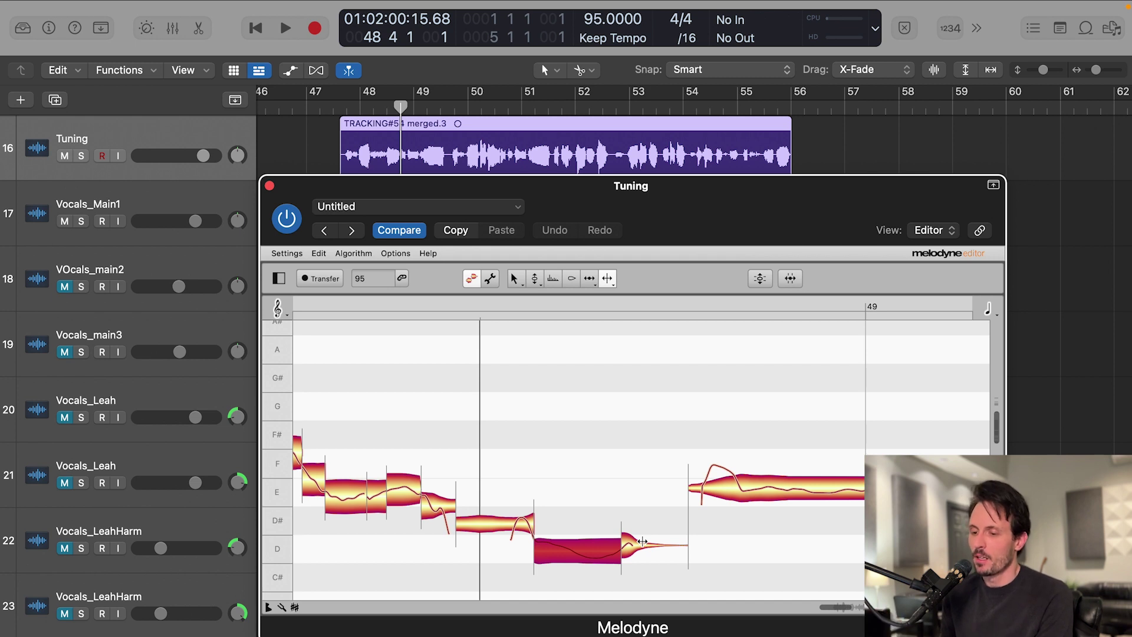
double_click(570, 553)
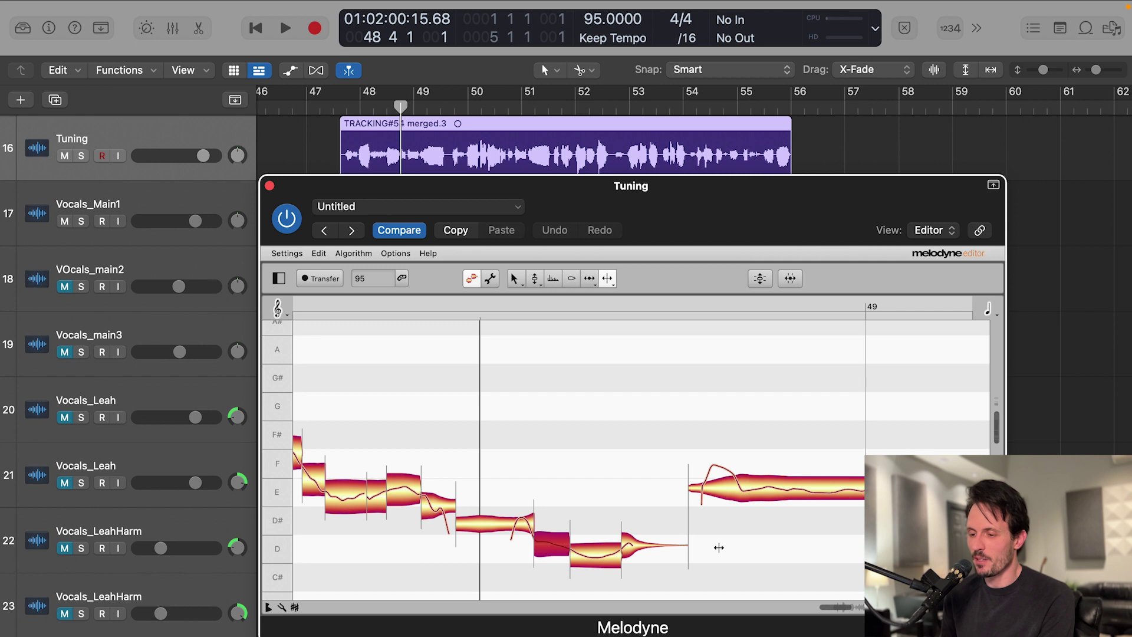
Step: Snap the third segment of the D note to the centre of D4 (0 ct) and play the phrase from bar 48
click(535, 278)
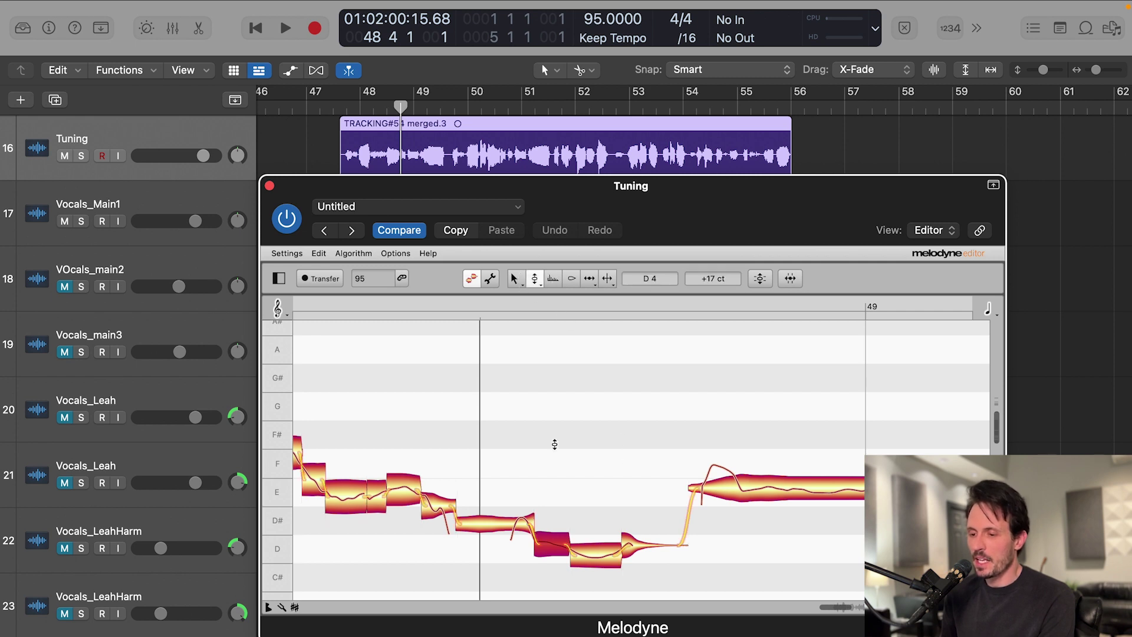
click(594, 556)
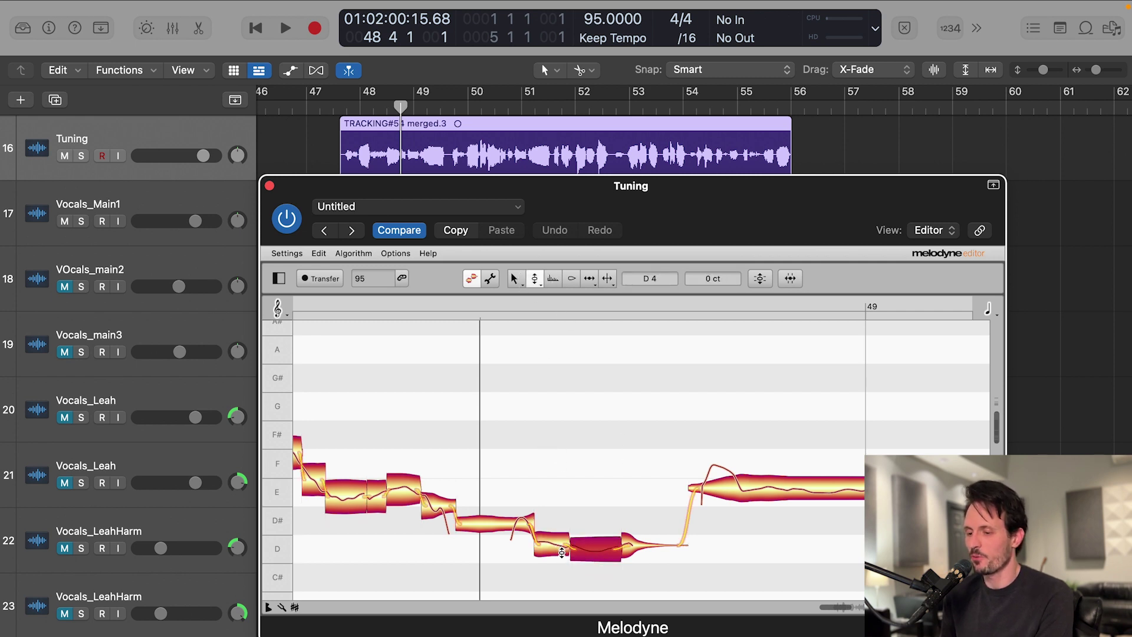
click(561, 502)
click(381, 108)
key(space)
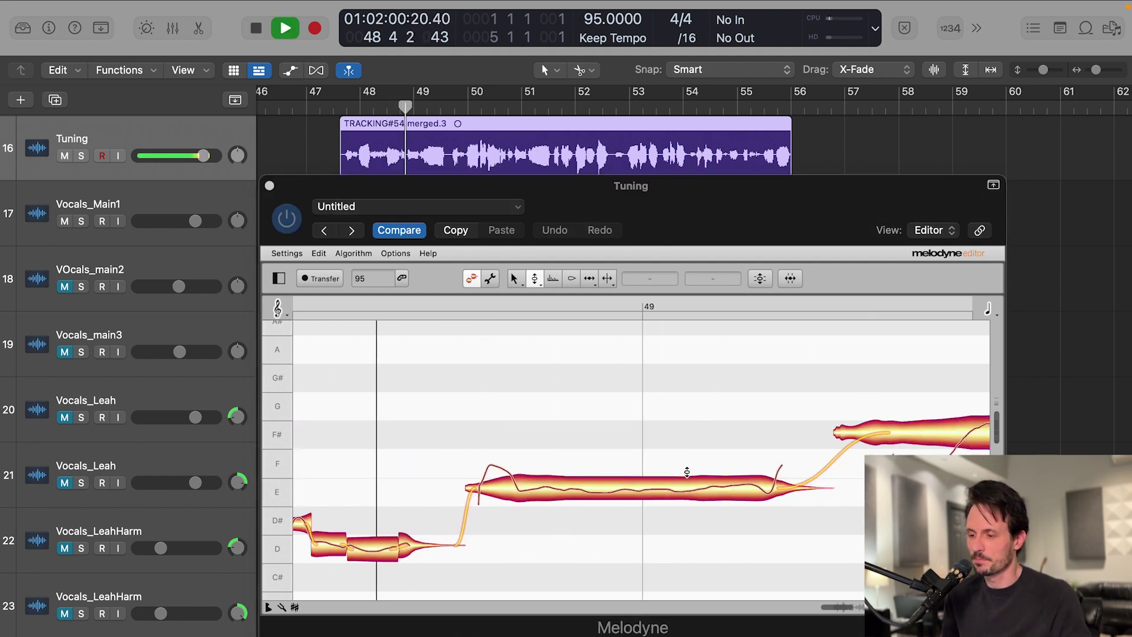
key(space)
Step: Snap the long E note around bar 49 to 0 ct, then split off two segments near its end and listen
click(646, 487)
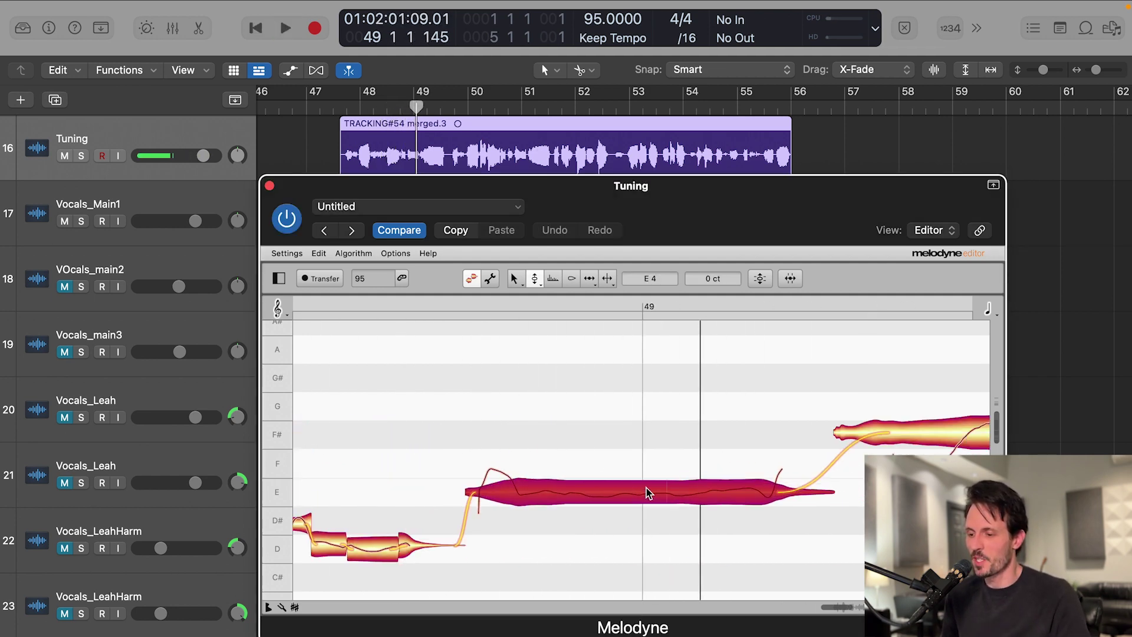
scroll(656, 486, right, 5)
scroll(656, 487, left, 3)
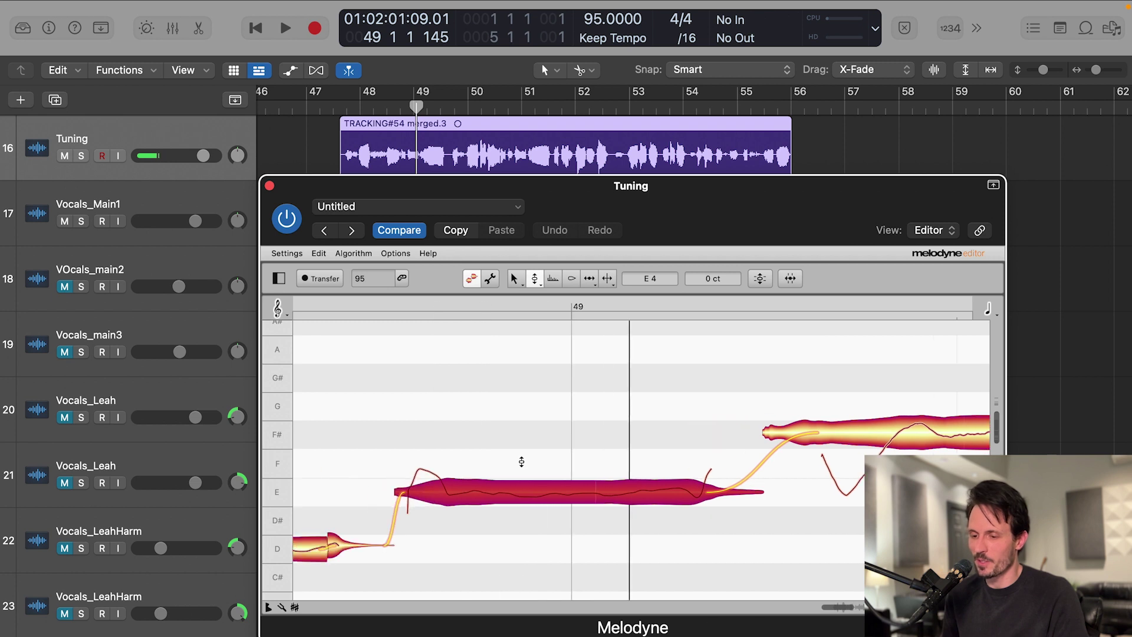
click(608, 279)
double_click(637, 494)
double_click(688, 495)
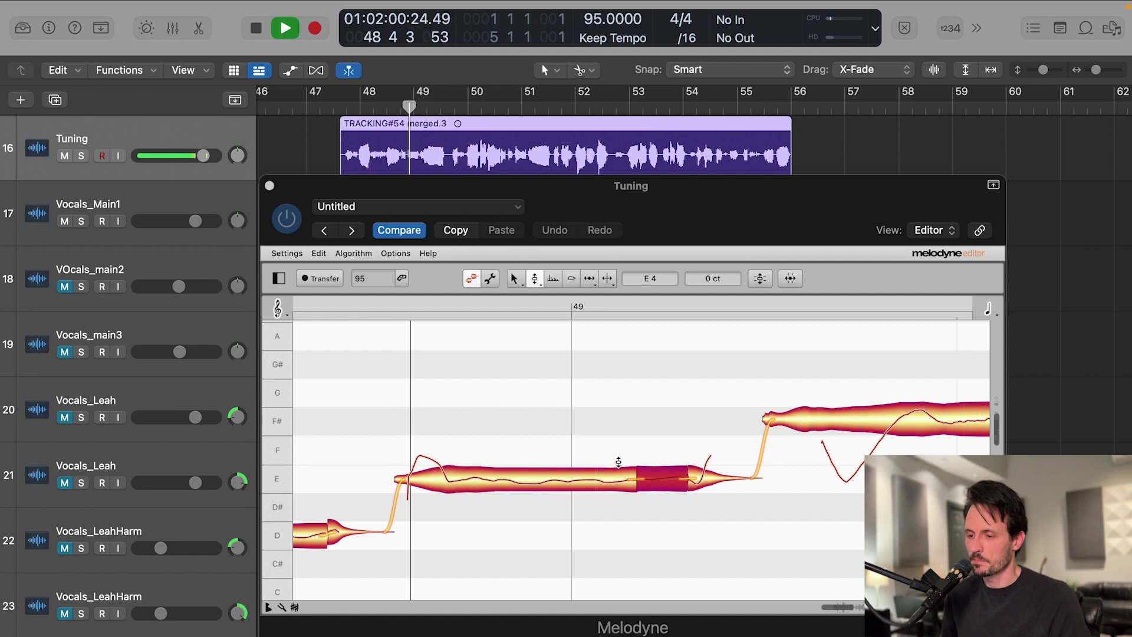
key(space)
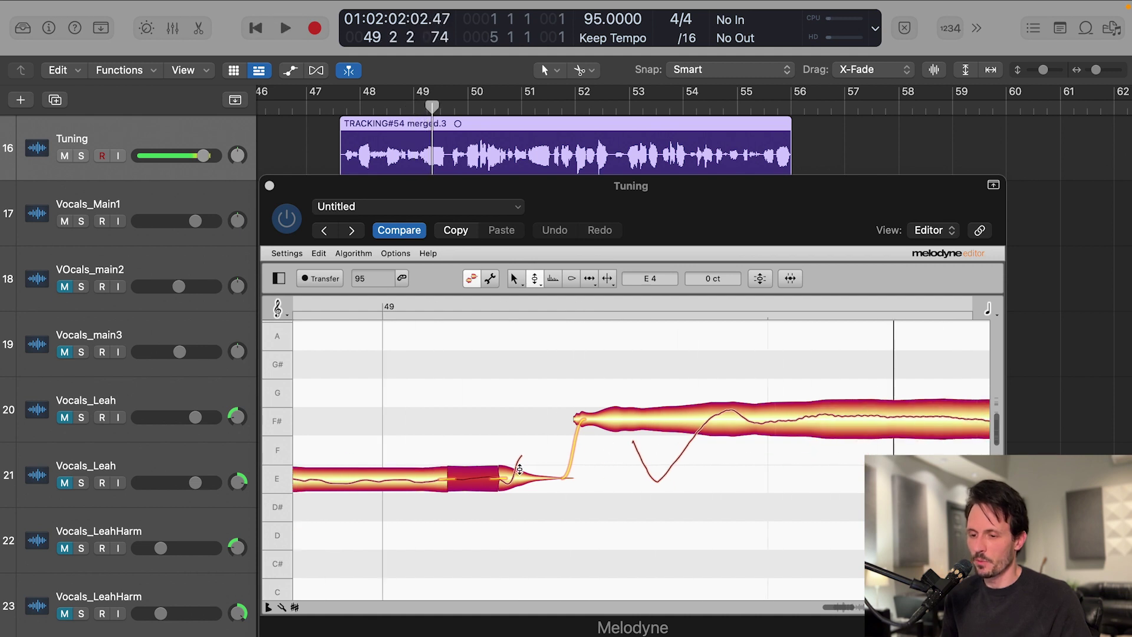
Step: Split the long first segment of the E note at three more points around the start of bar 49
click(607, 278)
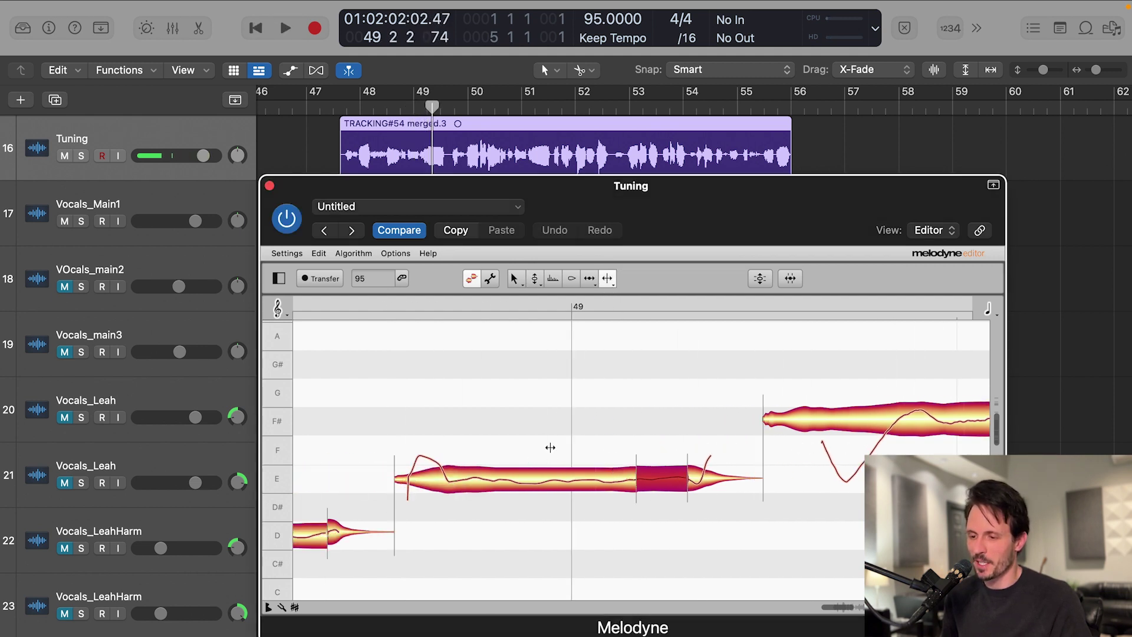
click(546, 478)
click(514, 482)
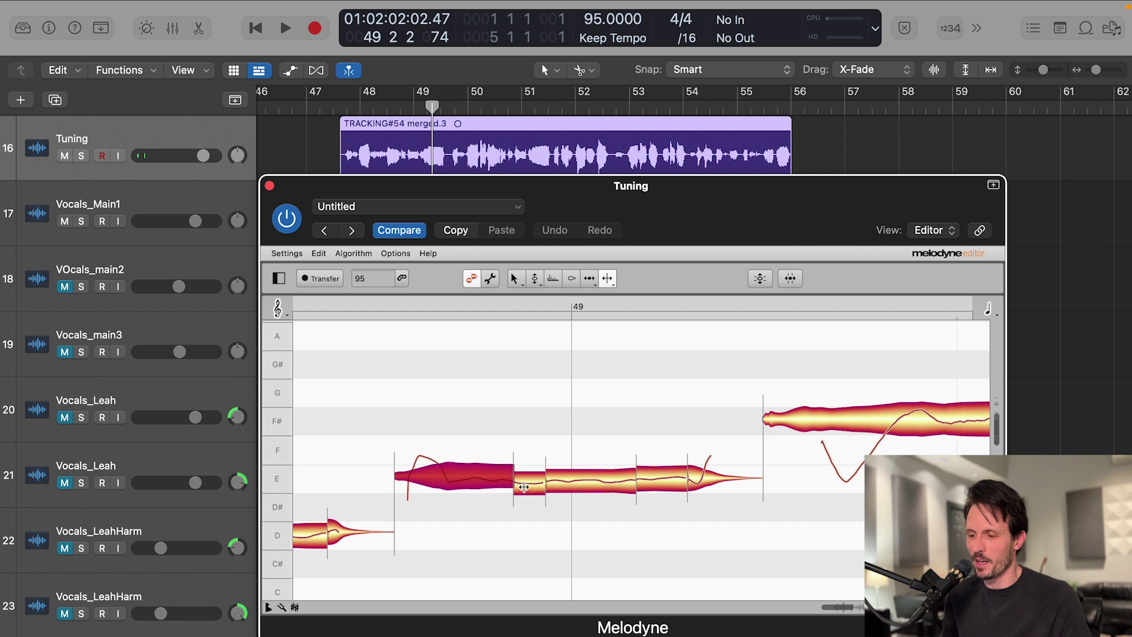
click(601, 479)
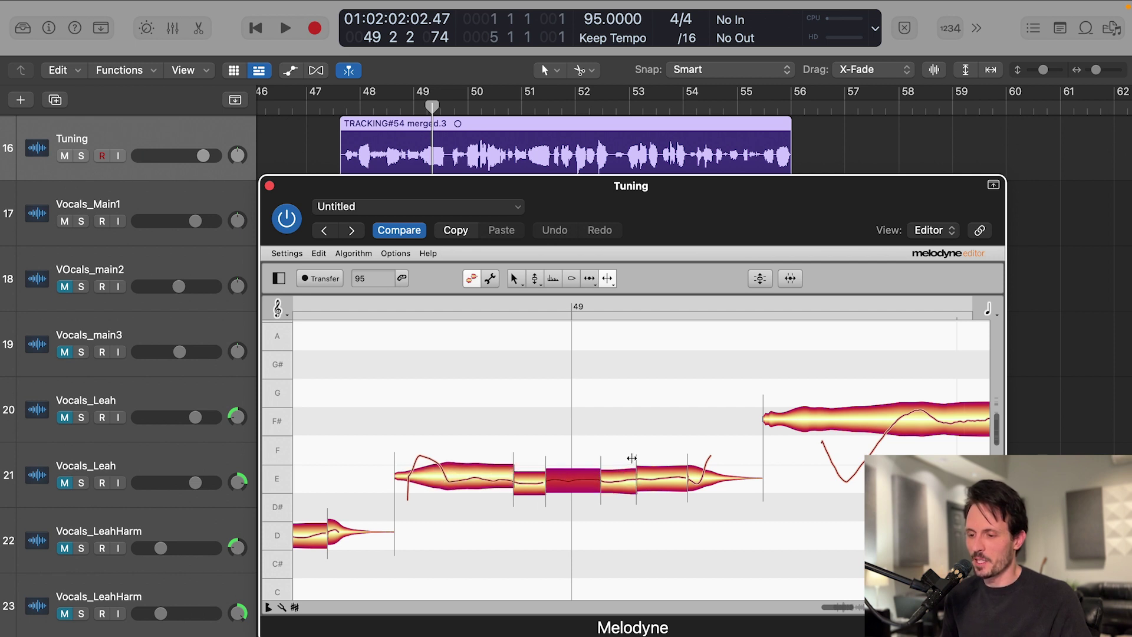
Step: Try snapping the short middle segments of the E note together to the centre of E4
click(534, 279)
drag(512, 426, 626, 494)
drag(621, 437, 523, 489)
click(556, 415)
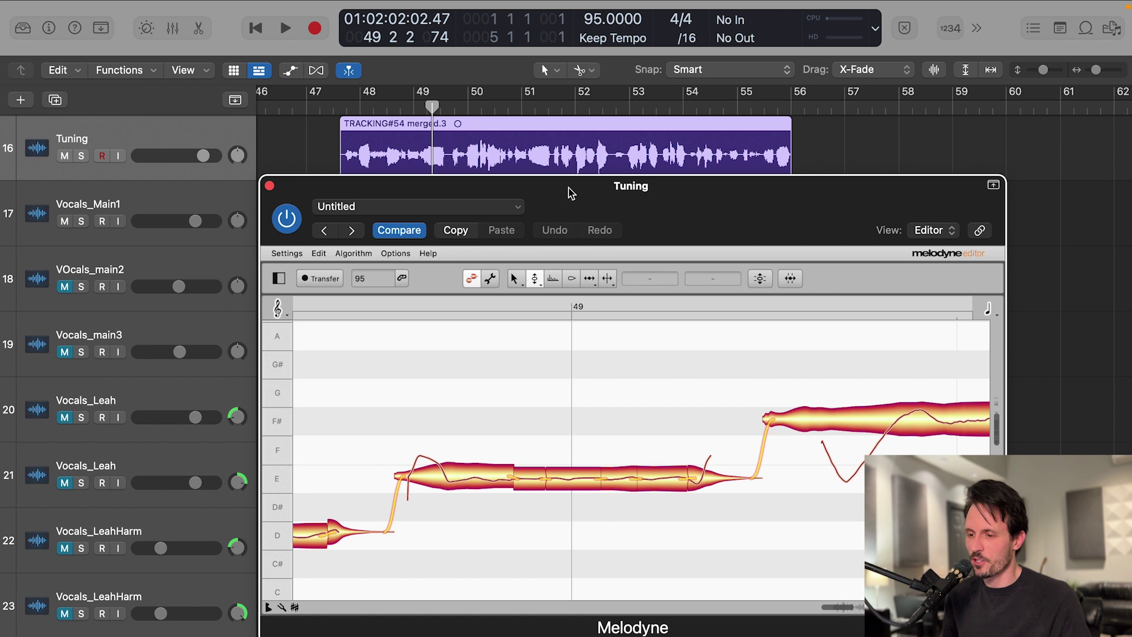
Step: Try separating the E note's opening bend and snapping the segment right after it to the centre of E4
click(608, 278)
double_click(450, 483)
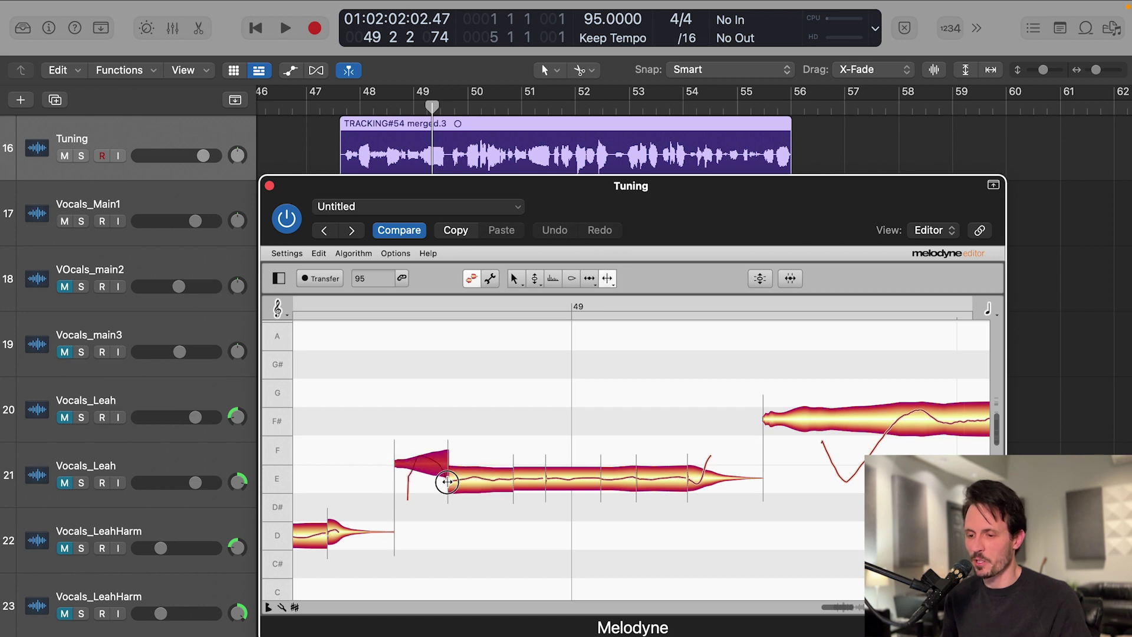
click(534, 278)
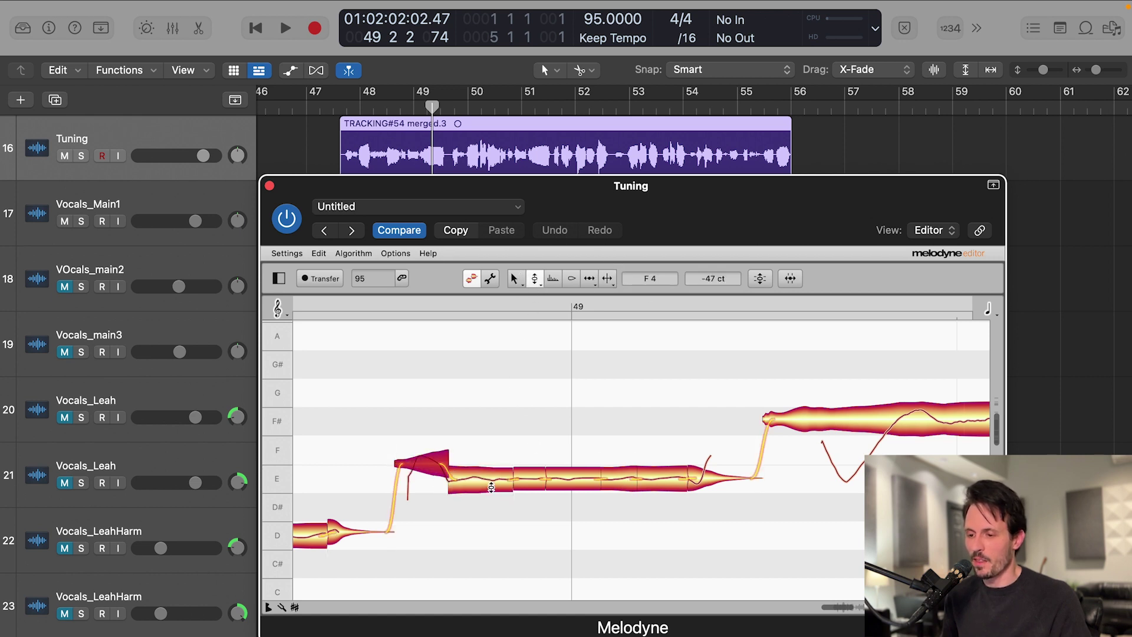
click(492, 477)
click(569, 431)
Step: Play the vocal from bar 48 into the long F# note to check the E segments
click(390, 110)
key(space)
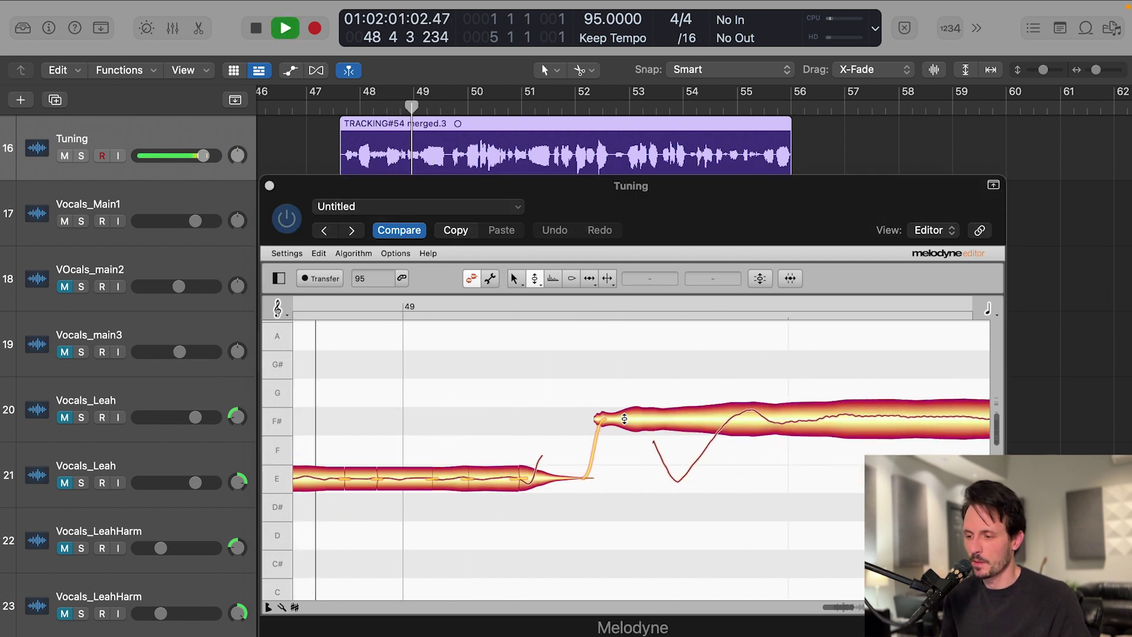
scroll(622, 417, right, 4)
key(space)
scroll(578, 402, left, 4)
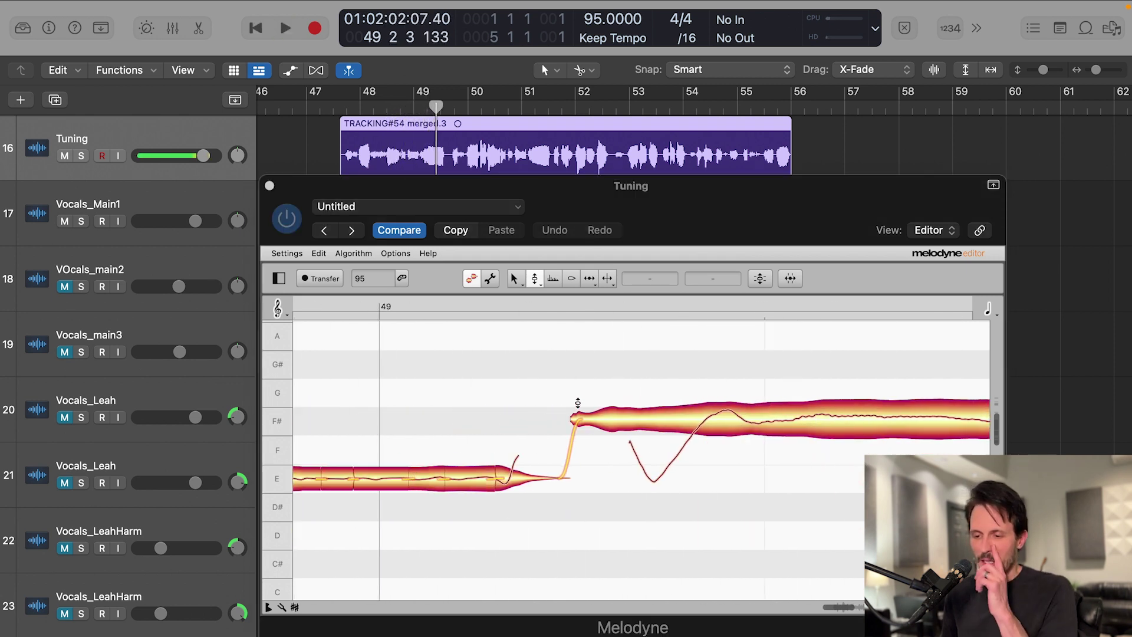
scroll(578, 404, left, 5)
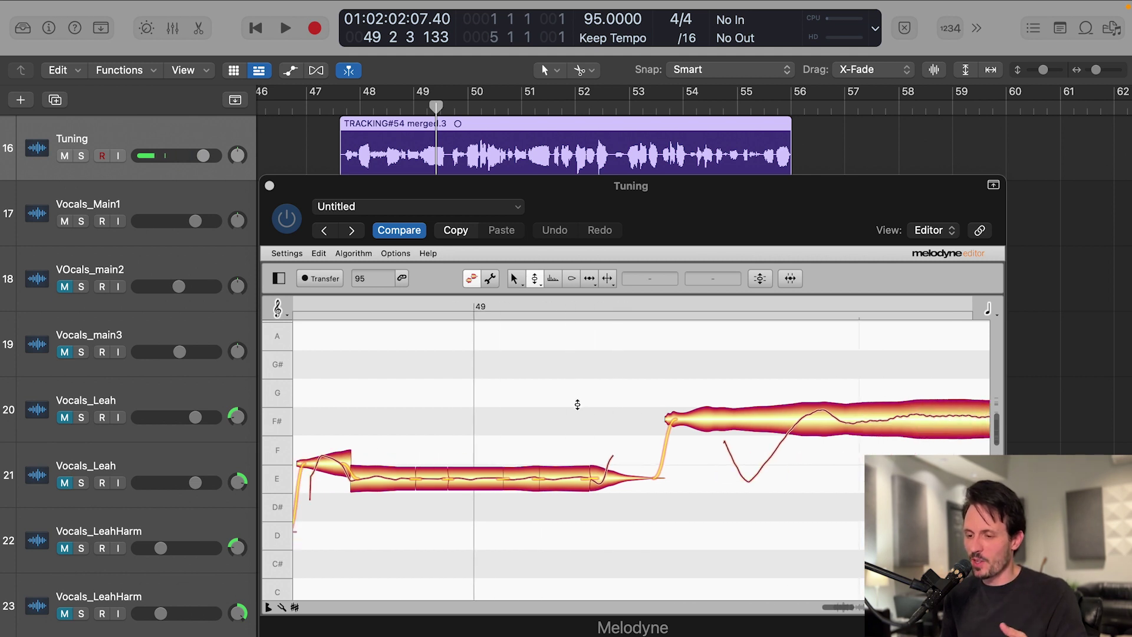
scroll(579, 413, left, 4)
Step: Undo the opening-bend split and the snapping of the E segments
click(583, 430)
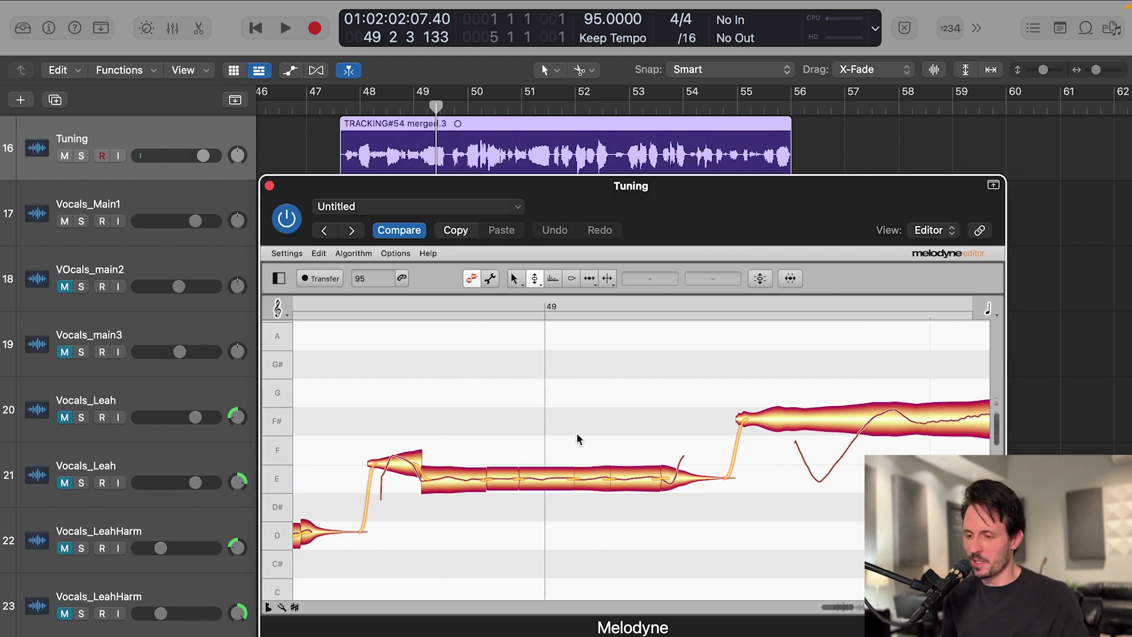
key(super+z)
key(super+z)
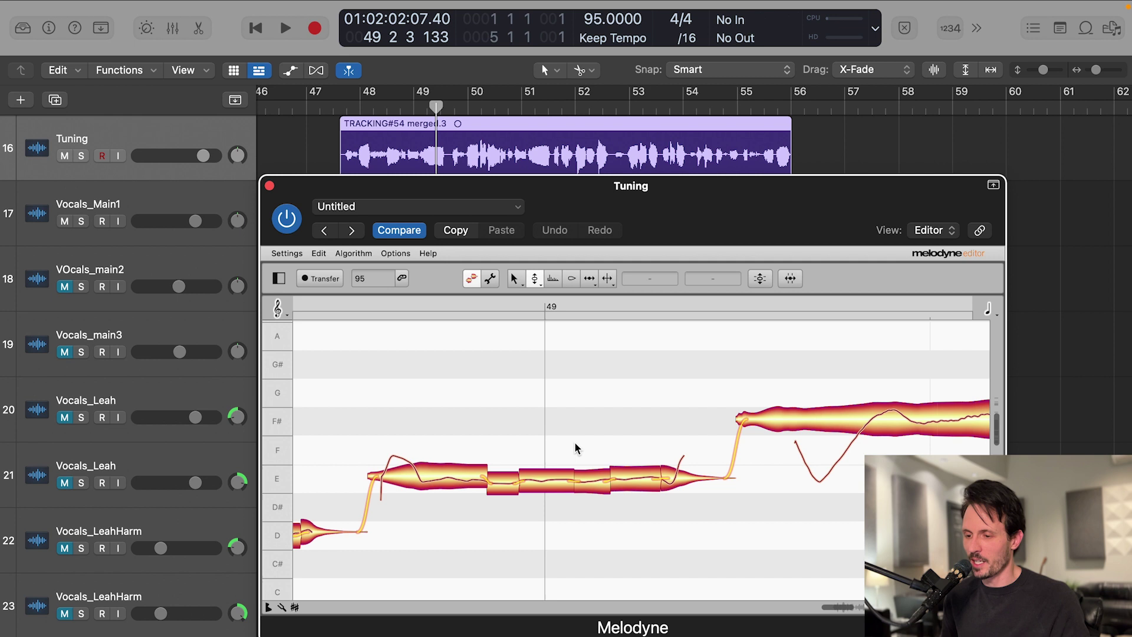
Step: Select the two middle E segments, replay the phrase around bar 49 and clear the selection
click(566, 480)
click(423, 112)
key(space)
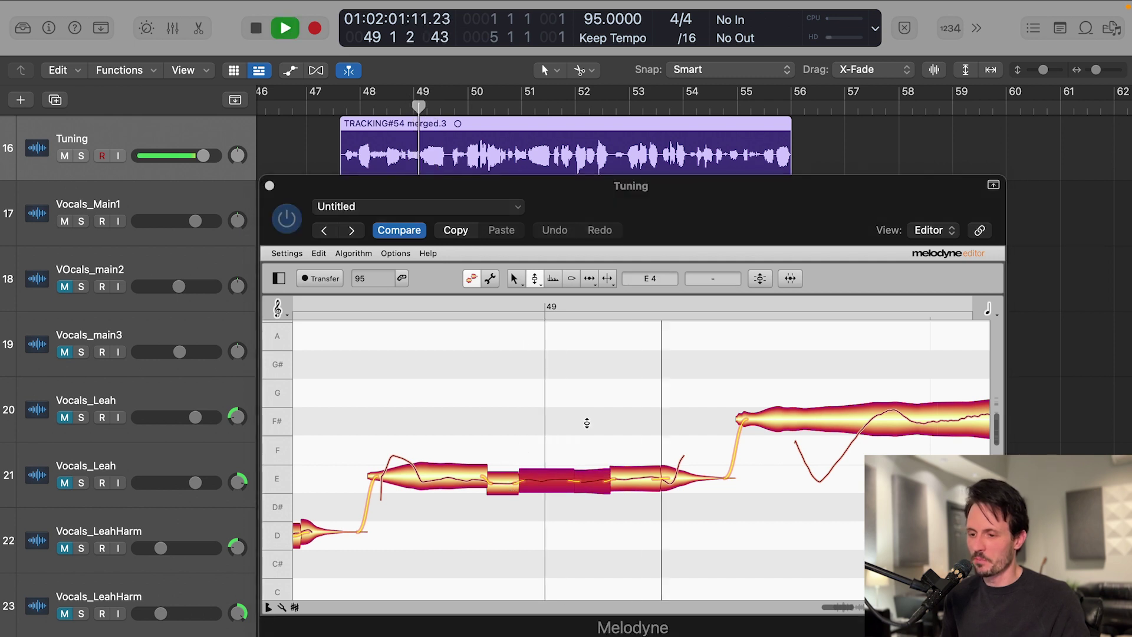
key(space)
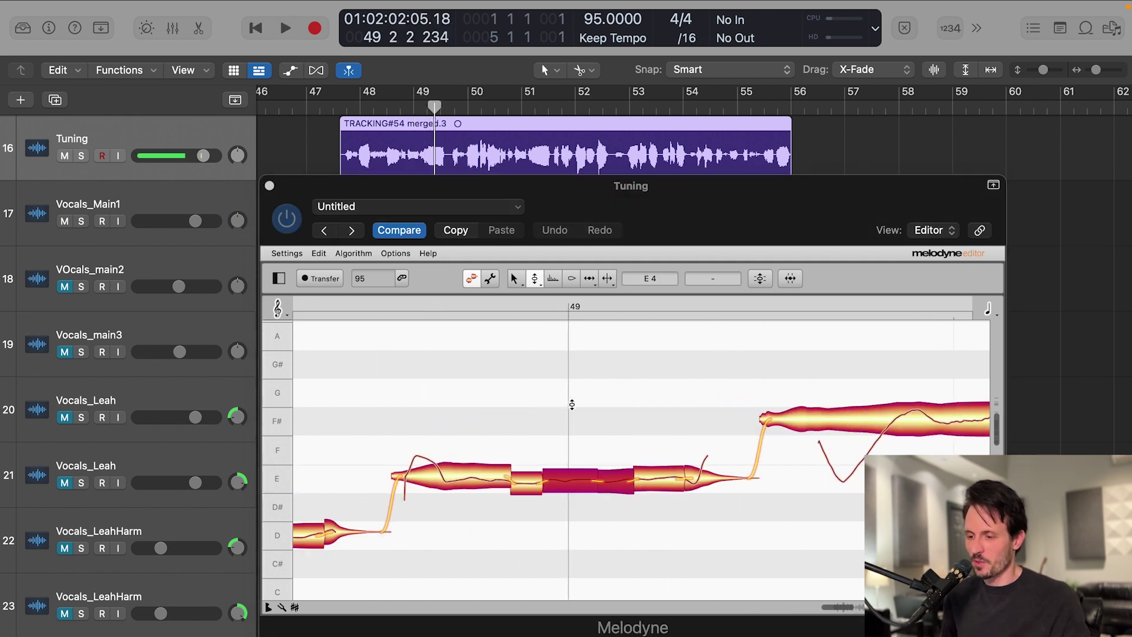
click(572, 404)
Step: Activate the Note Separation Tool and play the long F# note from the start of bar 49
scroll(585, 406, right, 10)
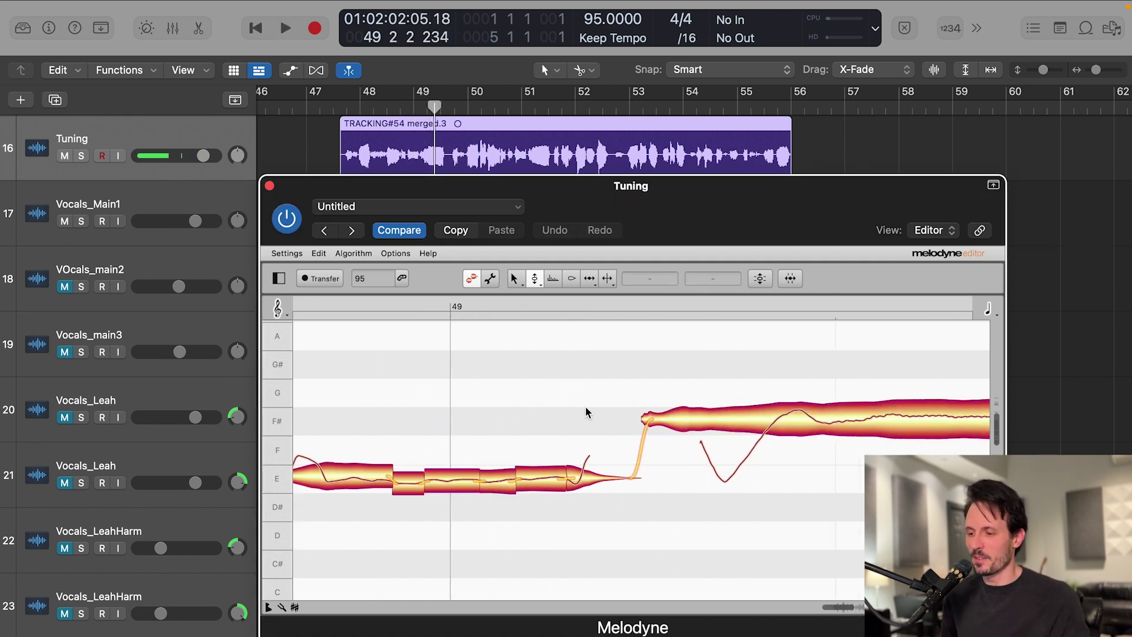
right_click(493, 357)
click(555, 374)
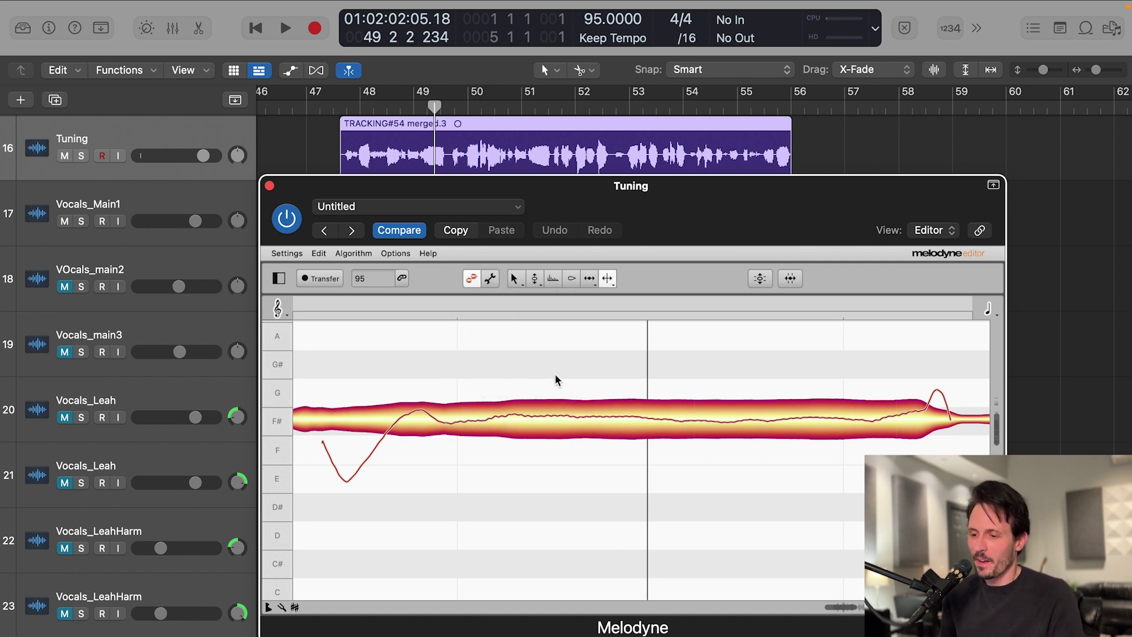
click(423, 110)
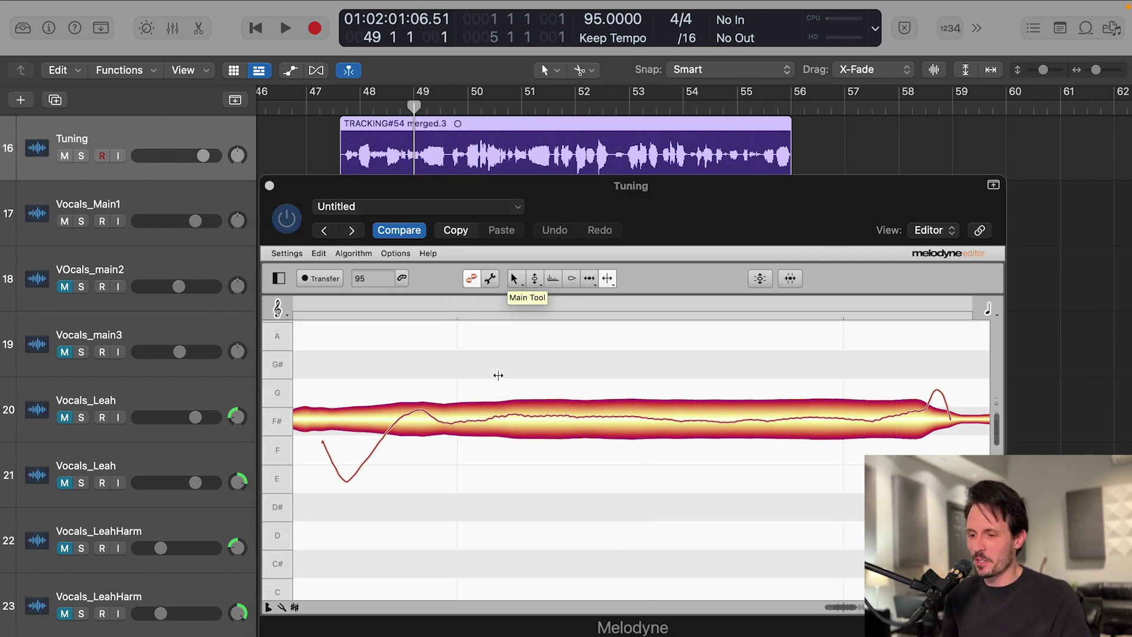
key(space)
key(space)
Step: Split the long F# note just after its opening scoop and again a short distance further on
scroll(508, 403, left, 15)
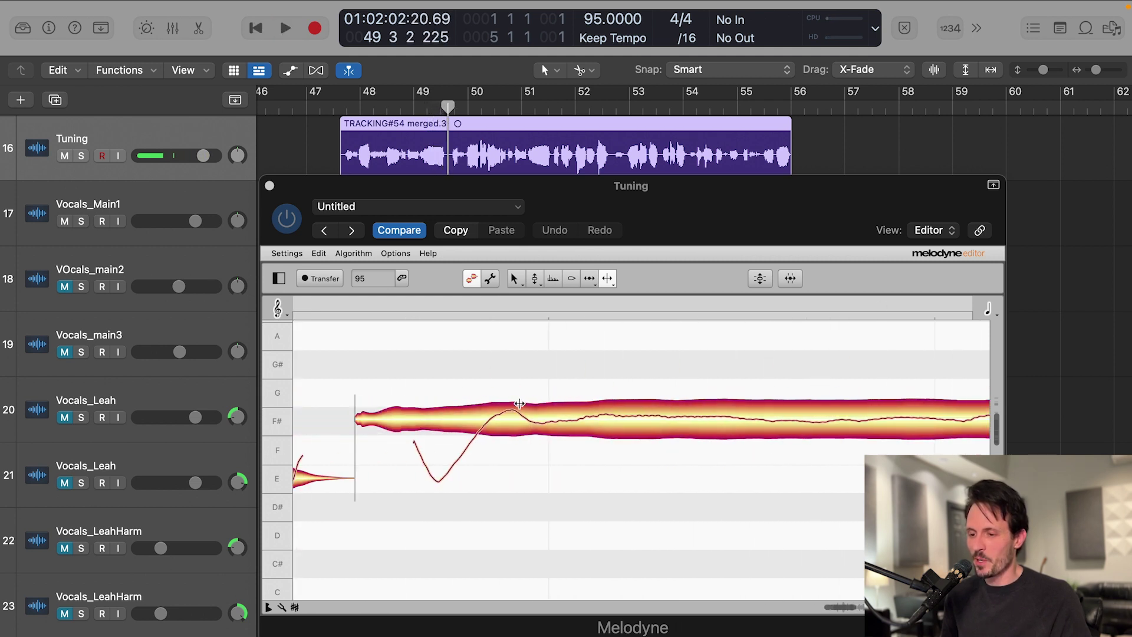
scroll(510, 419, right, 2)
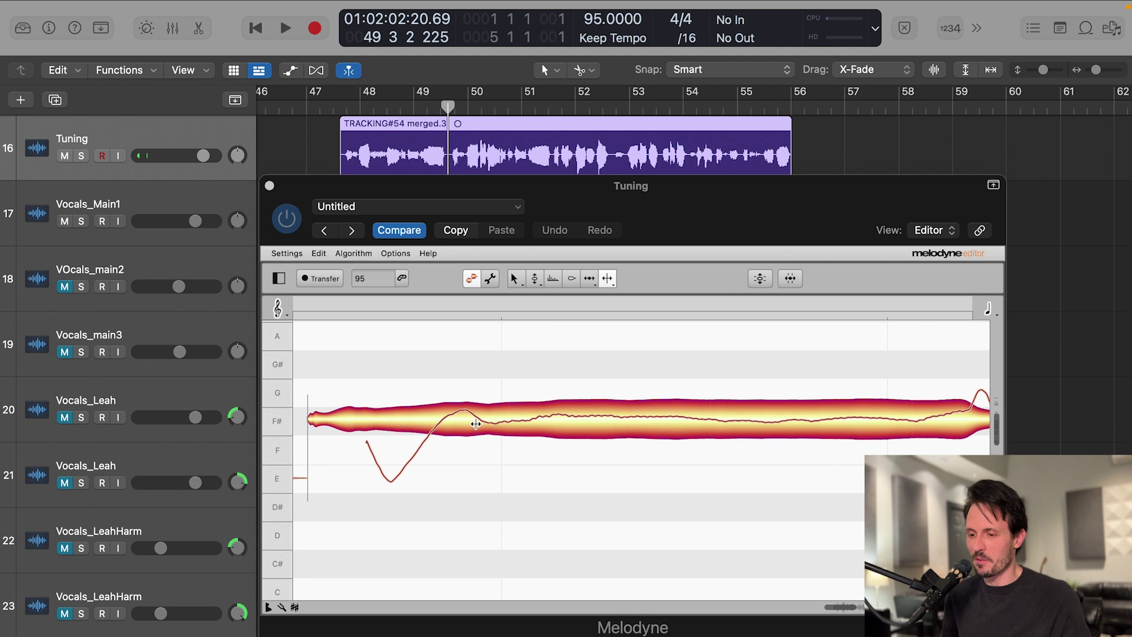
scroll(490, 455, right, 3)
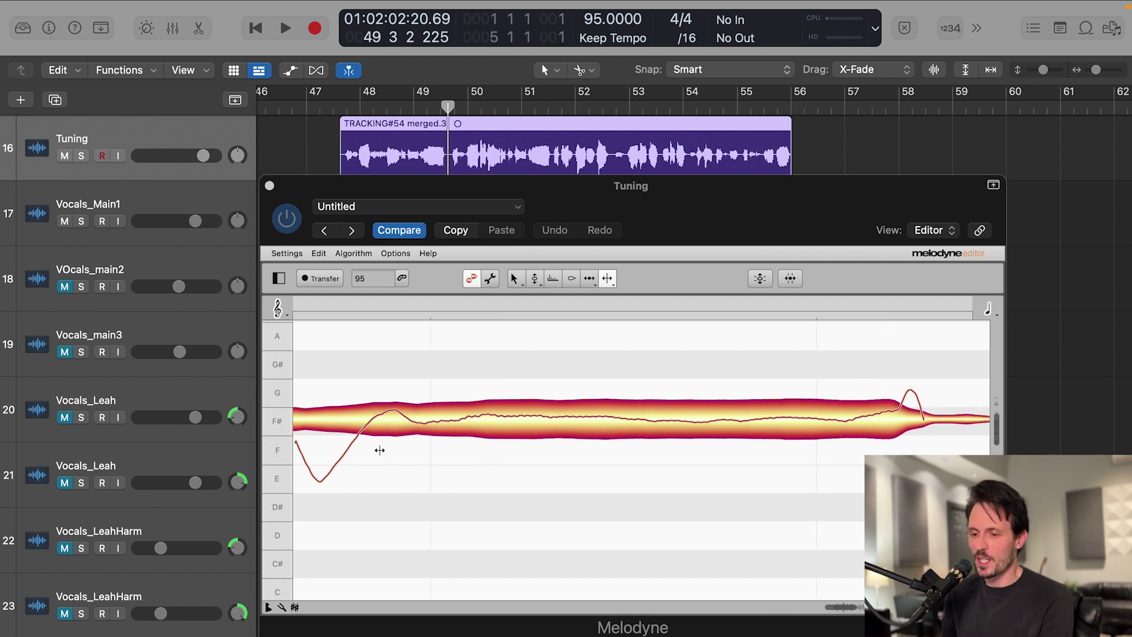
click(413, 423)
double_click(412, 423)
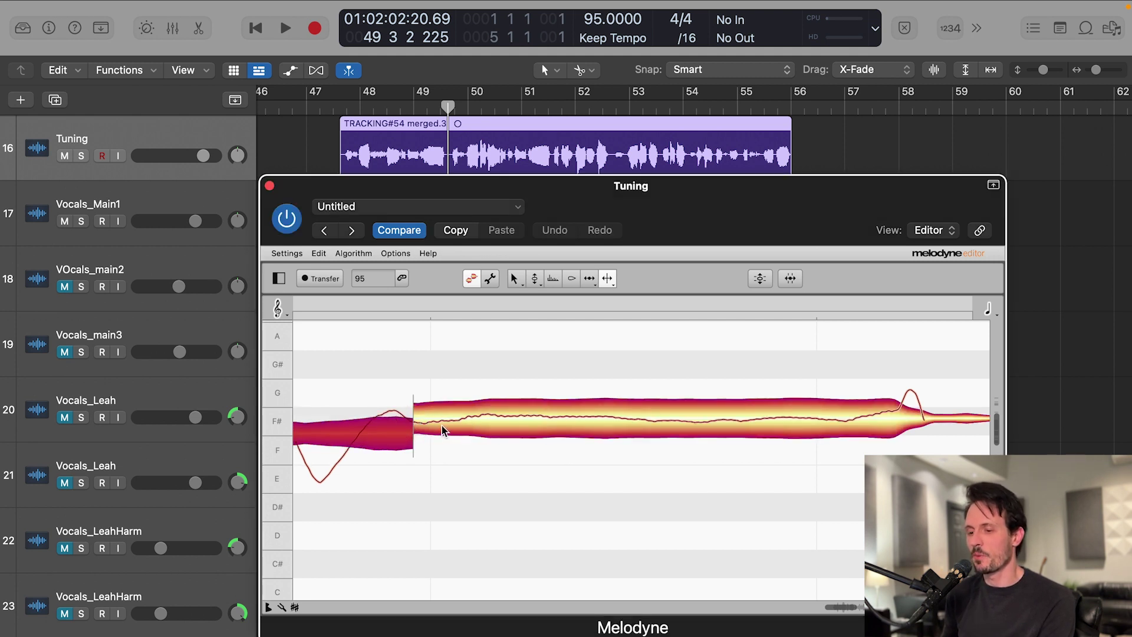
double_click(466, 423)
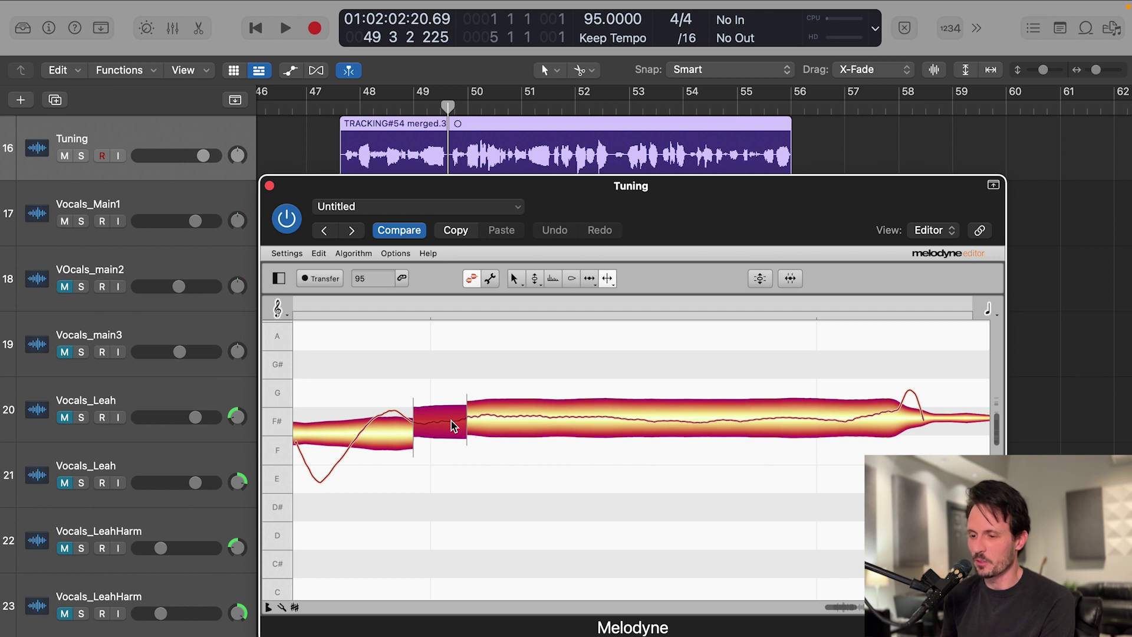
Step: Split the rest of the long F# note at five more points, ending just before its upward pitch spike
click(548, 421)
double_click(548, 421)
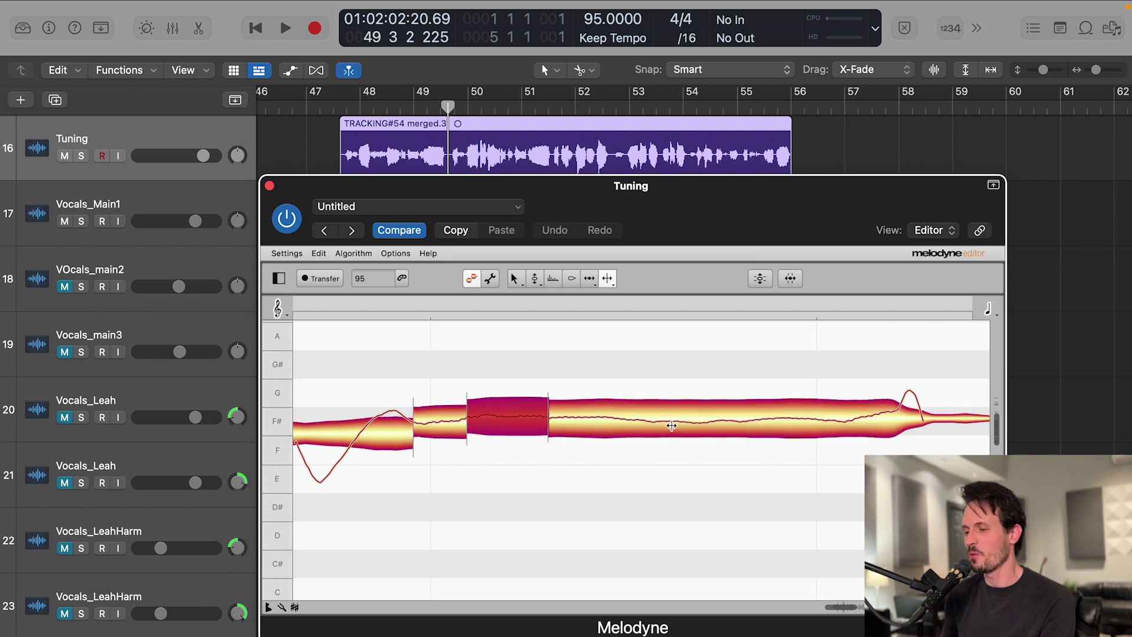
click(647, 421)
double_click(648, 420)
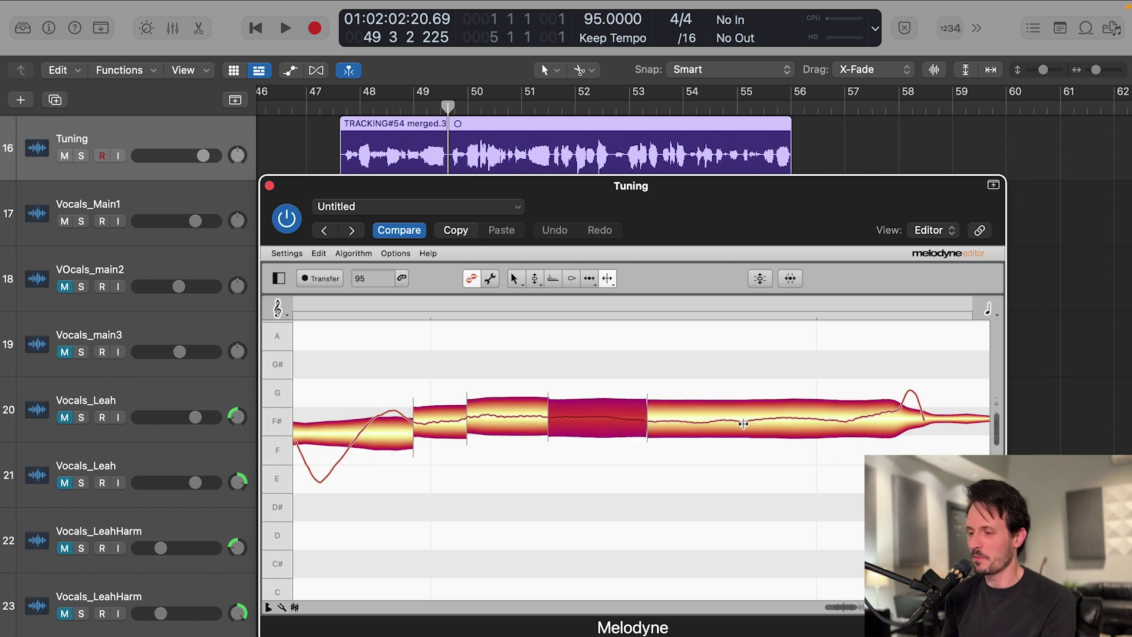
double_click(744, 423)
double_click(838, 423)
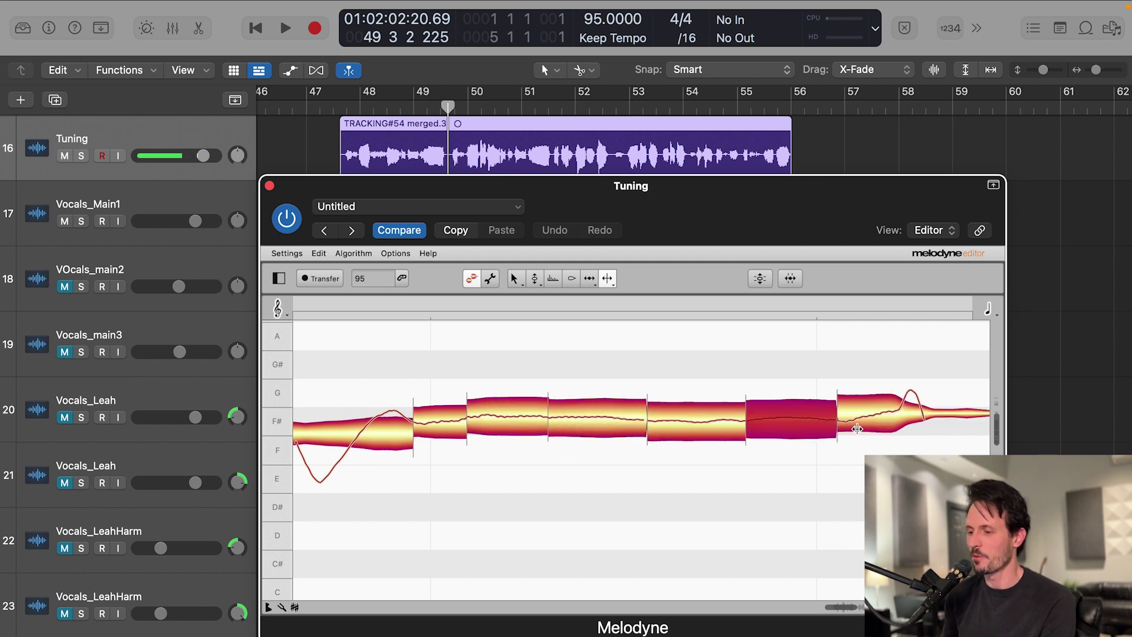
click(900, 410)
double_click(901, 410)
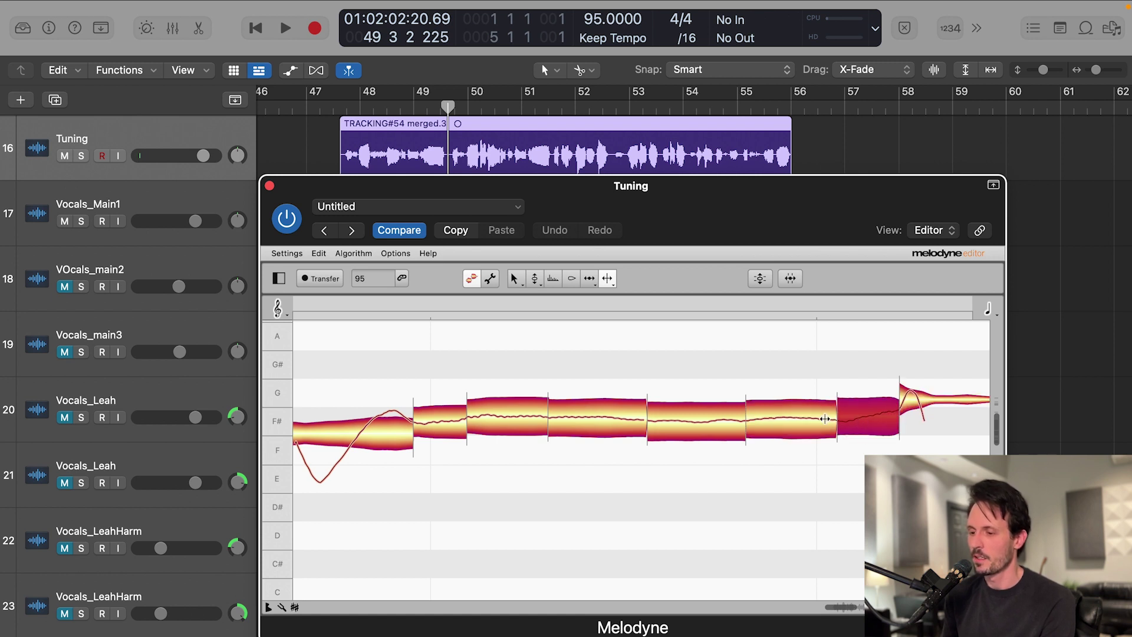
Step: With the Pitch Tool, snap the five segments after the short first split to the centre of F# and clear the selection
click(534, 279)
click(848, 391)
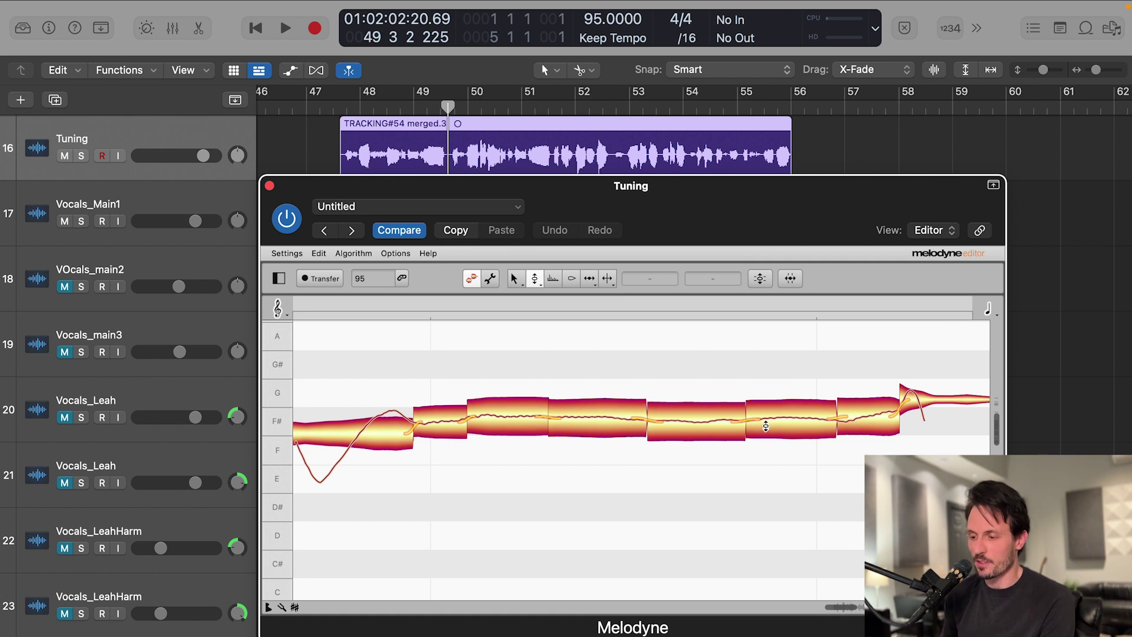
drag(870, 363, 509, 417)
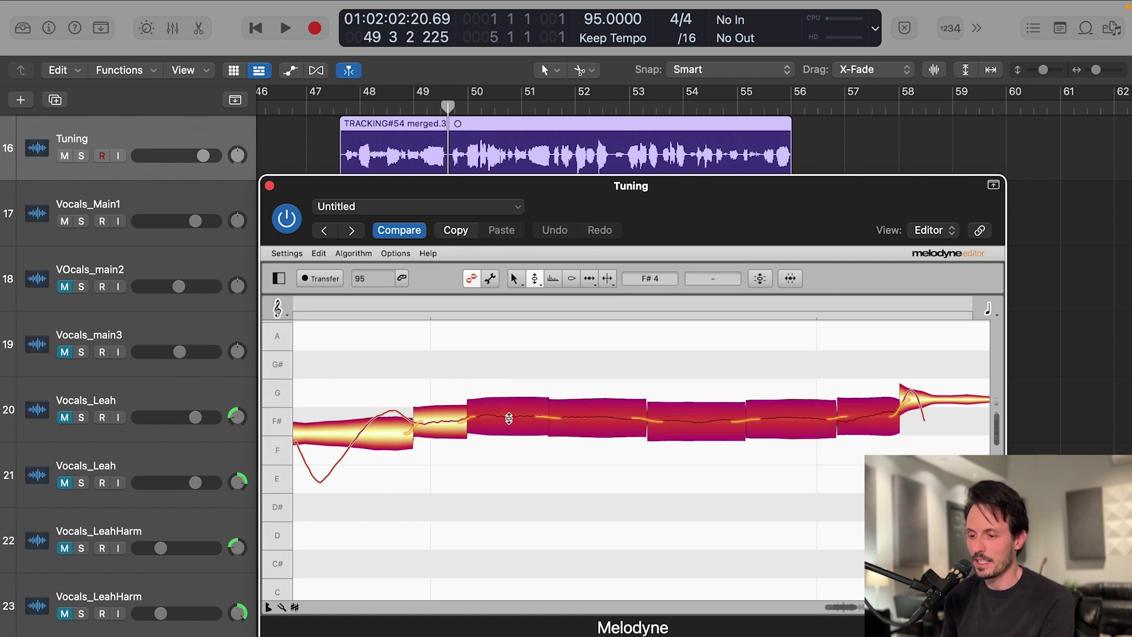
click(518, 388)
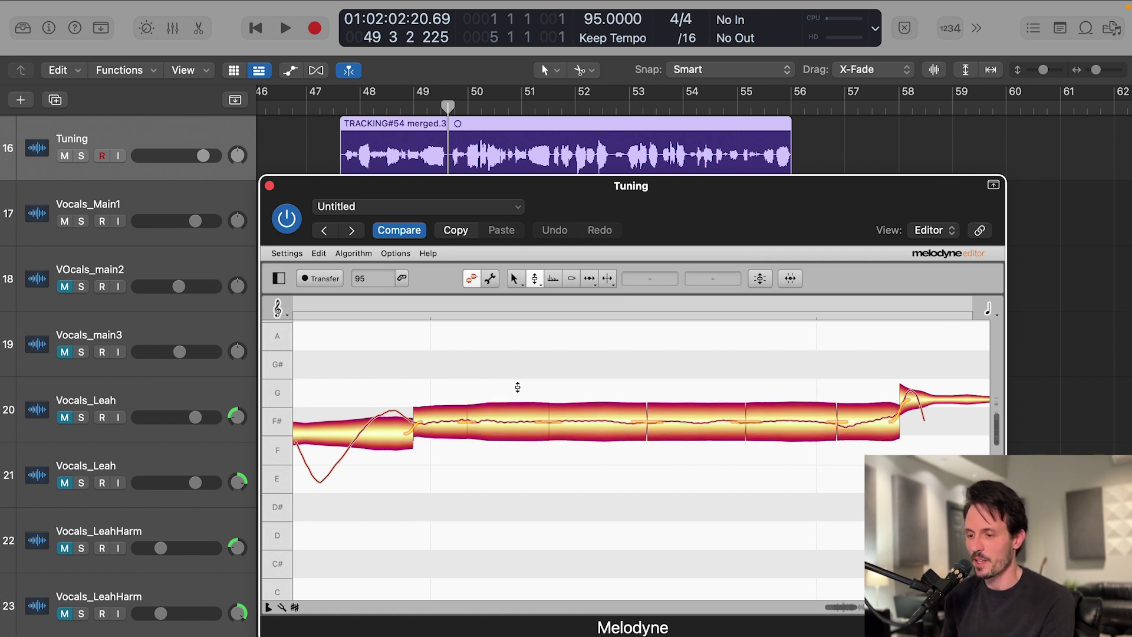
Step: Play back the retuned long F# note from bar 48 beat 3
click(401, 110)
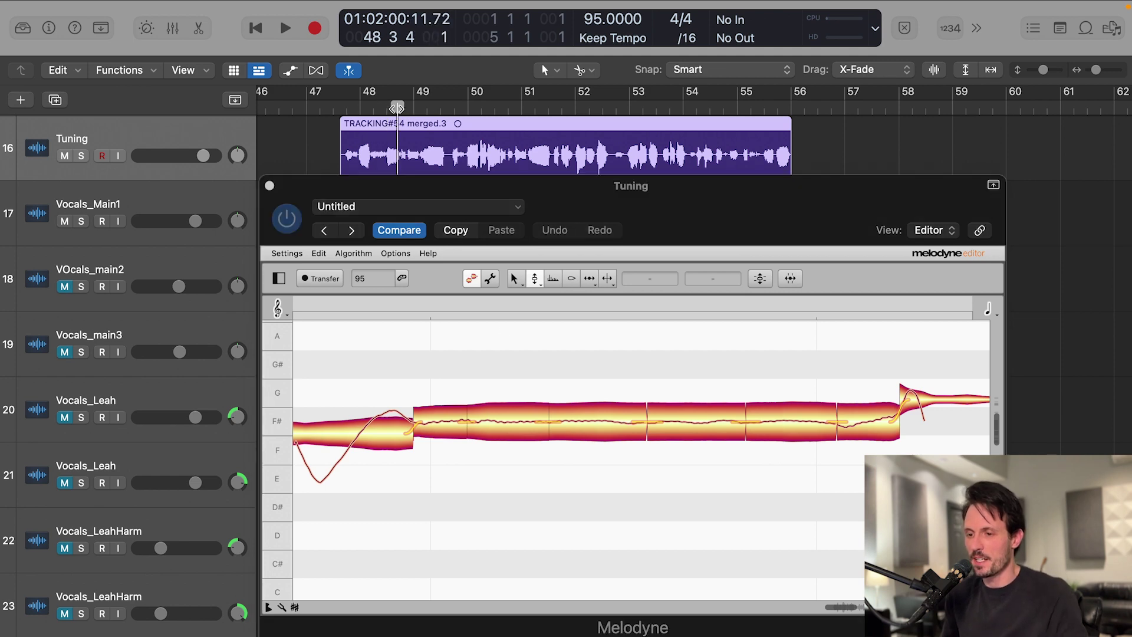
key(space)
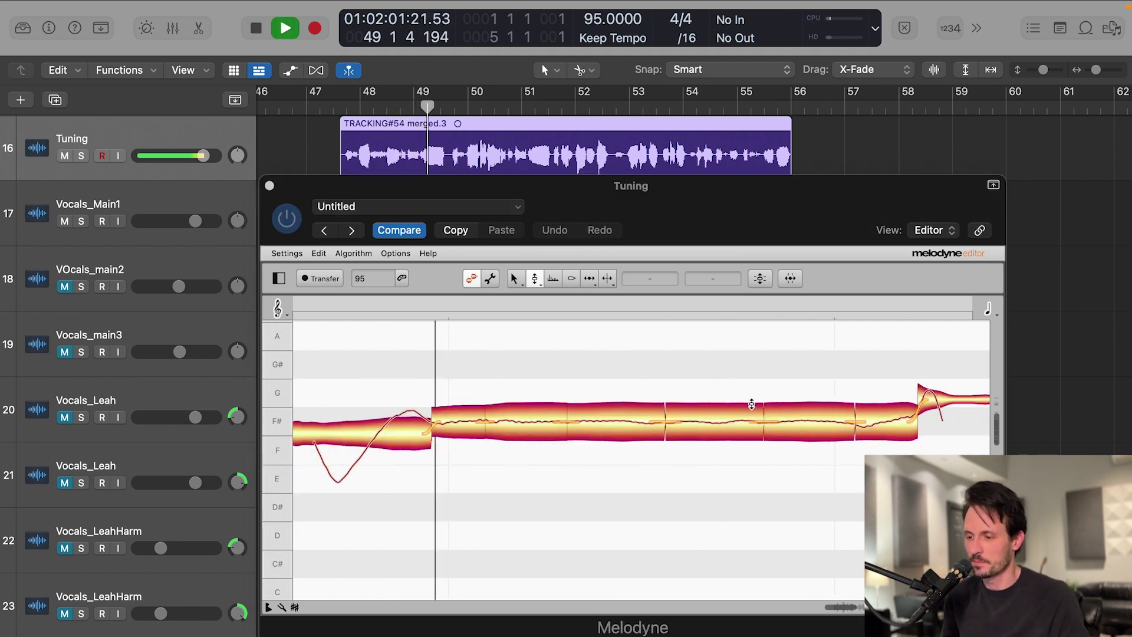
key(space)
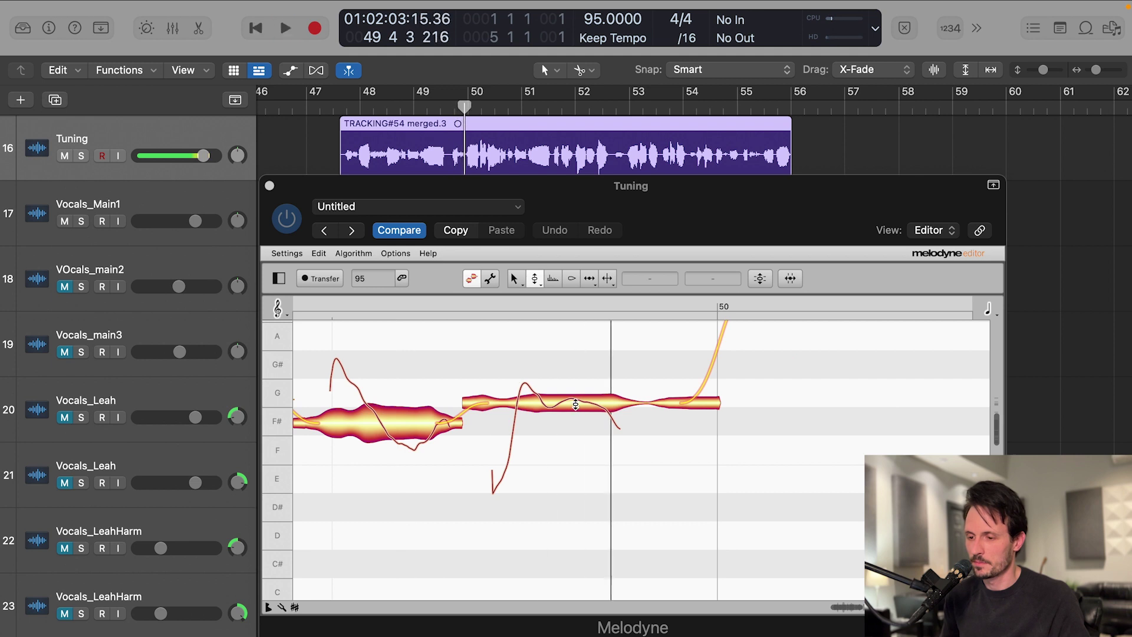
Step: Select the last note before bar 50, clear the selection and replay the phrase from bar 49 beat 3
click(575, 407)
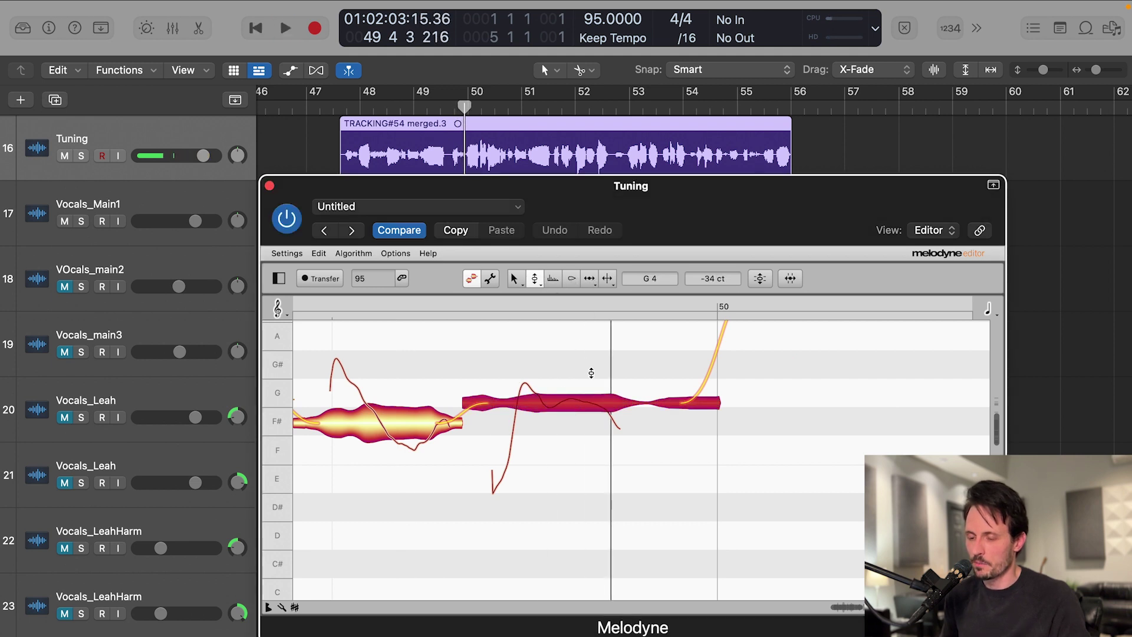
scroll(591, 373, left, 3)
click(445, 110)
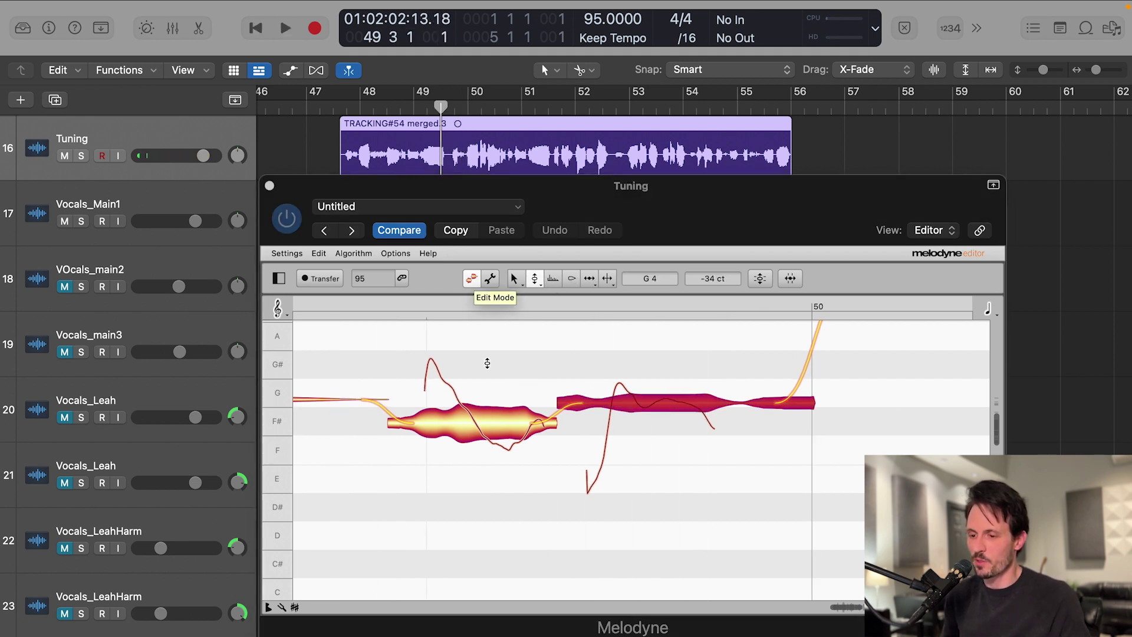
click(513, 364)
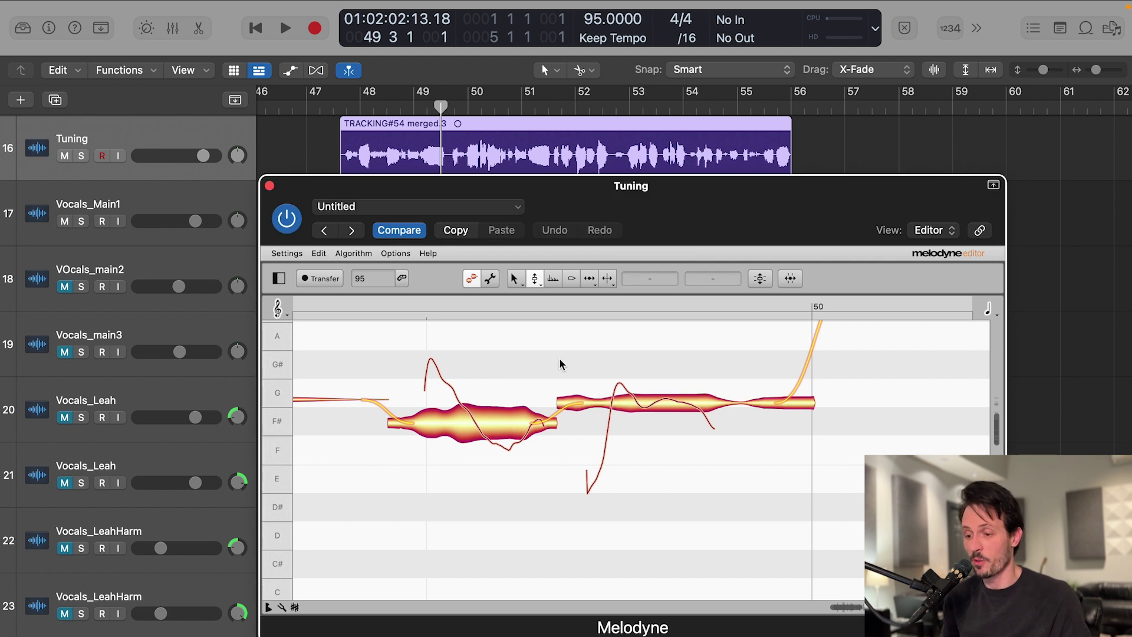
key(space)
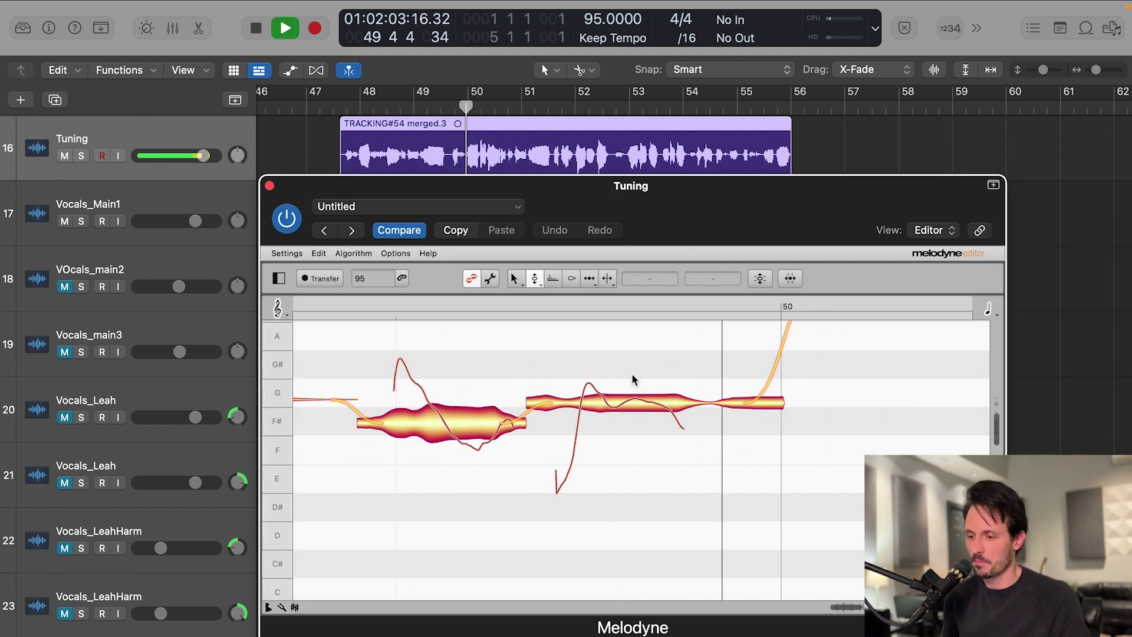
key(space)
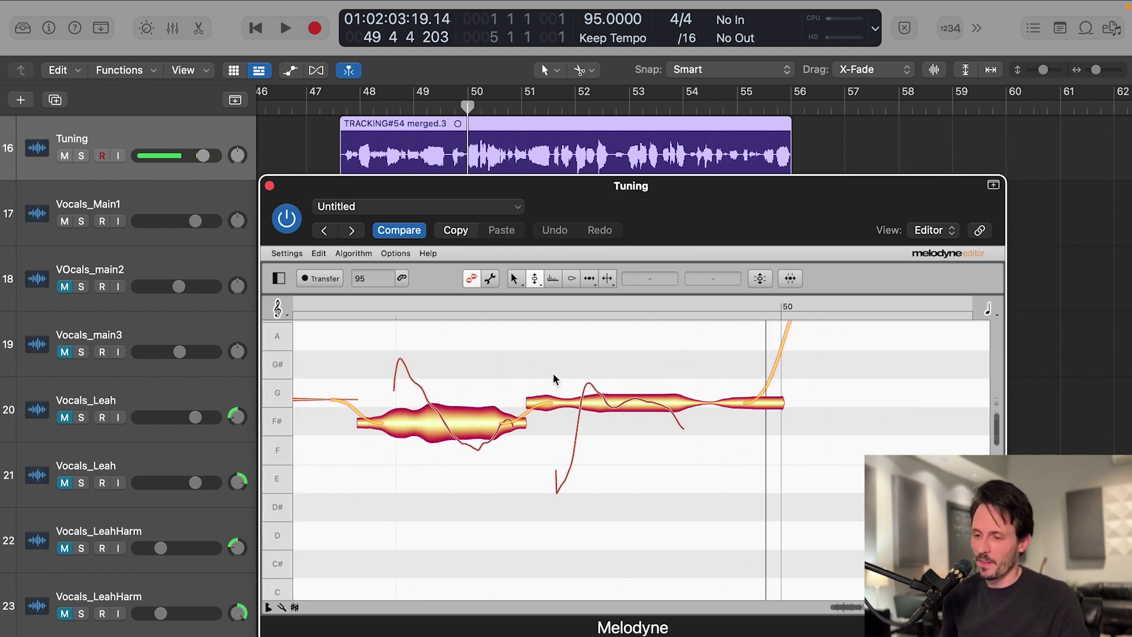
Step: Try the last note before bar 50 at the exact centre of G and clear its selection
drag(630, 404, 640, 429)
click(633, 406)
key(super+z)
scroll(640, 370, left, 4)
scroll(641, 368, right, 3)
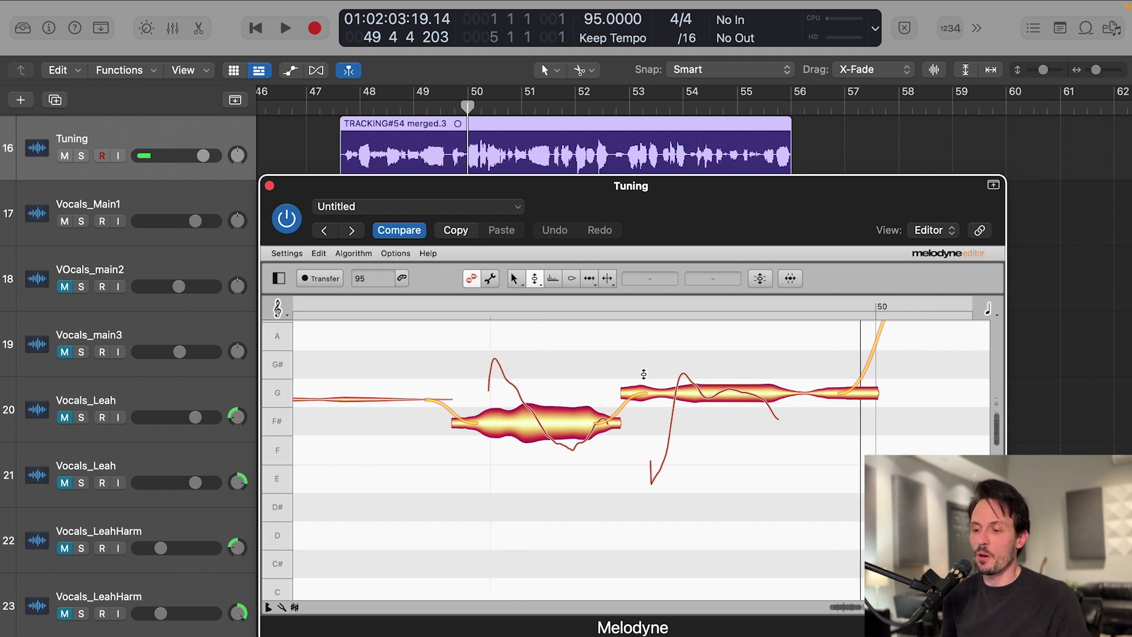
scroll(600, 327, right, 2)
click(717, 401)
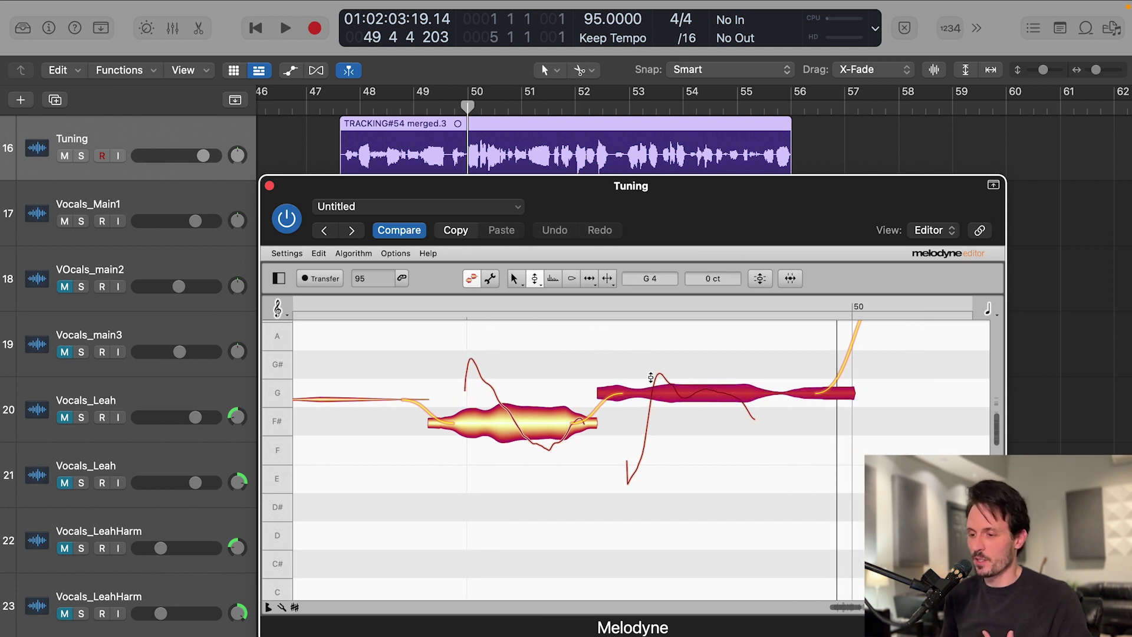
click(629, 337)
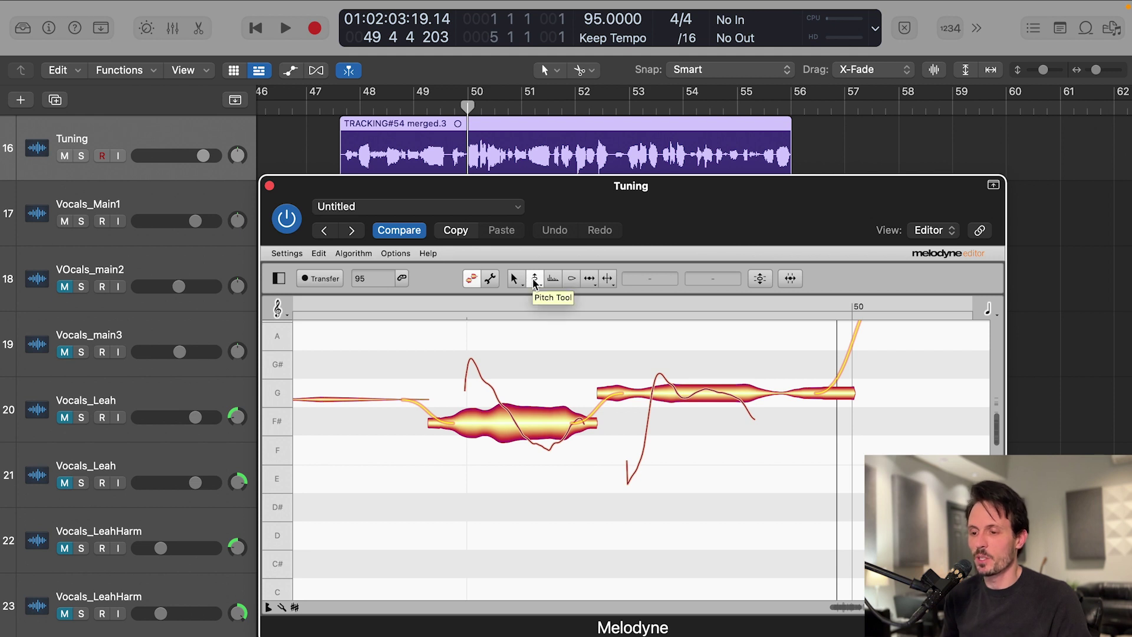
Step: Move the last note before bar 50 down to F# with the Pitch Tool and clear the selection
drag(697, 392, 698, 413)
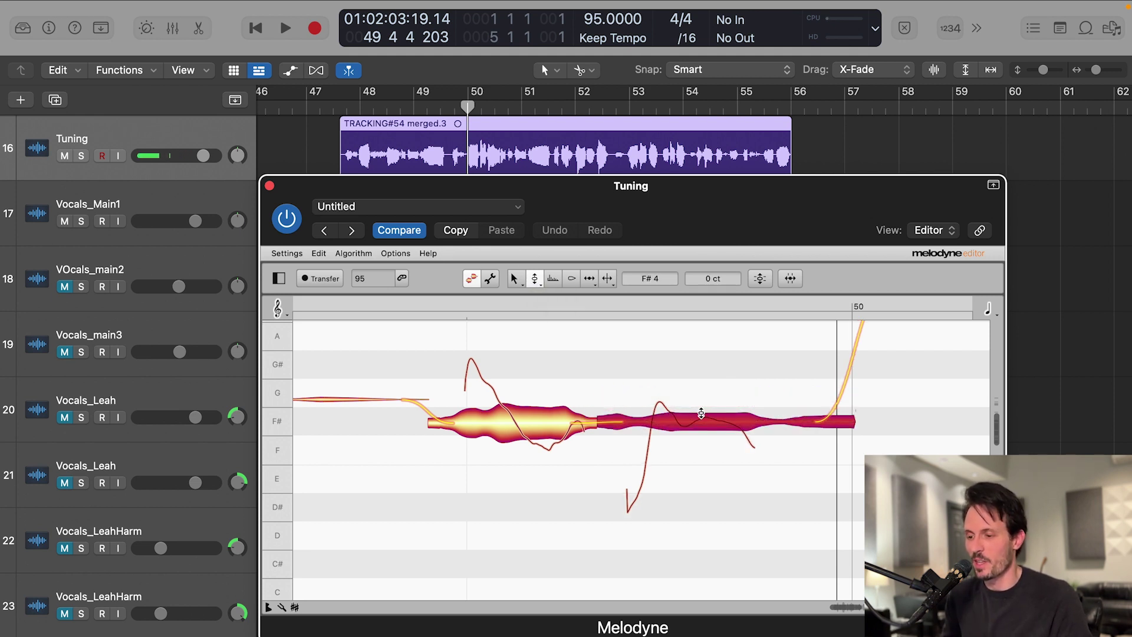
click(456, 109)
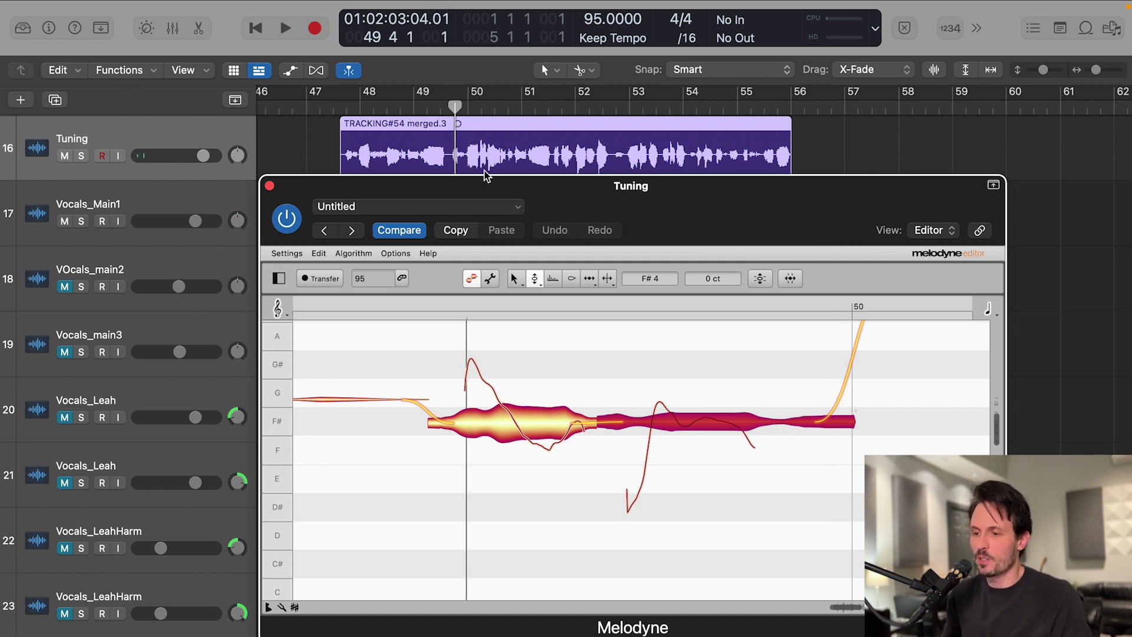
click(483, 171)
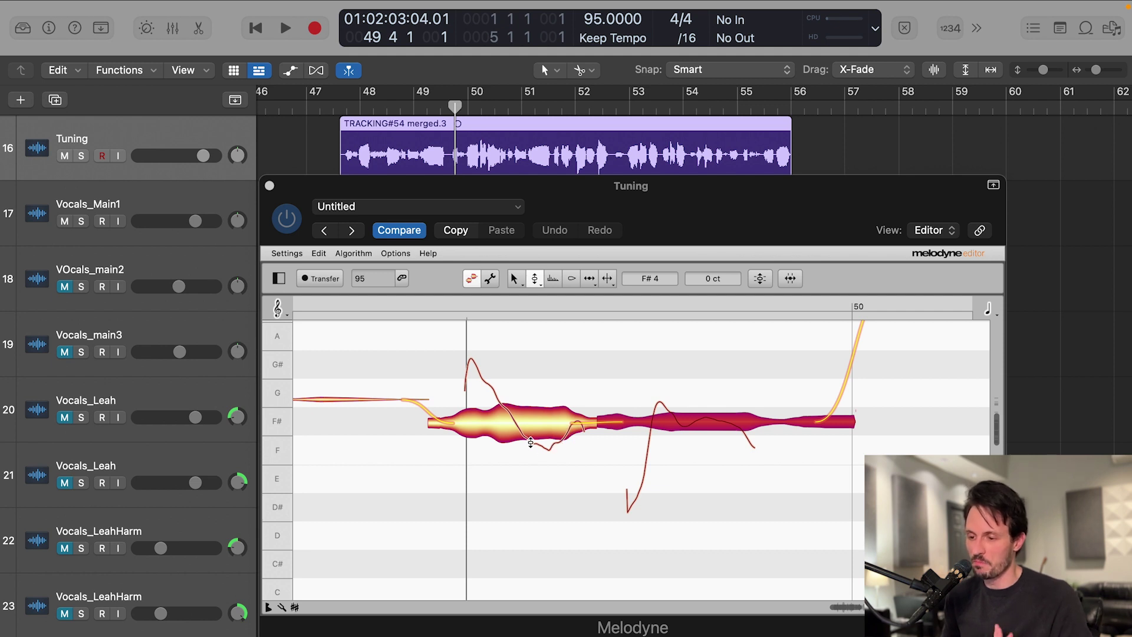
click(569, 371)
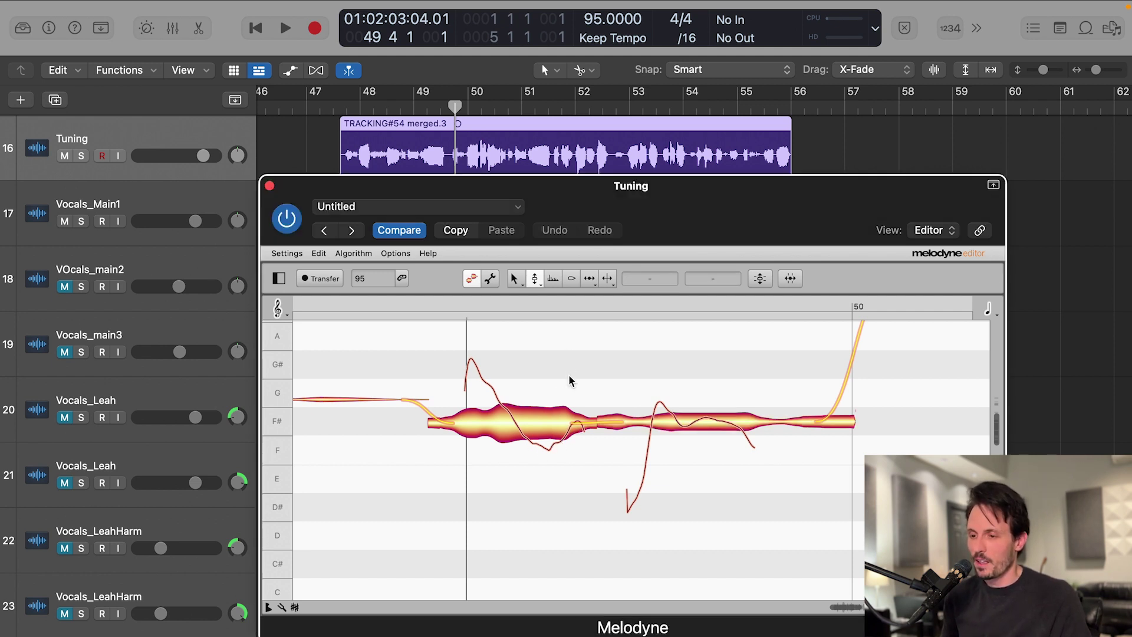
Step: Play back the phrase from bar 49 beat 3 into bar 50
click(441, 108)
key(space)
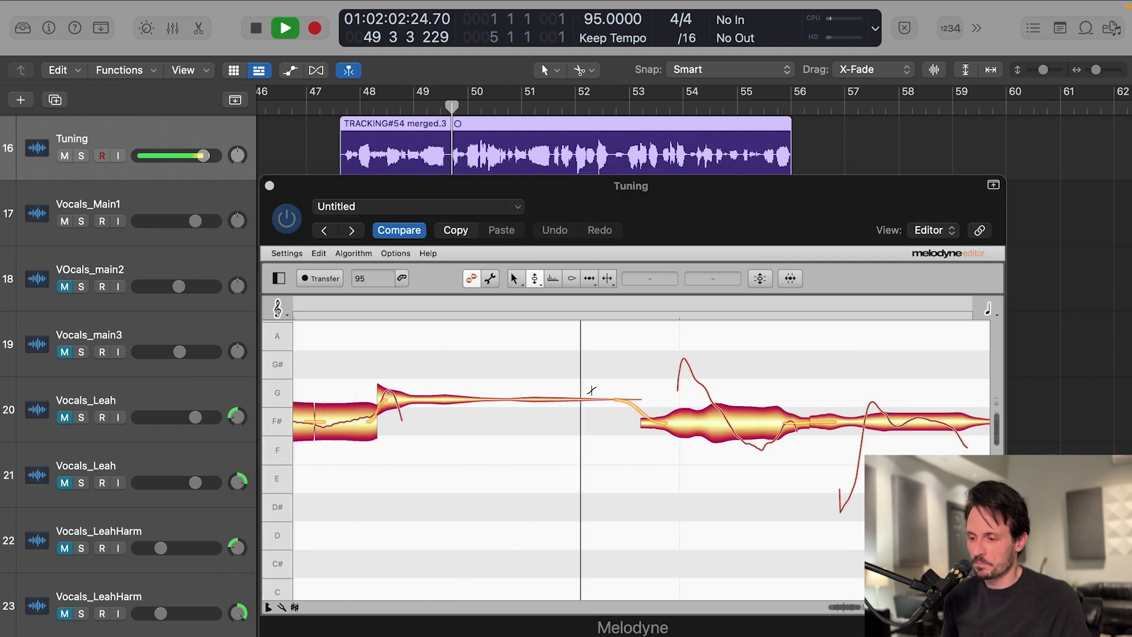
key(space)
click(538, 390)
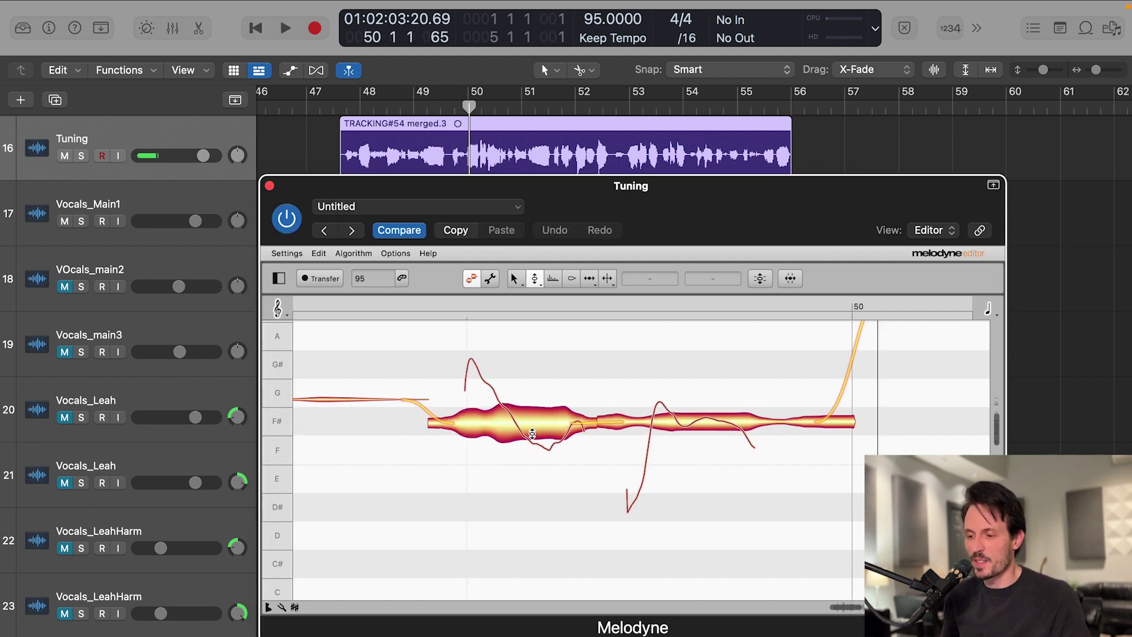
Step: Split the sliding F# note around bar 49 beat 4 at three points with the Note Separation Tool
click(607, 277)
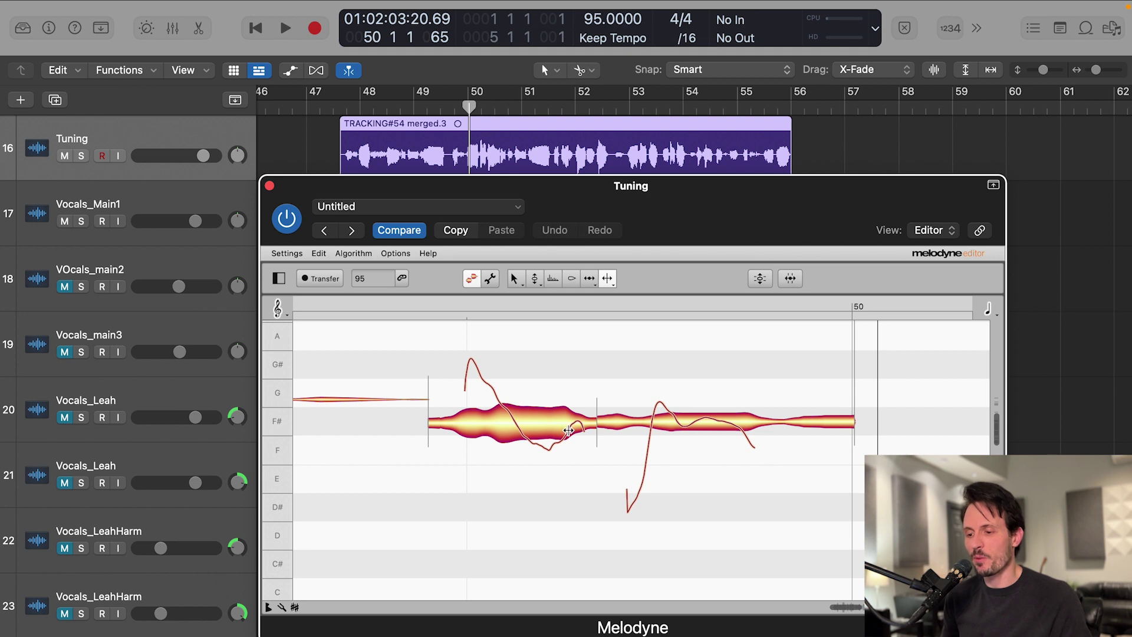
double_click(520, 428)
double_click(565, 442)
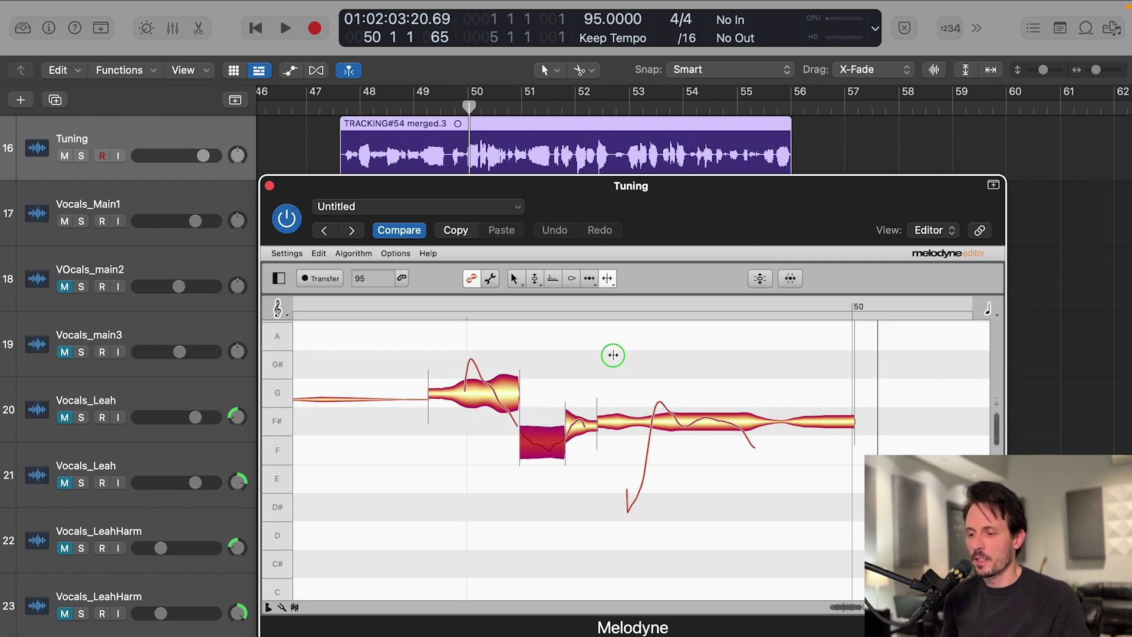
double_click(497, 400)
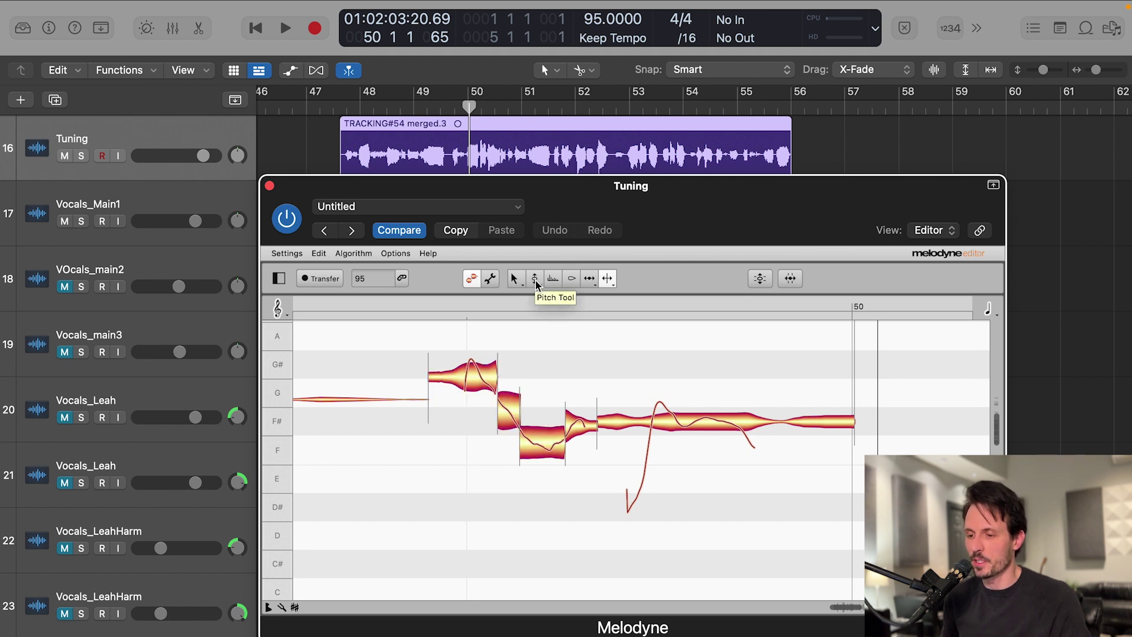
Step: Select the last three segments of the split sliding note and raise their pitch together with the cents value
click(535, 280)
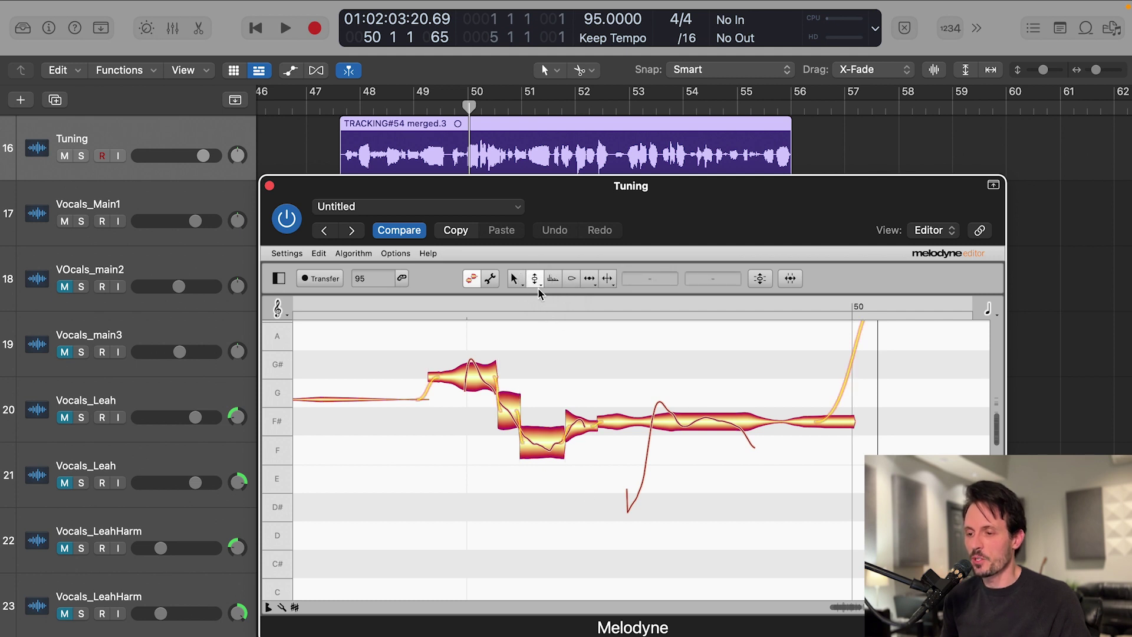
click(607, 279)
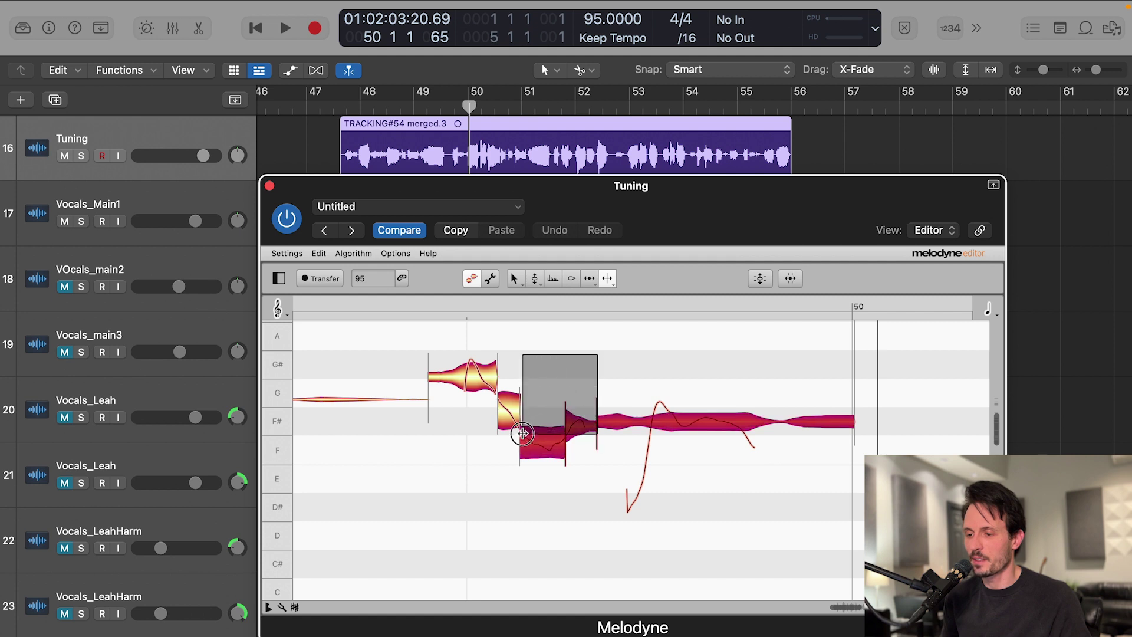
drag(583, 378, 506, 436)
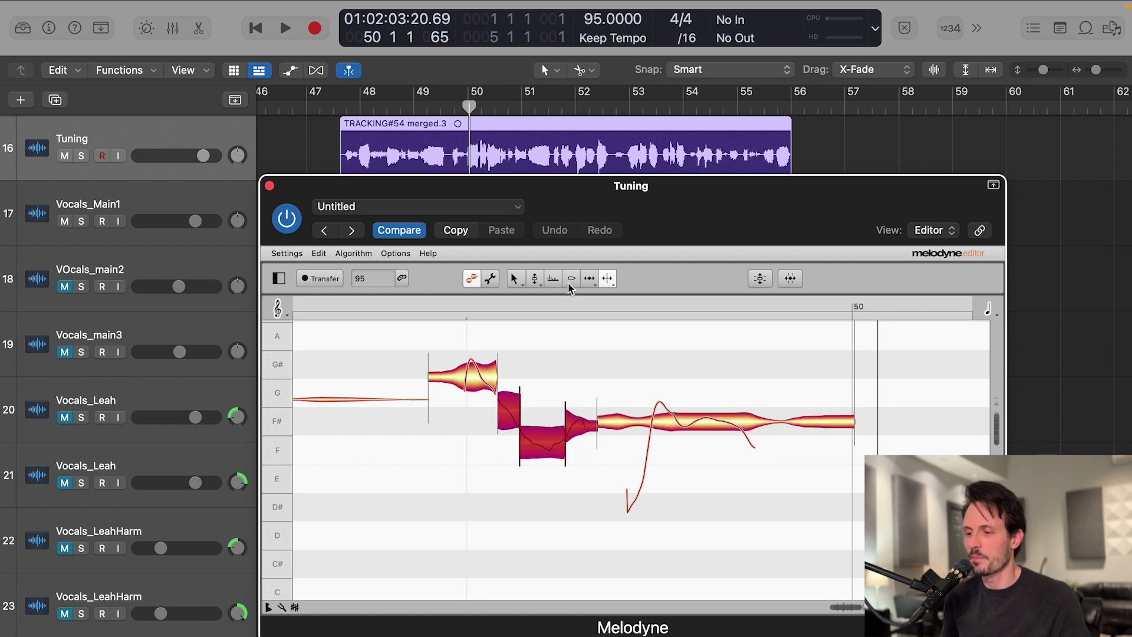
click(535, 280)
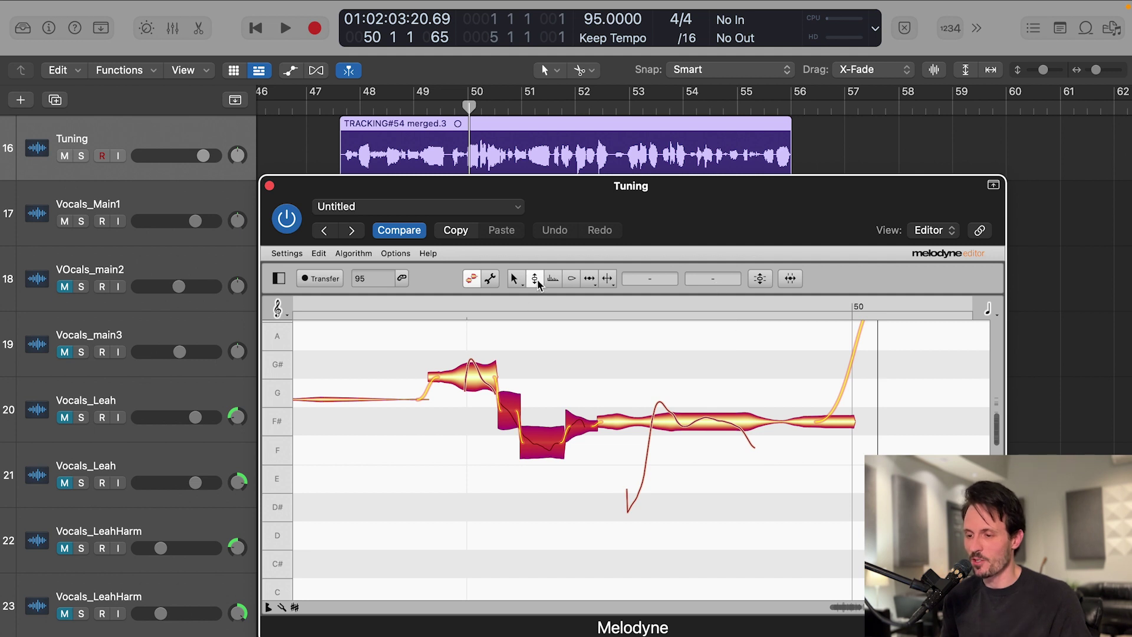
drag(582, 375, 507, 452)
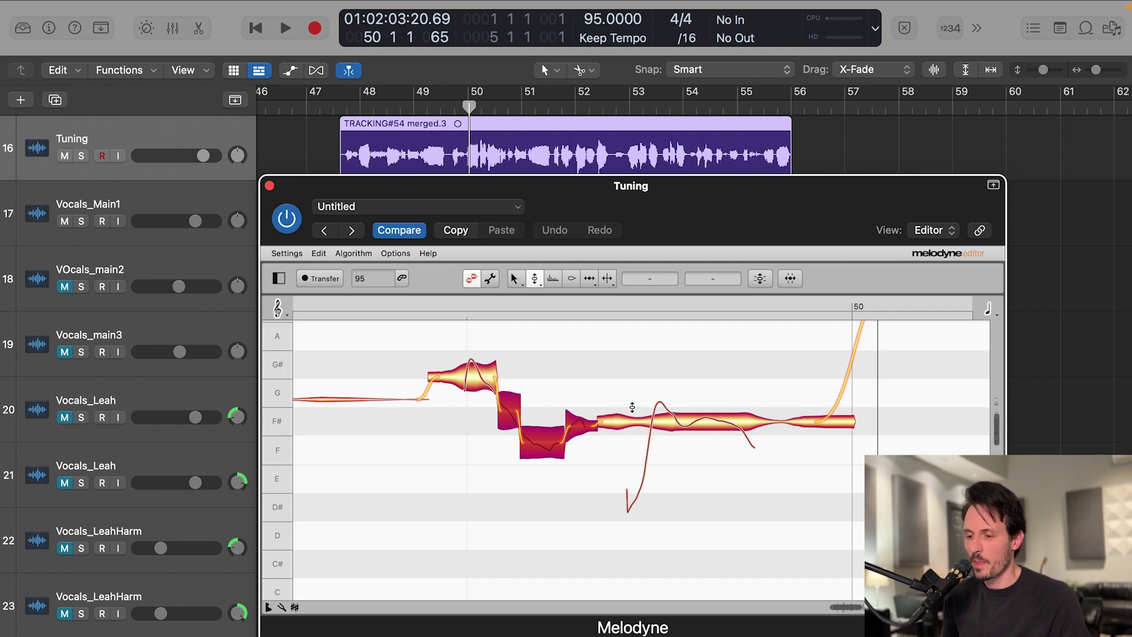
drag(719, 285, 718, 248)
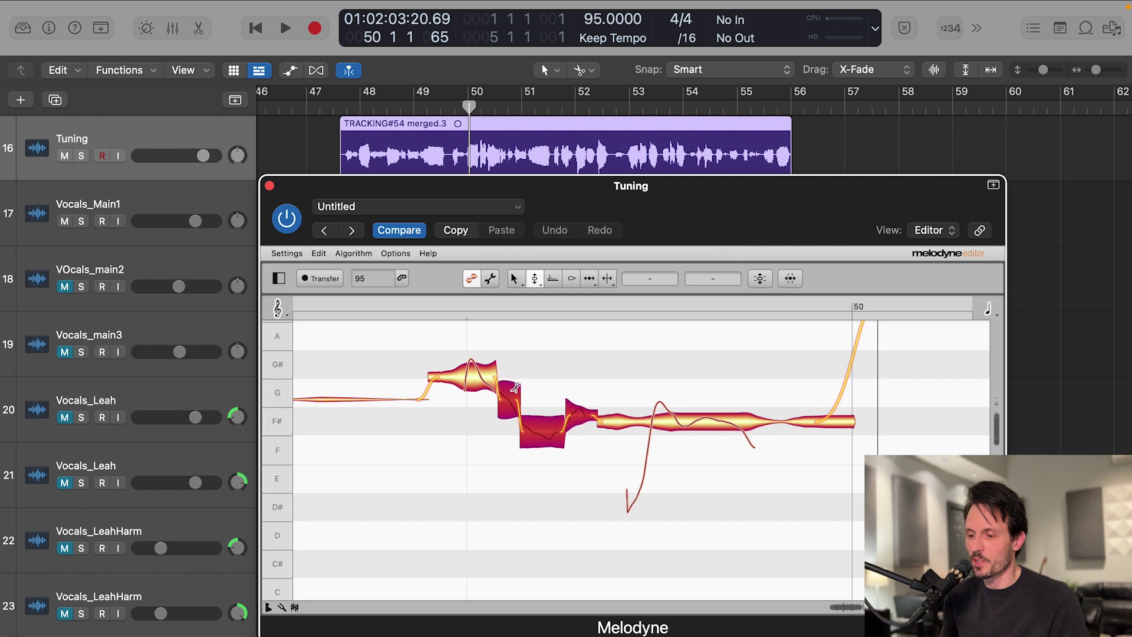
Step: Raise the last two segments of the sliding note slightly, then snap the dipping segment to F# and clear the selection
click(533, 384)
click(512, 401)
drag(543, 392, 590, 429)
click(631, 368)
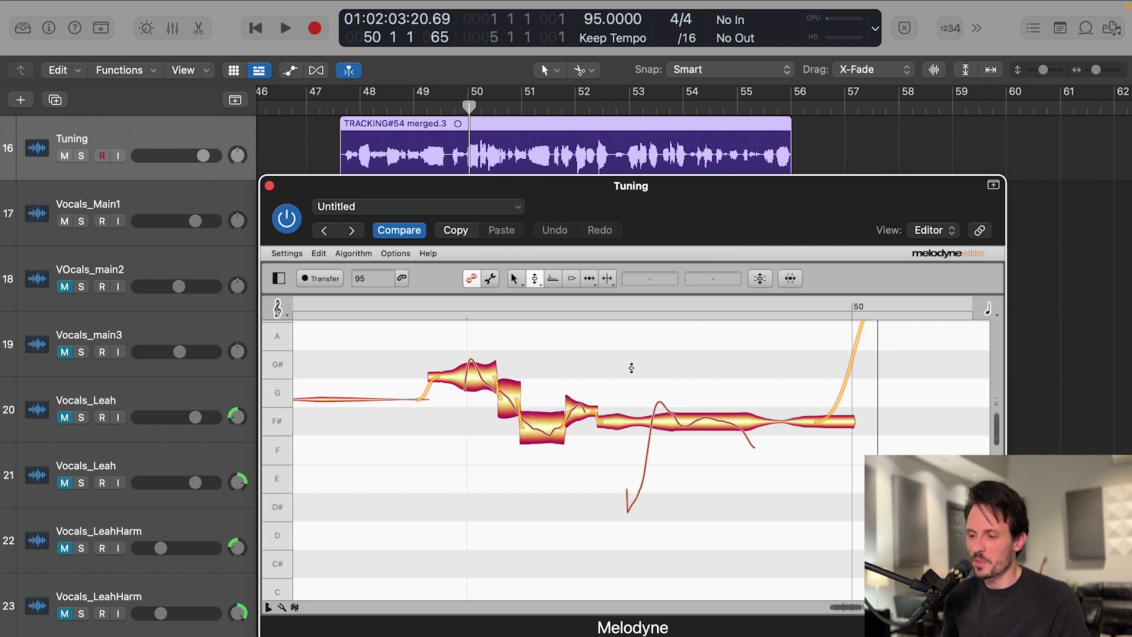
double_click(540, 432)
click(589, 372)
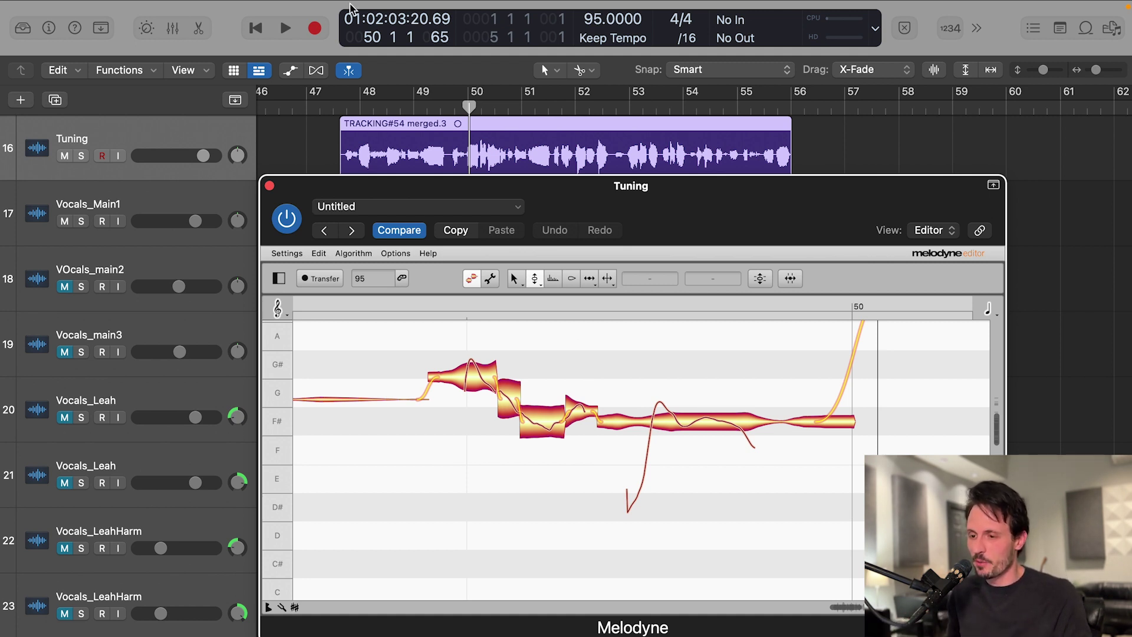
Step: Replay the sliding phrase around bar 49 beats 3 and 4 several times
click(448, 110)
key(space)
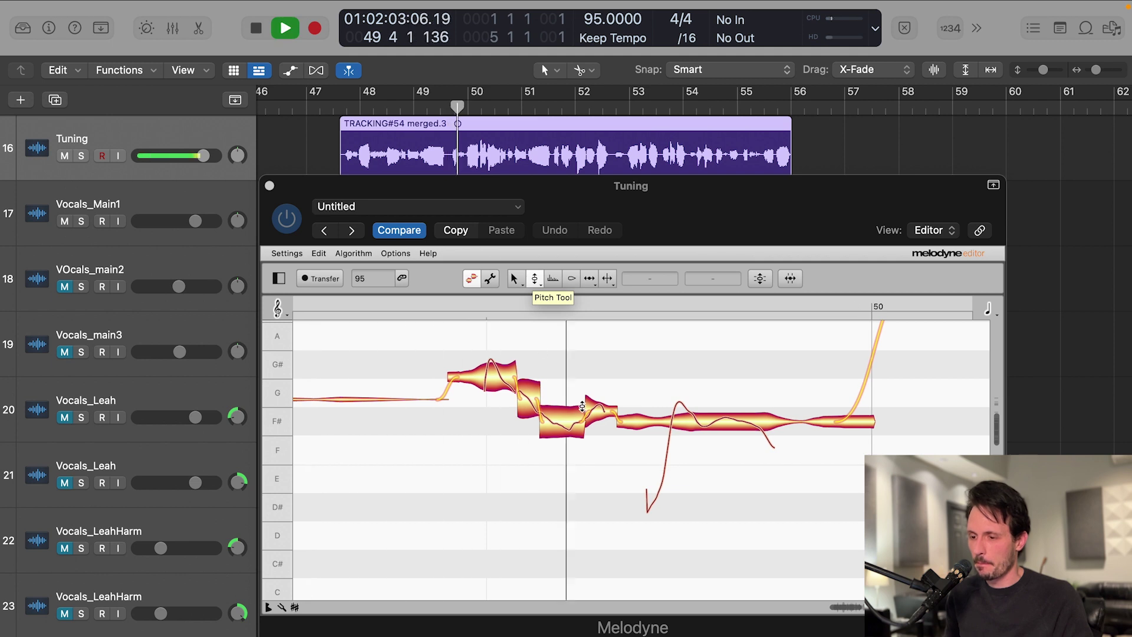
key(space)
click(453, 111)
key(space)
key(space)
click(435, 111)
key(space)
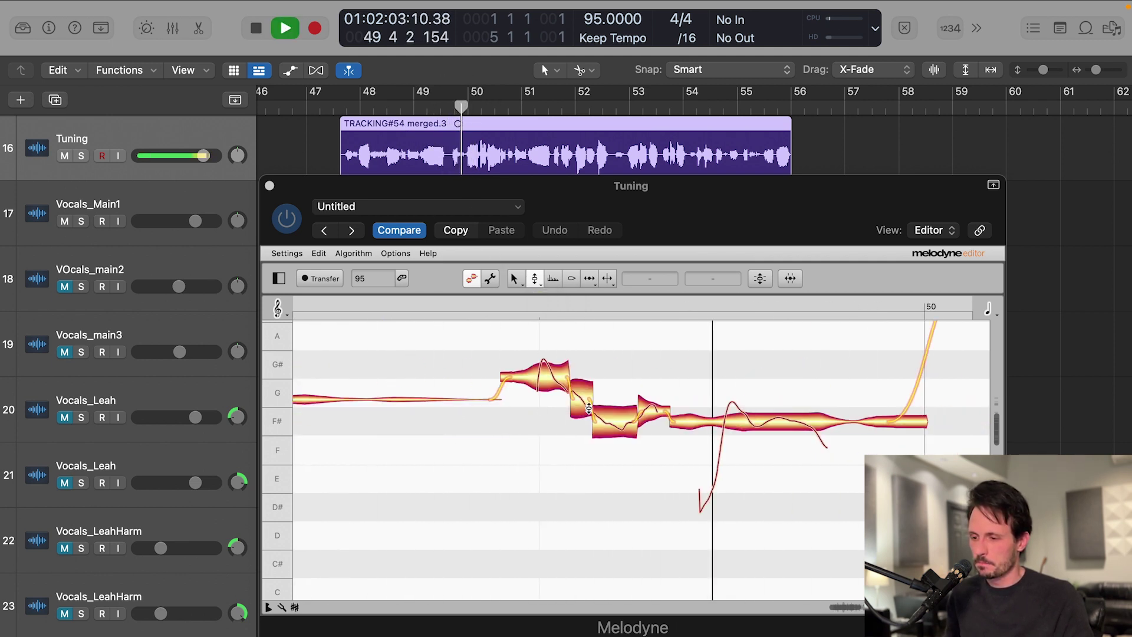
key(space)
Step: Select the first two segments of the sliding note and lower their pitch slightly with the cents value
click(532, 374)
drag(491, 340, 442, 400)
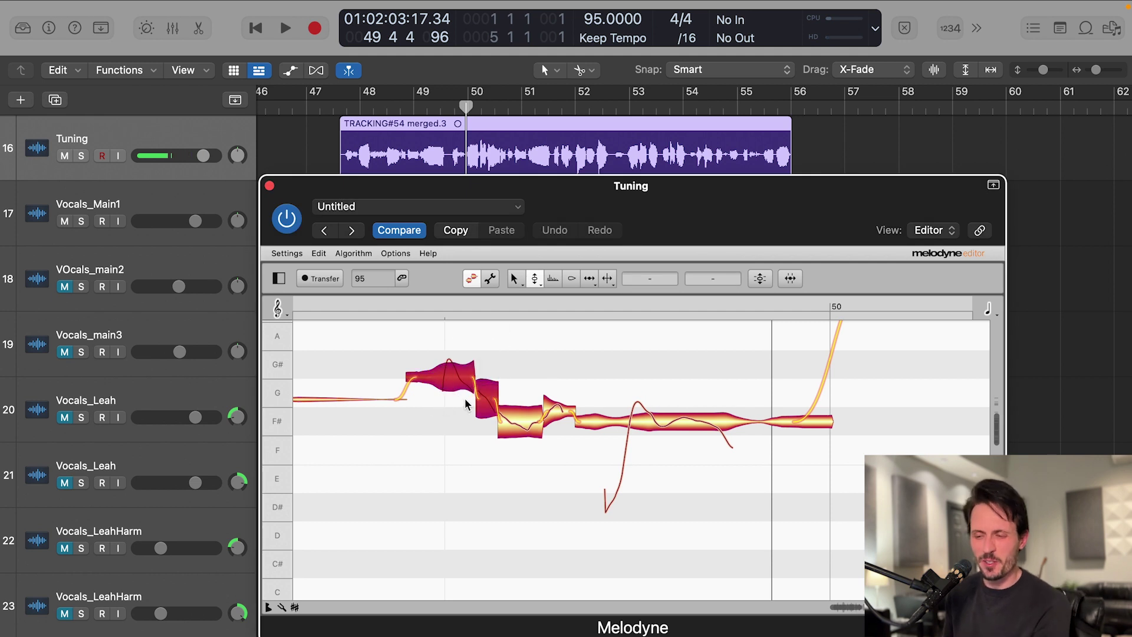
drag(445, 328, 496, 392)
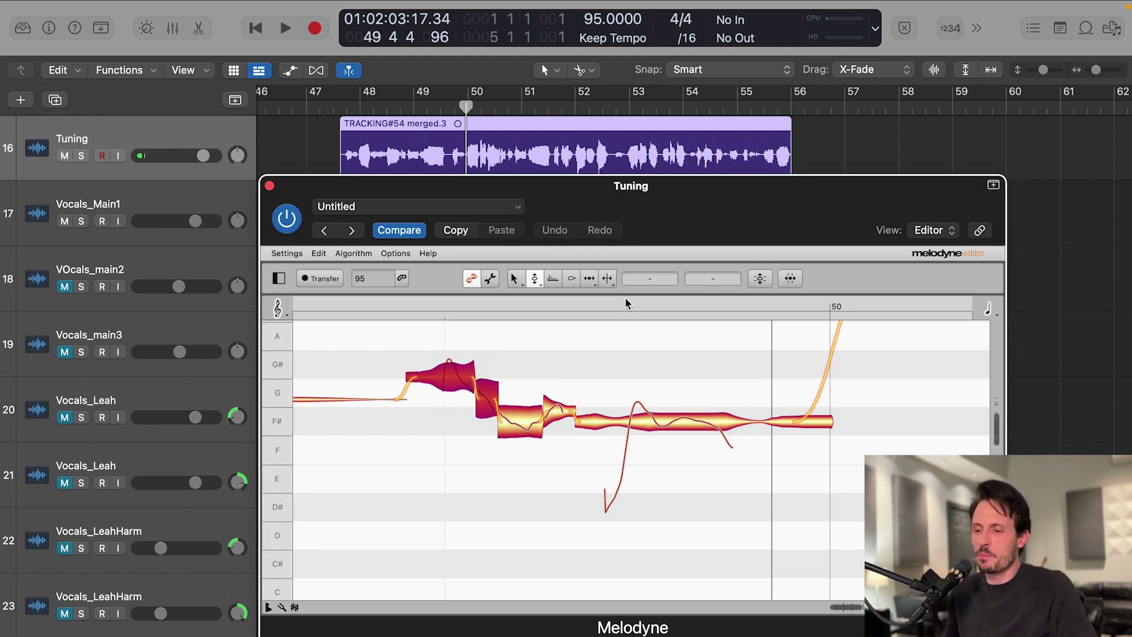
drag(712, 279, 710, 303)
Step: Move the separation after the second segment slightly earlier and split the dipping segment near its middle with the Note Separation Tool
click(607, 278)
click(541, 353)
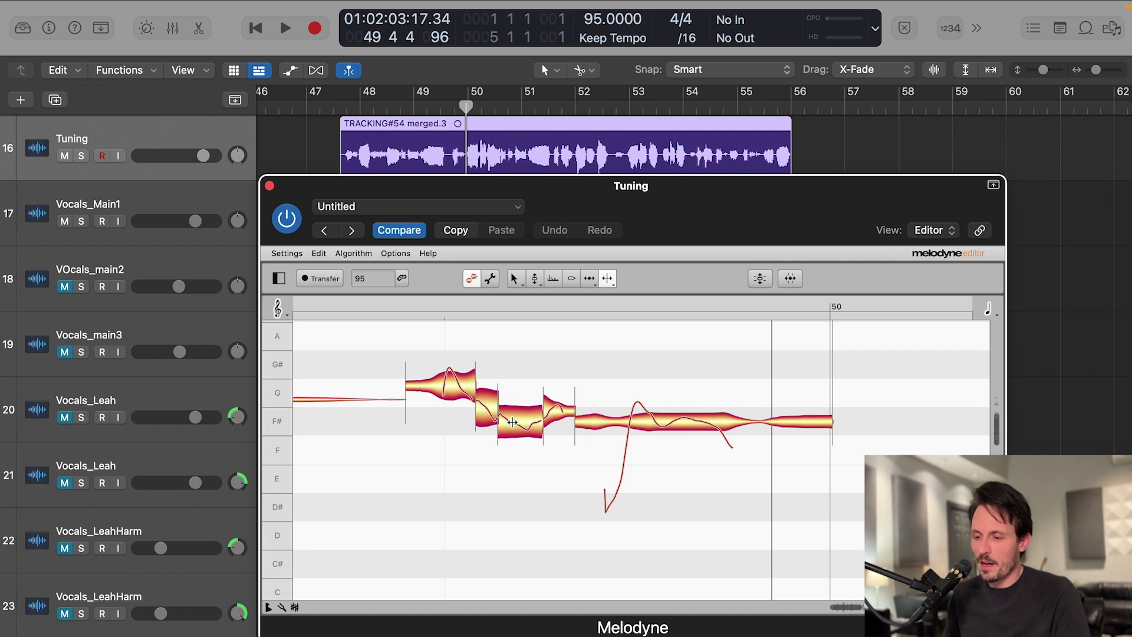
drag(498, 410, 495, 410)
click(505, 429)
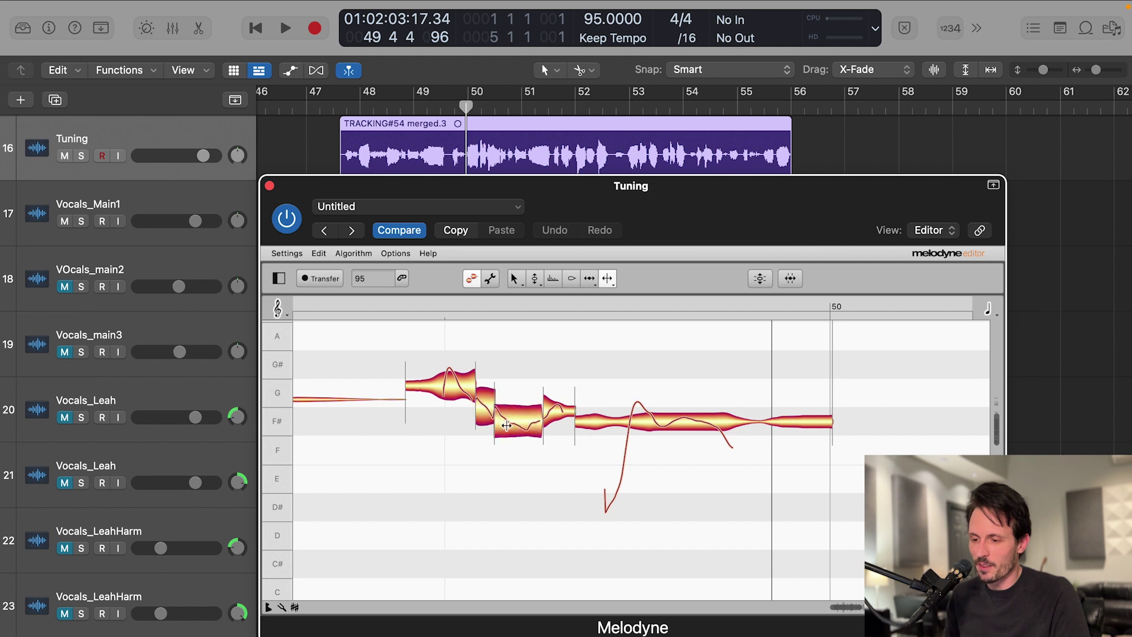
double_click(516, 431)
drag(516, 431, 512, 435)
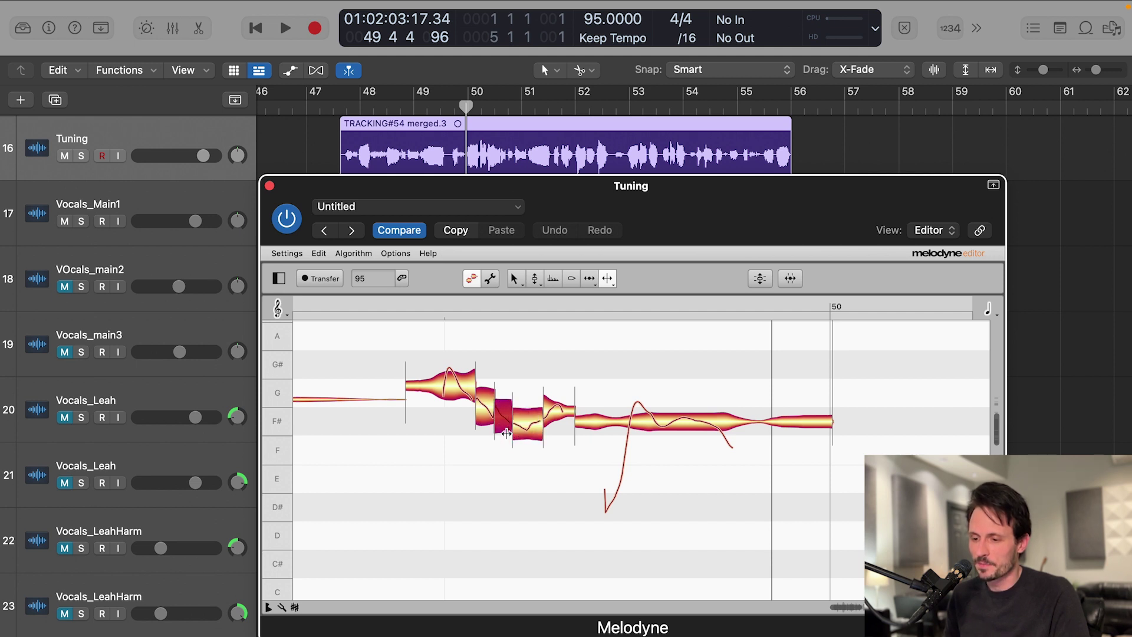
click(557, 367)
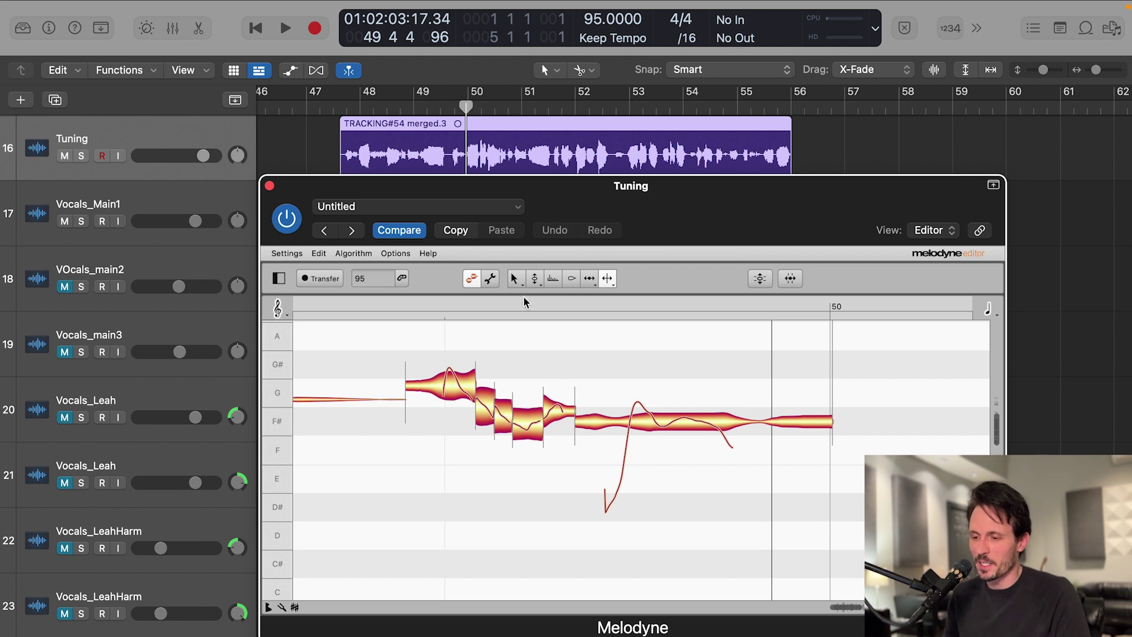
Step: Shift the separation before the rising tail segment earlier, to the low point of the pitch curve
click(527, 429)
drag(525, 431, 528, 432)
click(530, 424)
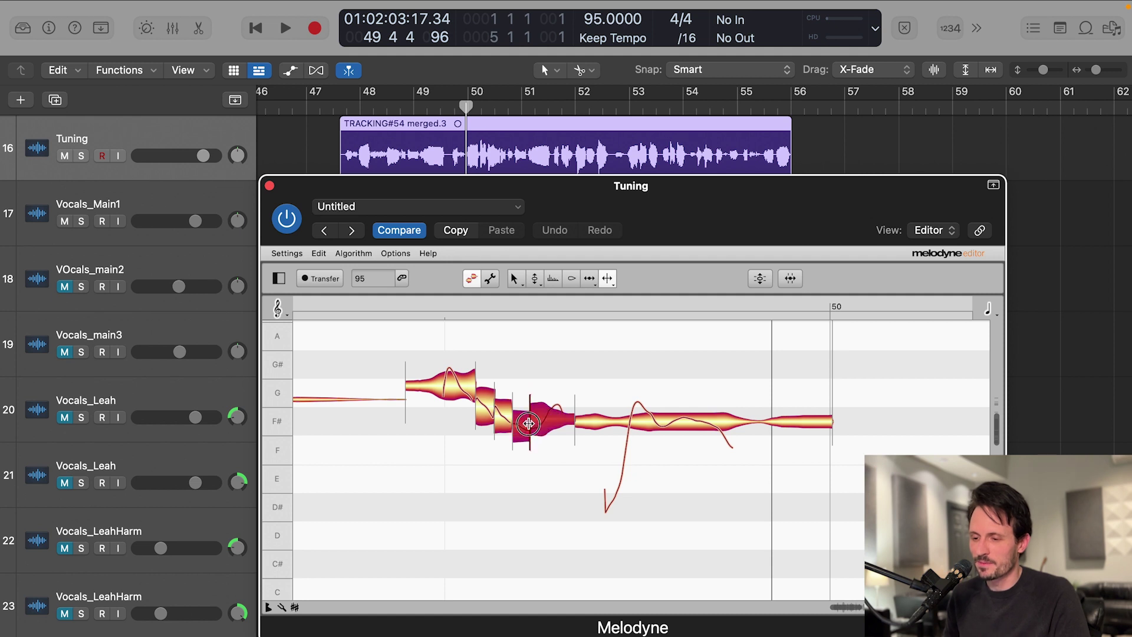
mouse_move(526, 404)
mouse_down()
mouse_move(541, 406)
mouse_move(531, 407)
mouse_up()
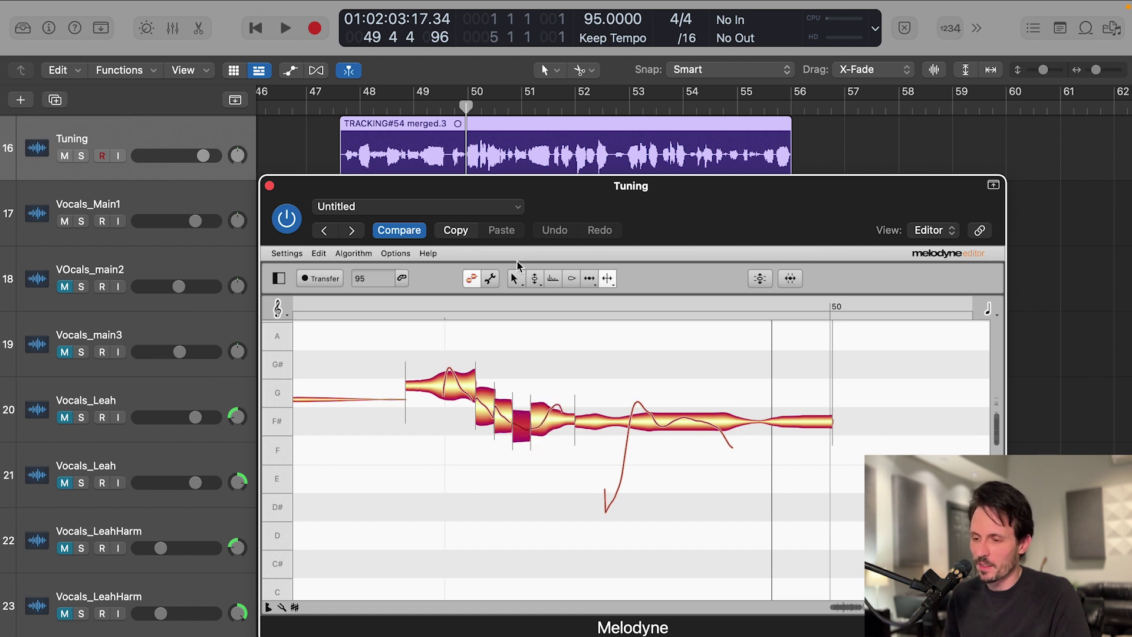
Step: Snap the short dipping segment to F#4 with the Pitch Tool and set the following segment to +24 cents
click(534, 279)
key(space)
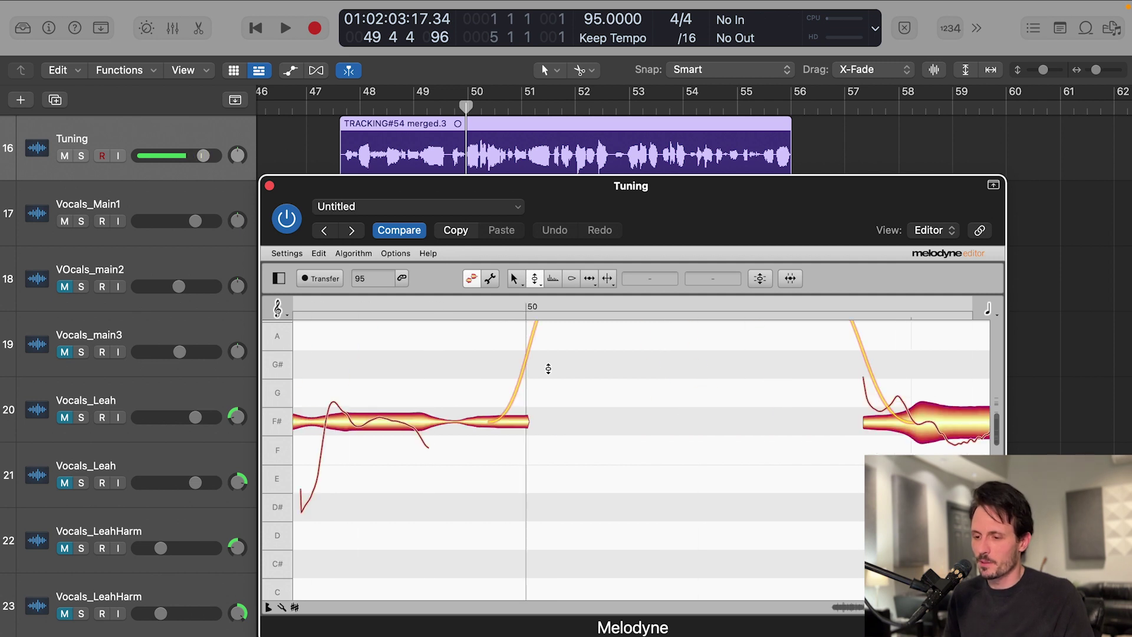
click(453, 107)
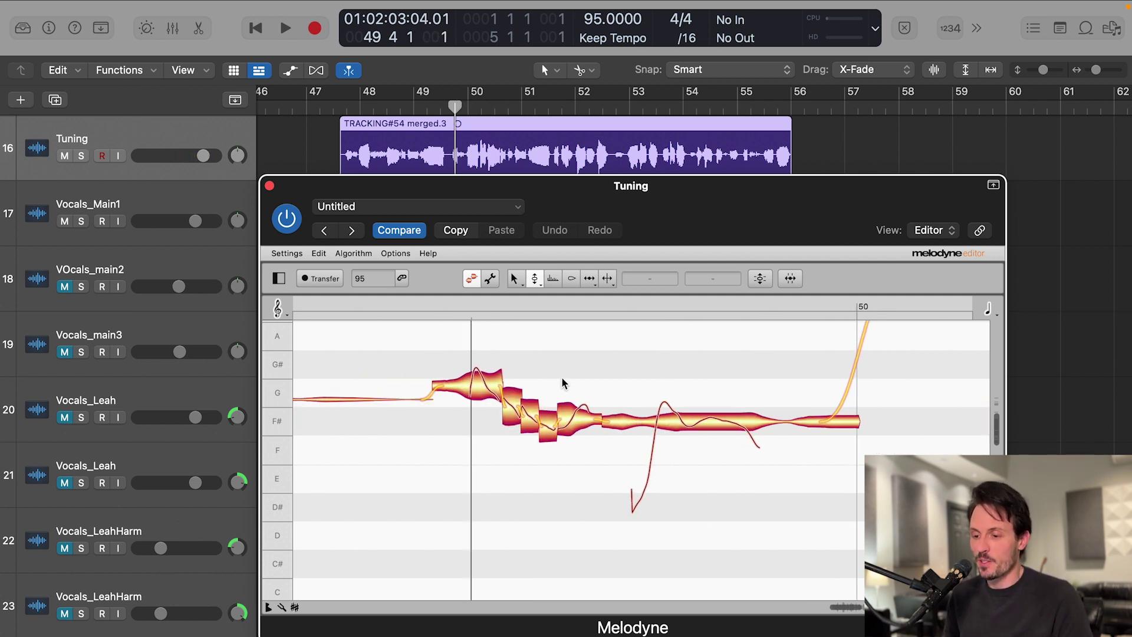
click(551, 435)
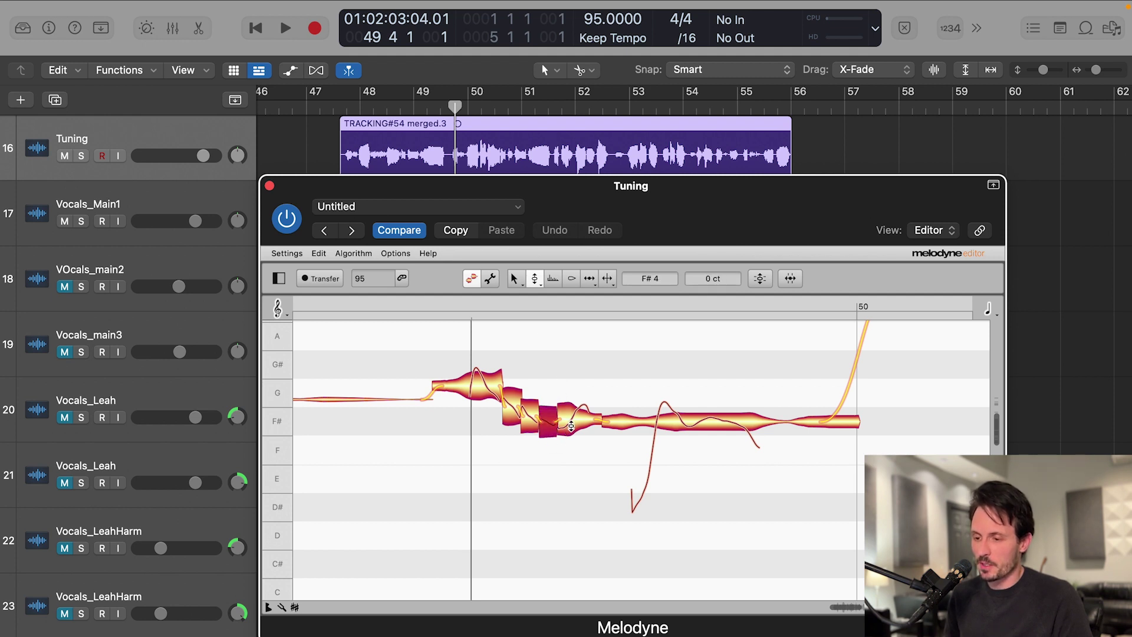
click(571, 426)
drag(719, 282, 723, 268)
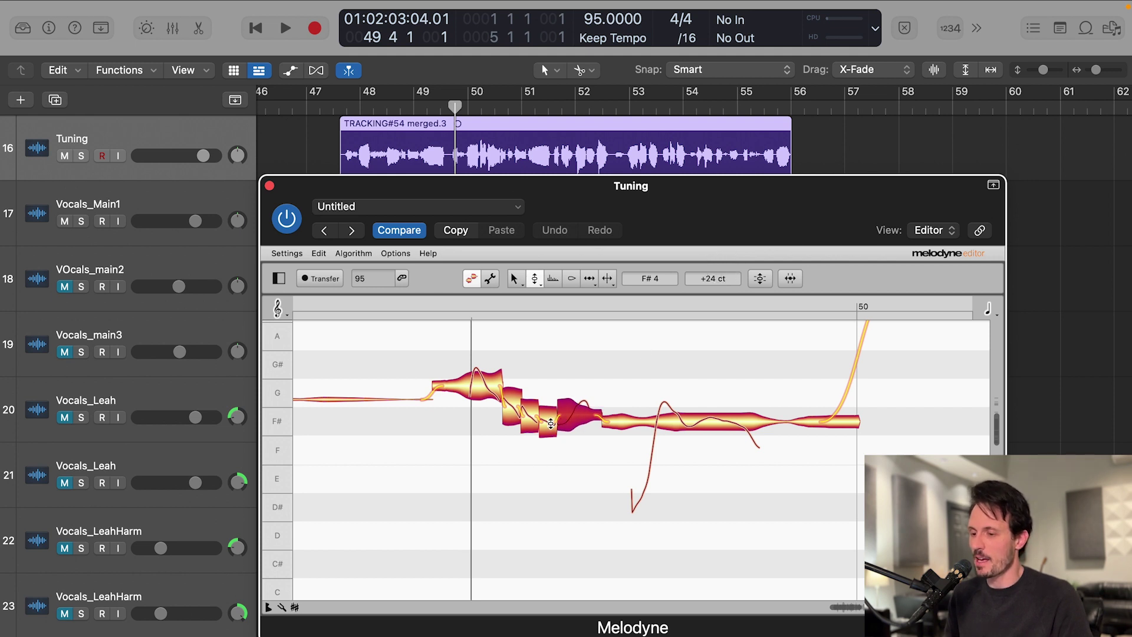
Step: Lower the opening segments of the sliding note slightly in two passes with the cents value, then play the phrase back
drag(531, 435, 479, 353)
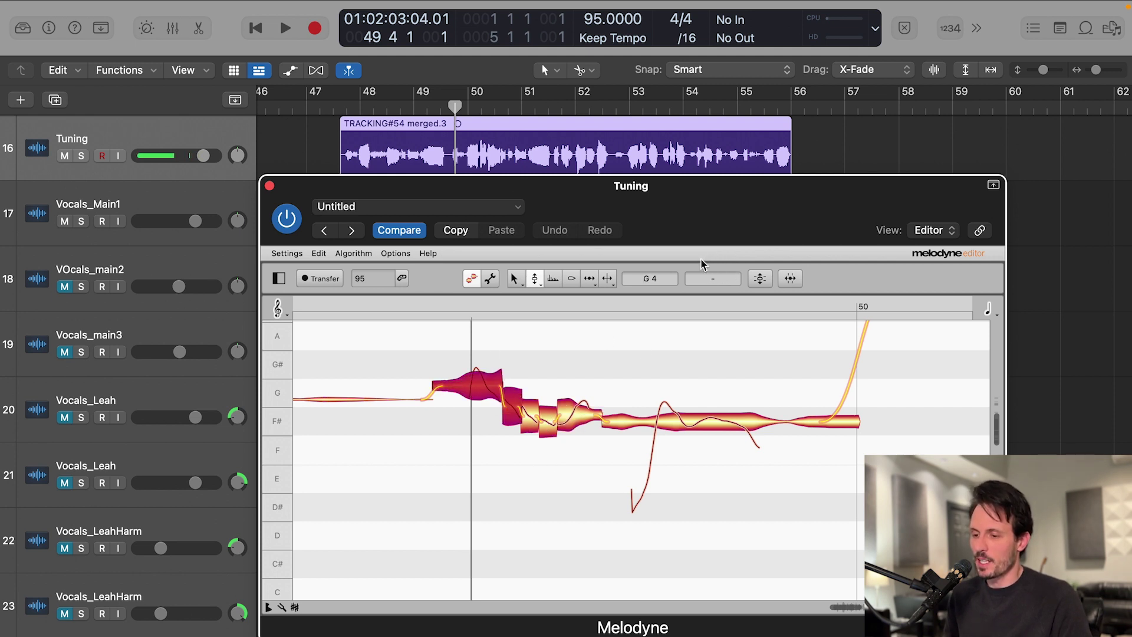
click(489, 405)
drag(720, 280, 724, 285)
drag(515, 360, 481, 397)
drag(709, 278, 708, 284)
click(521, 389)
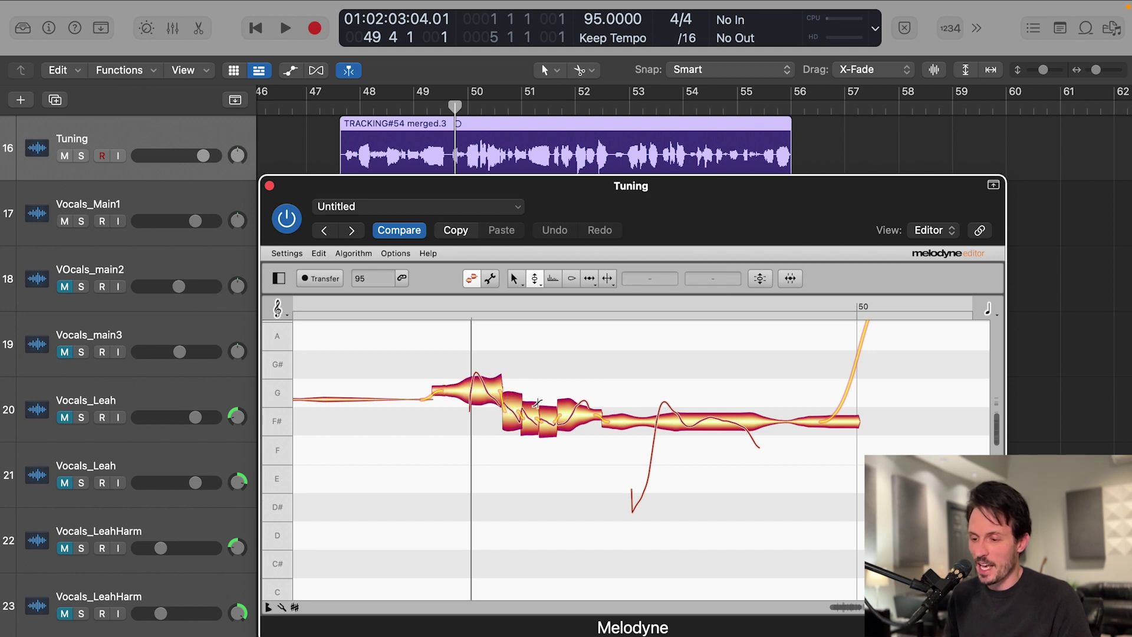
key(space)
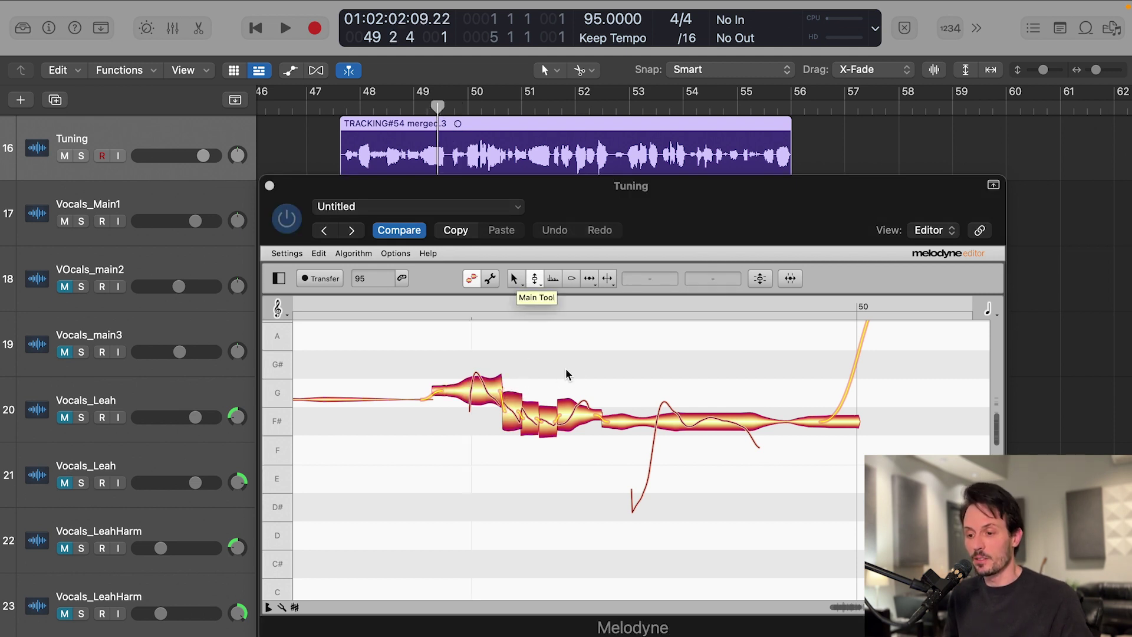
key(space)
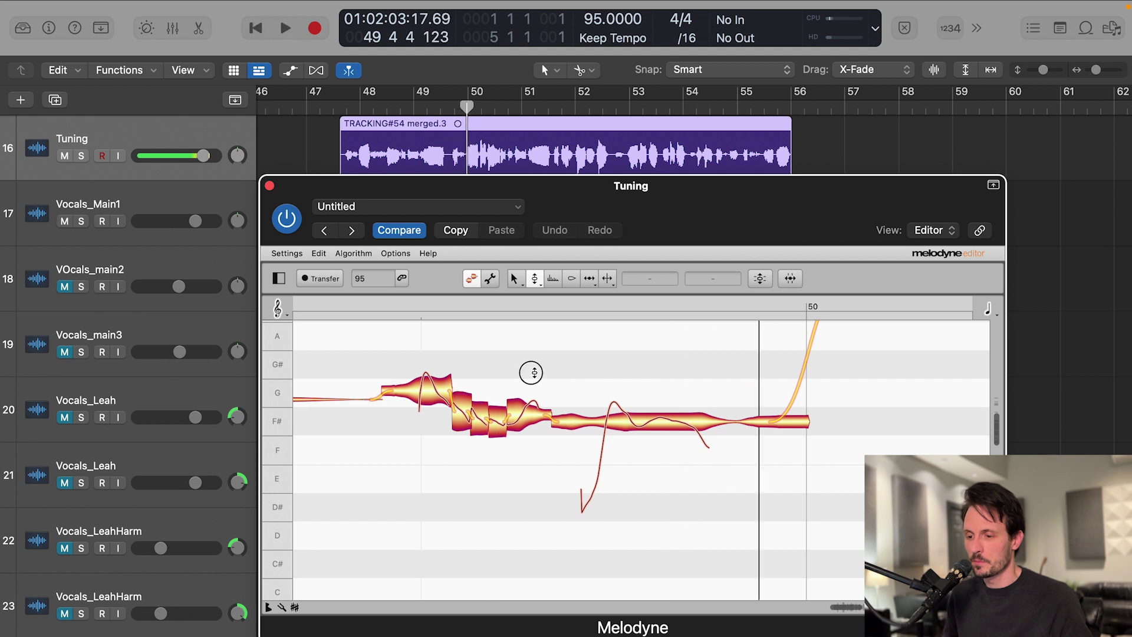
click(535, 280)
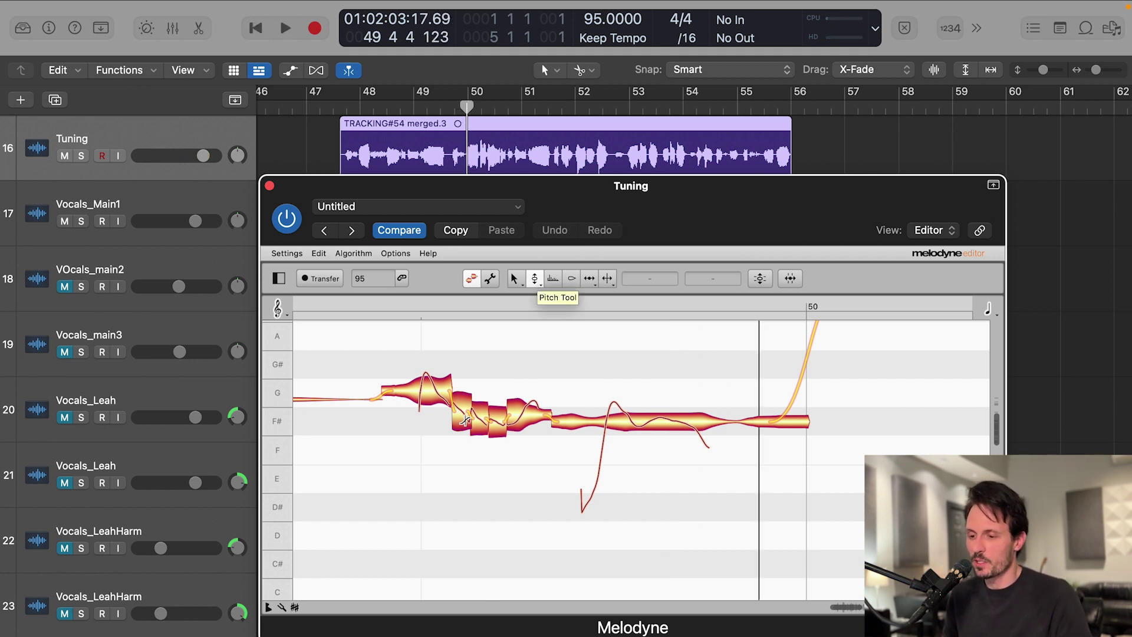
drag(535, 281, 536, 305)
drag(435, 353, 495, 420)
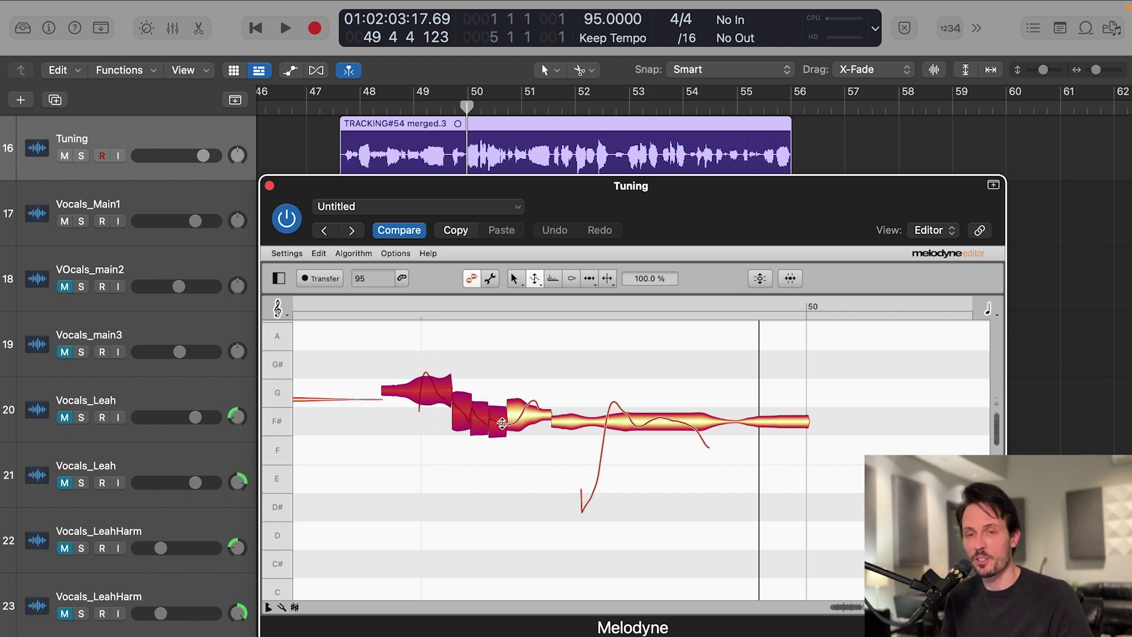
drag(427, 353, 503, 423)
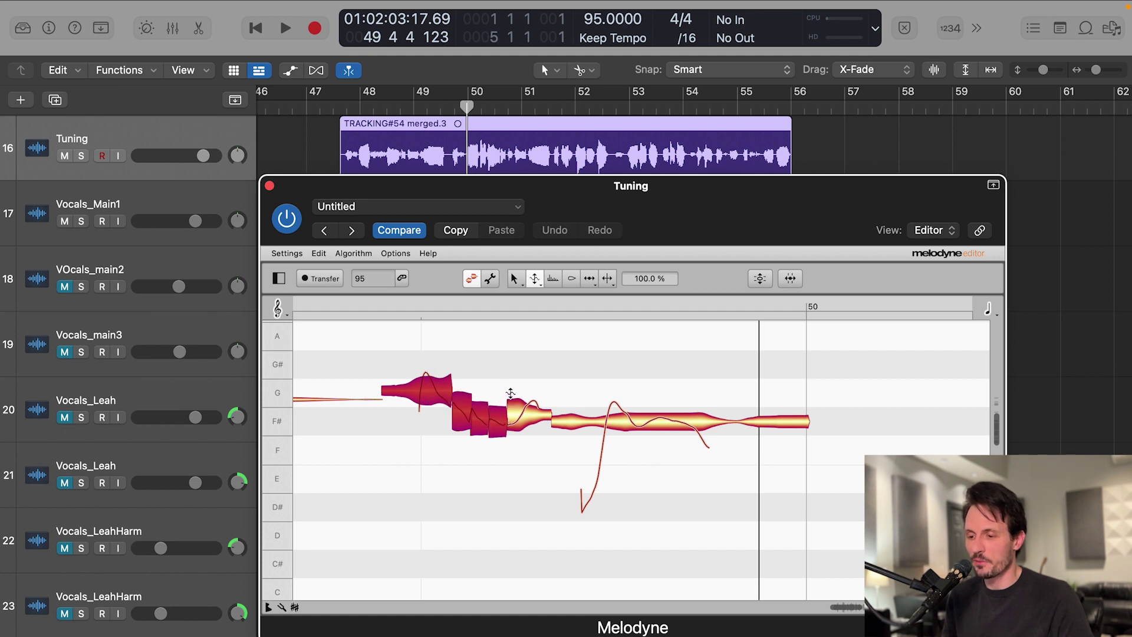
Step: Select the first four segments of the sliding note with the Pitch Tool and smooth the pitch transitions between them
click(531, 284)
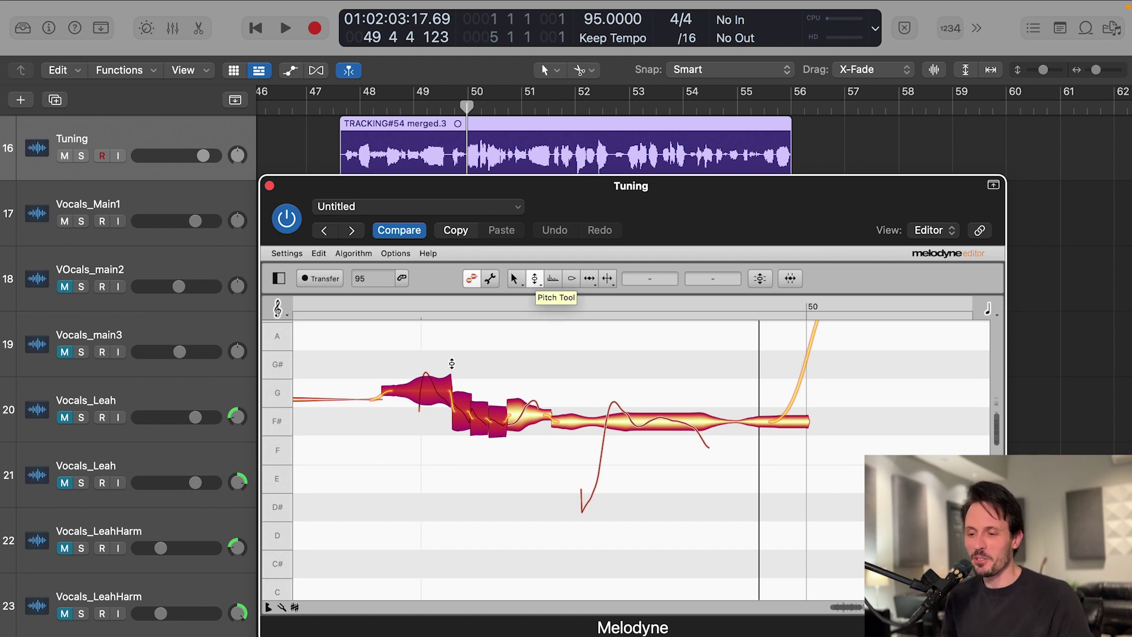
drag(430, 352, 507, 434)
drag(431, 360, 503, 438)
drag(413, 340, 502, 436)
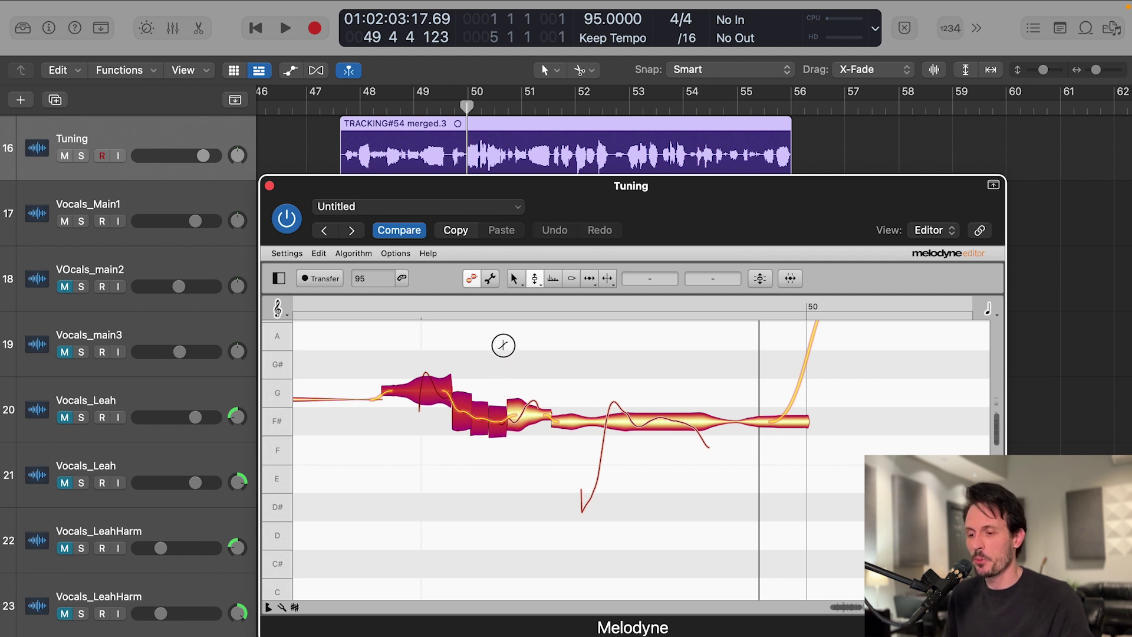
Step: Play back the phrase from bar 49 beat 3 into bar 50
click(441, 107)
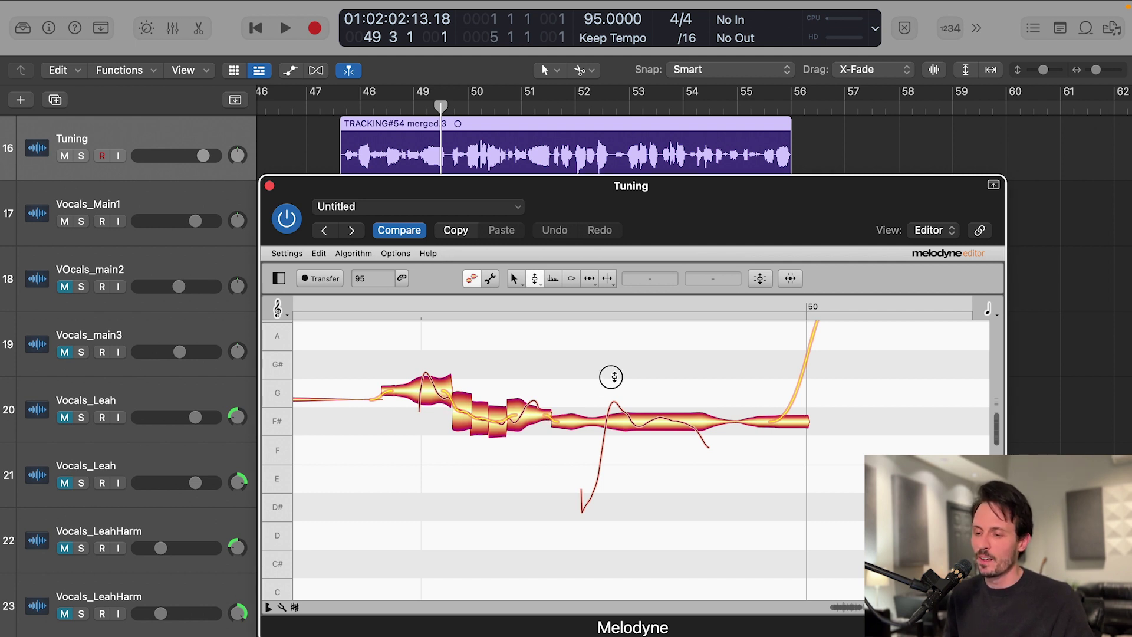
key(space)
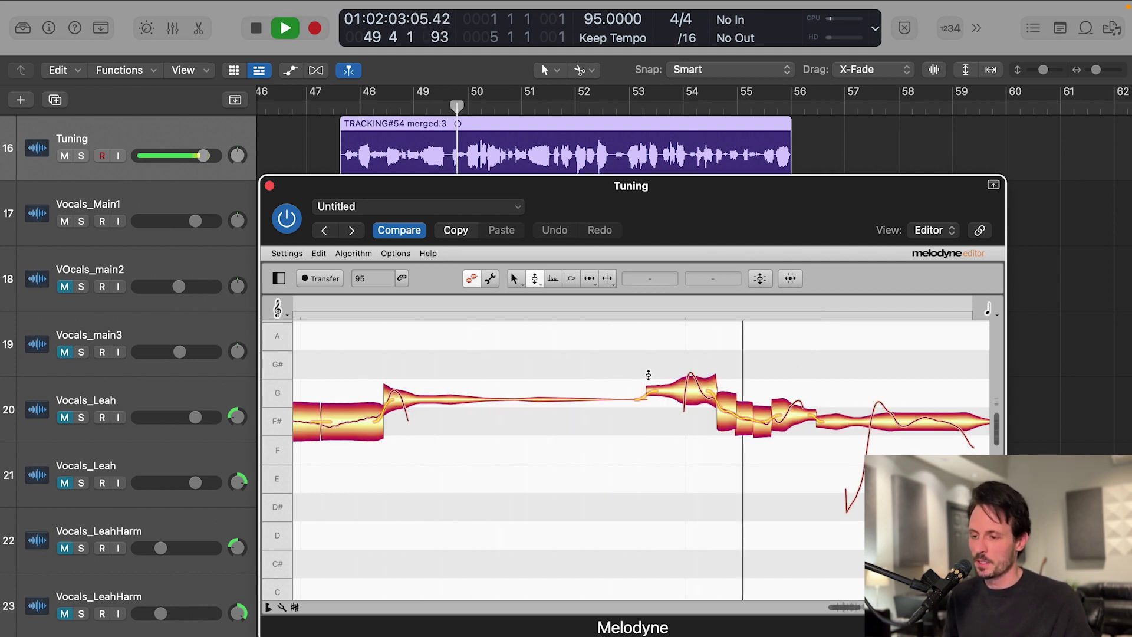
key(space)
Step: Split the long B4 note at bar 50 at four points with the Note Separation Tool
scroll(642, 377, up, 5)
scroll(642, 378, left, 5)
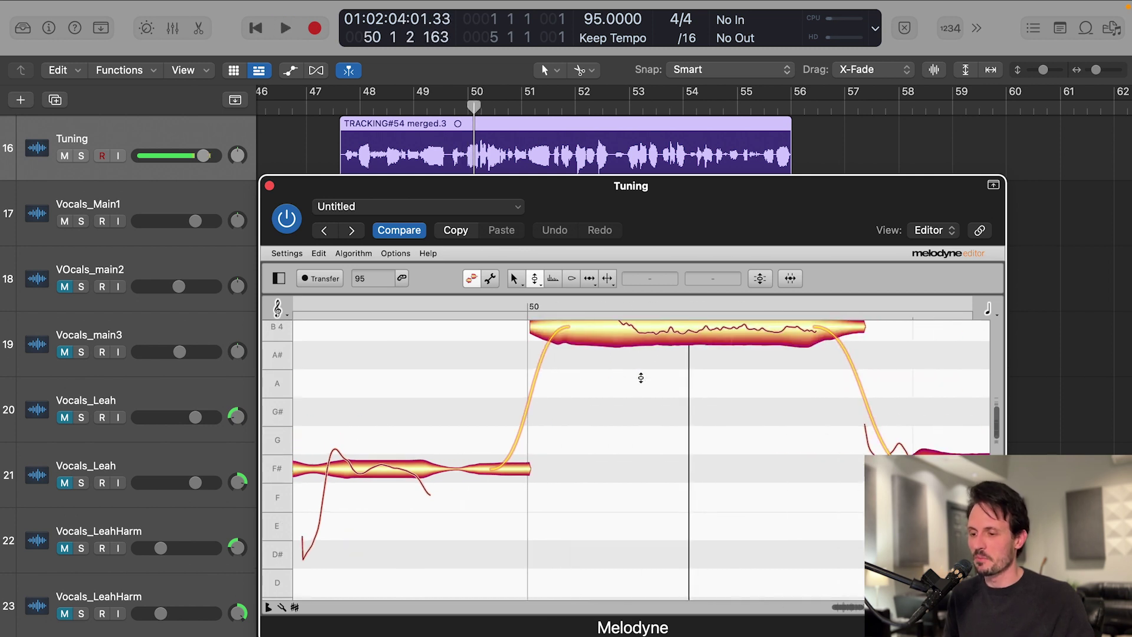
scroll(627, 380, right, 5)
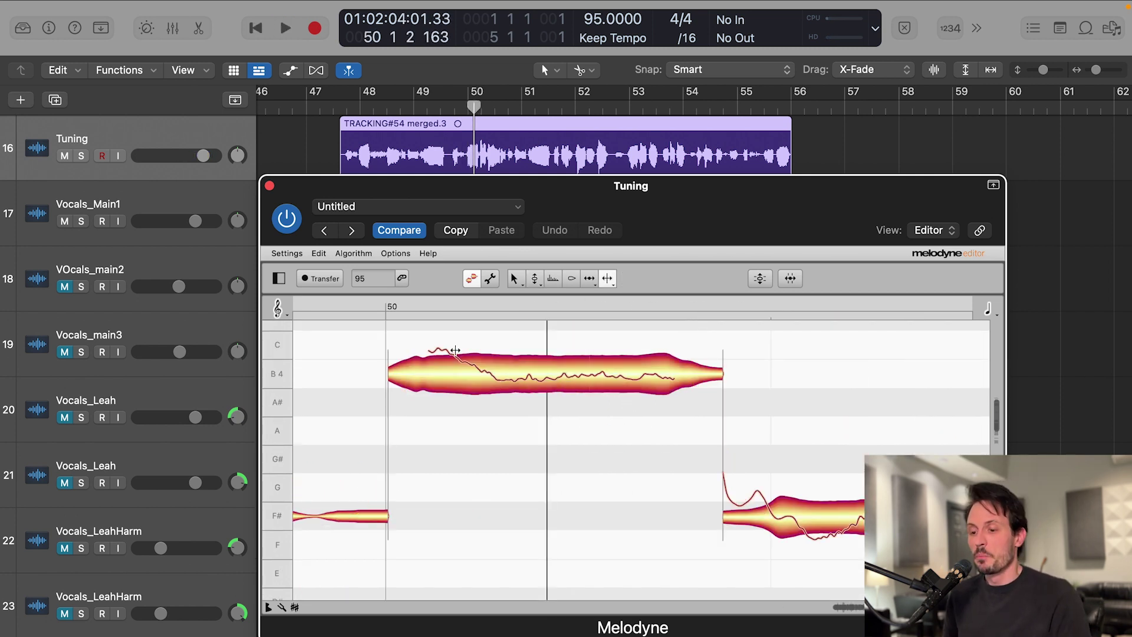
click(490, 380)
double_click(492, 378)
double_click(560, 383)
double_click(604, 372)
double_click(644, 378)
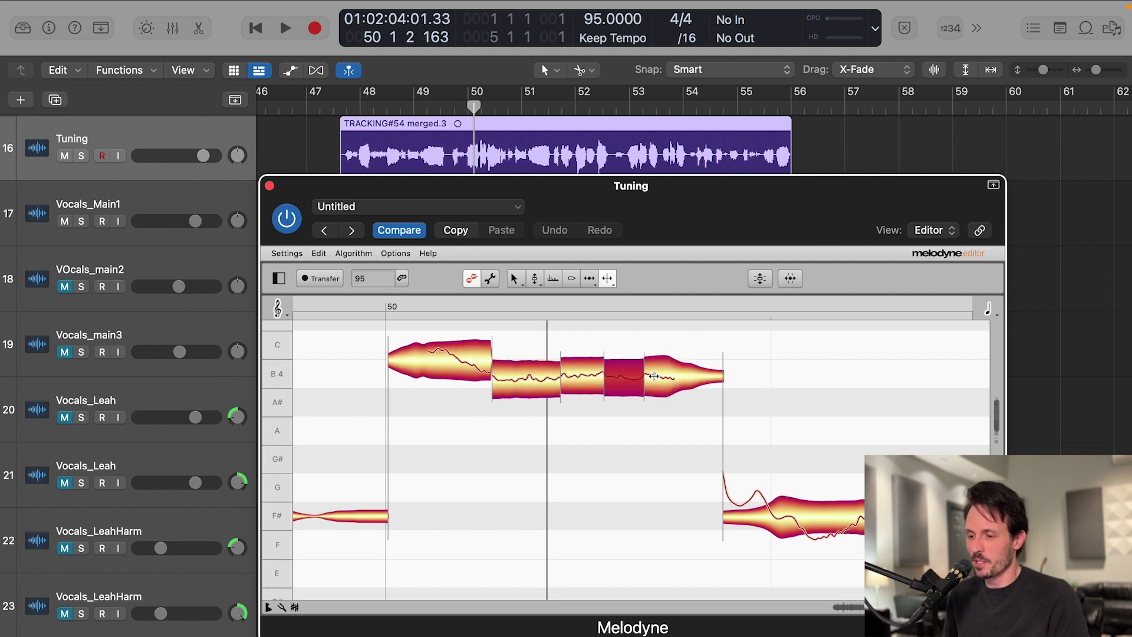
Step: Select the last four segments of the bar 50 note, snap them to B4 and play back from bar 49 beat 4
click(535, 278)
drag(693, 455, 516, 362)
click(458, 111)
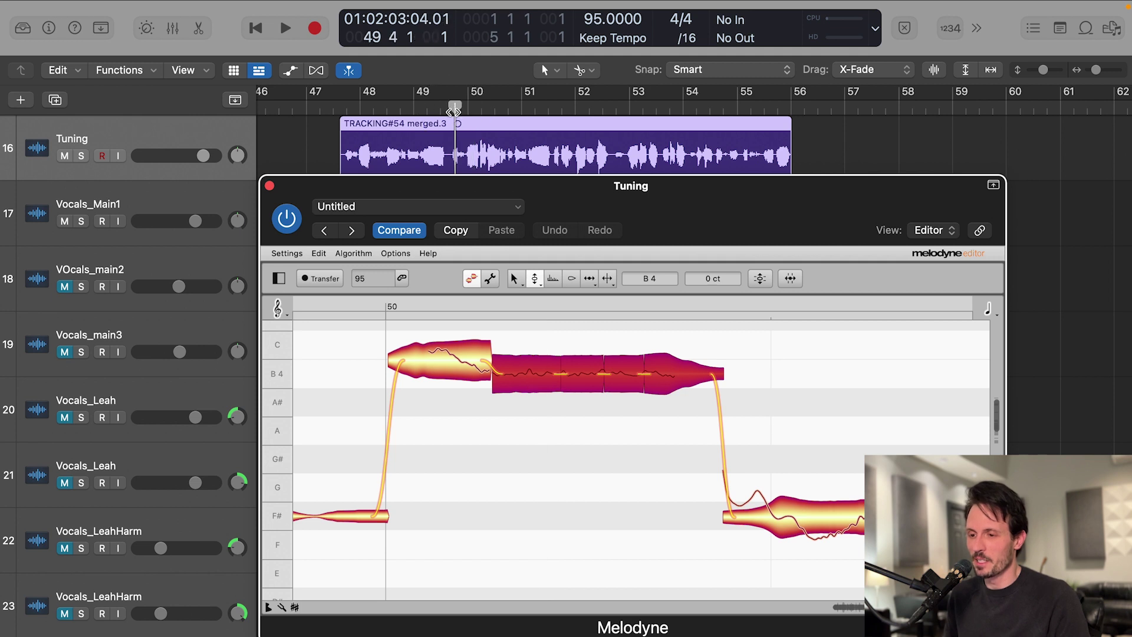
key(space)
key(space)
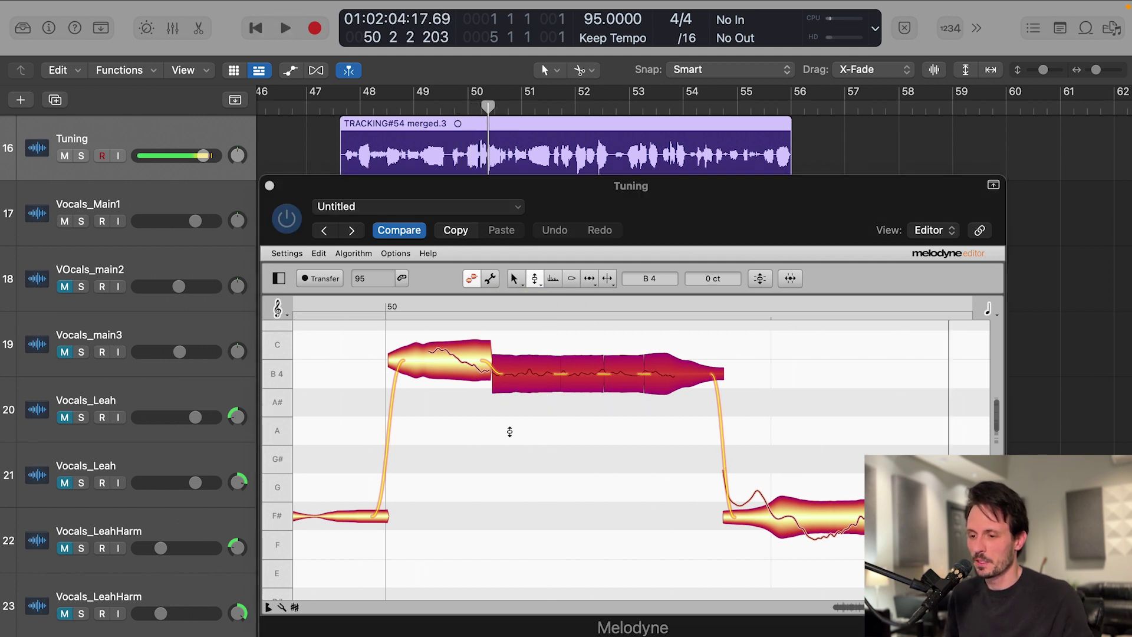
Step: Split the falling first segment of the bar 50 note where its pitch starts sliding down, using the Note Separation Tool
click(608, 279)
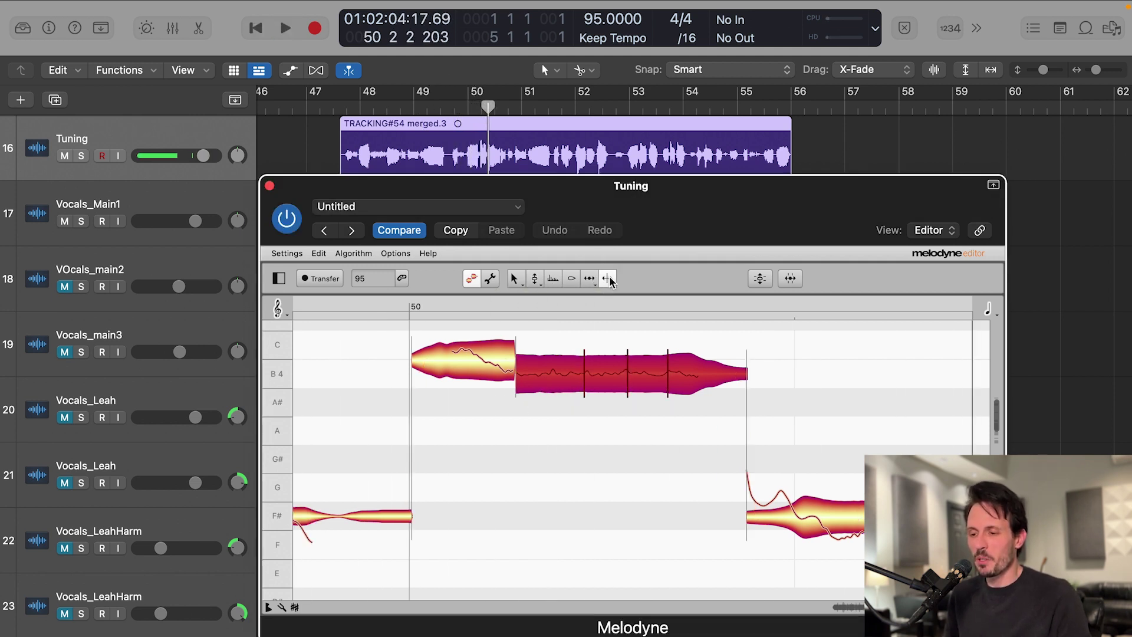
click(506, 435)
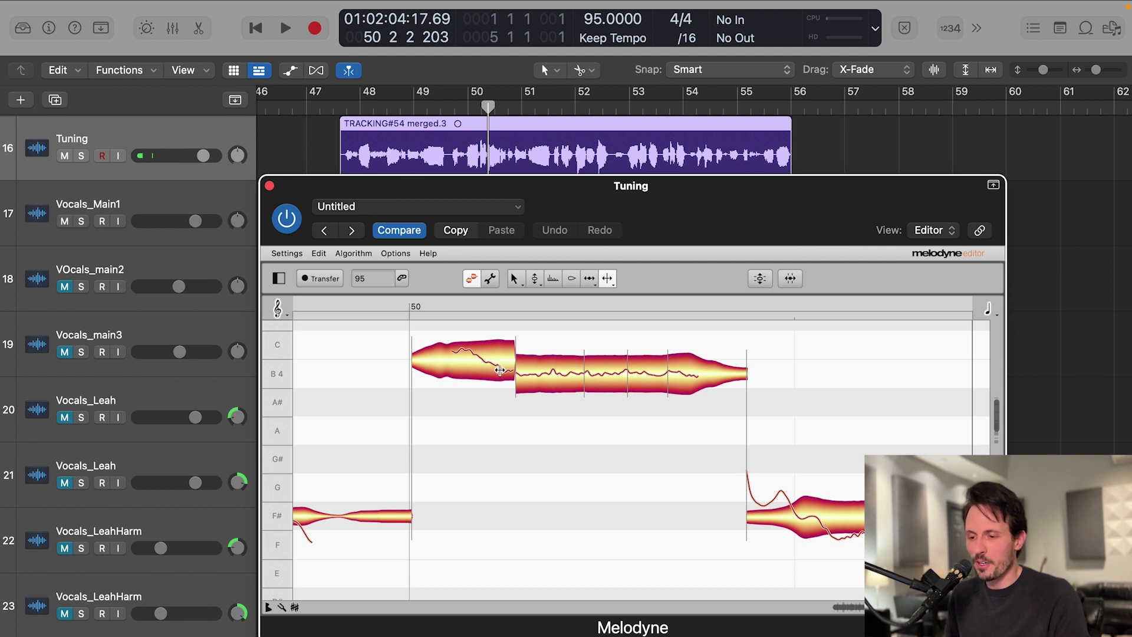
scroll(505, 428, left, 5)
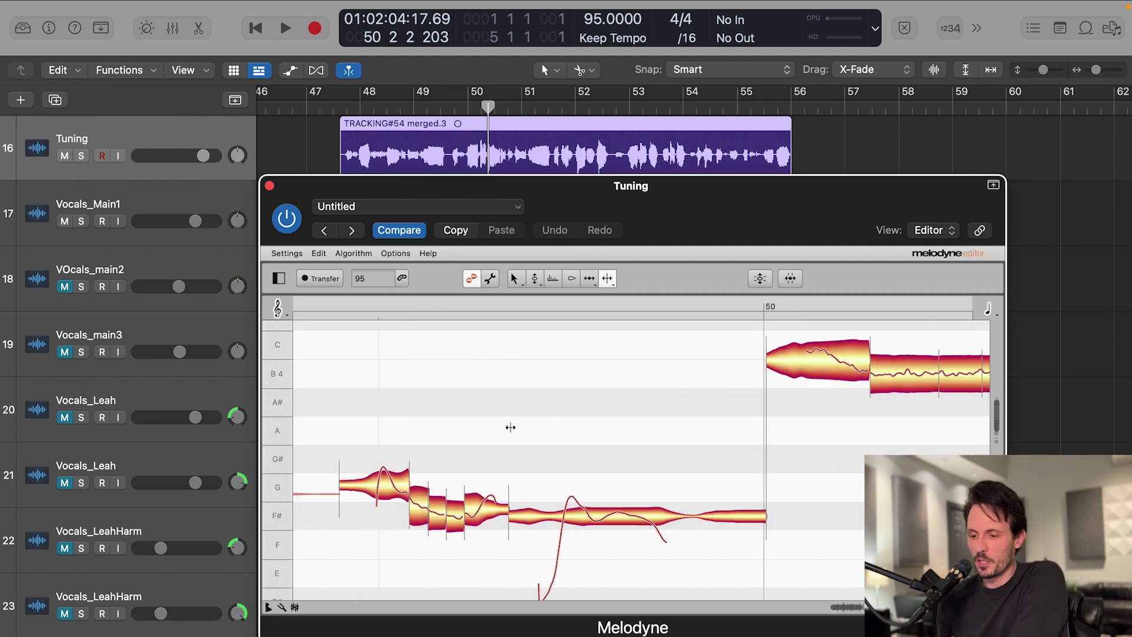
scroll(511, 430, right, 7)
double_click(414, 360)
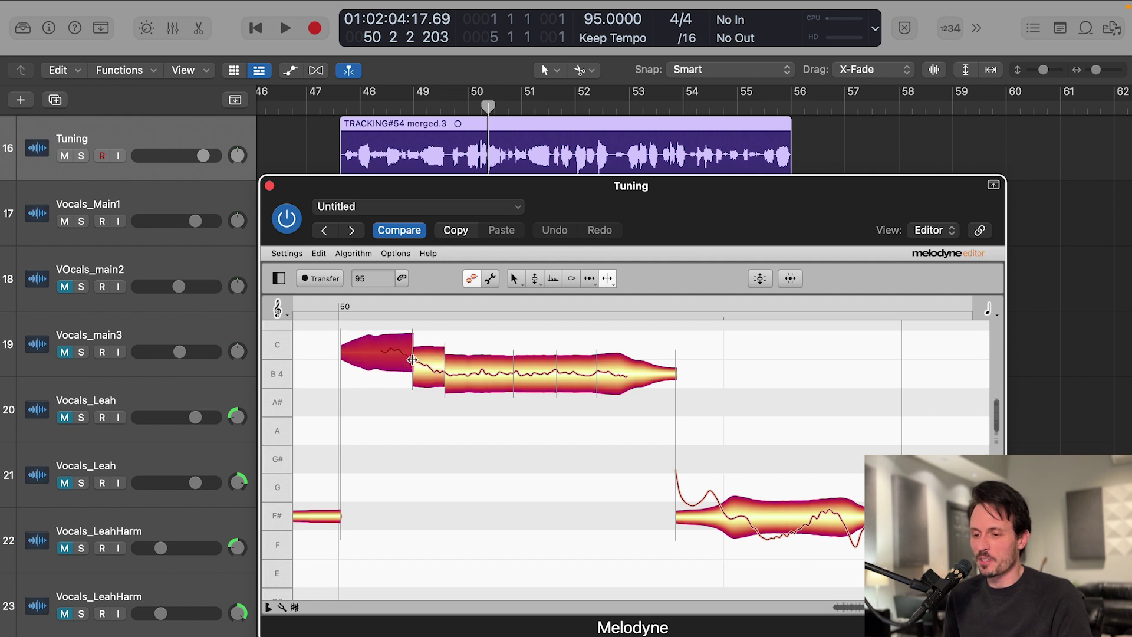
Step: Split the falling part of the bar 50 note once more, fine-tune the separation positions and switch to the Pitch Tool
drag(413, 365, 406, 364)
click(427, 367)
click(425, 374)
click(423, 374)
click(423, 375)
drag(406, 368, 426, 366)
click(402, 361)
double_click(406, 362)
click(534, 279)
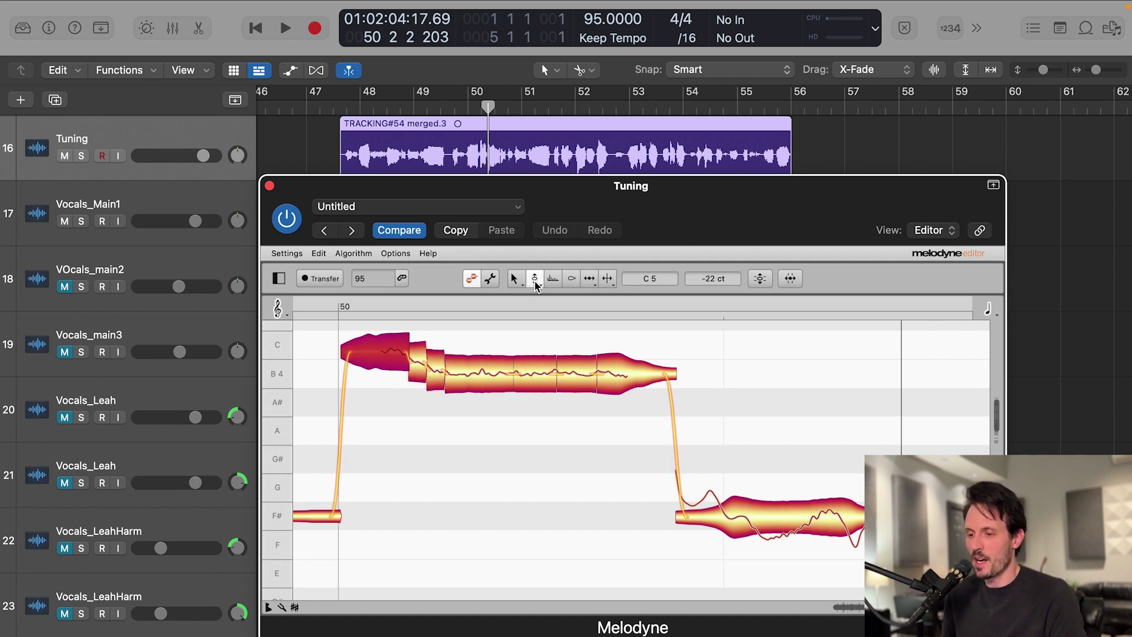
Step: Select the first three segments of the bar 50 note and lower them together until the third sits on B4 at 0 ct
drag(392, 430, 449, 339)
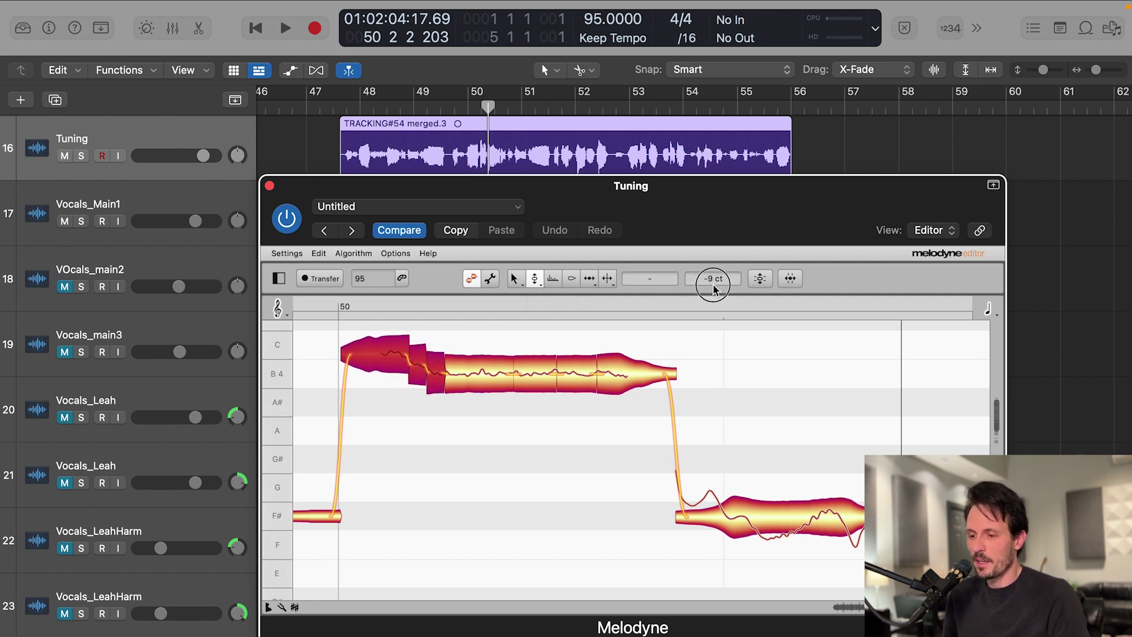
click(423, 419)
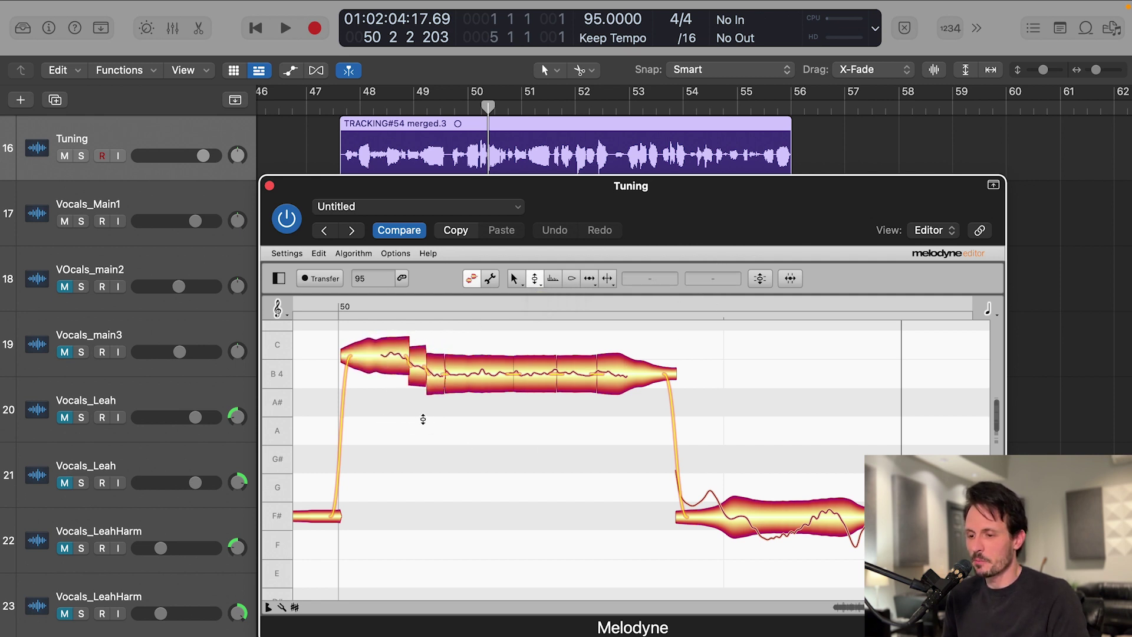
click(434, 378)
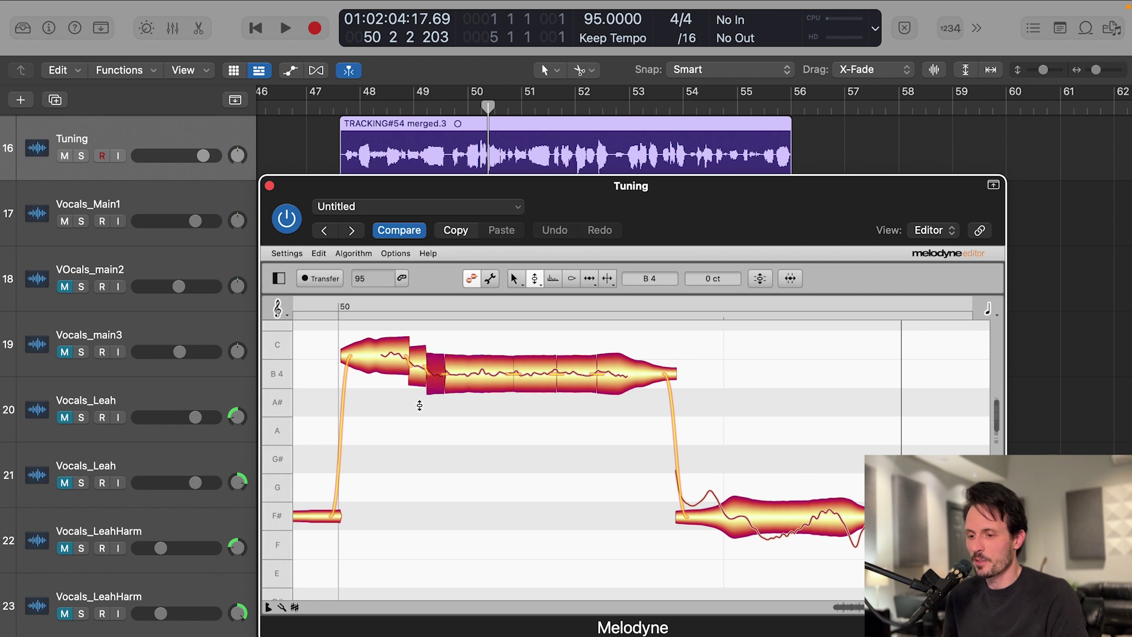
Step: Lower only the first two segments of the bar 50 note slightly further in cents and clear the selection
drag(415, 399, 376, 352)
drag(715, 279, 714, 286)
click(470, 469)
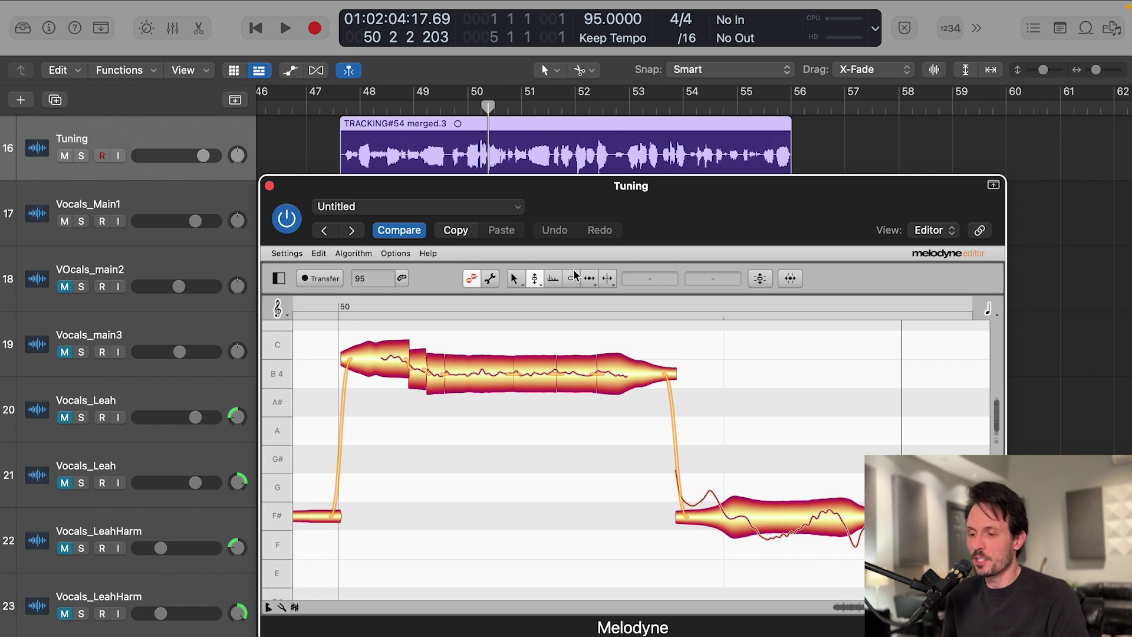
drag(372, 323, 440, 369)
scroll(442, 389, up, 10)
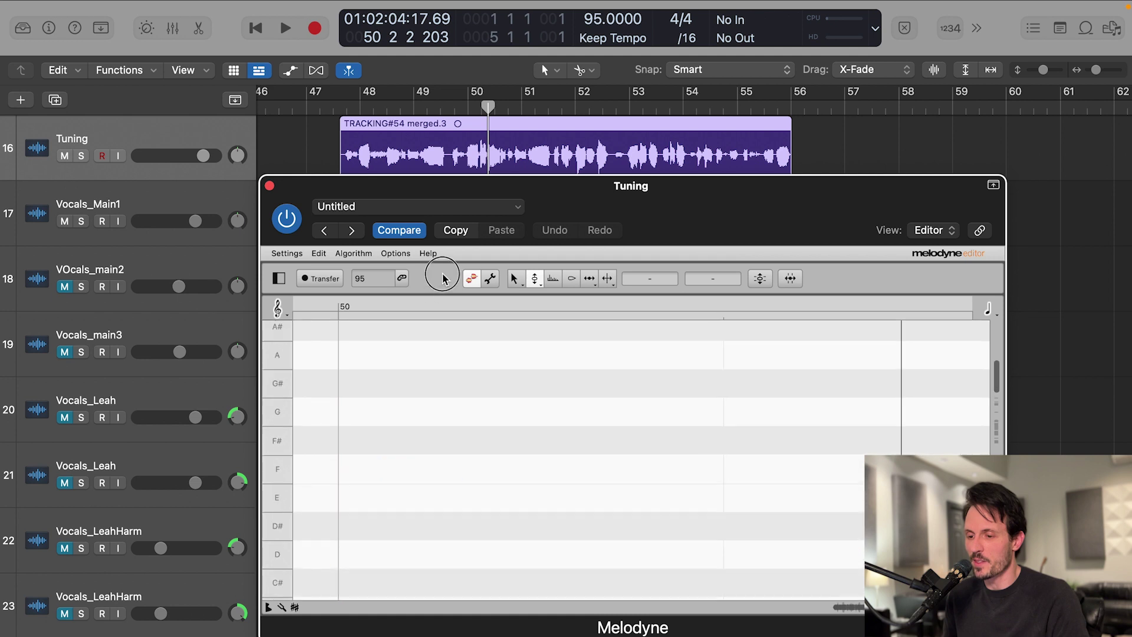
scroll(460, 445, down, 3)
scroll(461, 447, down, 5)
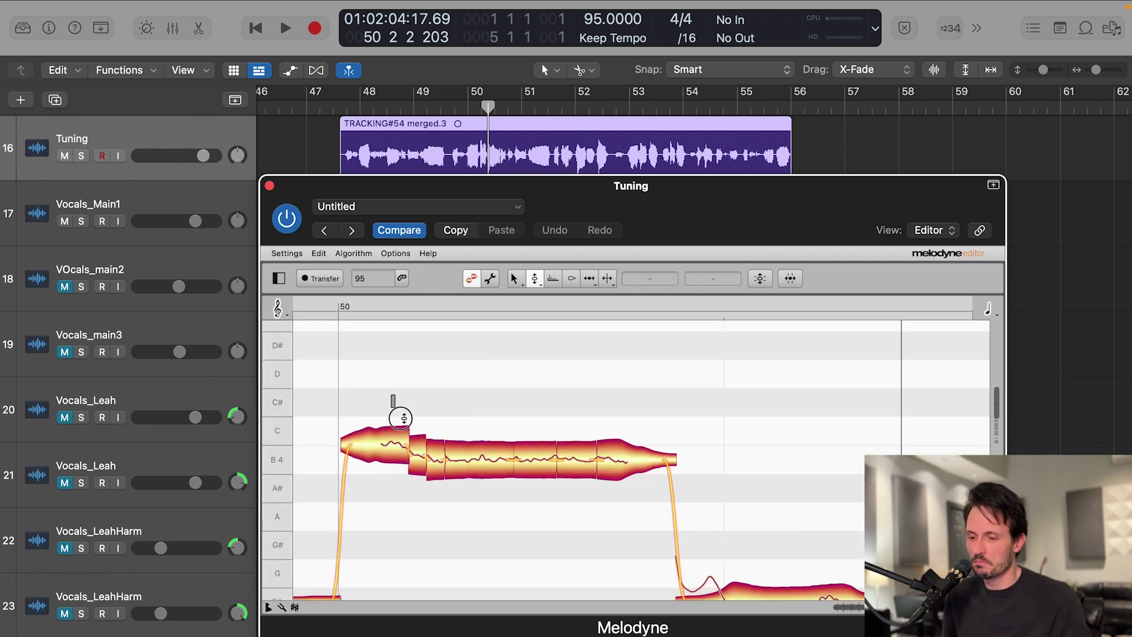
drag(391, 398, 439, 463)
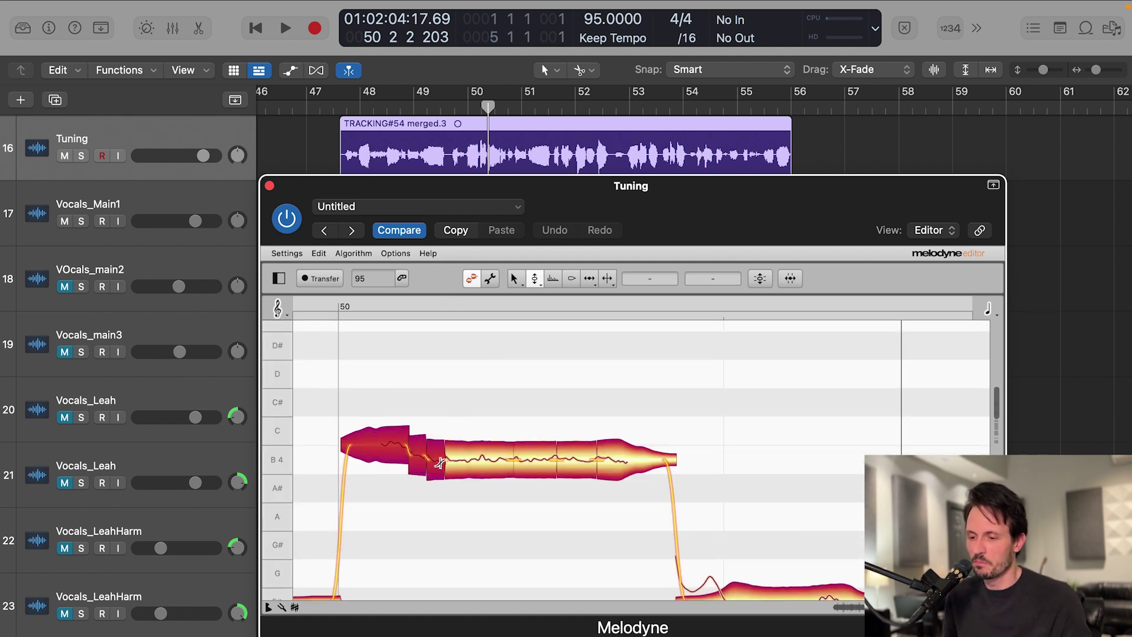
click(462, 405)
Step: Play back the corrected bar 50 note from bar 49
scroll(487, 372, down, 2)
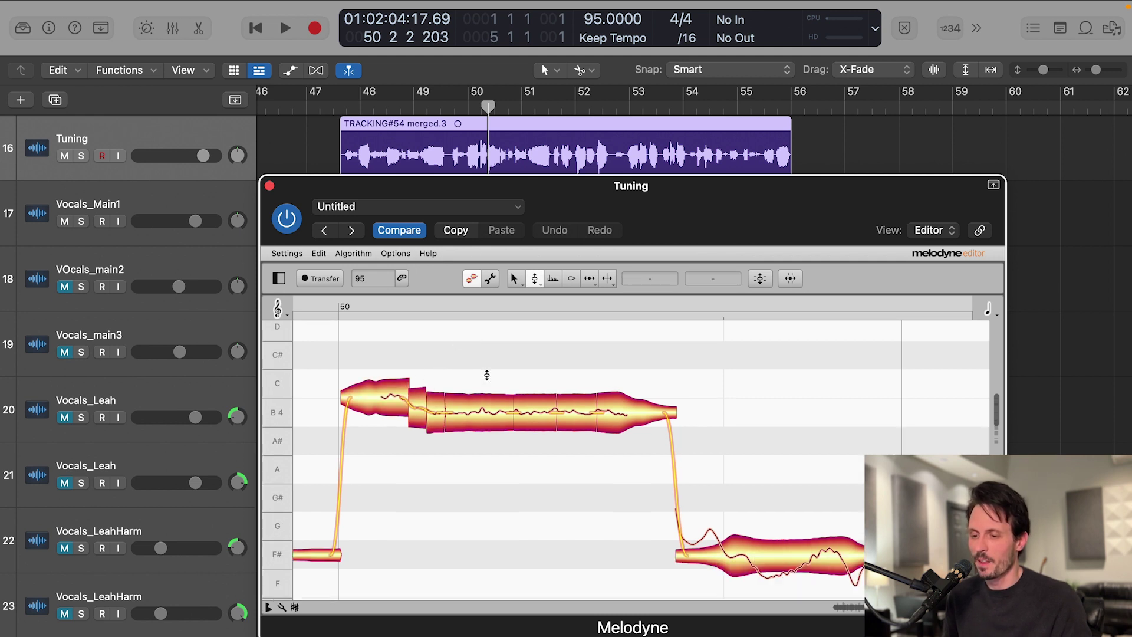
double_click(453, 109)
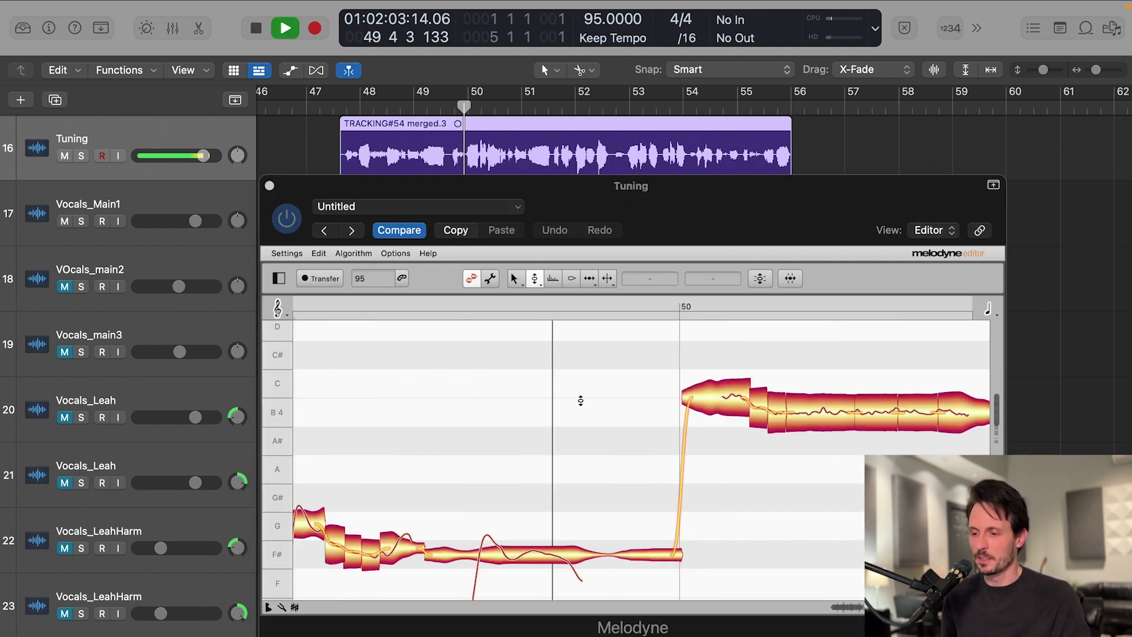
key(space)
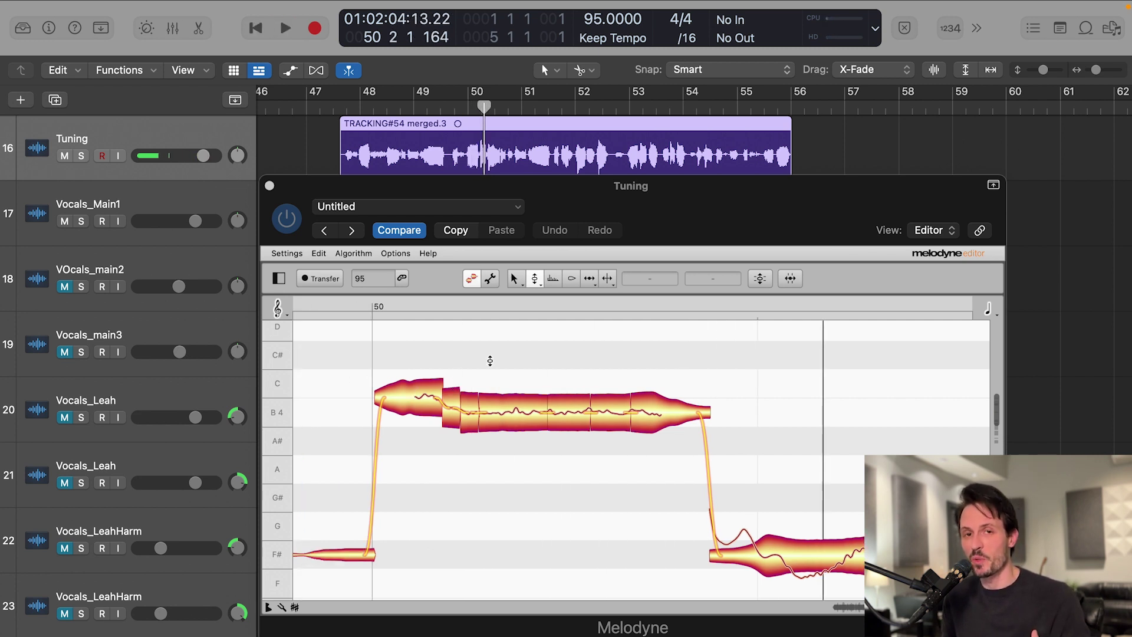
click(487, 362)
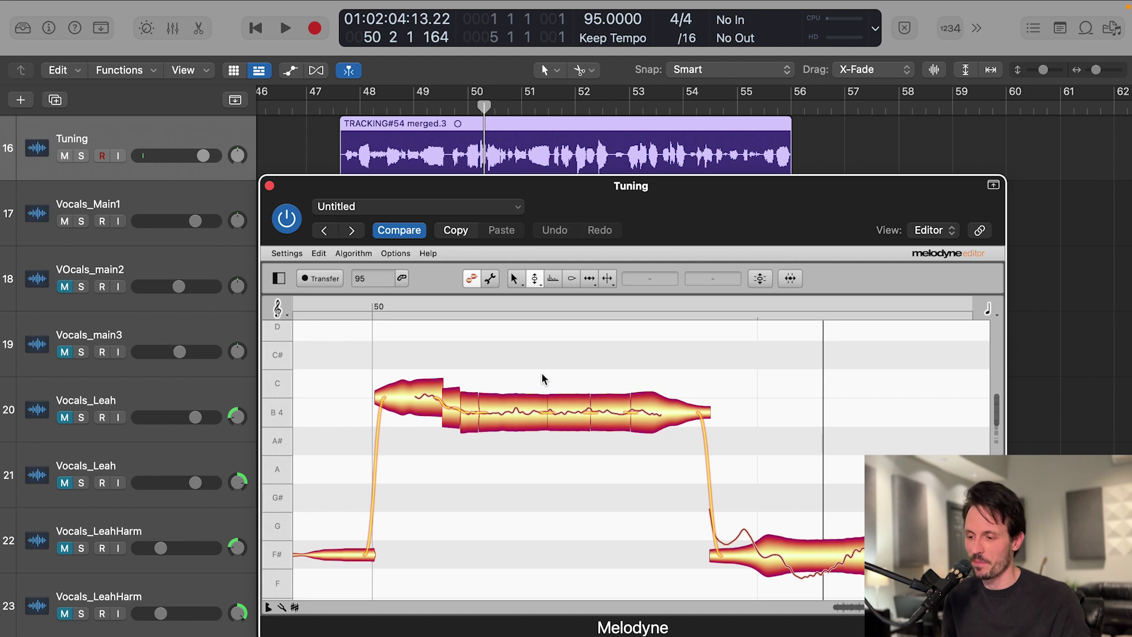
Step: Continue playback through the notes into bar 51 and replay the passage from bar 50 beat 4
key(space)
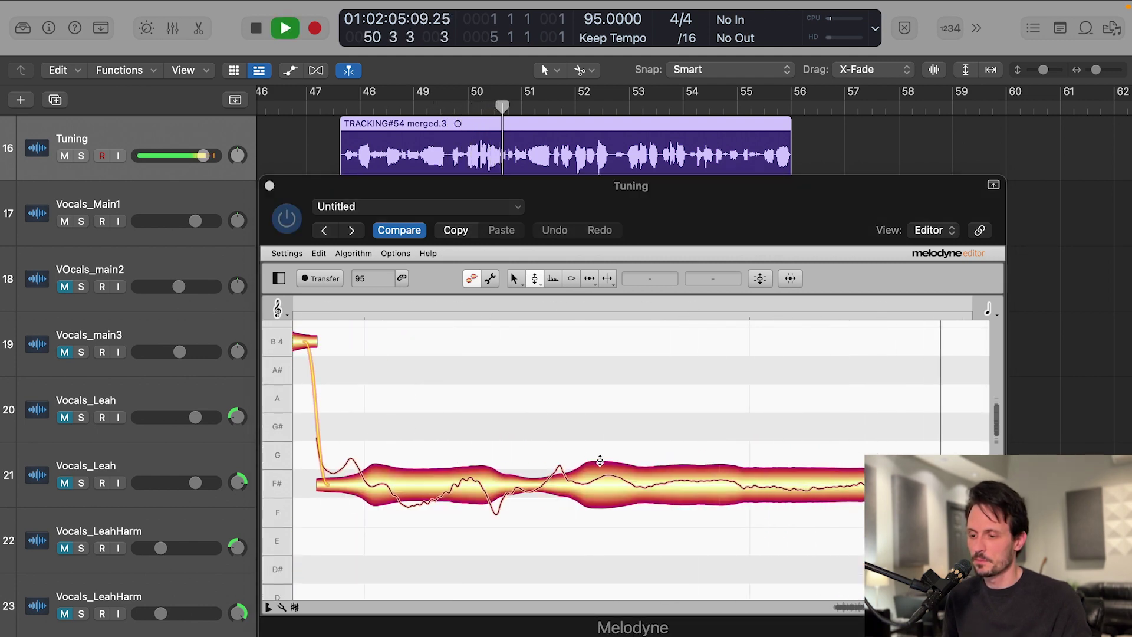
key(space)
scroll(561, 450, left, 3)
scroll(560, 450, right, 10)
scroll(590, 450, up, 3)
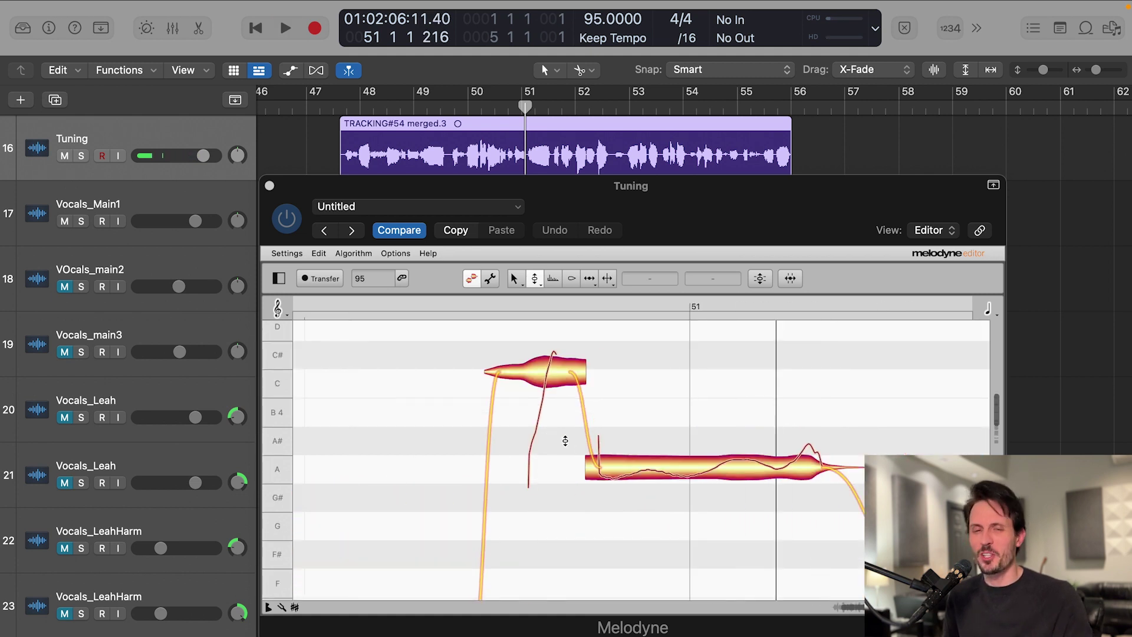
click(506, 110)
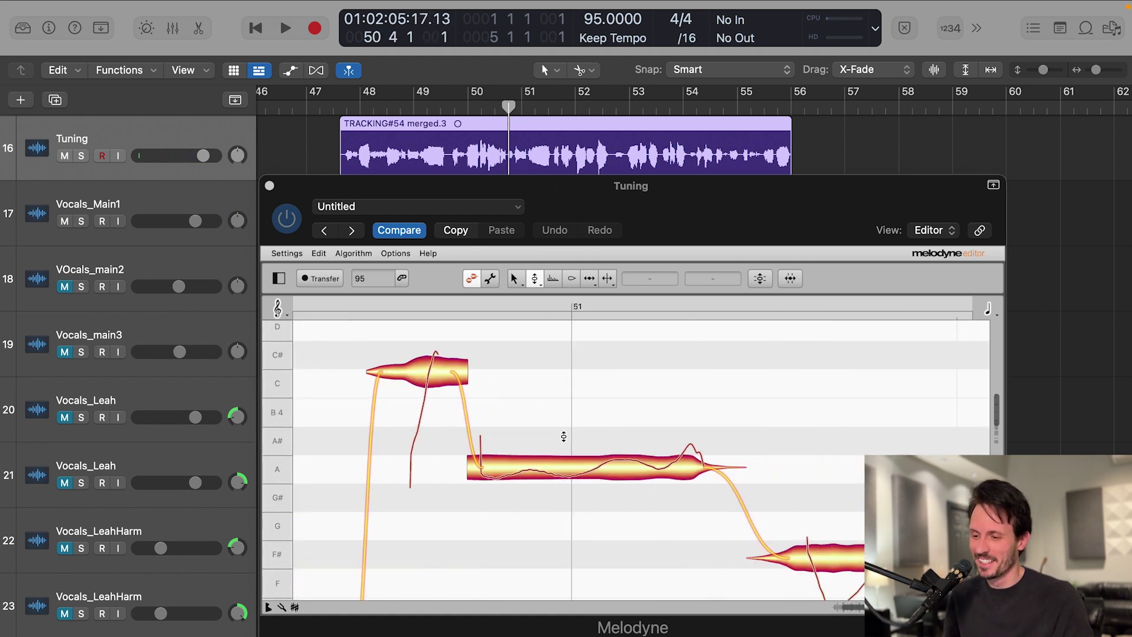
key(space)
key(space)
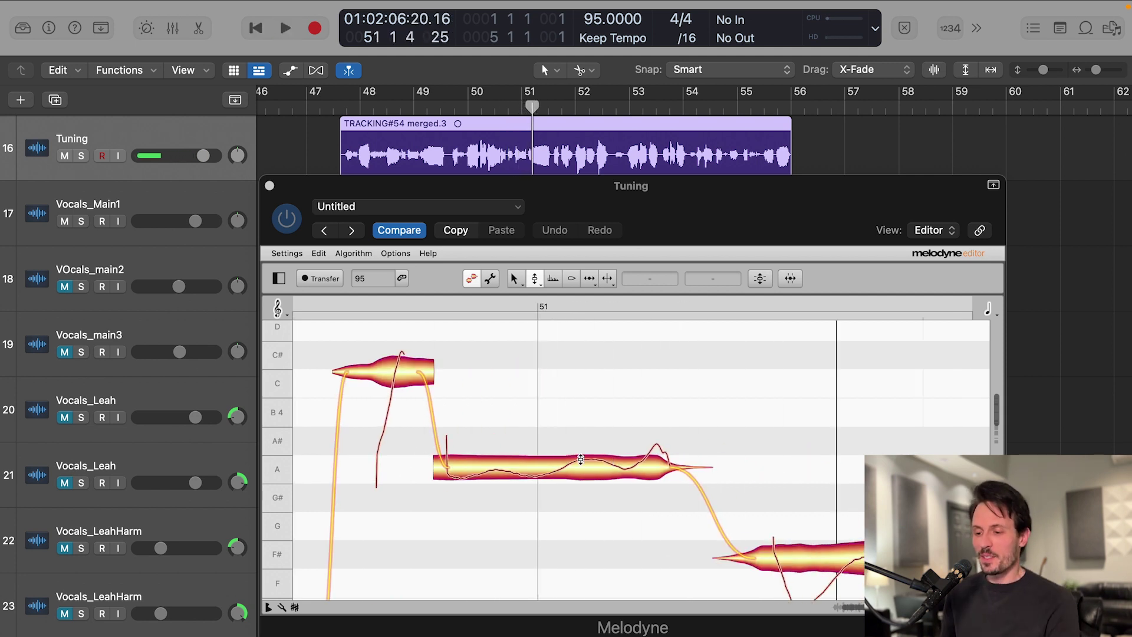
Step: Split the long A4 note just after bar 51 with the Note Separation Tool and snap both halves to A4 with the Pitch Tool
scroll(581, 459, down, 2)
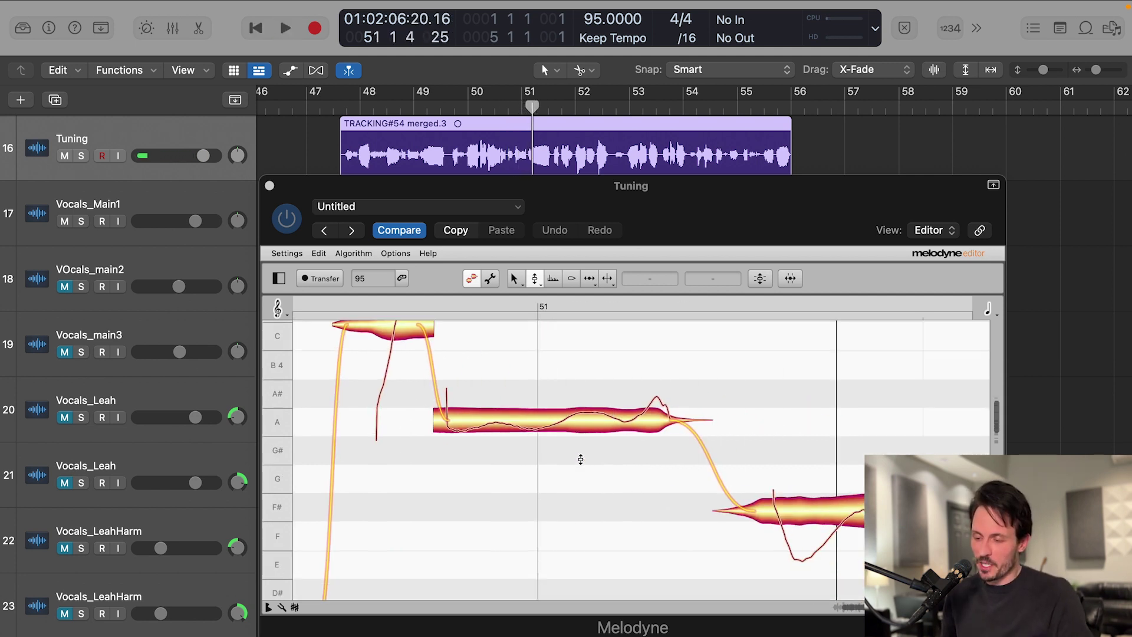
click(608, 279)
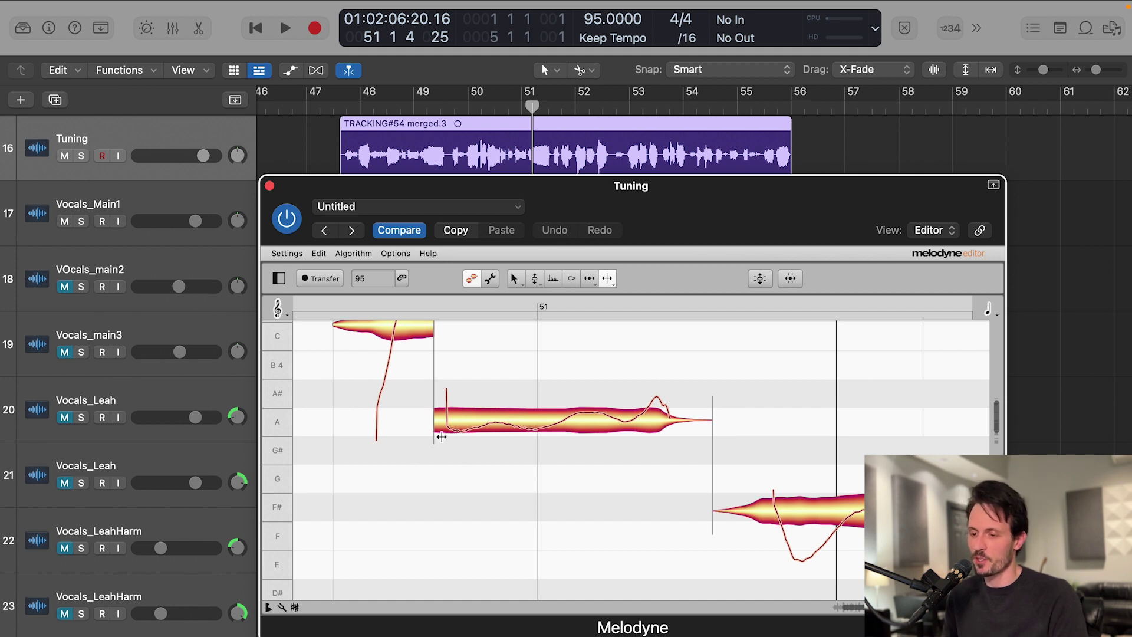
double_click(563, 424)
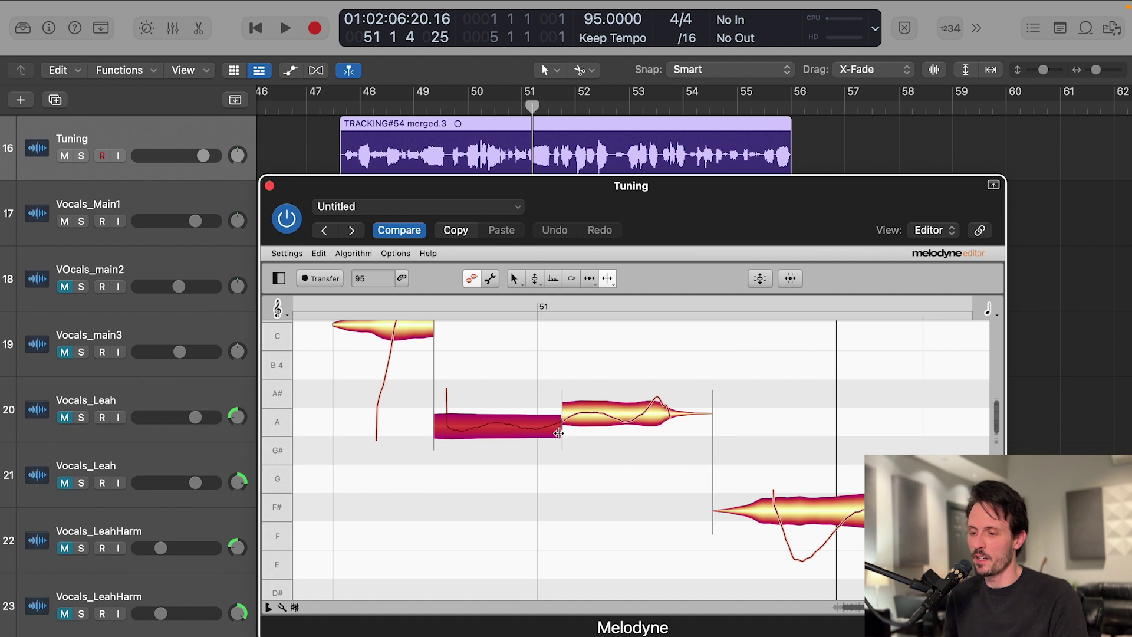
key(F2)
drag(516, 351, 604, 414)
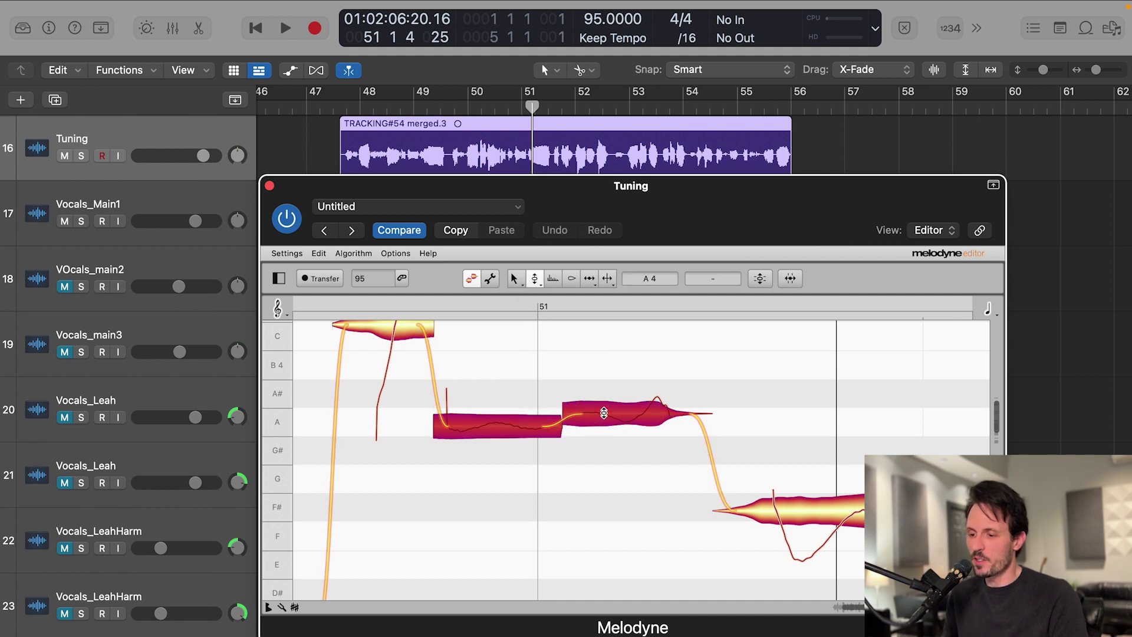
double_click(603, 411)
click(603, 390)
Step: Play back the two A4 segments around bar 51, starting from bar 50
click(497, 109)
key(space)
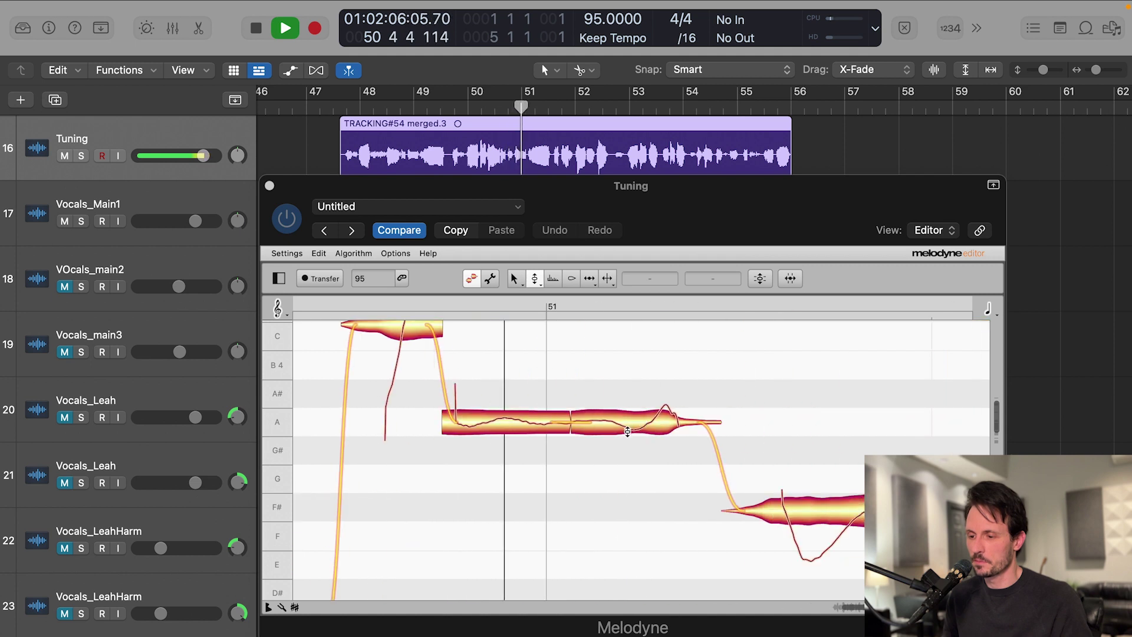
key(space)
click(506, 378)
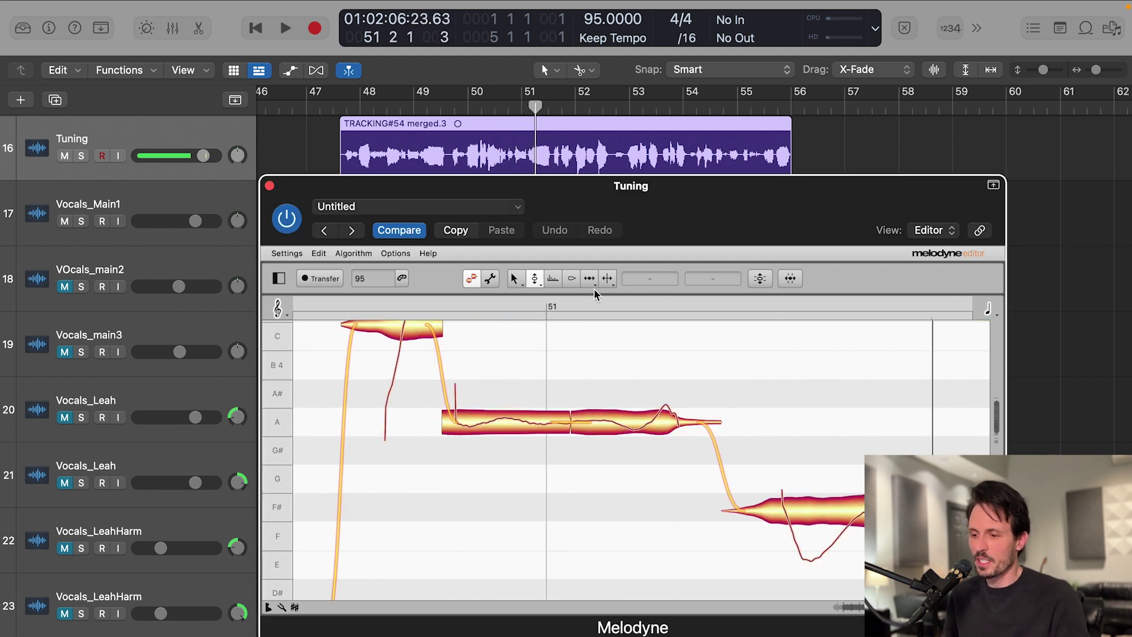
Step: Audition from bar 50 beat 4 and split the A4 note around bar 51 at four more points with the Note Separation Tool
click(607, 278)
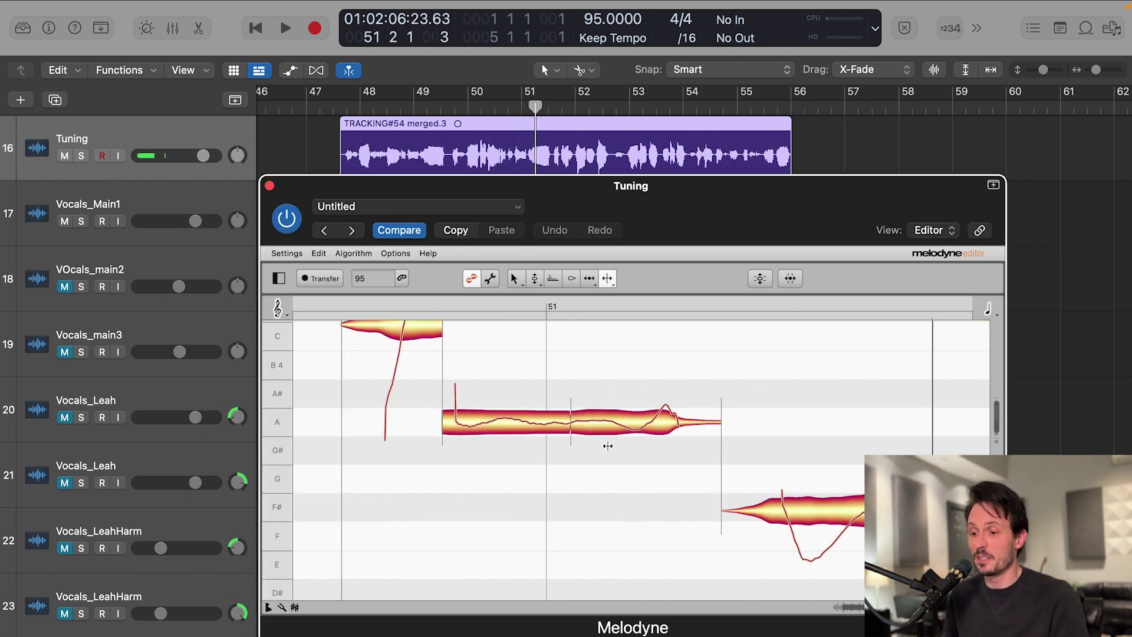
click(513, 108)
key(space)
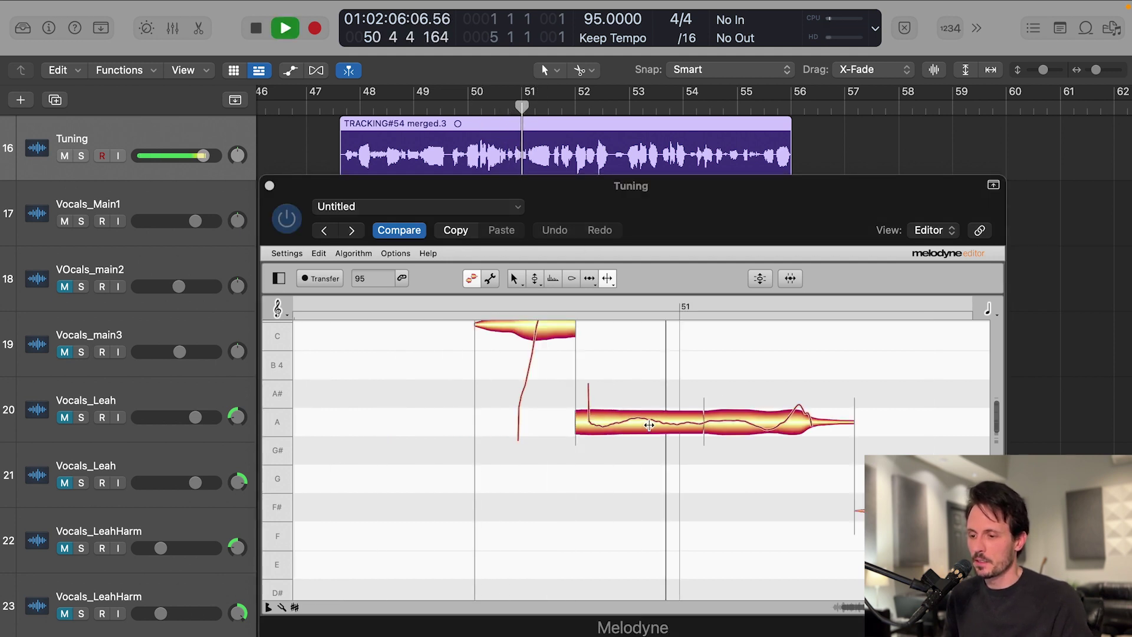
key(space)
click(611, 355)
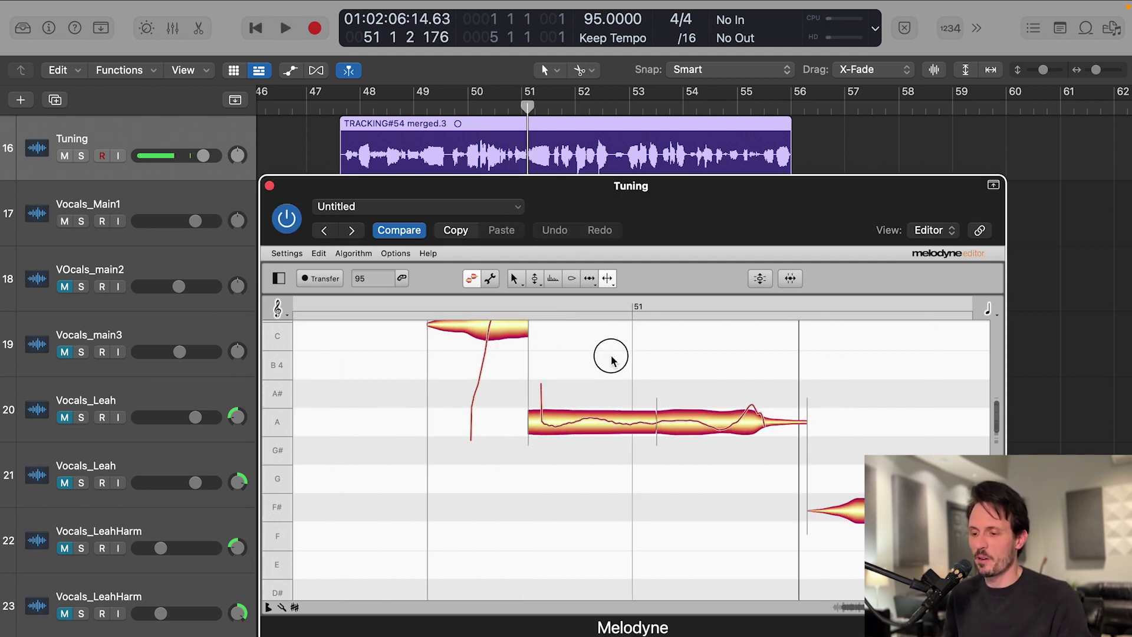
click(576, 427)
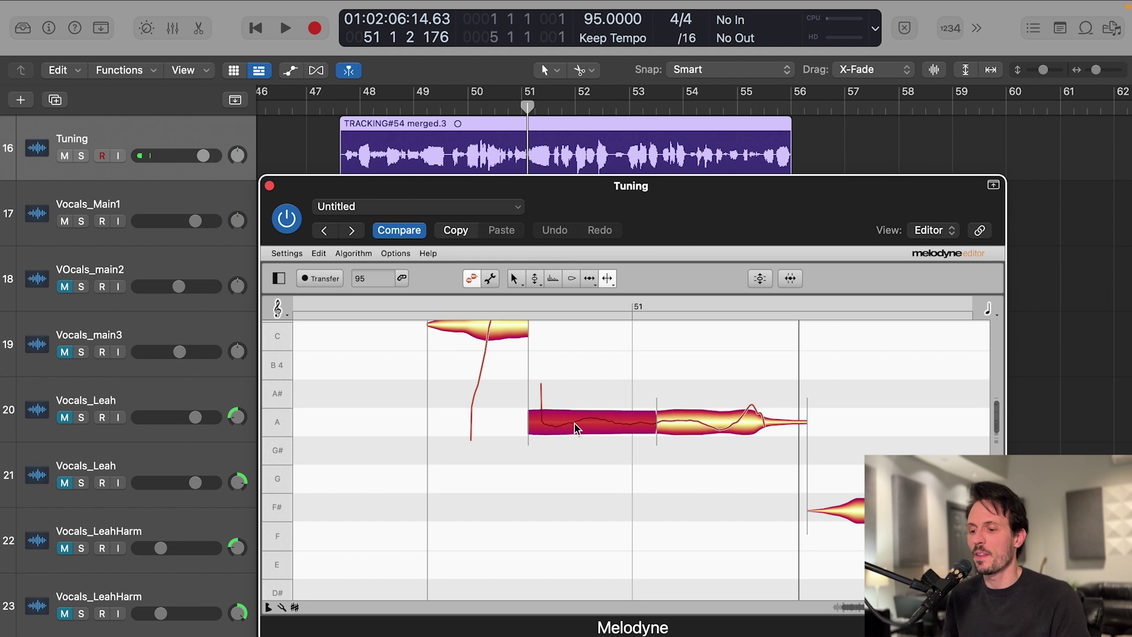
double_click(574, 423)
double_click(611, 421)
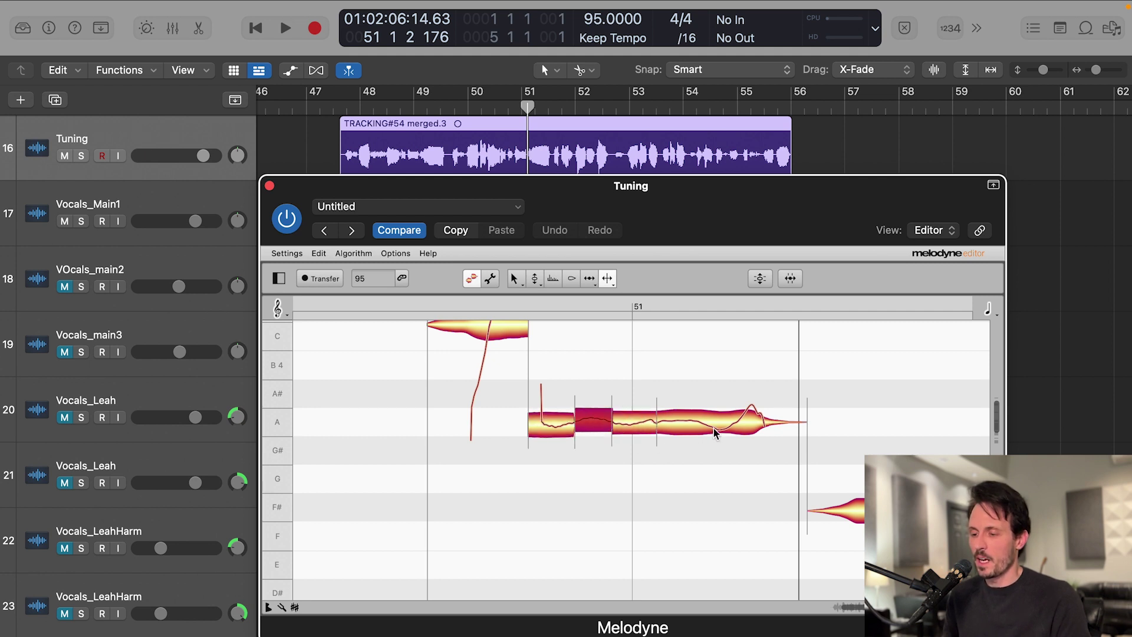
double_click(709, 428)
double_click(733, 429)
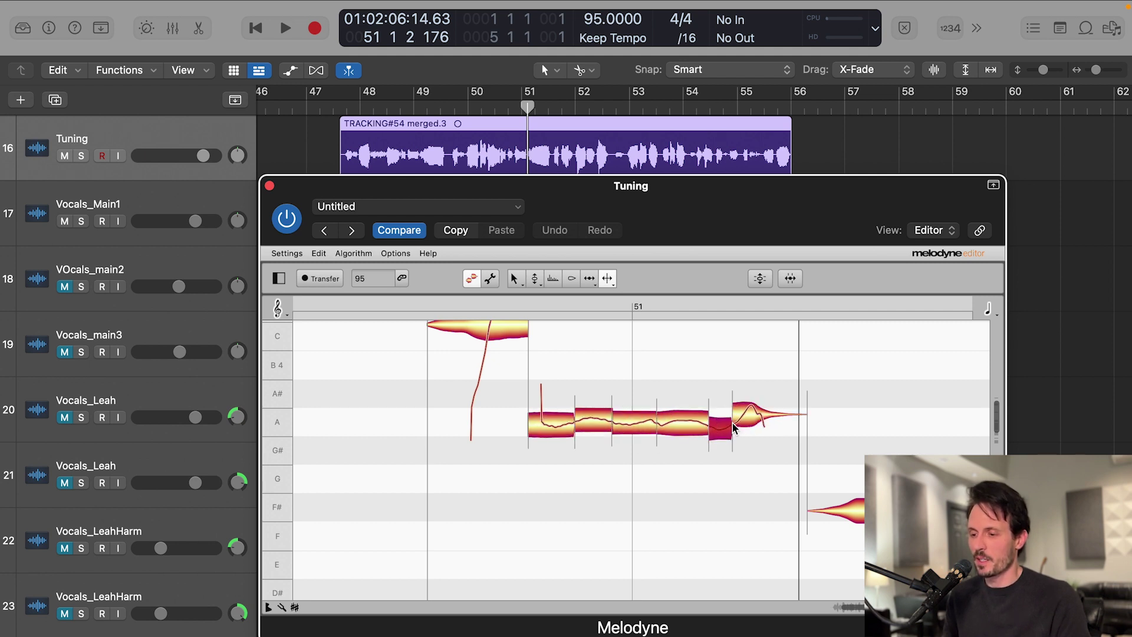
Step: Snap the first five segments of the note around bar 51 to A4 with the Pitch Tool and play back from bar 50
click(542, 280)
drag(558, 364, 738, 449)
click(655, 361)
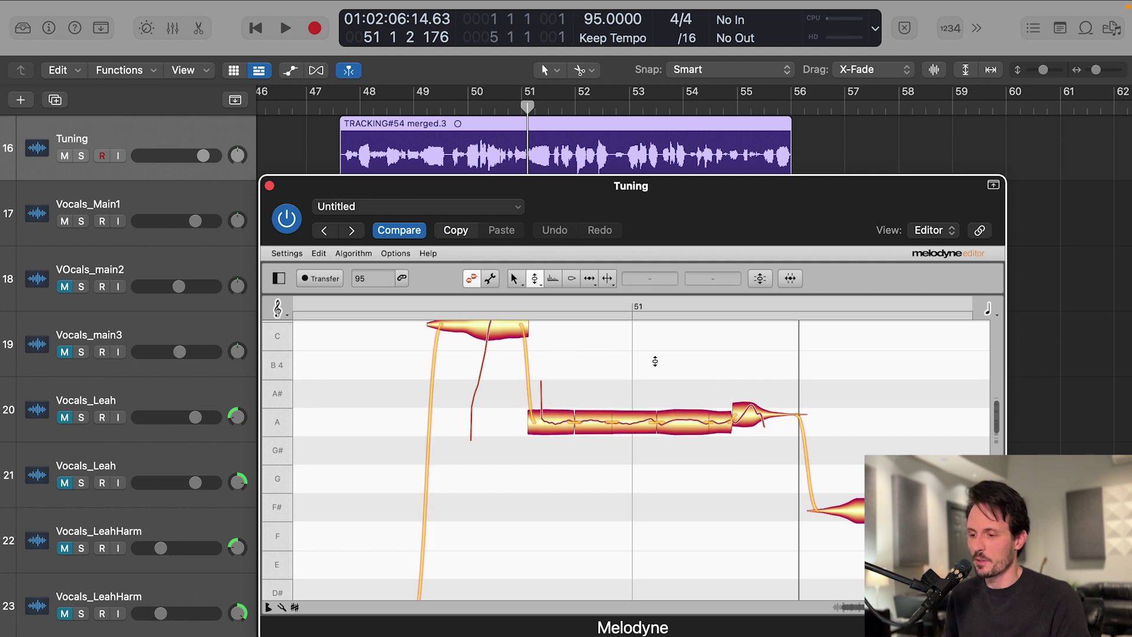
click(490, 108)
key(space)
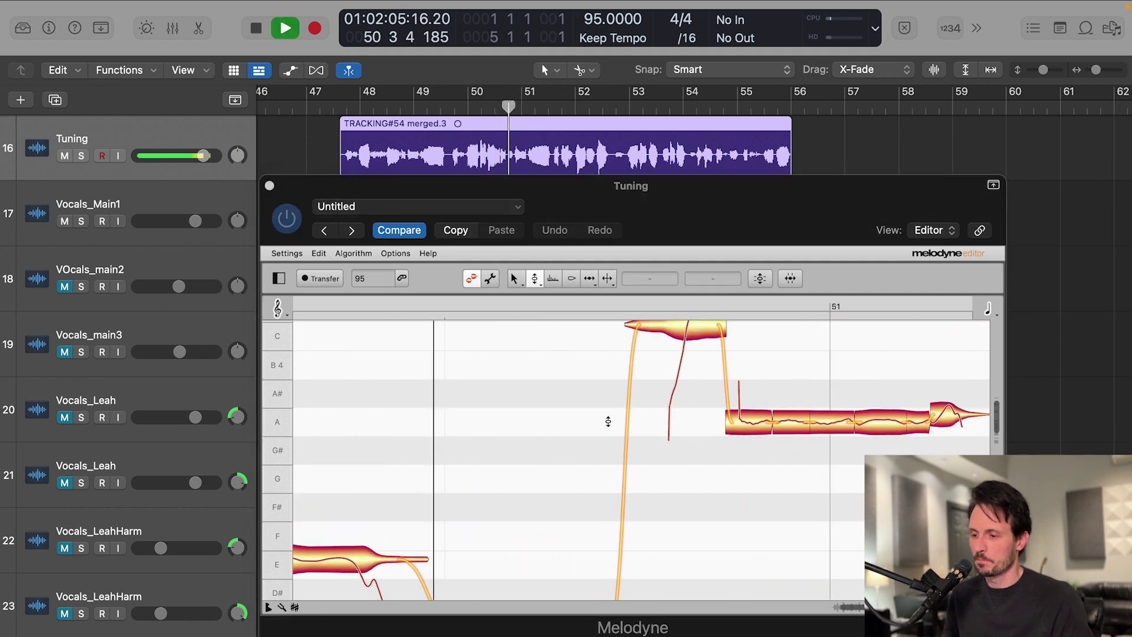
key(space)
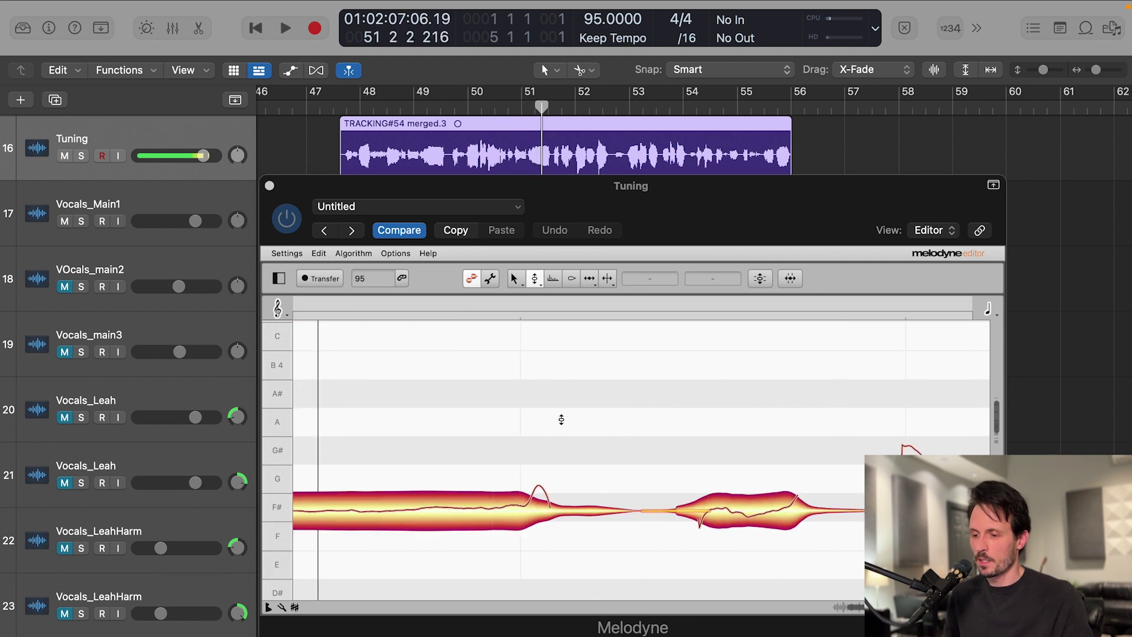
Step: Select the five A4 segments around bar 51, clear the selection and play back from bar 50 beat 4
scroll(484, 407, left, 4)
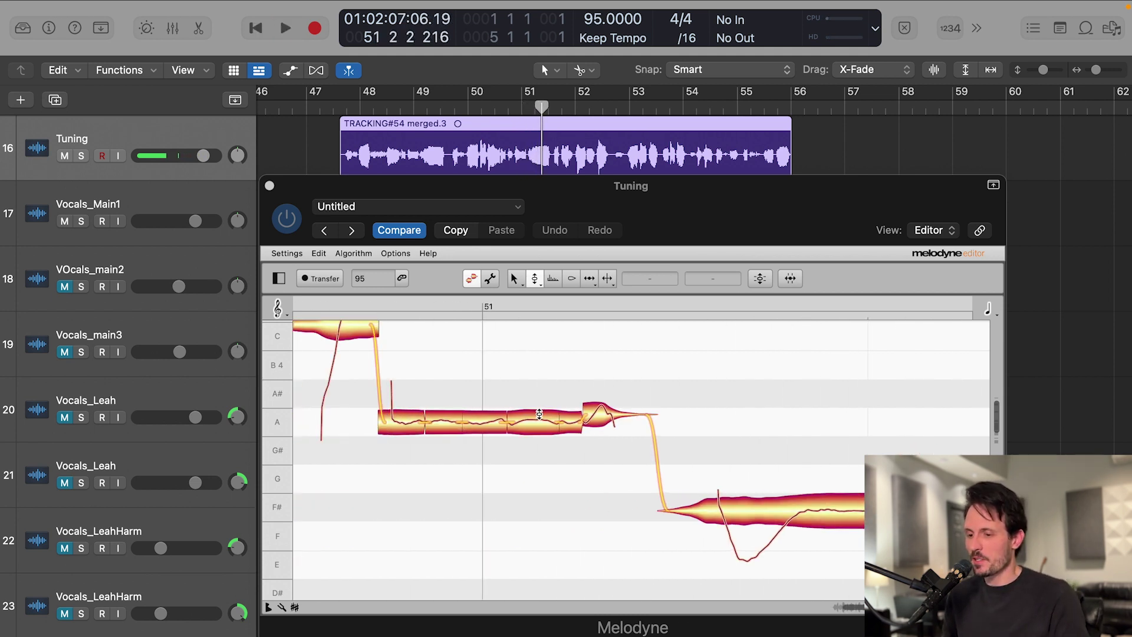
drag(405, 389, 585, 420)
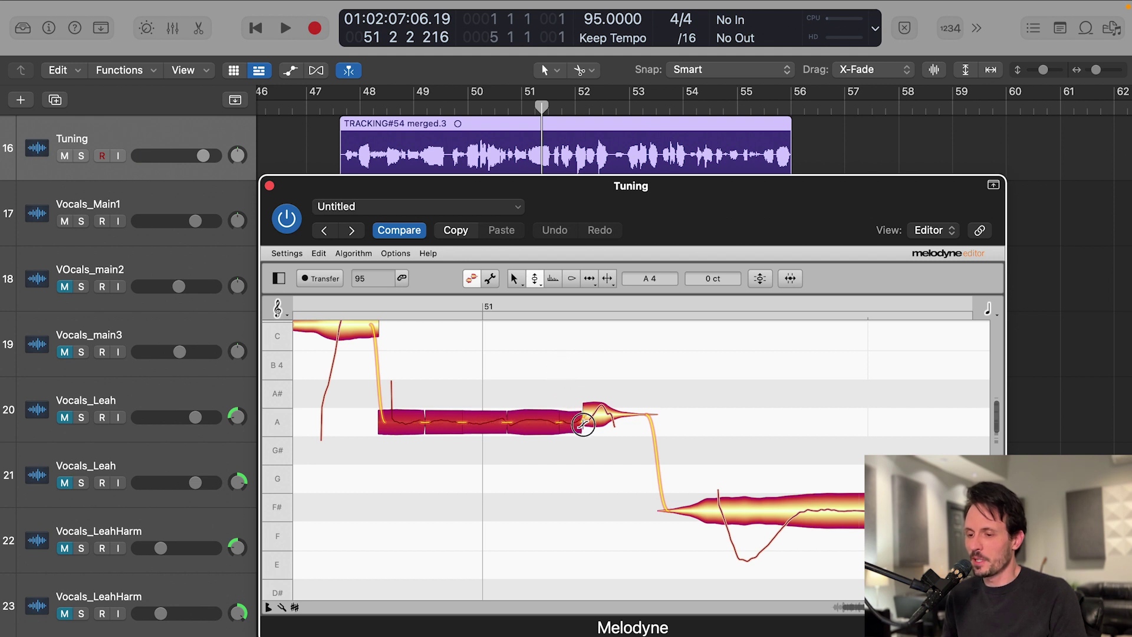
click(544, 389)
click(508, 107)
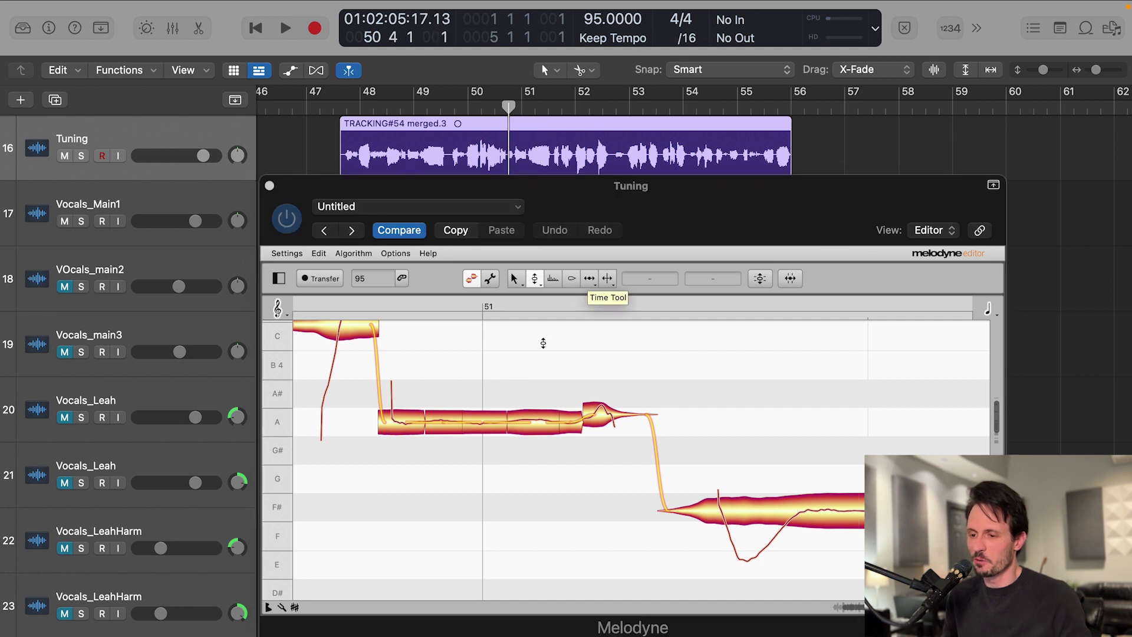
key(space)
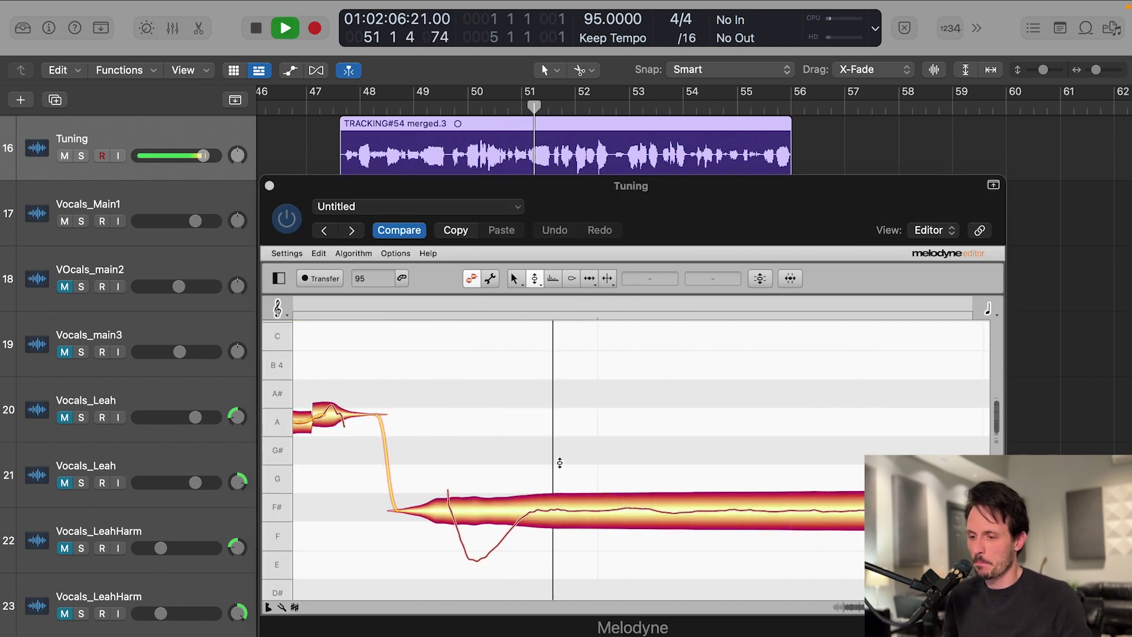
key(space)
scroll(569, 493, left, 5)
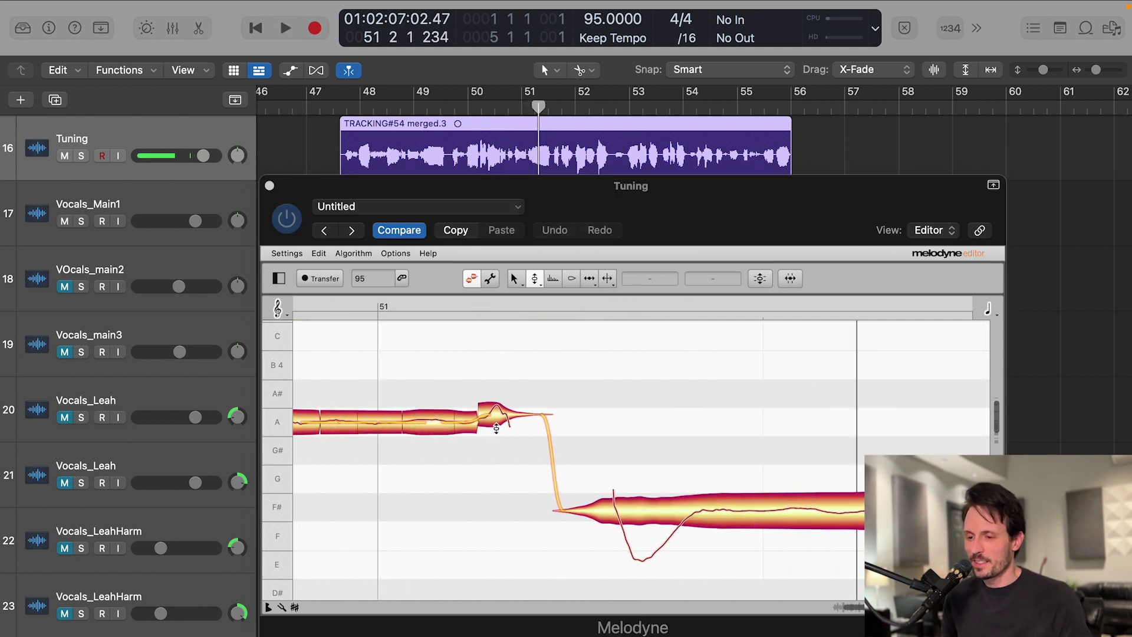
Step: Select the A4 segments around bar 51 and audition the phrase from just before bar 51 into the following F#4 note
drag(396, 394, 576, 463)
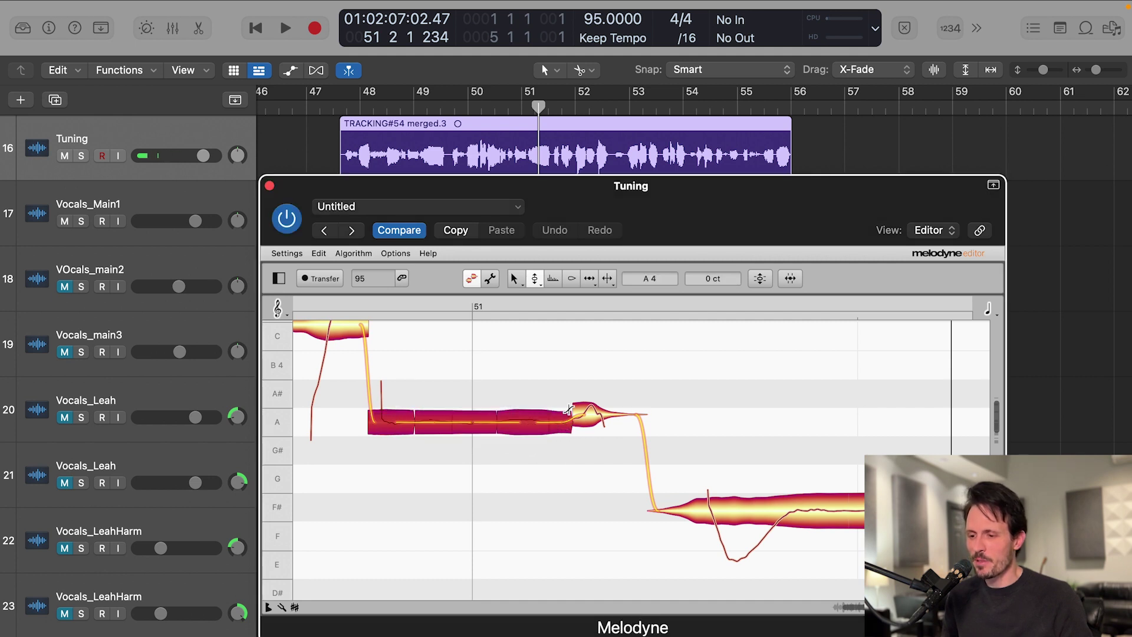
mouse_move(569, 416)
mouse_down()
mouse_move(556, 387)
mouse_move(581, 435)
mouse_move(574, 396)
mouse_up()
click(508, 108)
key(space)
key(space)
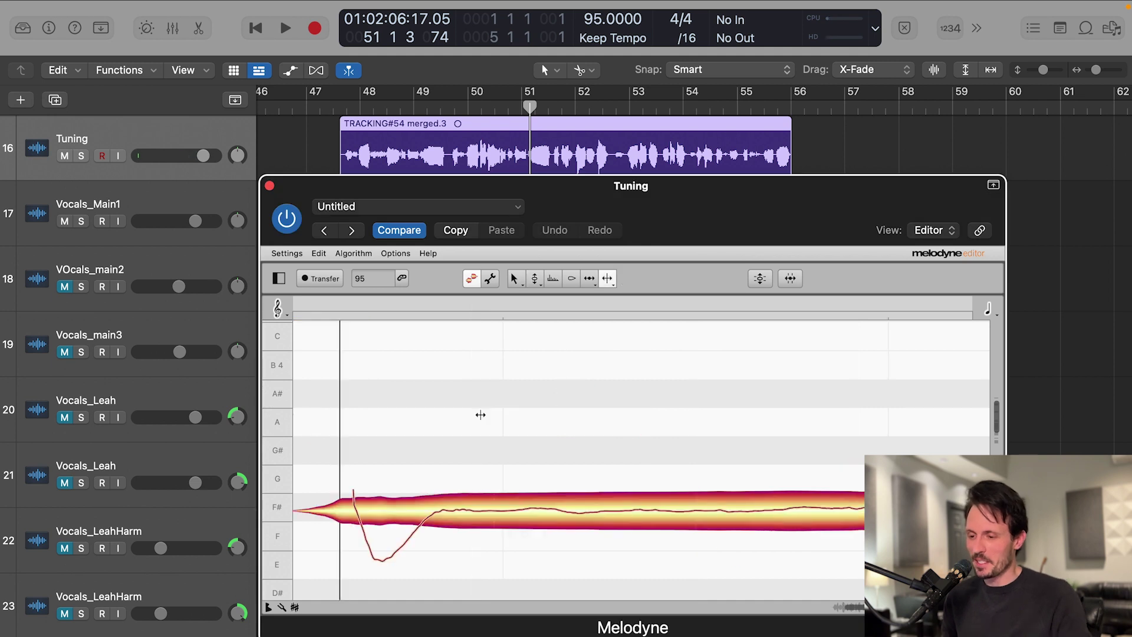
key(space)
key(space)
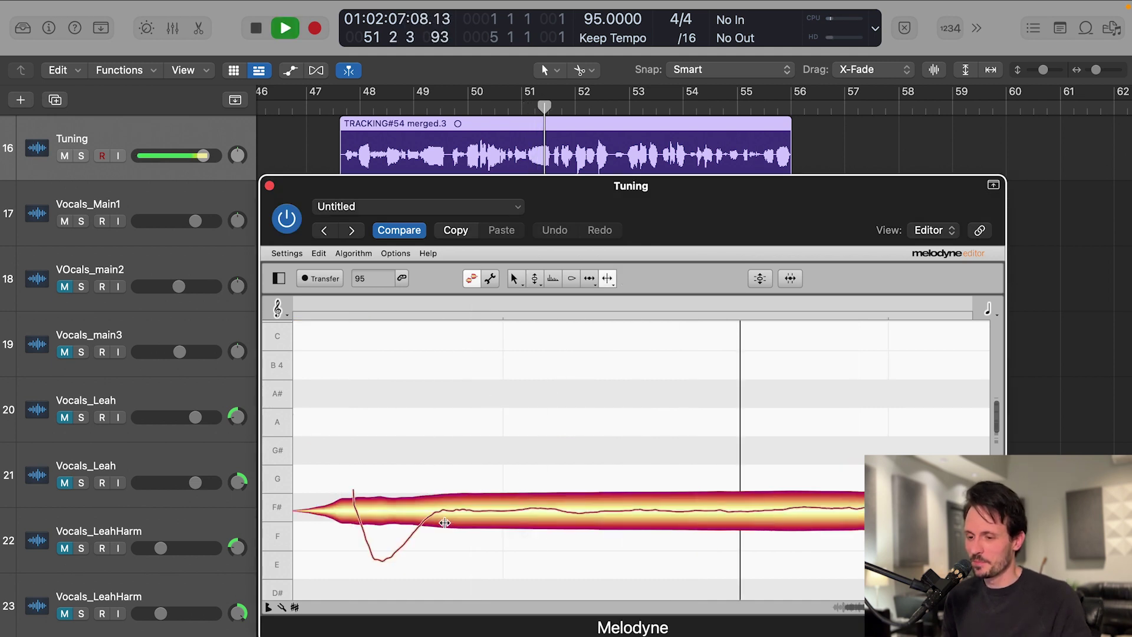
Step: Play on through the F#4 notes in bar 51, then replay from just before bar 51 up to bar 52
scroll(589, 457, right, 10)
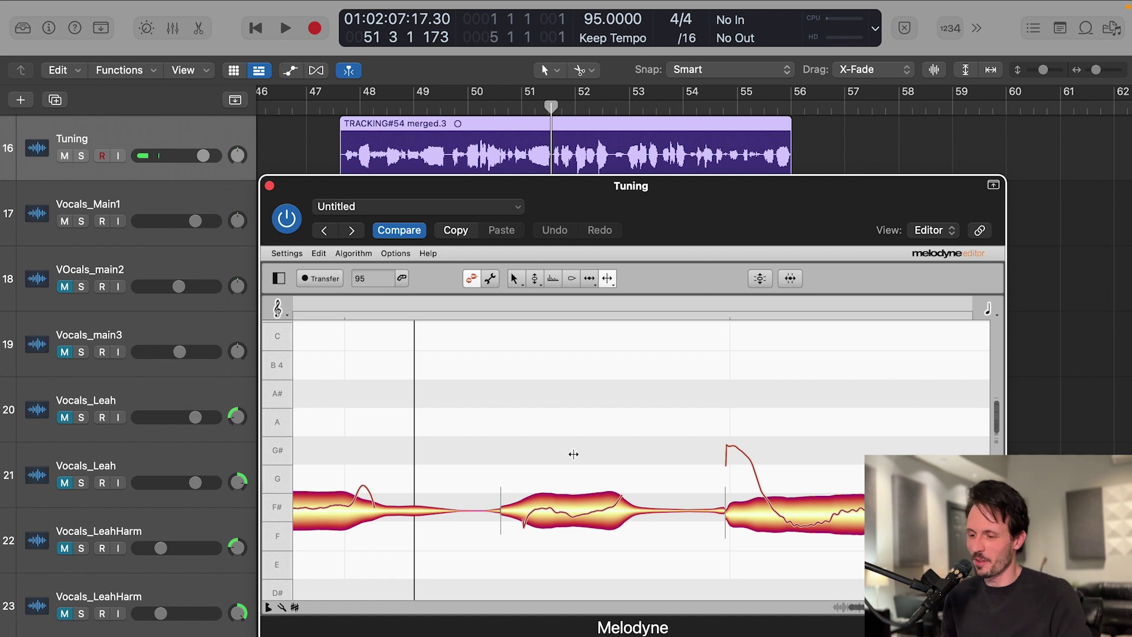
scroll(573, 456, right, 3)
key(space)
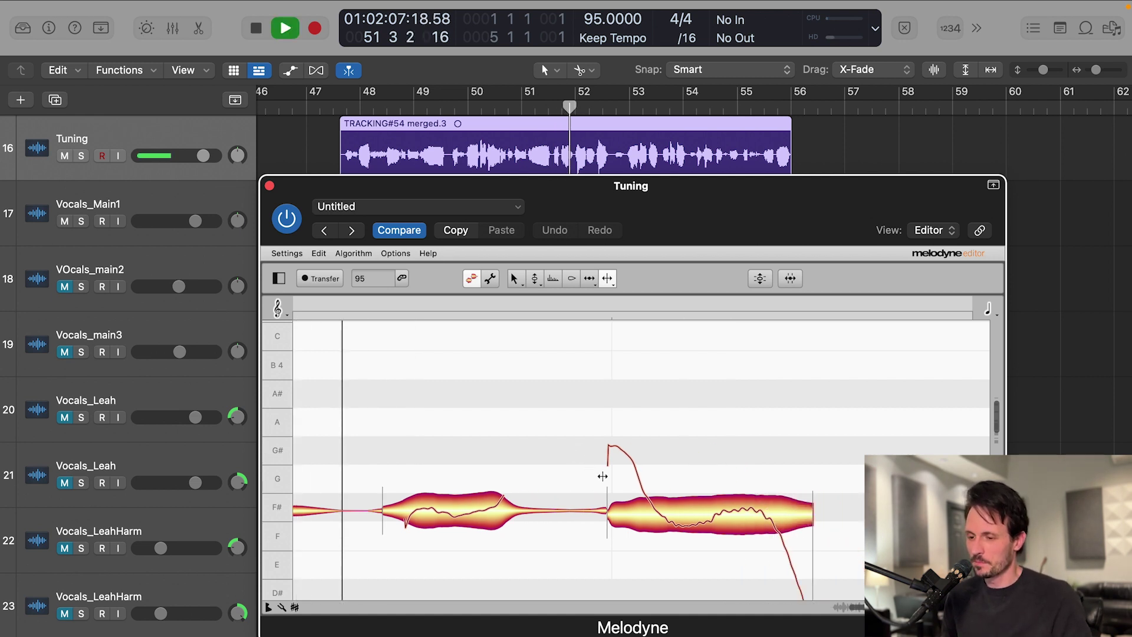
key(space)
click(514, 112)
key(space)
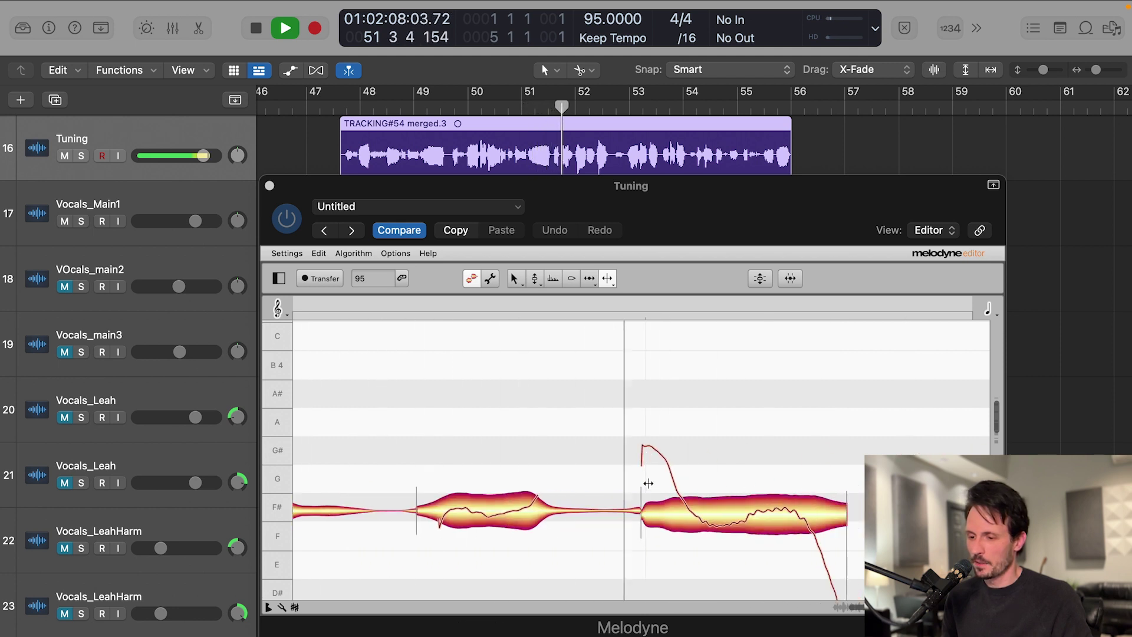
key(space)
Step: Examine the F#4 note on beat 4 of bar 51 and its drop toward A#3, and play back that passage
scroll(664, 489, down, 6)
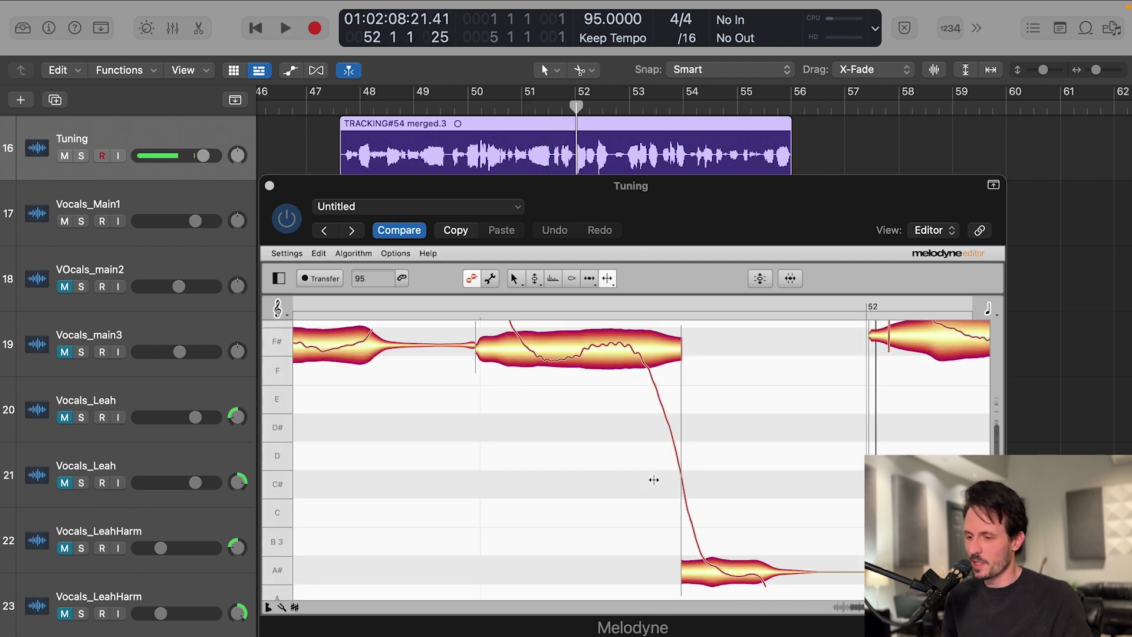
scroll(654, 470, up, 1)
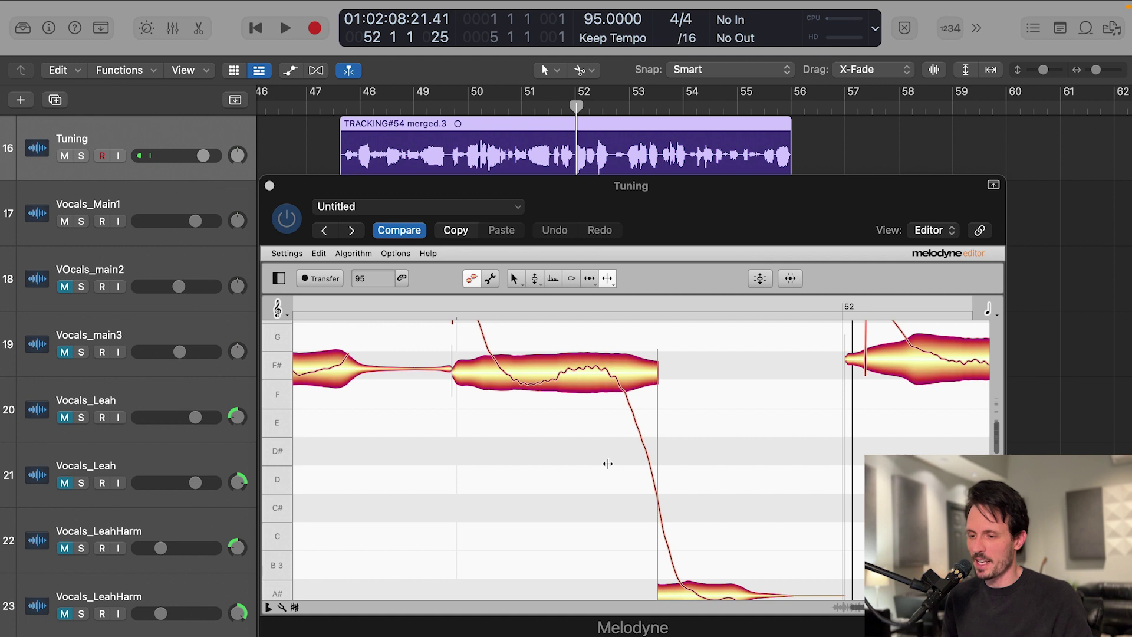
scroll(608, 465, up, 2)
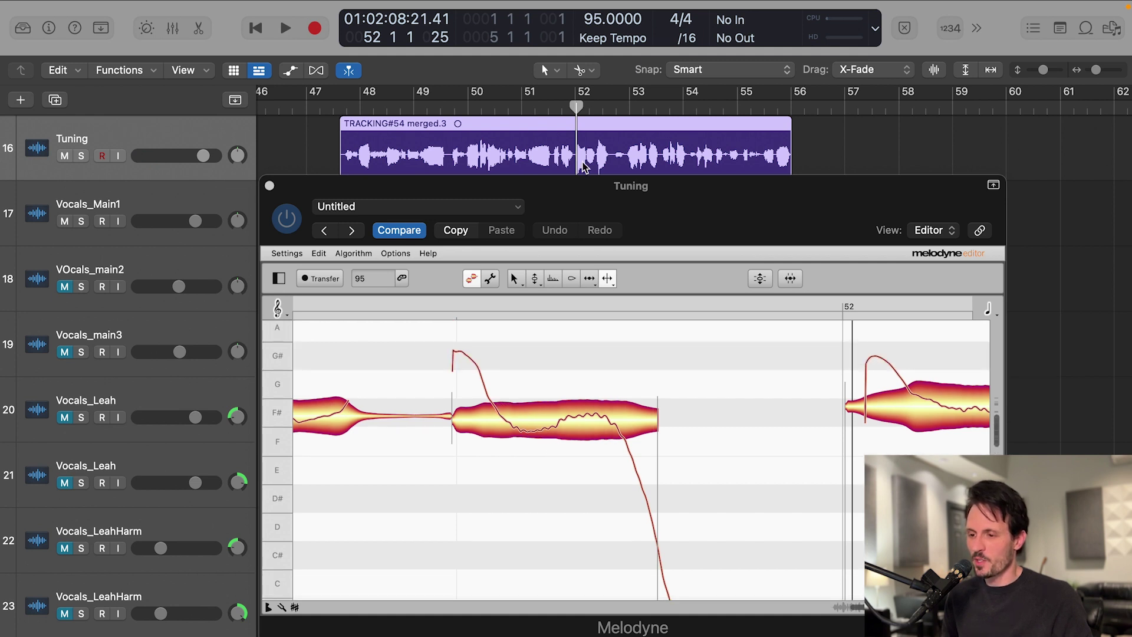
click(424, 338)
key(space)
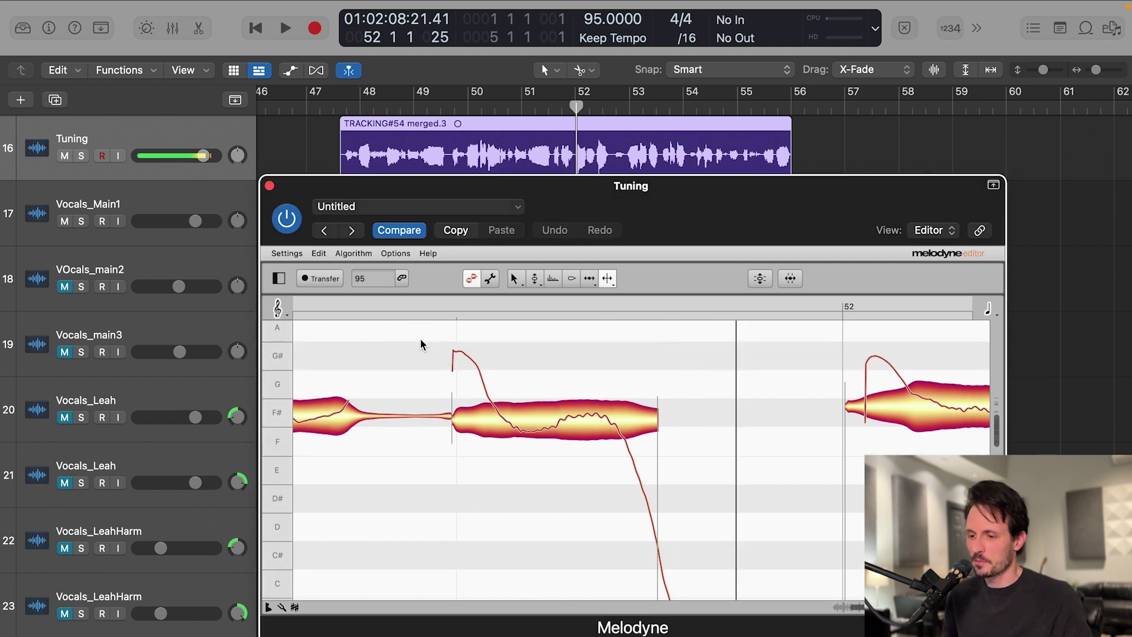
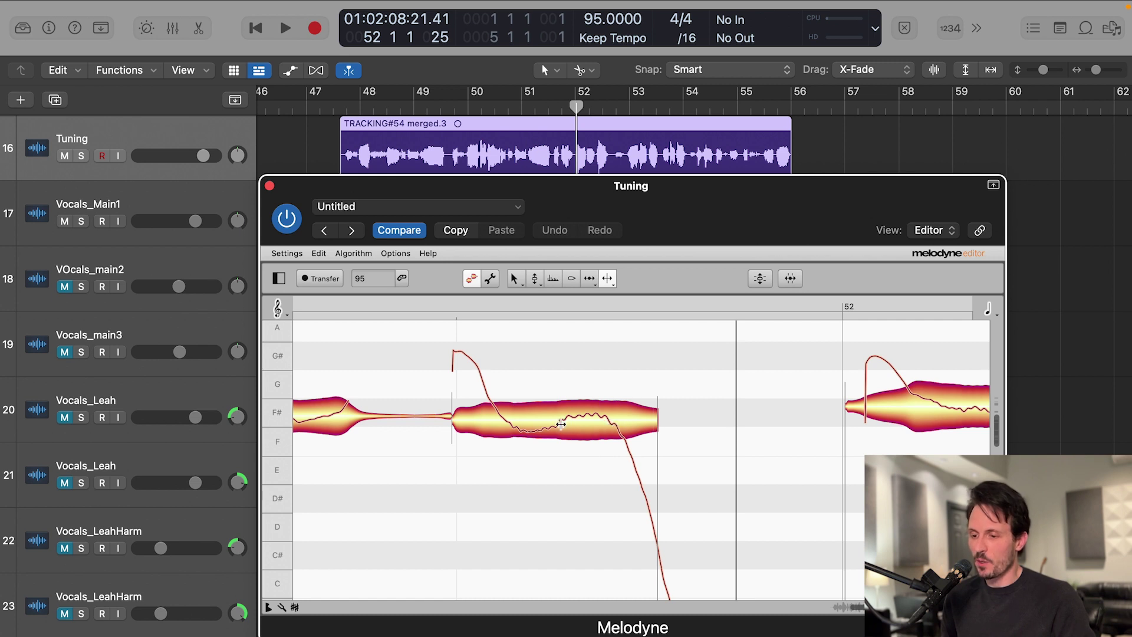
Step: Split the F#4 note on beat 4 of bar 51 into four segments and snap the third one to F#4
double_click(560, 423)
double_click(607, 423)
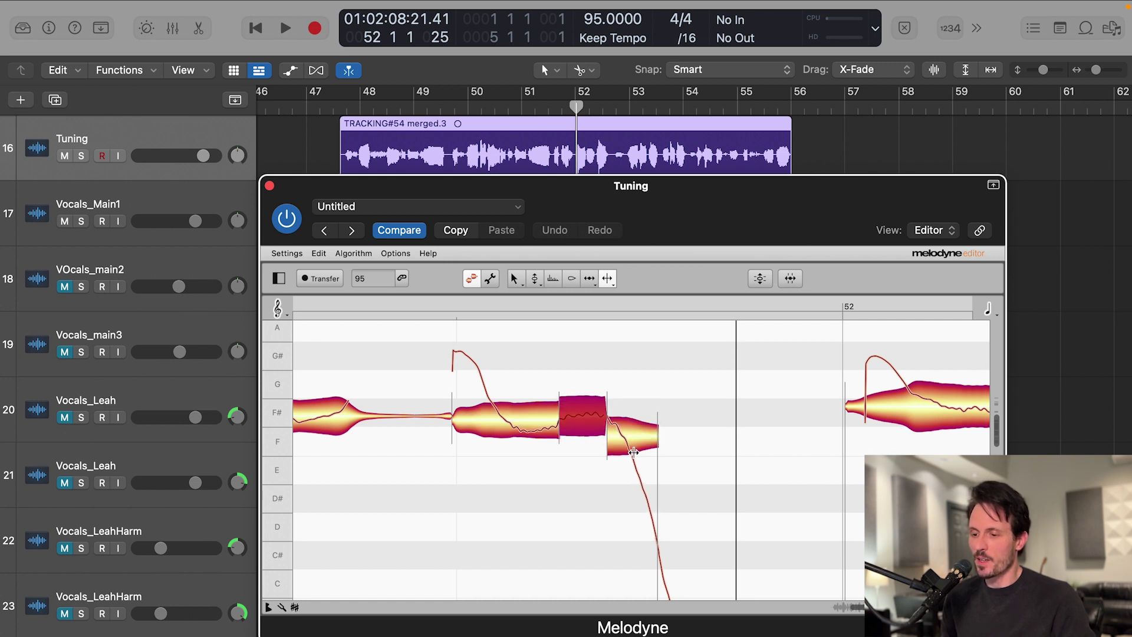
click(536, 281)
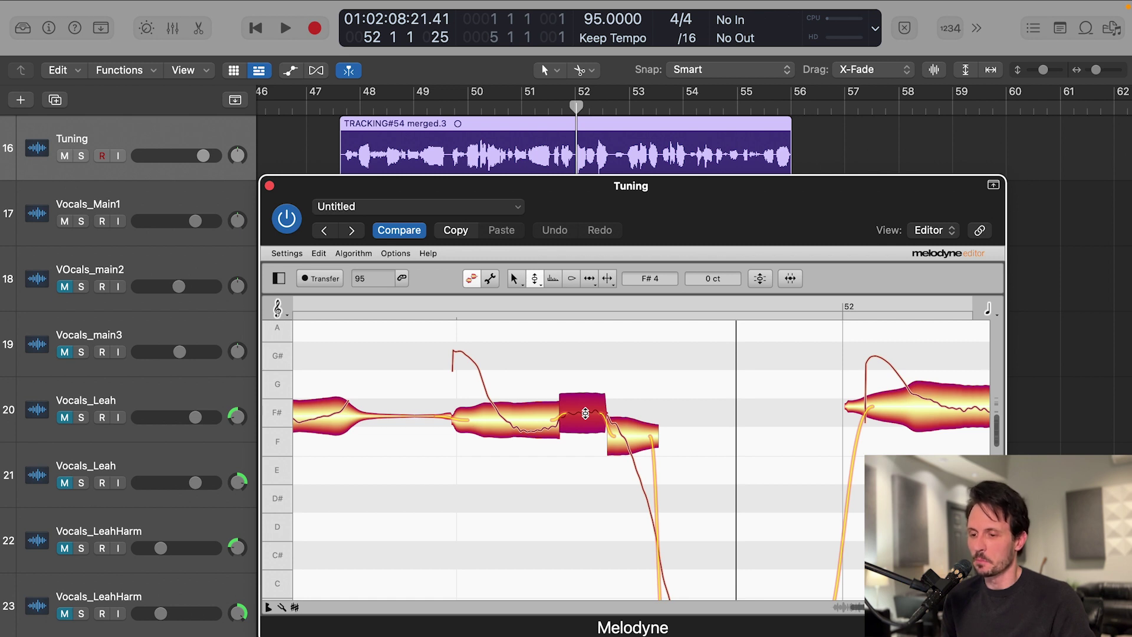
click(608, 279)
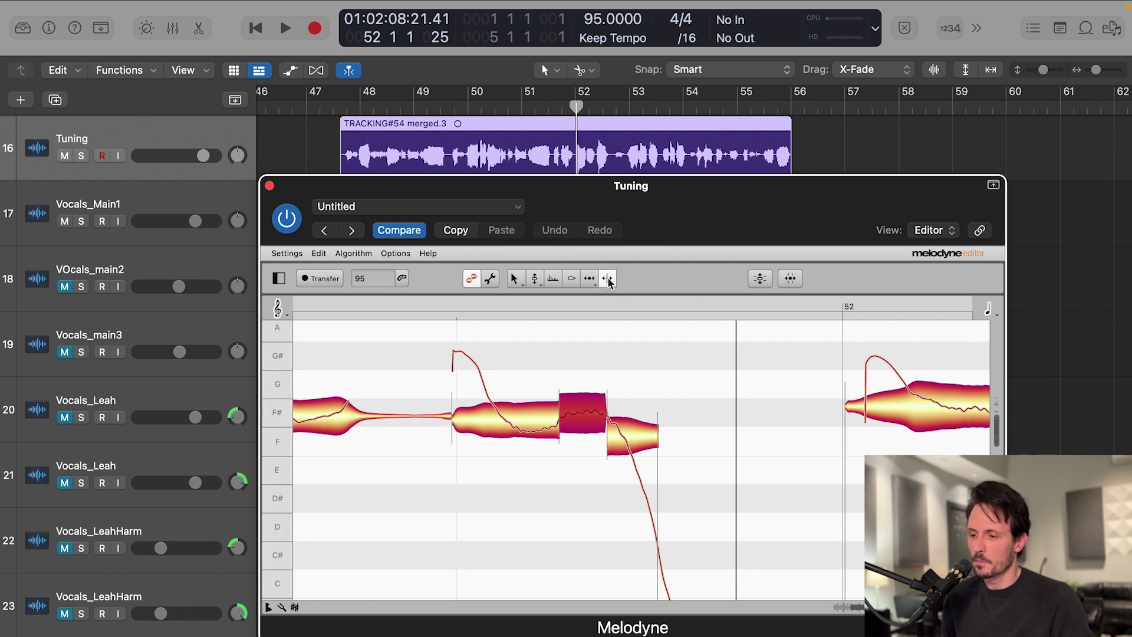
double_click(500, 413)
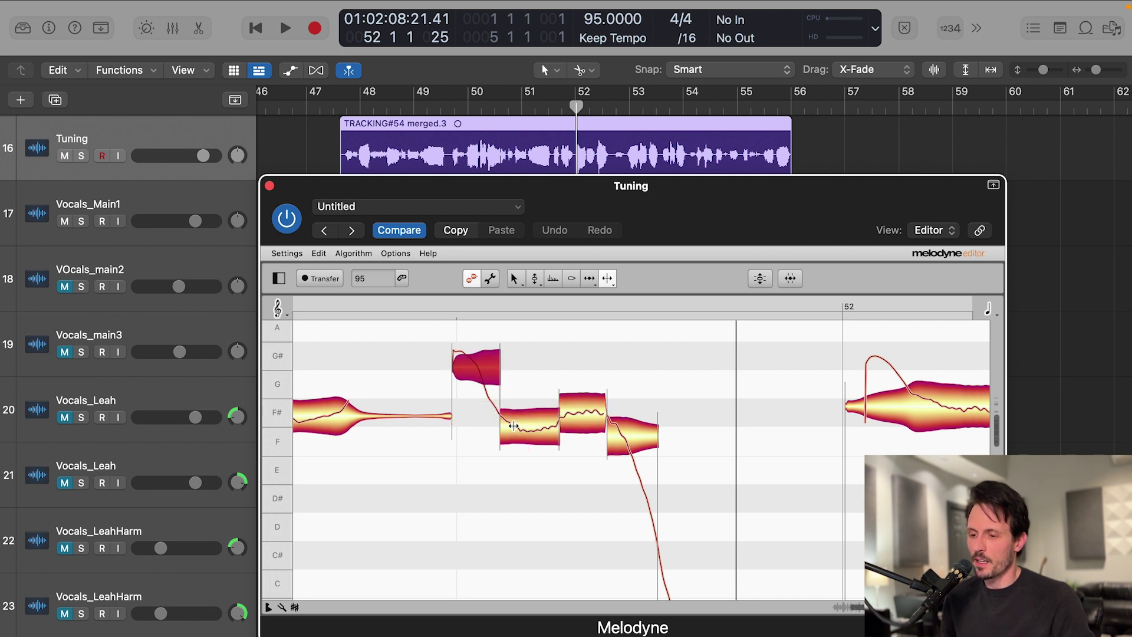
Step: Move the segment after the onset of the bar 51 beat 4 note to F#4 and play back from around beat 2
click(534, 278)
double_click(530, 417)
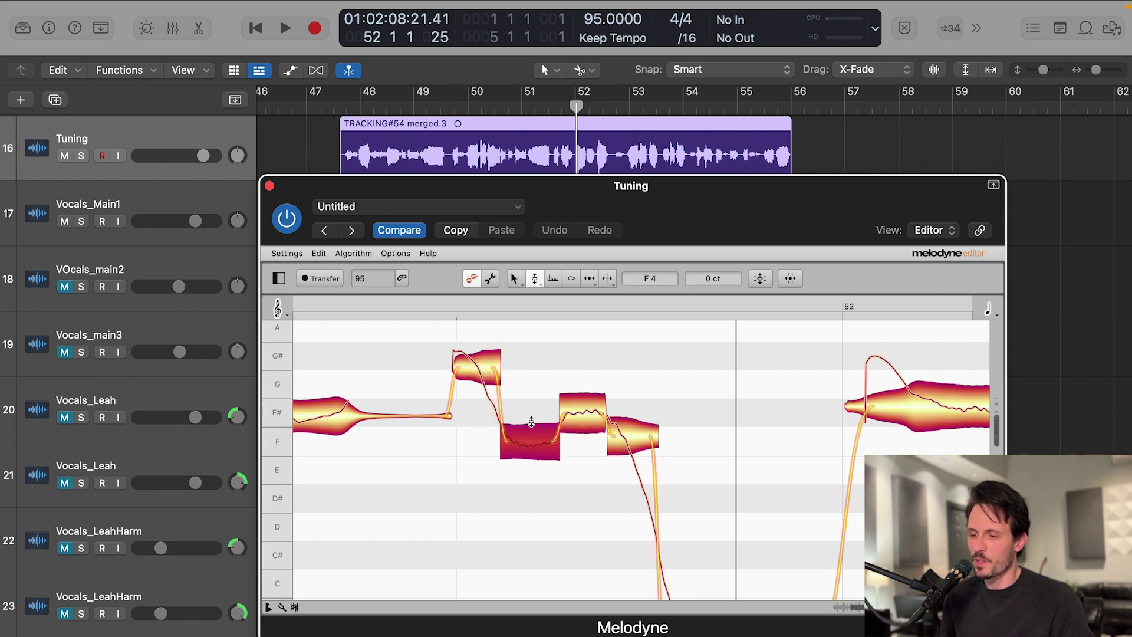
drag(529, 445, 530, 414)
click(557, 374)
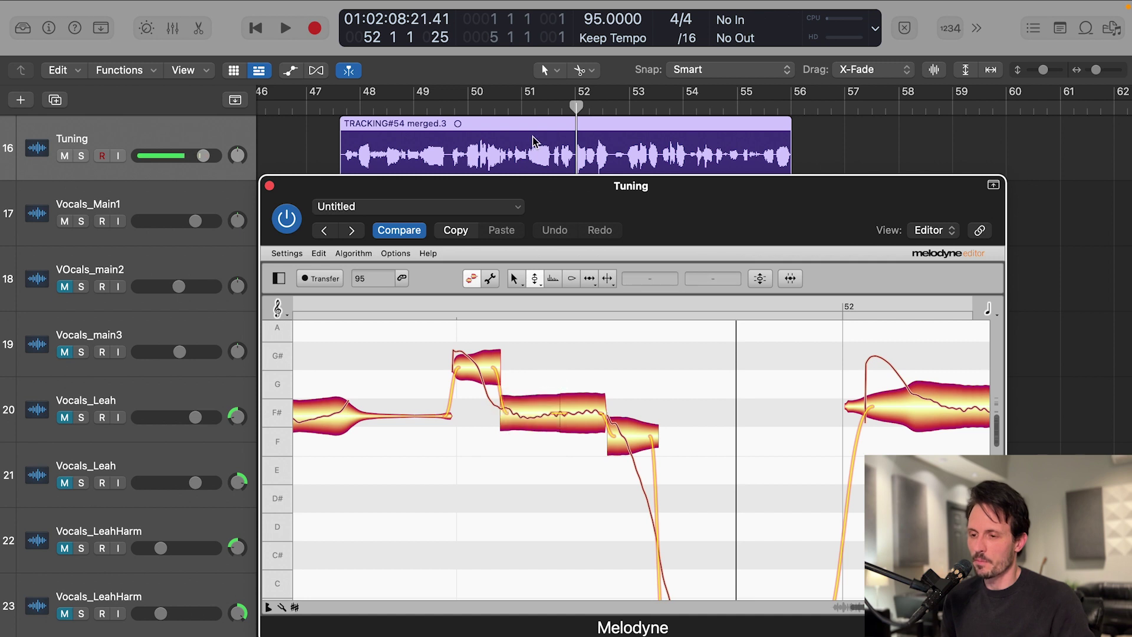
click(538, 109)
key(space)
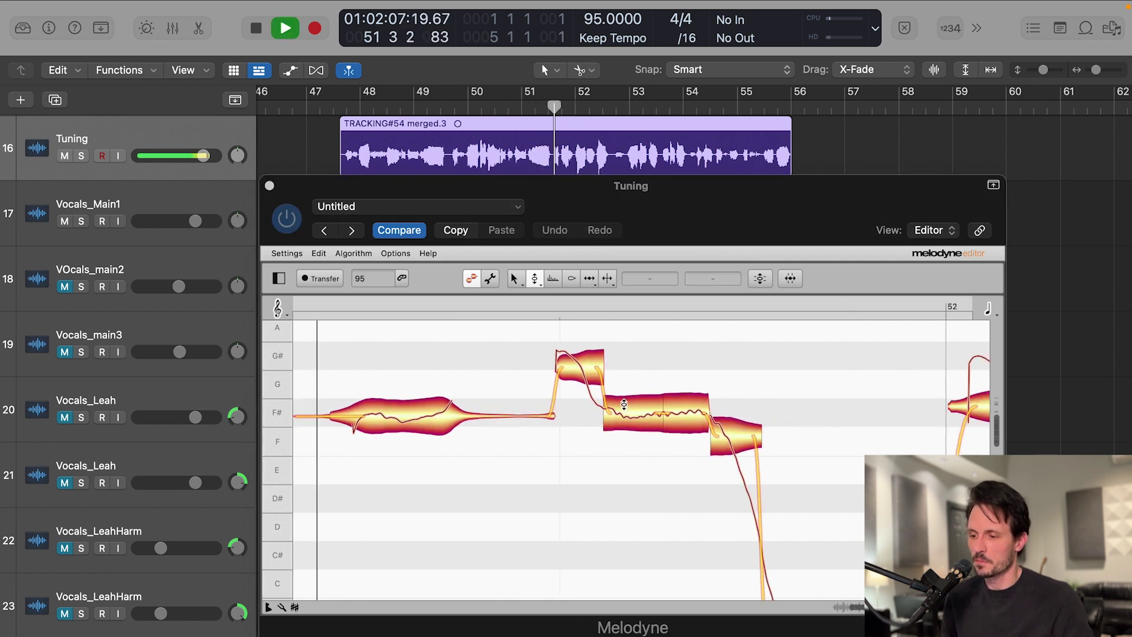
key(space)
Step: Snap the A#3 note just before bar 52 to 0 cents and play back the passage into bar 52
scroll(624, 425, down, 3)
scroll(625, 426, right, 2)
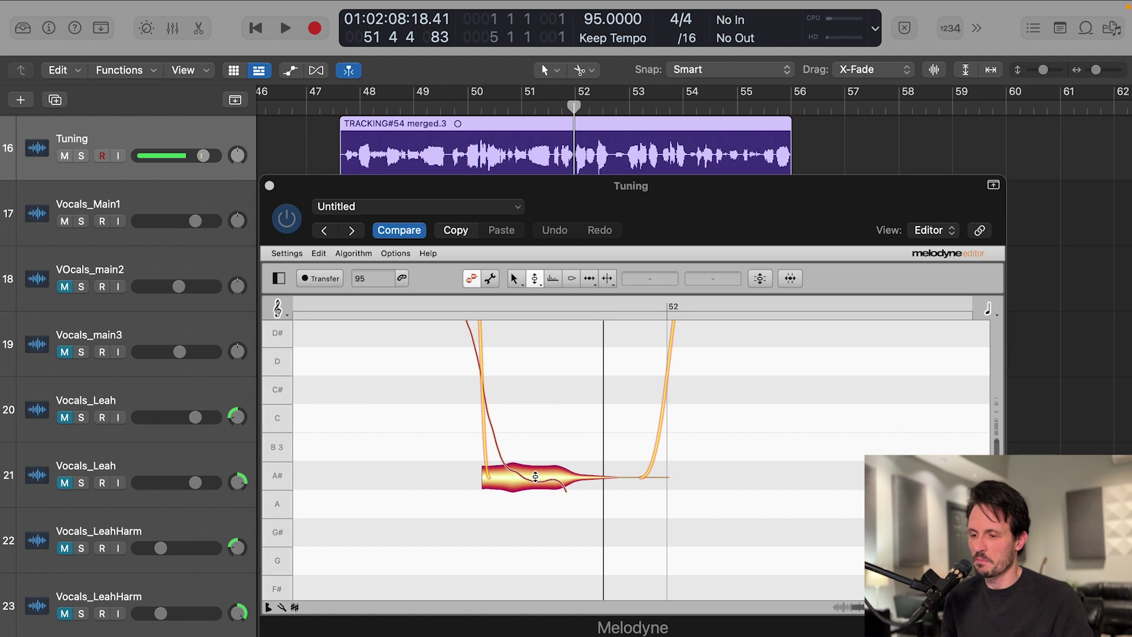
click(537, 479)
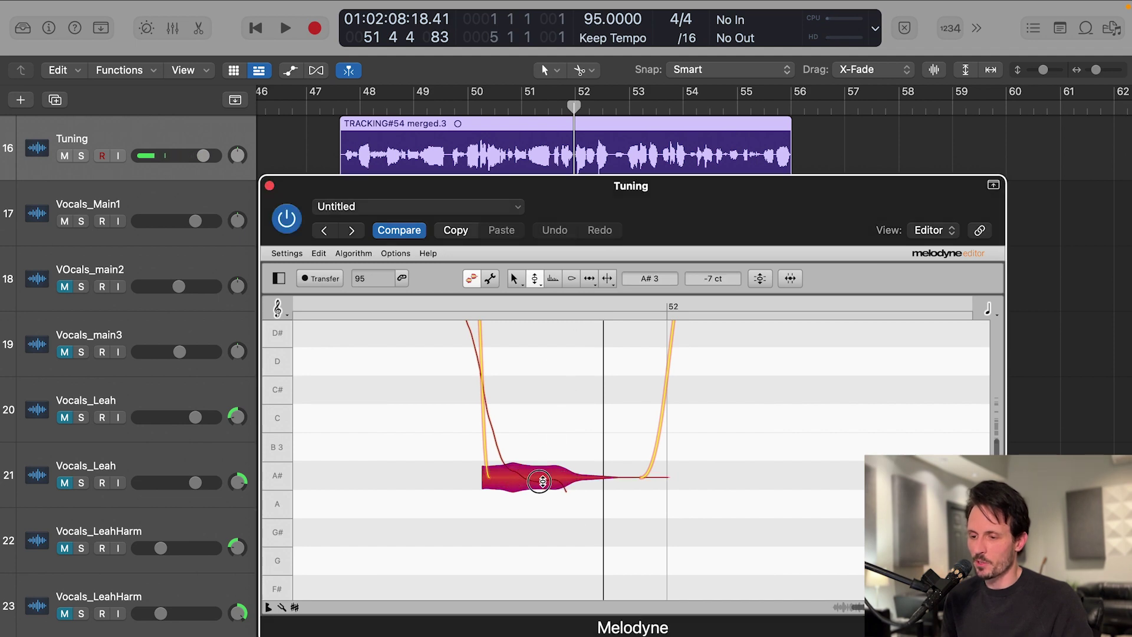
double_click(534, 479)
click(543, 109)
key(space)
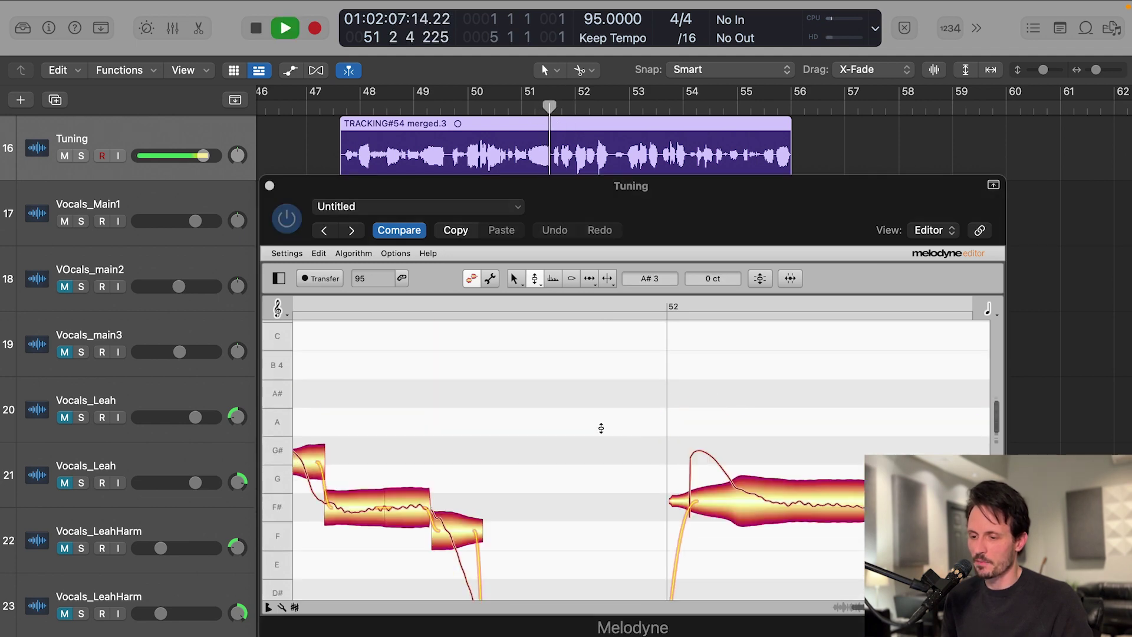
key(space)
Step: Lower the A#3 note before bar 52 to A3 and play back from bar 51 into the third beat of bar 52
scroll(498, 465, left, 3)
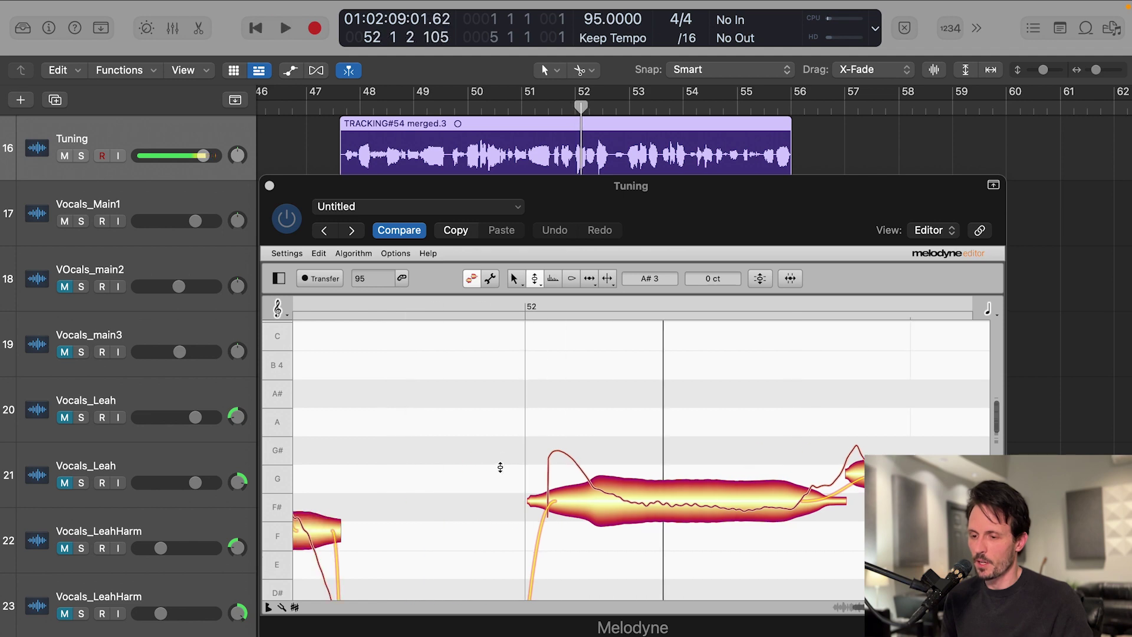
scroll(505, 467, down, 2)
scroll(576, 474, left, 5)
scroll(655, 480, down, 3)
drag(650, 458, 650, 489)
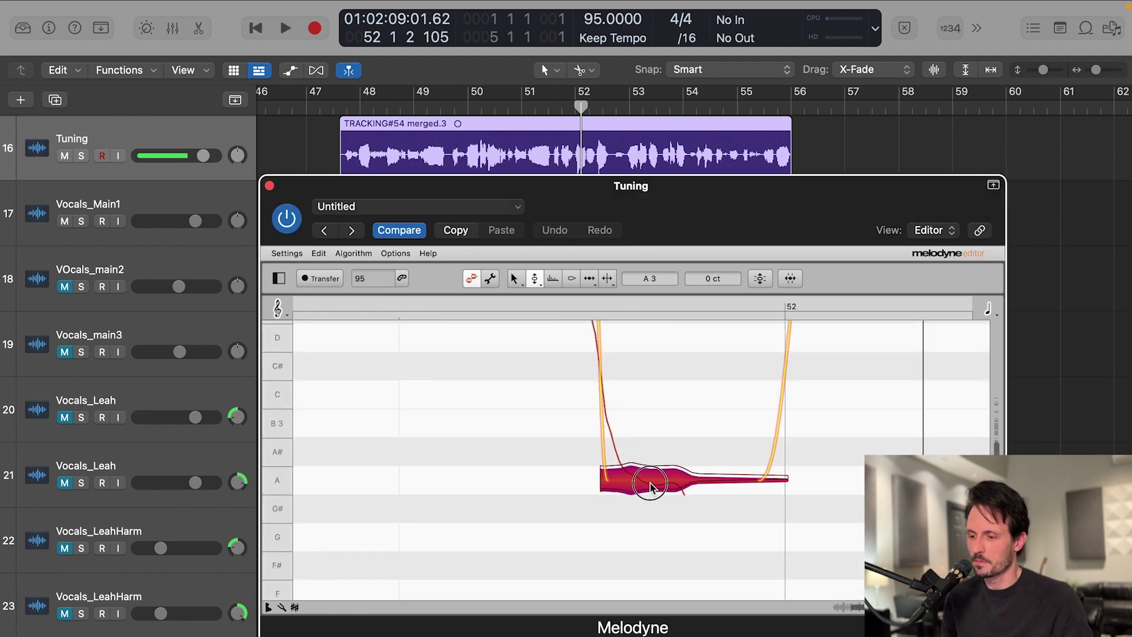
click(541, 109)
key(space)
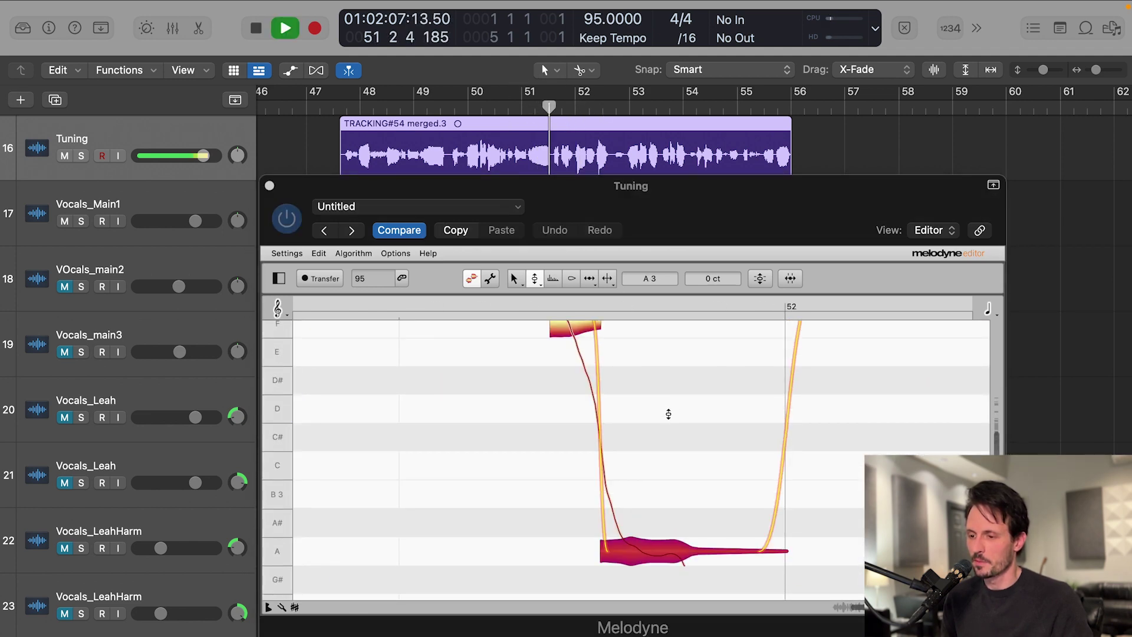
scroll(679, 403, right, 3)
scroll(680, 403, up, 3)
key(space)
Step: Split the high-pitched onset off the F#4 note at the start of bar 52 and clear the selection
scroll(631, 410, right, 10)
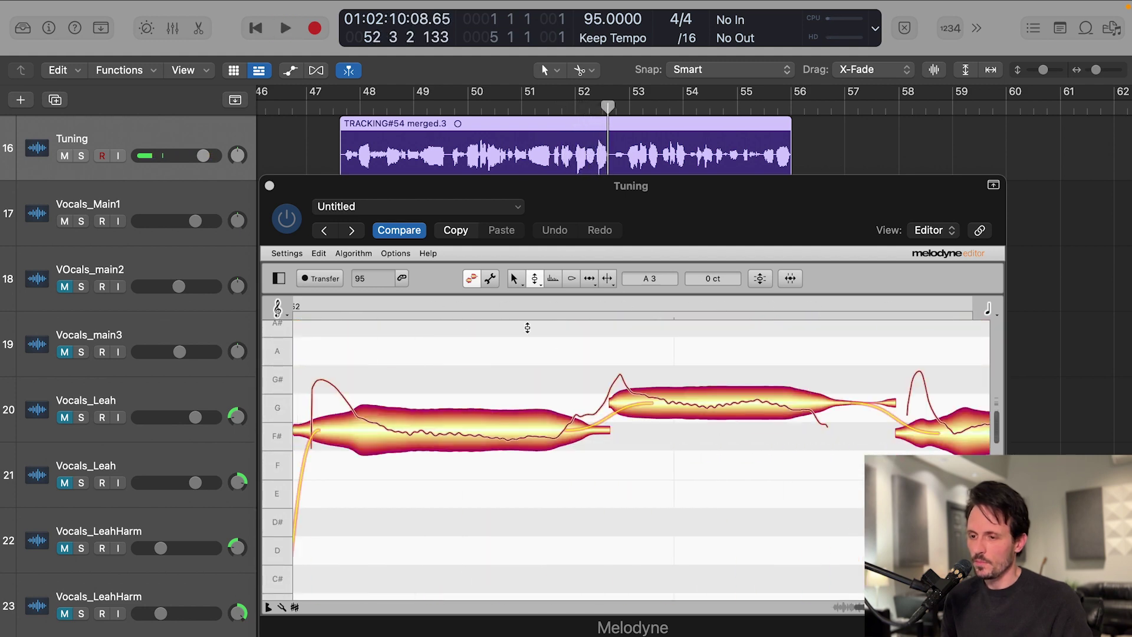
scroll(458, 432, left, 2)
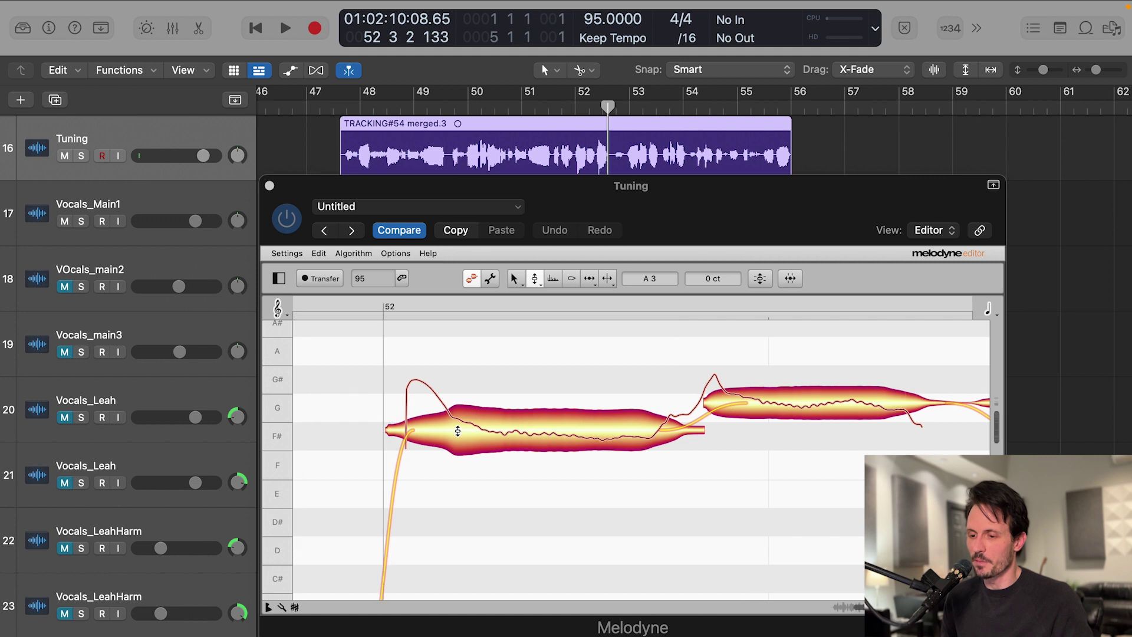
click(571, 397)
scroll(572, 397, right, 1)
click(401, 422)
double_click(400, 421)
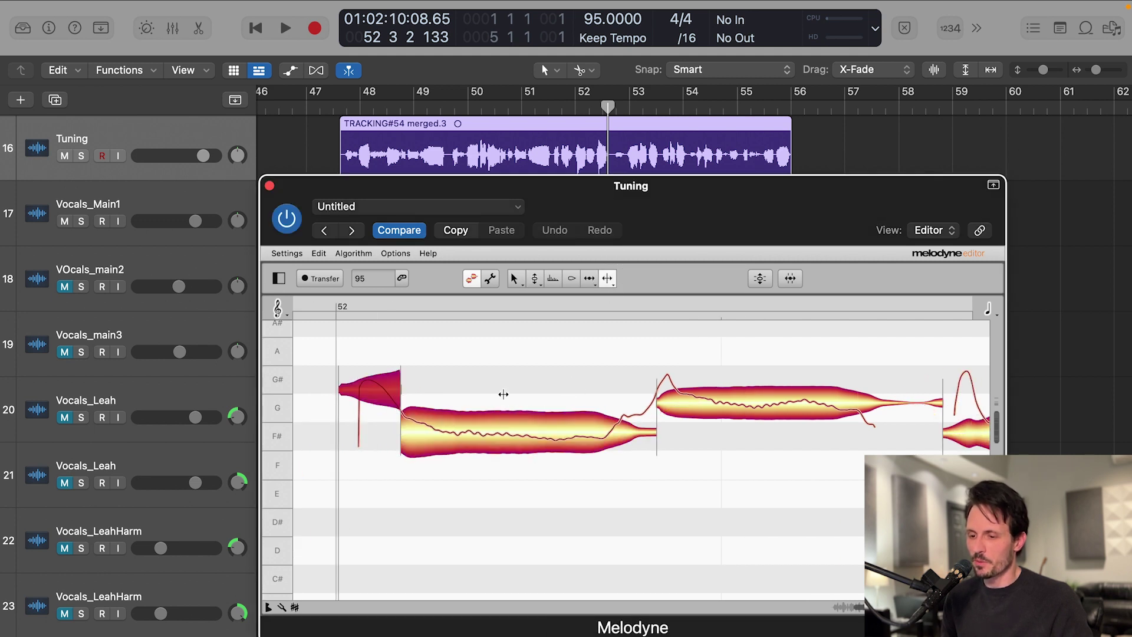
click(512, 378)
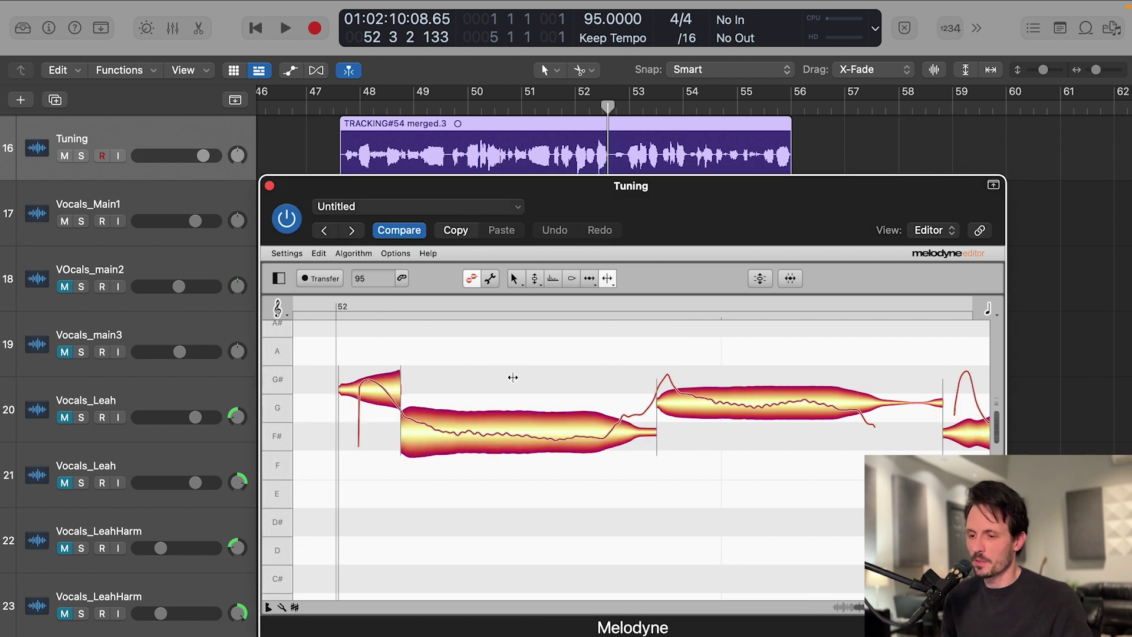
Step: Split the remaining F#4 note in bar 52 at five points following its pitch curve, separating the rising tail
double_click(607, 436)
double_click(573, 440)
double_click(534, 439)
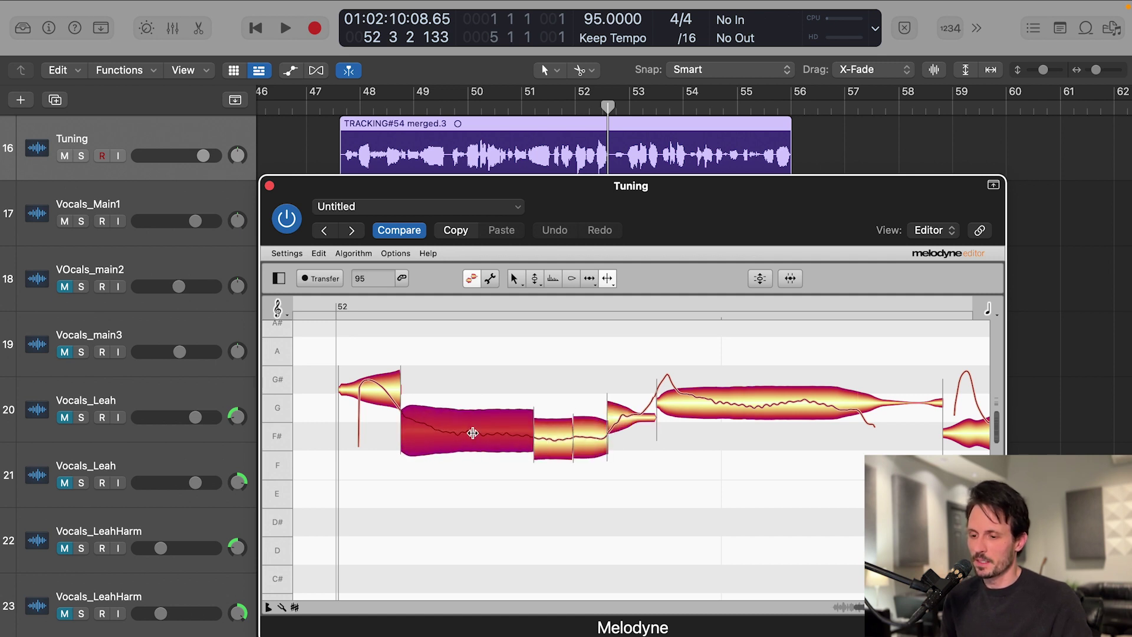
double_click(472, 437)
double_click(443, 427)
Step: Try to snap all five segments between the onset and the rising tail of the bar 52 note to F#4
click(535, 278)
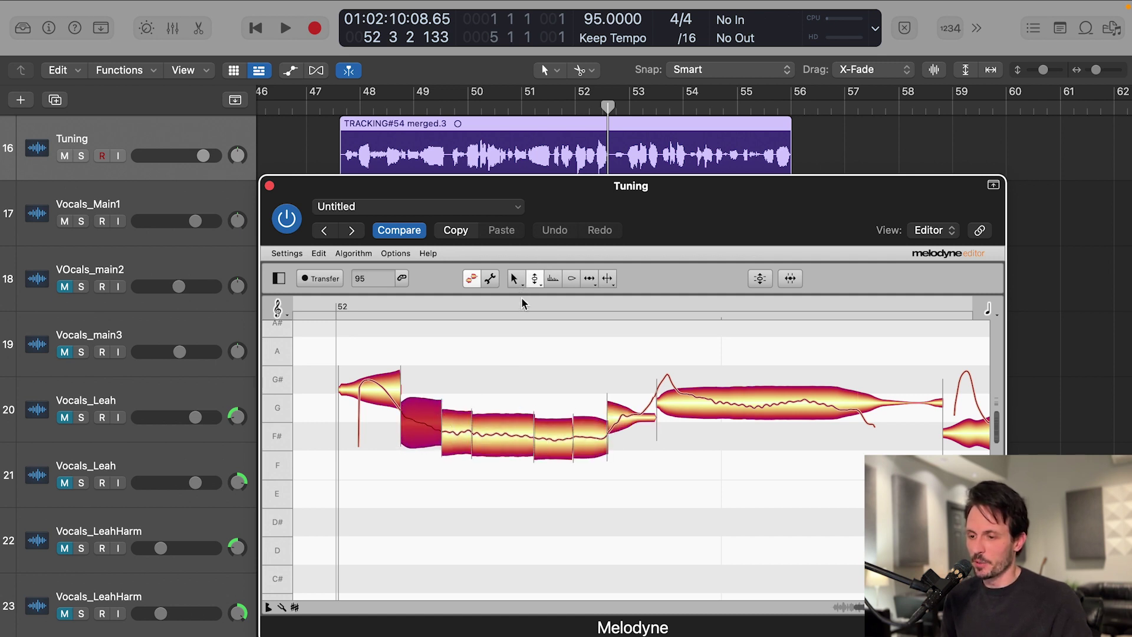
drag(439, 378, 610, 458)
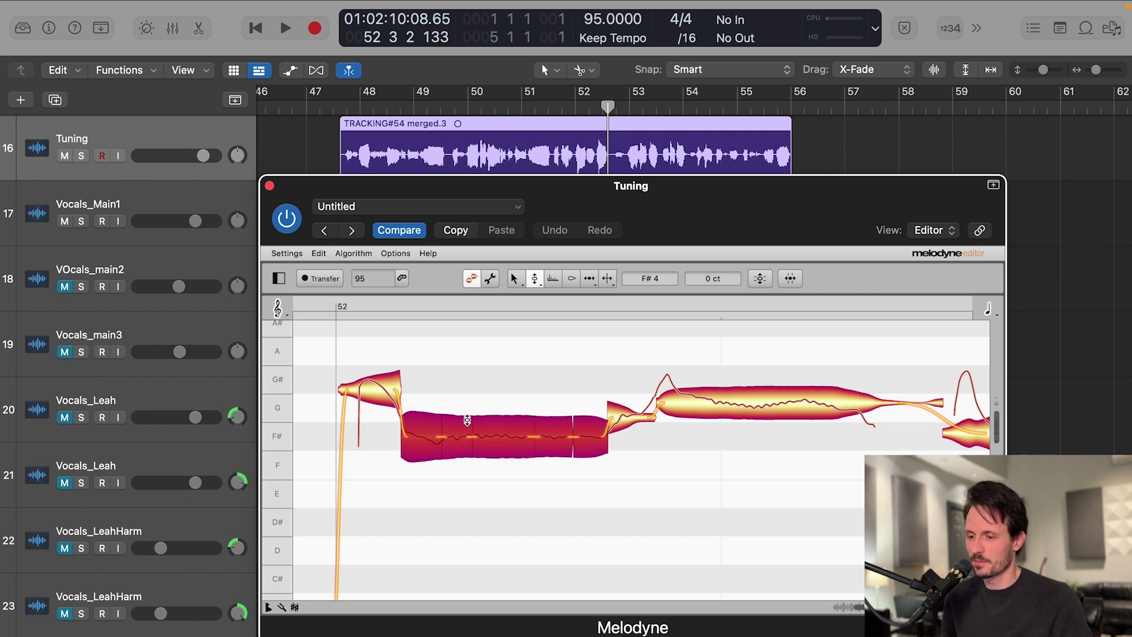
click(405, 361)
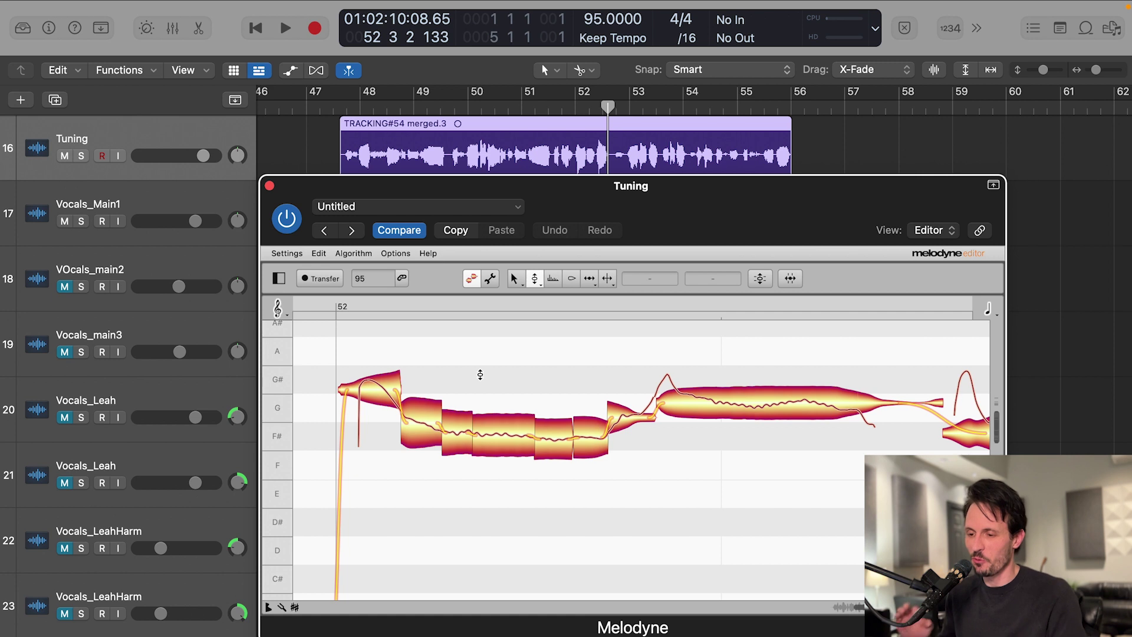
Step: Snap the four sustained segments of the bar 52 note to F#4 and slightly lower the onset and the transition segment
drag(538, 411, 487, 437)
double_click(501, 440)
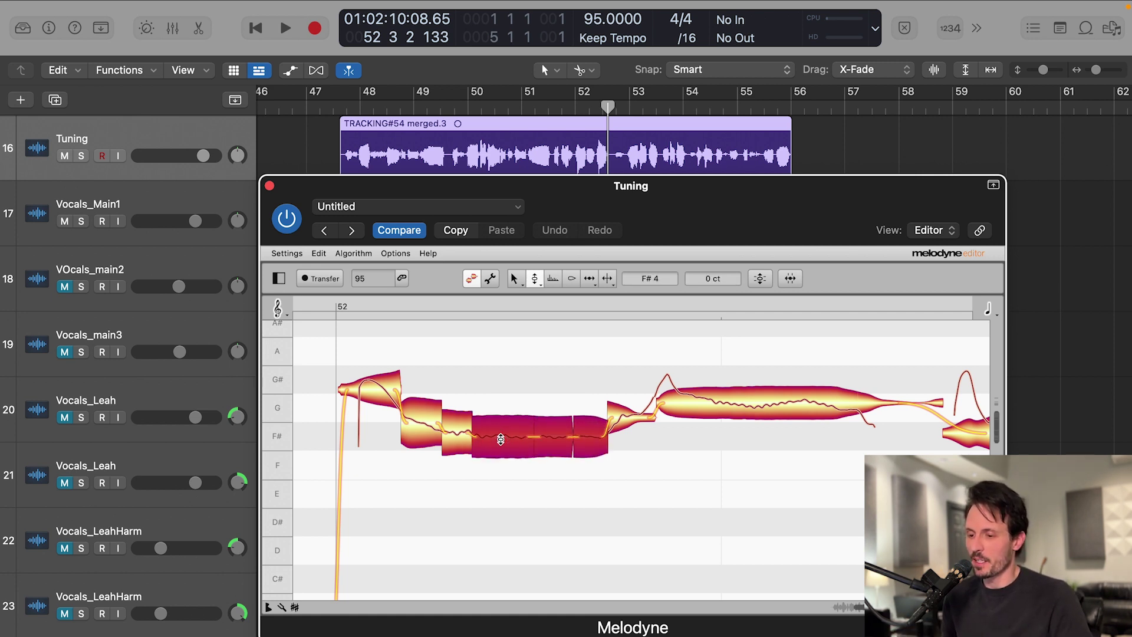
click(463, 437)
drag(413, 364, 360, 413)
drag(720, 278, 721, 306)
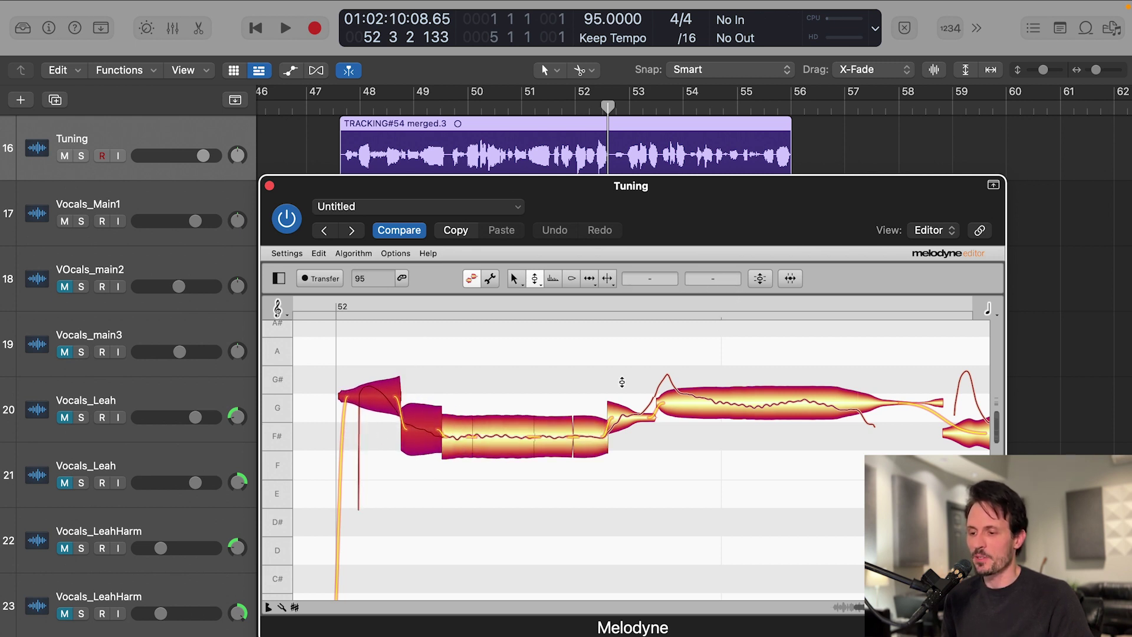
Step: Snap the note around beat 2 of bar 52 to G4 and split it into five segments
scroll(614, 381, right, 2)
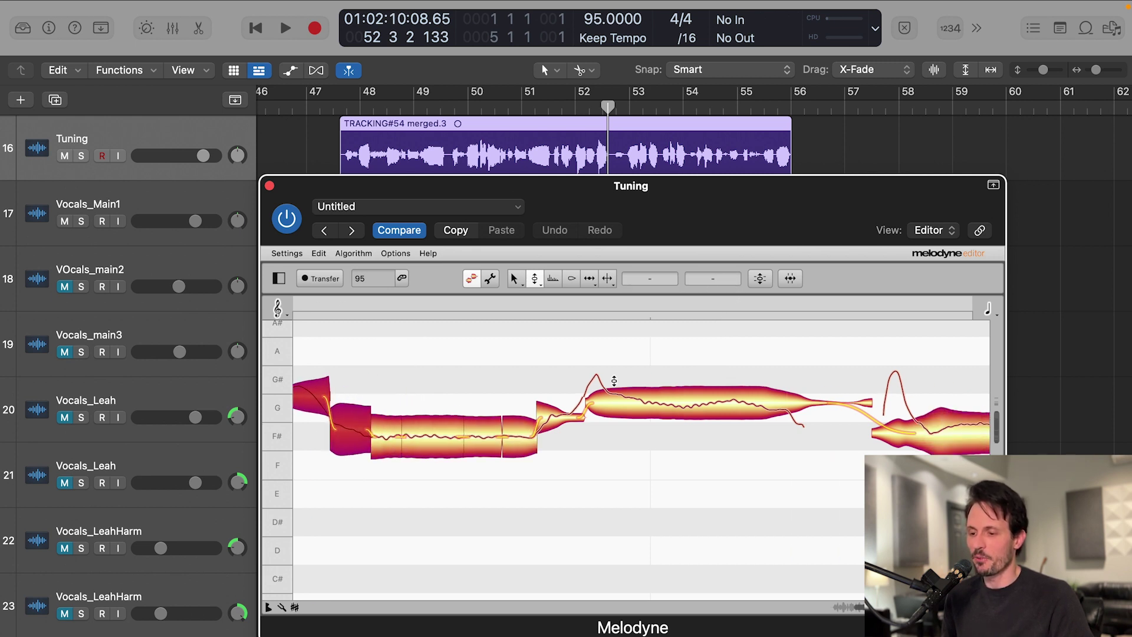
click(675, 407)
scroll(666, 407, right, 3)
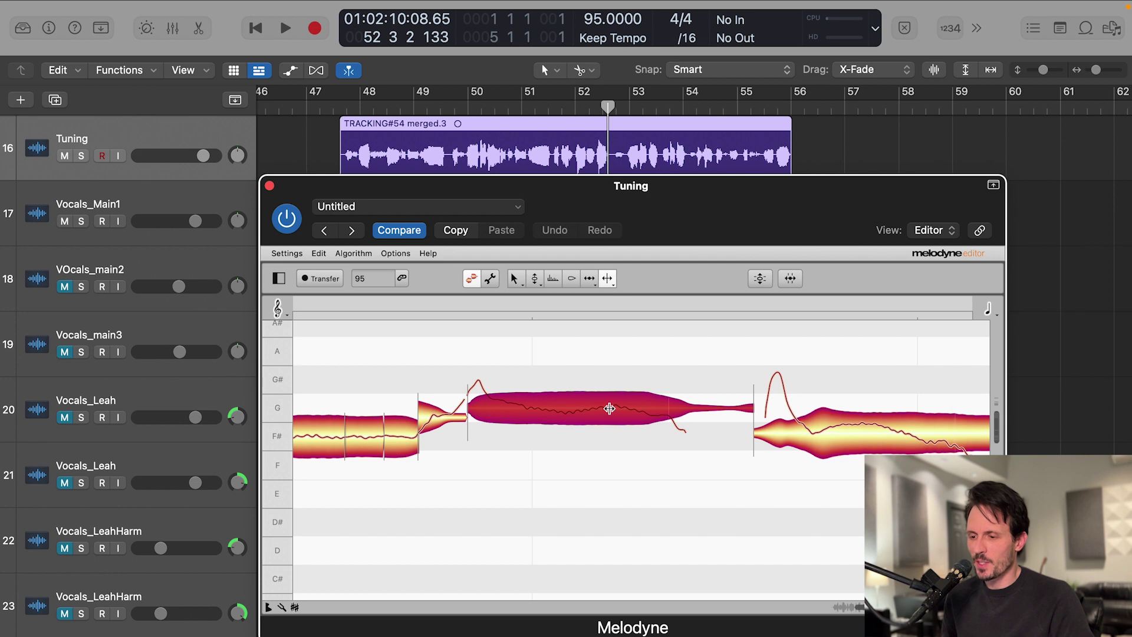
double_click(590, 409)
double_click(529, 408)
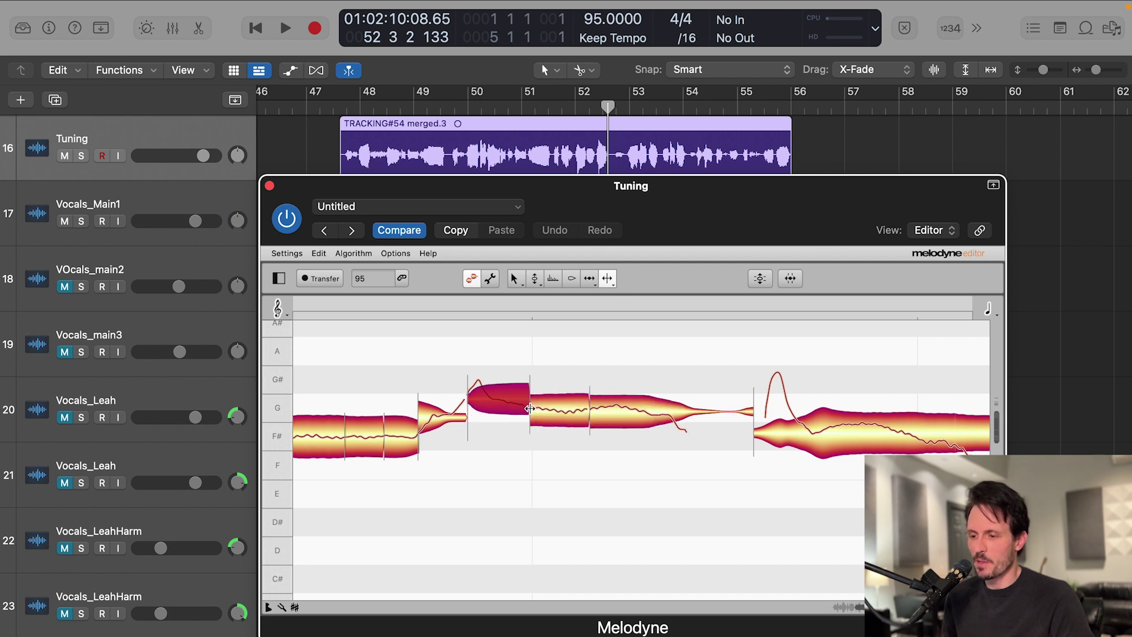
double_click(647, 413)
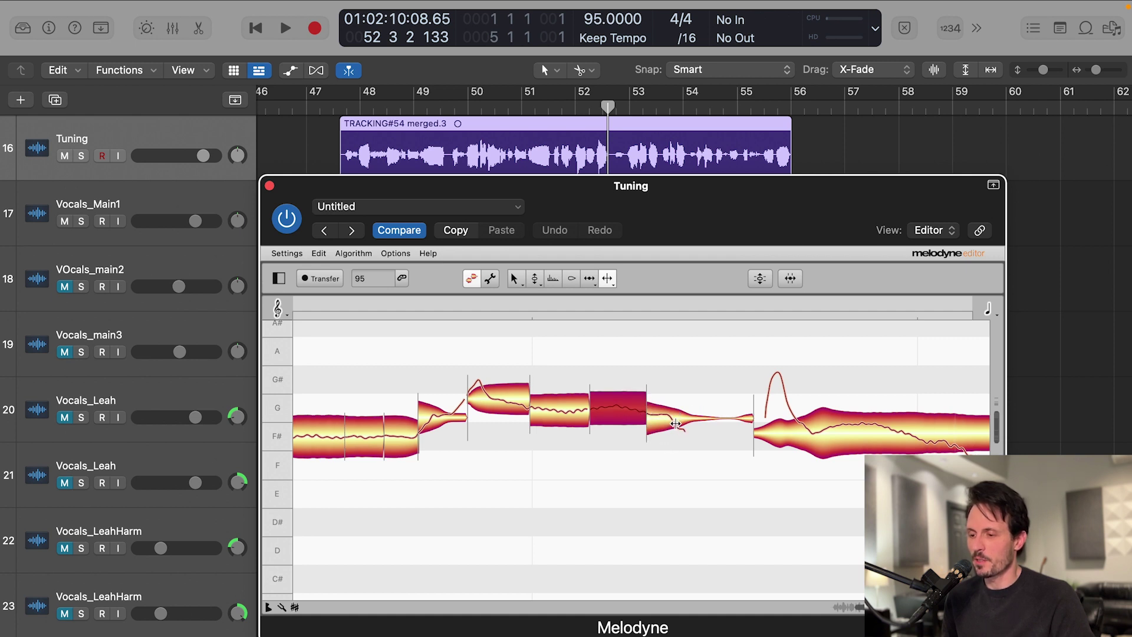
double_click(669, 419)
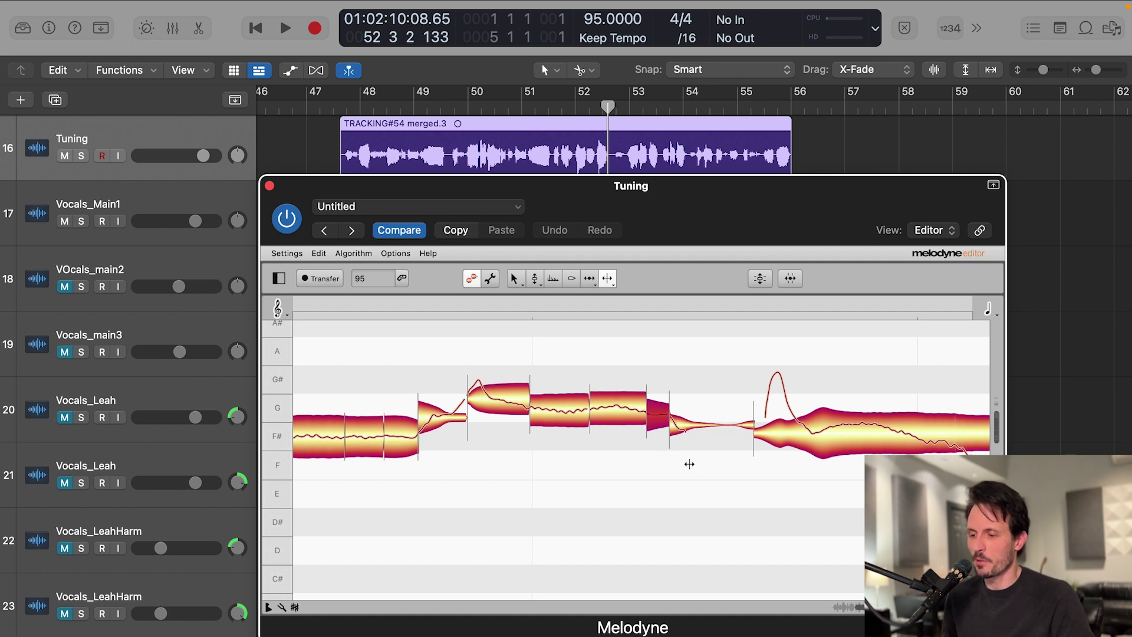
Step: Snap the three middle segments of the beat 2 note to G4 and play back from just before bar 52
click(535, 278)
drag(575, 373, 653, 420)
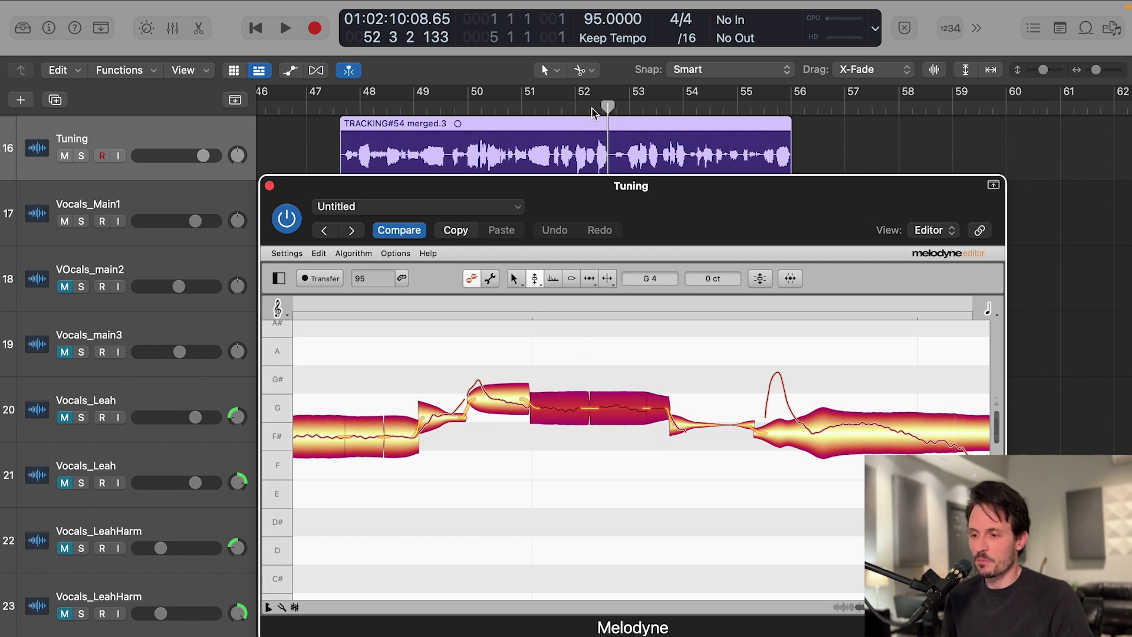
double_click(574, 108)
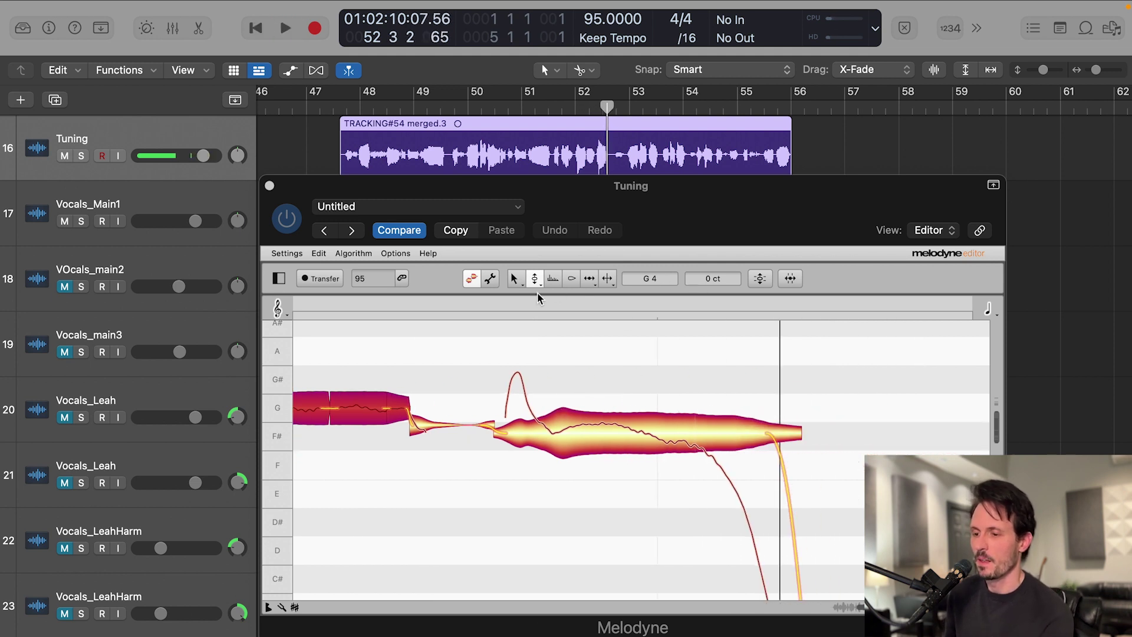
Step: Replay from the start of bar 52 and split the onset off the F#4 note around beat 3
click(607, 278)
double_click(584, 106)
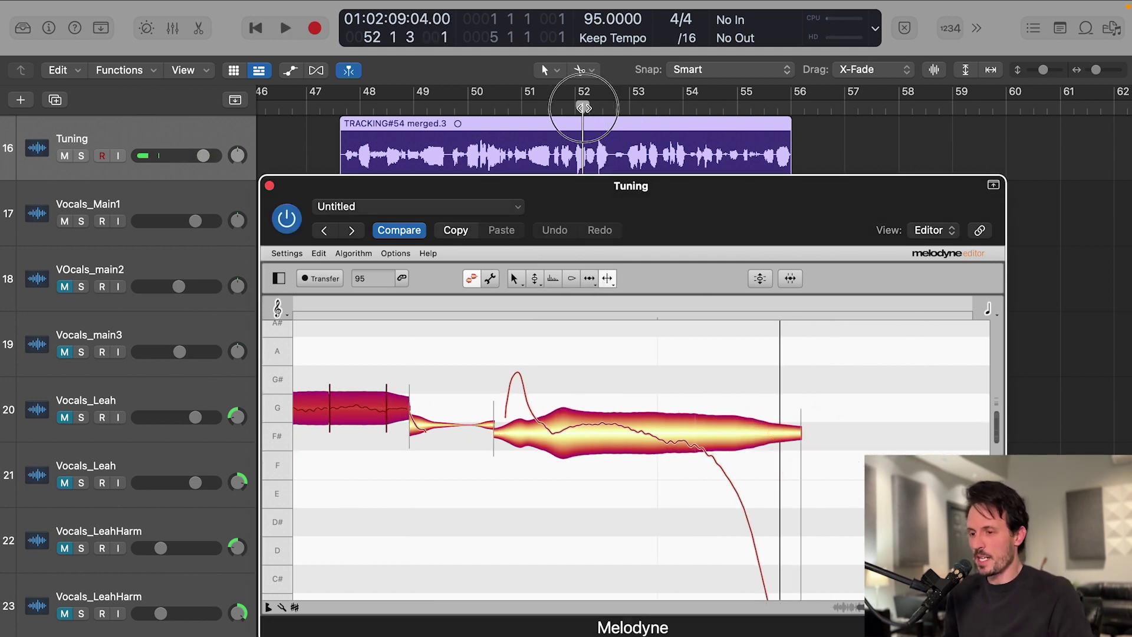
key(space)
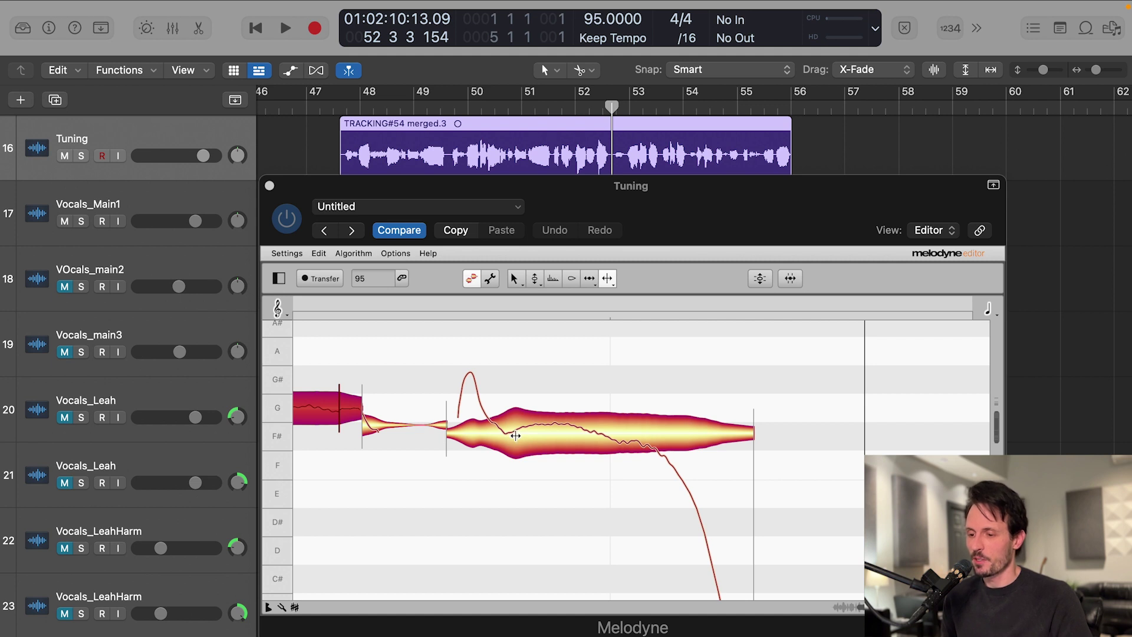
double_click(506, 438)
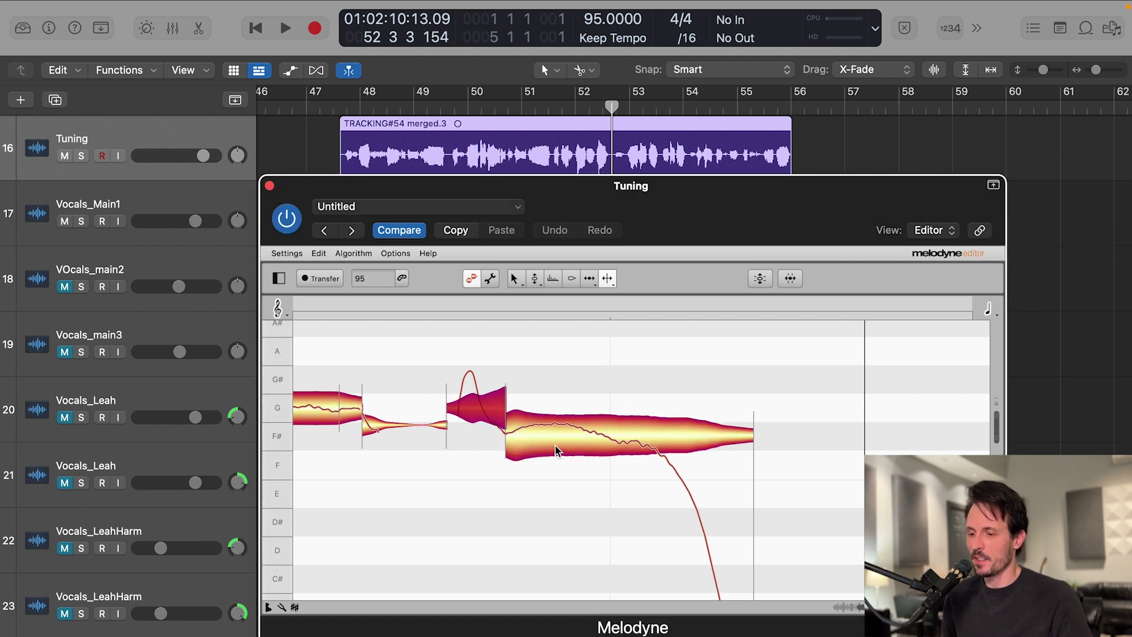
Step: Try splitting the rest of the F#4 note around beat 3 at two points where its pitch falls, and undo both splits
double_click(587, 436)
double_click(623, 448)
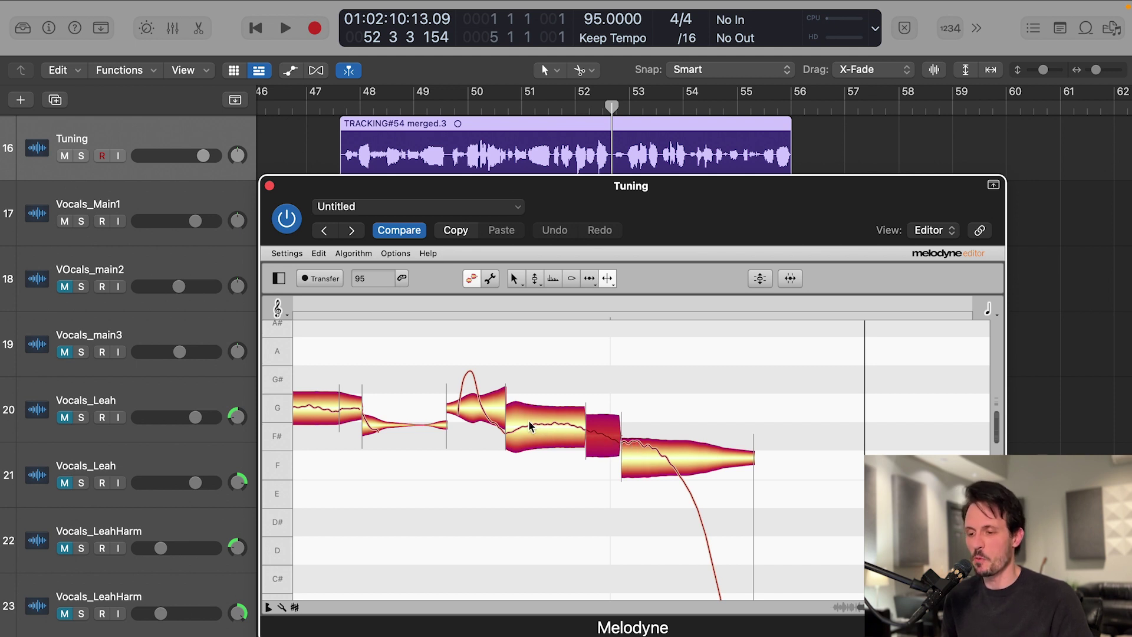
click(647, 410)
key(super+z)
key(super+z)
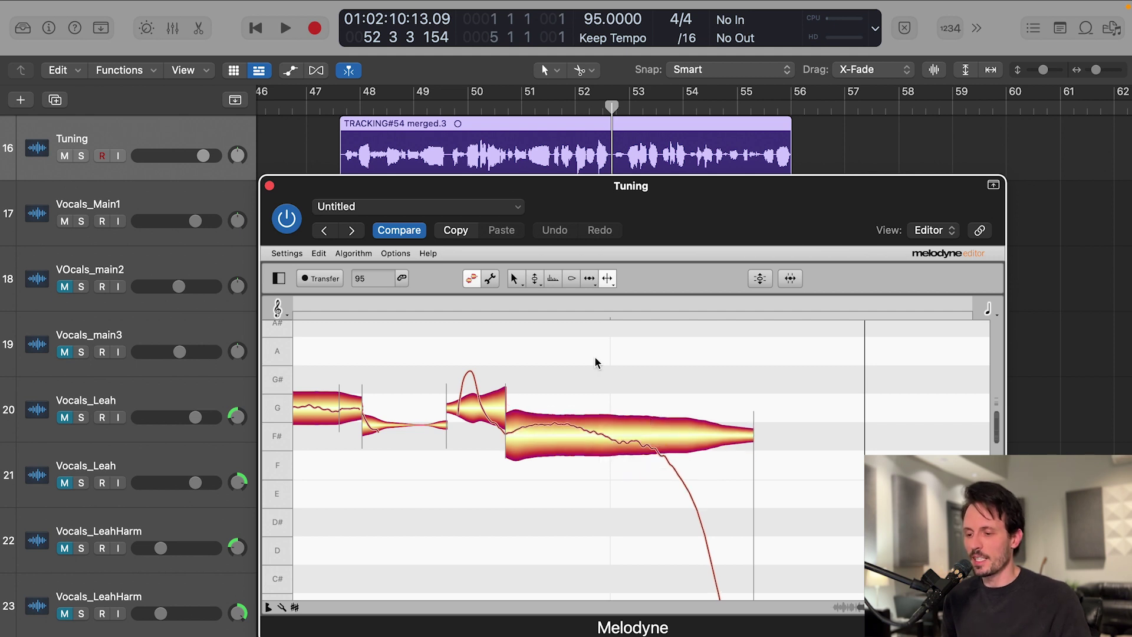
Step: Split the F#4 note around beat 3 of bar 52 into six segments at the points where its pitch changes
double_click(617, 448)
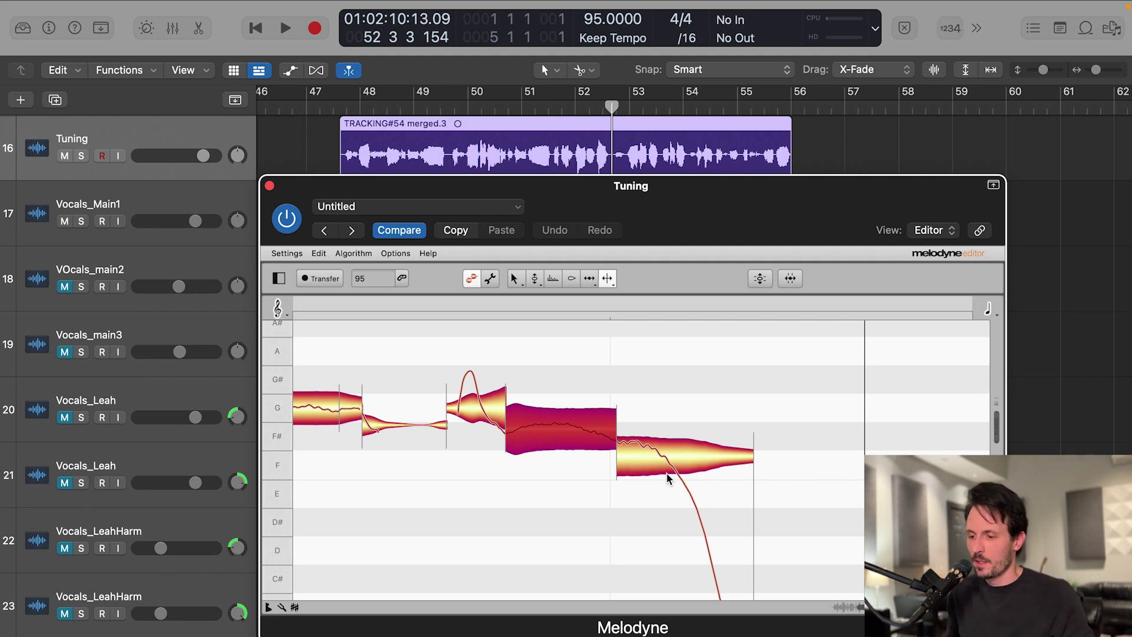
double_click(570, 435)
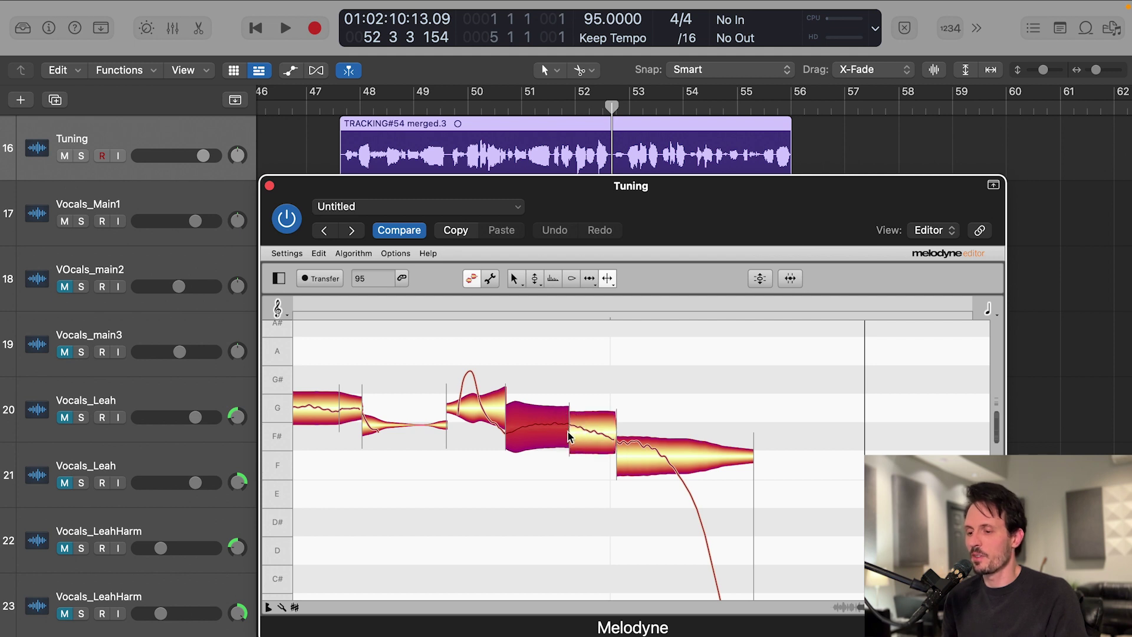
double_click(536, 434)
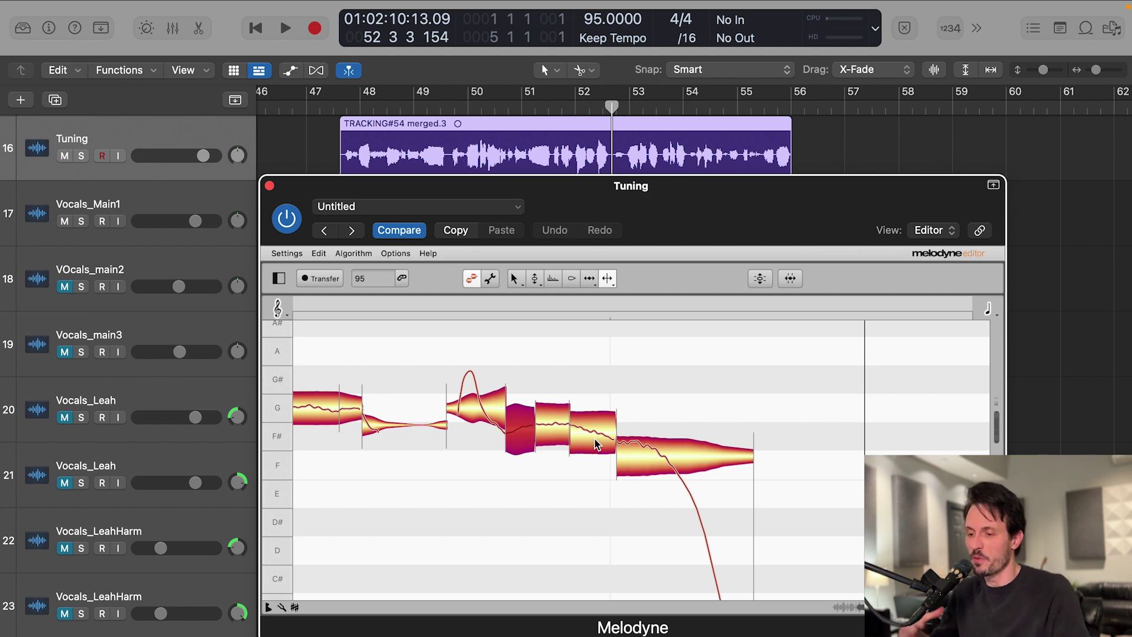
double_click(660, 459)
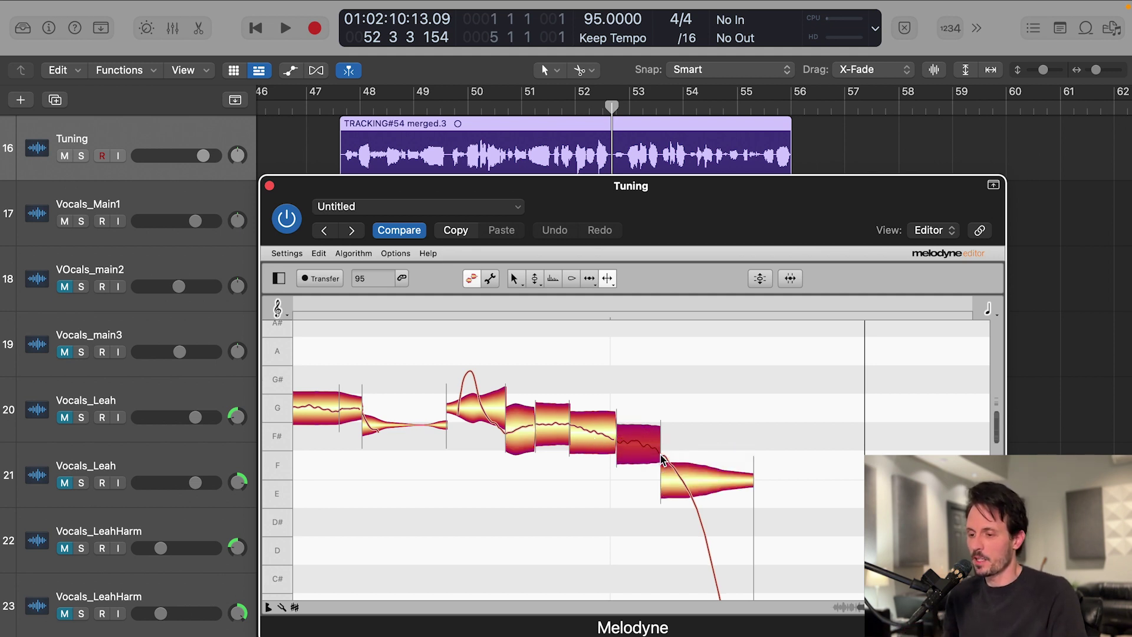
key(F2)
drag(527, 381, 566, 434)
key(F7)
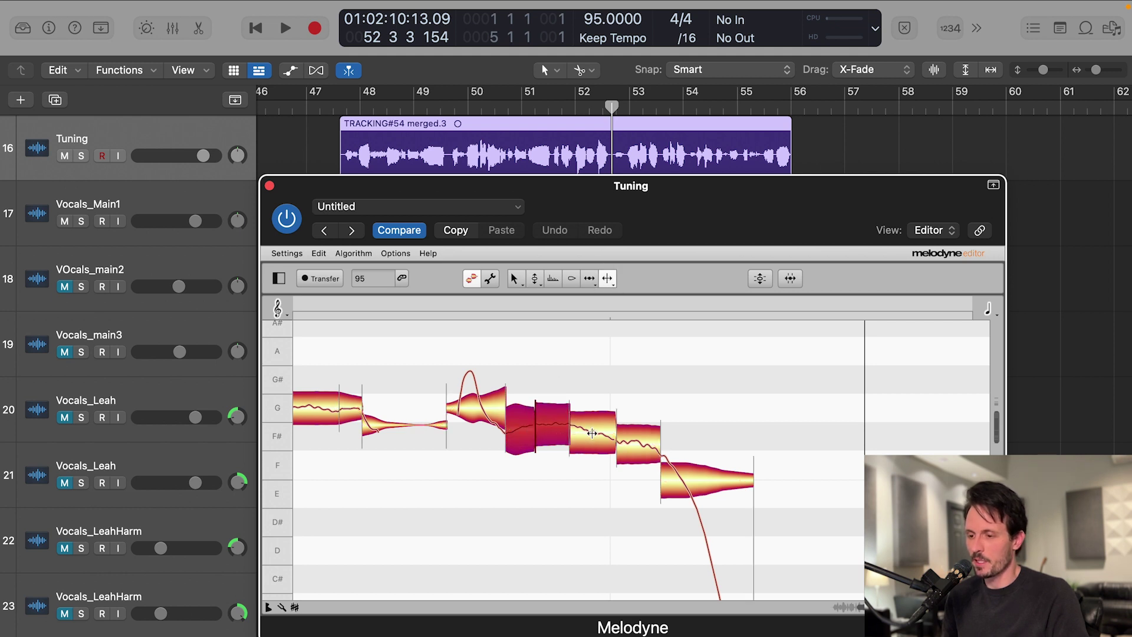
double_click(592, 433)
Step: Snap the first four segments of the split beat 3 note to F#4
key(F2)
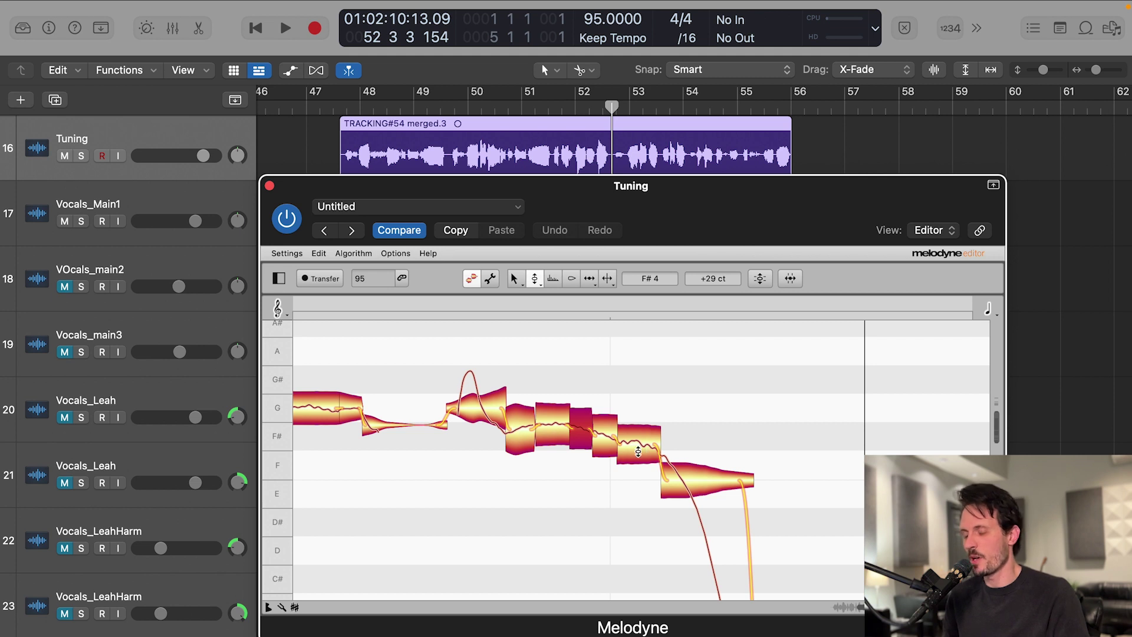
drag(584, 381, 522, 414)
double_click(557, 422)
click(603, 391)
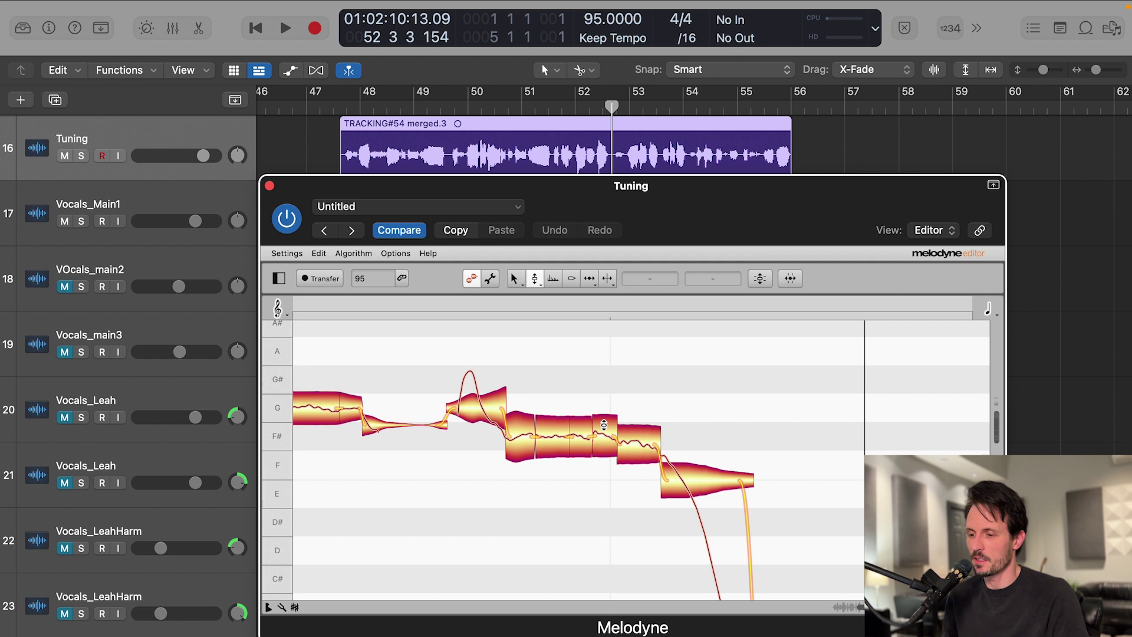
click(604, 426)
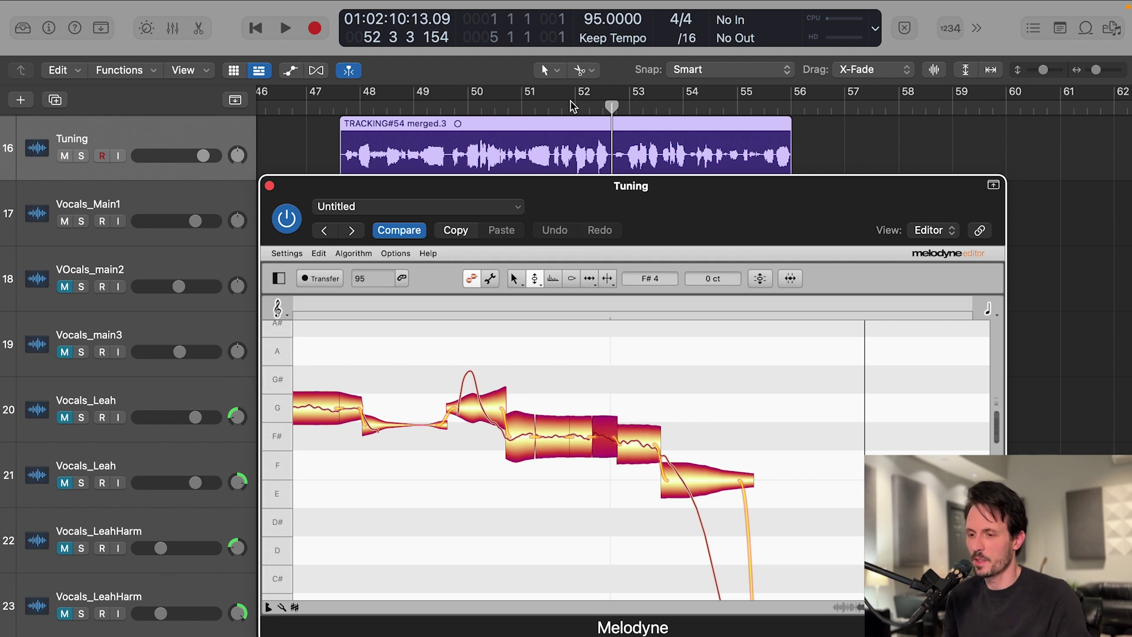
Step: Play back the retuned phrase from the start of bar 52 and bring up the D4 note around beat 4
click(667, 406)
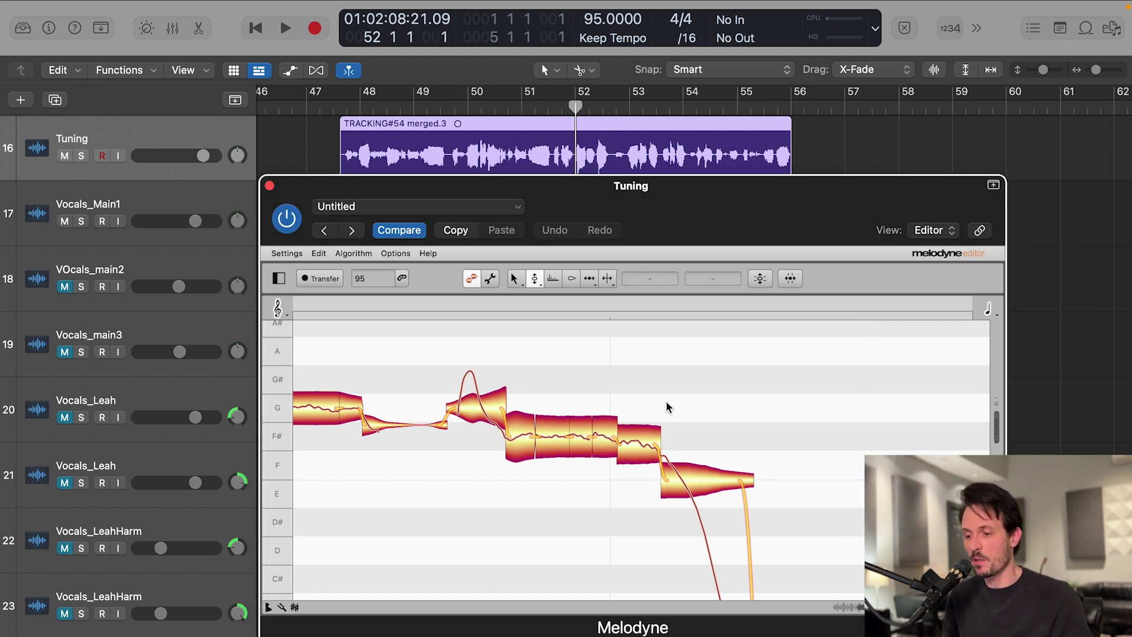
key(space)
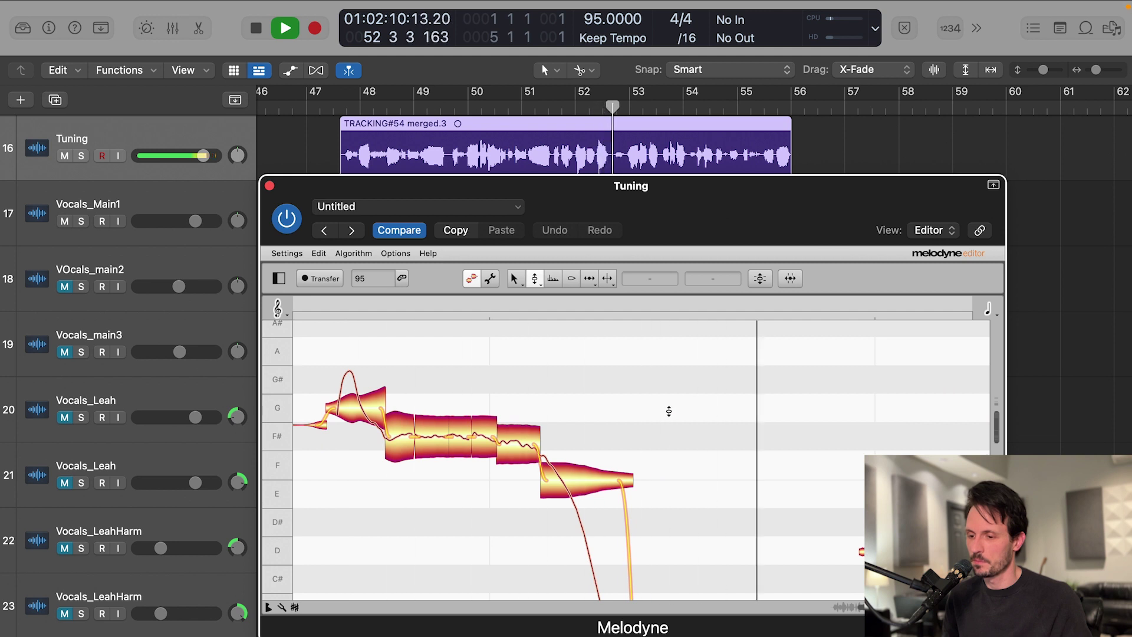
key(space)
scroll(670, 411, right, 5)
scroll(669, 411, down, 3)
scroll(643, 397, right, 2)
scroll(608, 401, down, 3)
scroll(608, 401, up, 2)
key(space)
key(space)
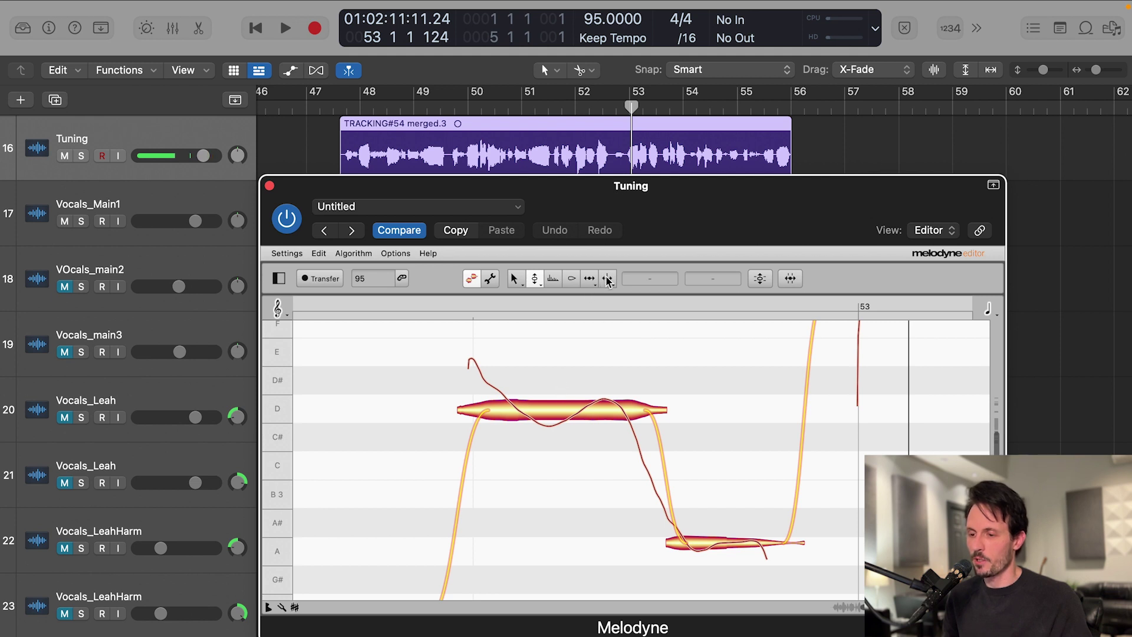
Step: Replay from 52 3 3 and split the D4 note around beat 4 of bar 52 into four segments along its pitch curve
click(607, 278)
click(610, 109)
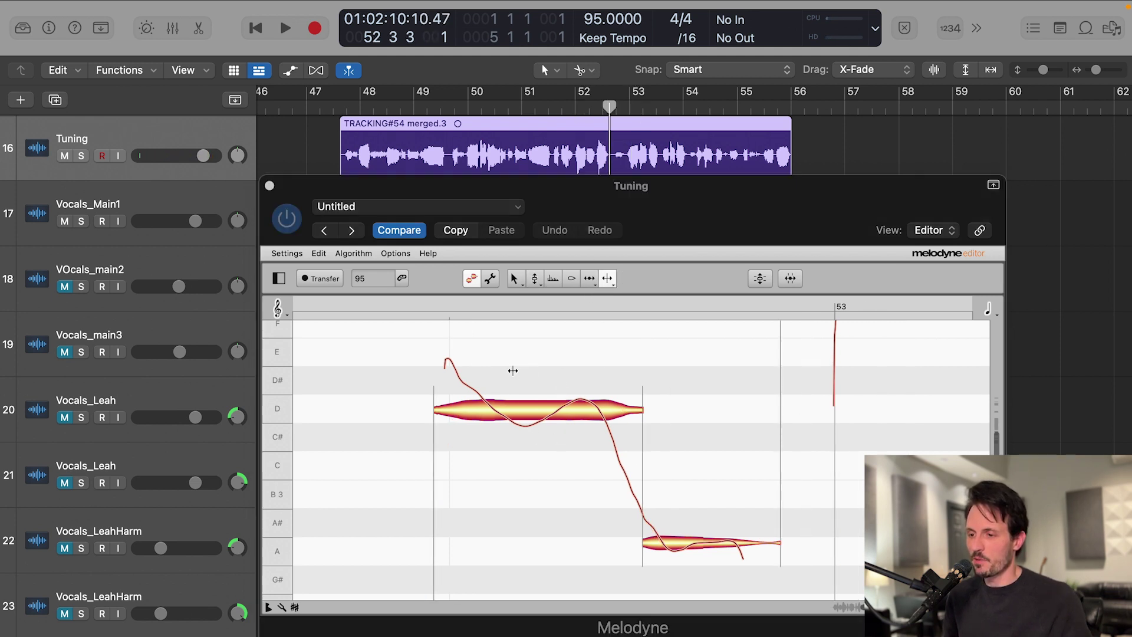
key(space)
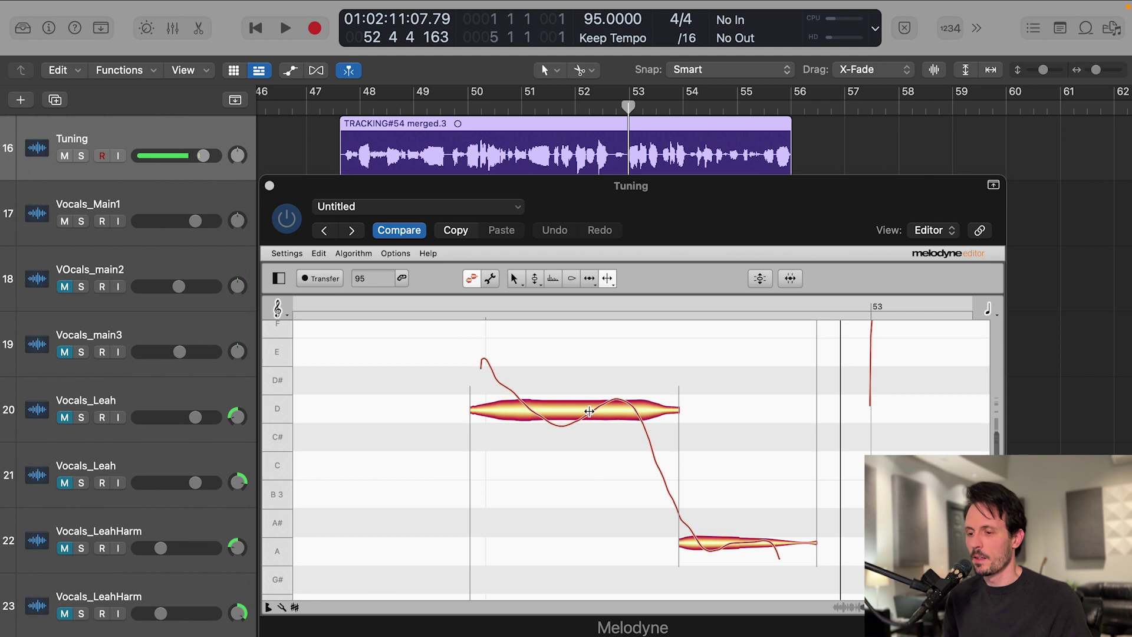
click(589, 411)
click(541, 411)
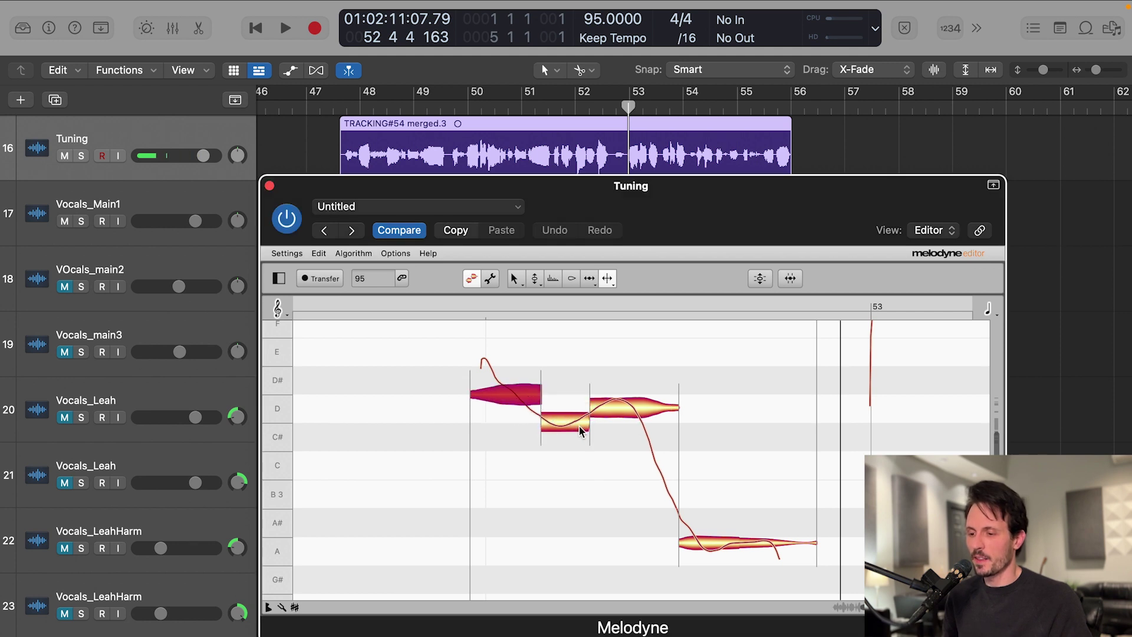
click(637, 411)
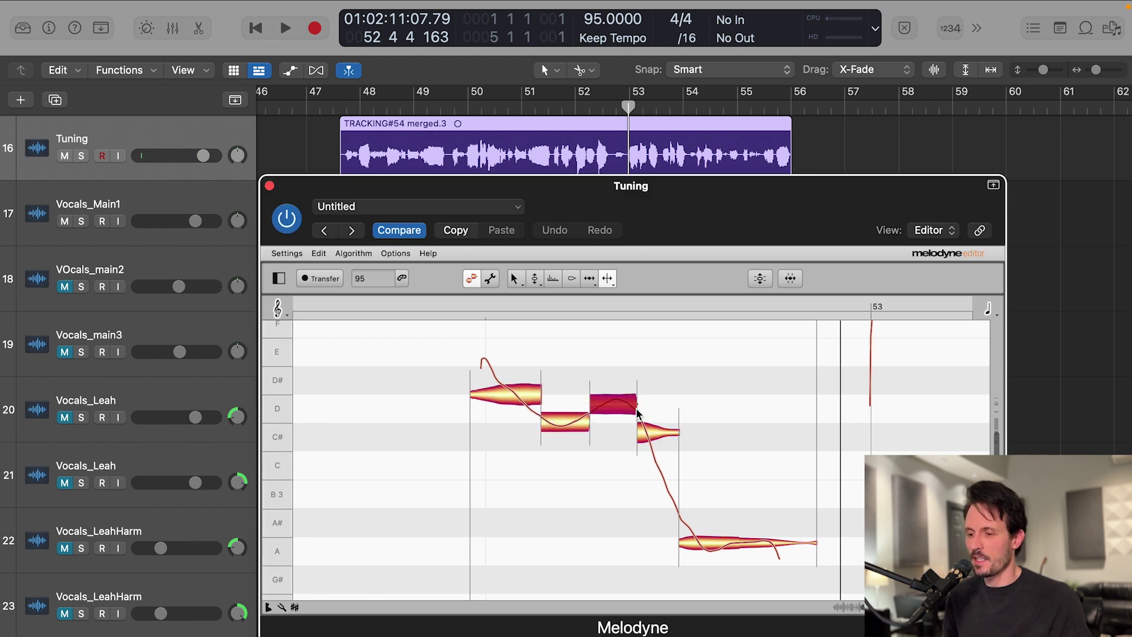
Step: Try snapping the second segment of the beat 4 note to D4, replay from beat 3 of bar 52, and undo the change
click(535, 279)
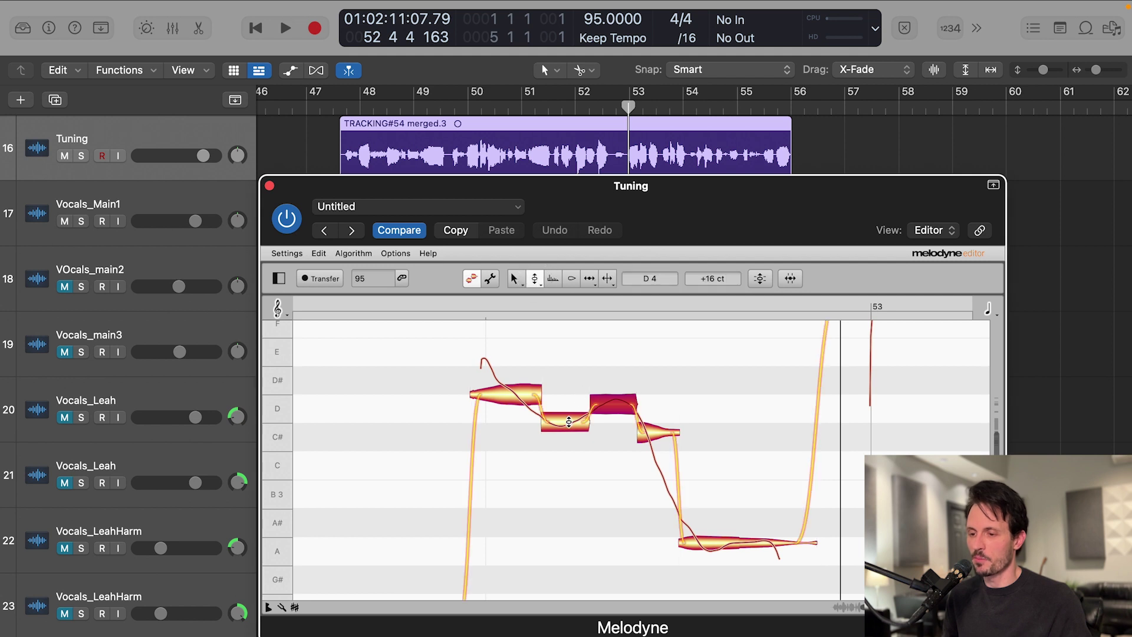
key(Left)
drag(565, 420, 562, 402)
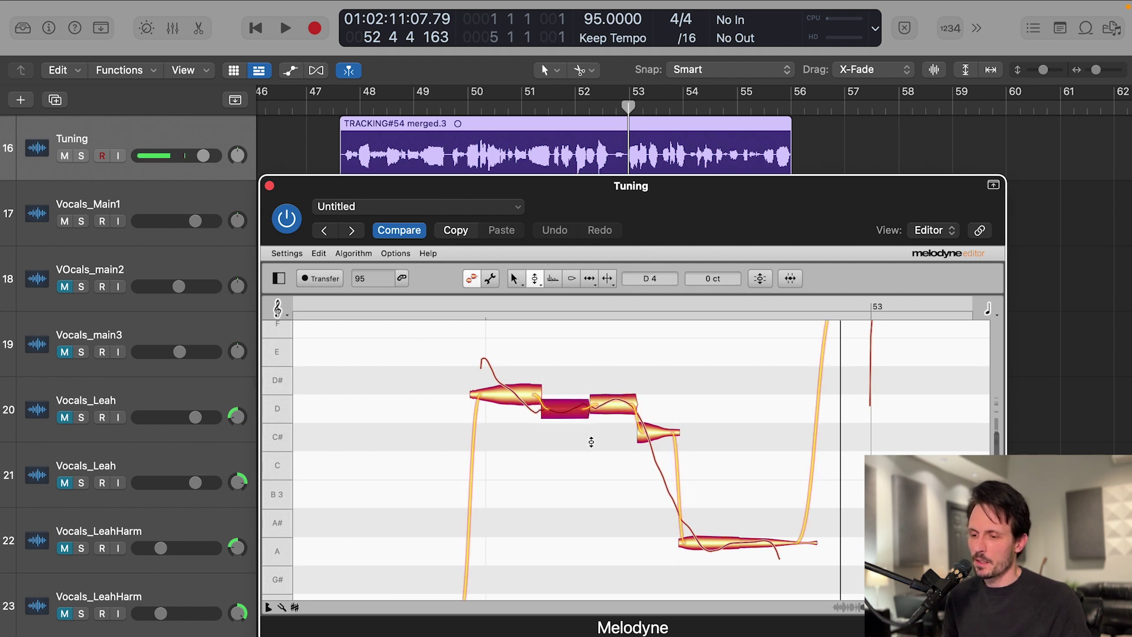
click(604, 108)
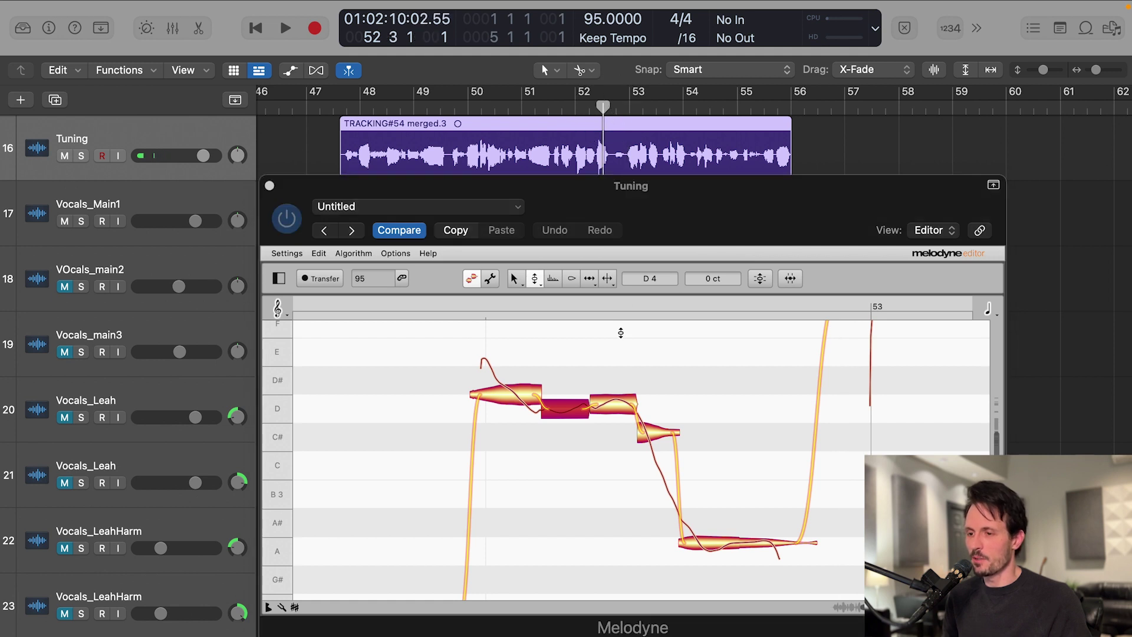
key(space)
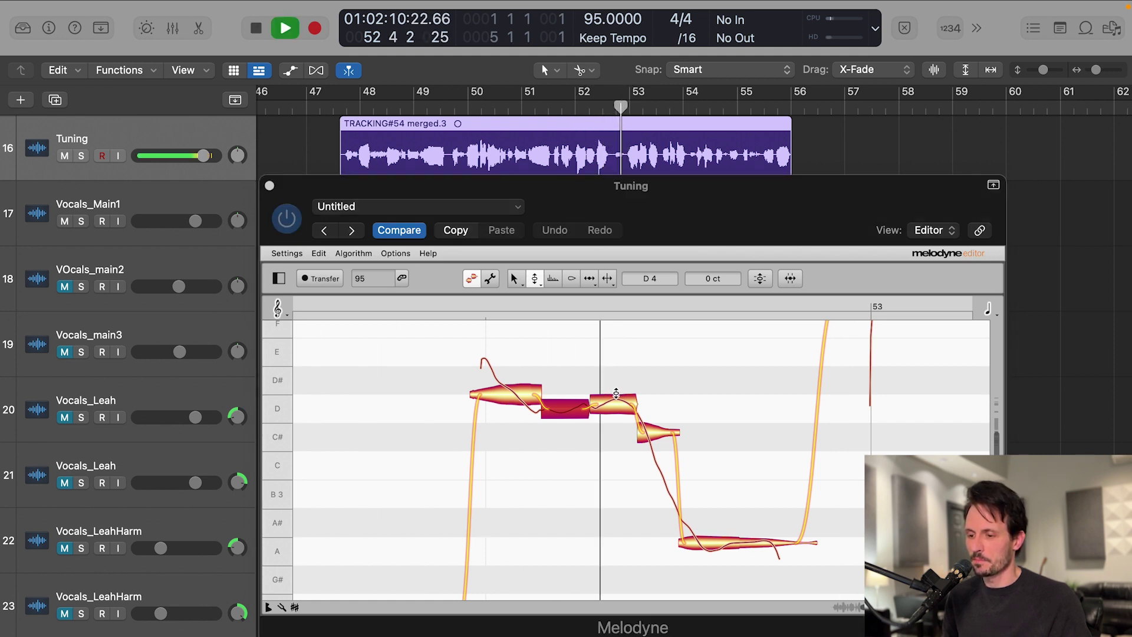
key(space)
click(603, 382)
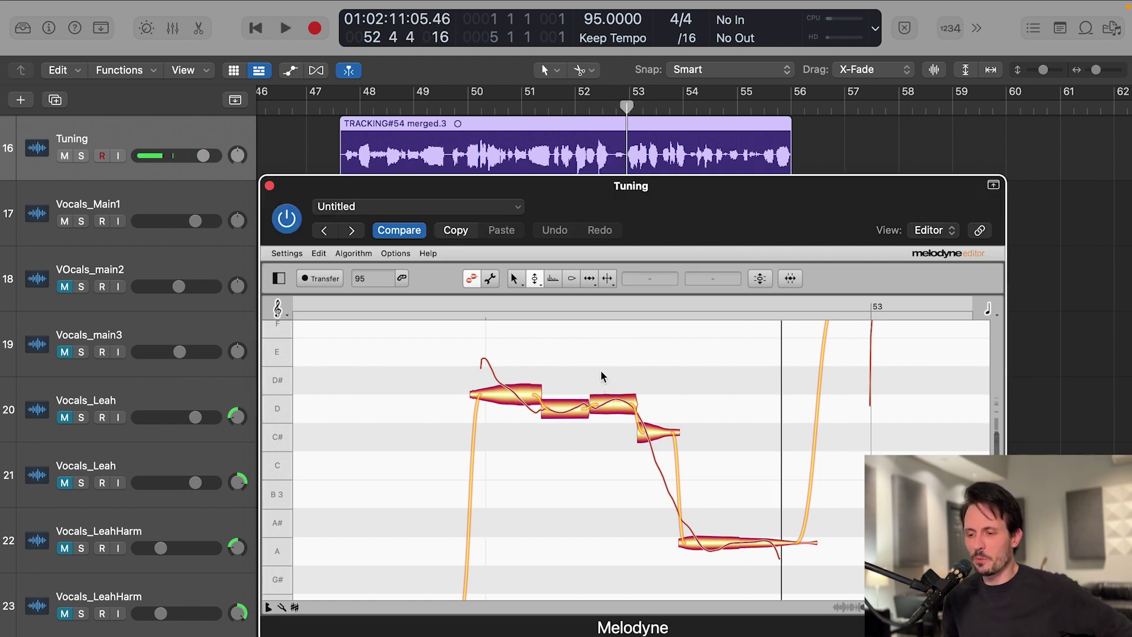
key(super+z)
Step: Rework the separations in the first half of the beat 4 note, leaving an onset followed by three short segments
click(607, 278)
mouse_move(542, 413)
mouse_down()
mouse_move(549, 401)
mouse_move(556, 414)
mouse_up()
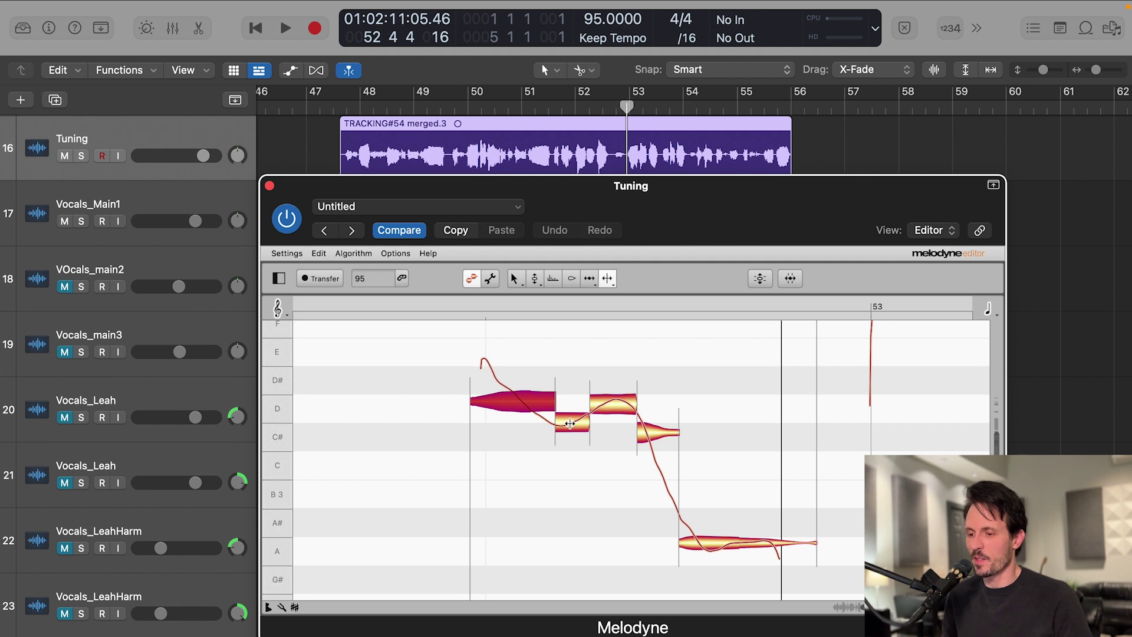
click(568, 426)
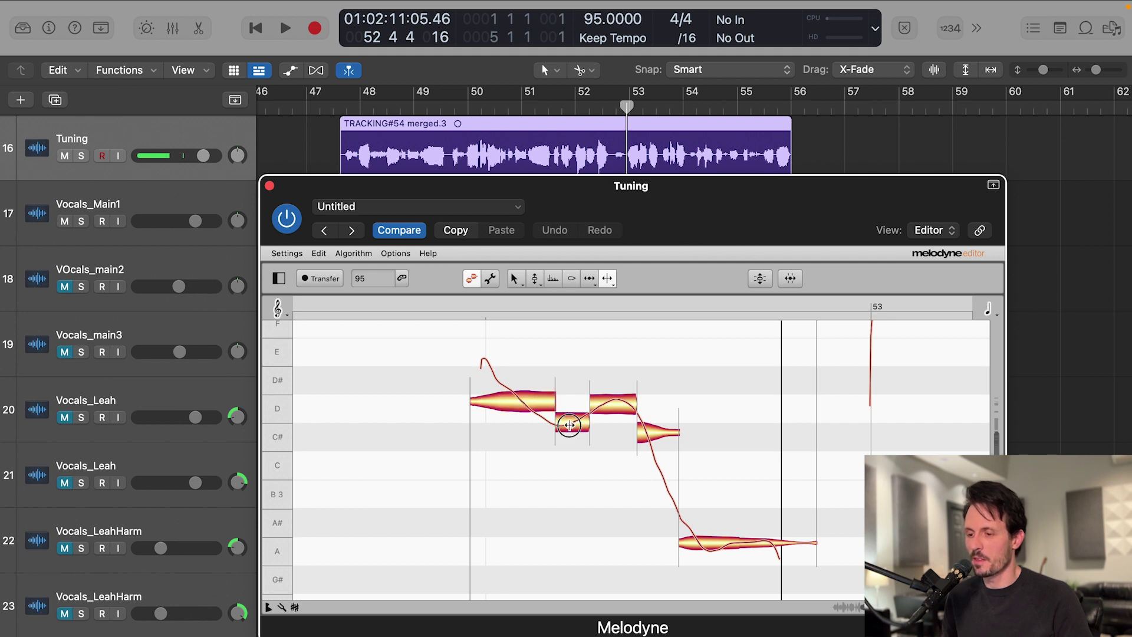
click(574, 426)
double_click(530, 408)
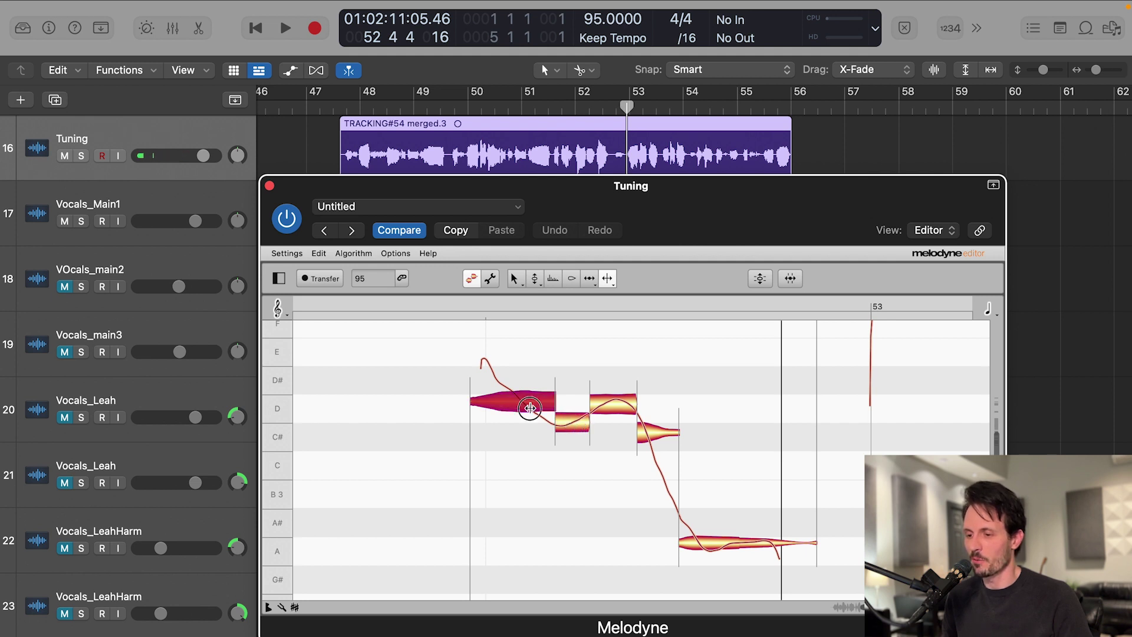
double_click(553, 414)
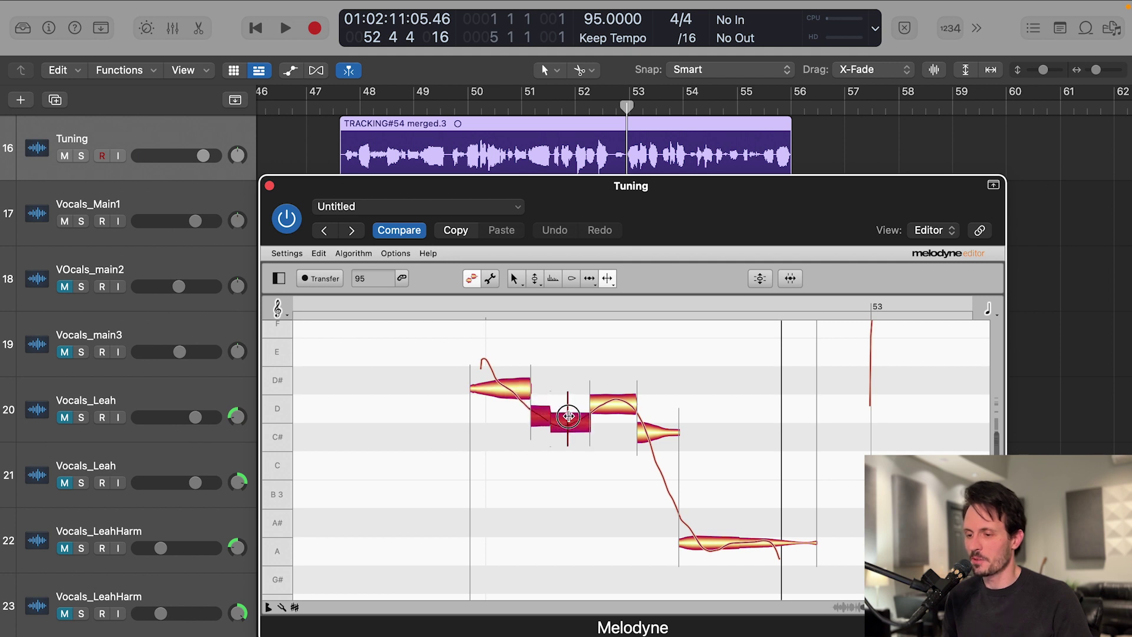
click(571, 416)
double_click(549, 421)
drag(571, 416, 531, 407)
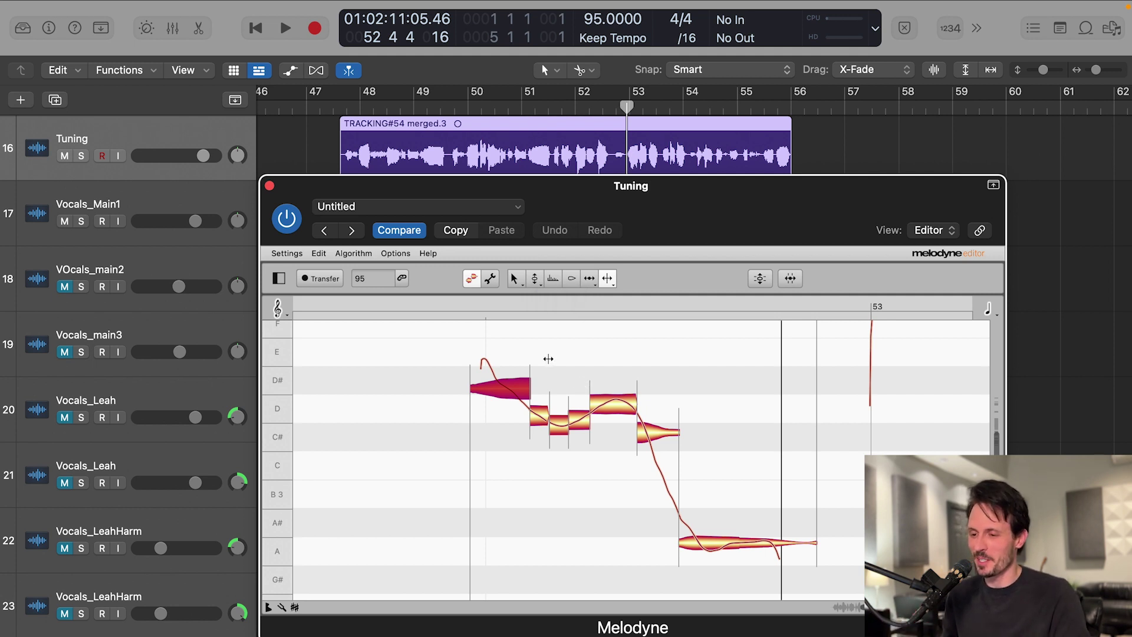
Step: Raise the first four segments of the beat 4 note in cents to put the fourth on D4, and snap the third to D4
click(537, 279)
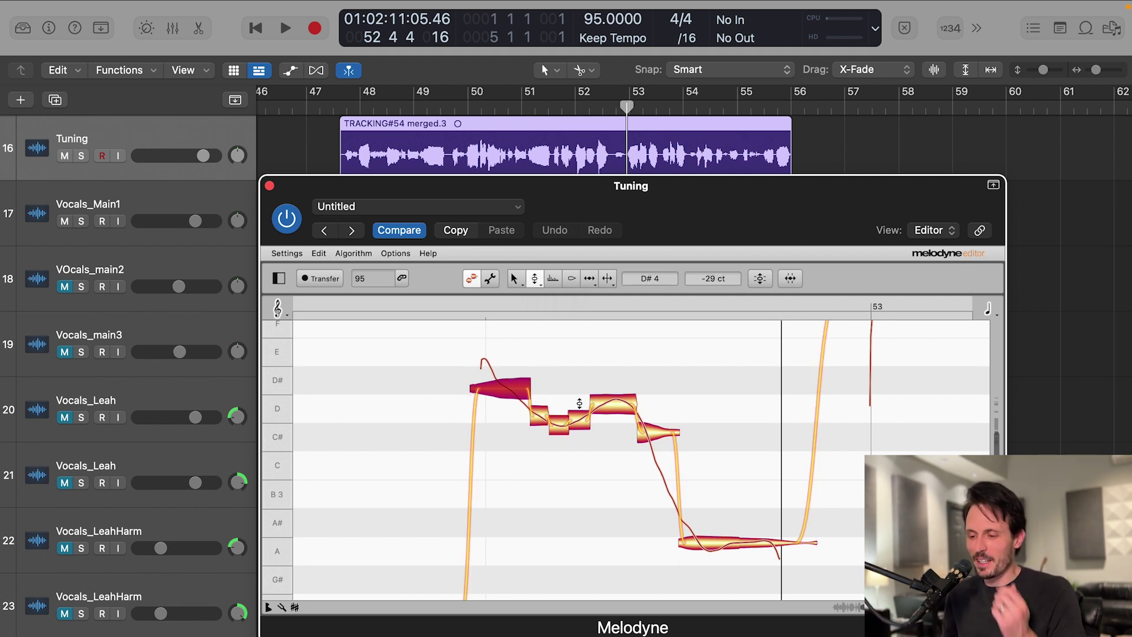
drag(579, 379, 532, 424)
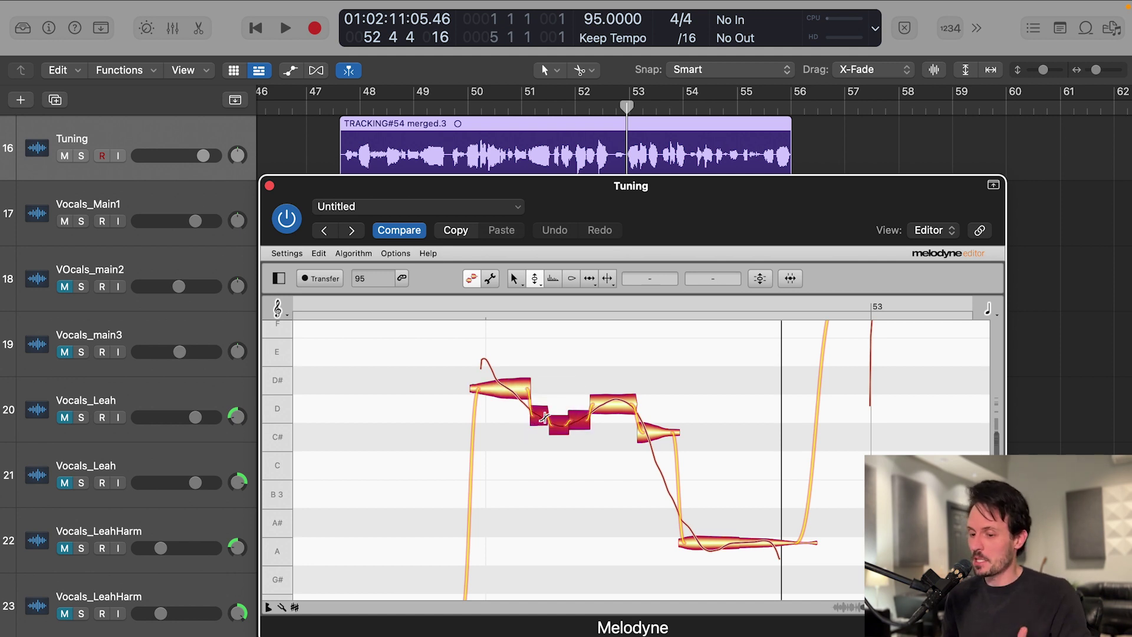
drag(578, 358, 535, 416)
drag(715, 277, 717, 260)
drag(574, 367, 543, 412)
drag(711, 279, 713, 268)
click(566, 381)
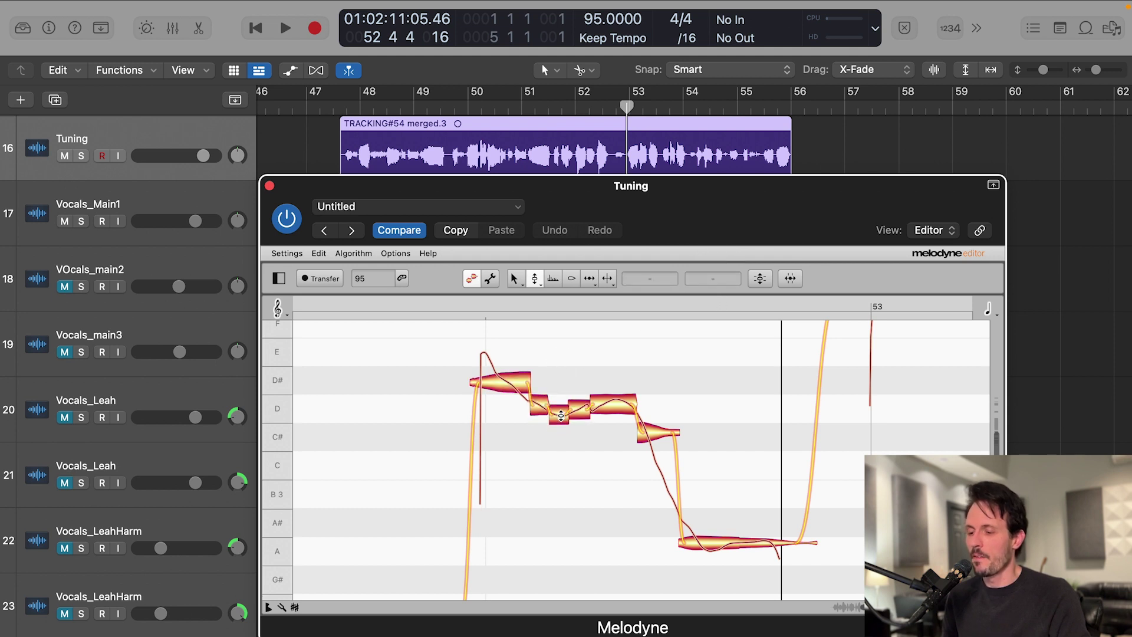
click(581, 410)
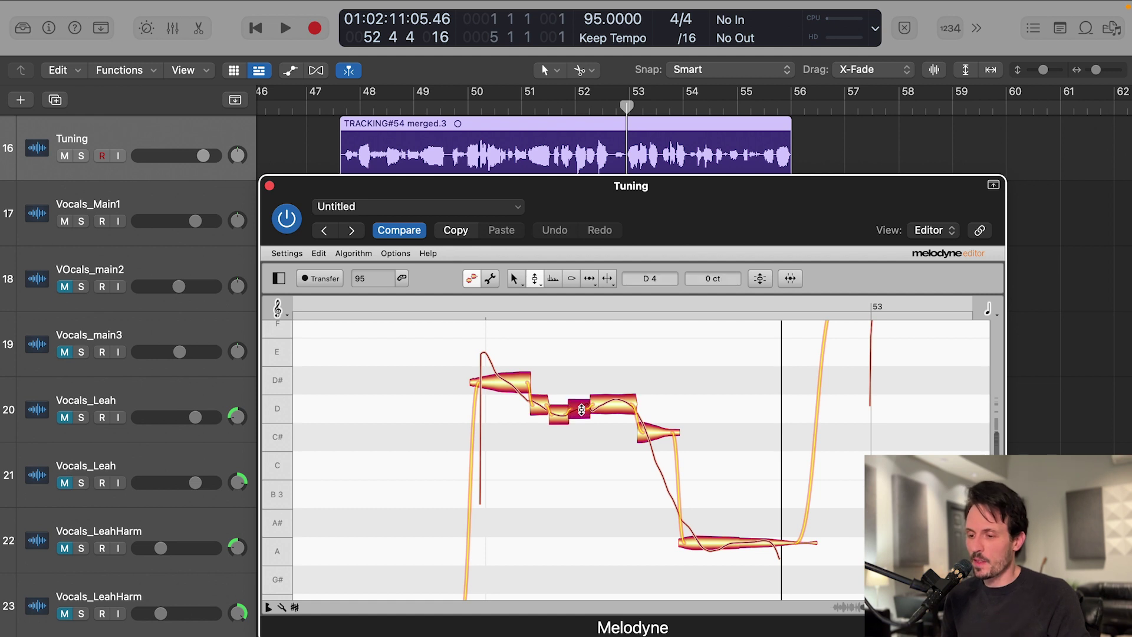
double_click(562, 414)
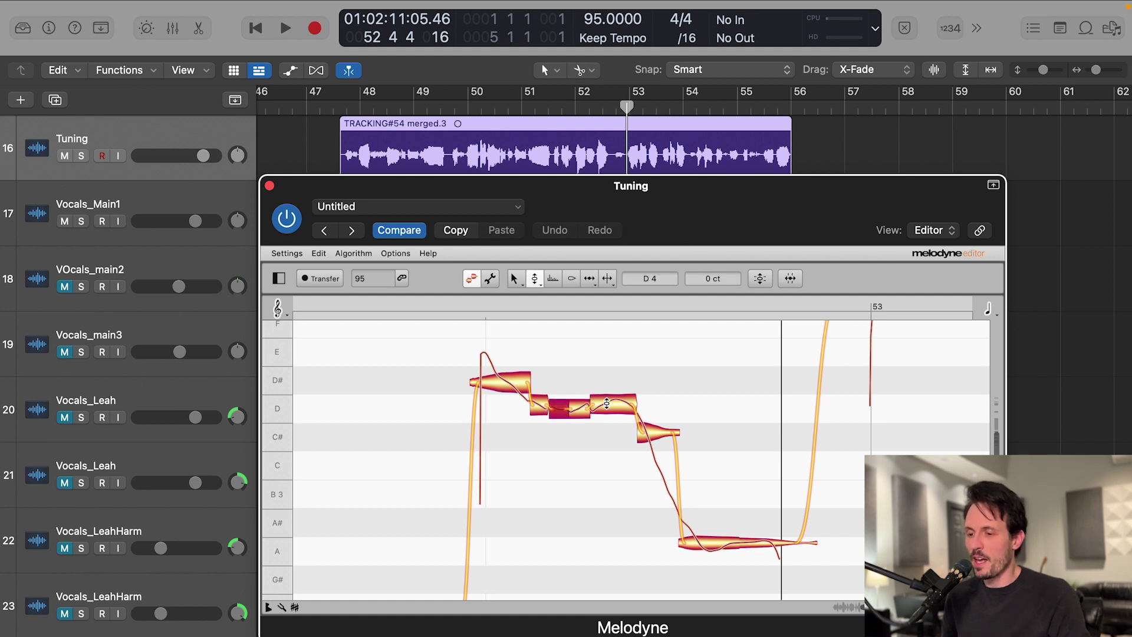
Step: Play back the retuned beat 4 note and select its first four segments to examine them together
key(space)
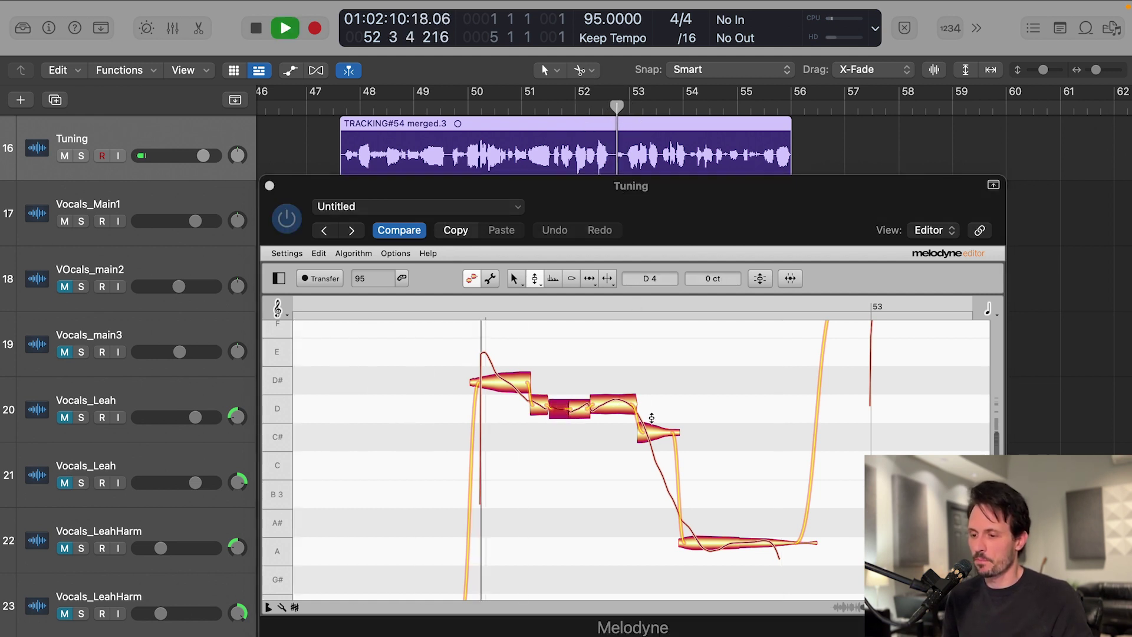
key(space)
click(511, 350)
drag(505, 348, 581, 416)
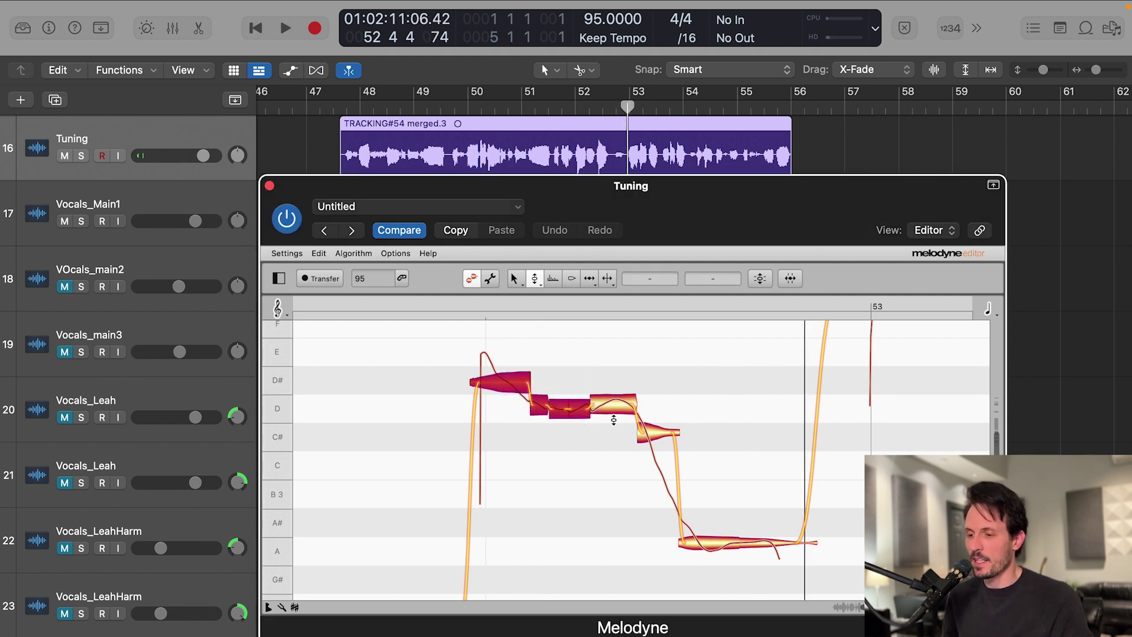
click(535, 281)
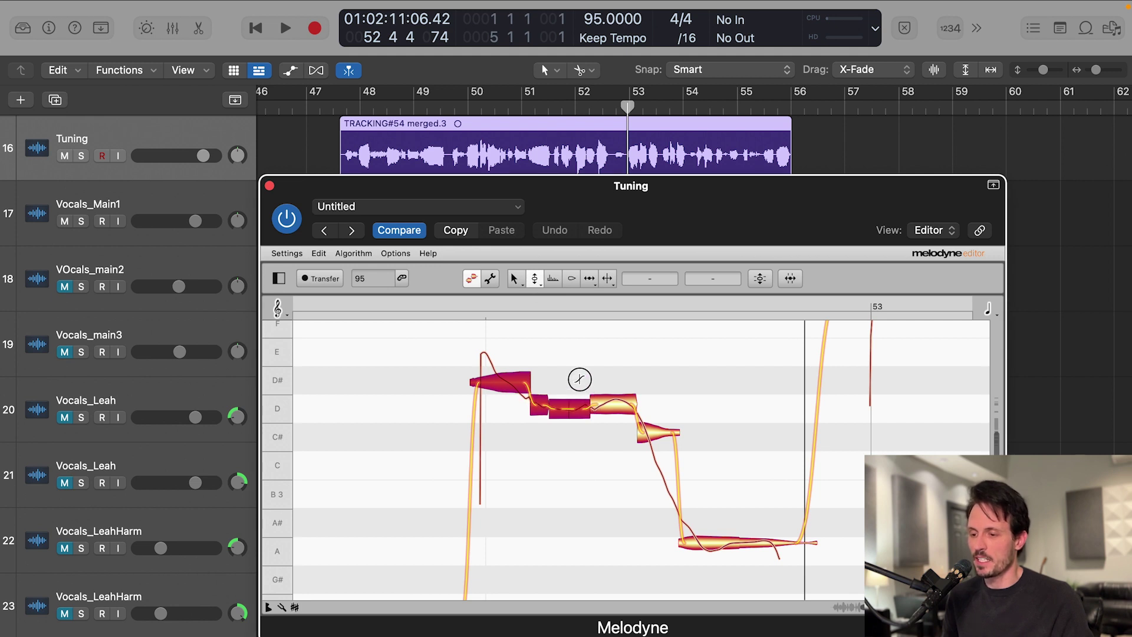
scroll(556, 323, up, 1)
click(554, 394)
Step: Replay the retuned beat 4 note from beat 3 of bar 52, then snap the low note before bar 53 to A3
click(607, 111)
key(space)
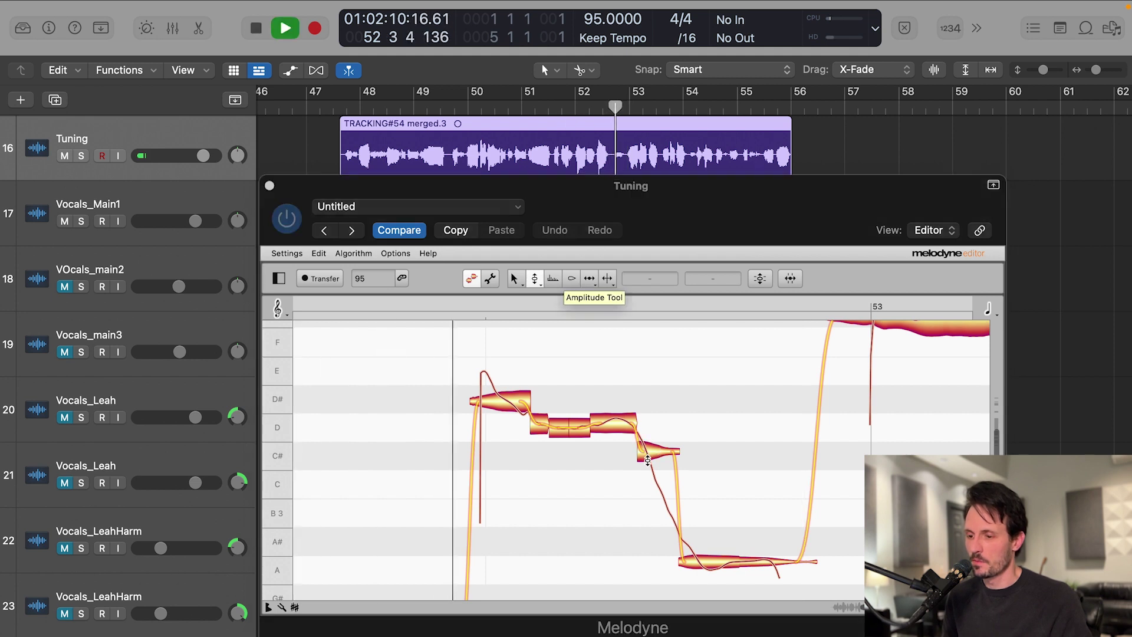
key(space)
click(581, 561)
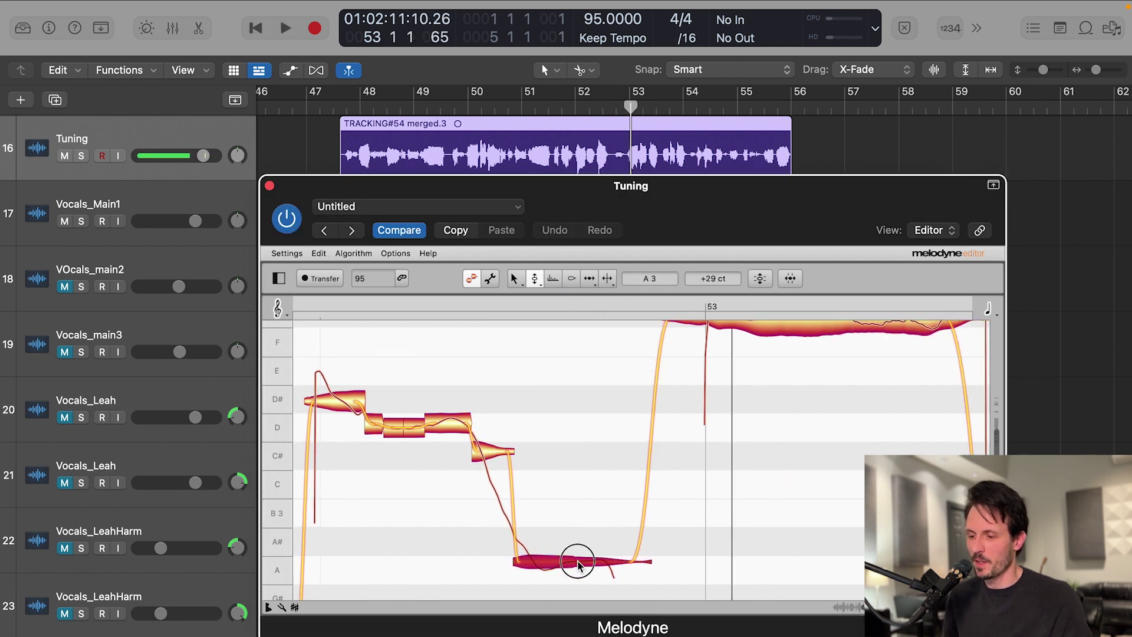
scroll(643, 462, up, 3)
Step: Play back from beat 3 of bar 52 through the sustained F#4 note at the start of bar 53
click(610, 111)
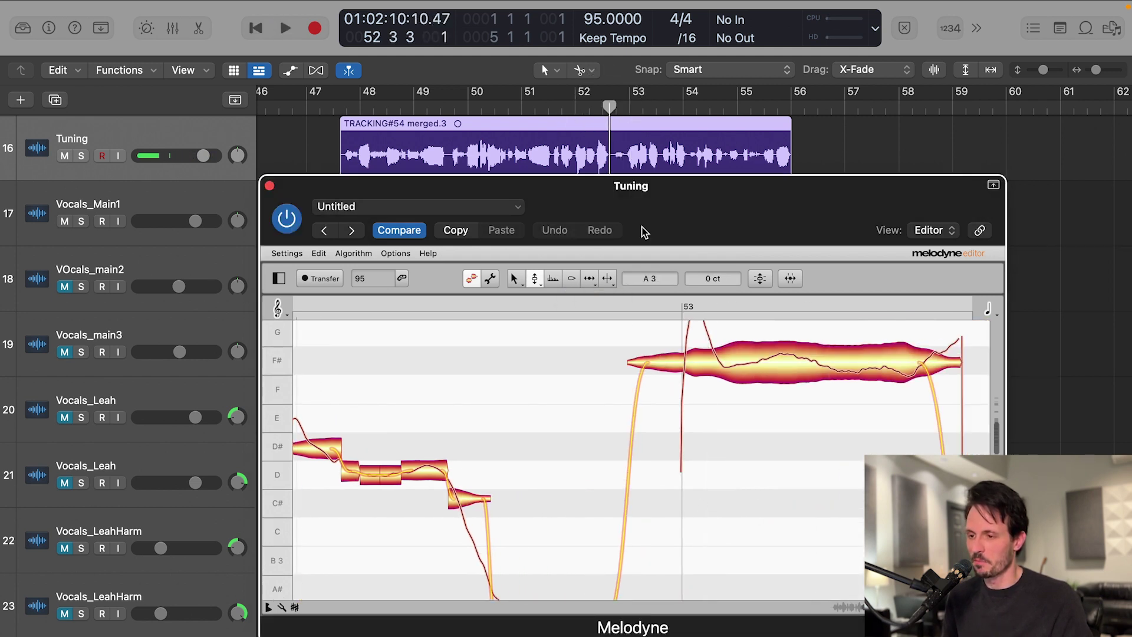
key(space)
key(space)
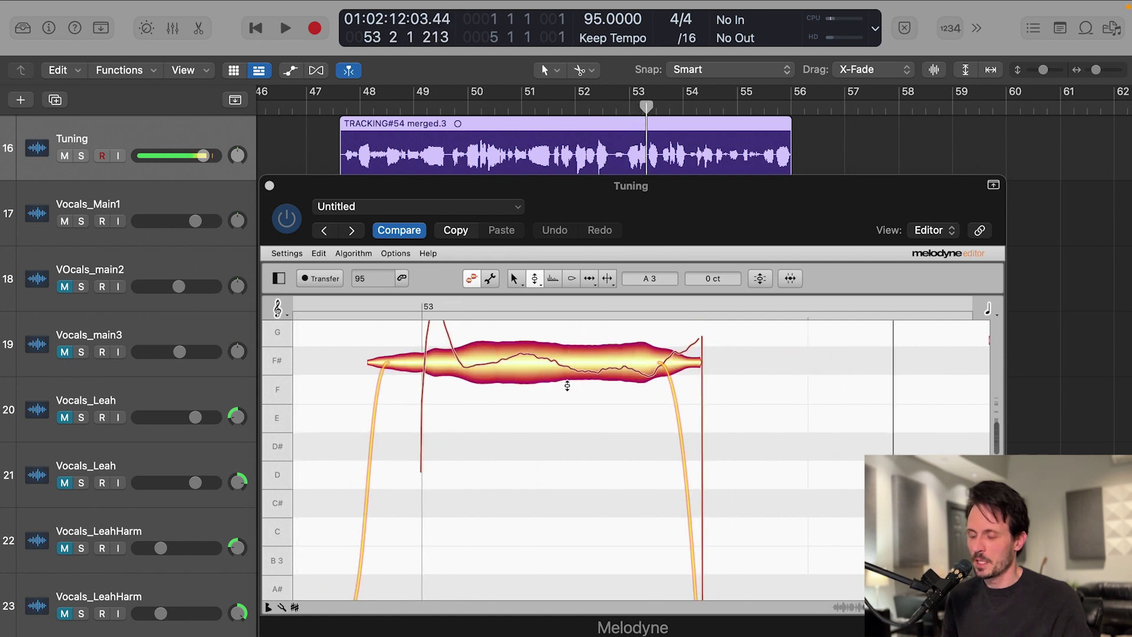
Step: Split the sustained F#4 note at the start of bar 53 into seven segments, following the turns of its pitch curve
scroll(568, 389, up, 2)
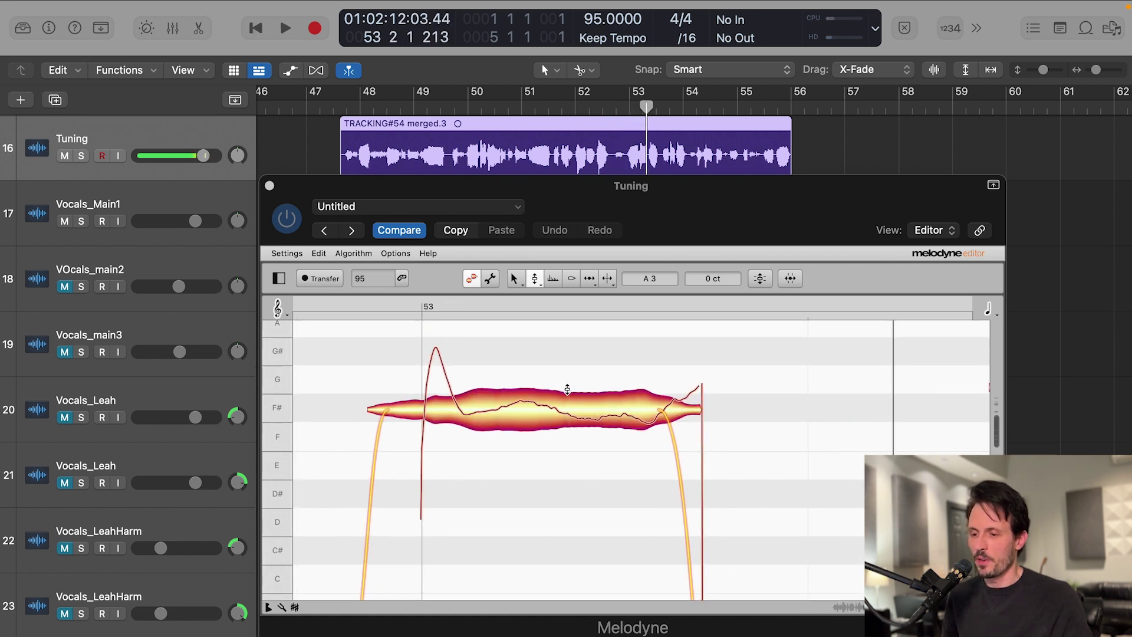
click(608, 278)
click(461, 413)
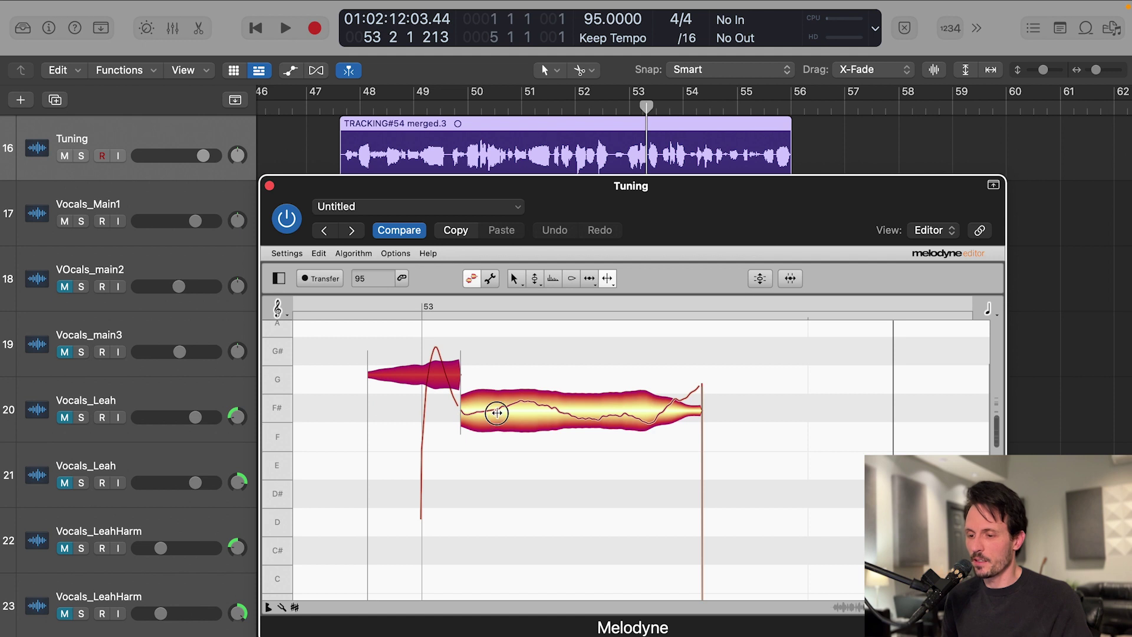
double_click(497, 413)
double_click(560, 413)
double_click(600, 413)
double_click(634, 413)
double_click(656, 412)
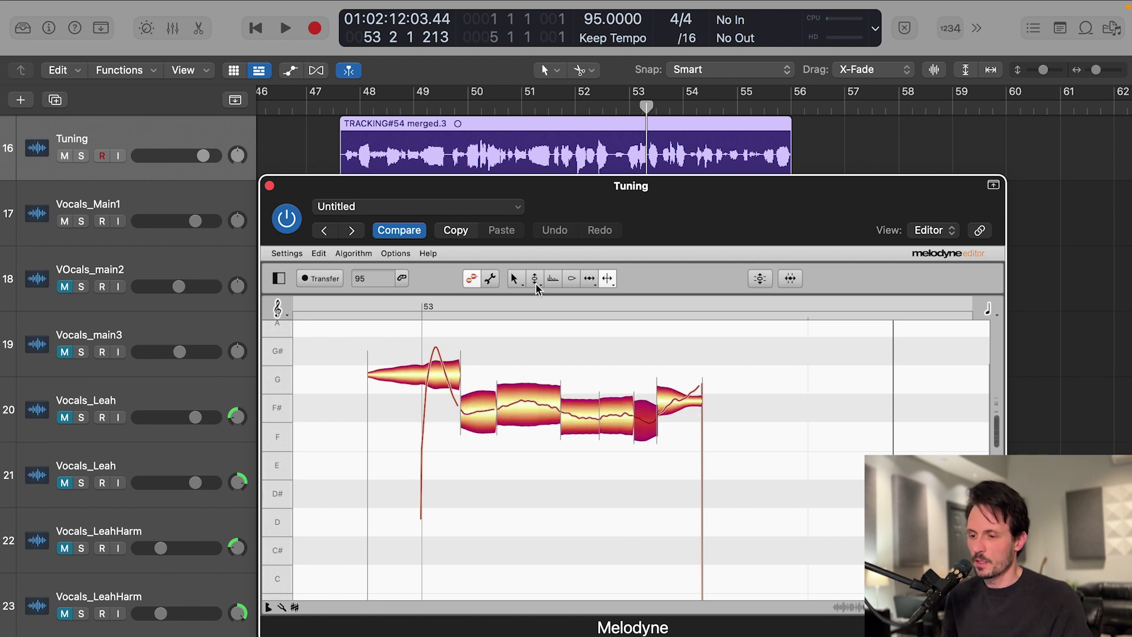
Step: Snap the five middle segments of the bar 53 note to F#4, leaving the onset and the last segment as they are
click(535, 279)
drag(615, 360, 474, 415)
double_click(518, 410)
click(662, 384)
click(647, 429)
click(650, 380)
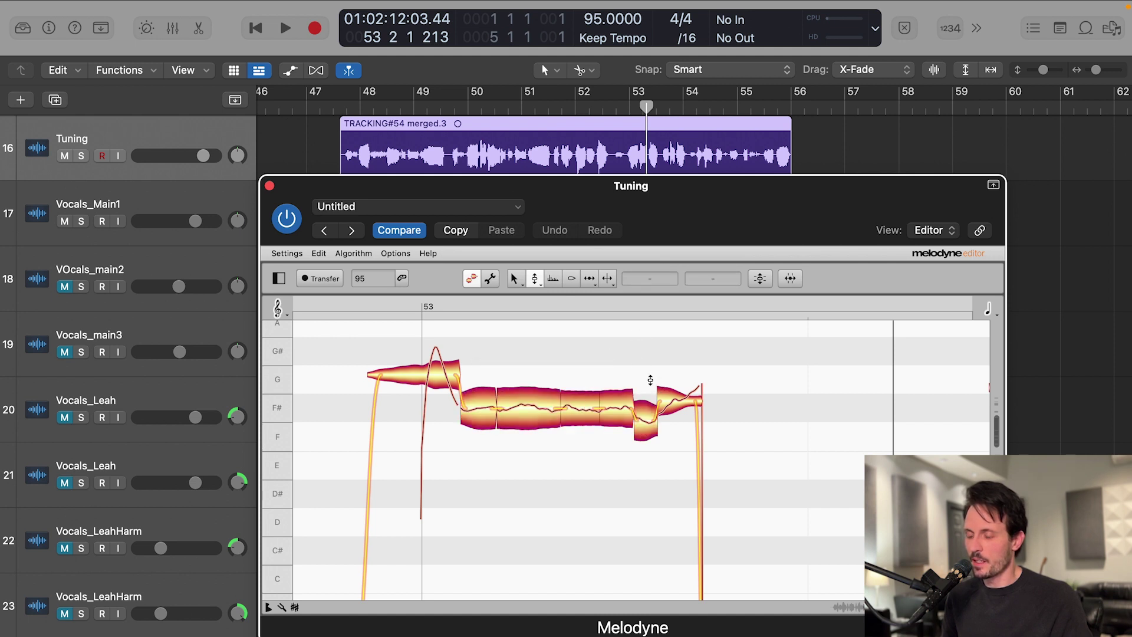
double_click(648, 430)
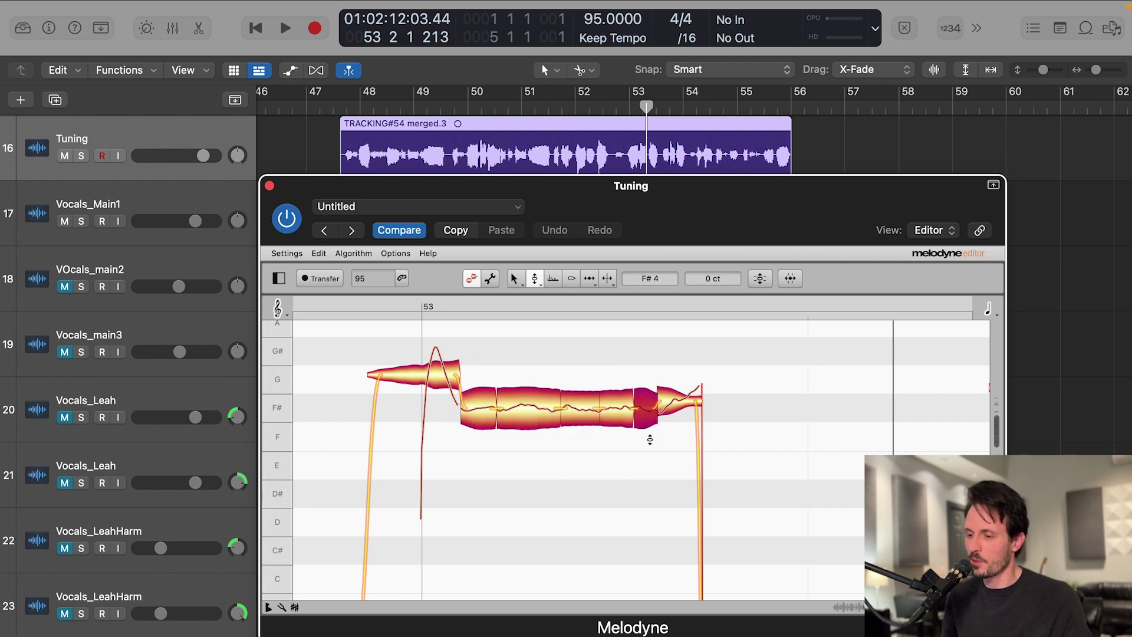
Step: Play back from beat 3 of bar 52 through the retuned F#4 segments and the low G2 note after them
click(611, 111)
key(space)
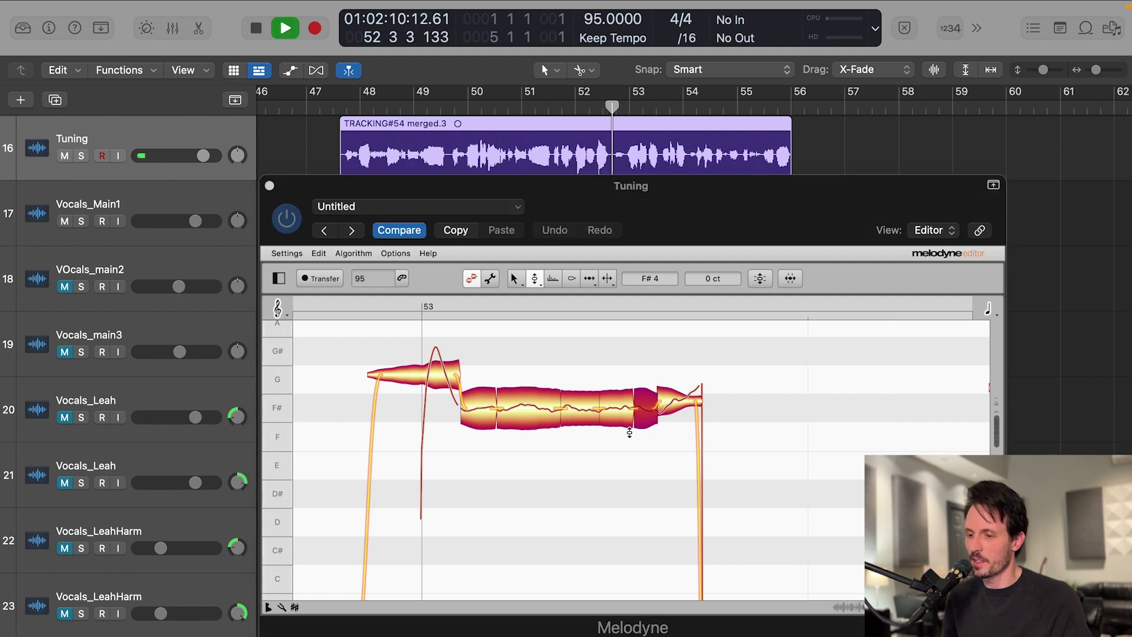
key(space)
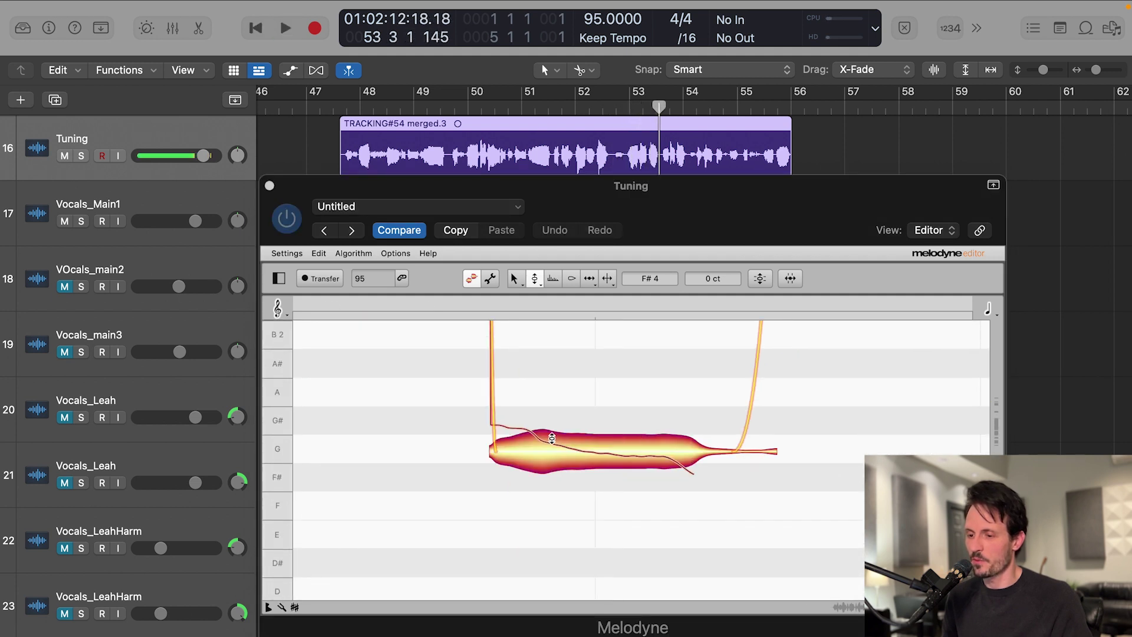
Step: Split the G2 note in bar 53 into an onset, two short segments and a sustained tail
click(608, 279)
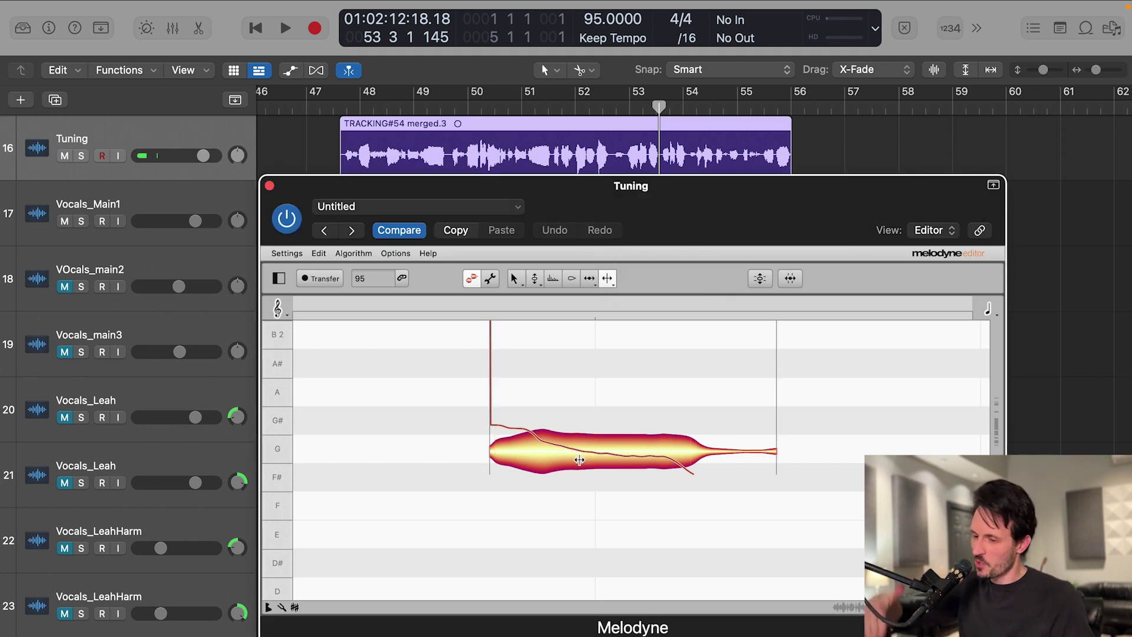
double_click(539, 447)
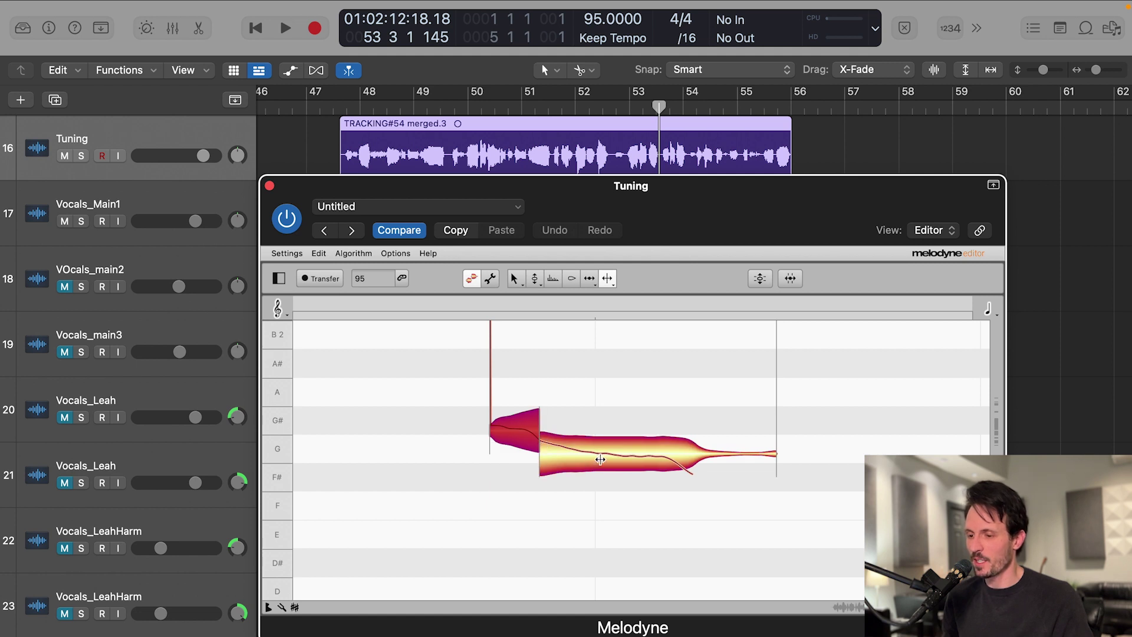
double_click(601, 459)
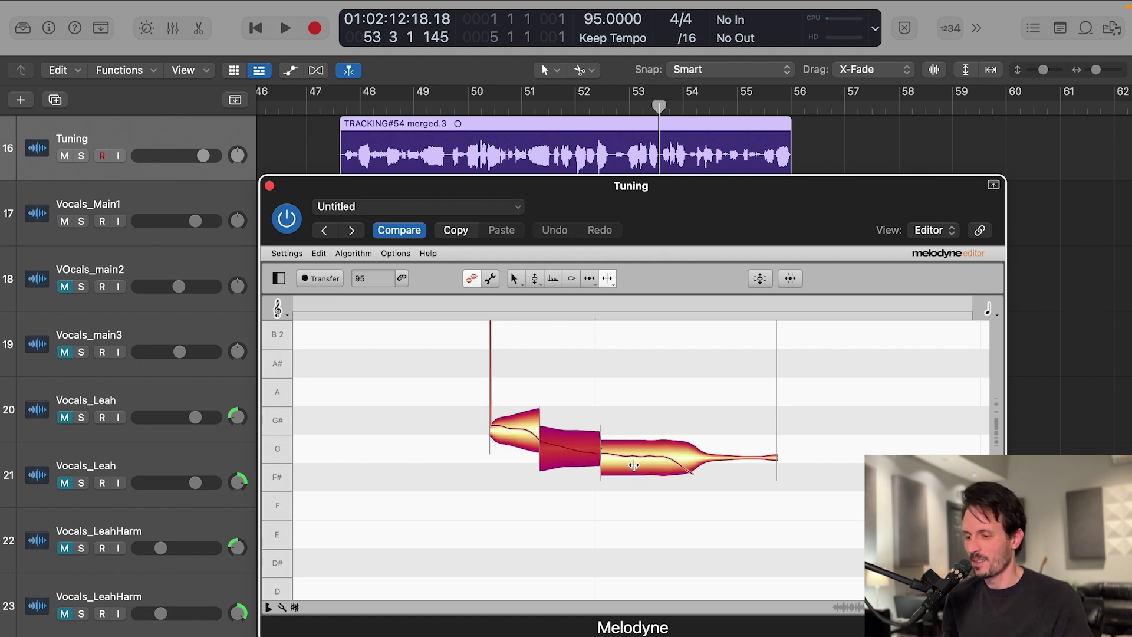
double_click(570, 452)
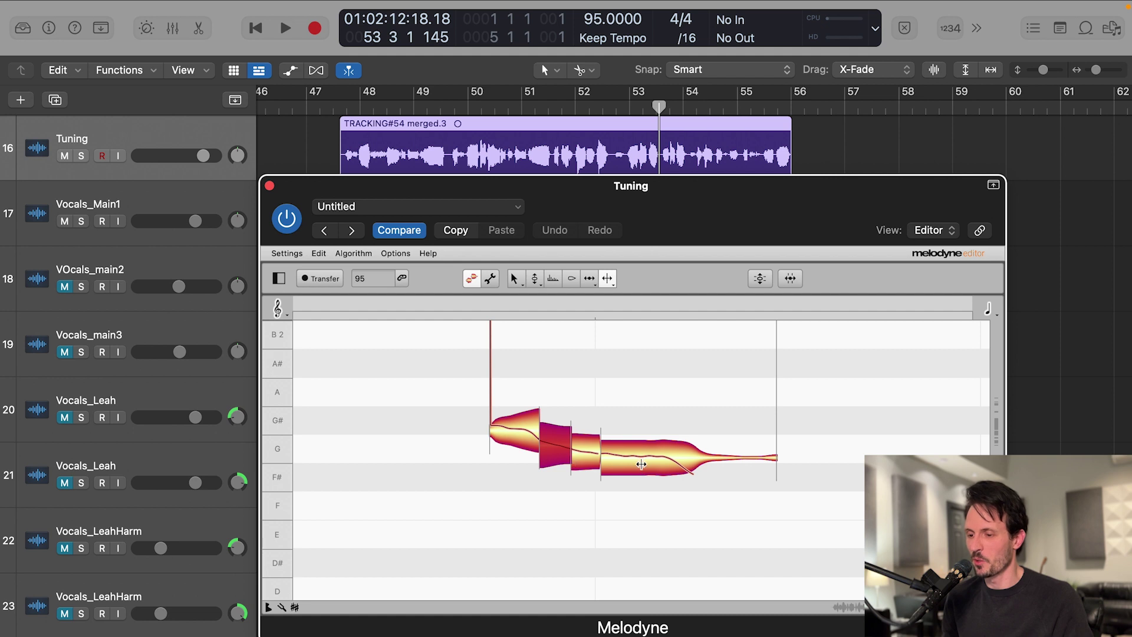
Step: Snap the third segment and the sustained tail of the low note to G2
click(535, 279)
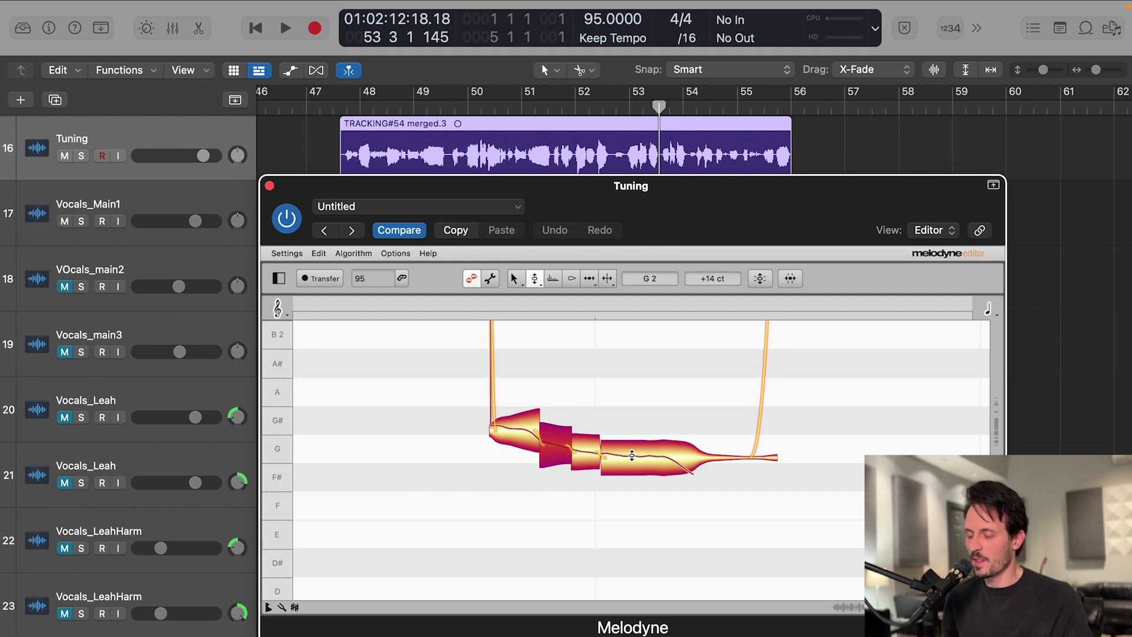
double_click(630, 458)
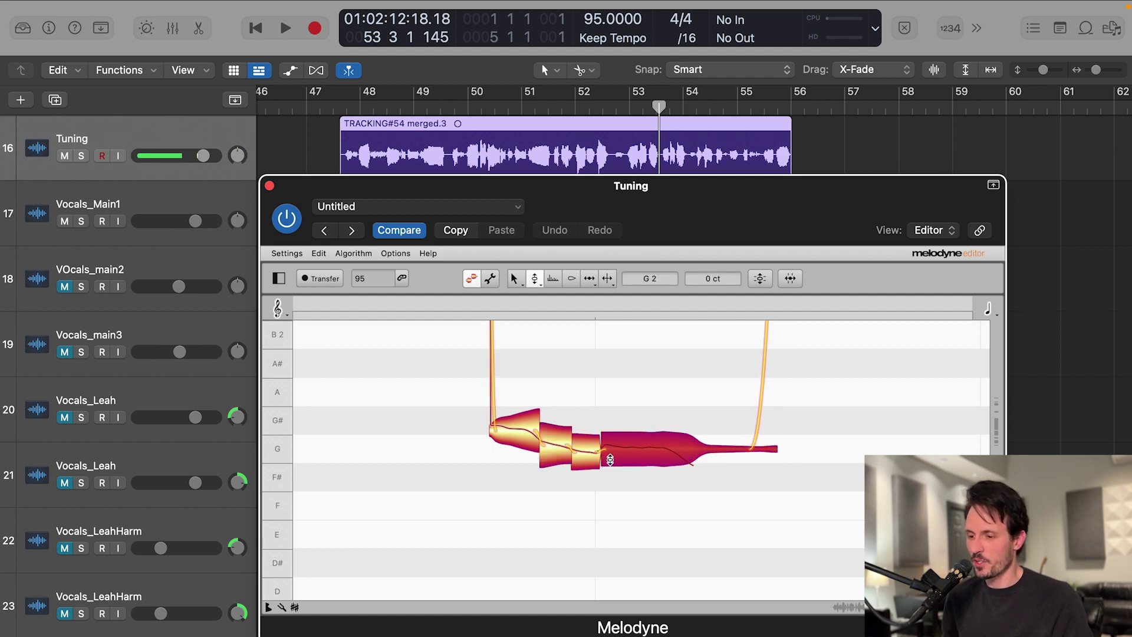
double_click(587, 462)
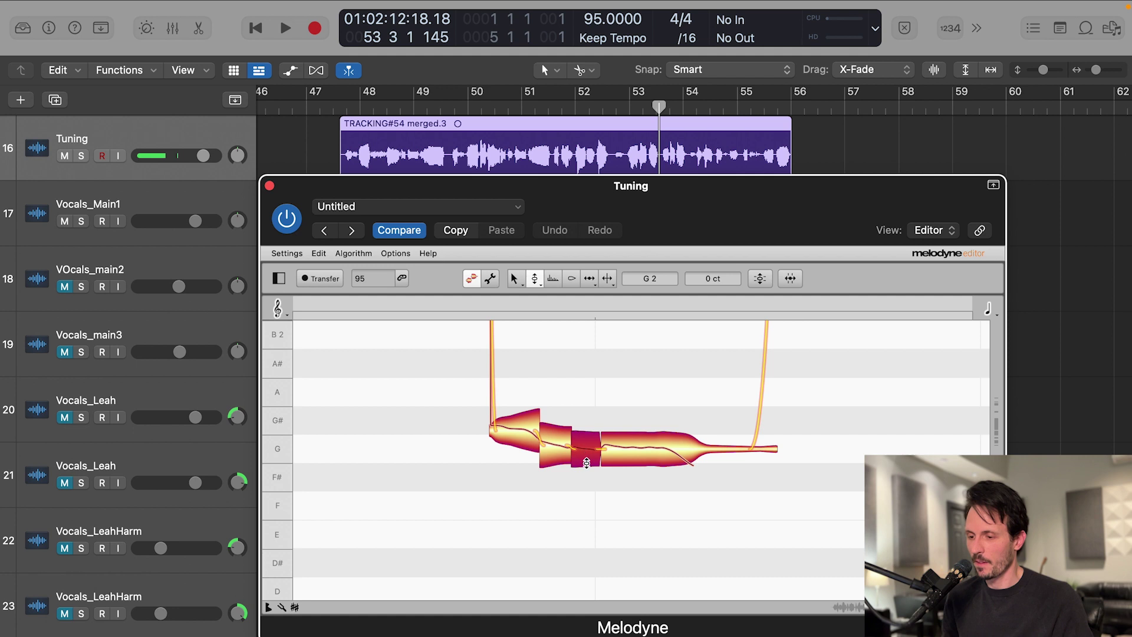
Step: Split a short segment off the start of the G2 note's sustained tail and level it on G2
click(611, 283)
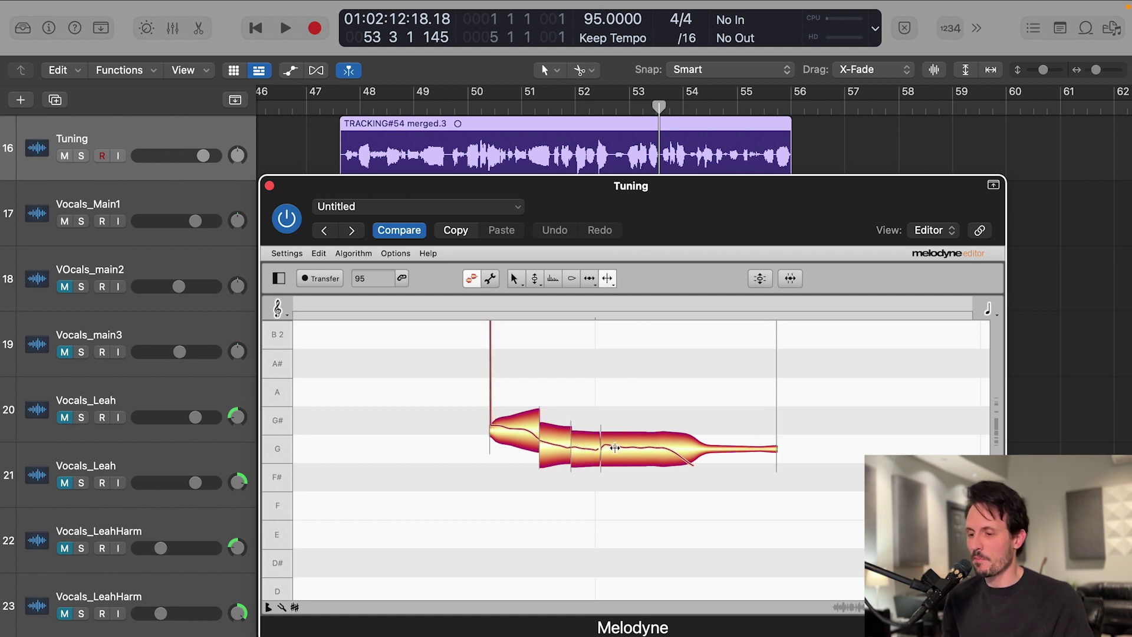
double_click(620, 448)
click(535, 279)
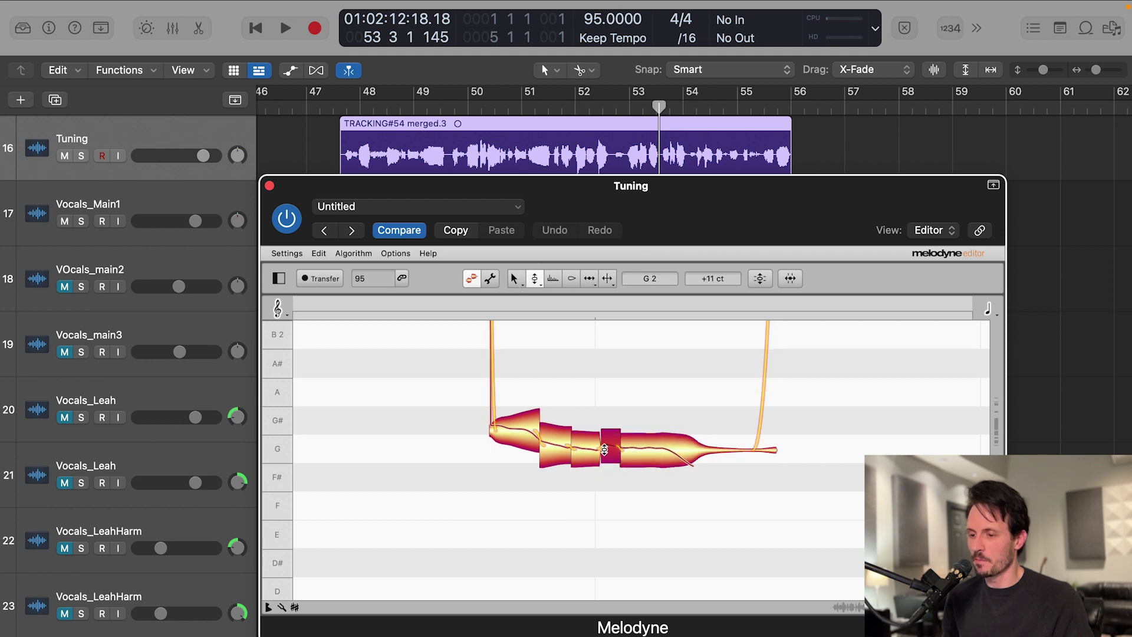
click(638, 387)
click(608, 279)
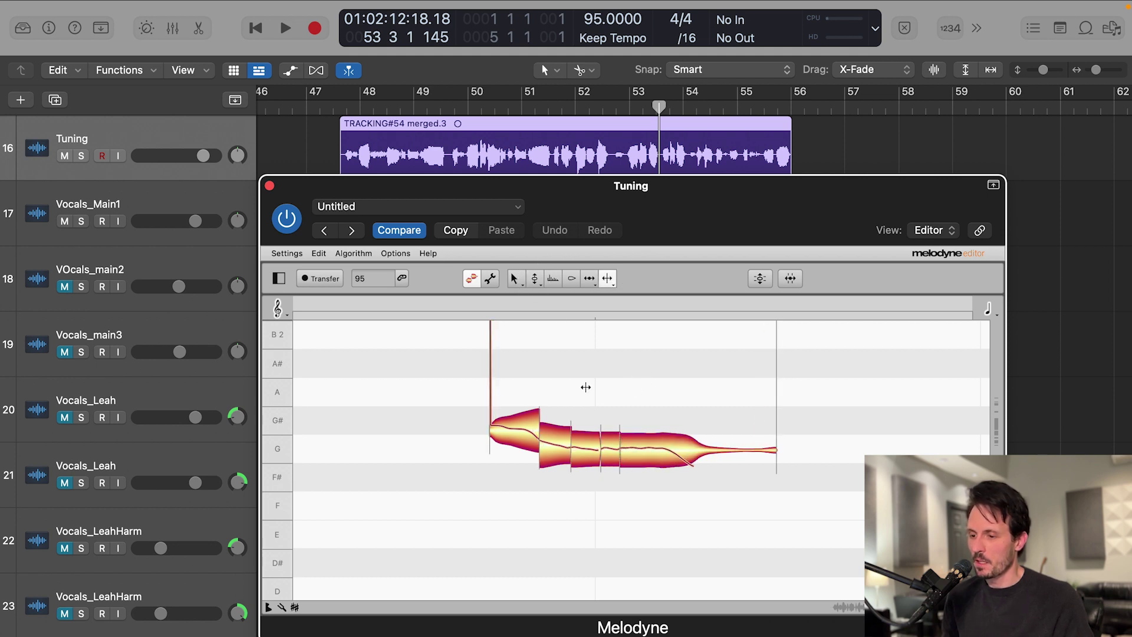
Step: Play back from beat 3 of bar 52, then replay from shortly before bar 53 through the following G4 note
click(611, 113)
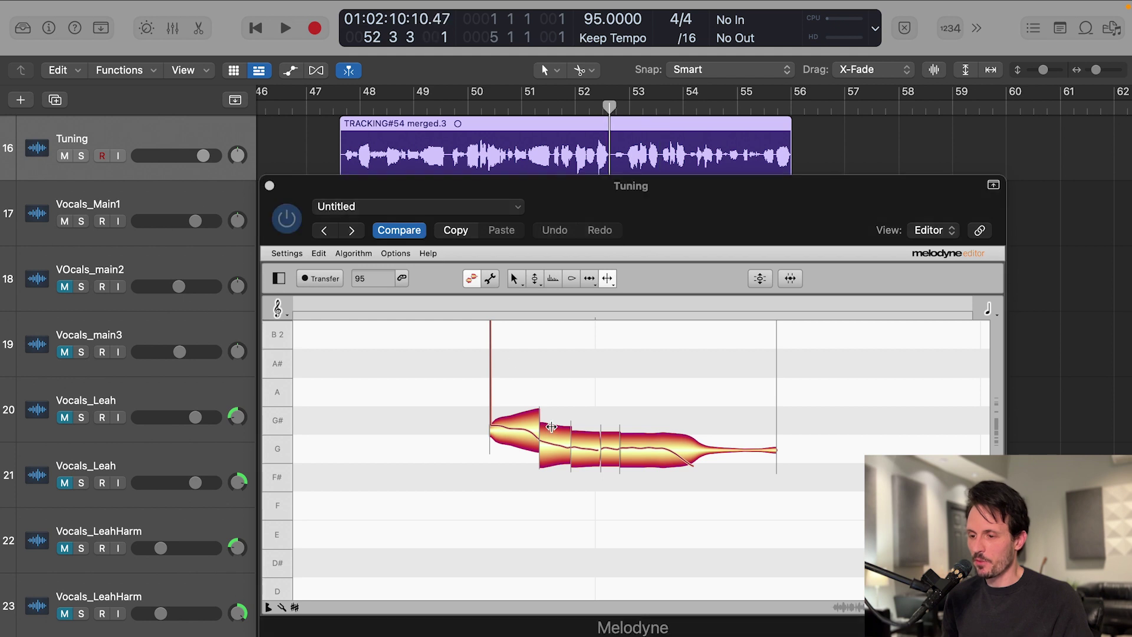
key(space)
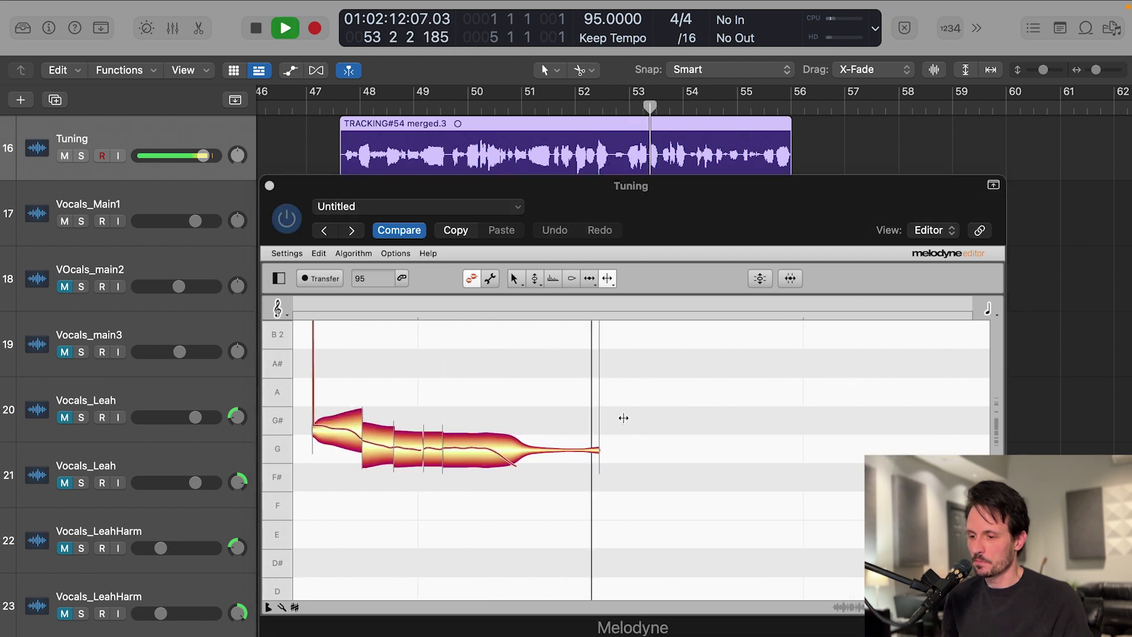
key(space)
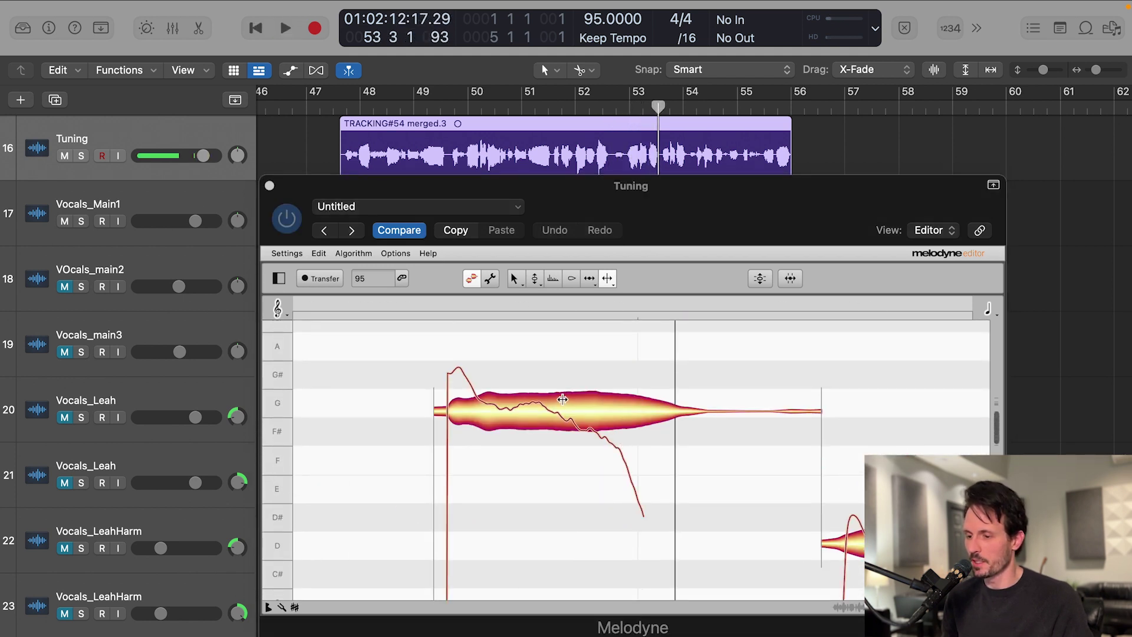
click(622, 112)
key(space)
scroll(639, 420, right, 8)
scroll(635, 419, up, 2)
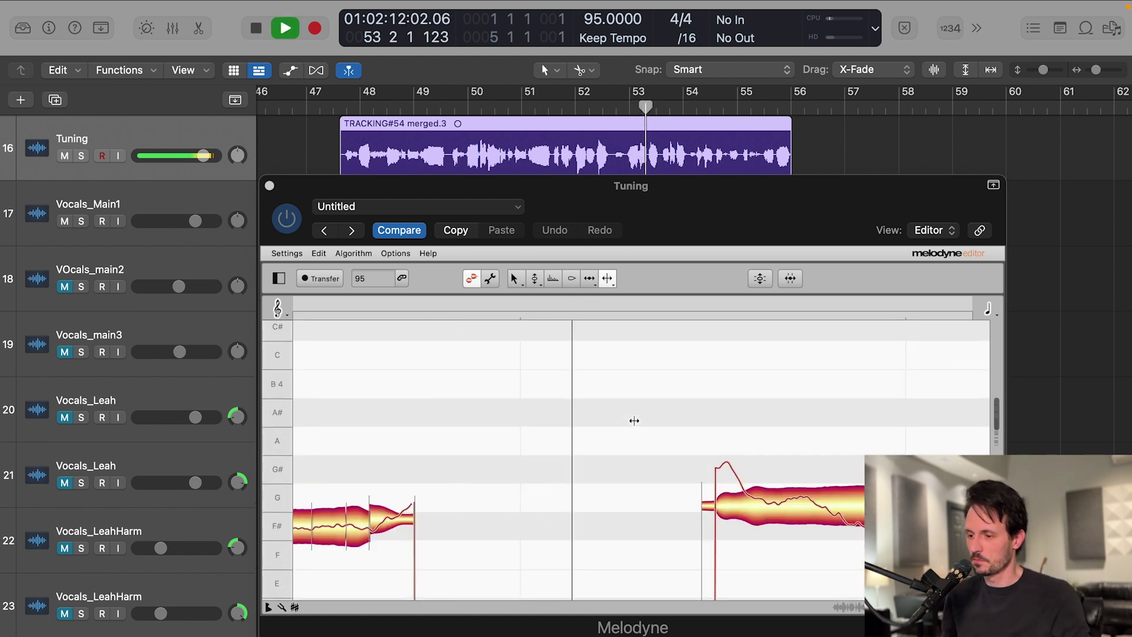
key(space)
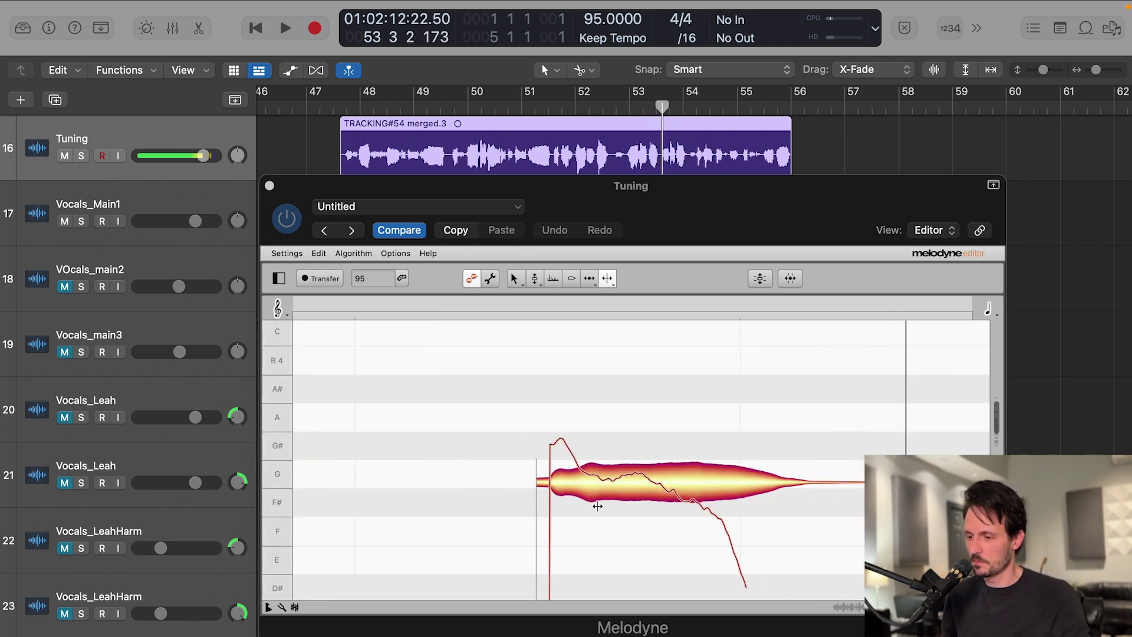
Step: Split the G4 note in bar 53 into an onset, three short middle segments and a falling tail
double_click(583, 478)
double_click(618, 479)
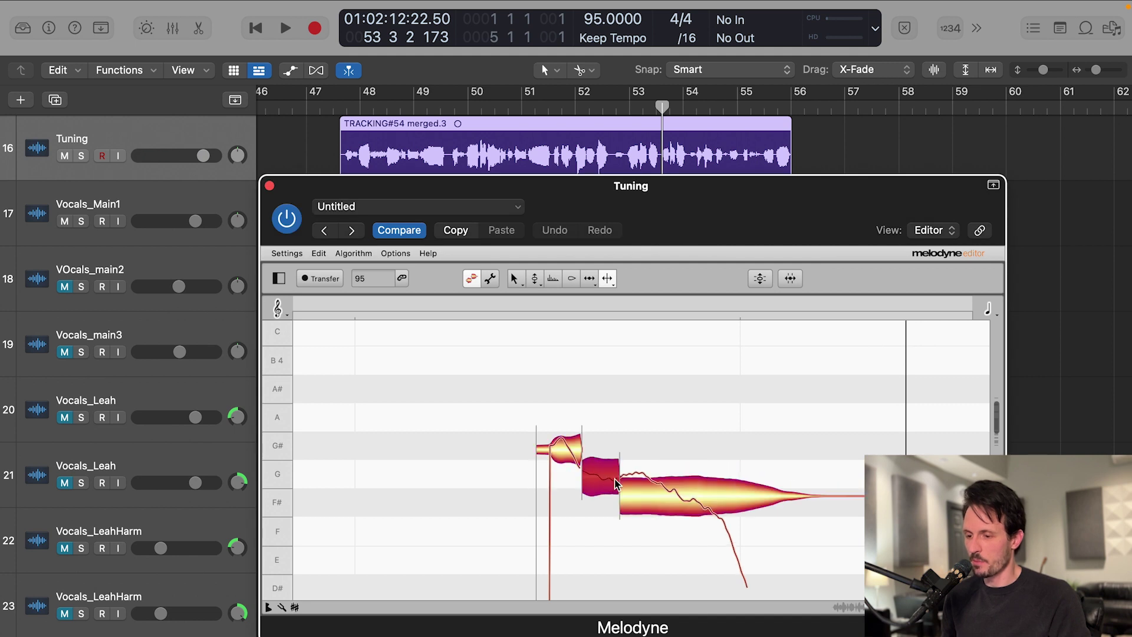
click(602, 481)
drag(616, 485, 596, 486)
click(596, 485)
double_click(620, 489)
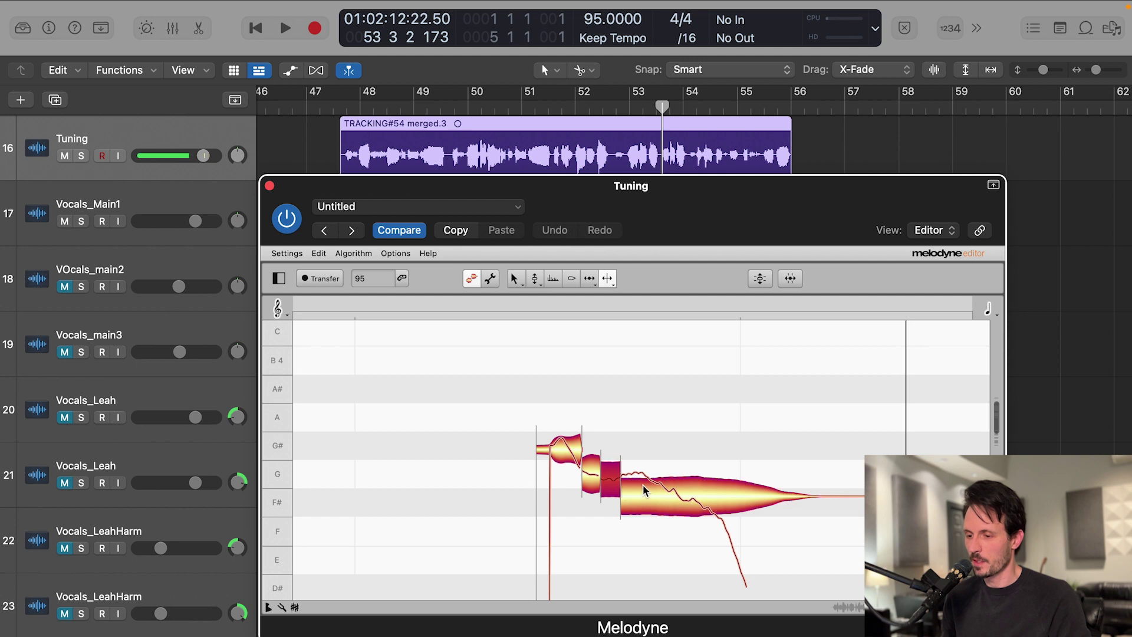
double_click(646, 482)
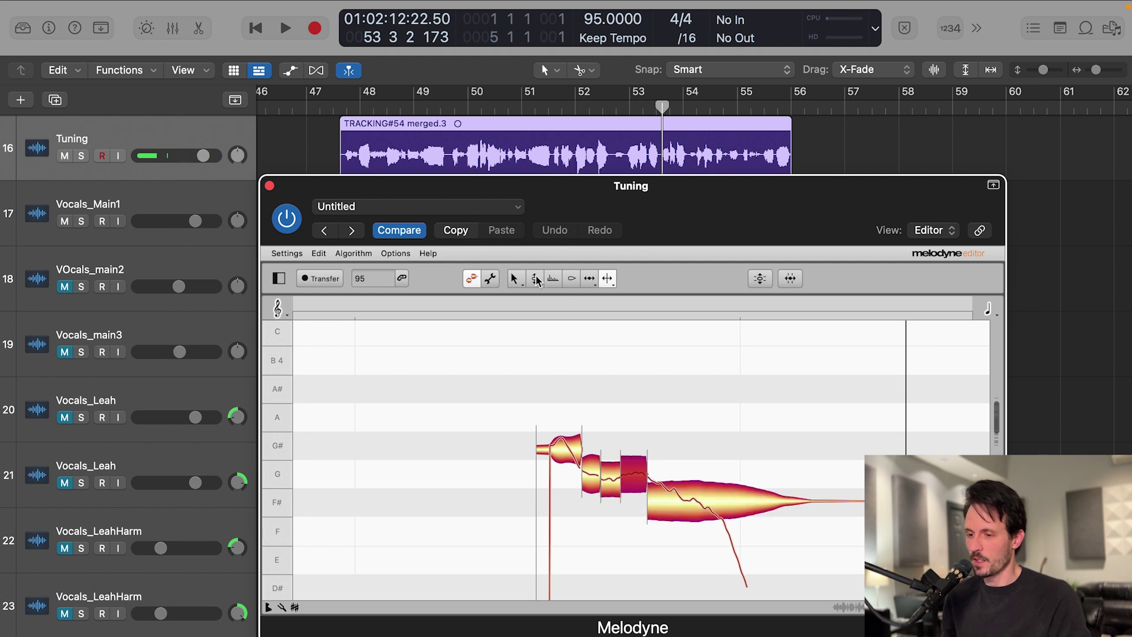
Step: Select the three short middle segments together and snap them to G4
click(535, 280)
drag(638, 432, 590, 485)
double_click(608, 475)
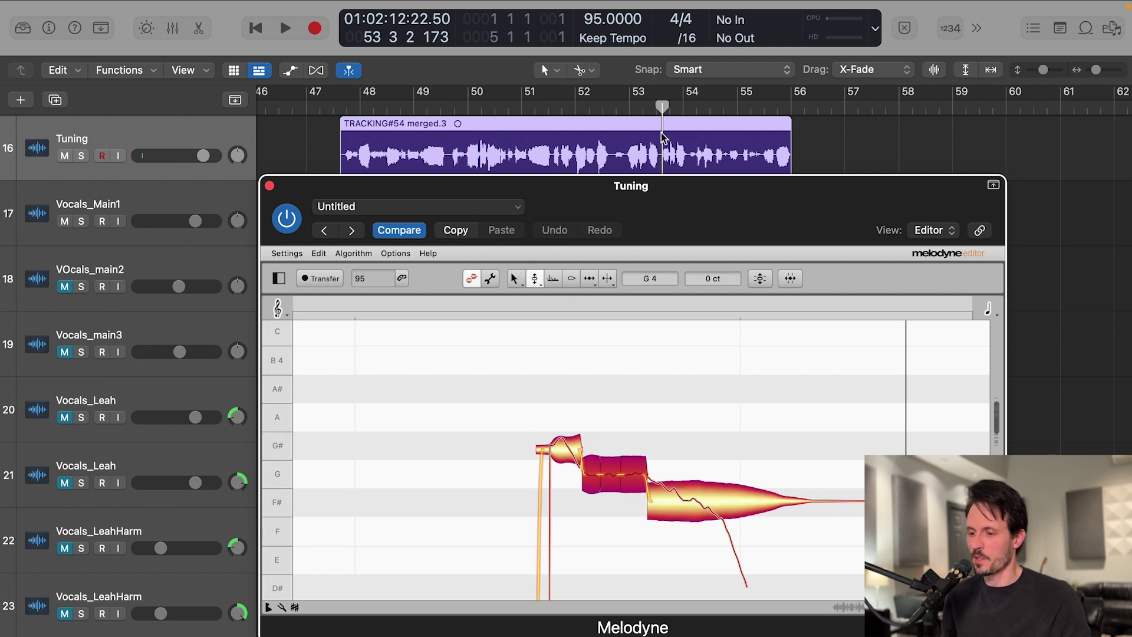
Step: Play back from the start of bar 53 through the retuned G4 segments and select their falling tail for inspection
click(630, 113)
key(space)
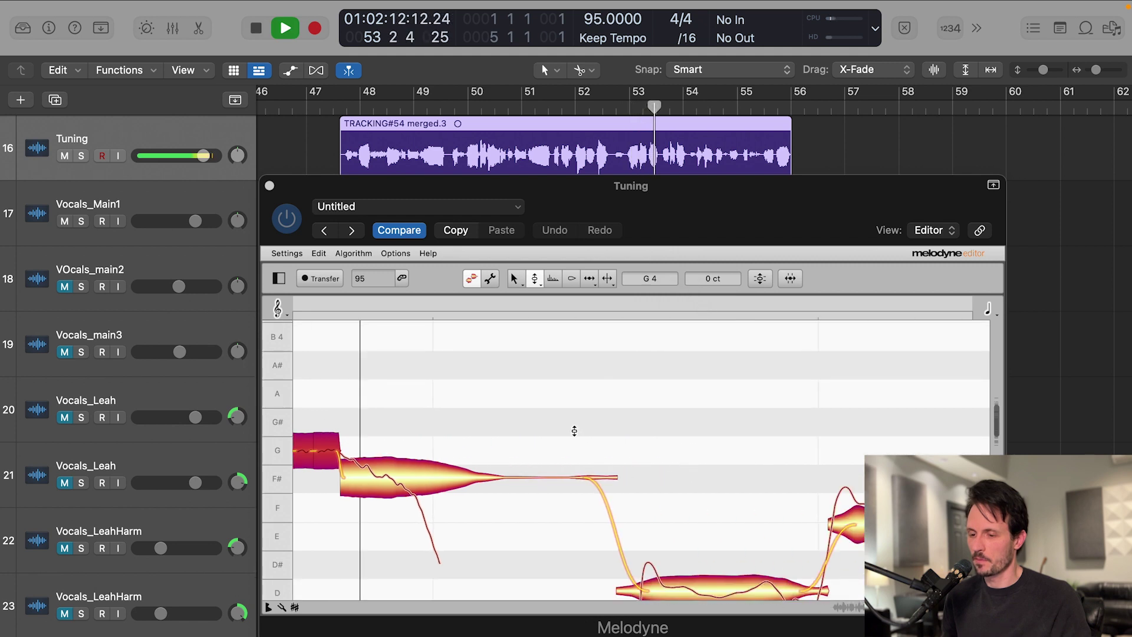
key(space)
click(542, 472)
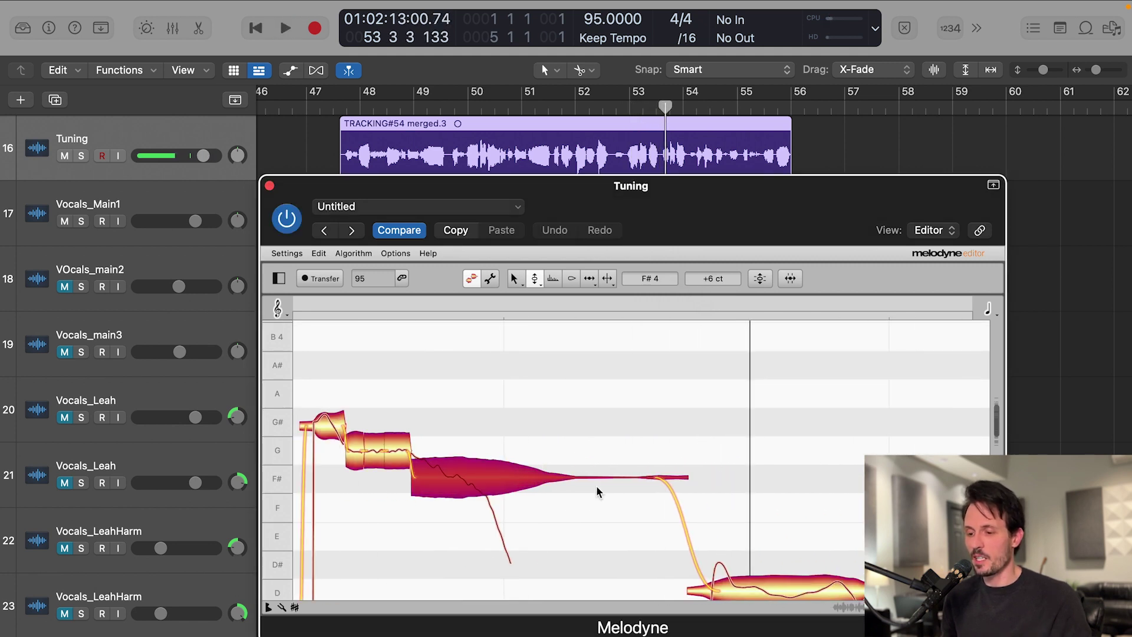
Step: Continue playback through the D4, E4 and F#4 notes in the second half of bar 53
scroll(599, 487, right, 5)
scroll(600, 487, down, 3)
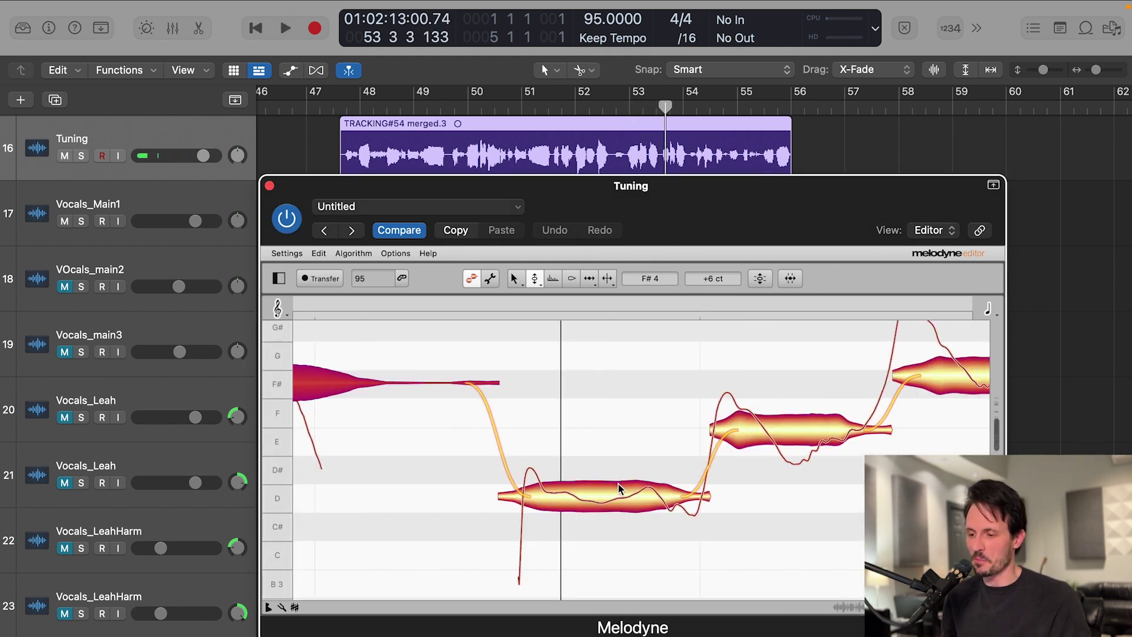
key(space)
key(space)
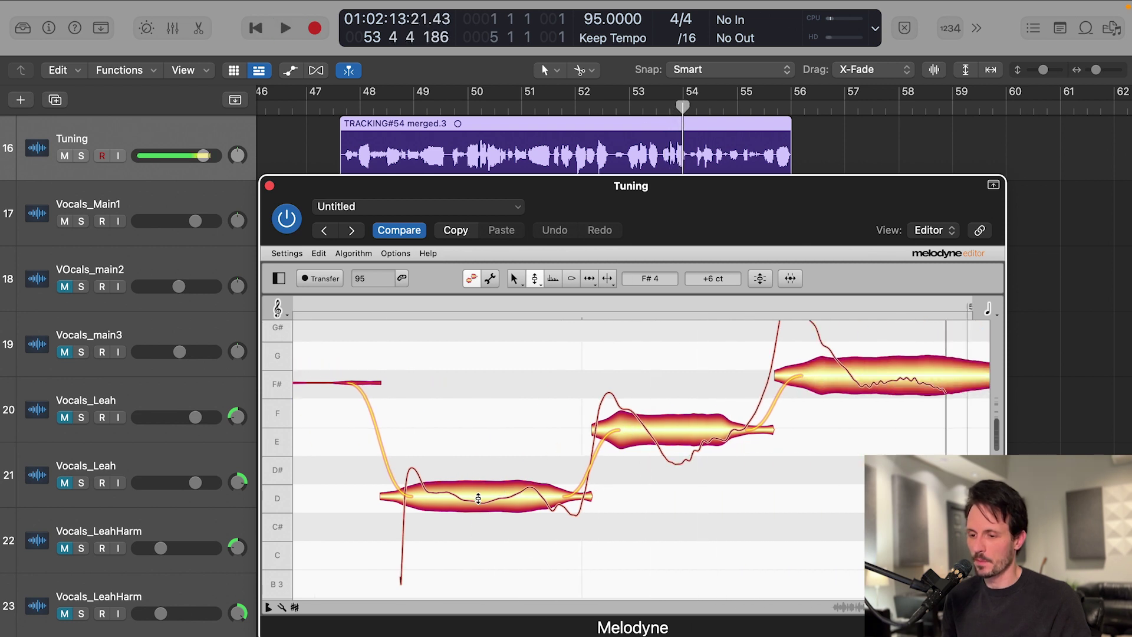
Step: Split the D4 note in the second half of bar 53 into an onset, three short middle segments and a tail
click(496, 476)
key(F6)
click(465, 454)
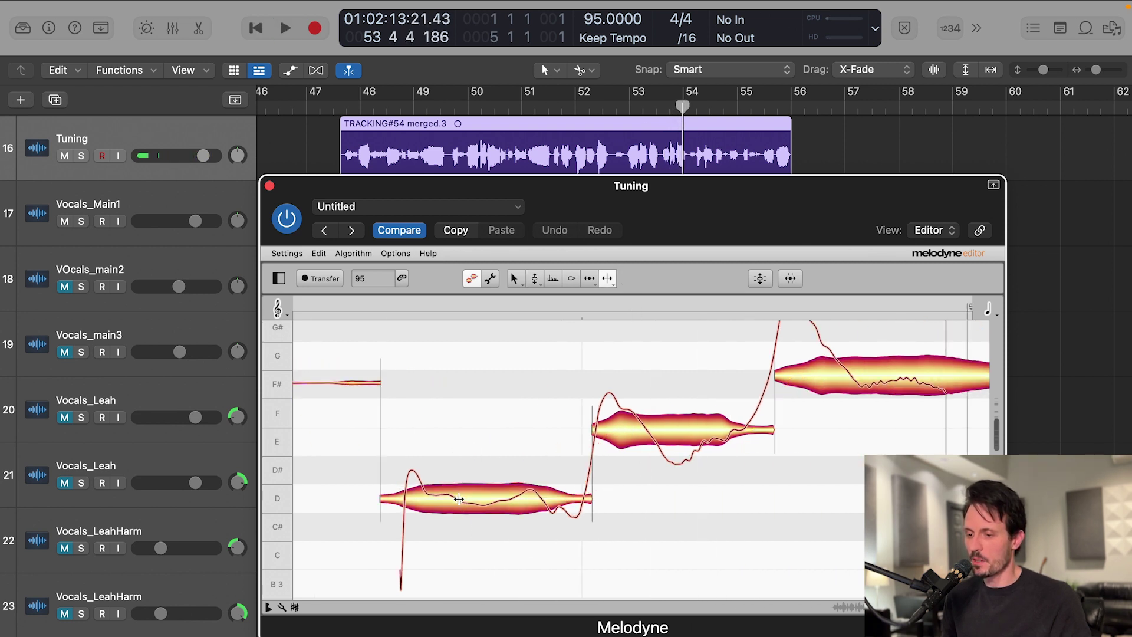
click(459, 500)
click(492, 509)
click(518, 497)
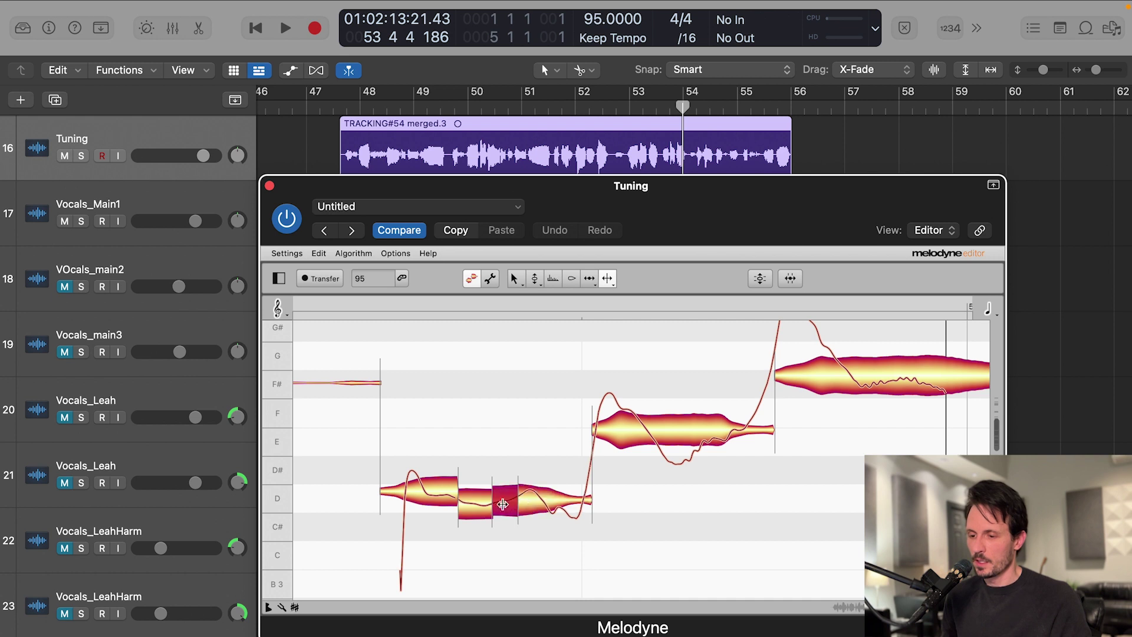
click(423, 491)
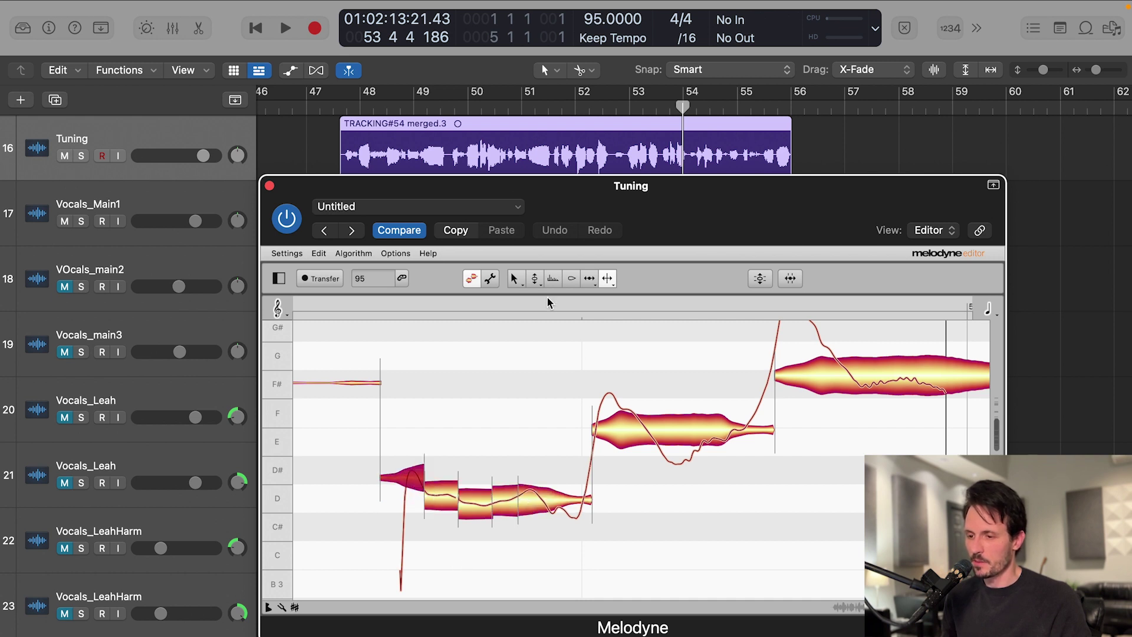
Step: Select the second and third middle segments of the split D4 note and snap them to D4
click(534, 280)
drag(502, 460, 474, 505)
double_click(476, 504)
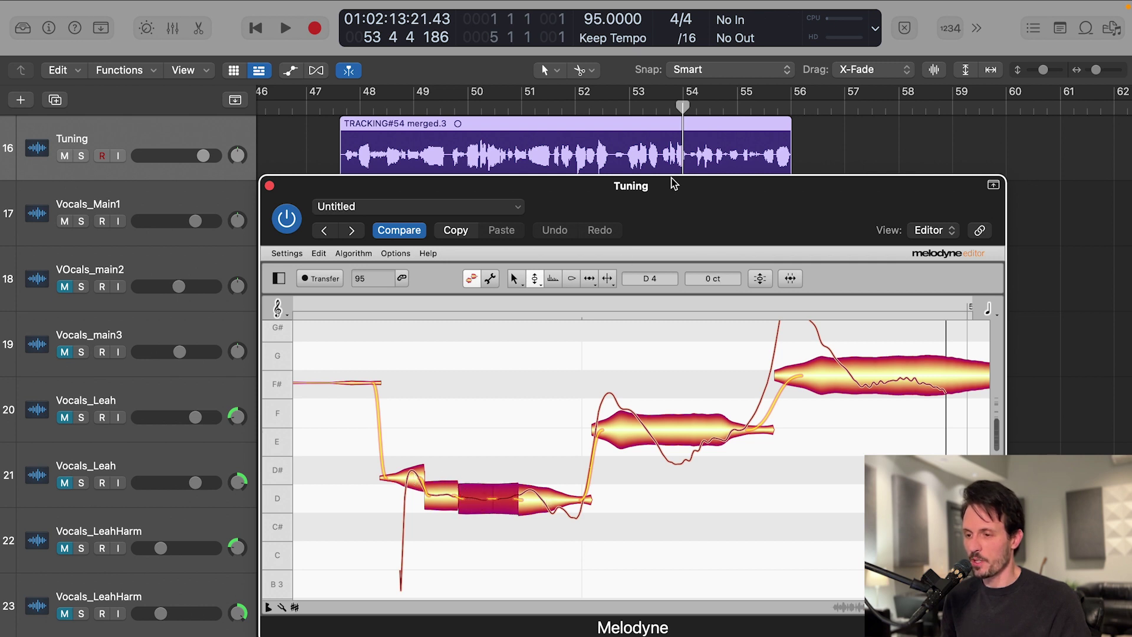
Step: Play back the second half of bar 53 repeatedly through the retuned D4 segments and the following E4 note
click(656, 106)
key(space)
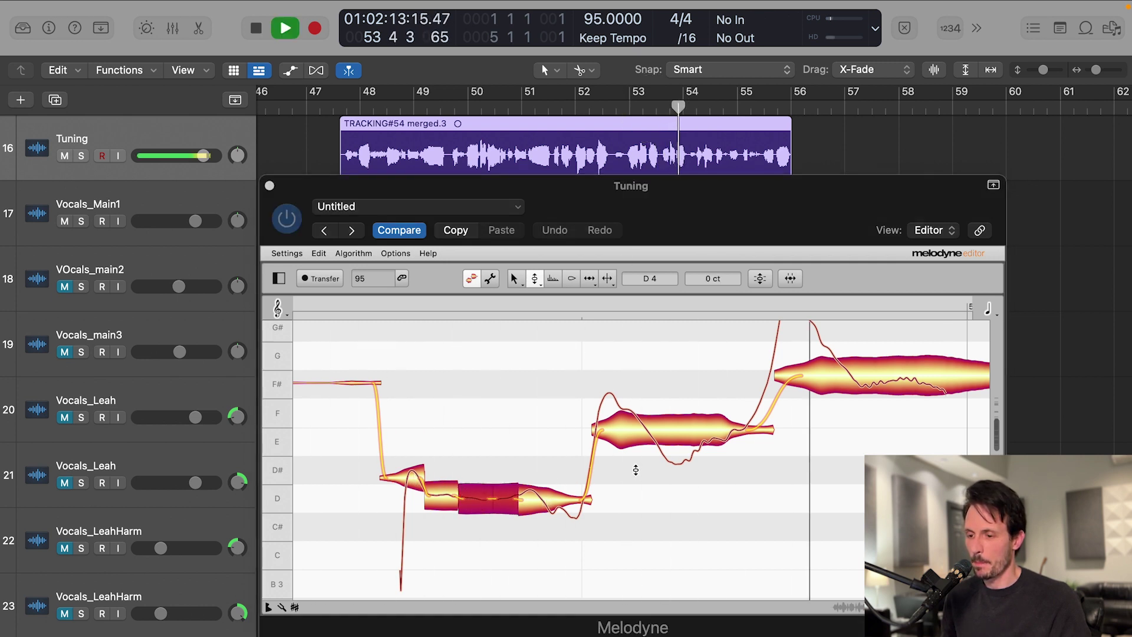
scroll(637, 457, right, 4)
key(space)
click(614, 278)
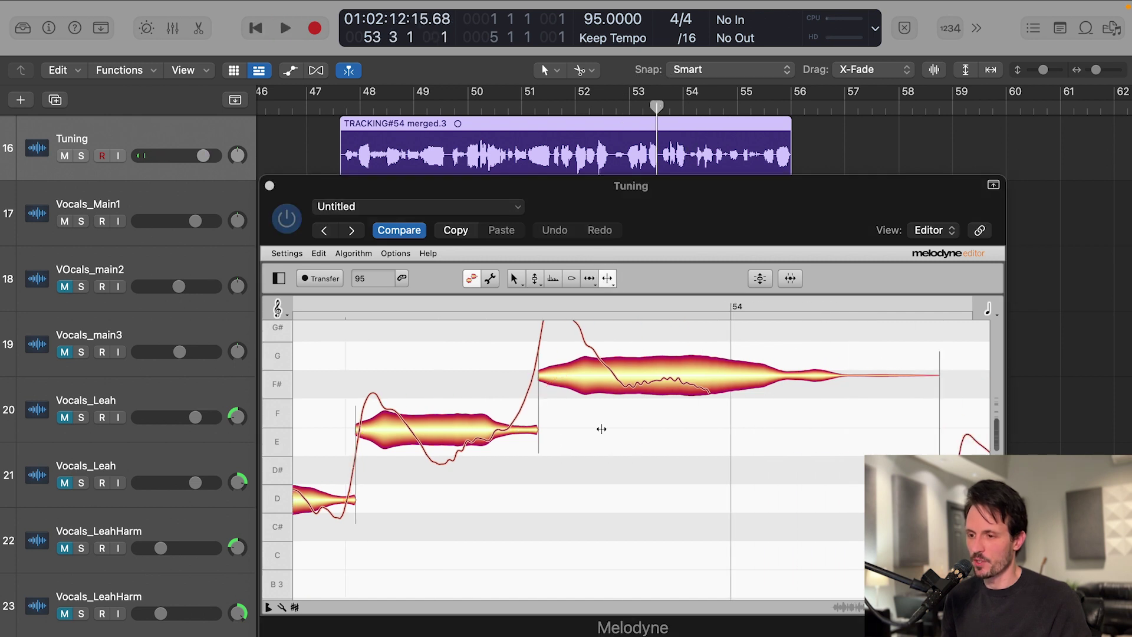
scroll(602, 429, left, 3)
key(space)
key(space)
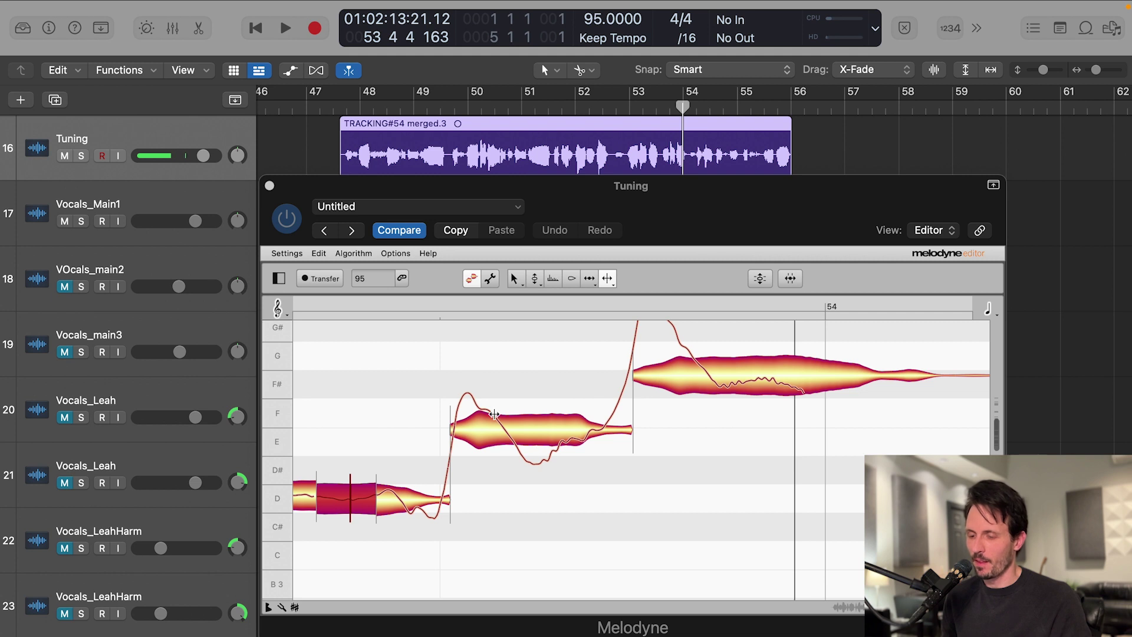
key(space)
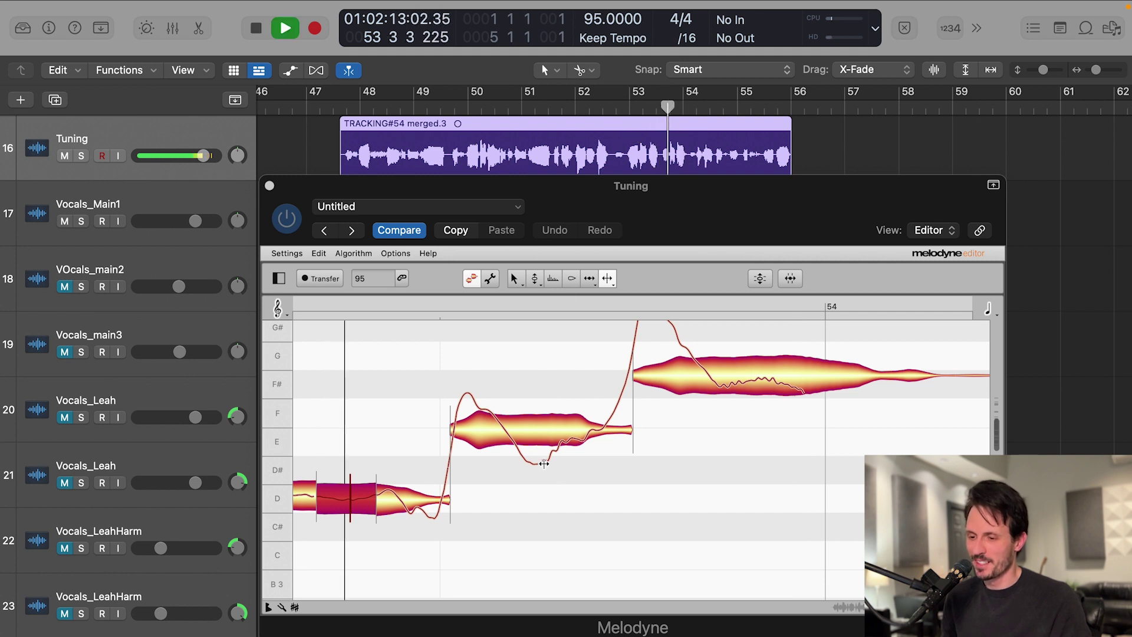
key(space)
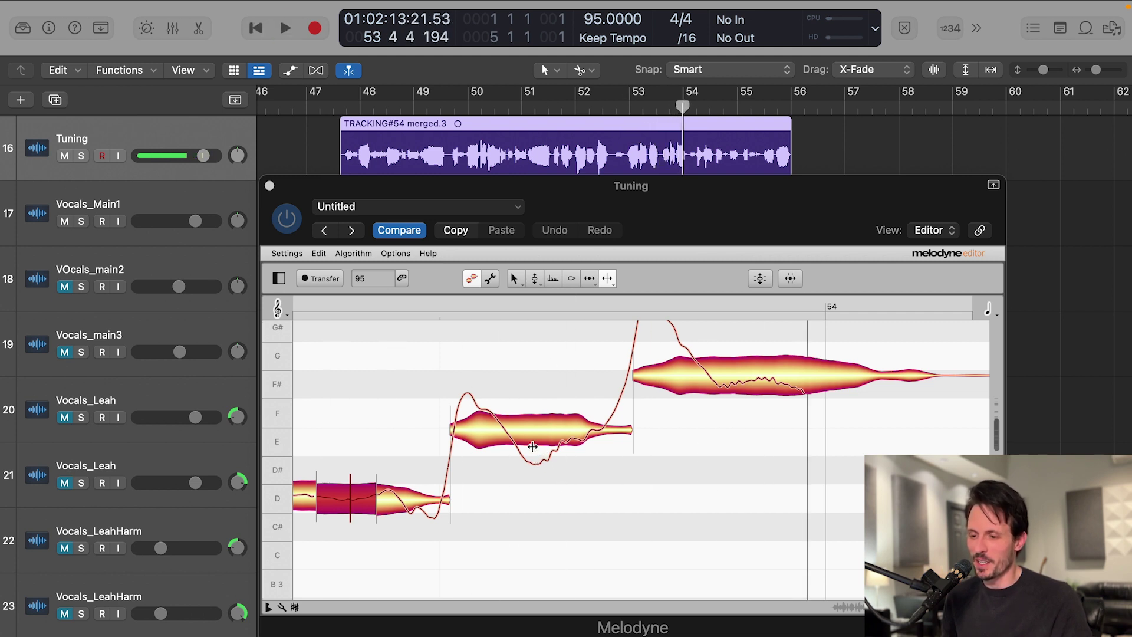
Step: Split the E4 note in bar 53 into five segments, moving the third boundary slightly earlier to isolate the pitch dip
click(504, 423)
double_click(505, 423)
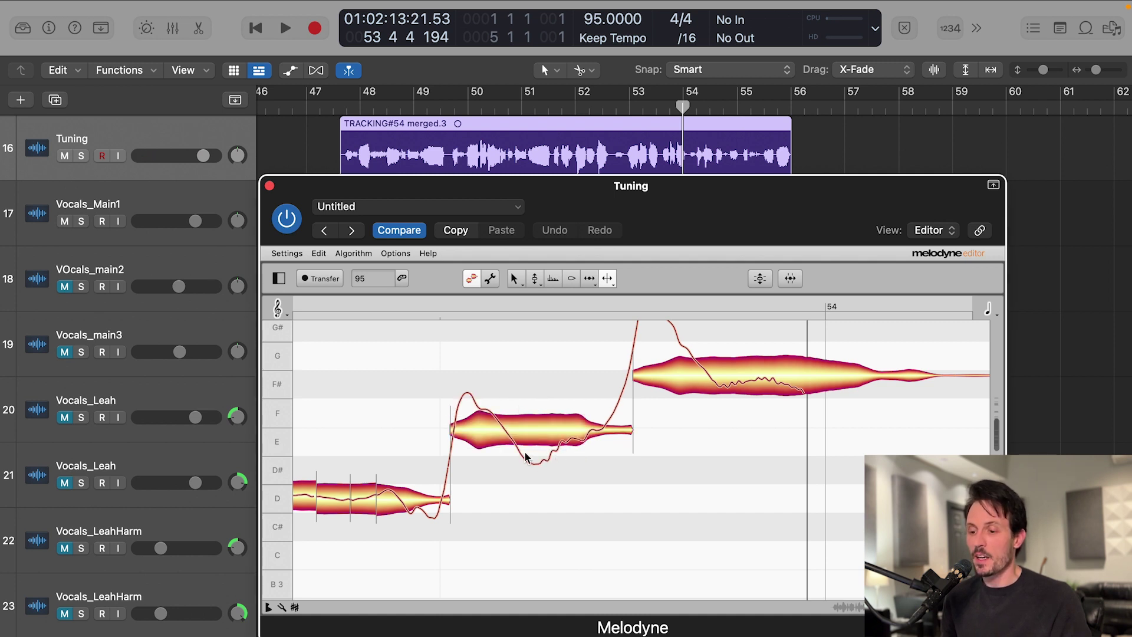
click(558, 451)
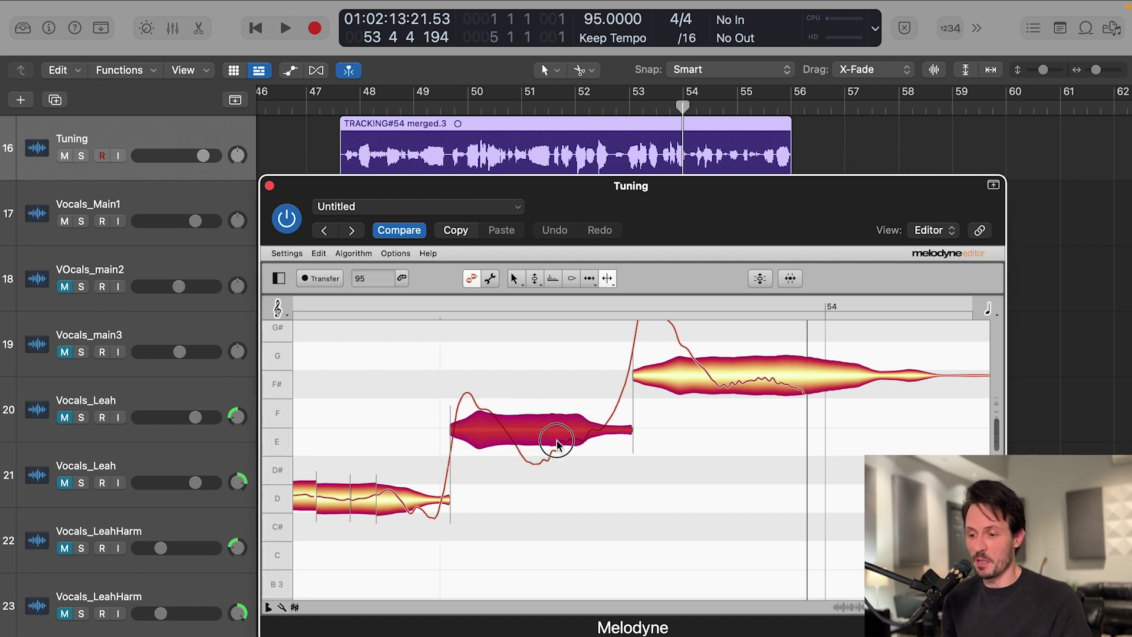
click(519, 438)
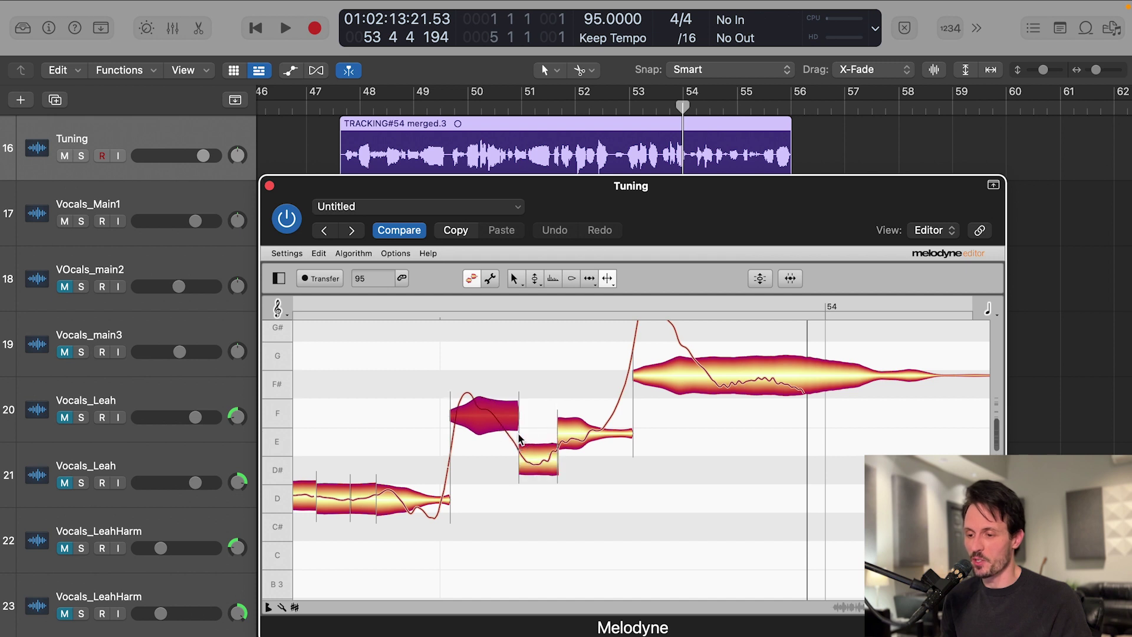
click(586, 442)
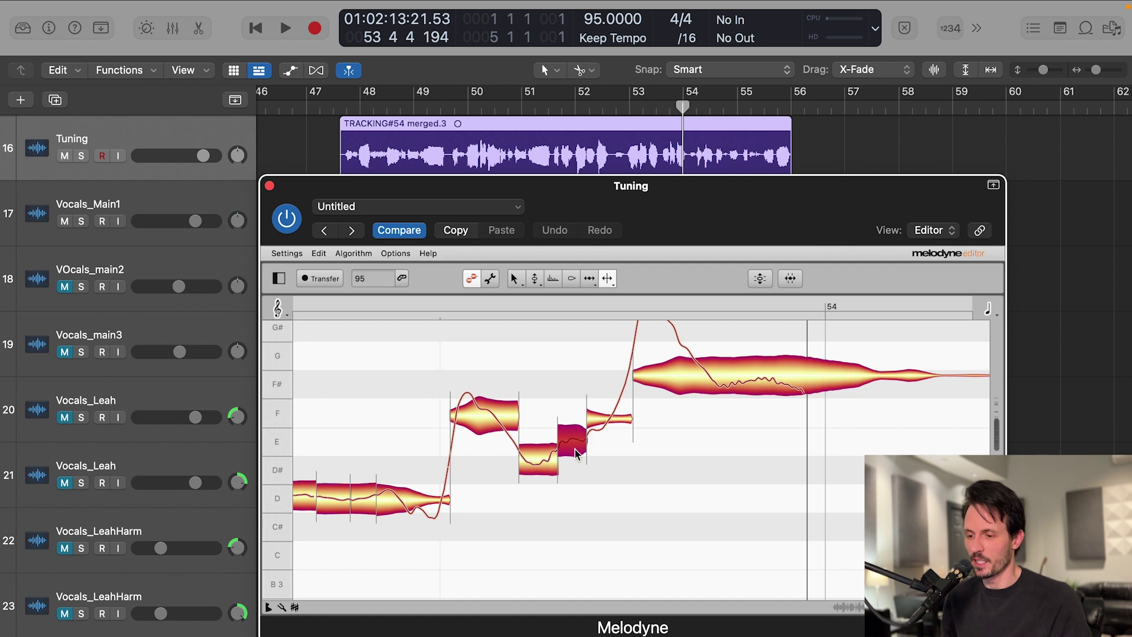
drag(559, 460, 552, 465)
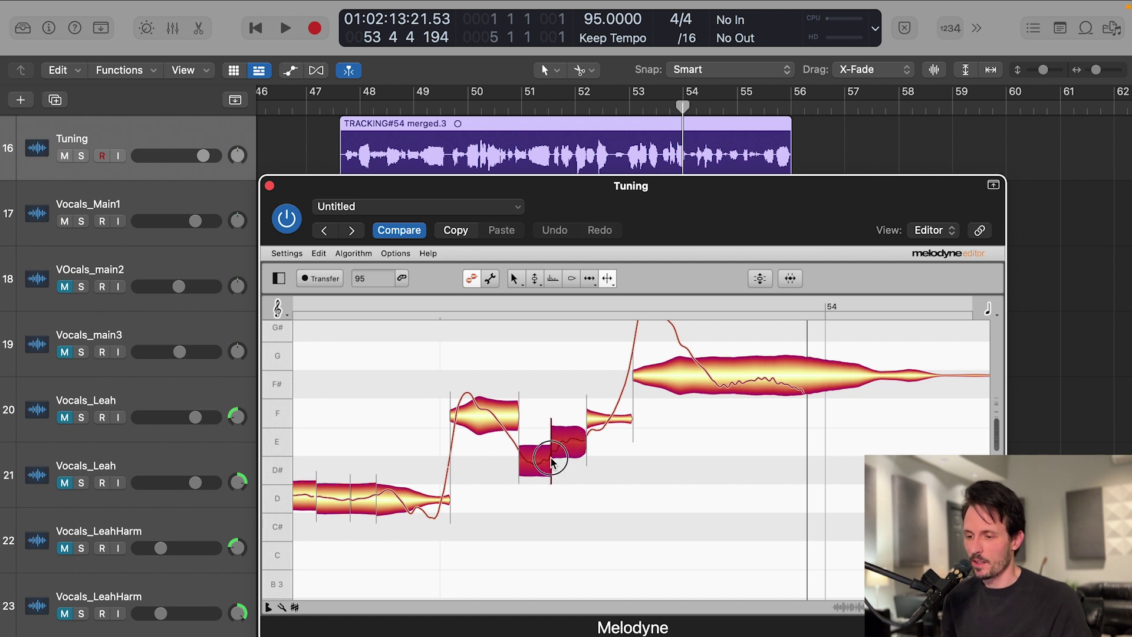
click(502, 423)
click(496, 422)
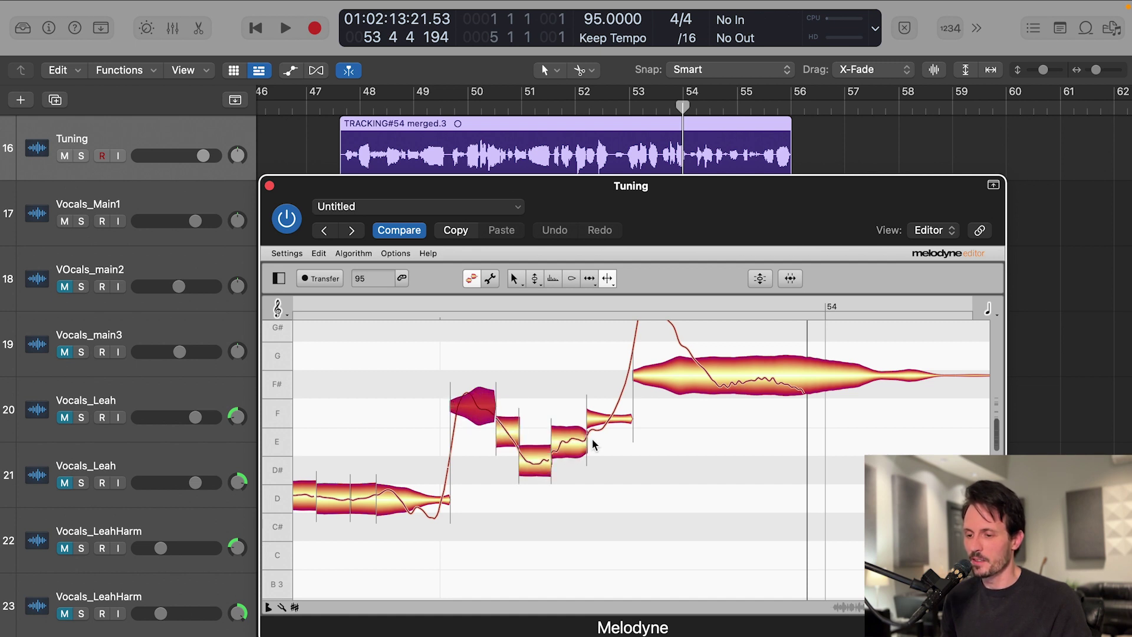
Step: Raise the lowest middle segment of the split E4 note to E4 and play back bar 53 through it
click(533, 281)
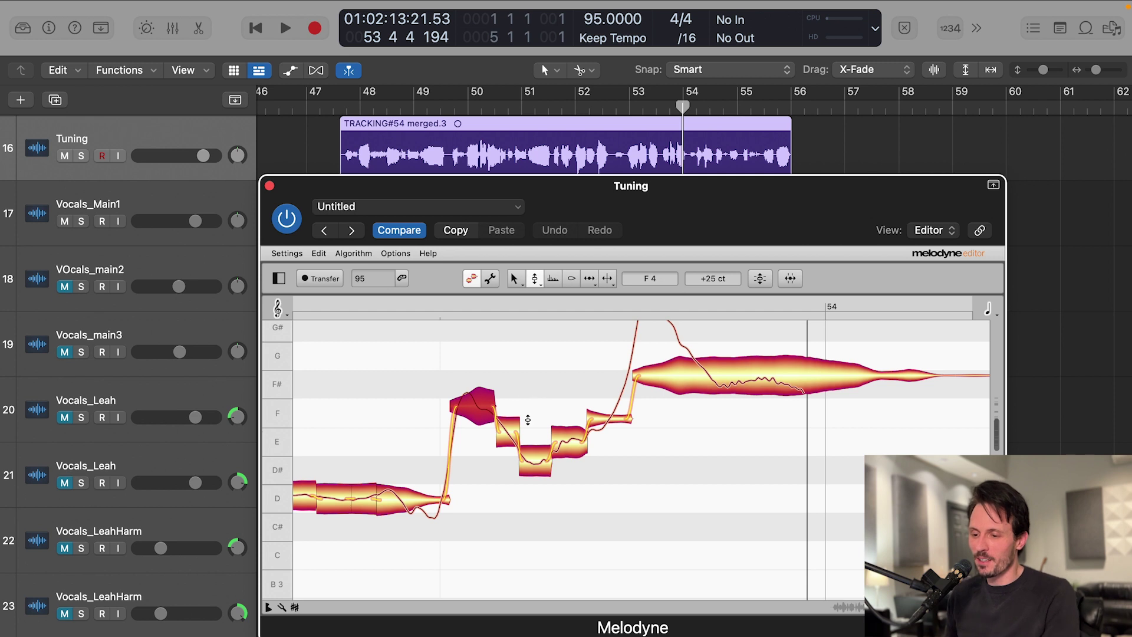
click(534, 401)
drag(535, 465, 535, 456)
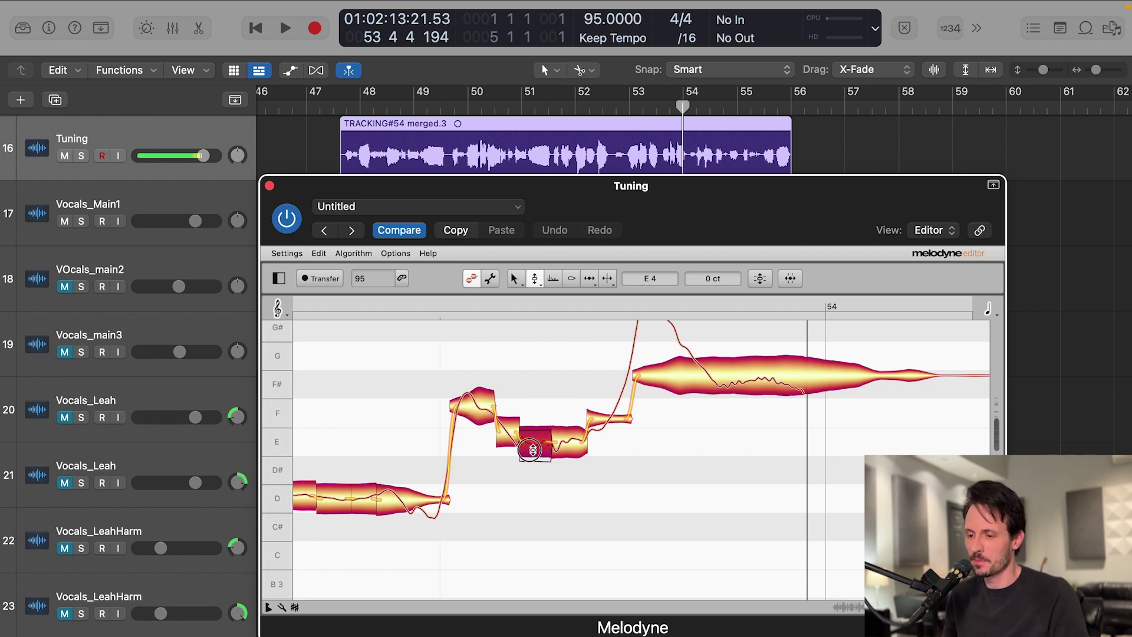
click(602, 109)
key(space)
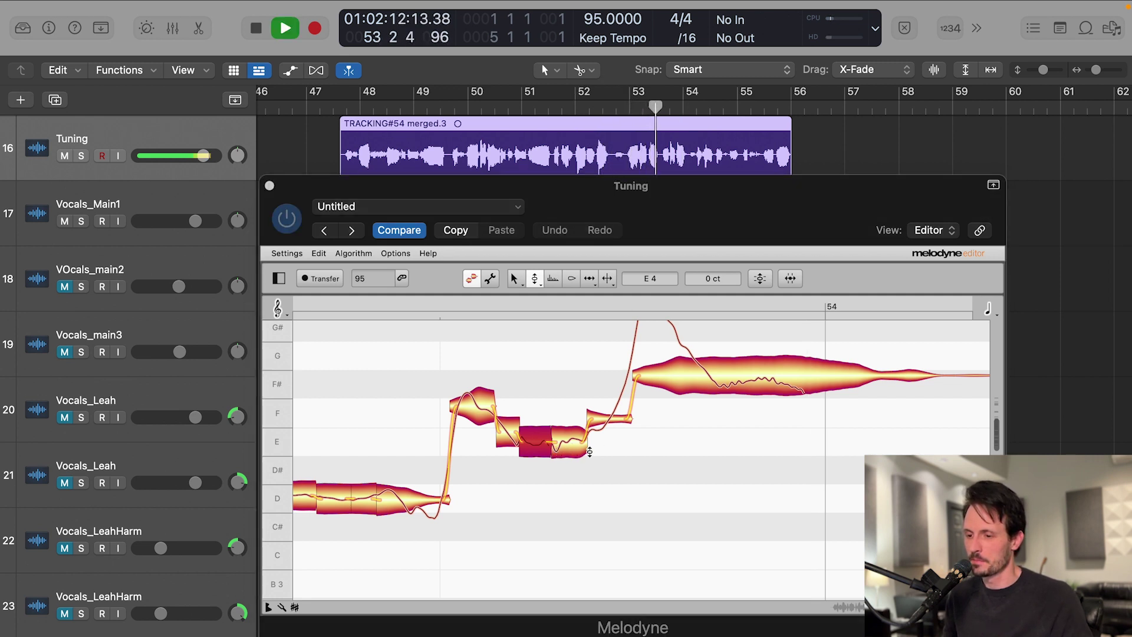
key(space)
Step: Undo the pitch changes on the lowest E4 segment and play the phrase back for comparison
click(542, 443)
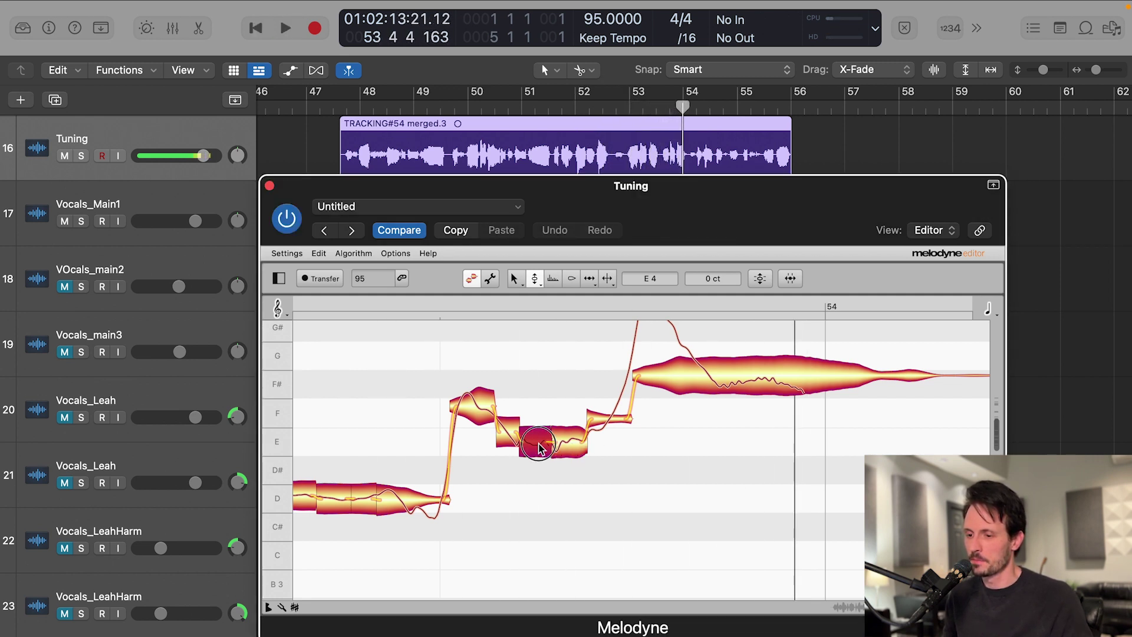
click(540, 408)
key(super+z)
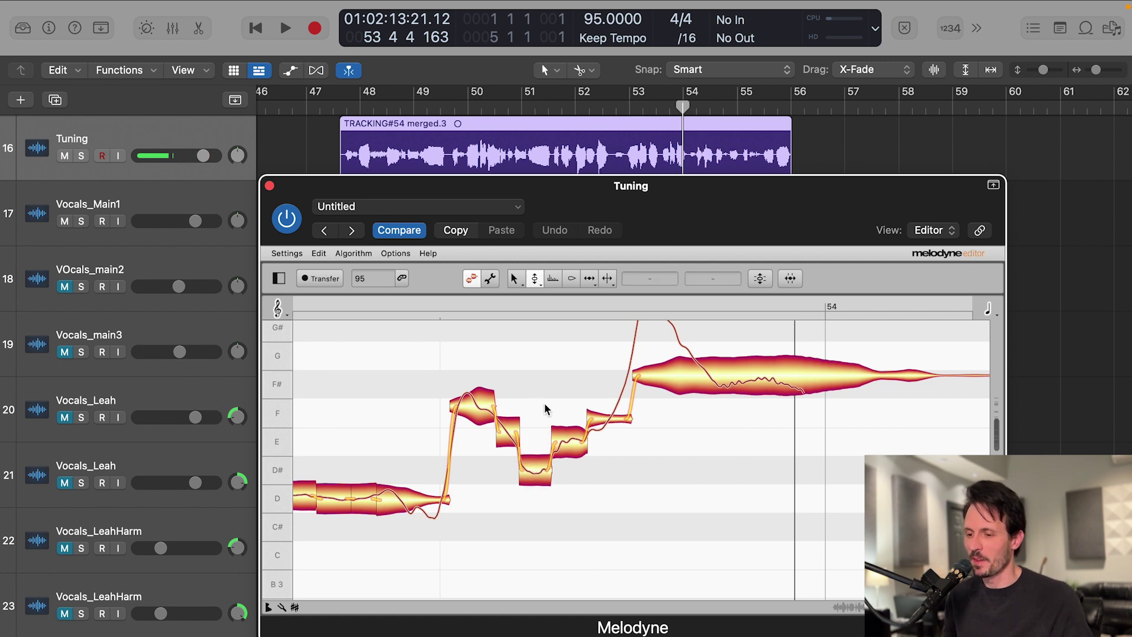
key(super+z)
double_click(640, 109)
scroll(624, 389, right, 10)
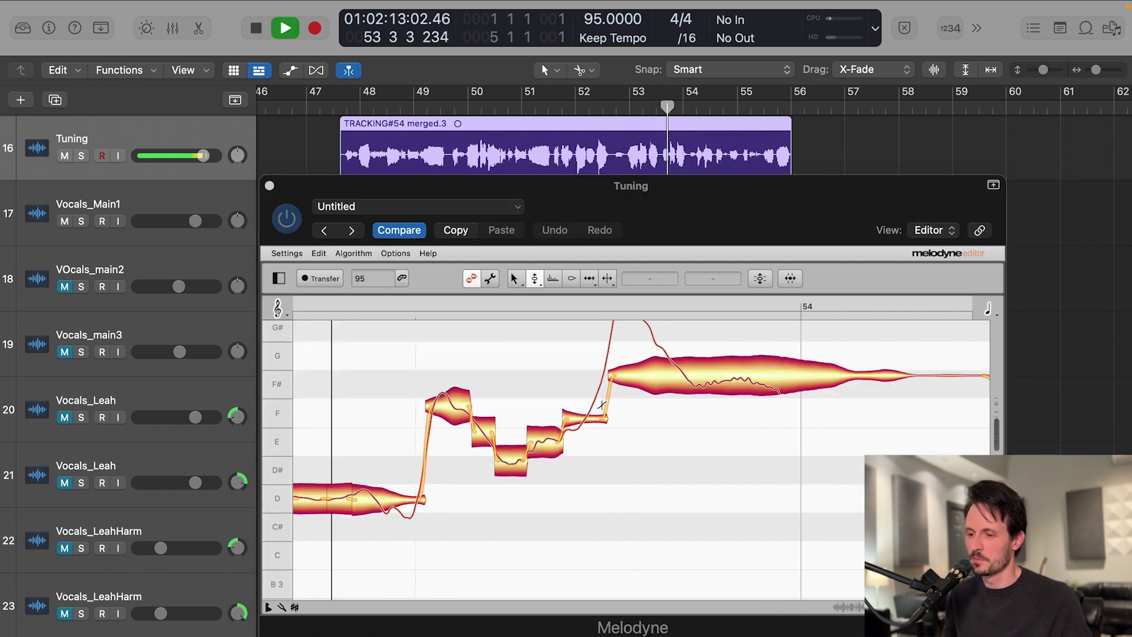
key(space)
Step: Snap the lowest middle segment of the split E4 note to E4 with a 0 ct offset, and clear the selection
click(519, 460)
click(519, 460)
drag(519, 460, 519, 432)
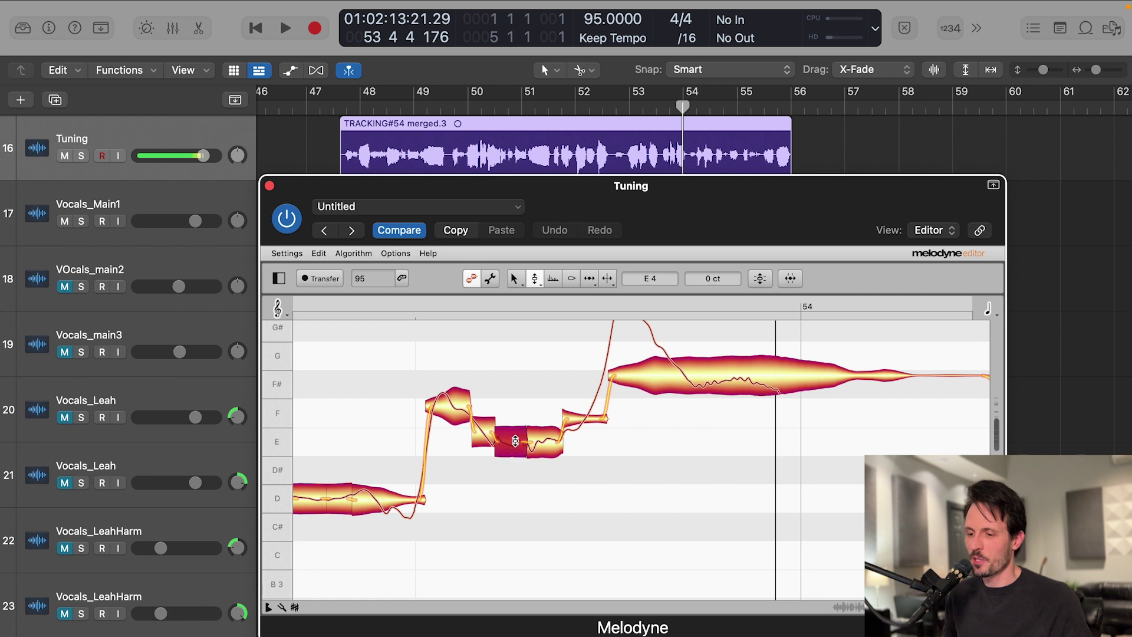
drag(706, 279, 707, 276)
click(485, 367)
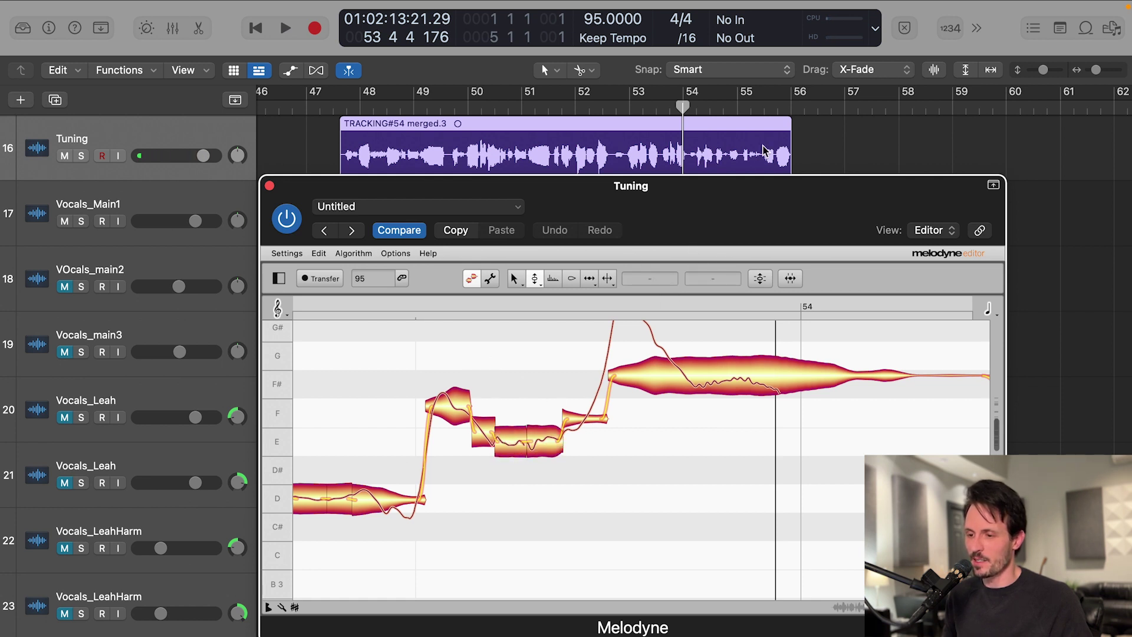
Step: Play back bar 53 into bar 54 through the retuned segments and inspect the first three segments of the split E4 note
click(646, 109)
key(space)
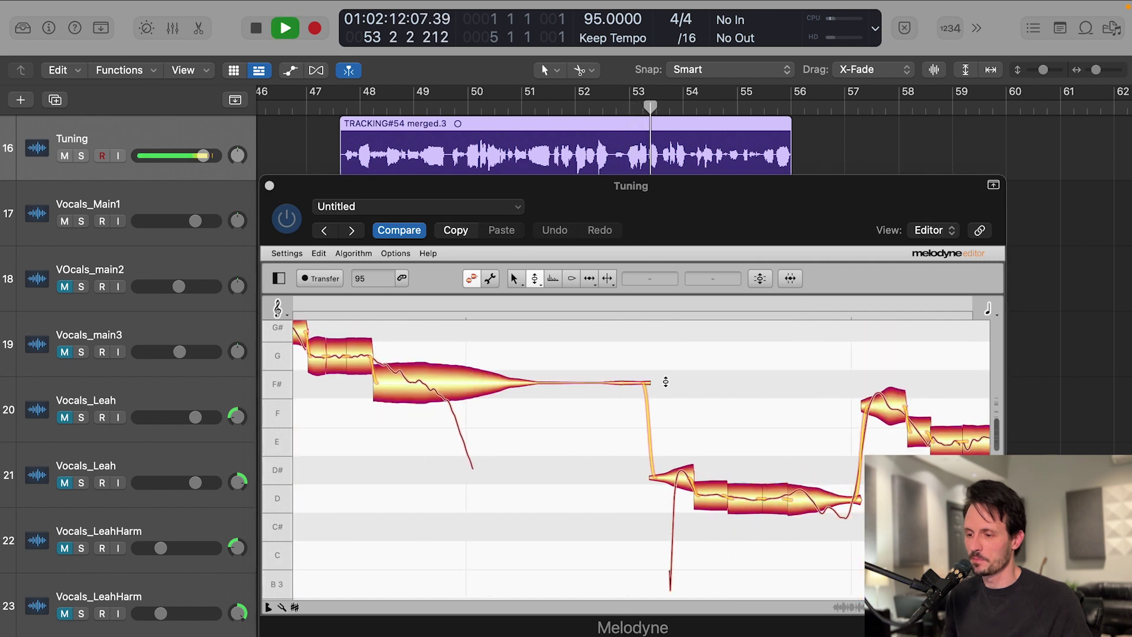
scroll(598, 417, right, 8)
key(space)
click(398, 389)
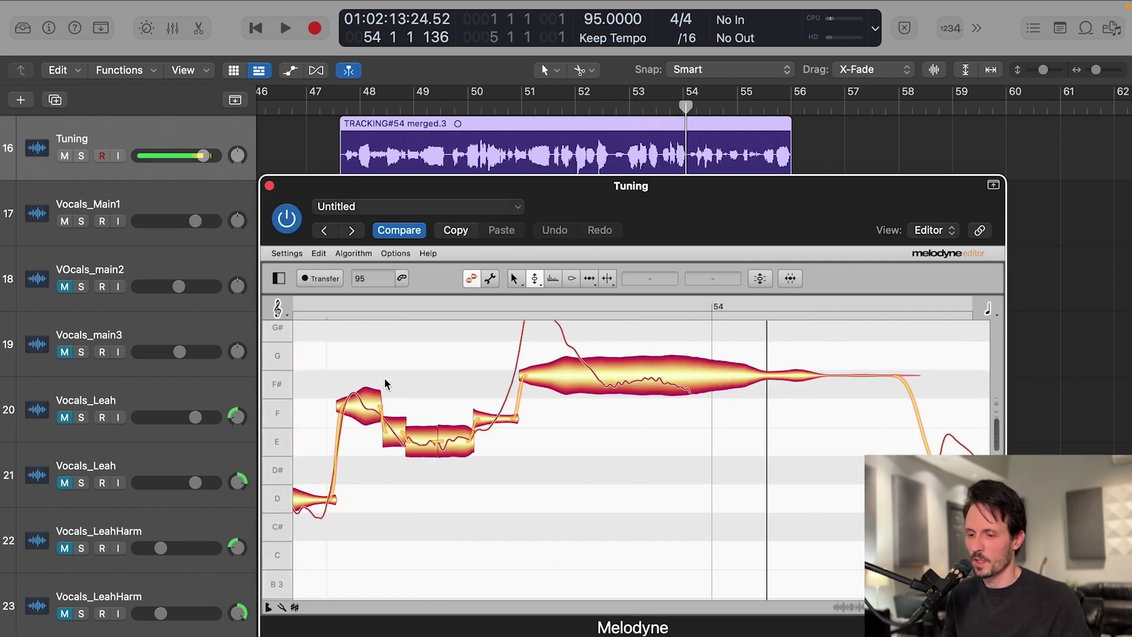
drag(356, 358, 431, 440)
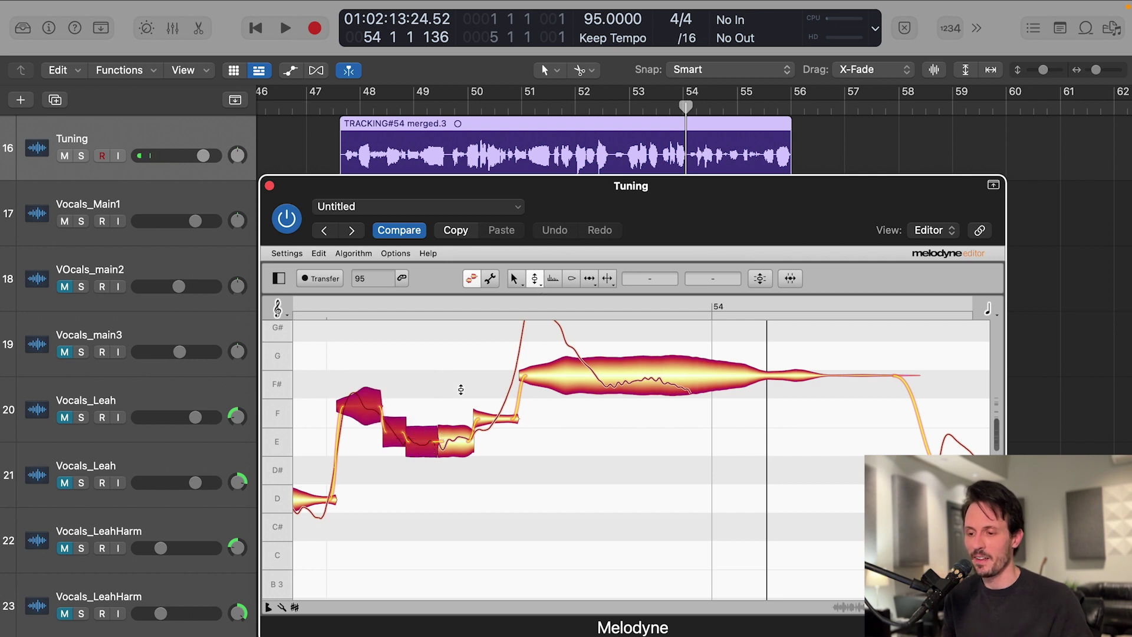
click(427, 387)
click(630, 112)
key(space)
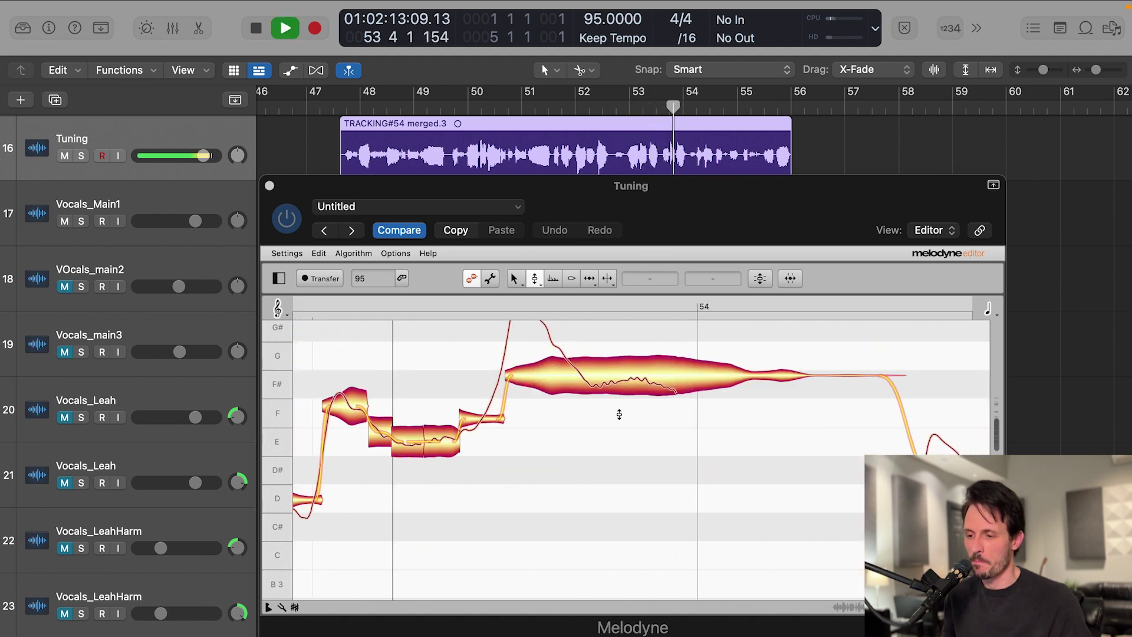
key(space)
Step: Split the long F#4 note before bar 54 into a high onset, three short middle segments and a tail
scroll(623, 404, left, 15)
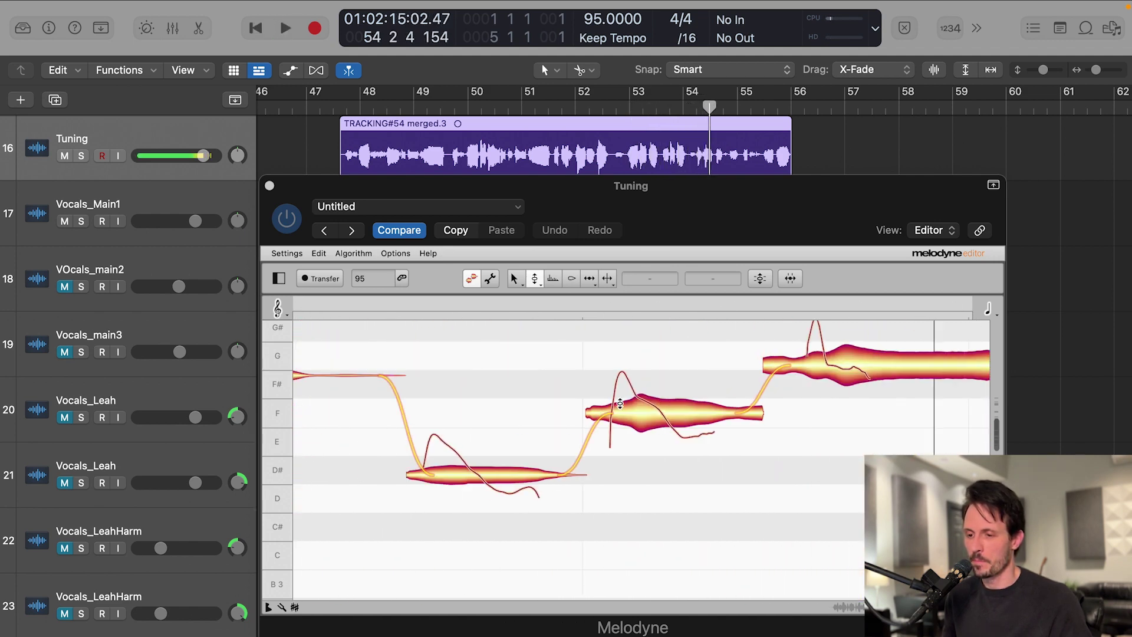
click(595, 358)
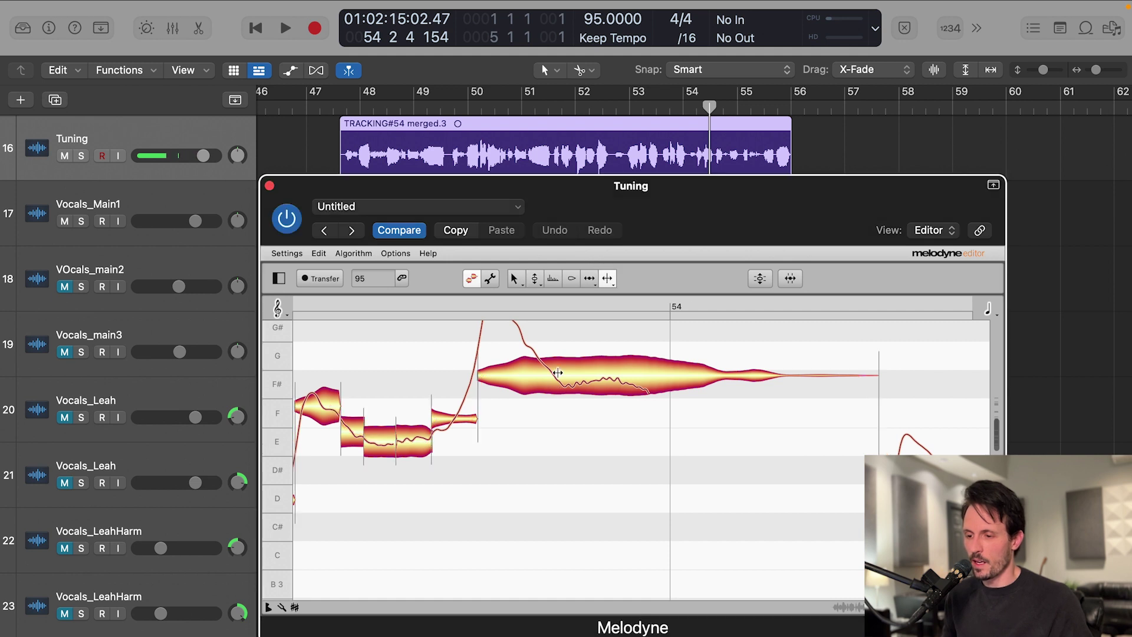
scroll(558, 373, up, 2)
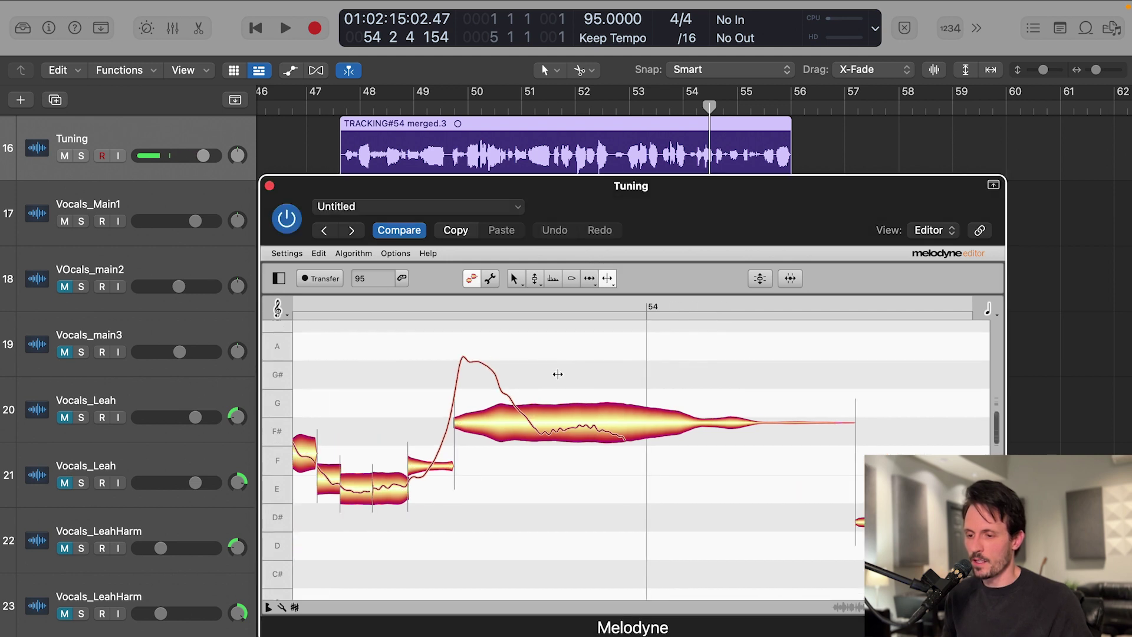
click(535, 425)
click(566, 427)
click(601, 435)
click(625, 438)
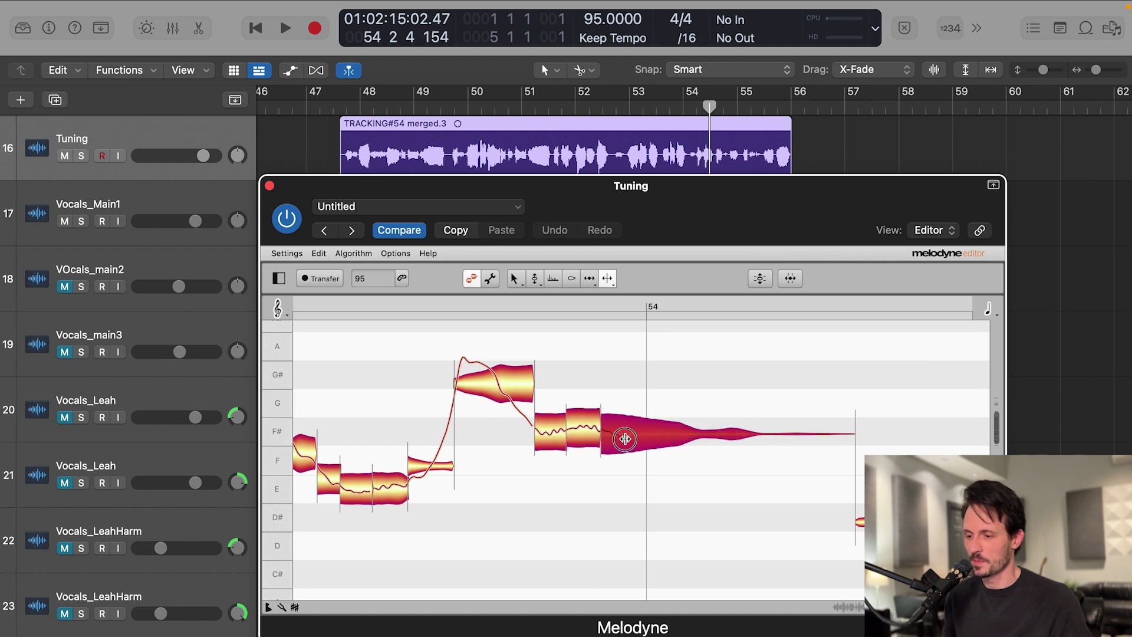
Step: Select the three short middle segments of the split F#4 note and snap them to F#4
click(535, 279)
drag(617, 381, 541, 438)
double_click(586, 437)
Step: Play back from the second half of bar 53 through the retuned F#4 segments into the middle of bar 54
click(690, 116)
key(space)
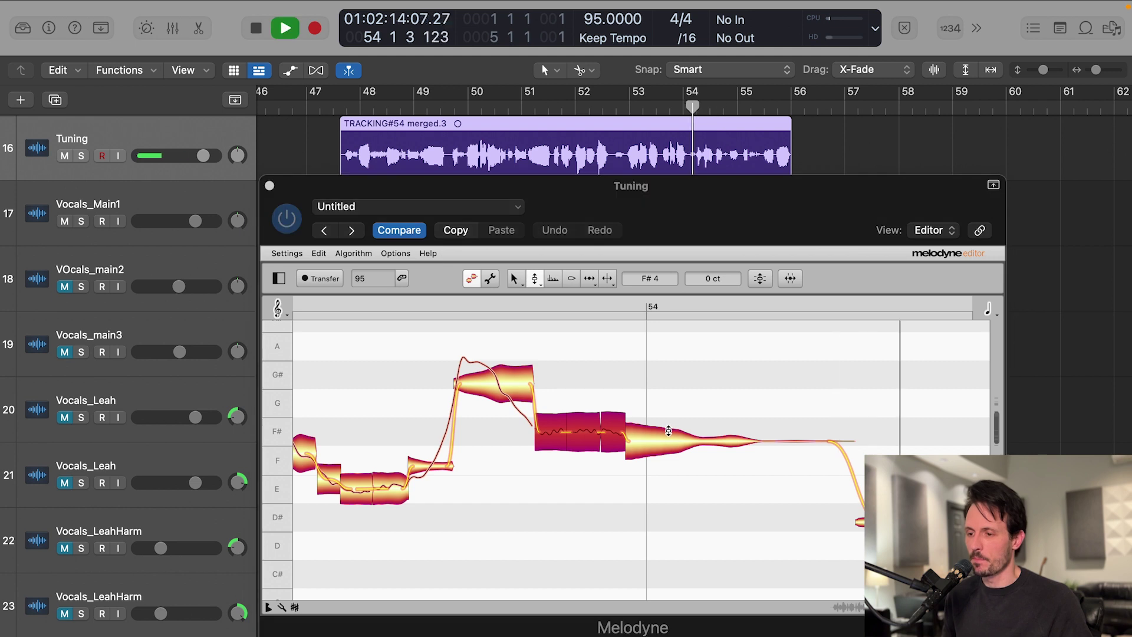
key(space)
click(660, 112)
key(space)
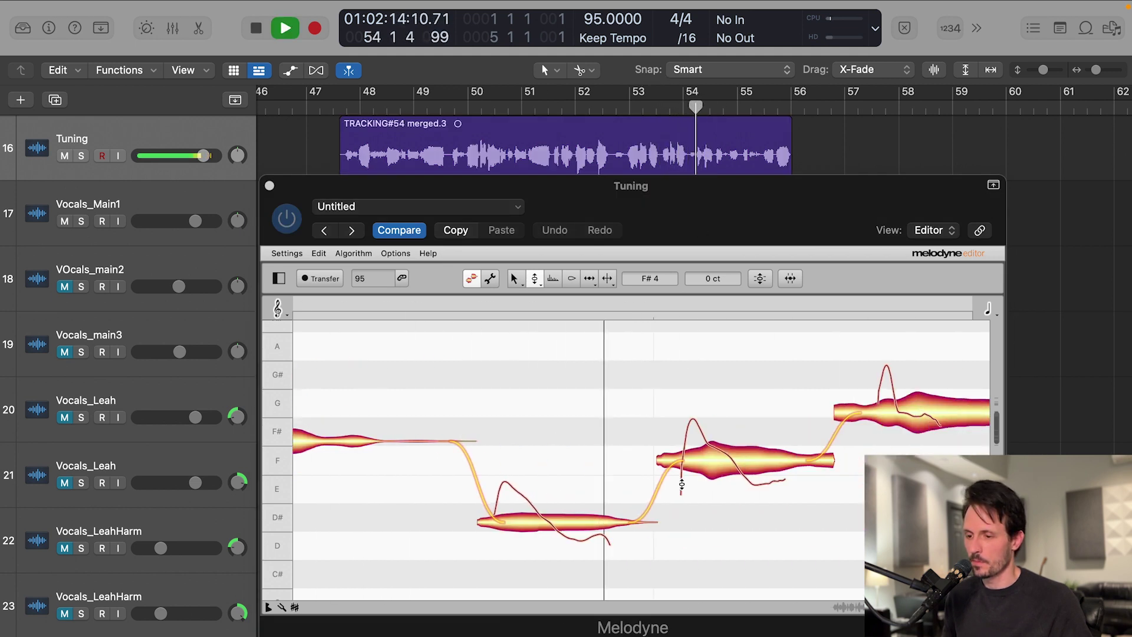
key(space)
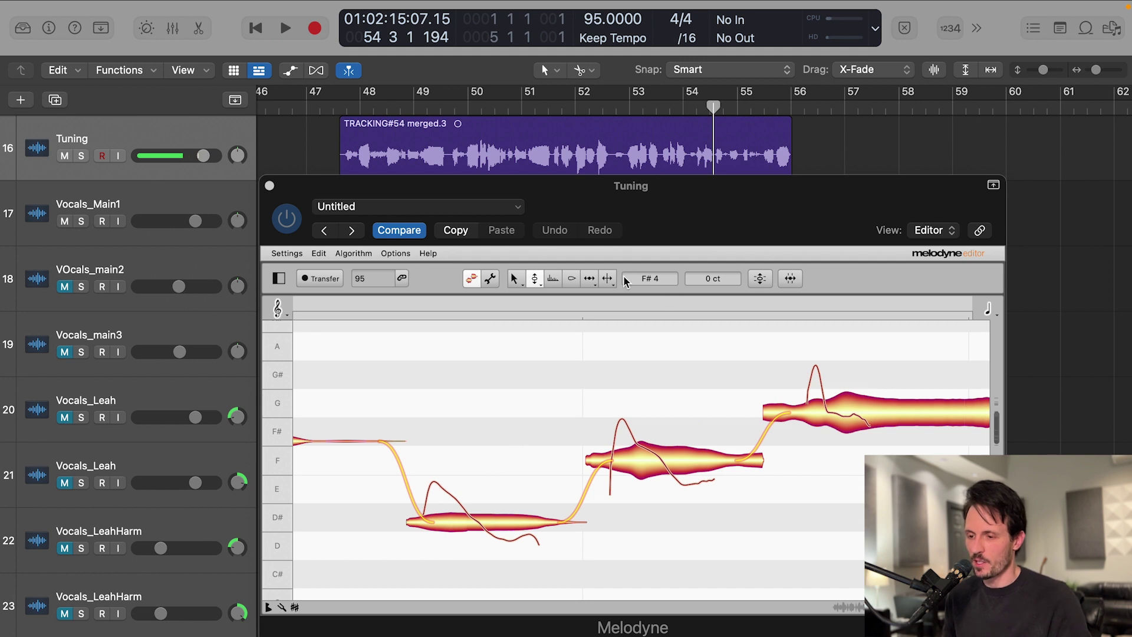
Step: Split the D#4 note in bar 54 into two segments and lower both together until the second one sits on D4
click(608, 277)
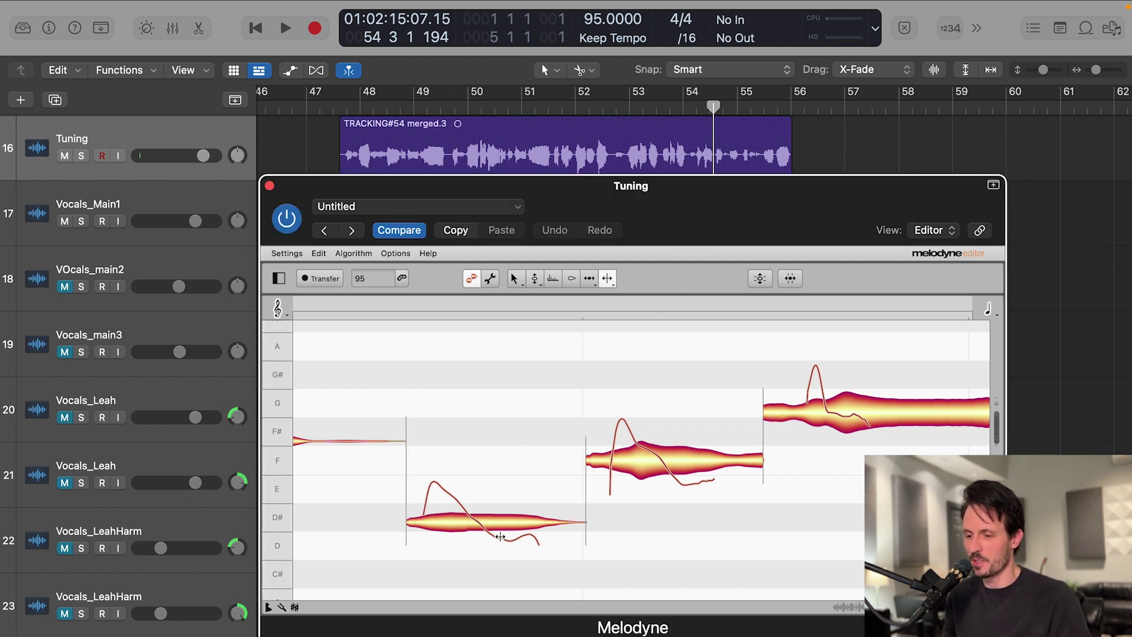
double_click(491, 526)
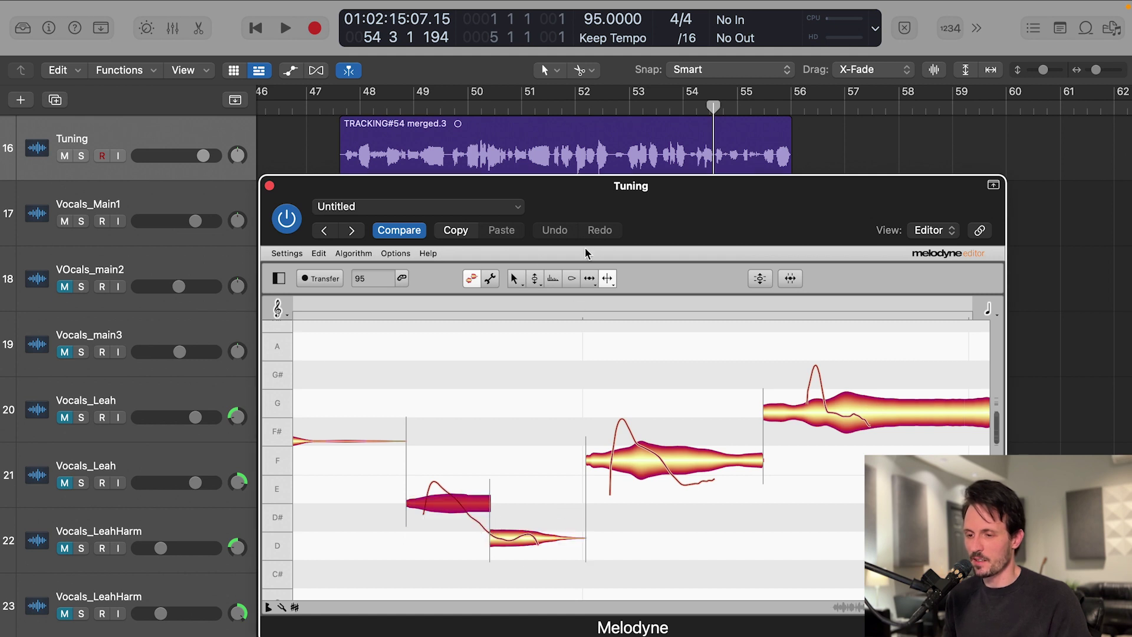
click(535, 279)
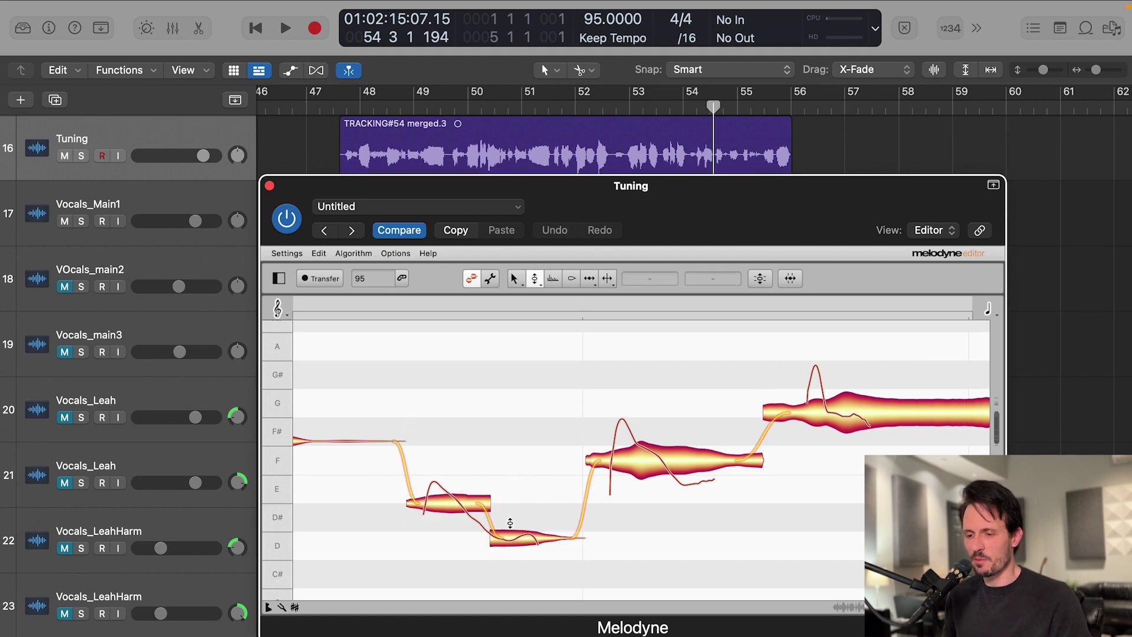
drag(539, 395, 440, 554)
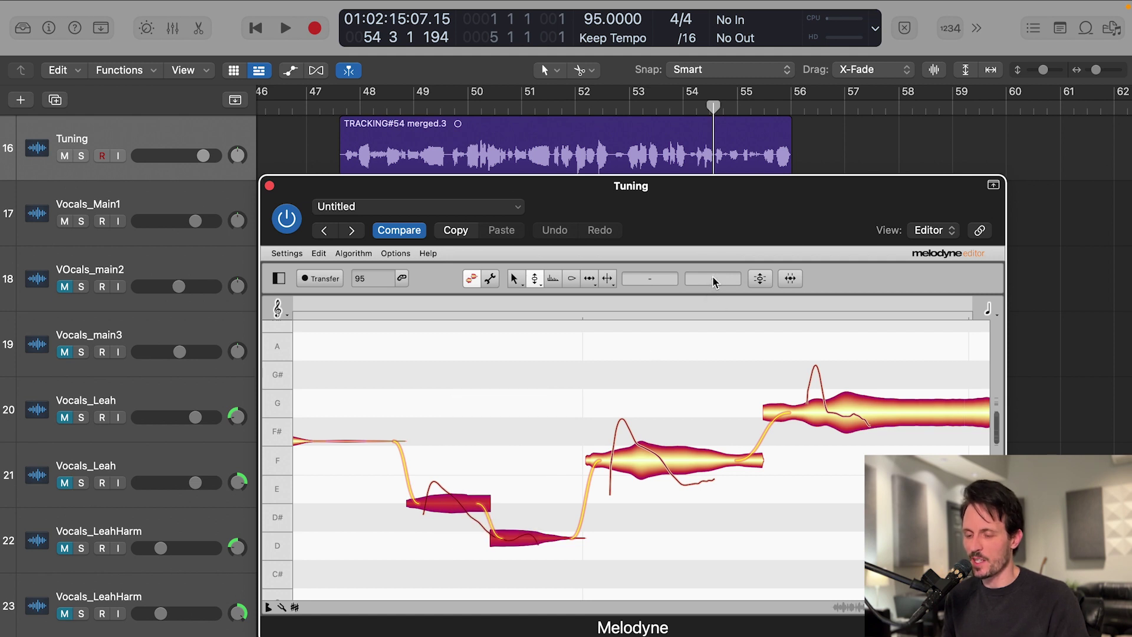
drag(714, 281, 712, 303)
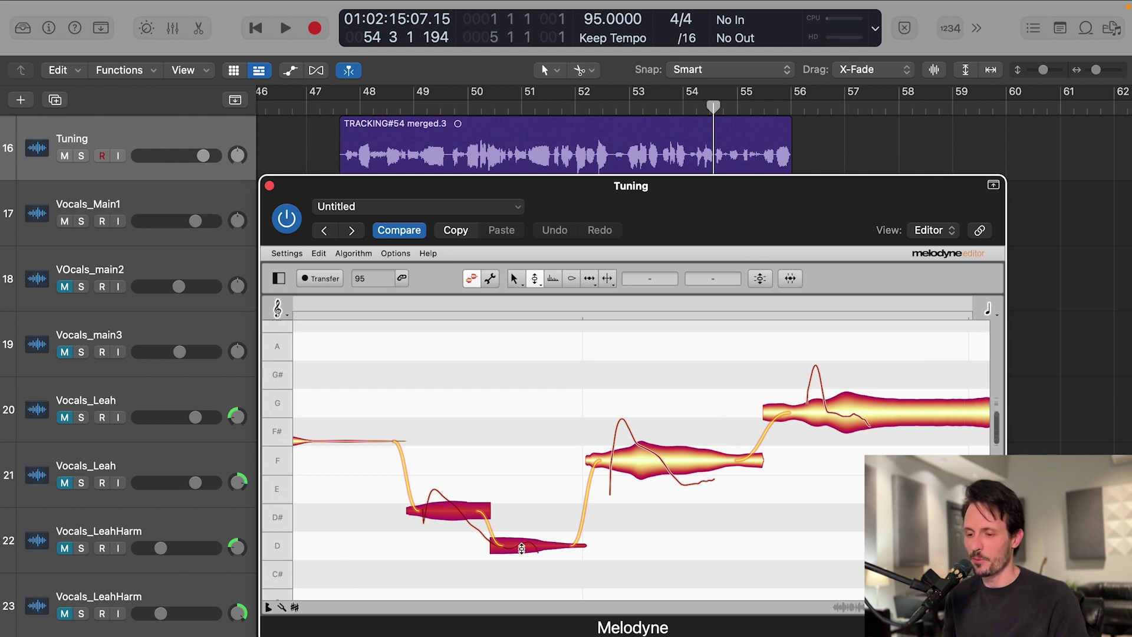
click(557, 394)
Step: Play back the lowered two-segment note and the following F4 note in the first half of bar 54 twice
click(687, 112)
key(space)
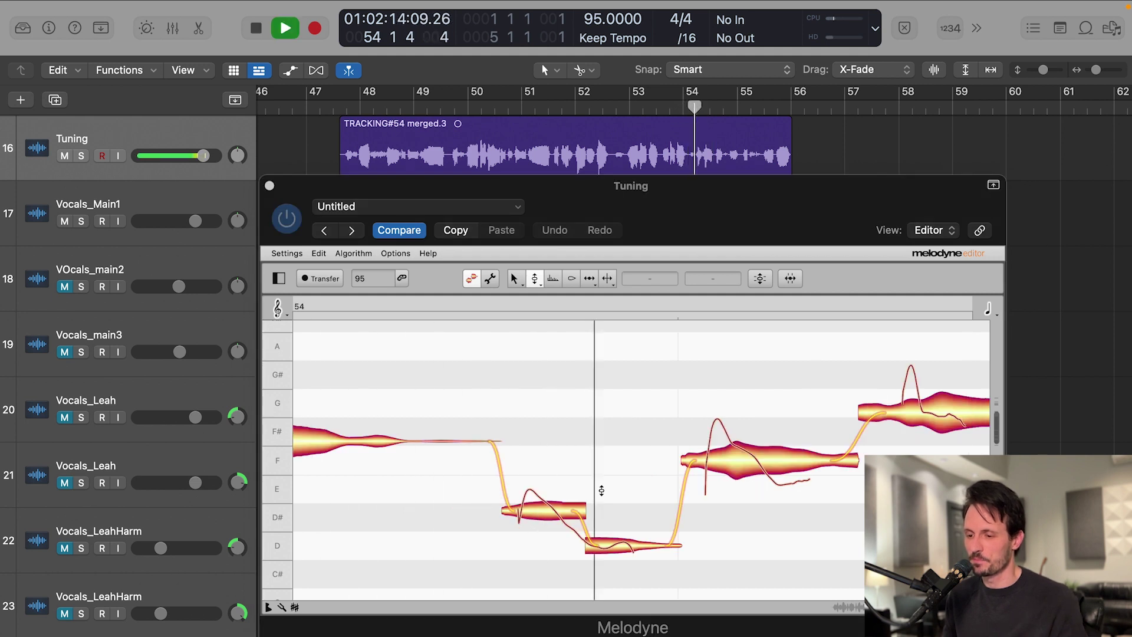
key(space)
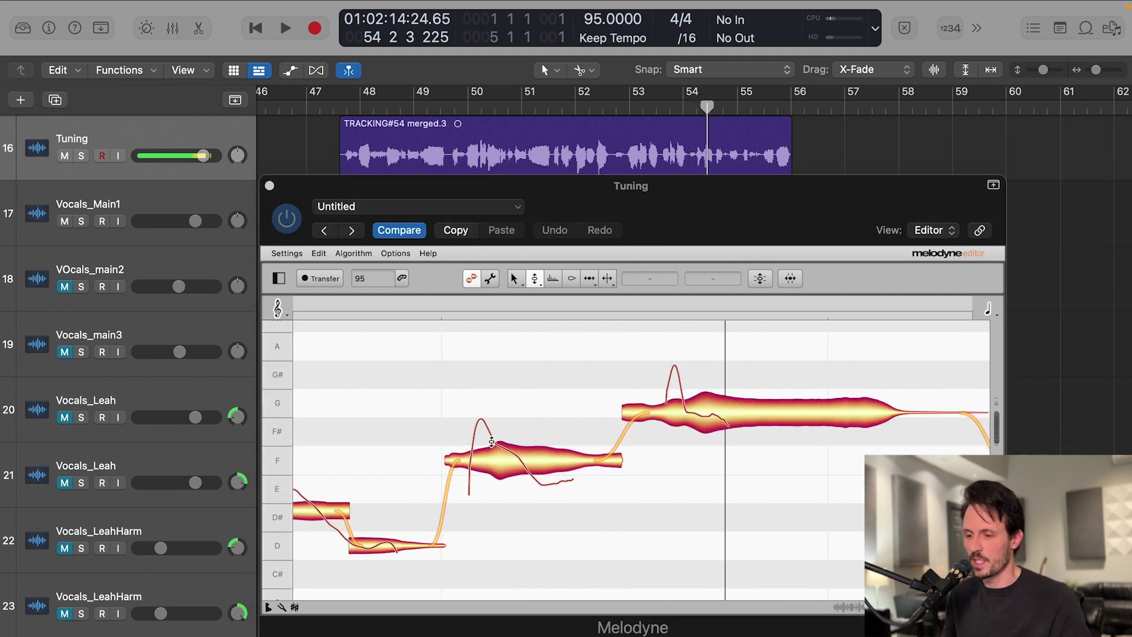
click(609, 280)
scroll(394, 487, left, 3)
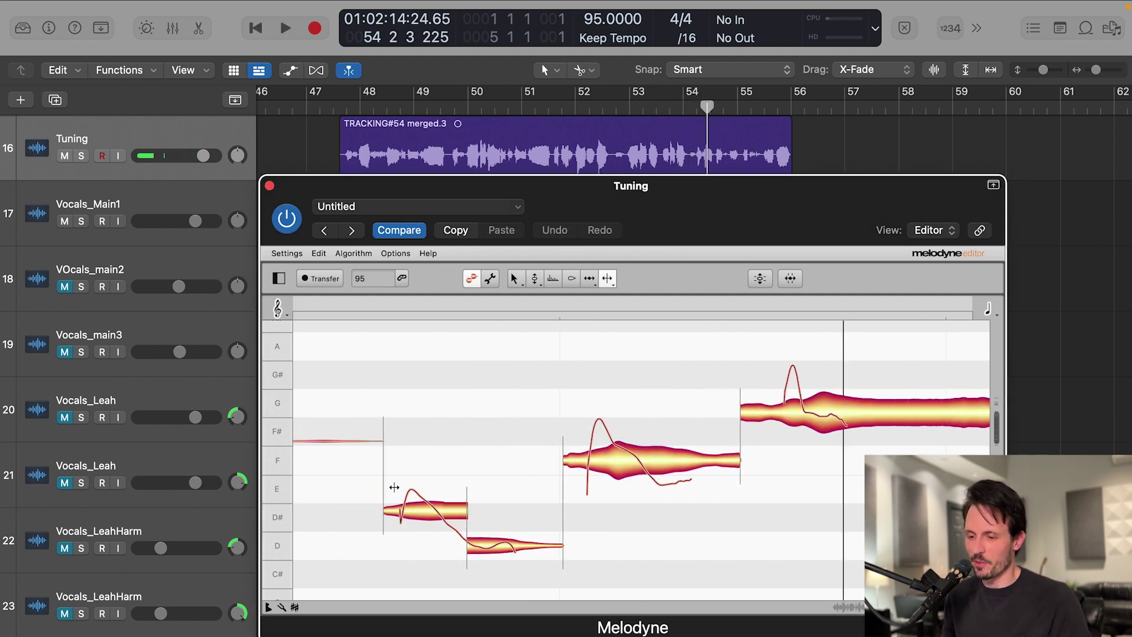
scroll(456, 482, right, 3)
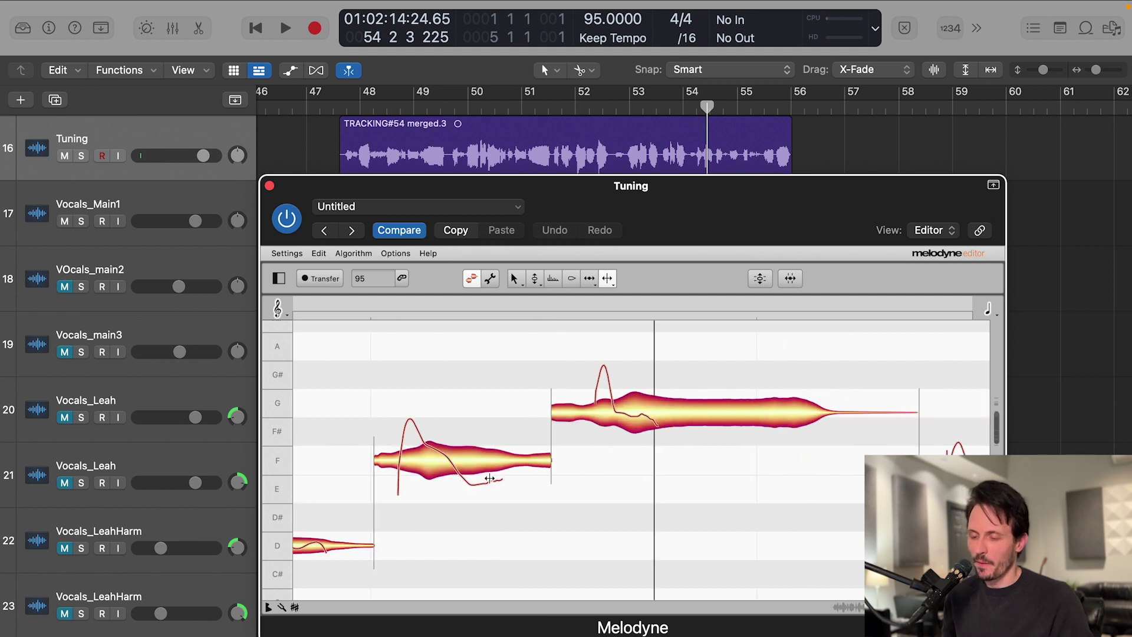
click(679, 107)
key(space)
scroll(665, 405, right, 2)
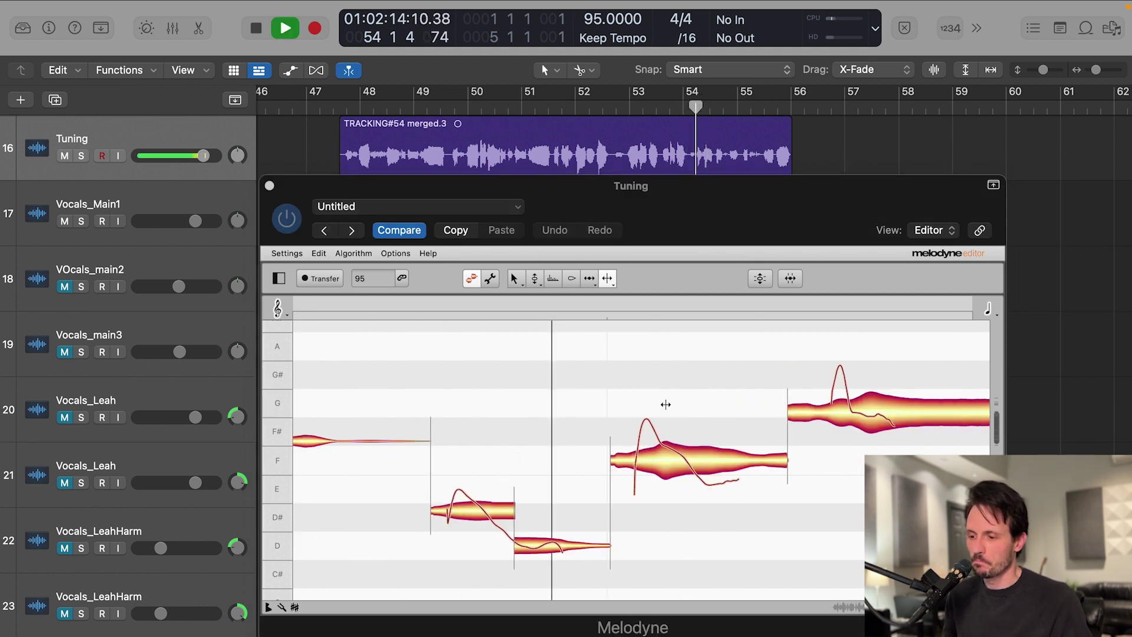
key(space)
Step: Split the F4 note in bar 54 into two segments and lower both together until the second one sits near E4
click(627, 466)
click(627, 468)
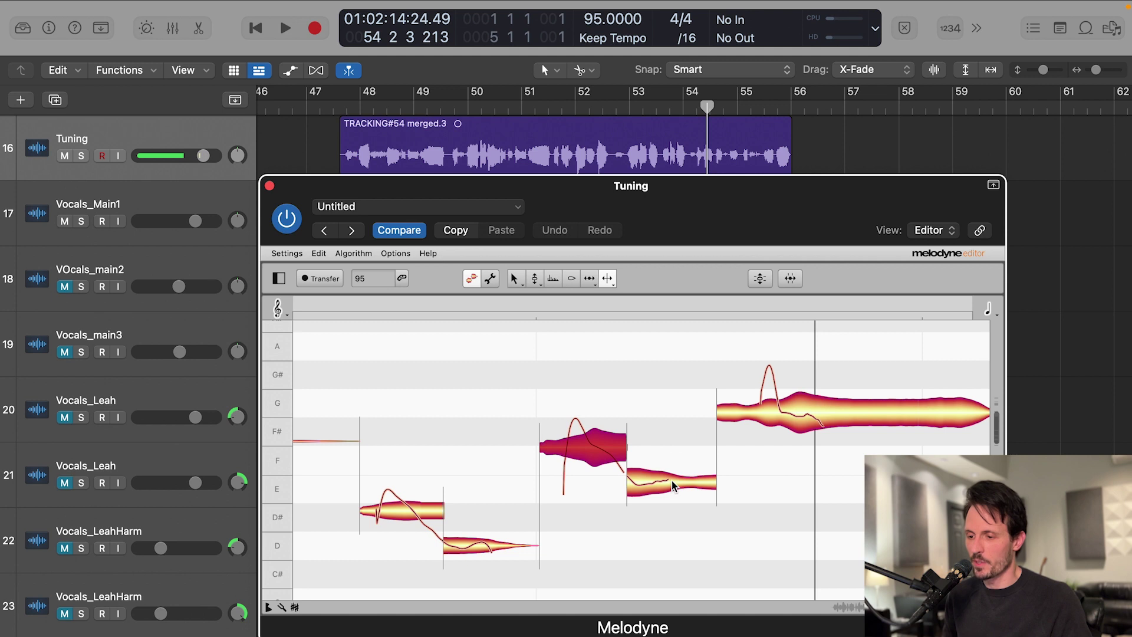
scroll(668, 482, right, 2)
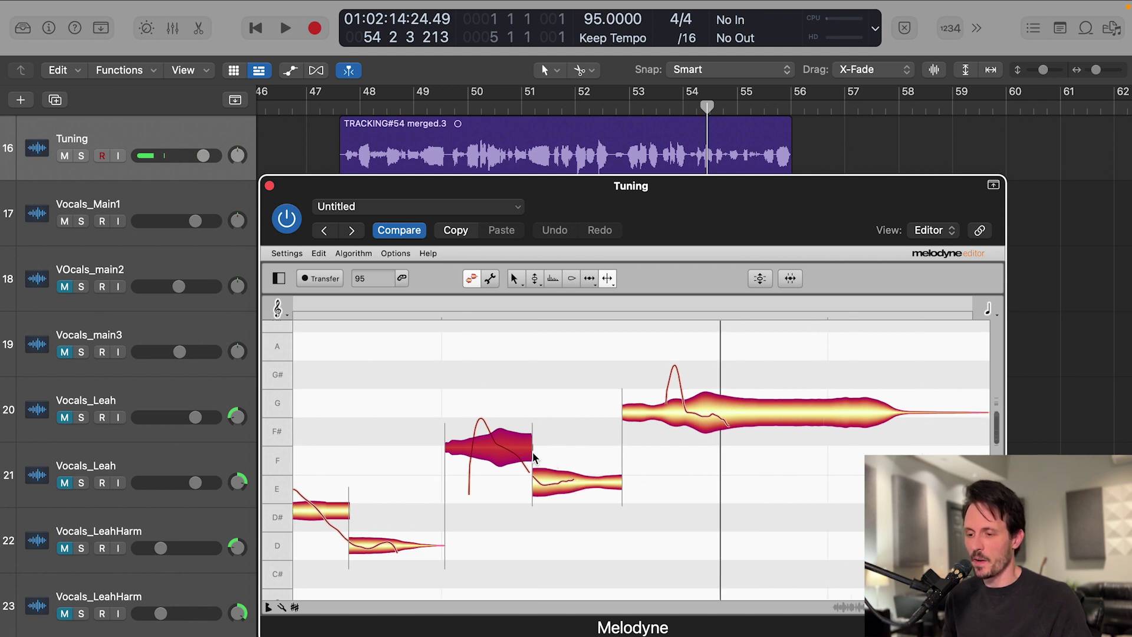
scroll(532, 452, right, 3)
click(535, 282)
drag(432, 405, 390, 500)
drag(707, 279, 706, 302)
Step: Snap the second segments of the two split notes in bar 54 to E4 and D4
click(436, 454)
click(441, 489)
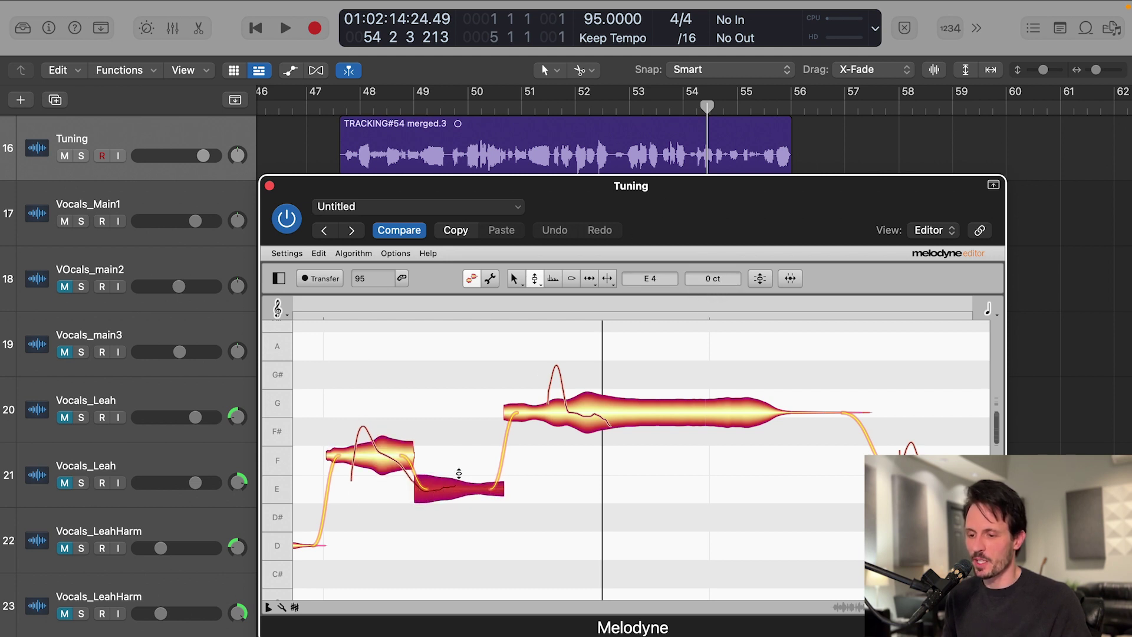
scroll(466, 499, left, 5)
double_click(415, 544)
scroll(567, 472, right, 2)
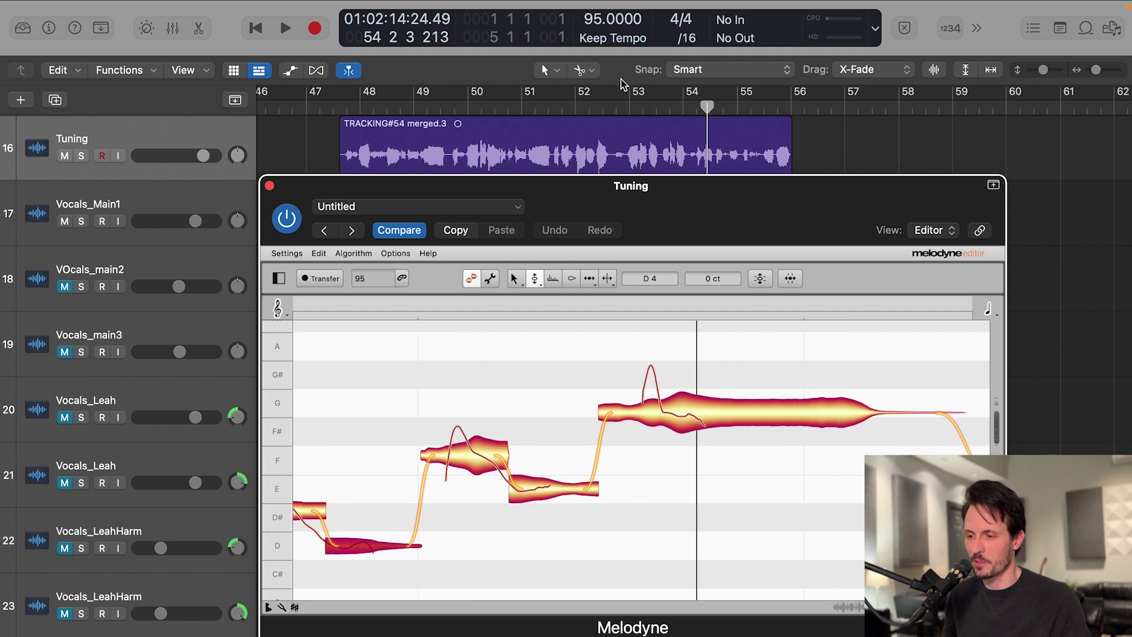
Step: Play back from the second half of bar 53 through the retuned segments to beat 4 of bar 54
click(664, 111)
key(space)
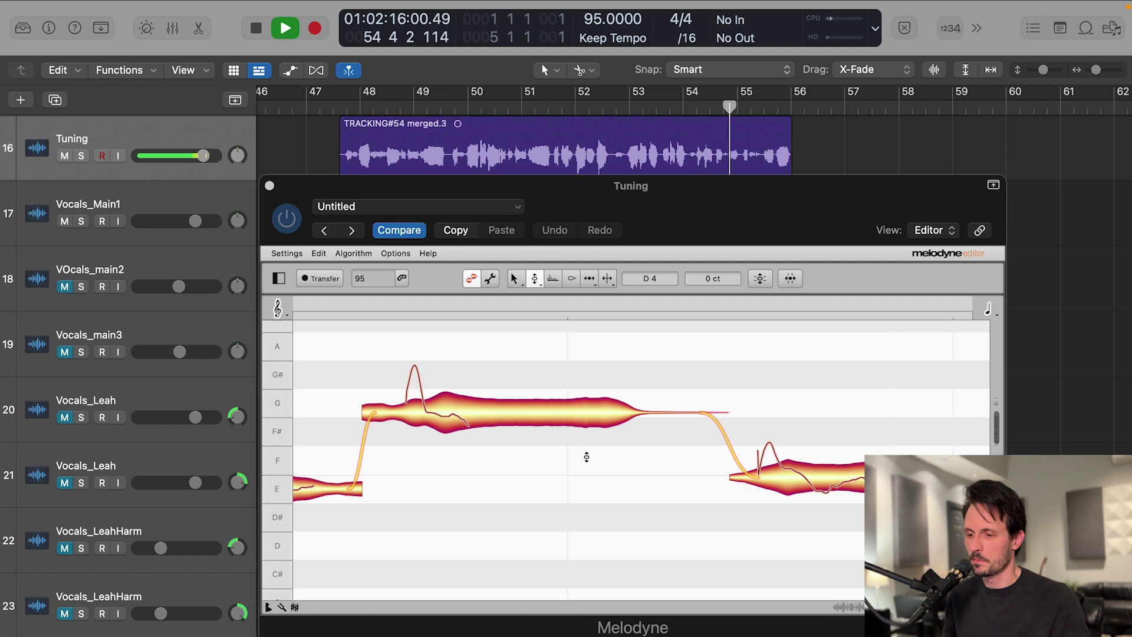
key(space)
Step: Play bar 54 from its start through the long G4 note to beat 4, with the Note Separation Tool ready
click(693, 108)
click(500, 384)
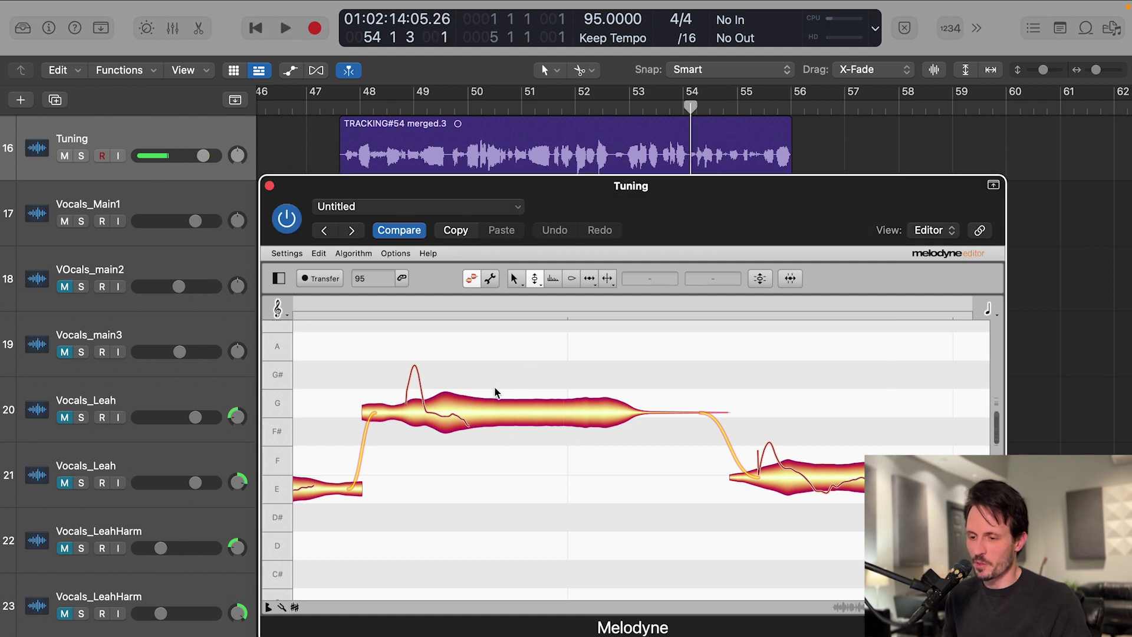
click(609, 278)
key(space)
scroll(605, 436, left, 1)
key(space)
scroll(460, 453, left, 5)
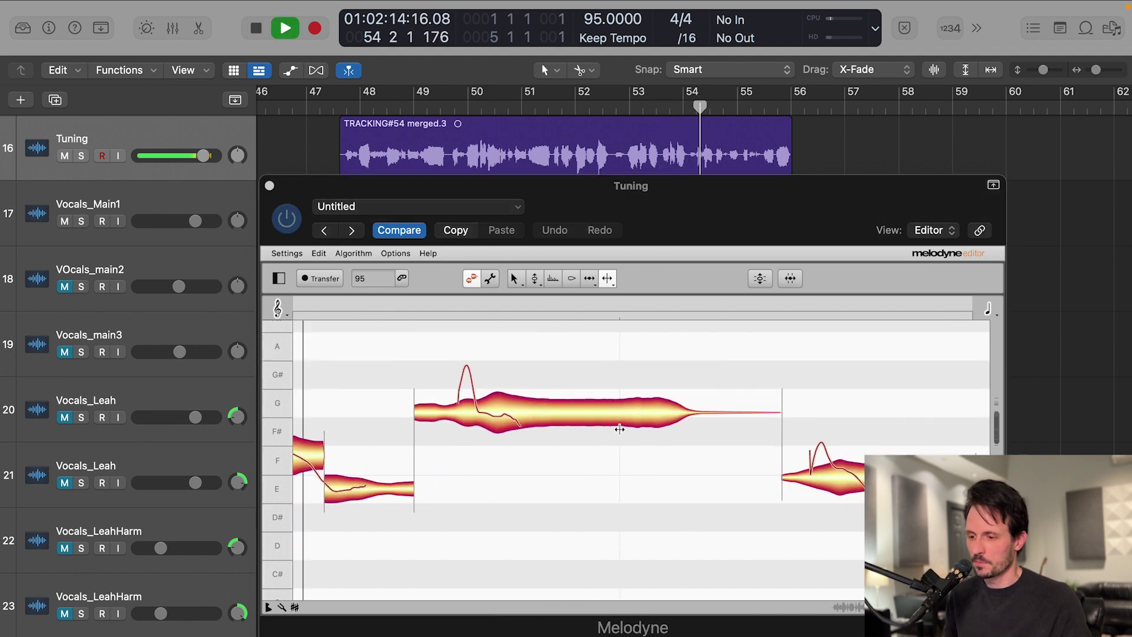
key(space)
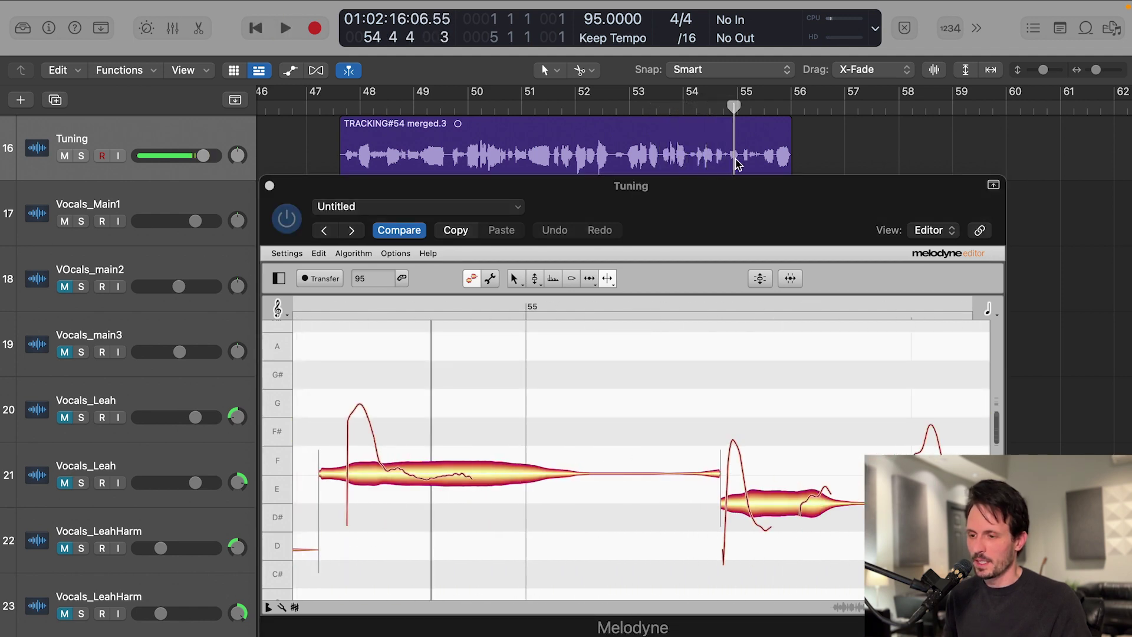
Step: Replay from the second half of bar 53 through the end of the long G4 note in bar 54
click(686, 105)
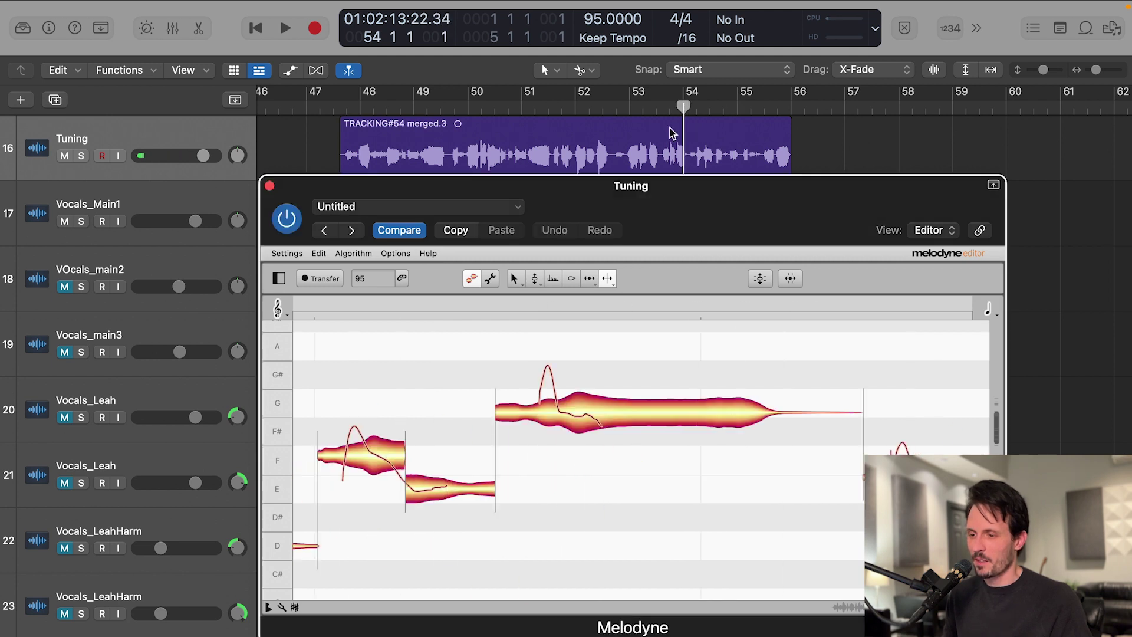
click(664, 106)
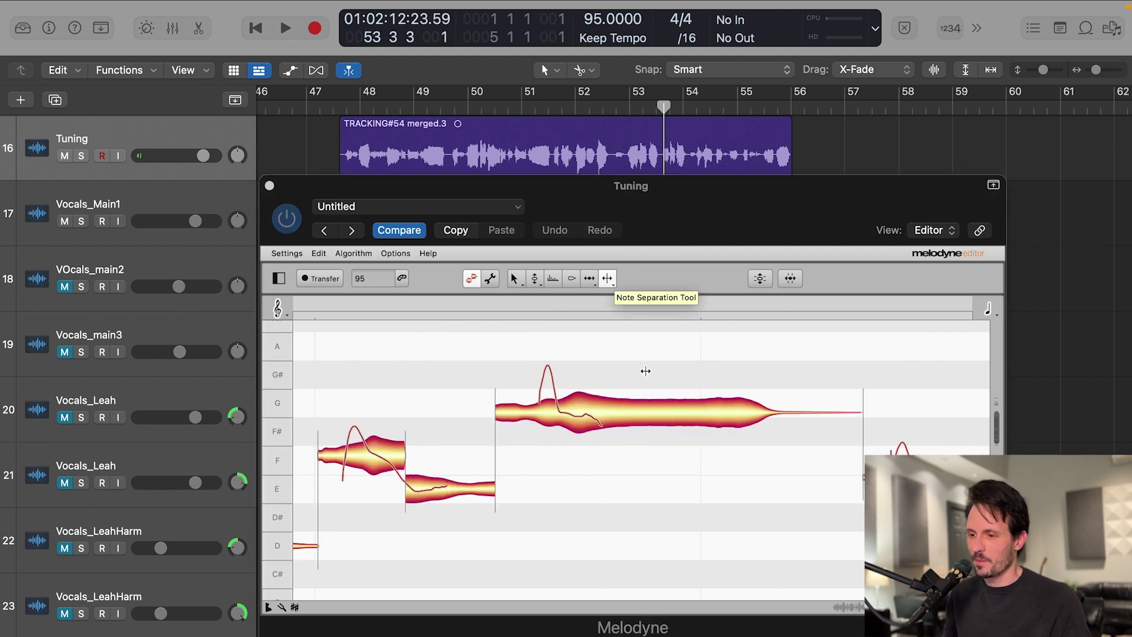
click(609, 404)
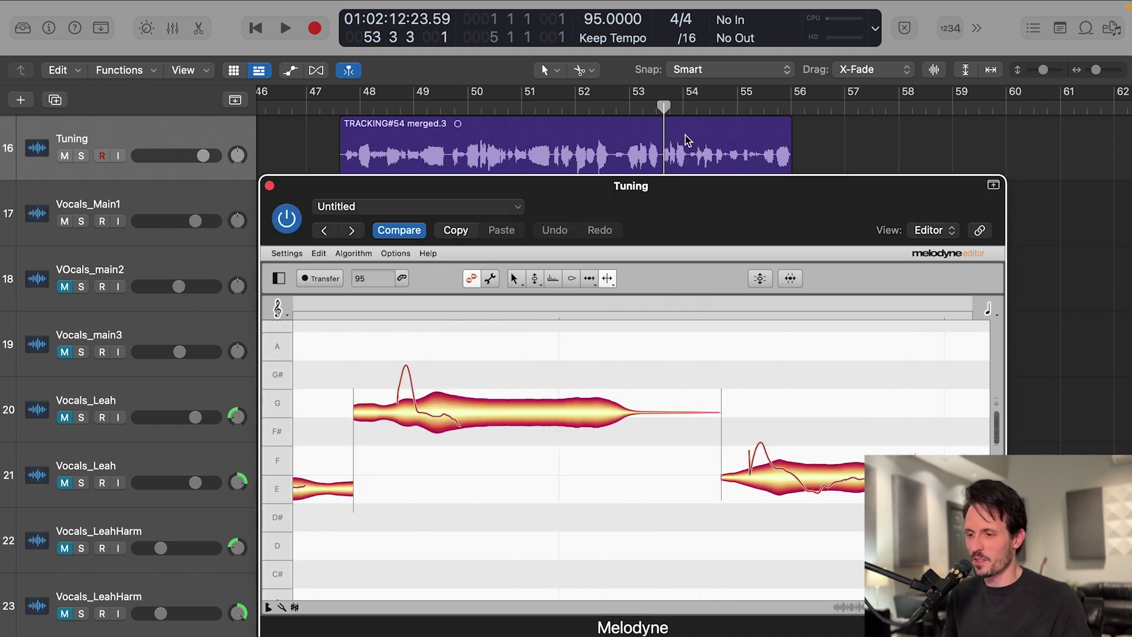
click(672, 105)
key(space)
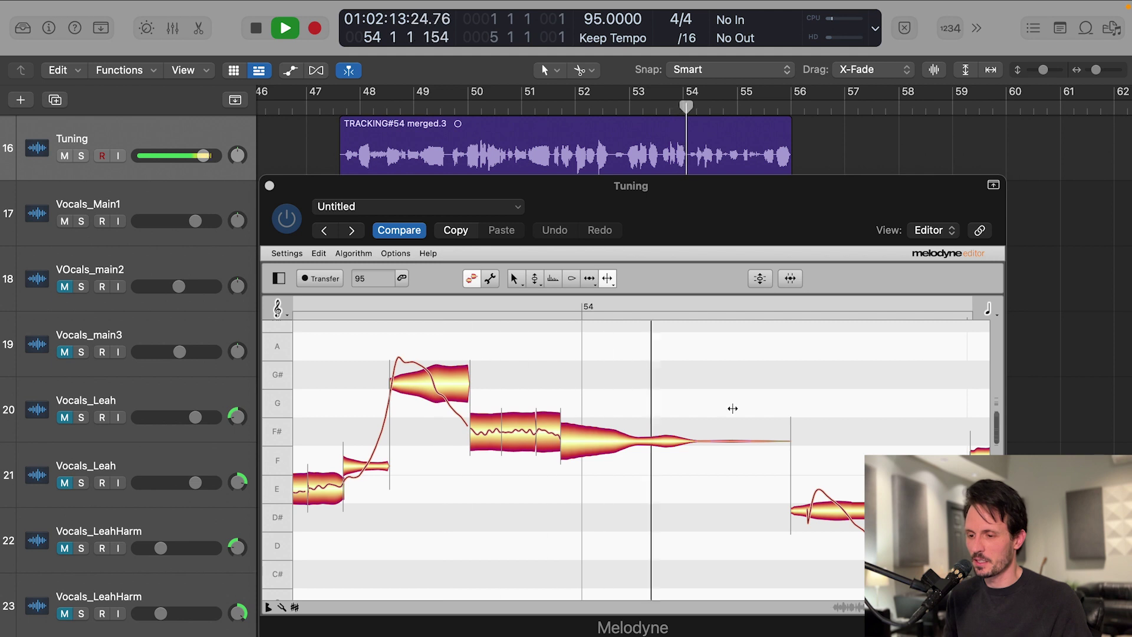
key(space)
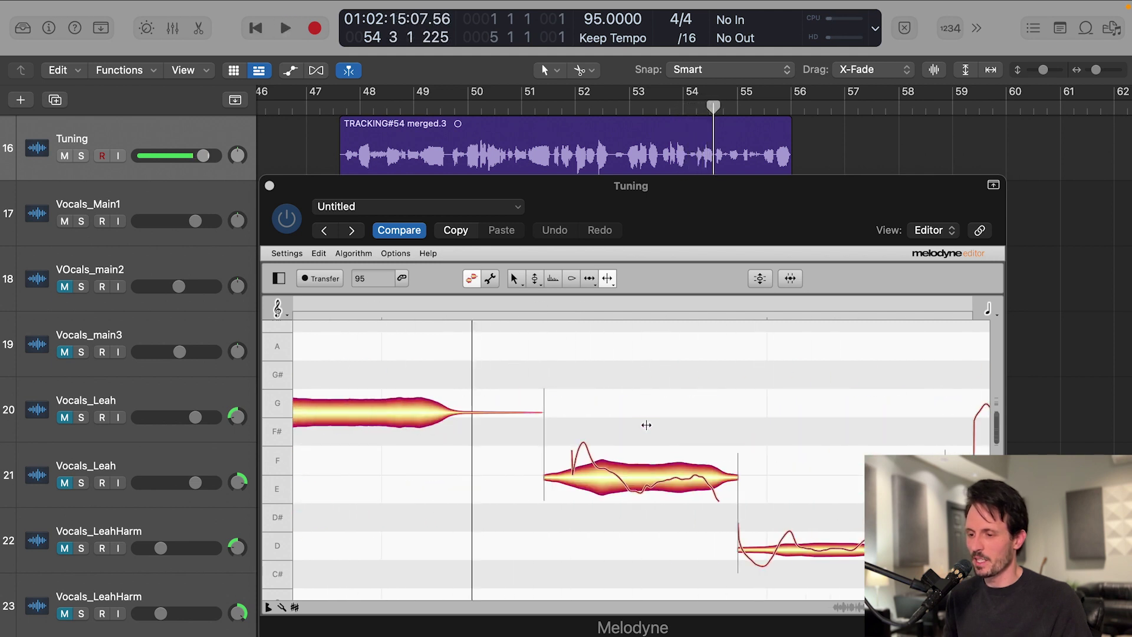
Step: Play on through the note between E4 and F4 that follows the long G4 note in bar 54
click(611, 466)
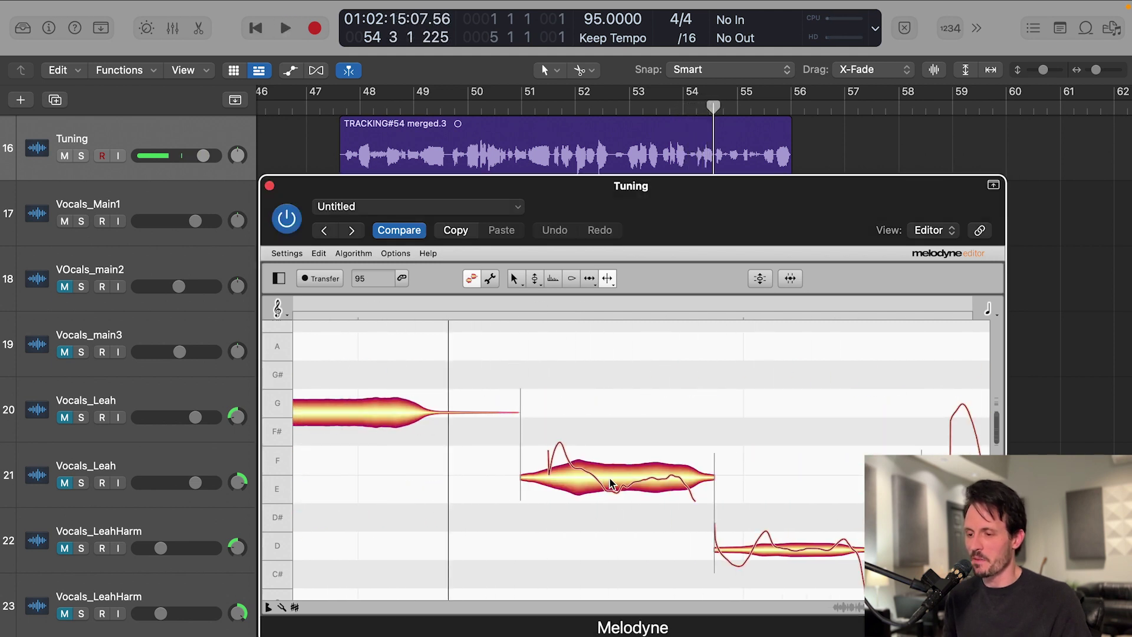
scroll(554, 484, right, 3)
key(space)
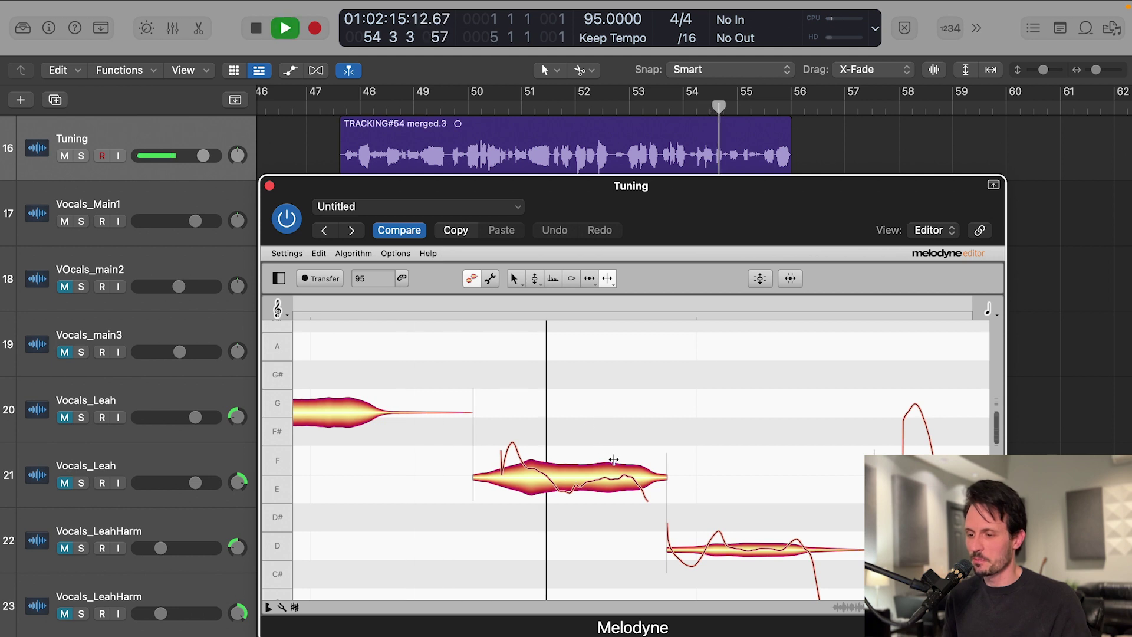
key(space)
scroll(554, 482, right, 5)
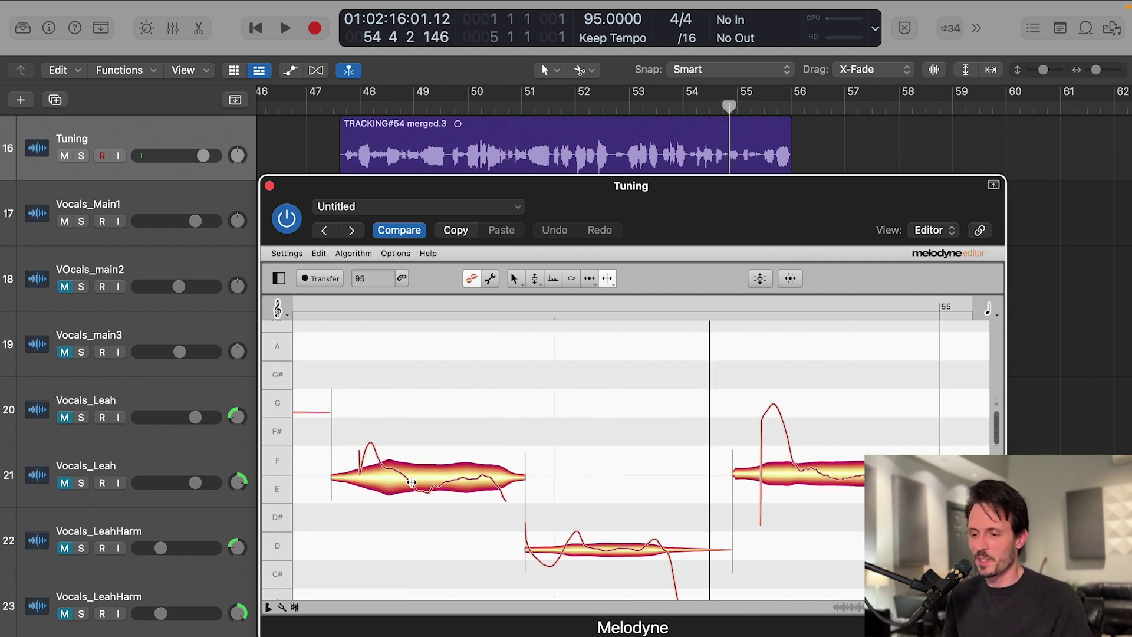
Step: Split the note after the long G4 in bar 54 into five segments at the bends of its pitch curve
double_click(413, 482)
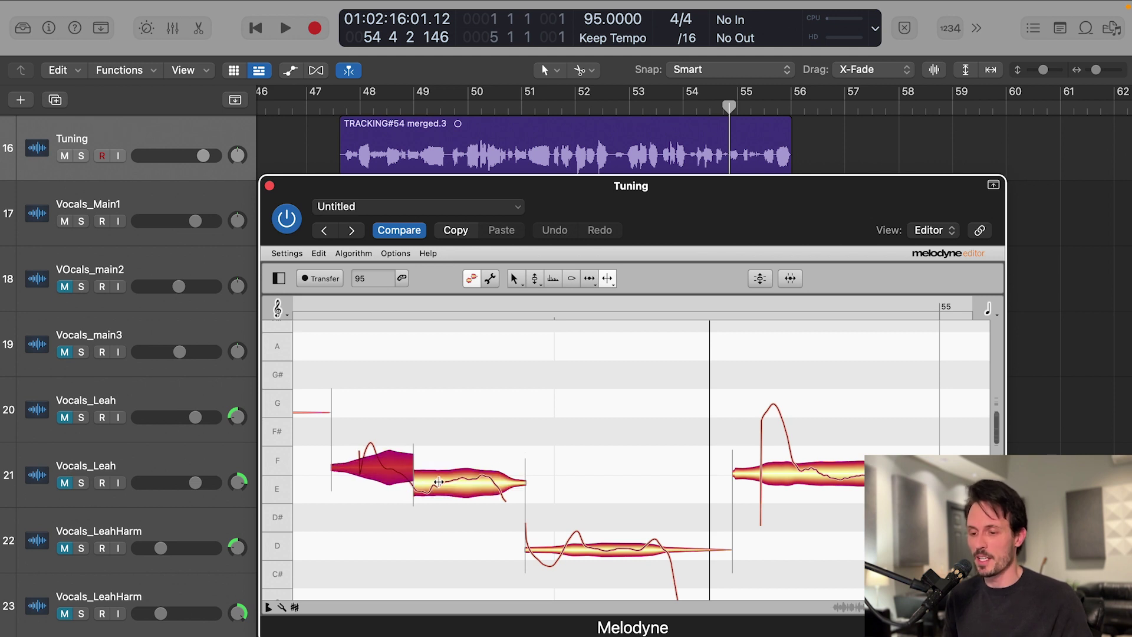
double_click(440, 484)
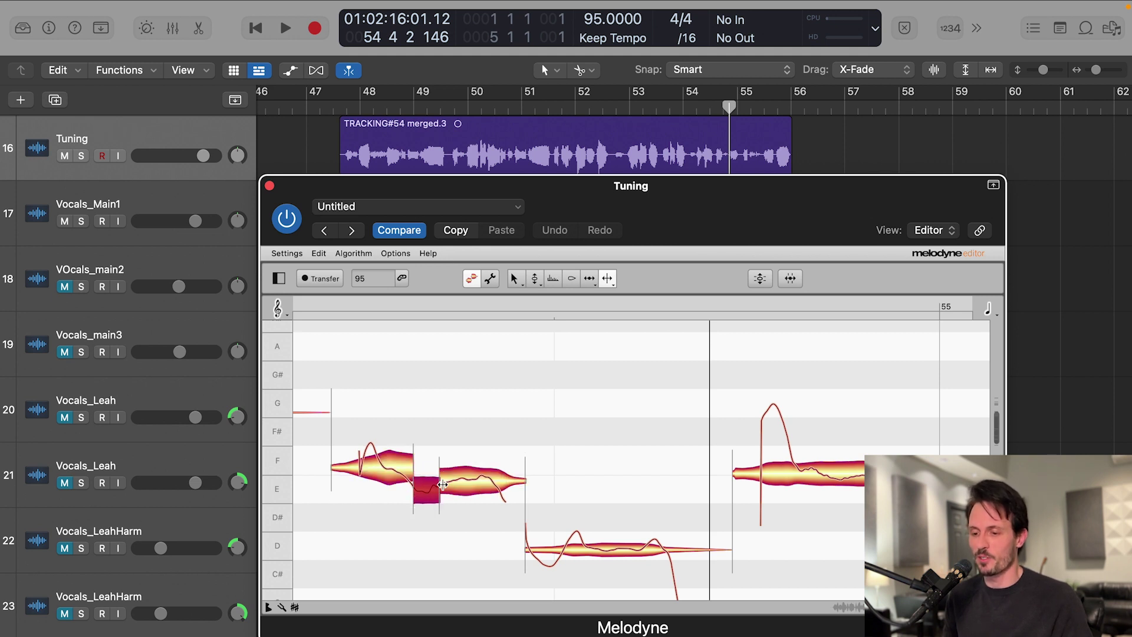
double_click(494, 483)
double_click(383, 470)
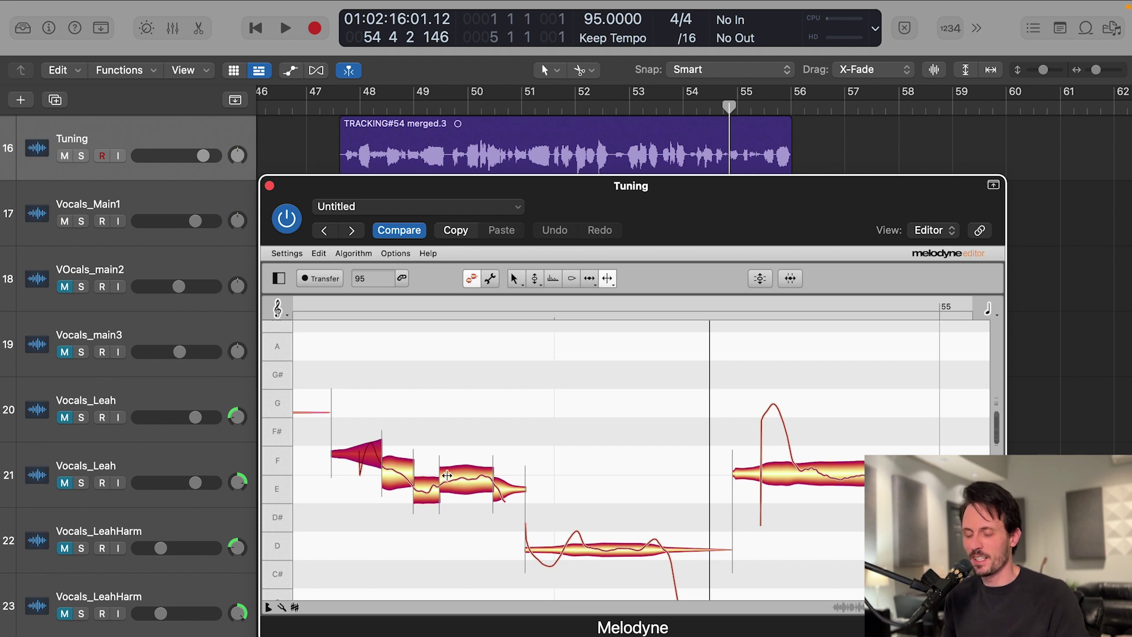
Step: Play back the five-segment note in bar 54 up to beat 4, with the Pitch Tool ready
click(535, 279)
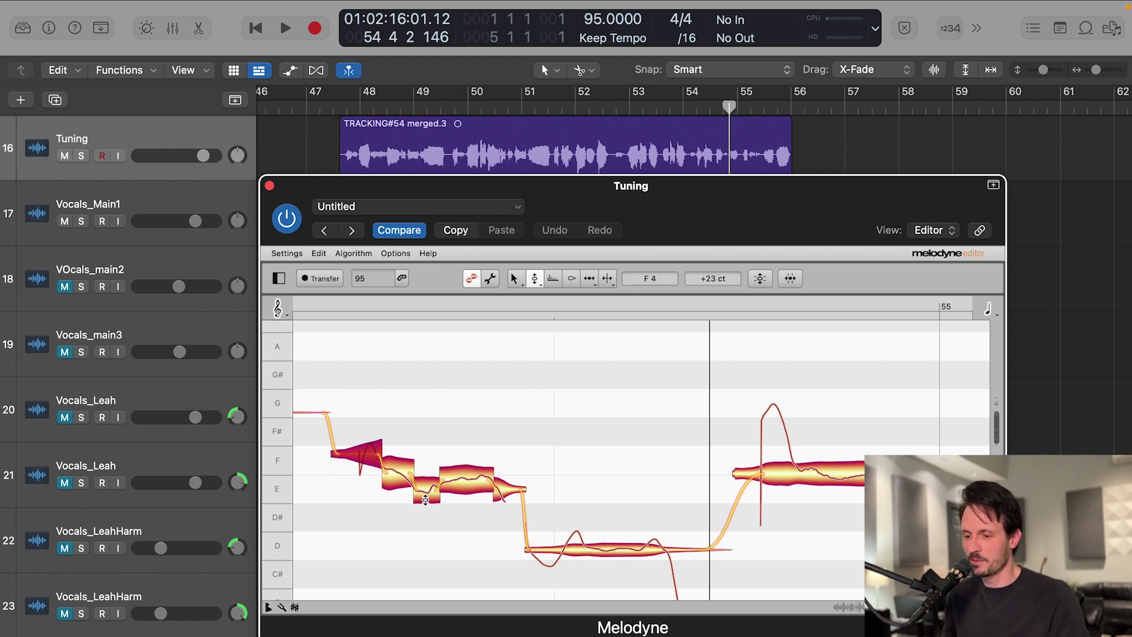
click(433, 434)
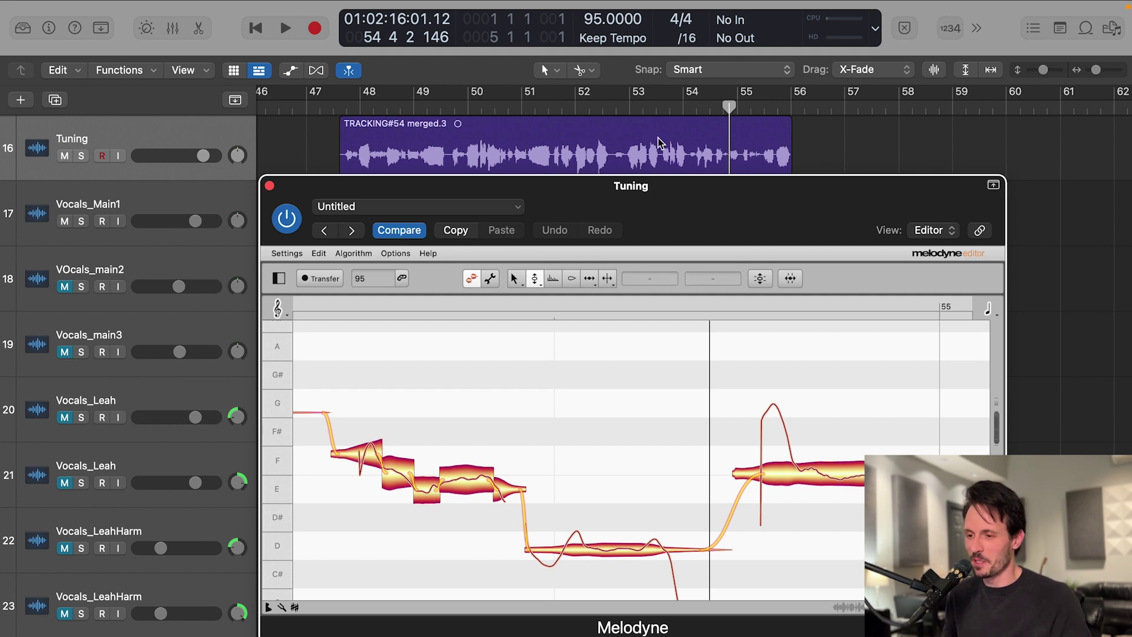
click(703, 110)
key(space)
key(space)
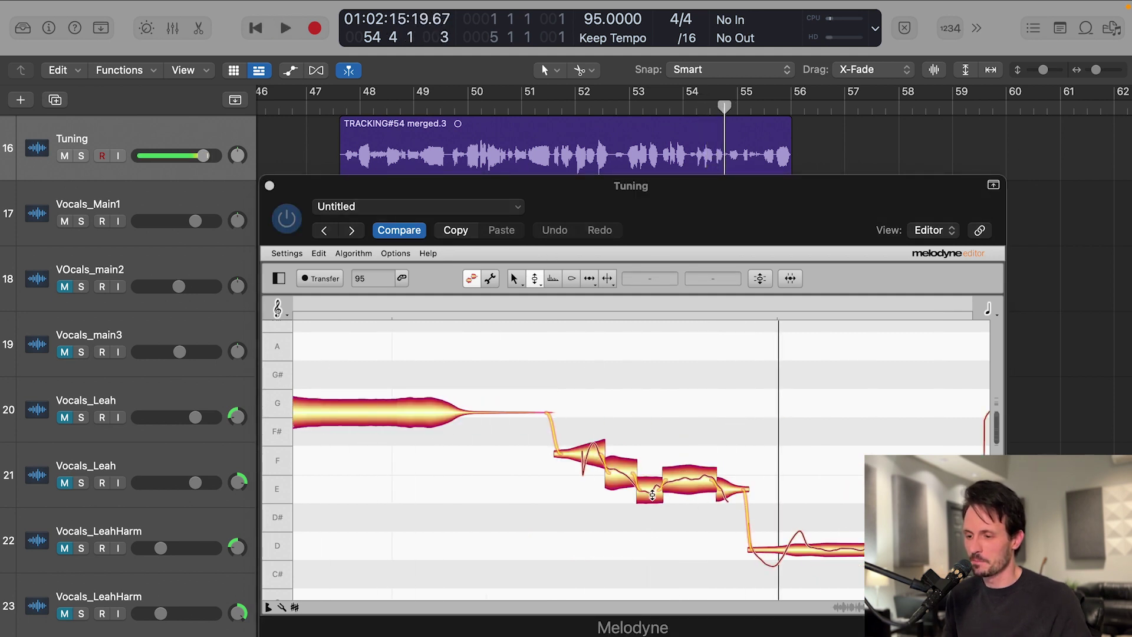
Step: Snap the middle segment of the five-part split note to E4 and keep it selected
click(647, 496)
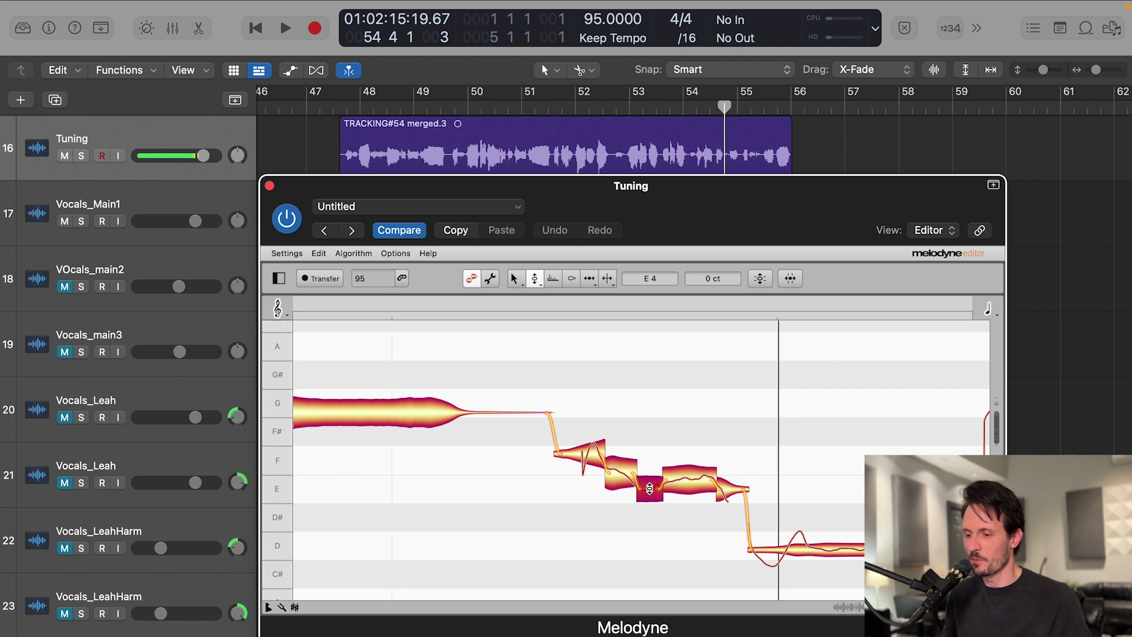
click(650, 488)
scroll(646, 494, right, 2)
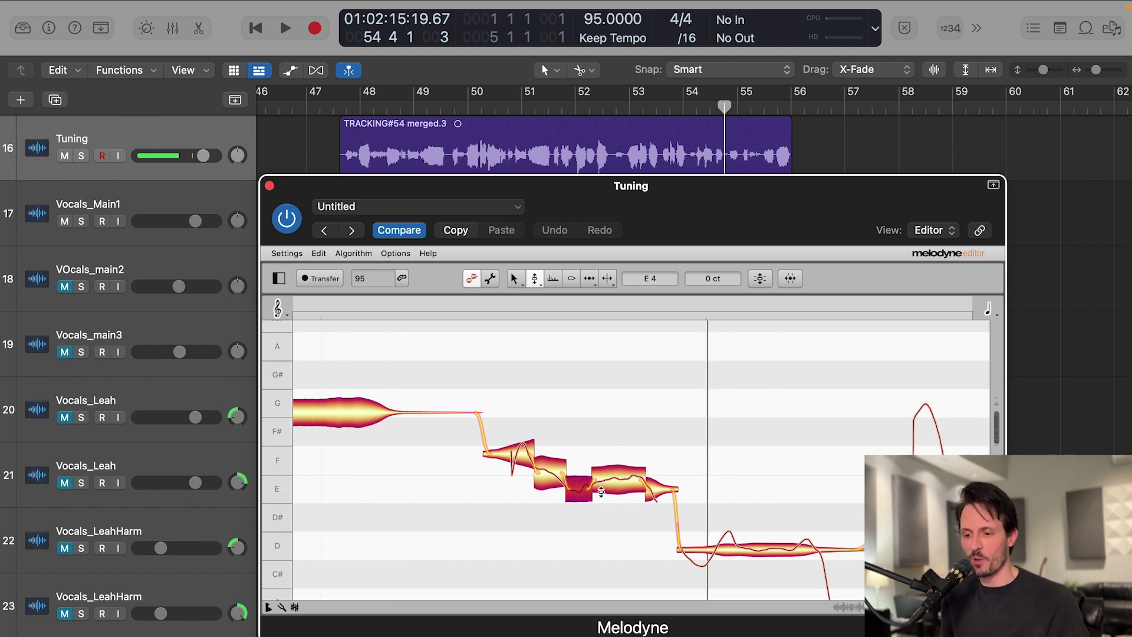
click(579, 492)
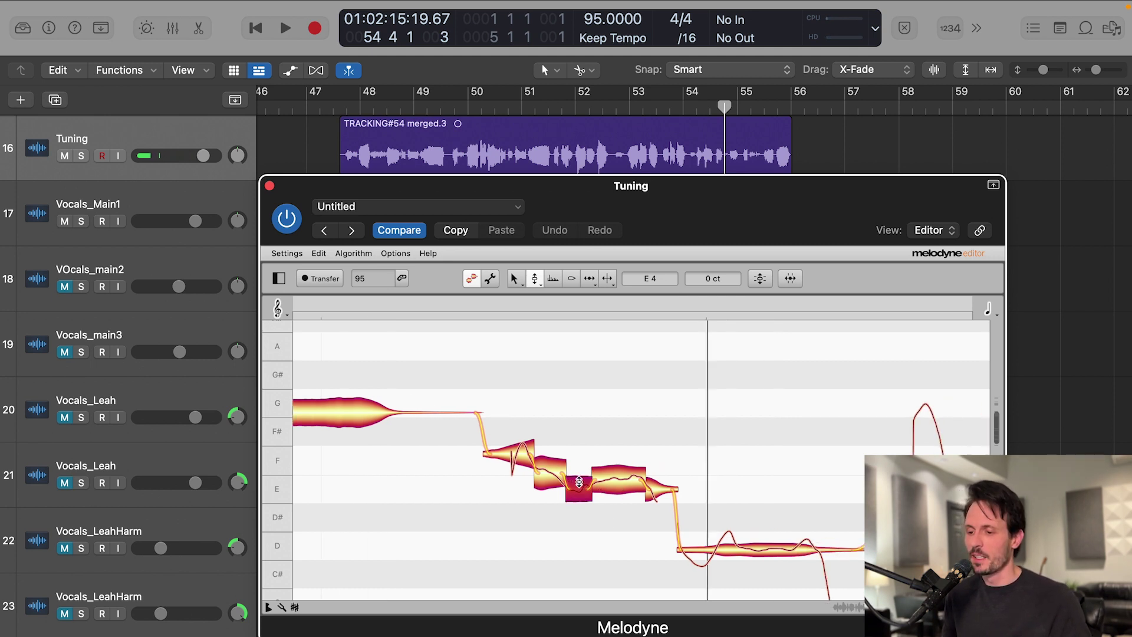
click(588, 429)
click(575, 489)
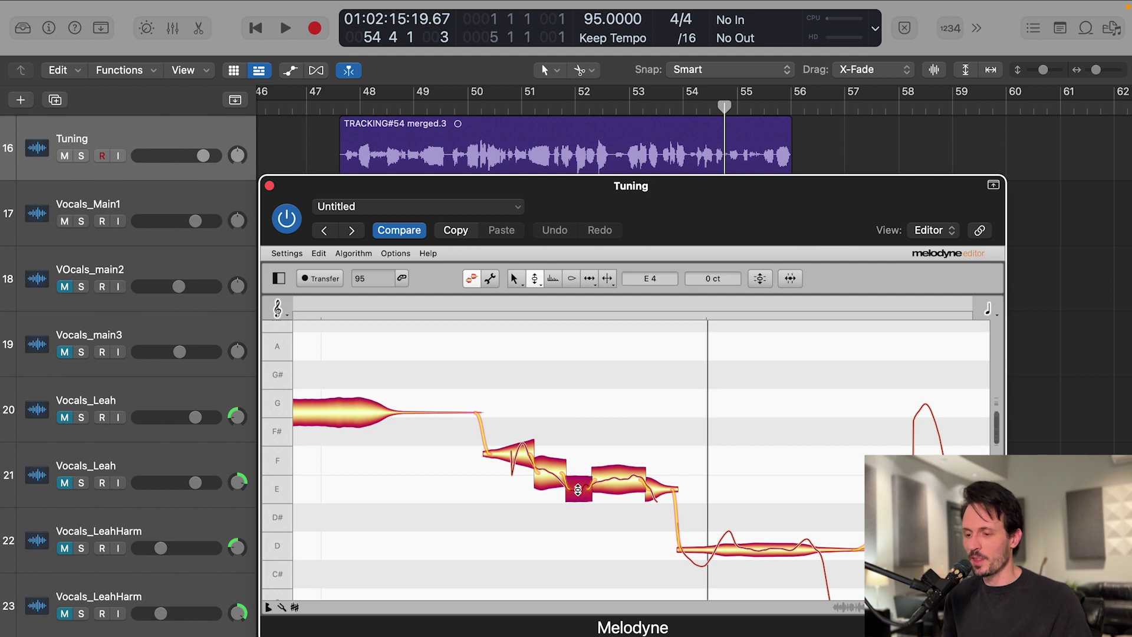
Step: Lower the first, second, fourth and fifth segments of the five-part note in bar 54 together until the fourth sits on E4
click(581, 467)
drag(624, 420, 527, 470)
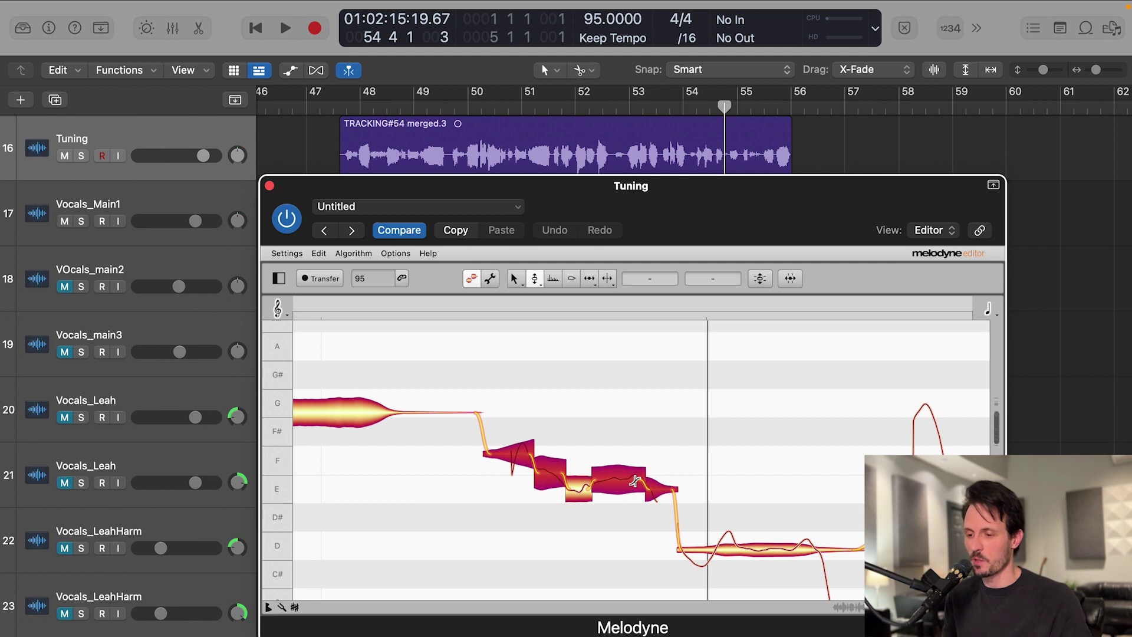
drag(725, 285, 723, 312)
click(631, 422)
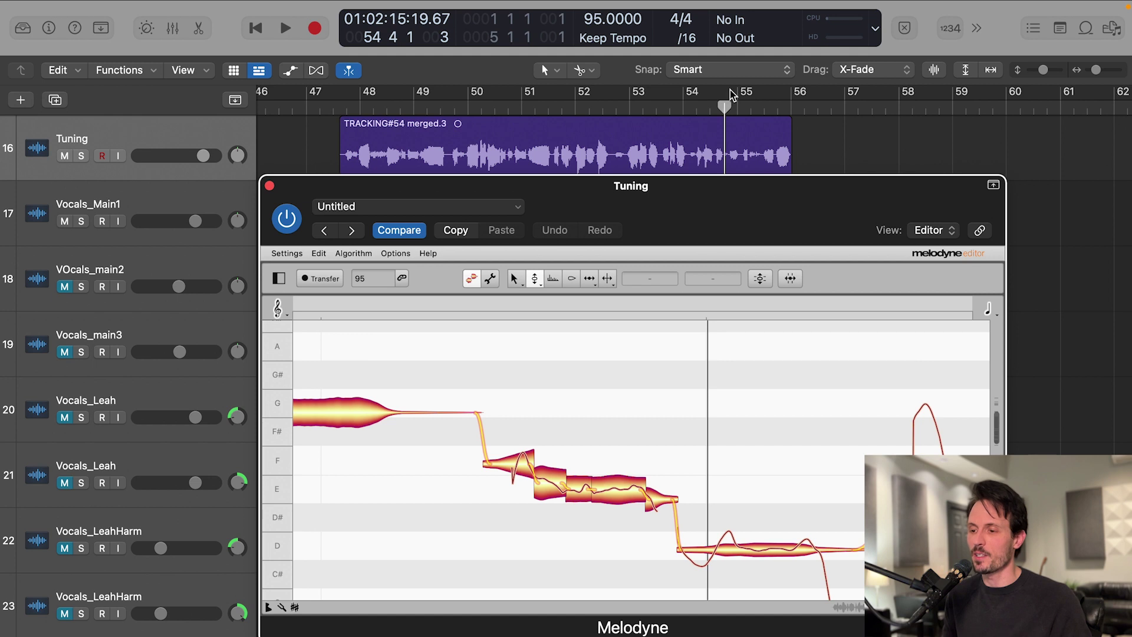
Step: Play back bar 54 through the lowered segments and the D4 note that follows, up to just before bar 55
click(695, 109)
key(space)
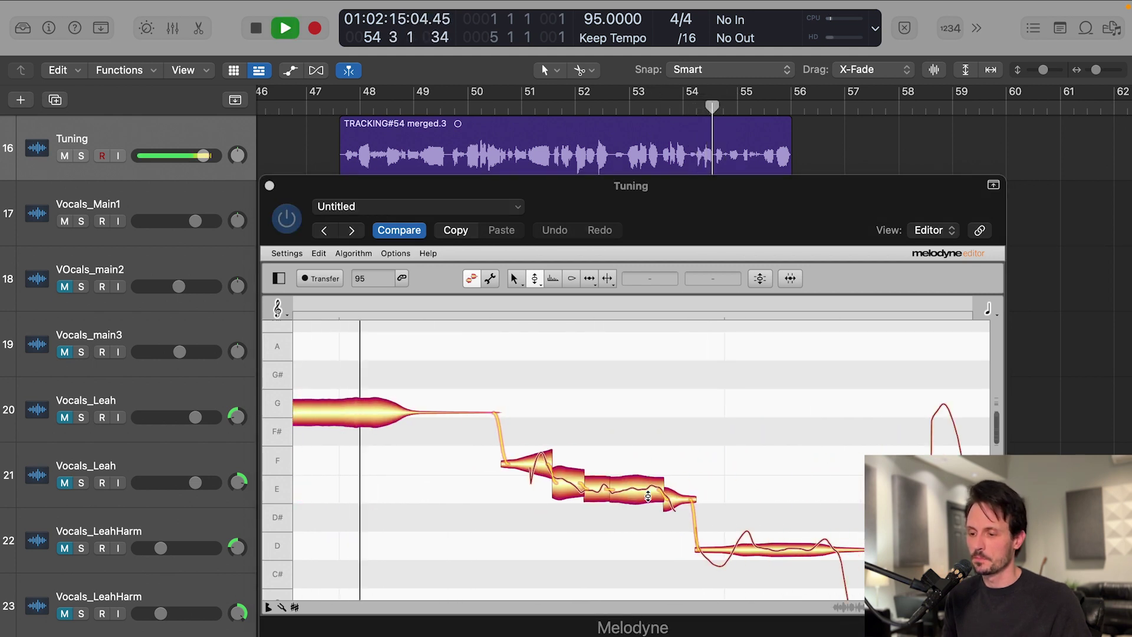
key(space)
Step: Snap the D4 note after the split segments to its pitch centre and the long note leading into bar 55 to E4
click(548, 546)
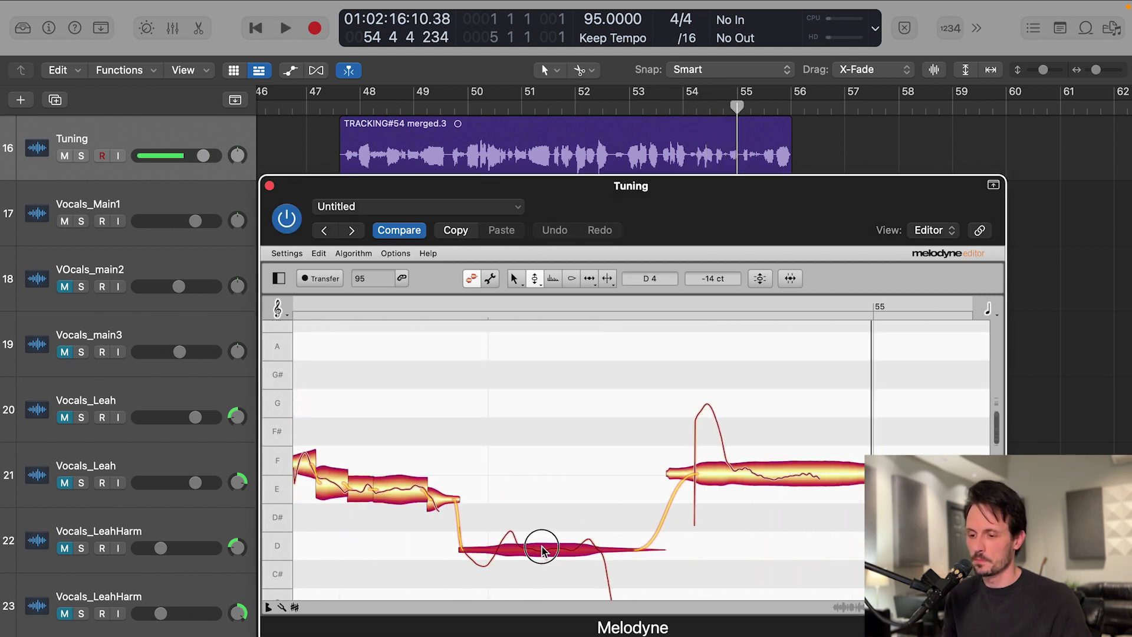
click(757, 475)
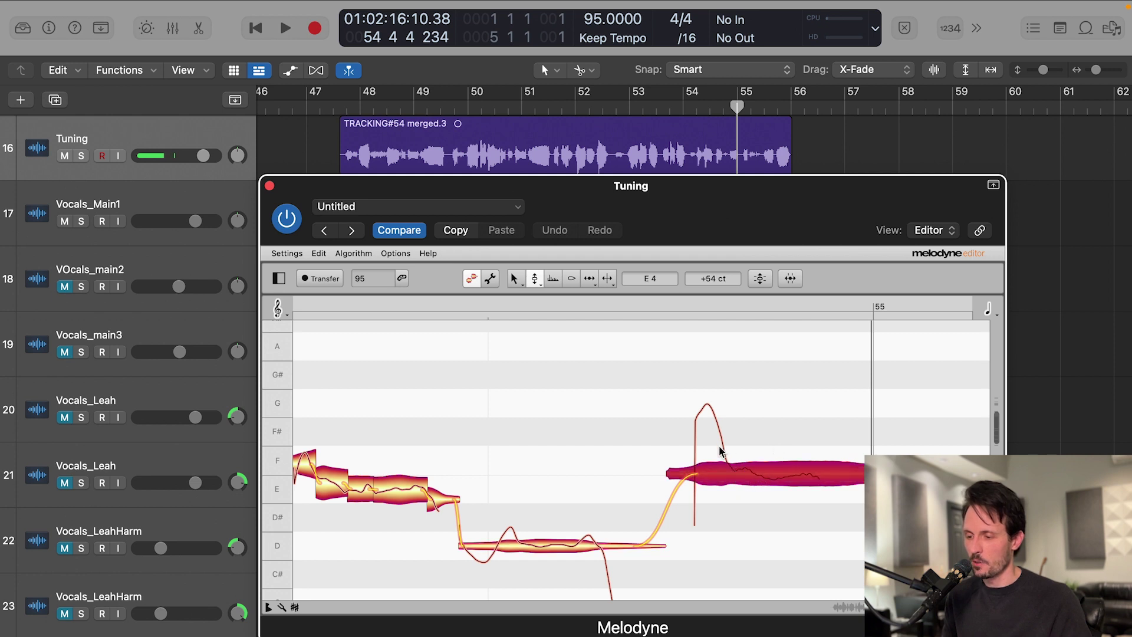
scroll(722, 453, right, 3)
click(534, 278)
double_click(566, 477)
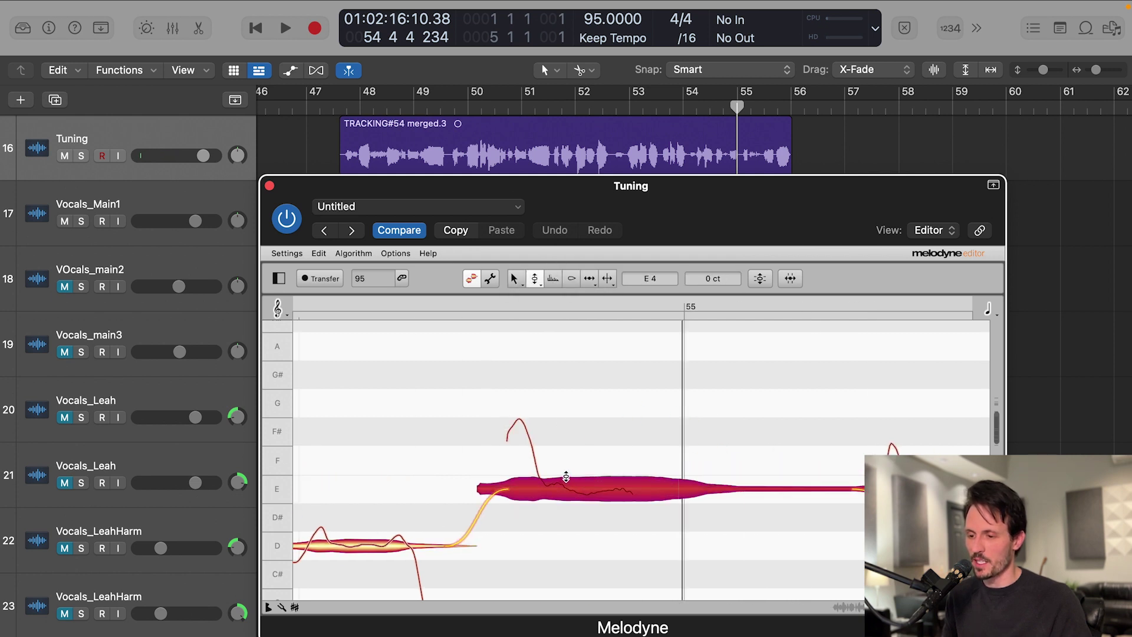
Step: Play the passage from the second half of bar 54 into bar 55 twice to check the snapped notes
click(713, 106)
key(space)
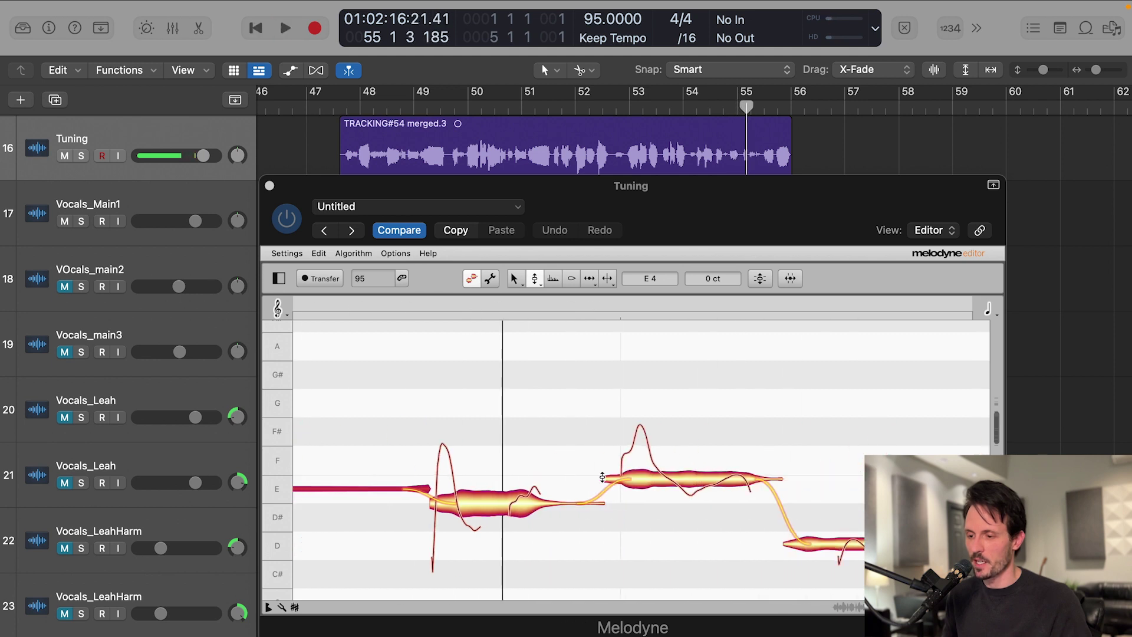
key(space)
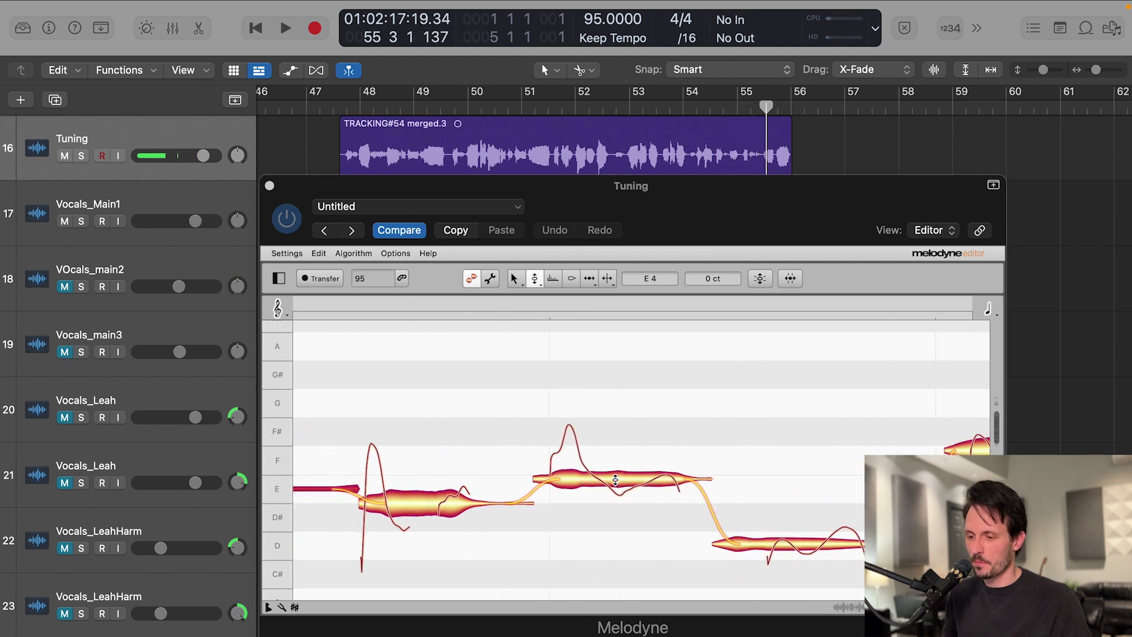
click(732, 106)
key(space)
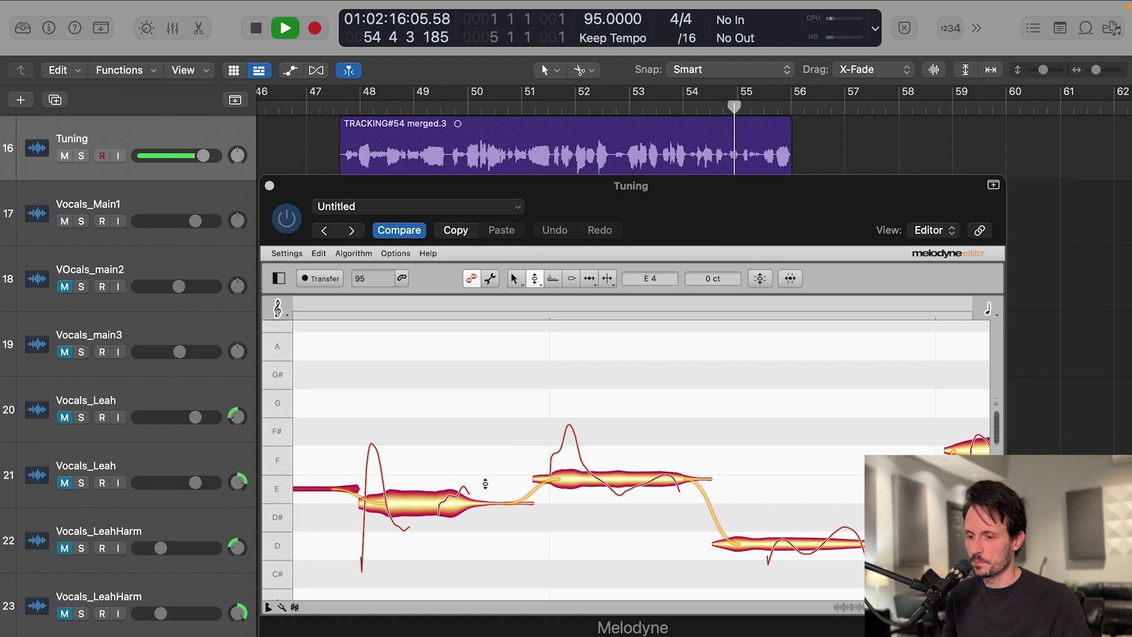
key(space)
click(447, 499)
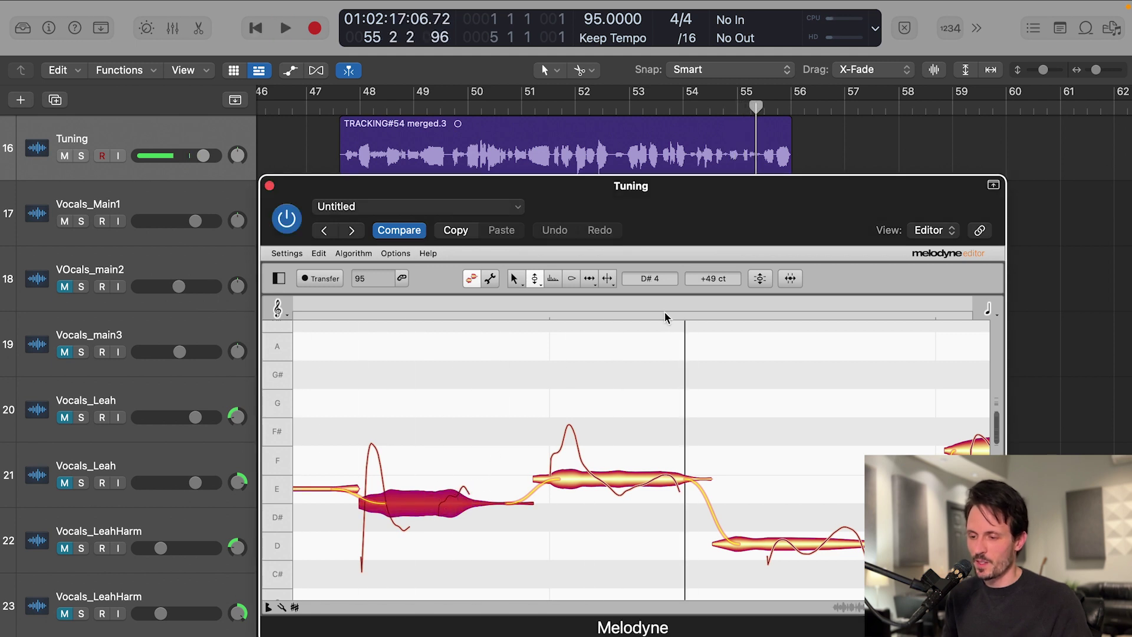
click(611, 281)
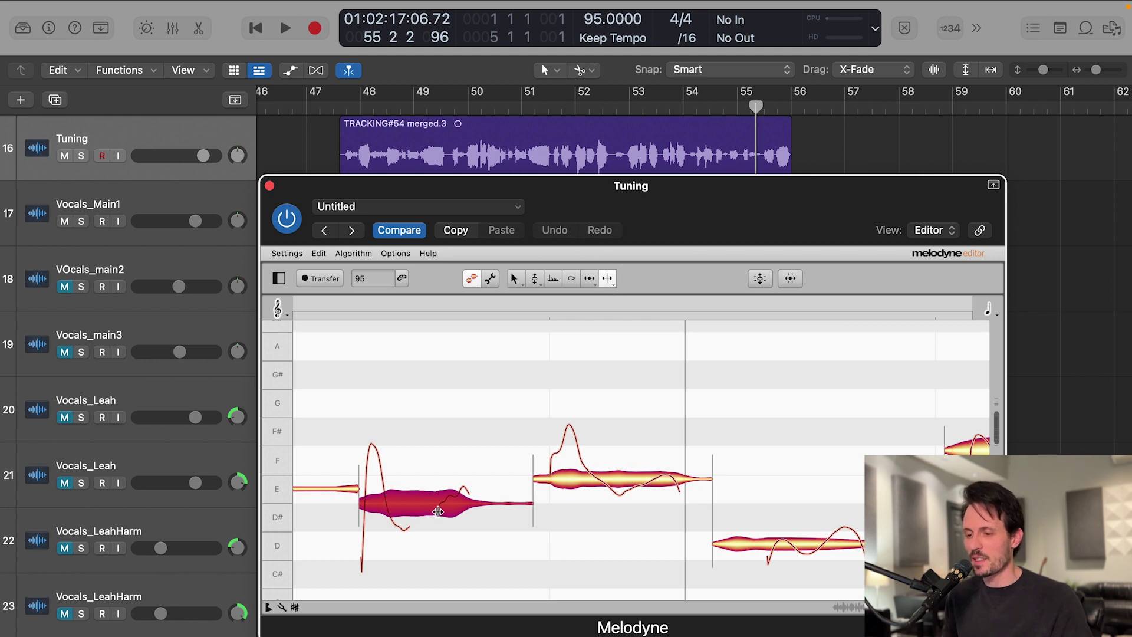
click(535, 278)
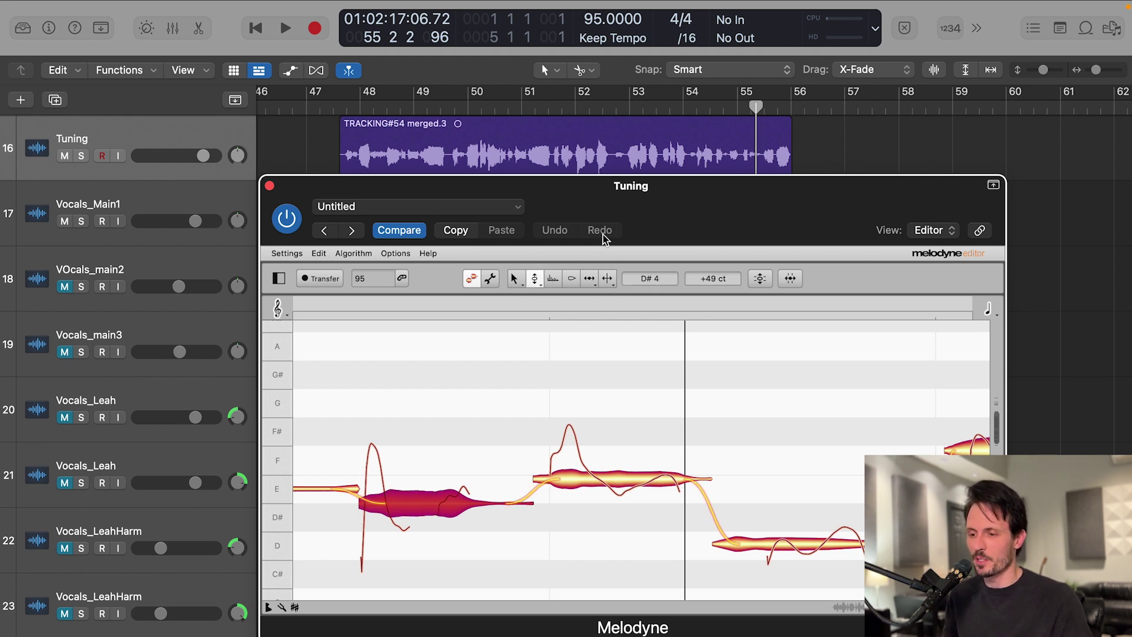
Step: Play the end of bar 54 up to beat 2 of bar 55 again and clear the note selection
double_click(718, 106)
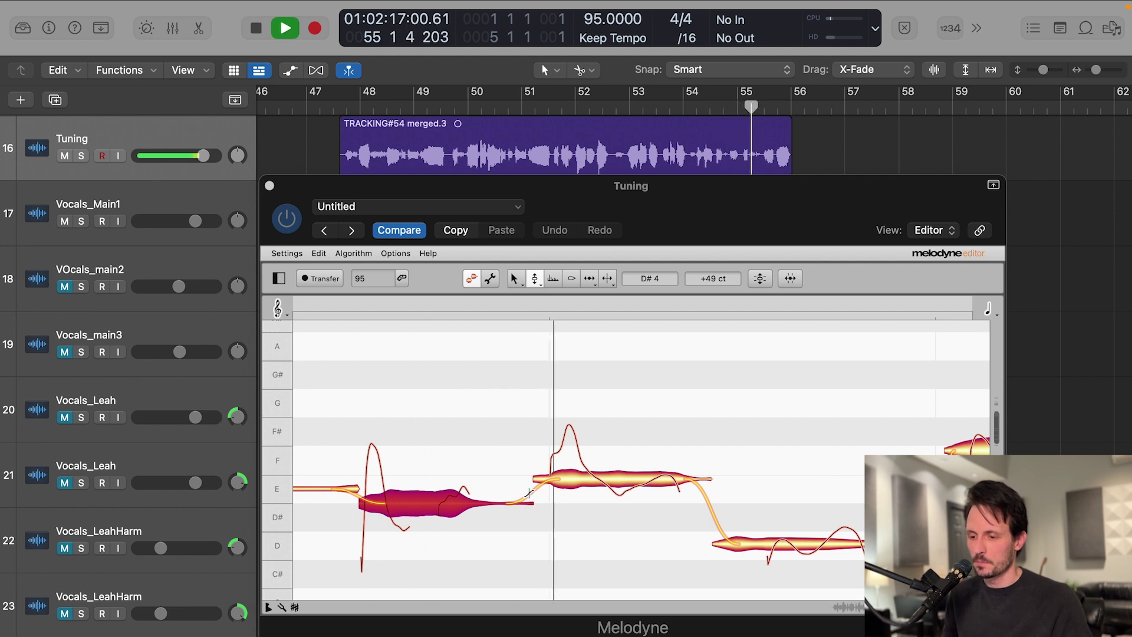
key(space)
click(472, 442)
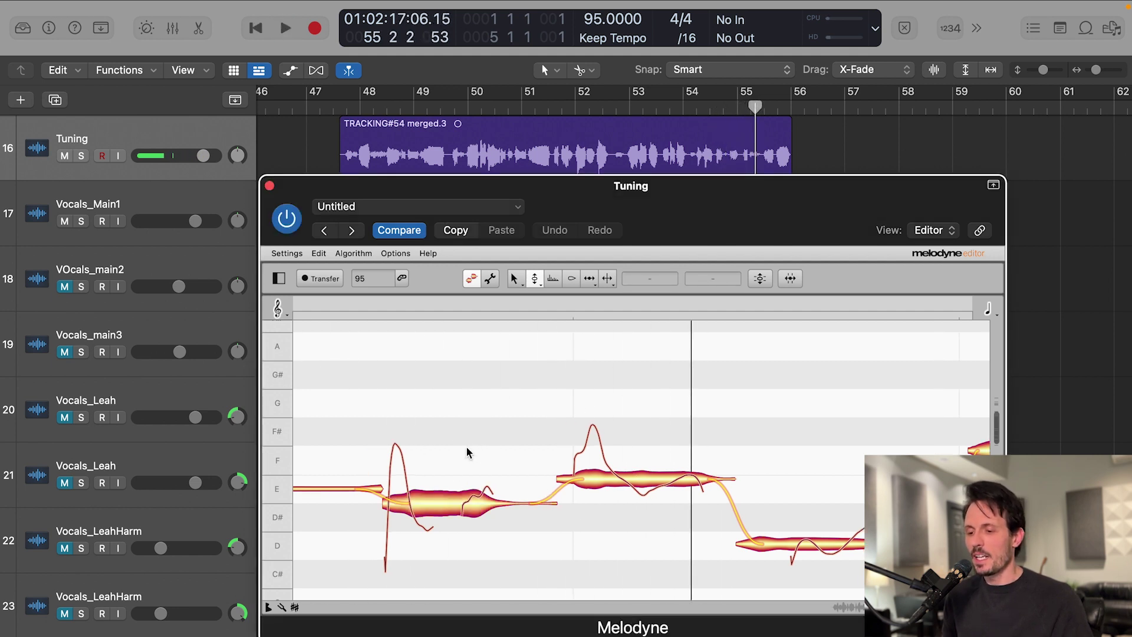
Step: Raise the D#4 note that follows the long E4 note in bar 55 to E4 at -11 ct
click(449, 502)
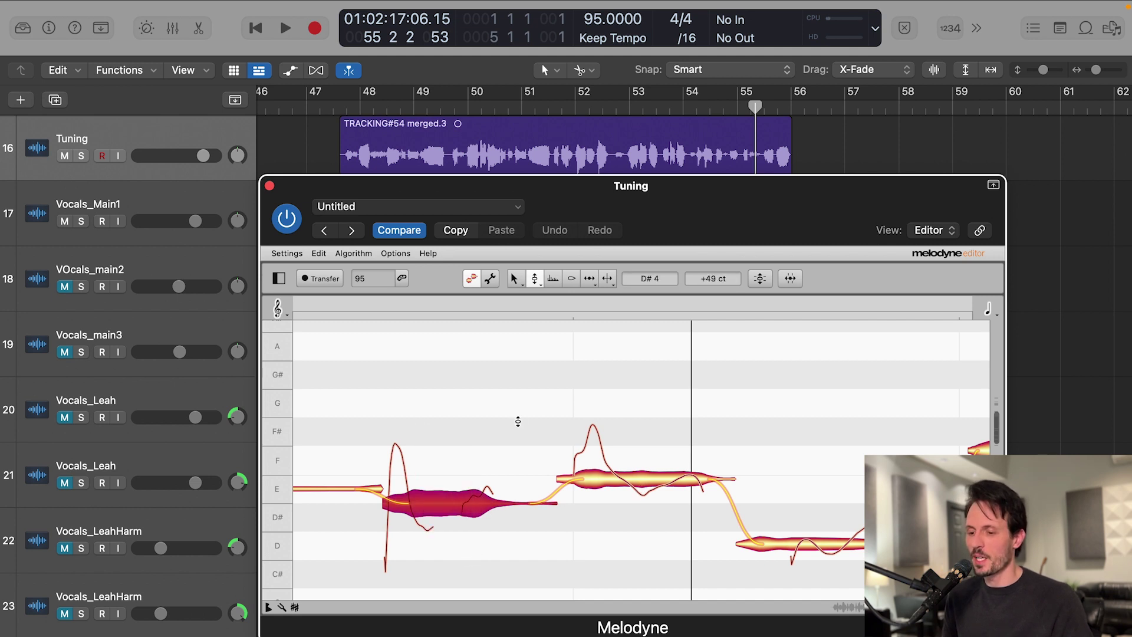
drag(494, 429, 424, 521)
drag(720, 278, 725, 240)
Step: Play back from beat 3 of bar 54 into beat 2 of bar 55 to hear the raised note
click(718, 110)
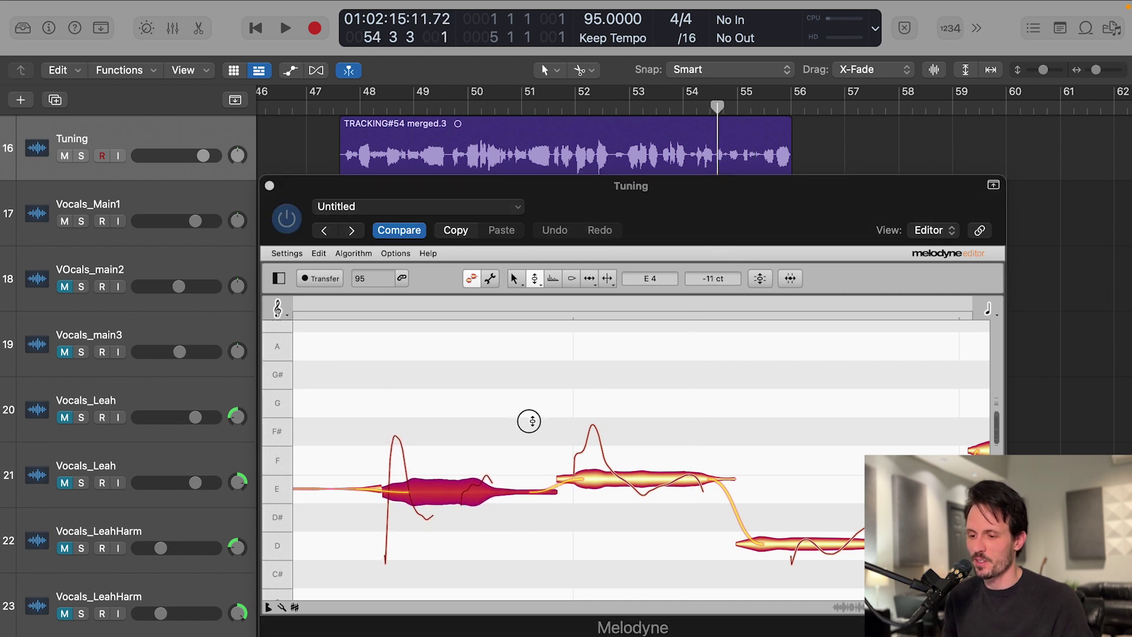
click(534, 423)
key(space)
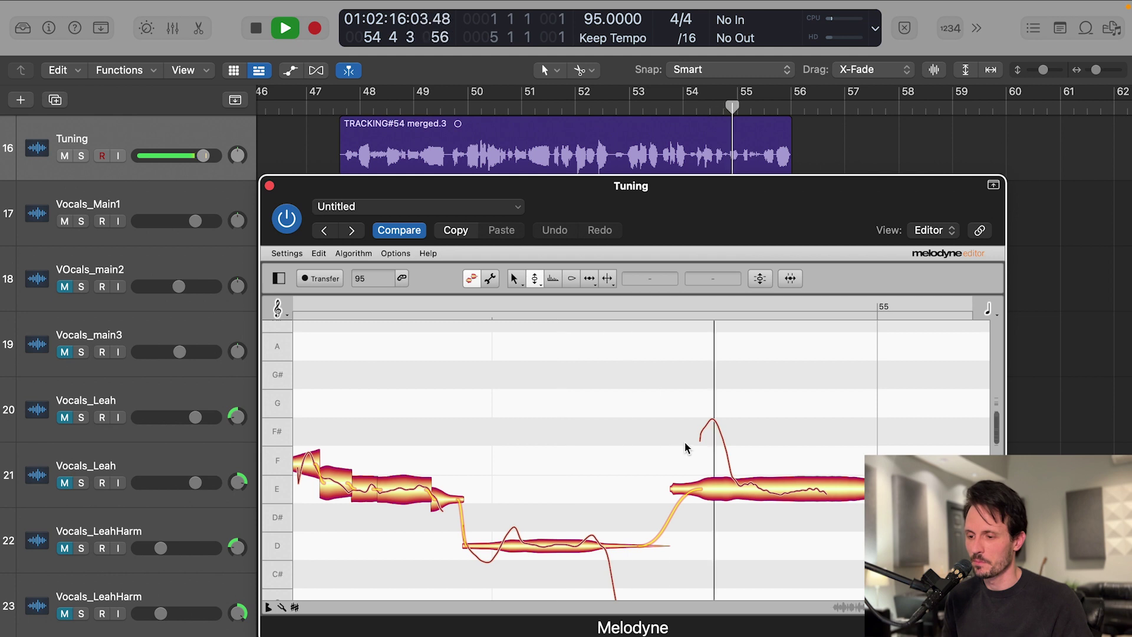
key(space)
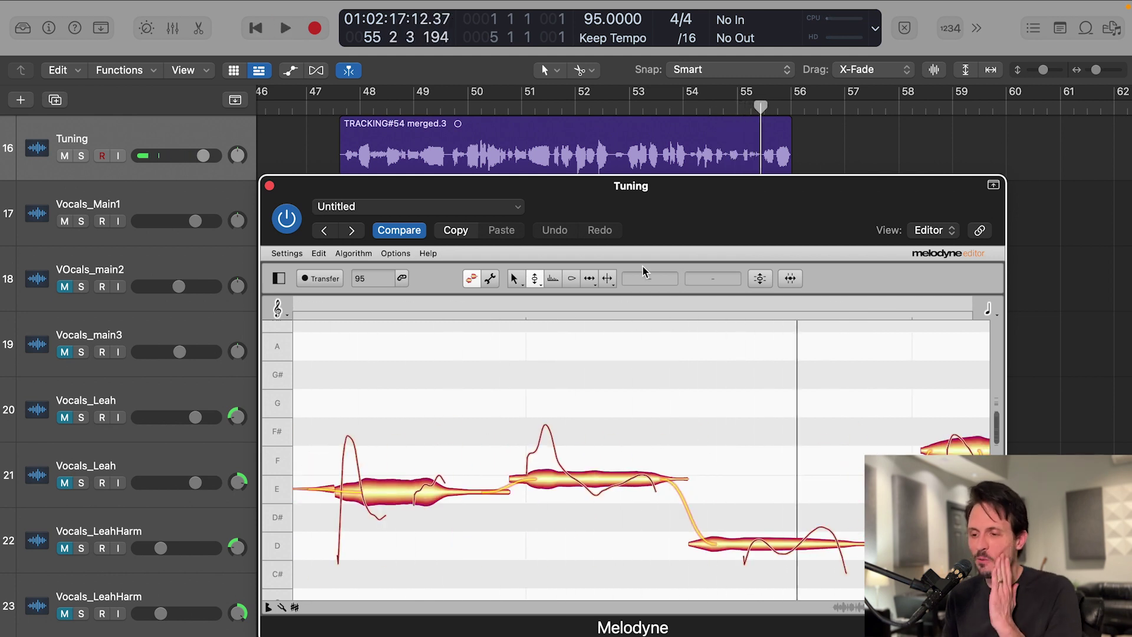
Step: Split the raised note in bar 55 into four segments at the bends of its pitch curve and fine-tune the middle separation
click(608, 279)
click(724, 112)
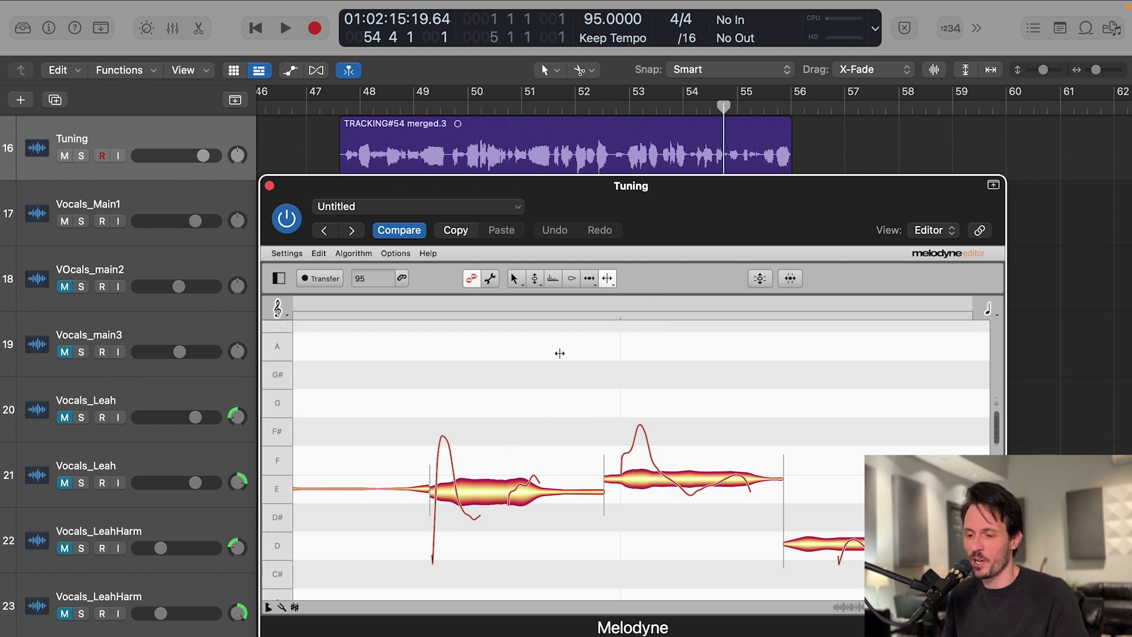
double_click(508, 503)
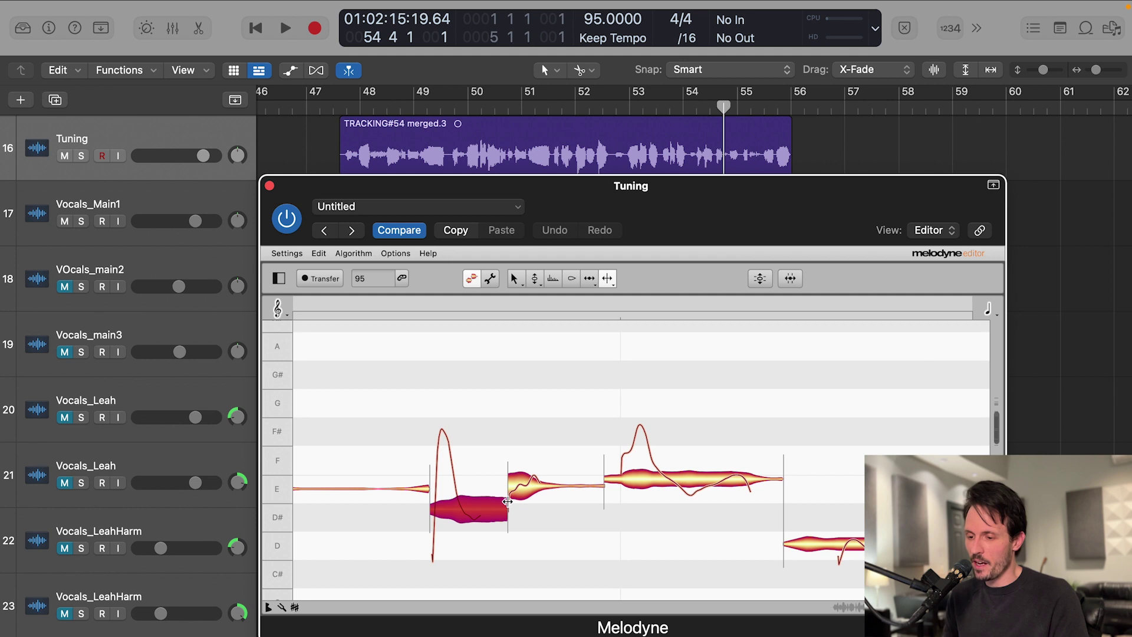
click(458, 507)
click(458, 506)
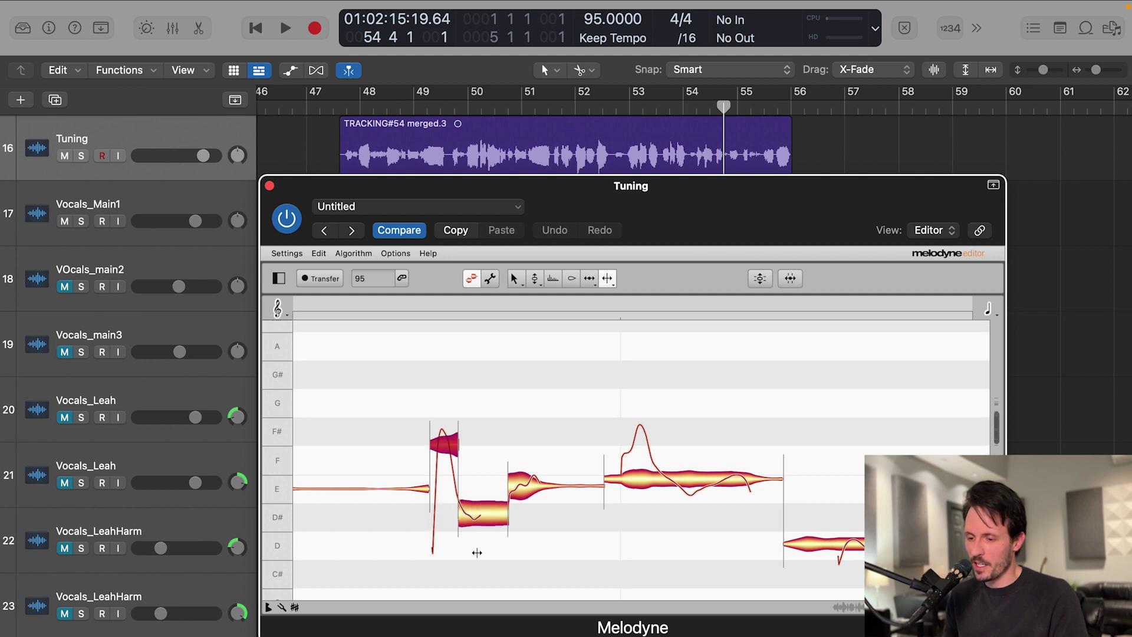
click(482, 520)
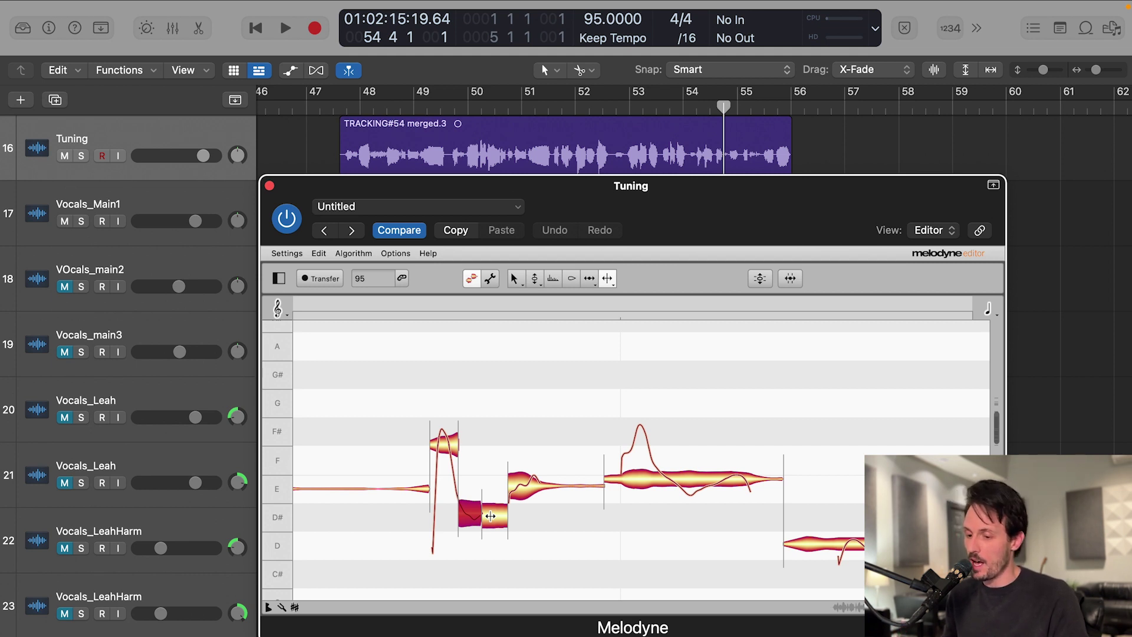
drag(479, 525, 480, 526)
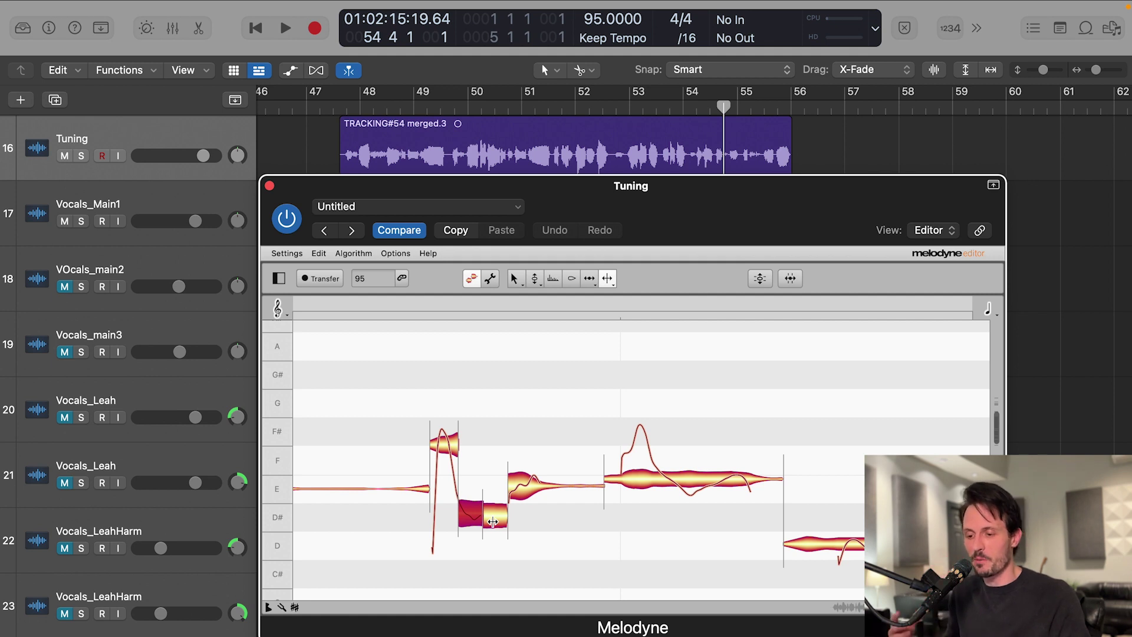
Step: Raise the two middle segments of the four-part note in bar 55 together from D#4 to E4
click(534, 278)
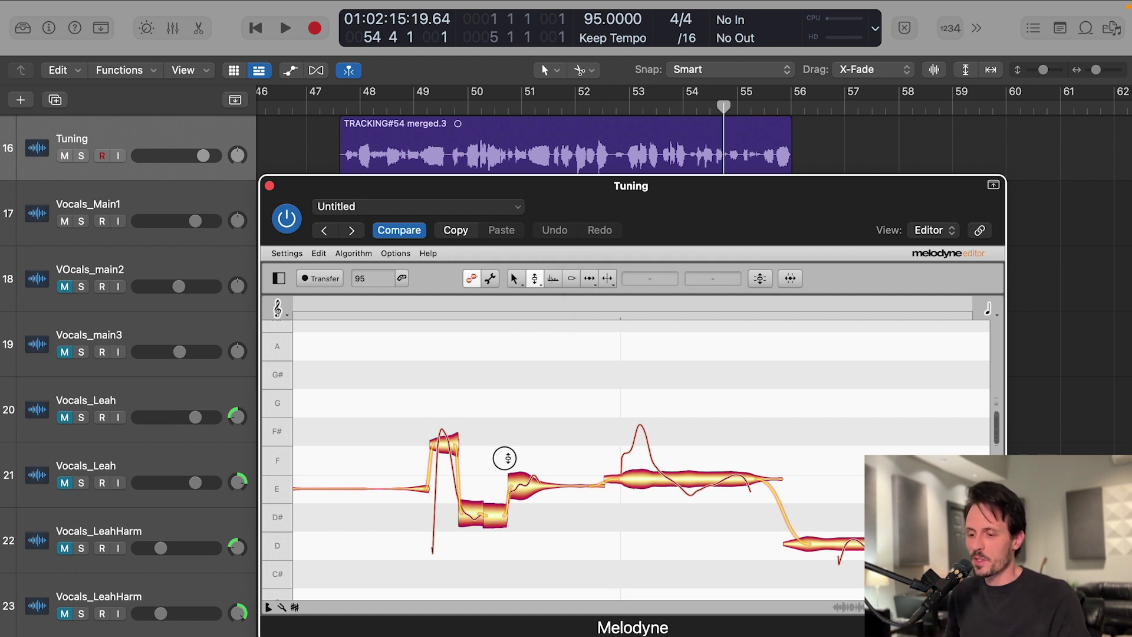
click(472, 514)
drag(472, 515, 472, 487)
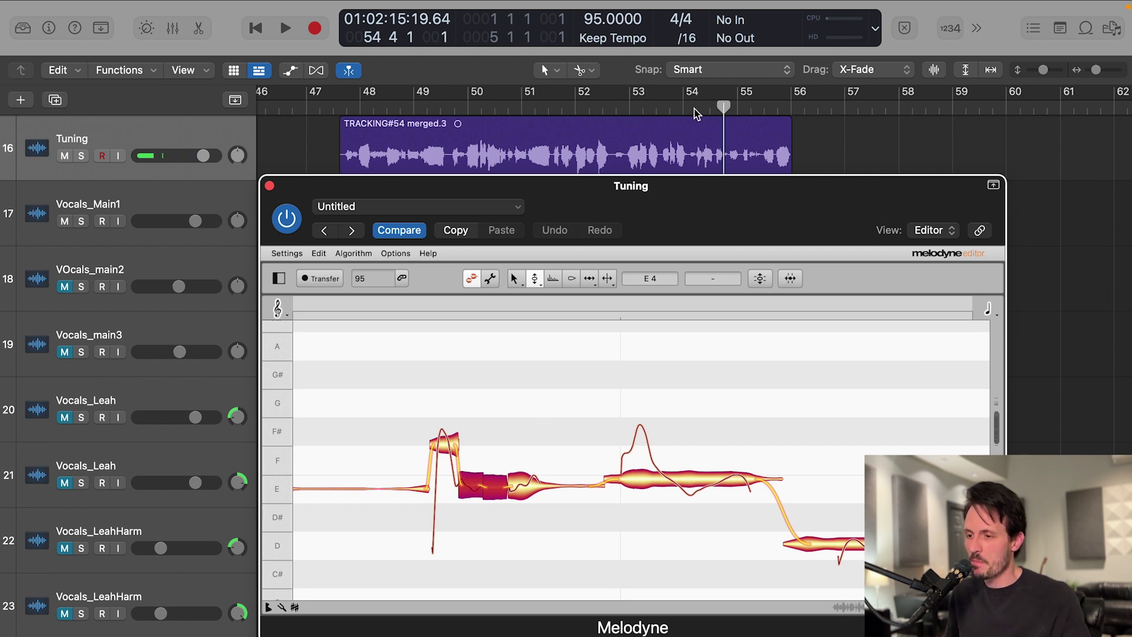
Step: Play bar 54 into bar 55 twice to check the two raised segments, auditioning and deselecting them in between
click(696, 109)
click(685, 107)
key(space)
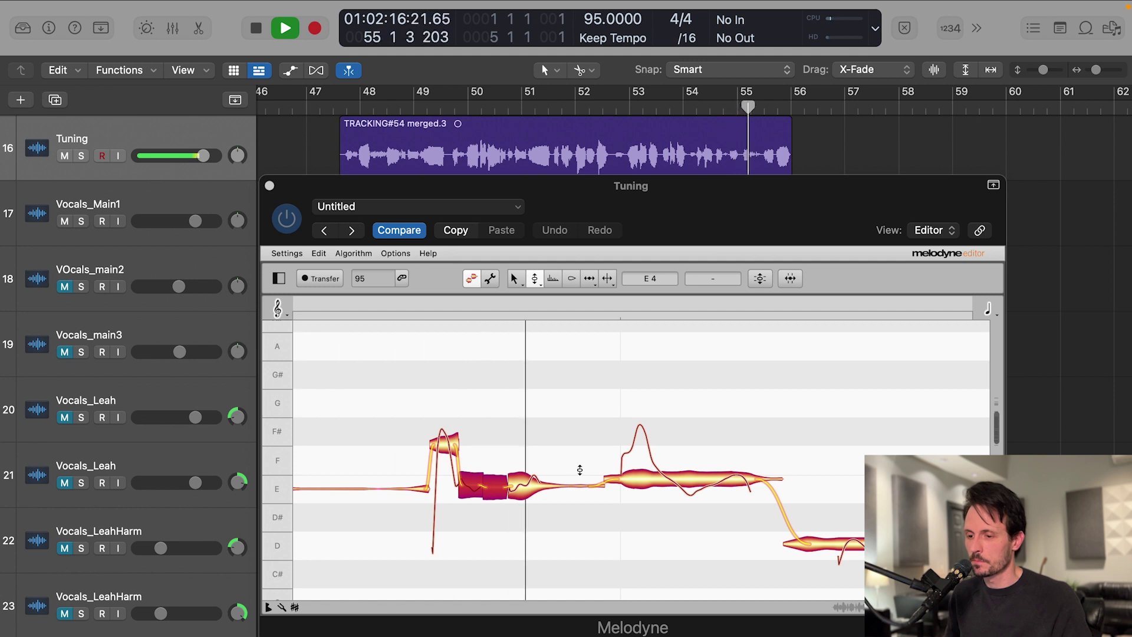
key(space)
click(463, 490)
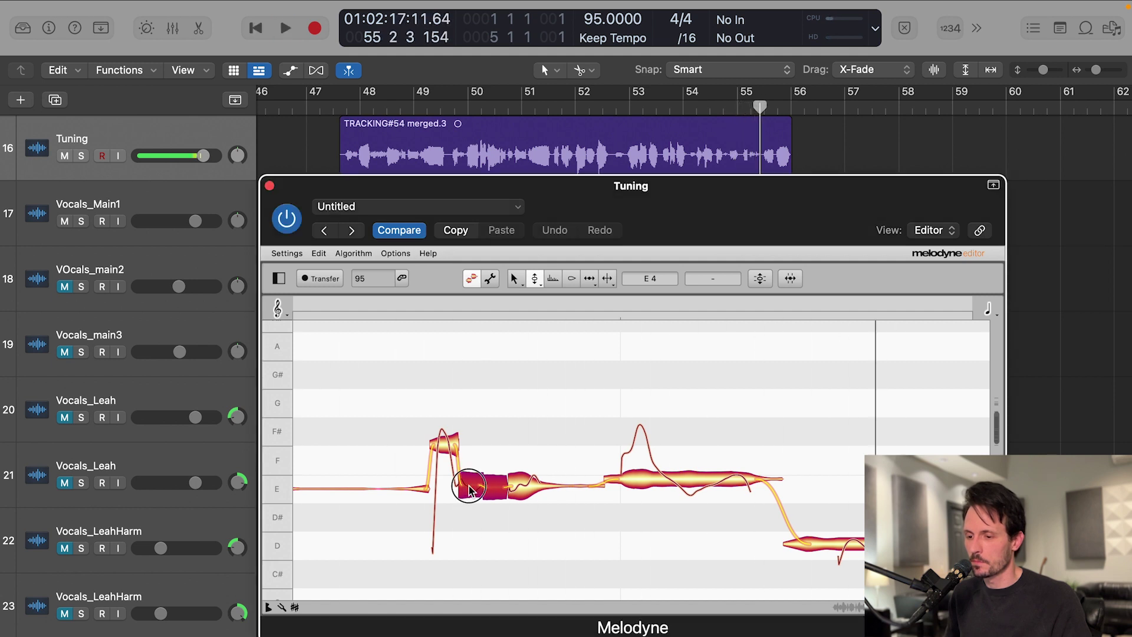
click(495, 490)
click(554, 448)
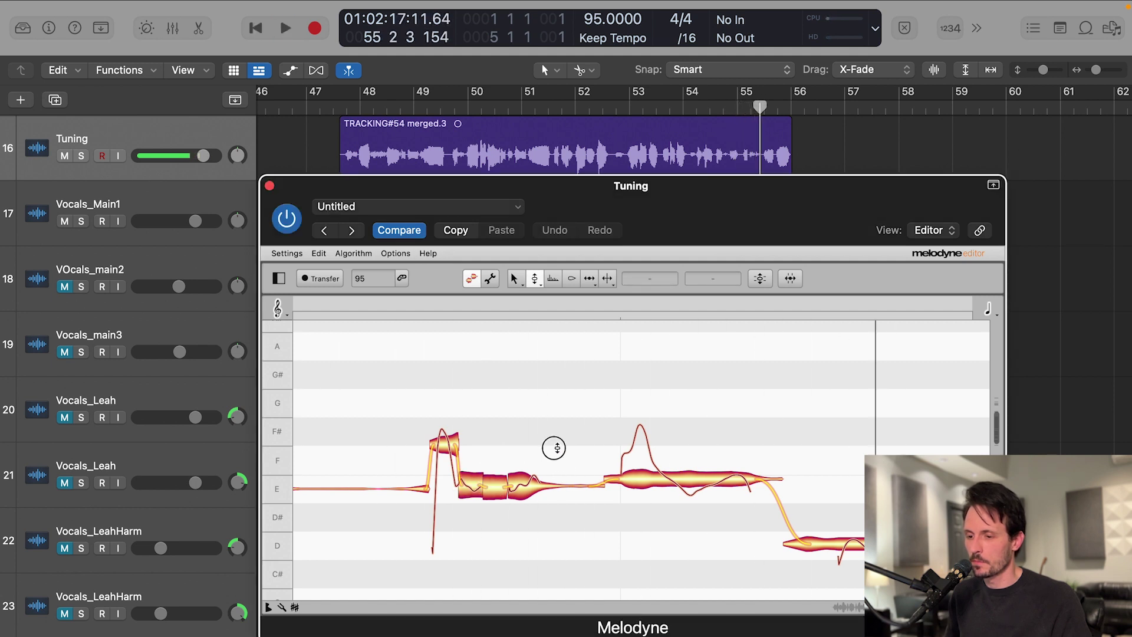
click(708, 108)
key(space)
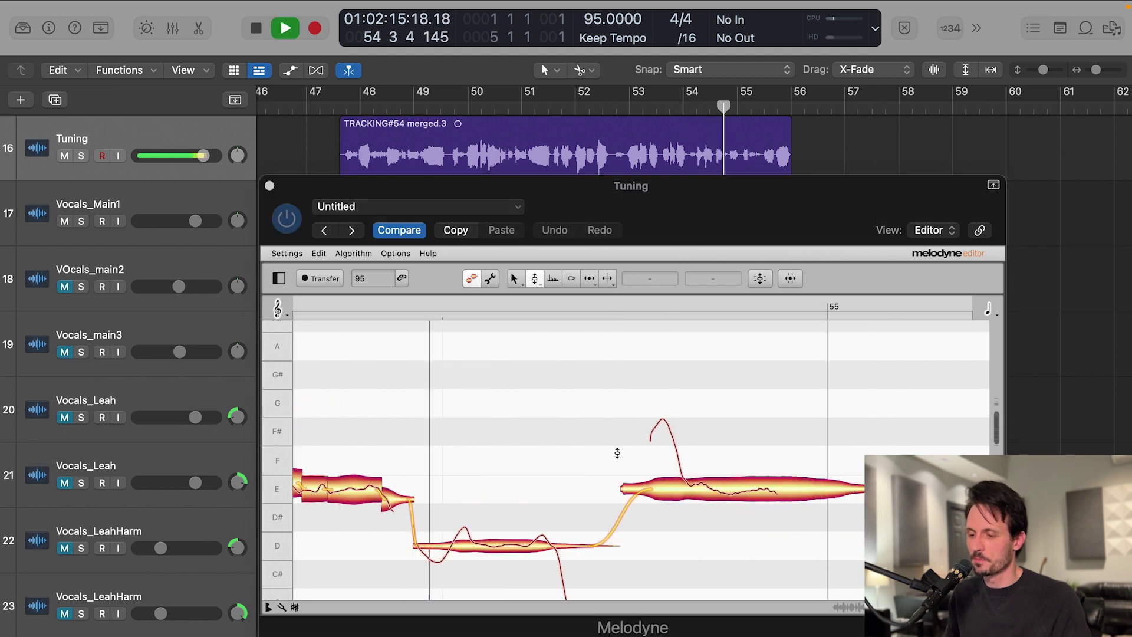
key(space)
Step: Snap the last segment of the four-part note in bar 55 to E4 and split off its thin tail
click(419, 492)
click(419, 492)
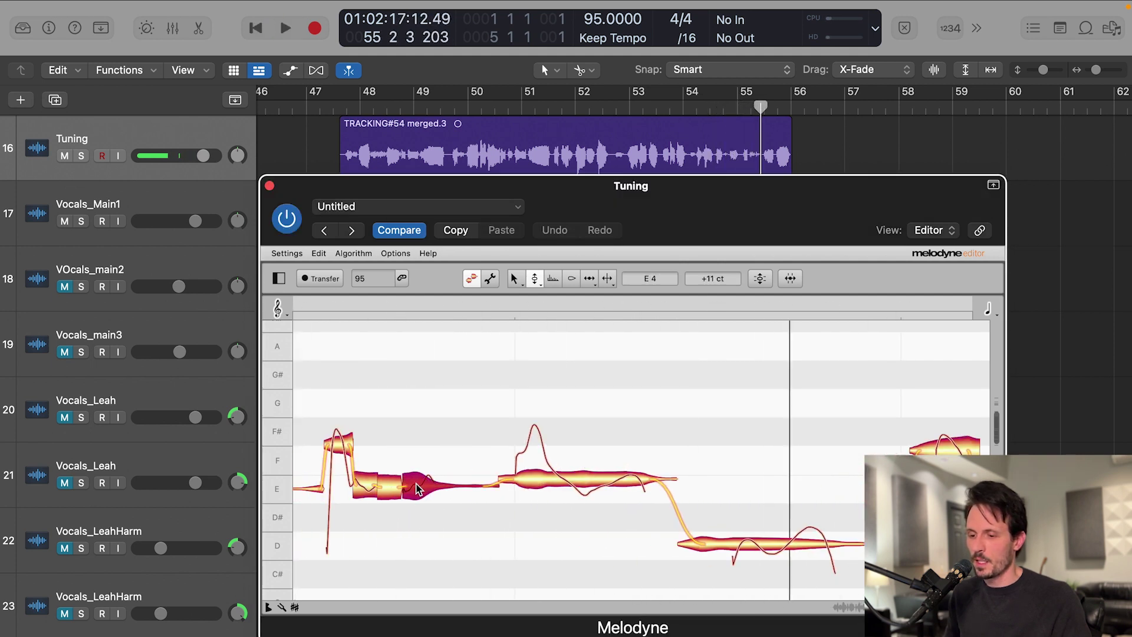
click(605, 278)
click(420, 493)
click(423, 490)
double_click(422, 490)
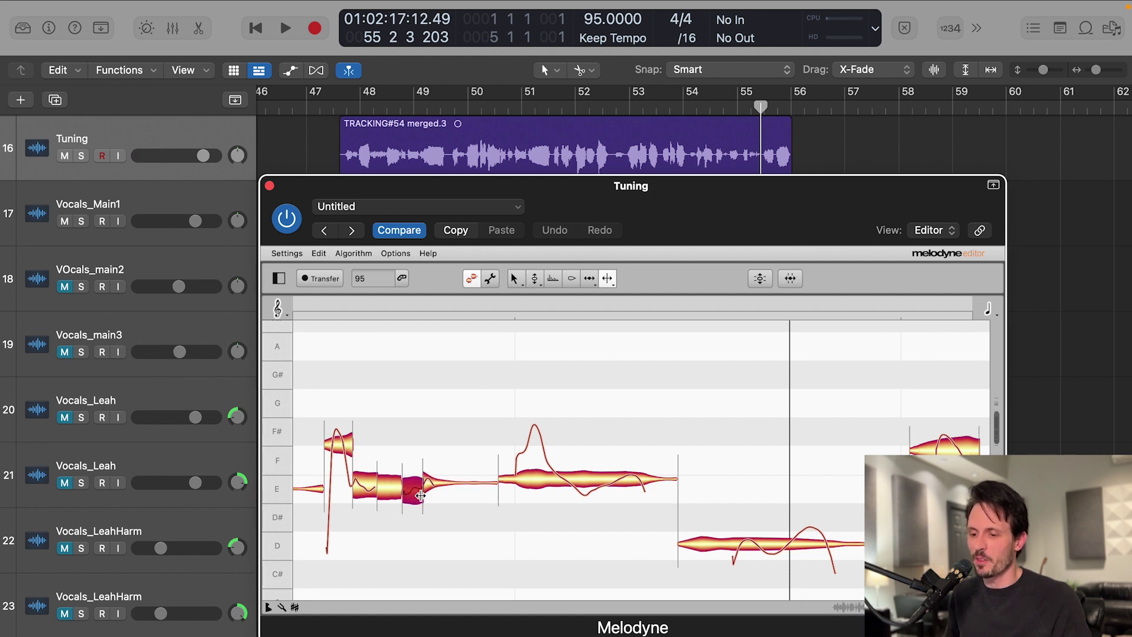
Step: Return to the Pitch Tool and play from beat 3 of bar 54 into beat 2 of bar 55
click(530, 280)
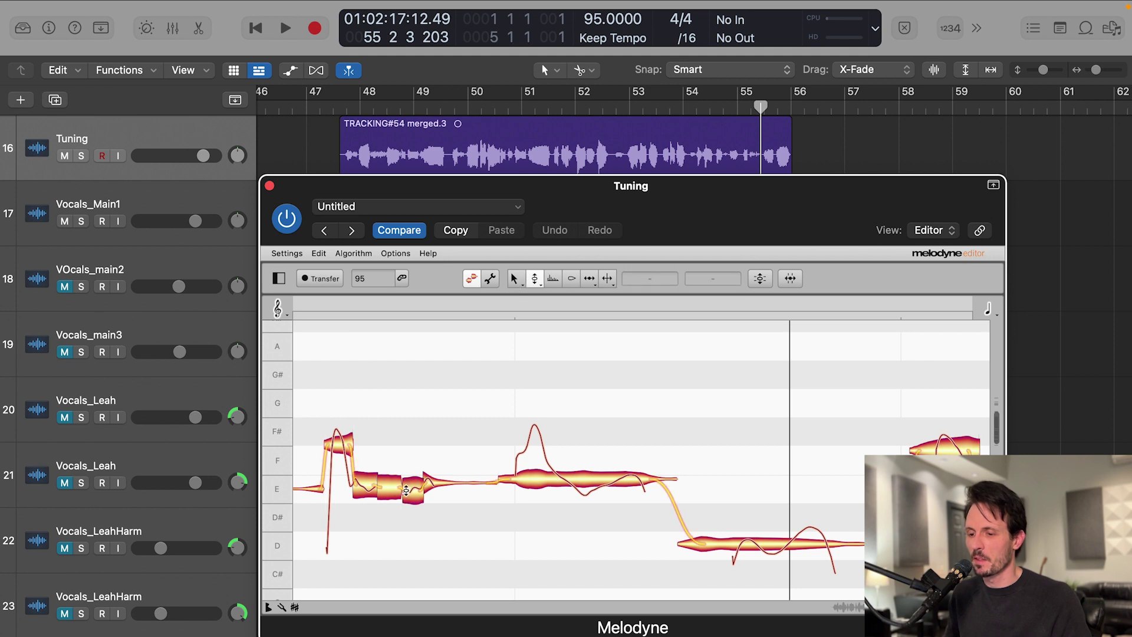
double_click(716, 109)
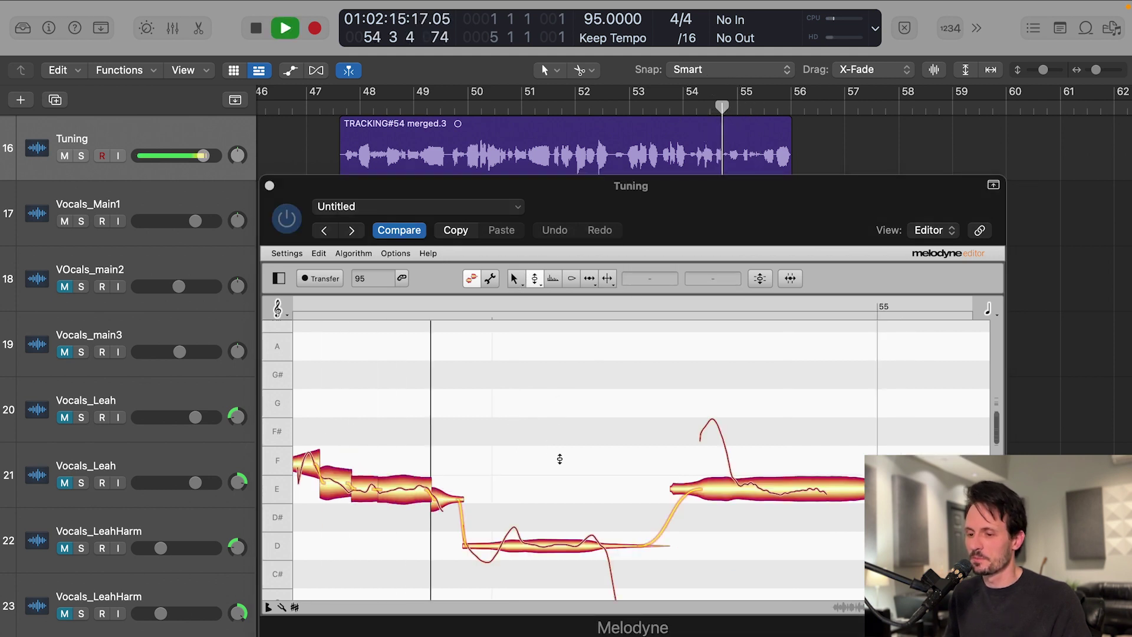
key(space)
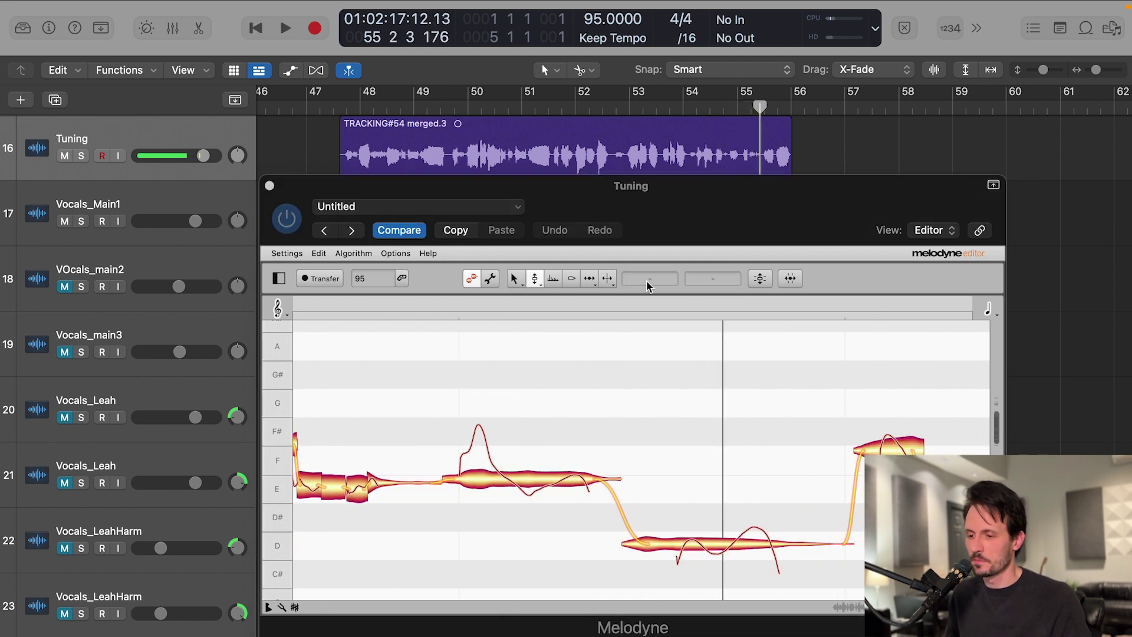
Step: Try splitting the long E4 note at beat 2 of bar 55 into six segments with the Note Separation Tool
click(520, 474)
double_click(520, 481)
click(536, 491)
click(542, 486)
double_click(542, 486)
double_click(562, 481)
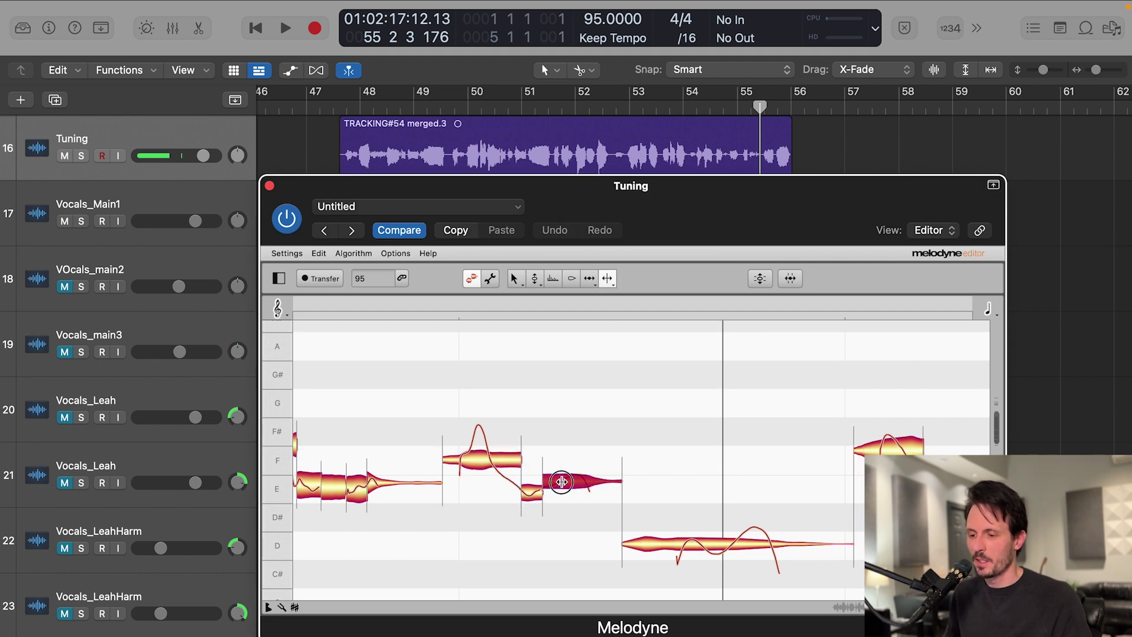
click(586, 483)
double_click(586, 482)
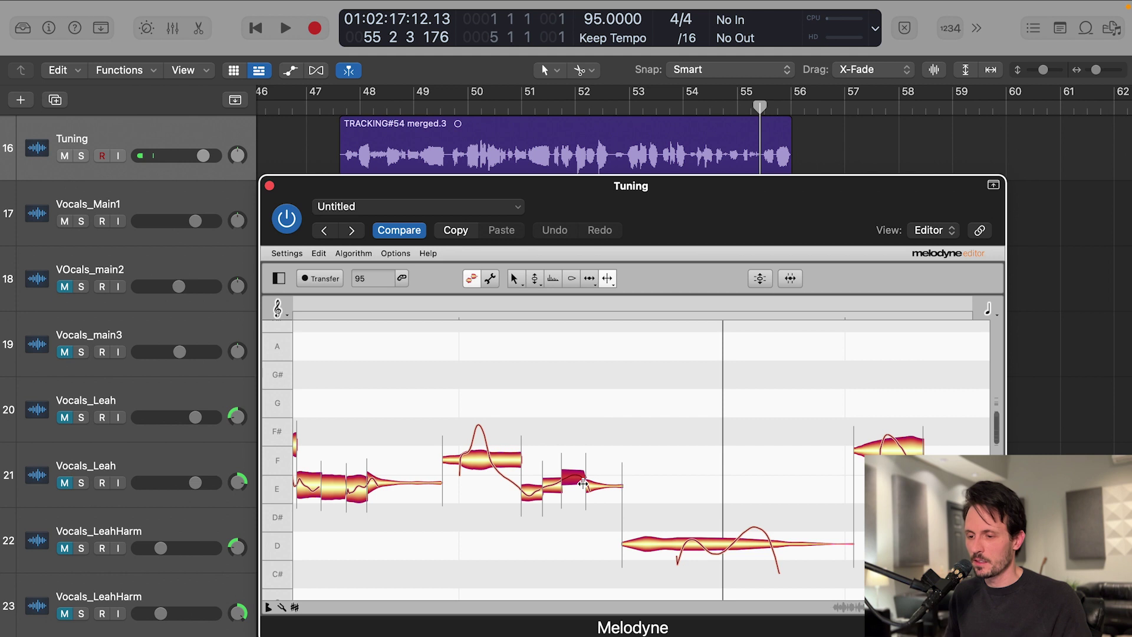
double_click(493, 464)
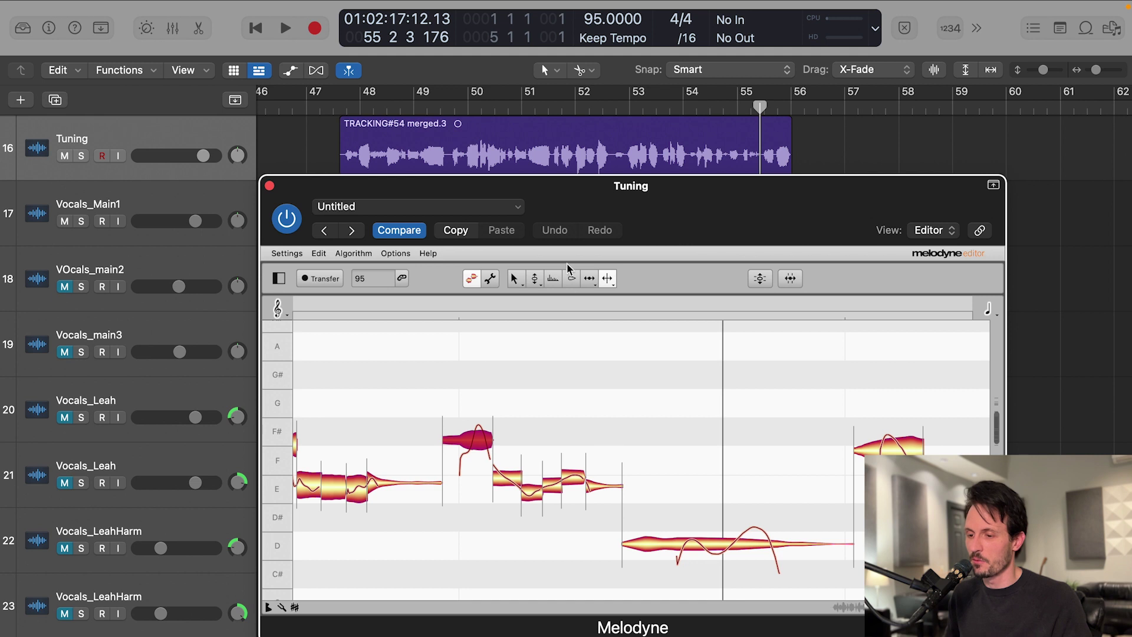
Step: Select the new segments with the Pitch Tool, deselect them and undo the splits in the note at beat 2 of bar 55
click(534, 278)
key(super+a)
drag(575, 422, 475, 485)
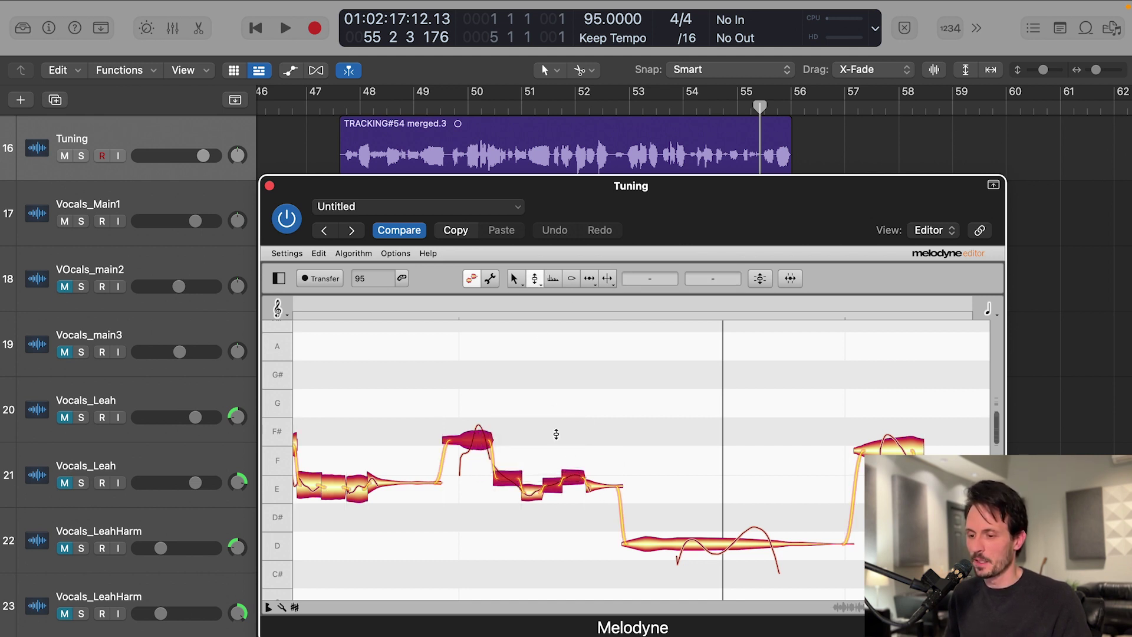
click(570, 458)
key(super+z)
key(super+z)
key(super+z)
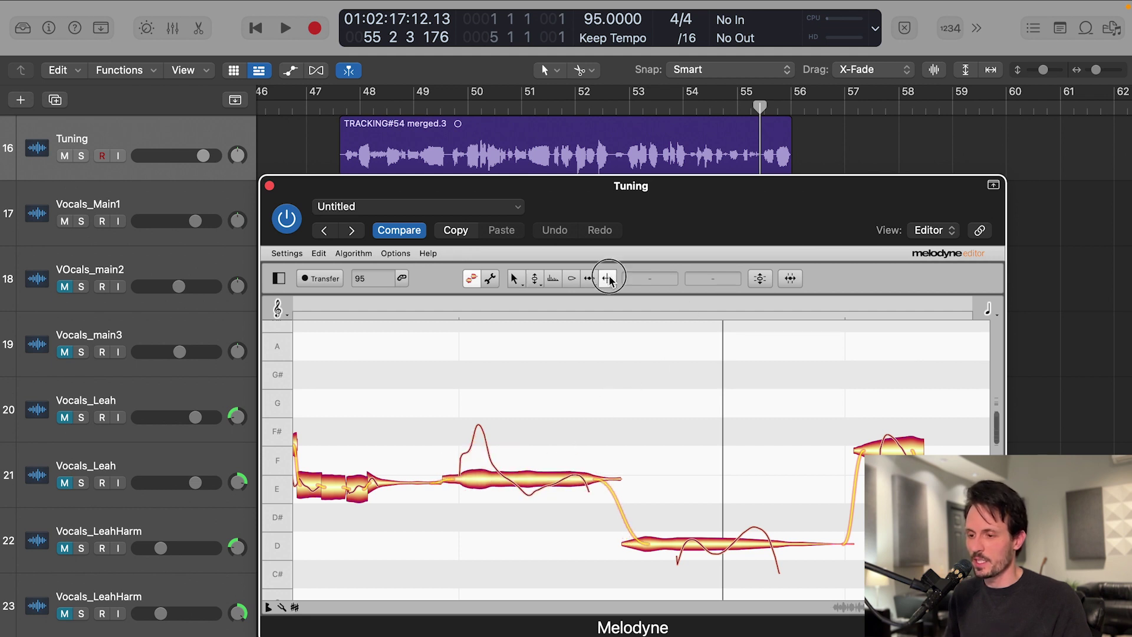
Step: Split the long note at beat 2 of bar 55 into five segments, following the rises and dips of its pitch curve
click(608, 278)
double_click(519, 480)
double_click(536, 482)
mouse_move(518, 480)
mouse_down()
mouse_move(539, 482)
mouse_move(517, 478)
mouse_up()
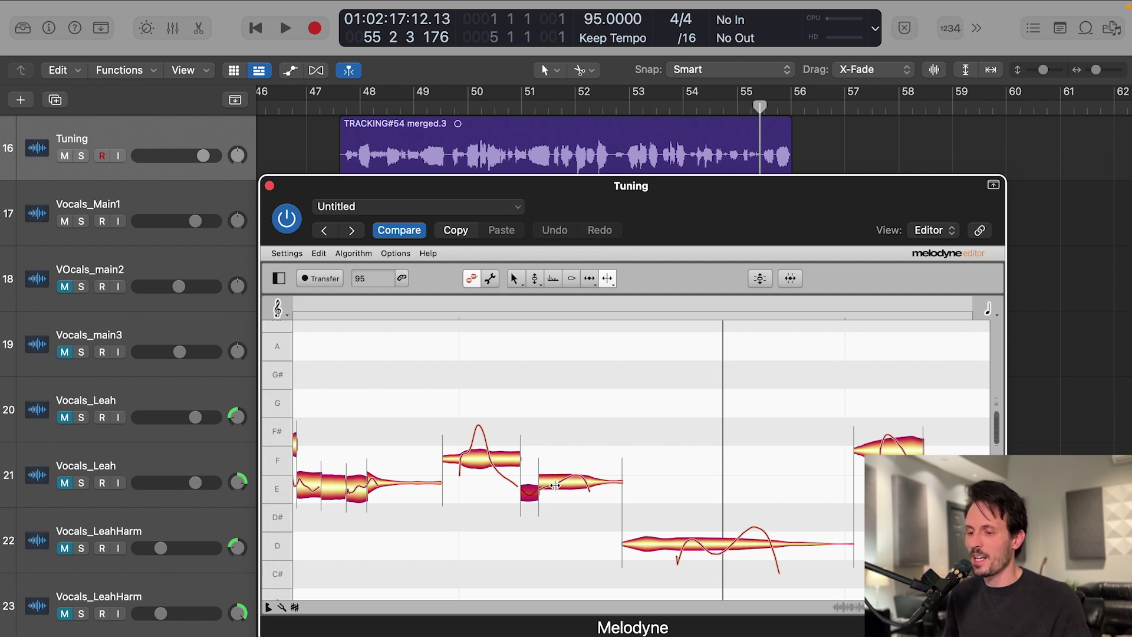
click(559, 484)
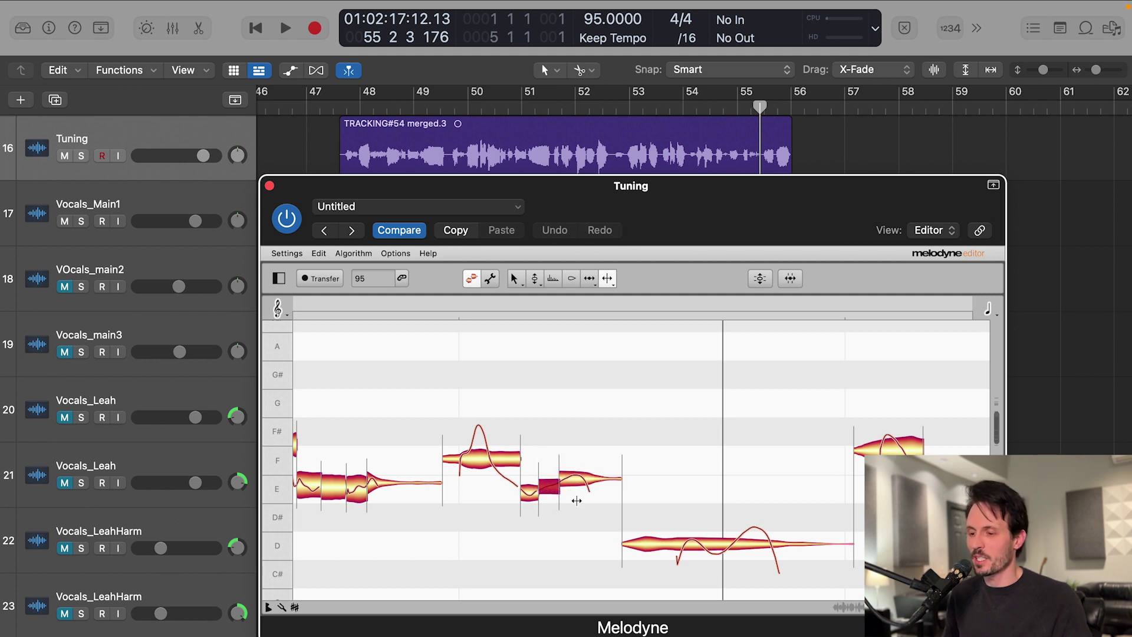
click(492, 461)
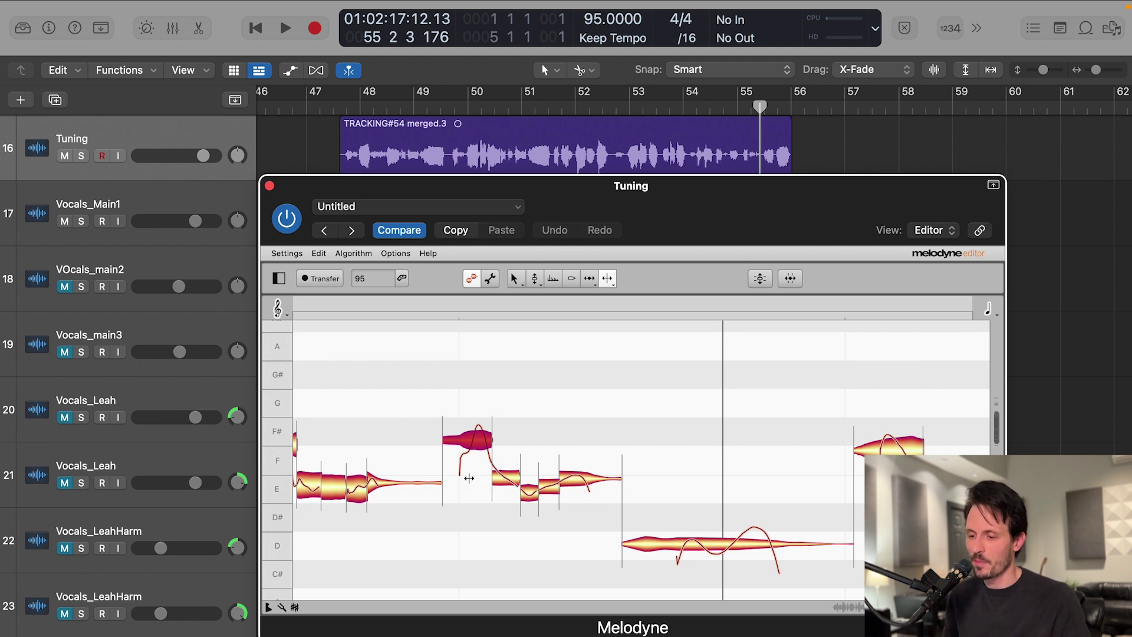
Step: Snap the third and fourth segments of the five-part note in bar 55 to E4 with the Pitch Tool
click(535, 278)
click(561, 395)
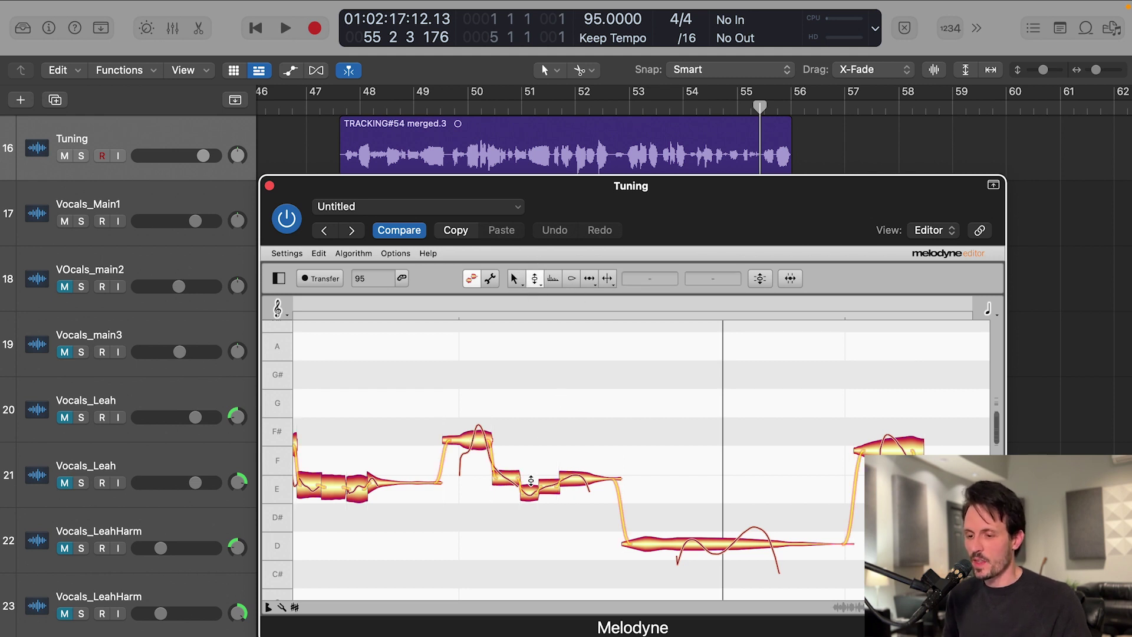
scroll(533, 481, left, 2)
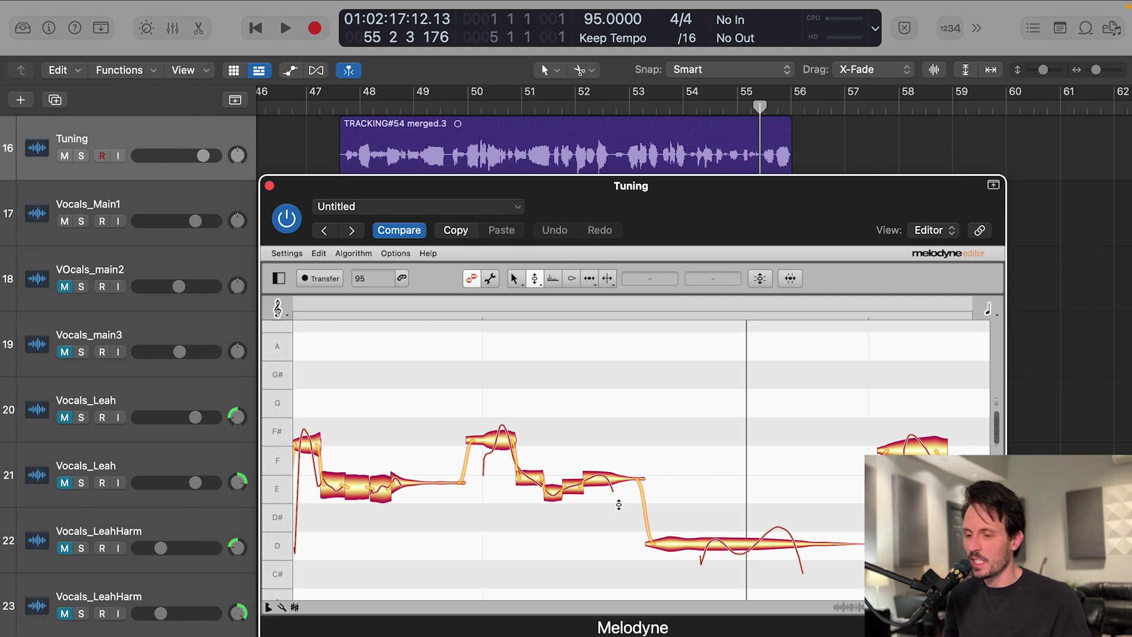
click(557, 494)
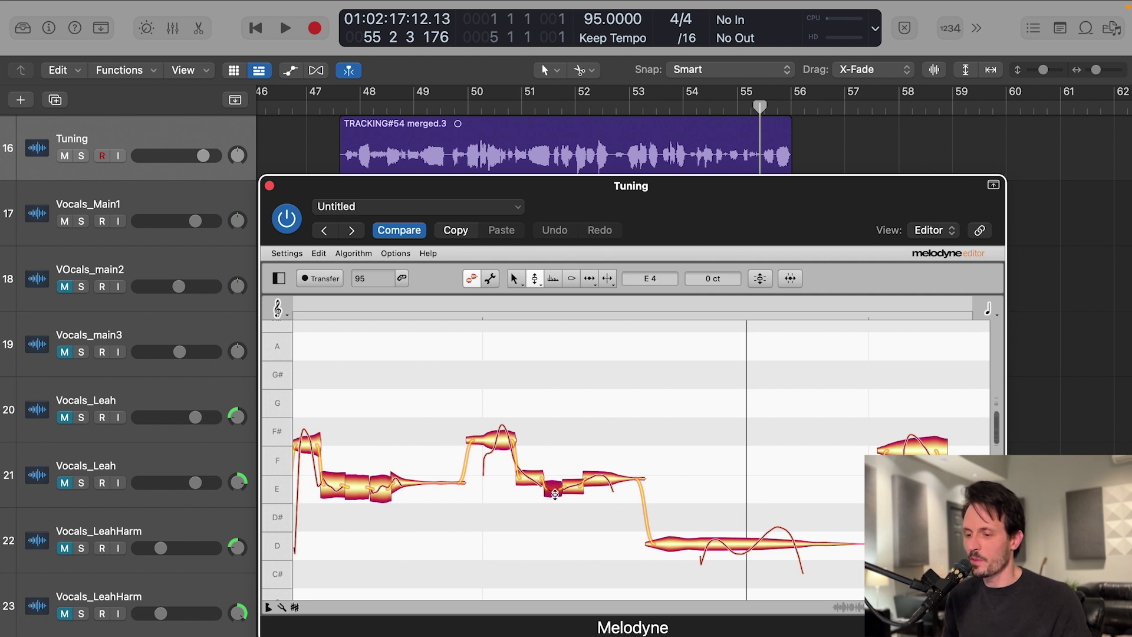
click(554, 490)
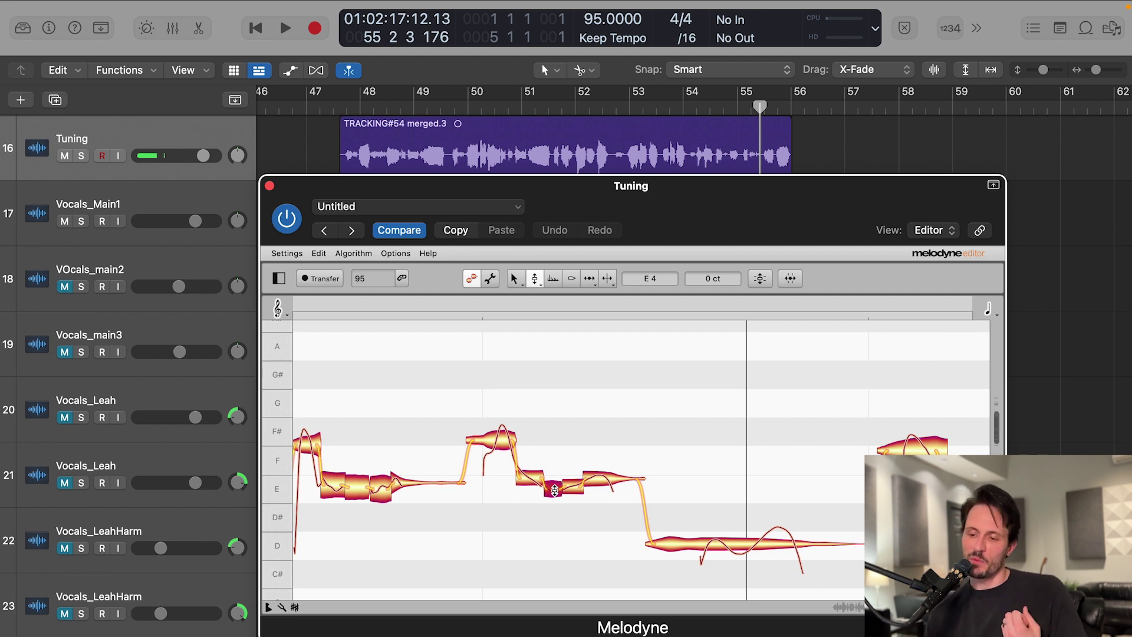
click(636, 438)
Step: Lower the first, second and last segments of the five-part note together by a few cents
drag(645, 422, 476, 480)
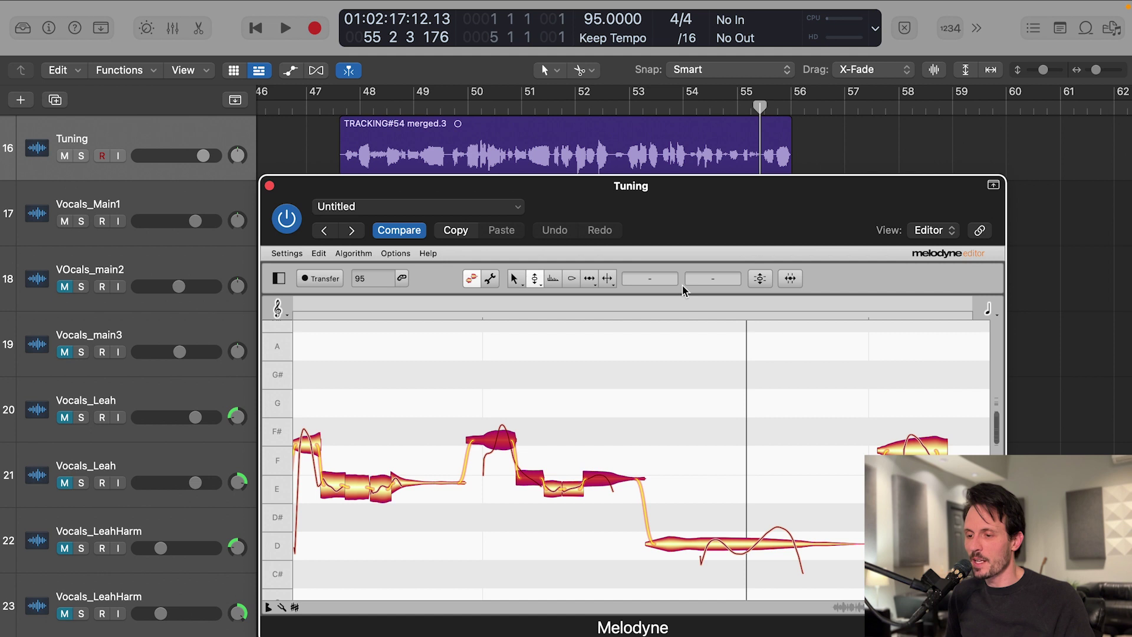
drag(714, 278, 713, 291)
click(713, 369)
Step: Play from beat 4 of bar 54 to the end of bar 55 to check the lowered segments
click(725, 115)
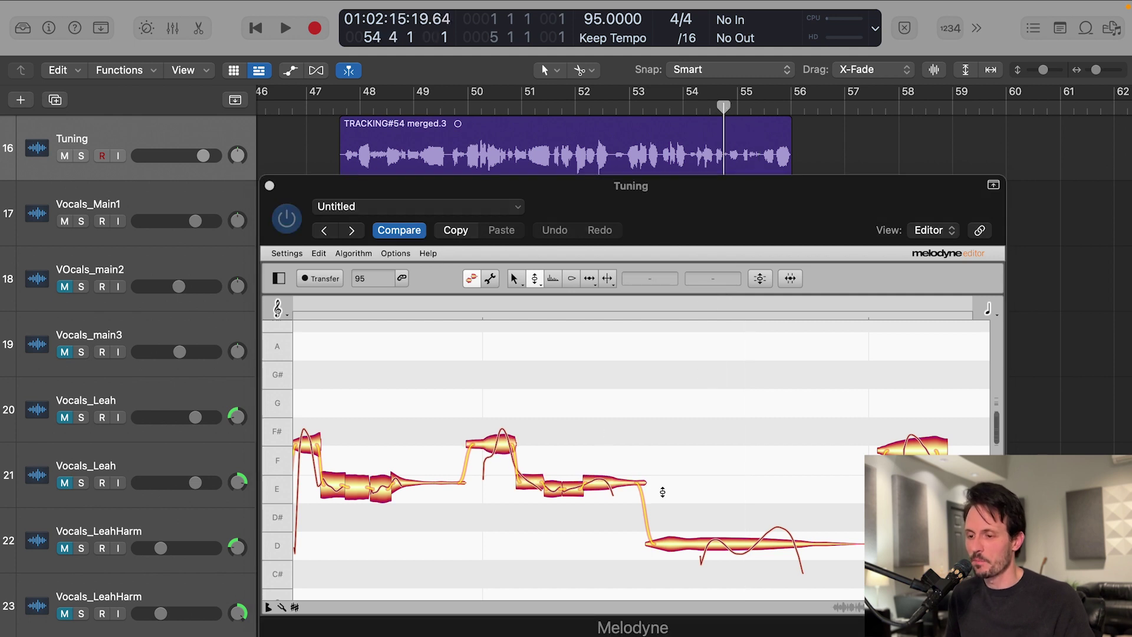
click(683, 436)
key(space)
scroll(685, 443, right, 5)
scroll(652, 526, right, 4)
scroll(655, 513, down, 4)
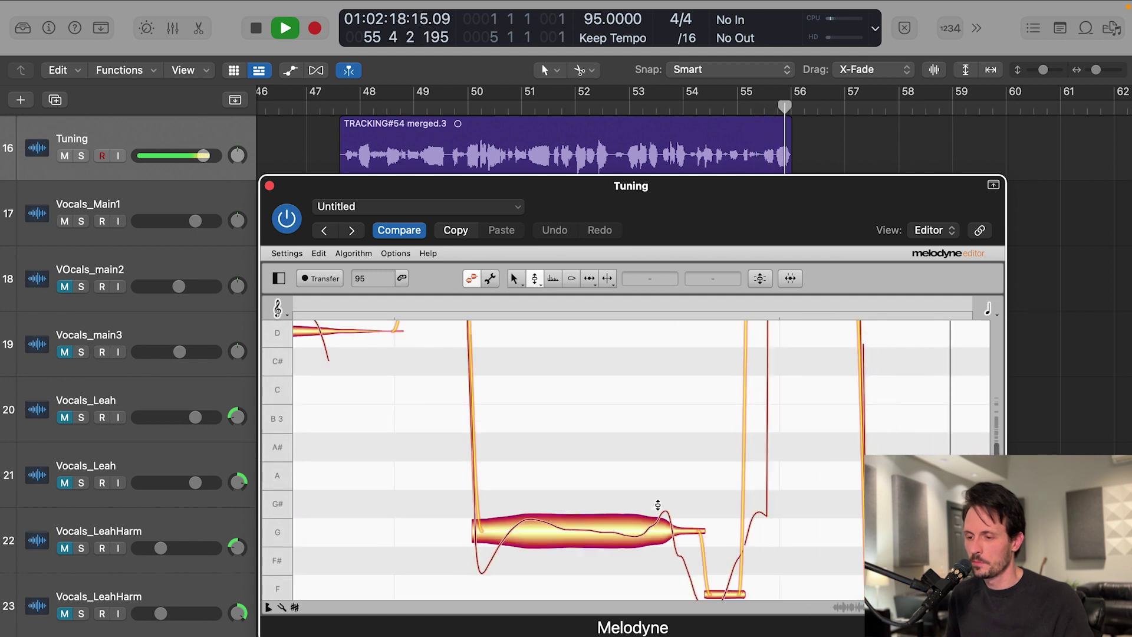
key(space)
Step: Split the G3 note at beat 3 of bar 55 into five segments and snap its third and fourth segments to G3
scroll(575, 493, left, 10)
key(F6)
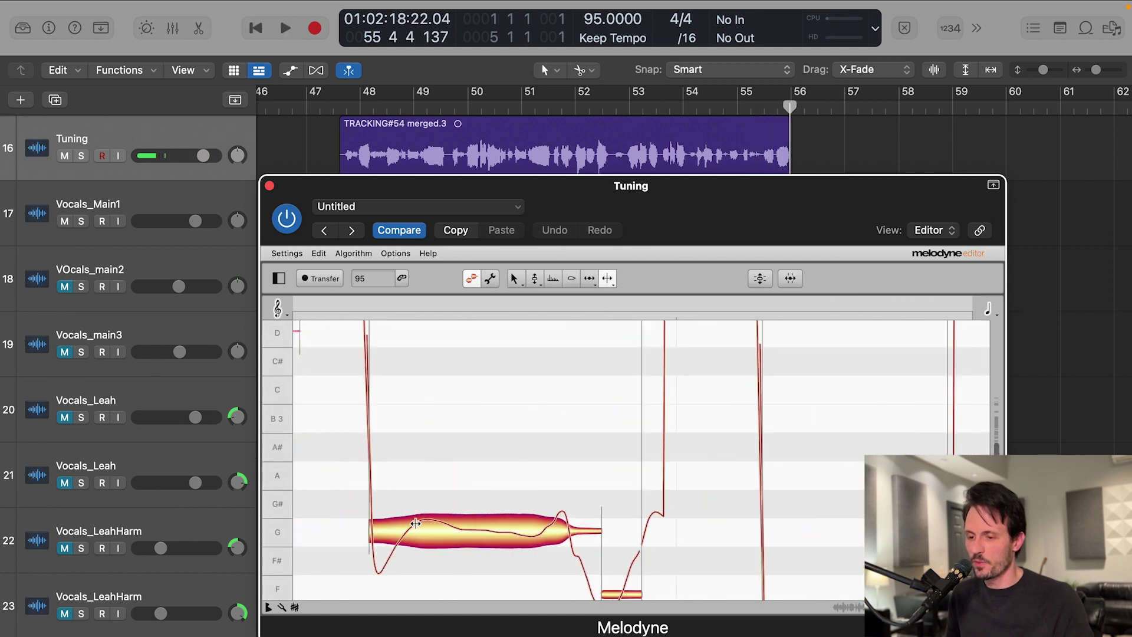
scroll(448, 519, down, 3)
scroll(506, 437, left, 4)
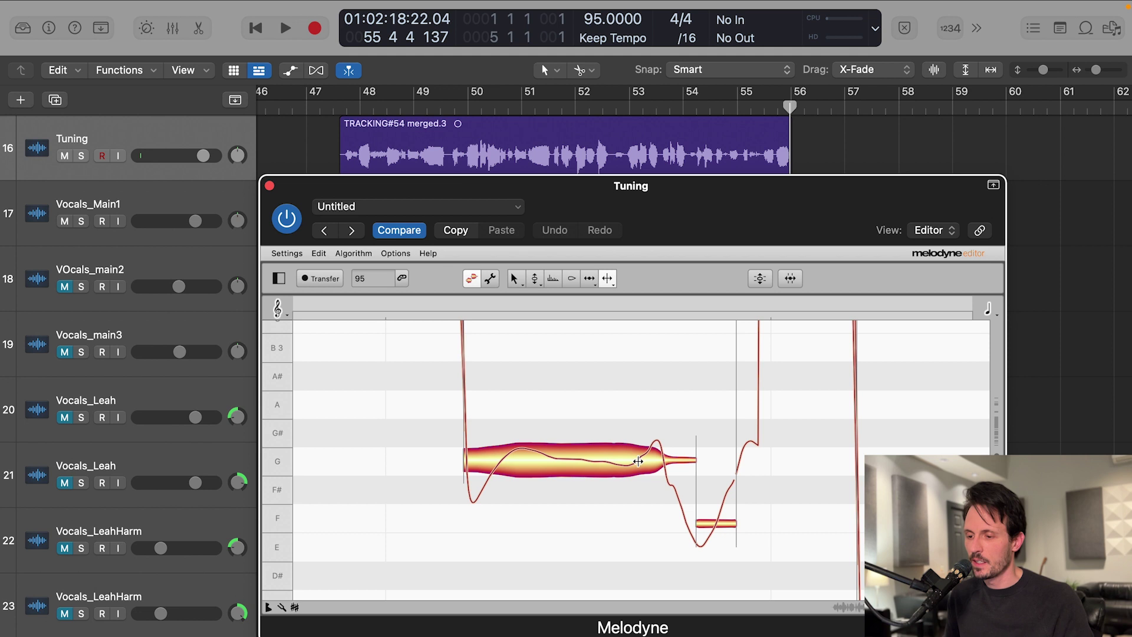
double_click(638, 459)
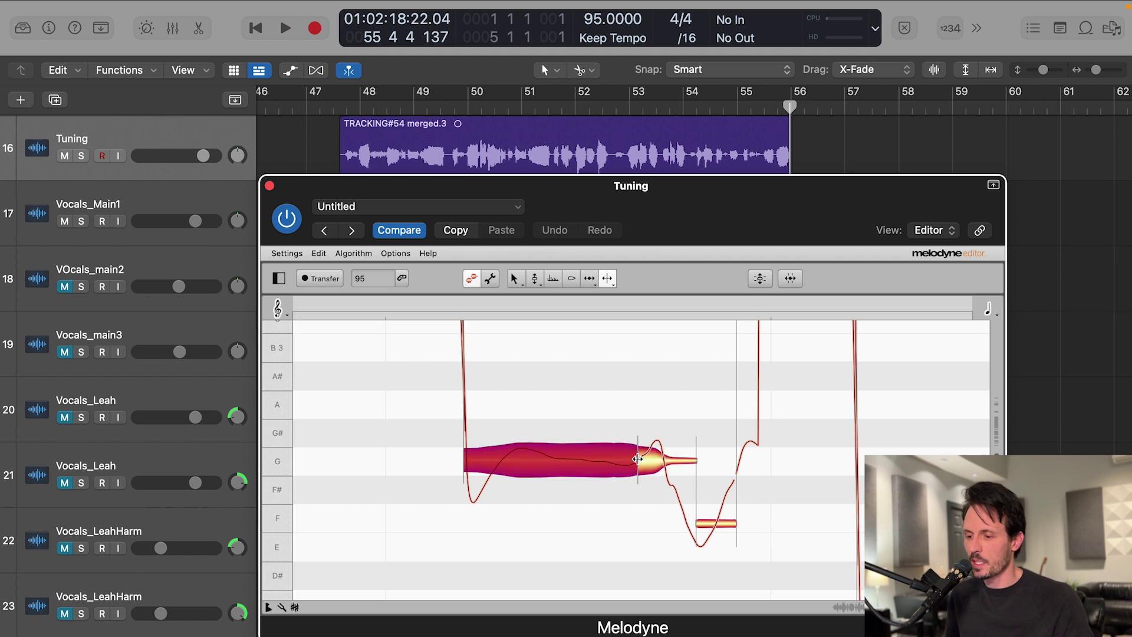
double_click(608, 461)
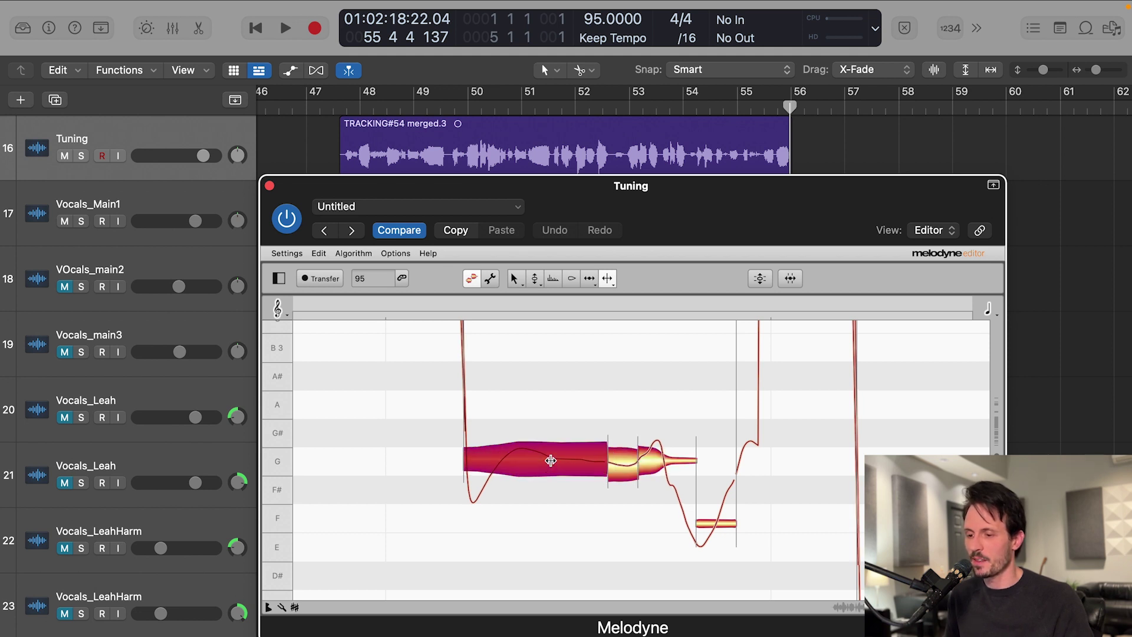
double_click(550, 461)
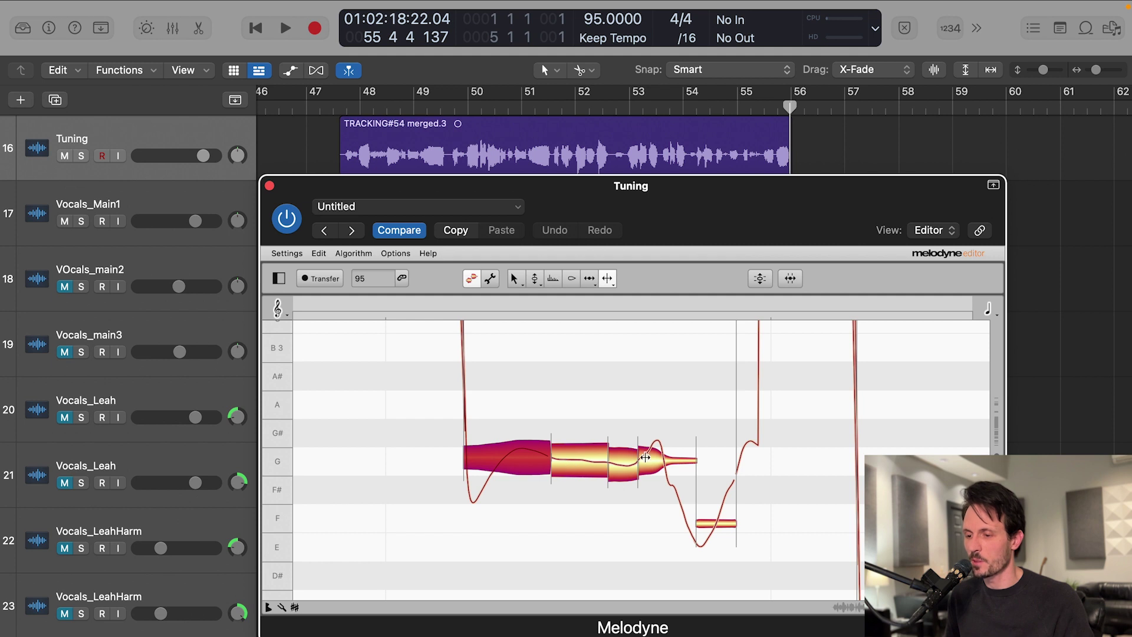
double_click(506, 459)
drag(625, 413, 573, 458)
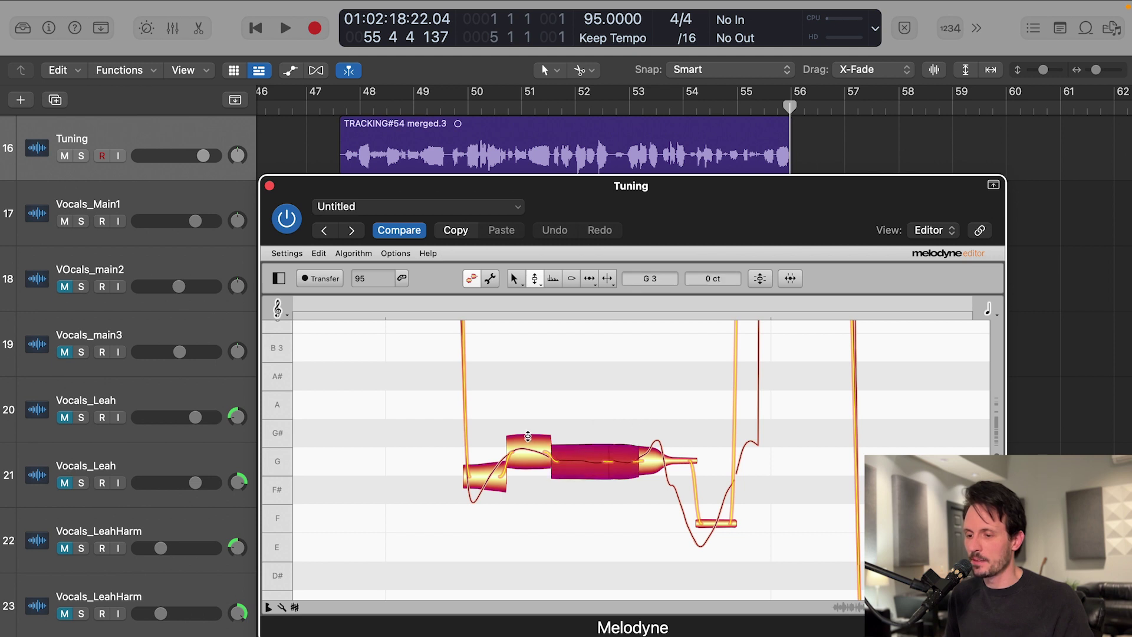
click(513, 411)
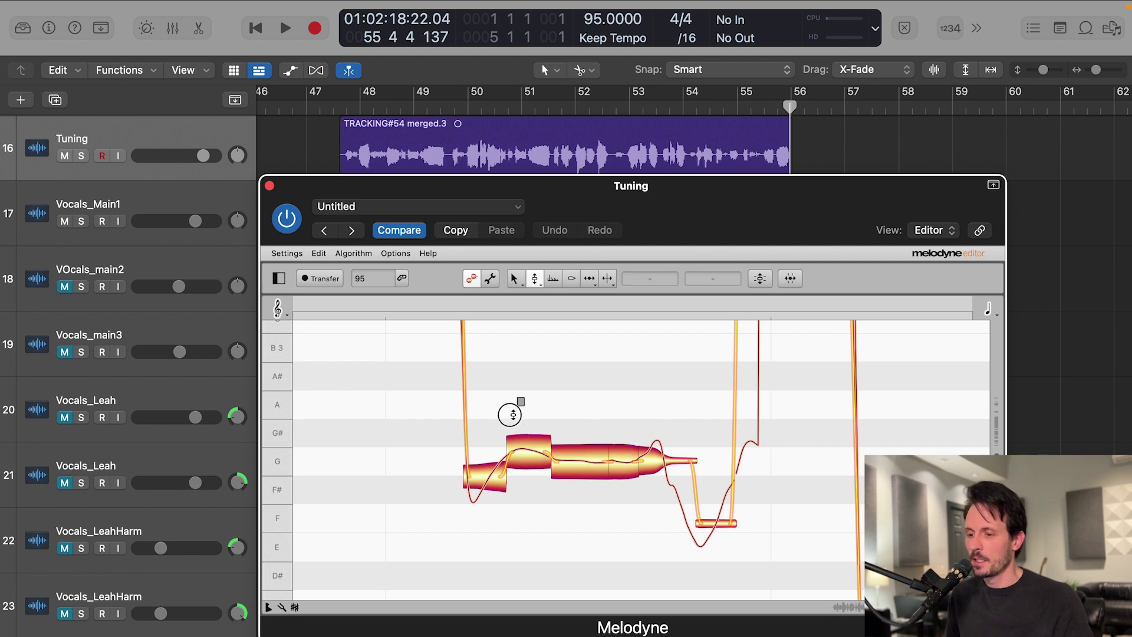
Step: Try snapping the second segment of the split G3 note to G3, and undo it
double_click(531, 457)
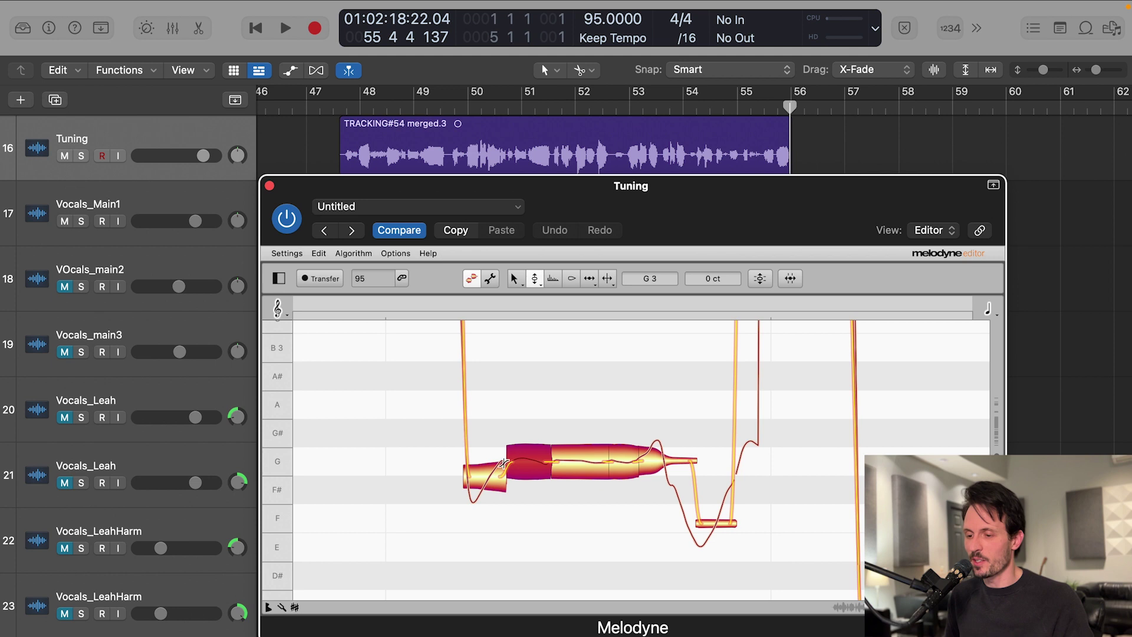
click(533, 416)
key(super+z)
Step: Lower the first two segments of the split G3 note together by a few cents and play from beat 2 of bar 55
drag(528, 388, 436, 512)
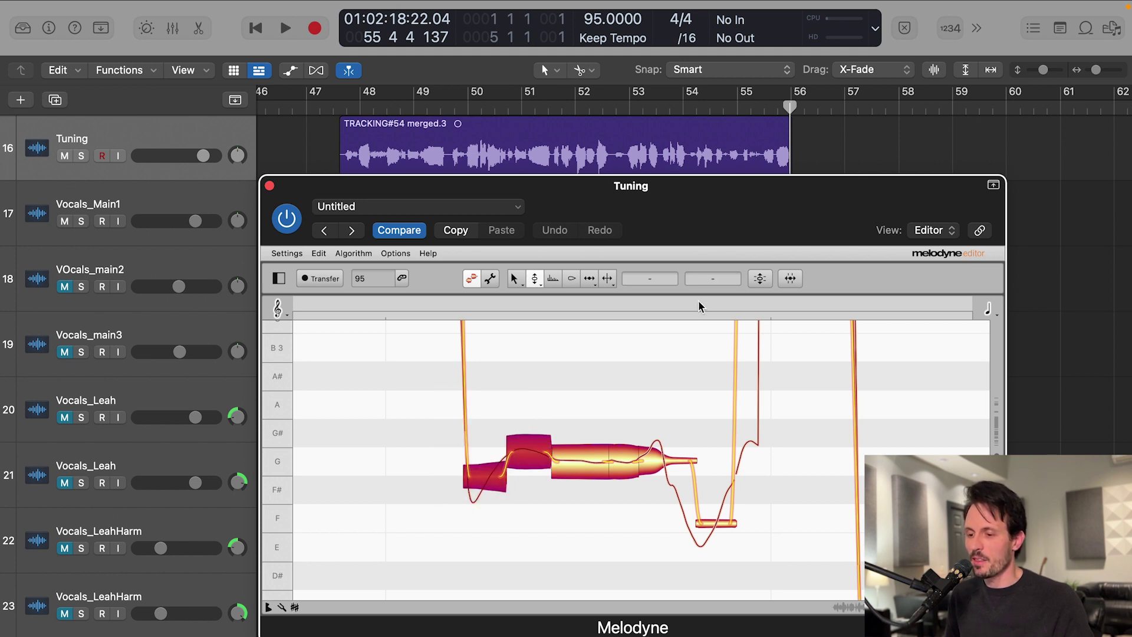
drag(713, 277, 712, 295)
key(space)
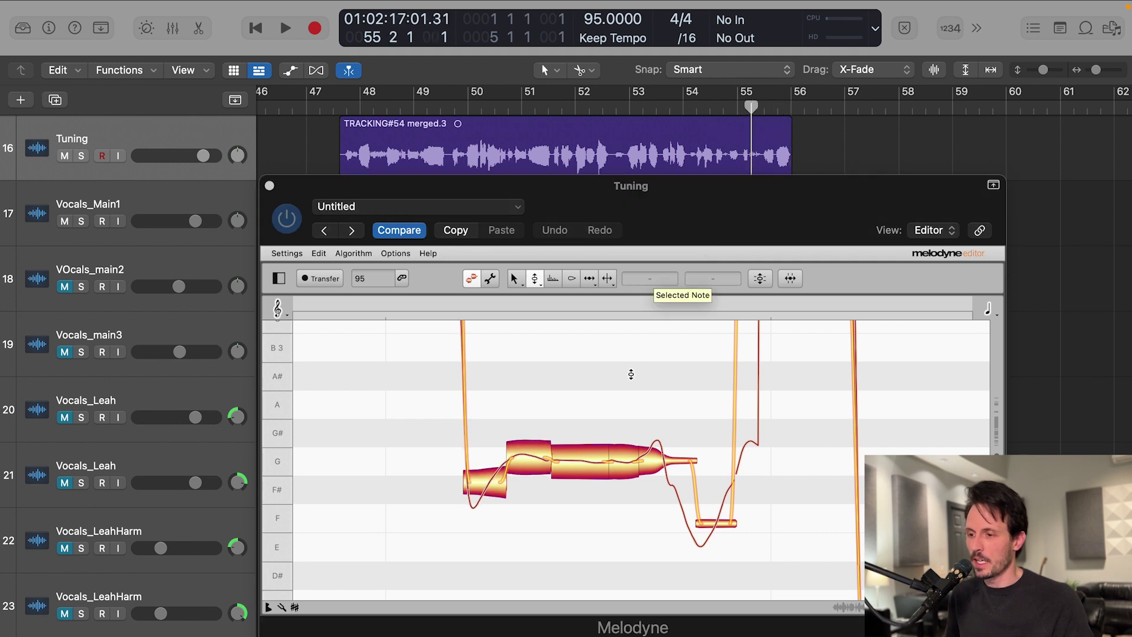
key(space)
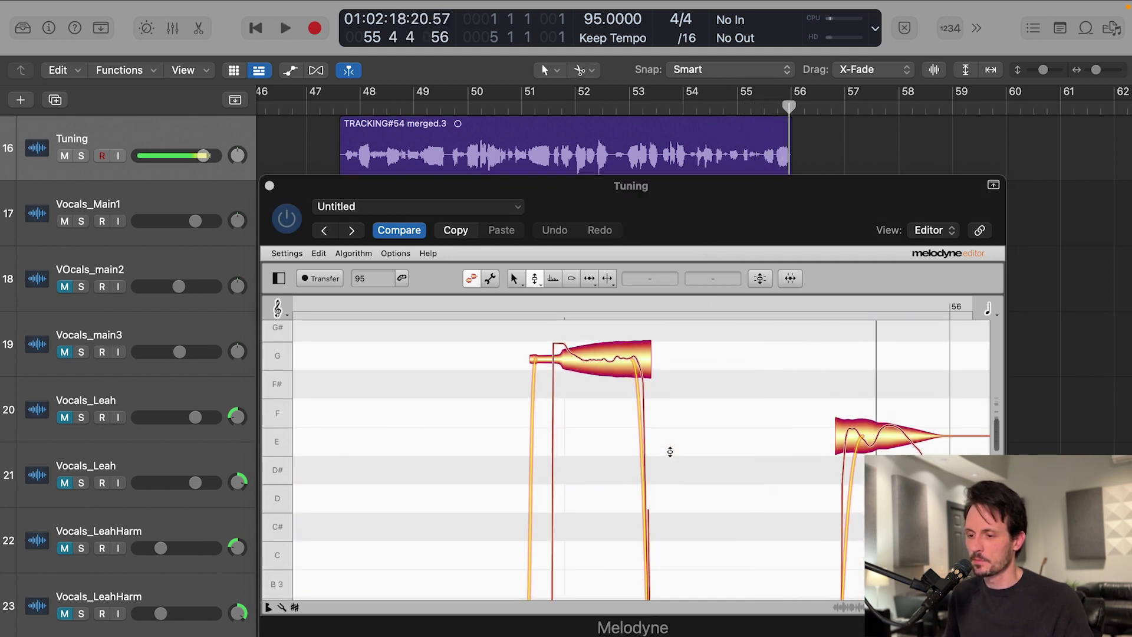
Step: Snap the note at beat 4 of bar 55 to G4 and play from beat 3 of bar 55 into bar 56
click(605, 459)
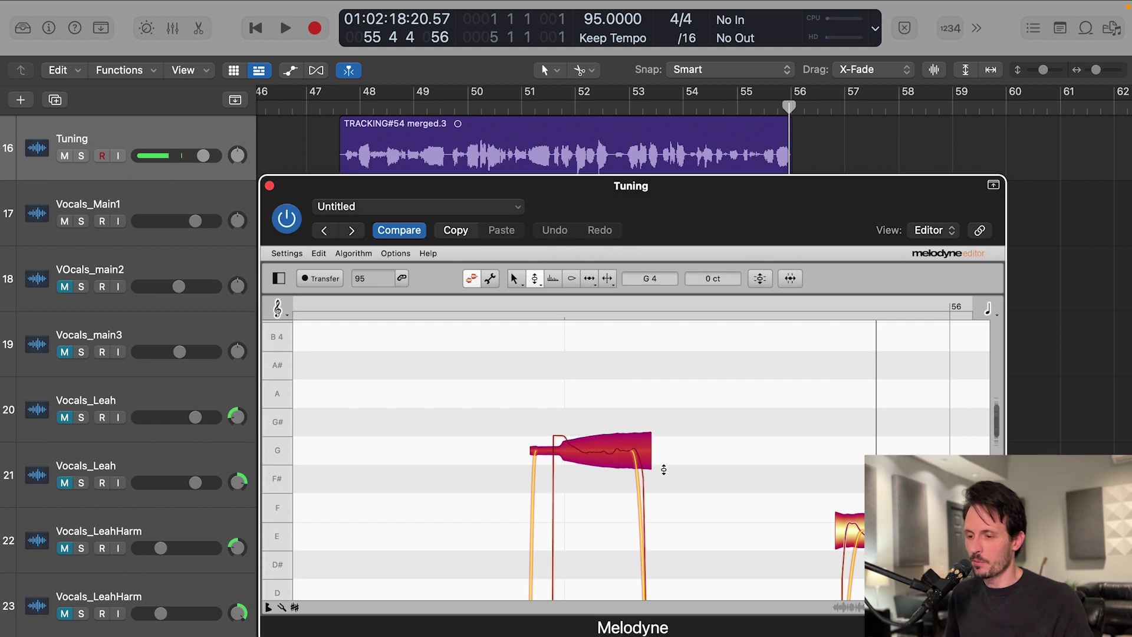
scroll(666, 469, down, 11)
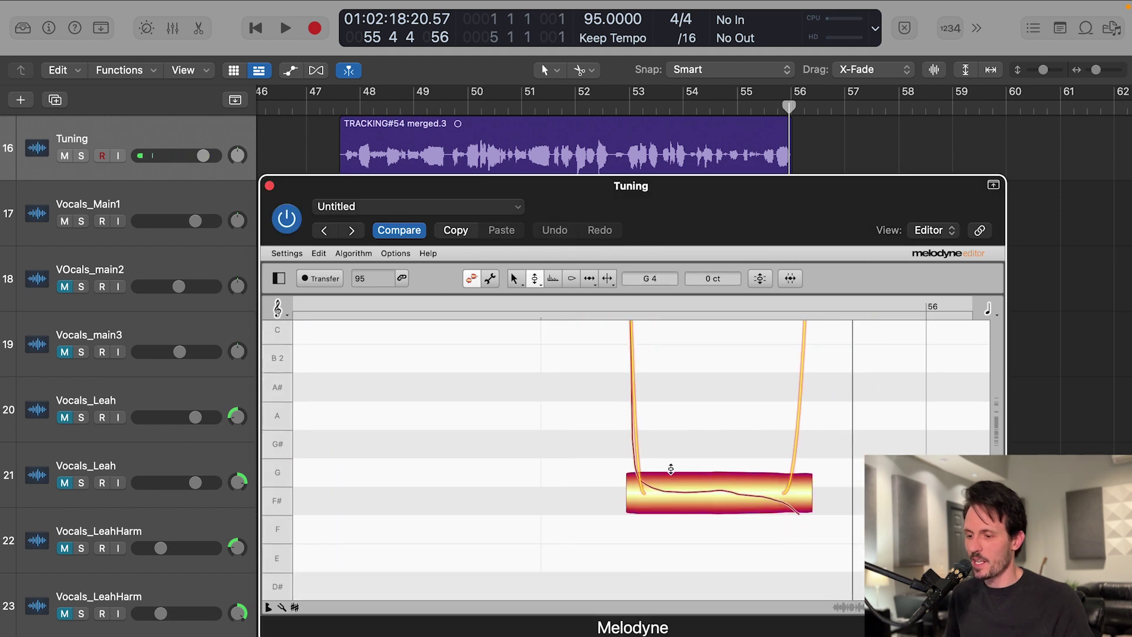
click(765, 105)
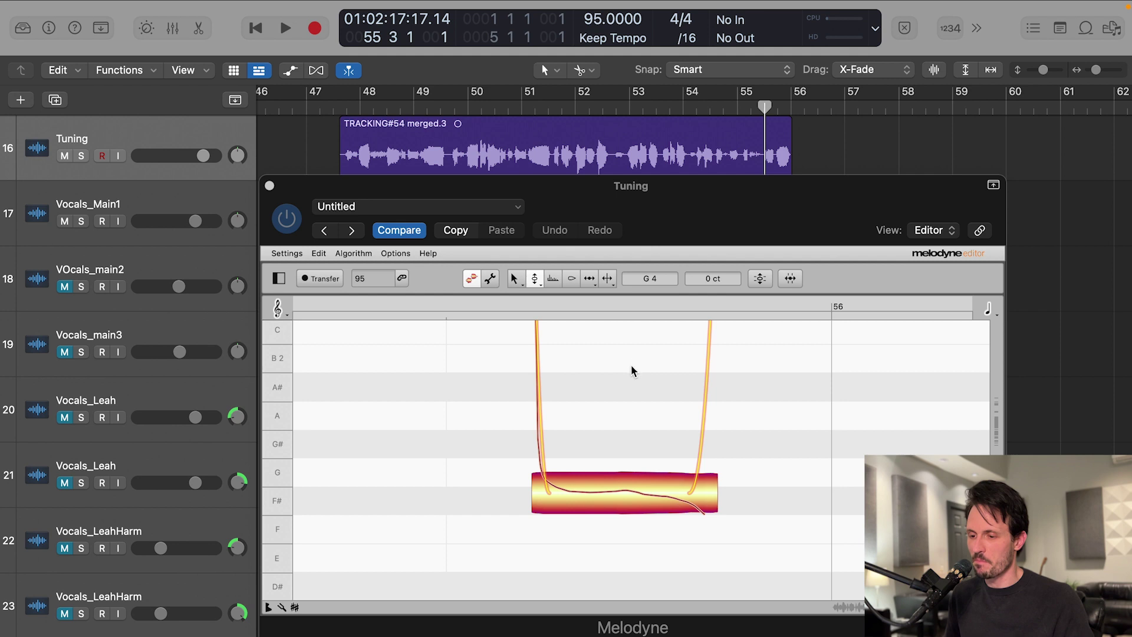
key(space)
key(space)
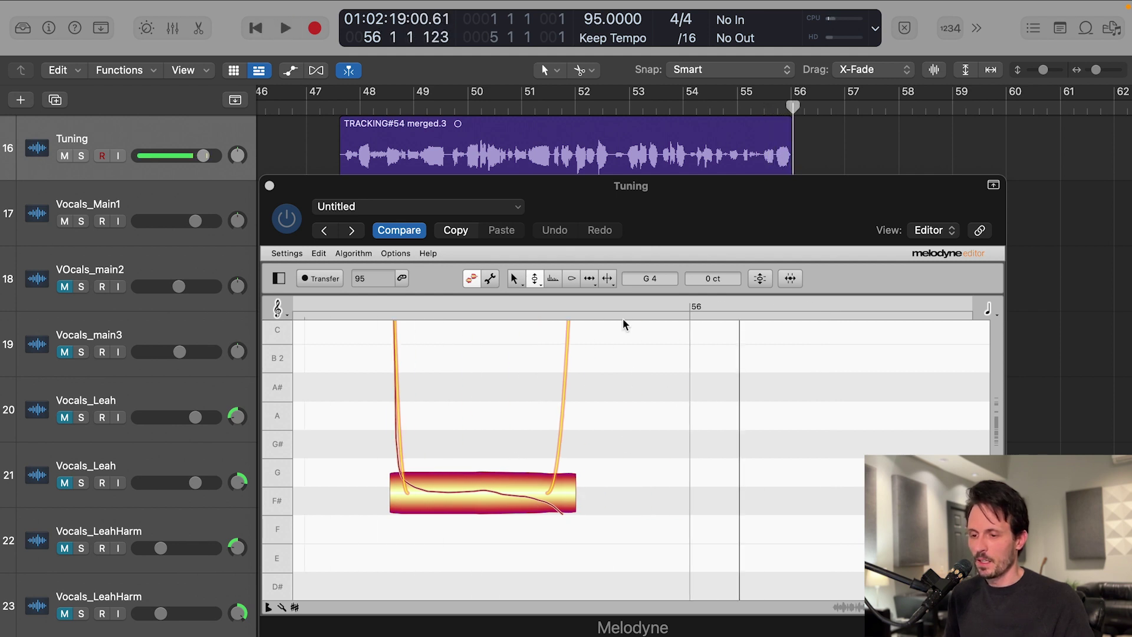
Step: Split the low F#2 note in beat 4 of bar 55 into four segments, including a short one at its start
click(609, 279)
scroll(512, 483, left, 1)
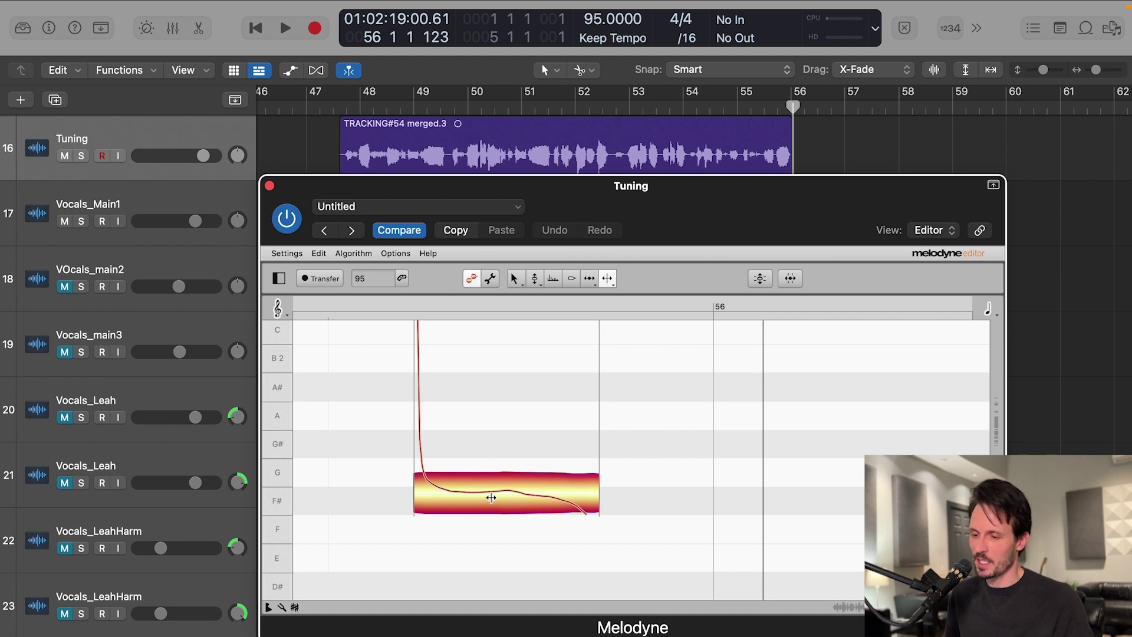
double_click(524, 498)
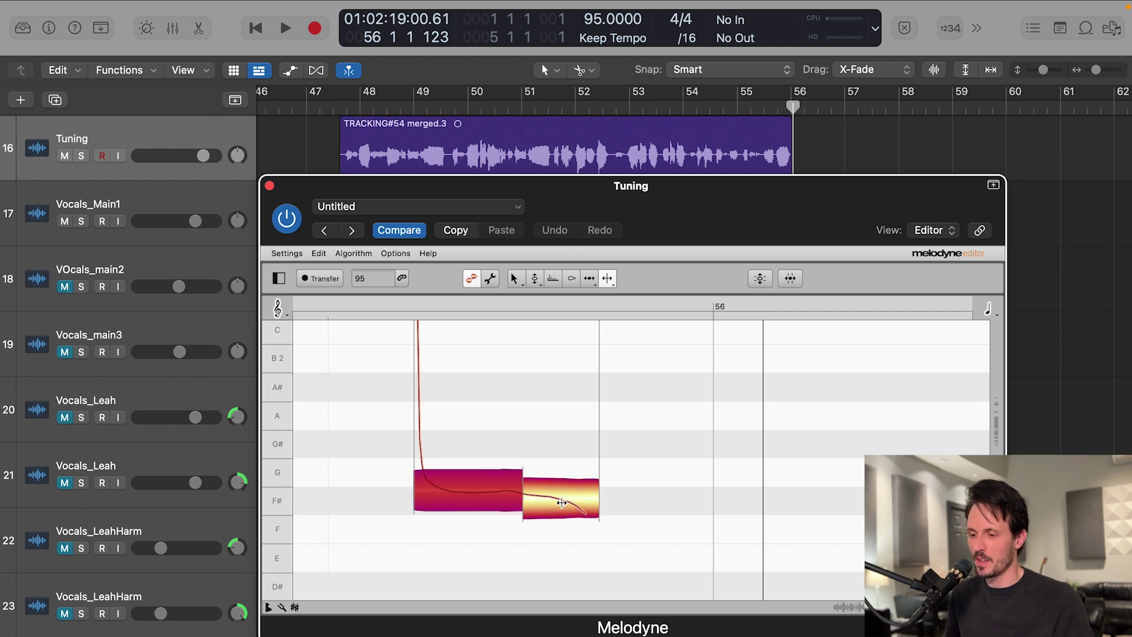
double_click(562, 502)
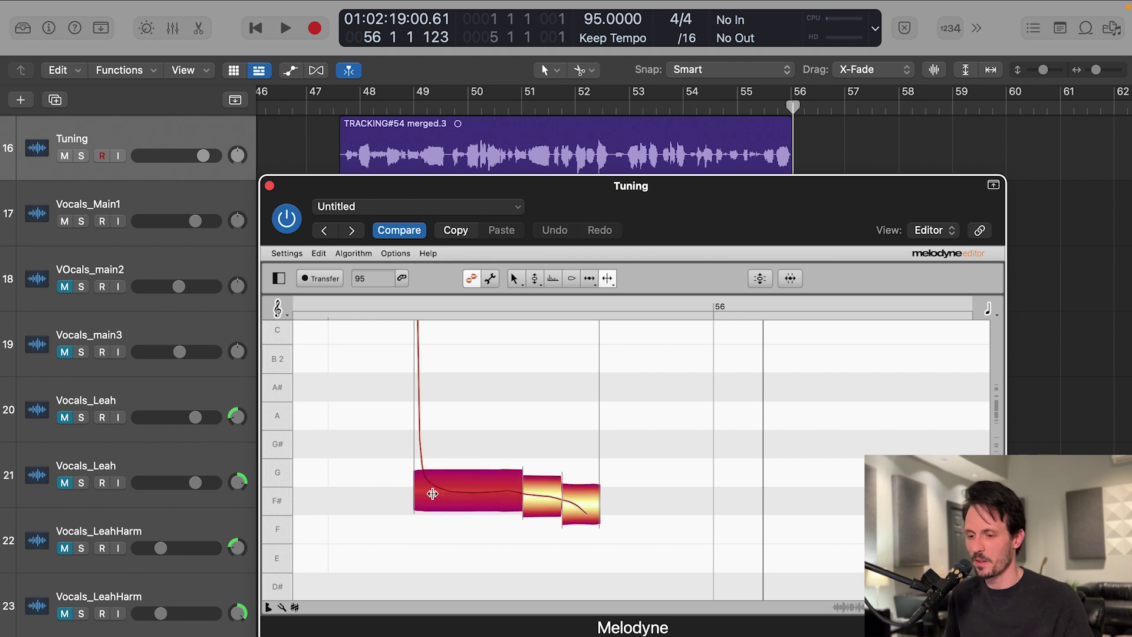
double_click(432, 493)
Step: Snap the second and third segments of the split low note together to F#2 with the Pitch Tool
click(535, 279)
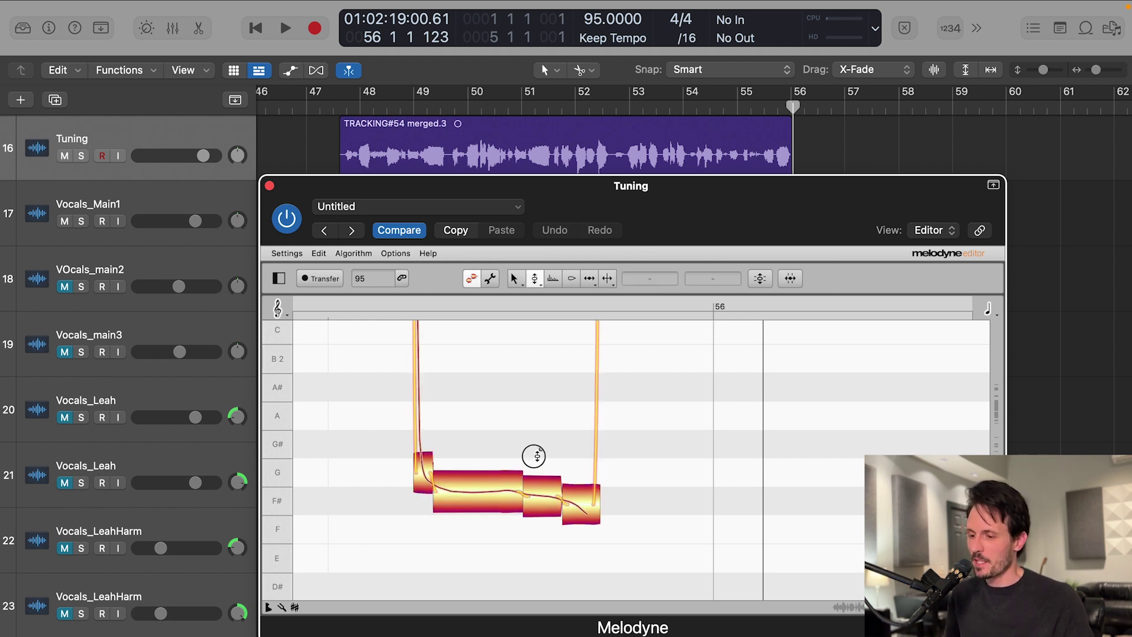
drag(540, 447, 495, 486)
double_click(495, 485)
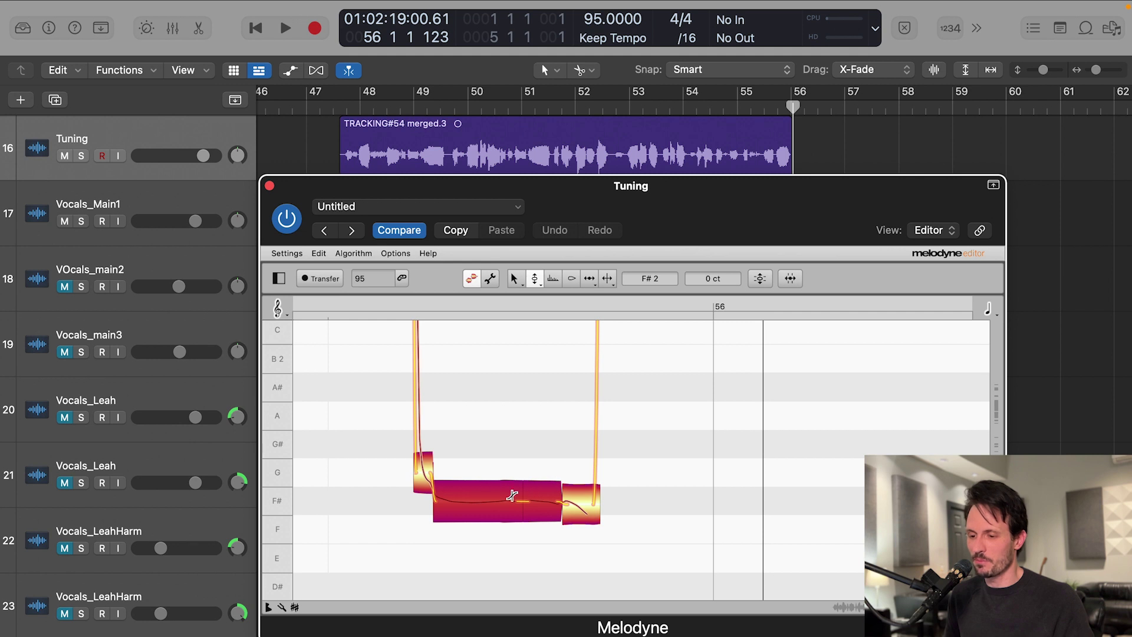
Step: Undo the pitch snap on the second and third segments of the split low note in beat 4 of bar 55
click(485, 464)
key(super+z)
drag(544, 425, 469, 506)
click(488, 452)
double_click(453, 502)
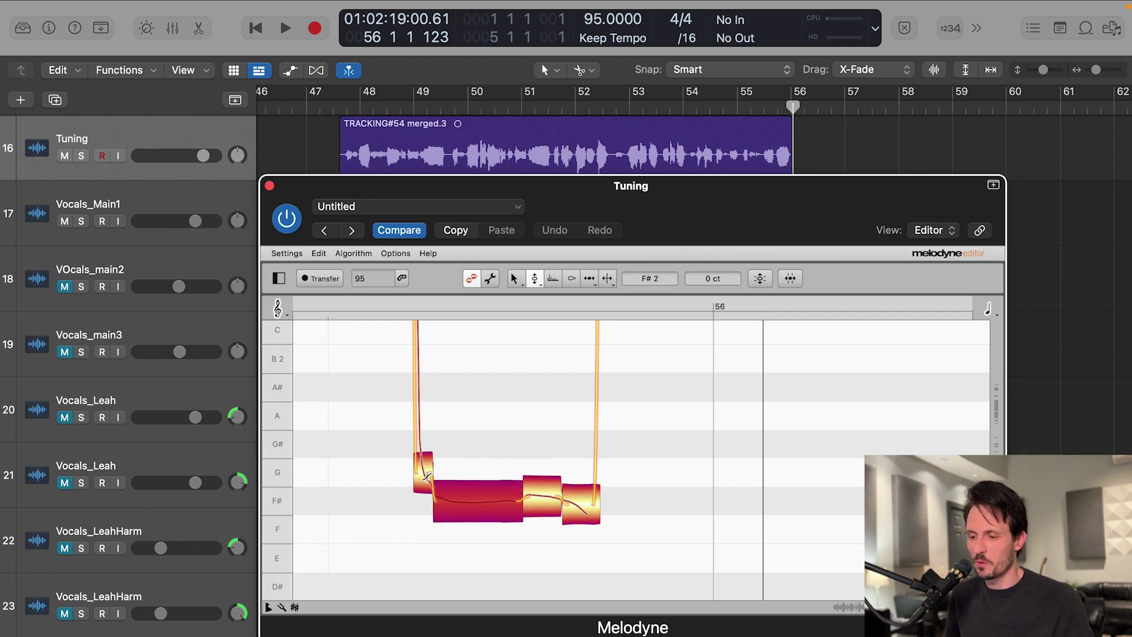
key(super+z)
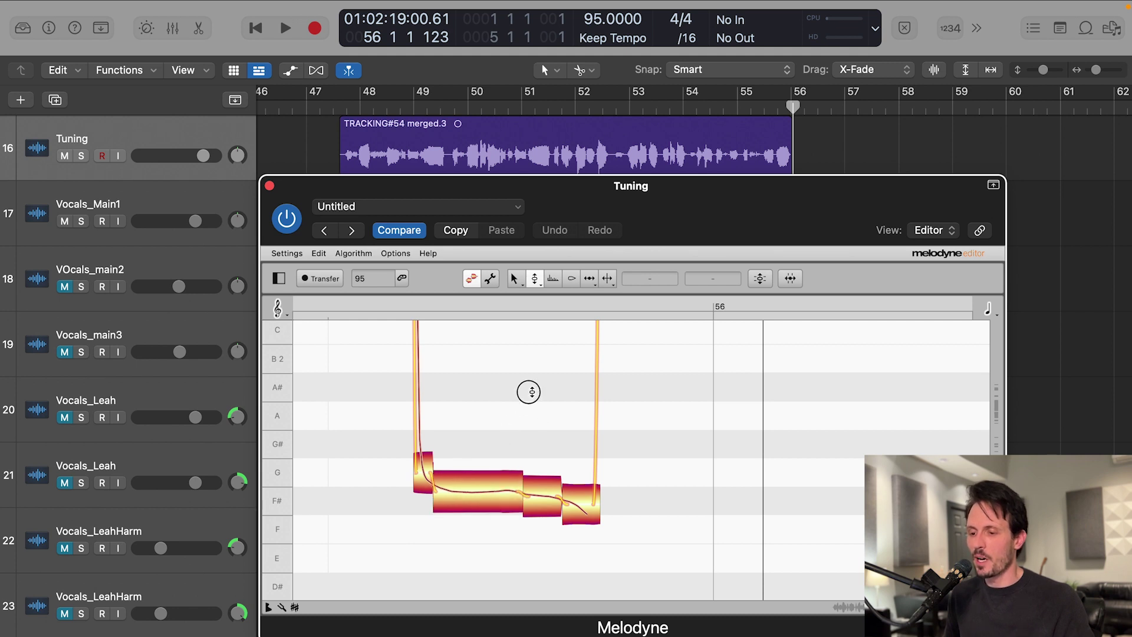
Step: Try lowering the low note's first three segments together by a few cents and snapping the second and third to F#2
drag(531, 387, 387, 525)
click(716, 280)
drag(715, 281, 715, 288)
click(586, 363)
click(487, 497)
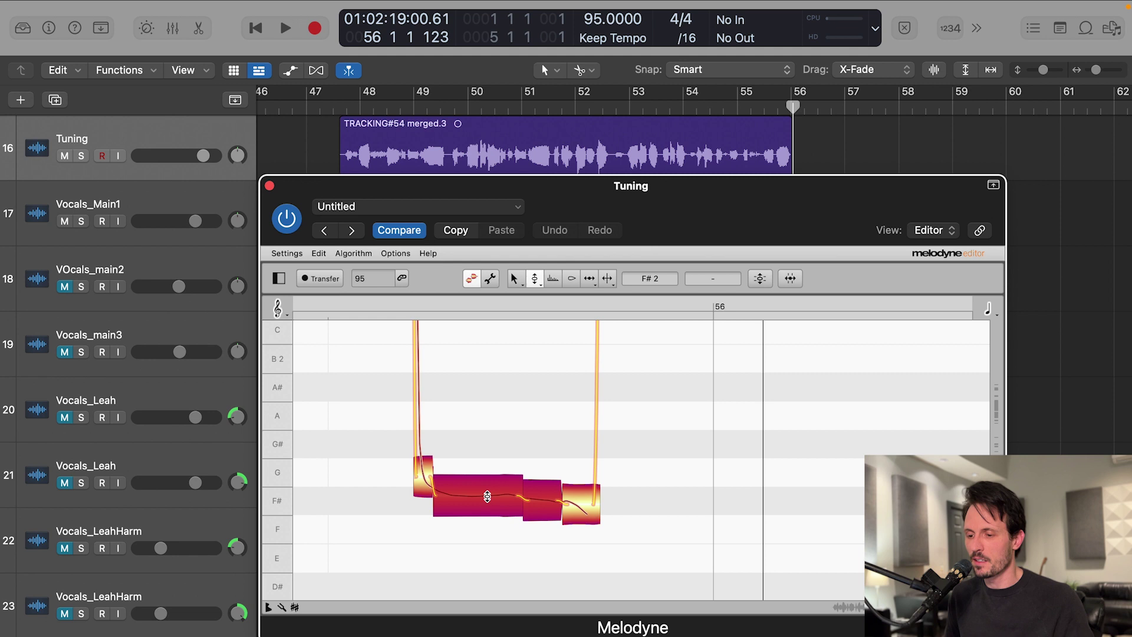
drag(489, 494, 488, 500)
click(477, 468)
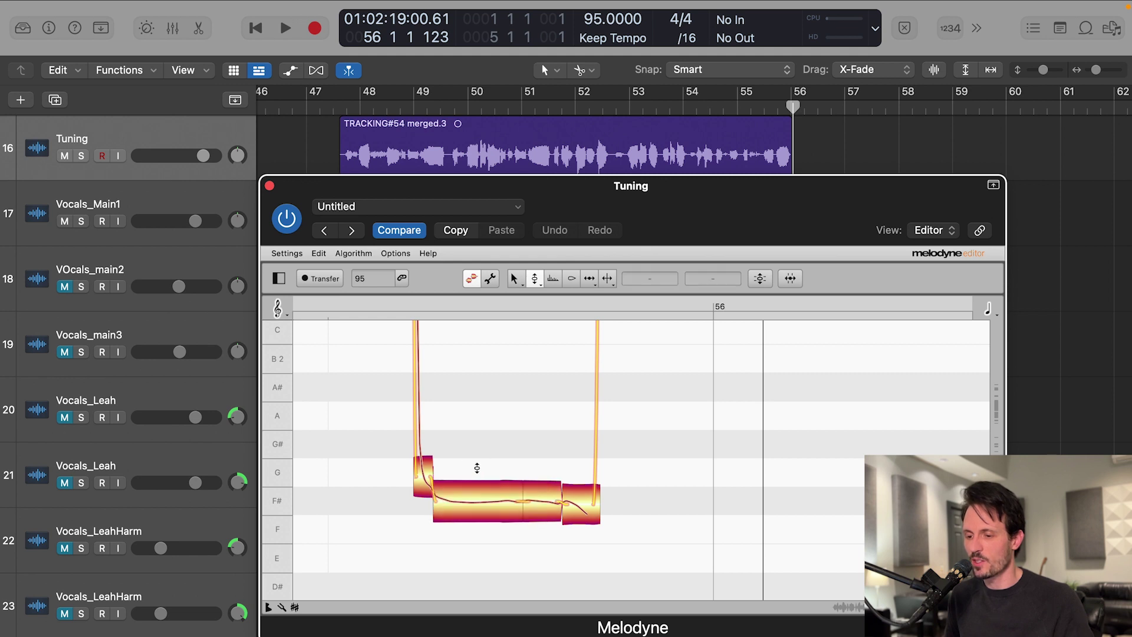
key(super+z)
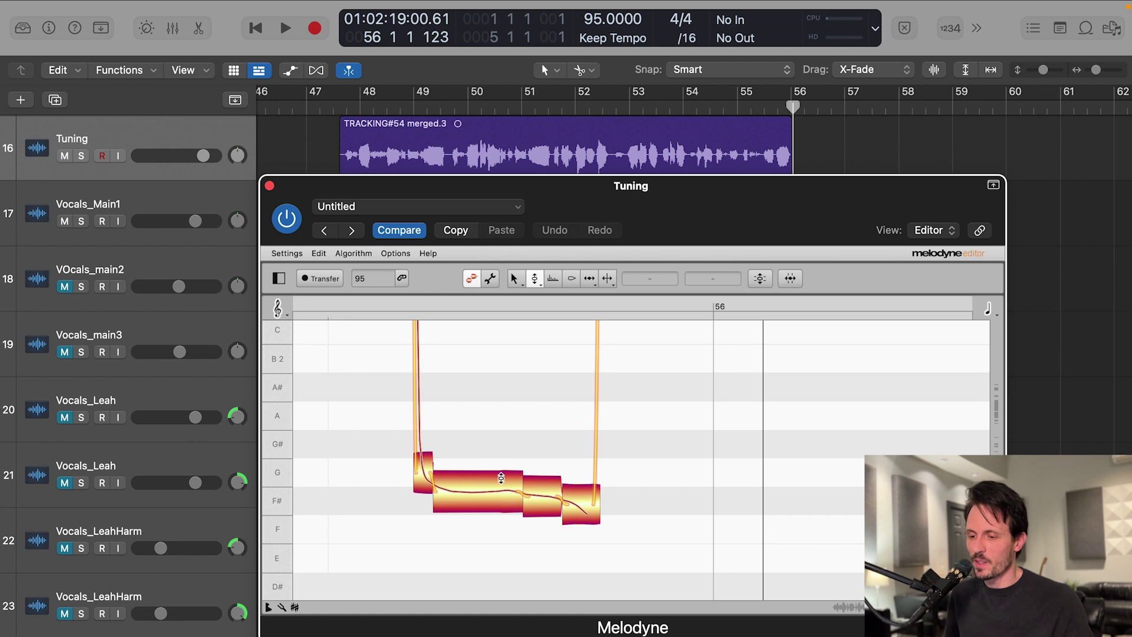
Step: Snap the low note's third segment to F#2 and lower its first two segments together by about 31 cents
click(543, 504)
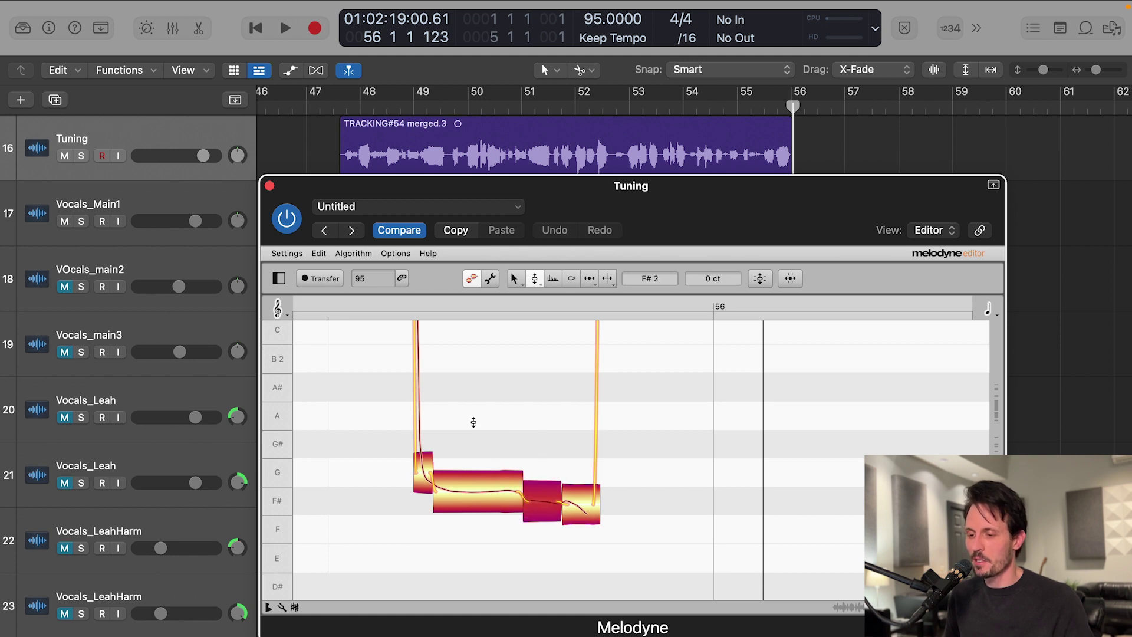
drag(473, 422, 378, 514)
drag(722, 280, 722, 305)
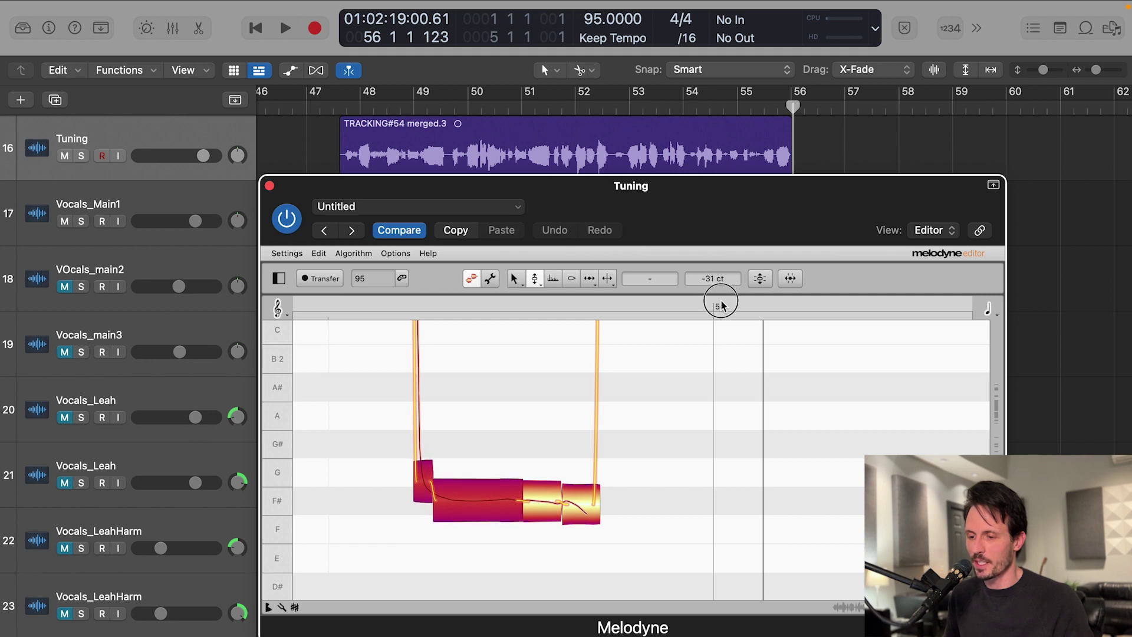
Step: Snap the low note's second segment to F#2 and play from beat 3 of bar 55 into bar 56
click(470, 454)
click(486, 502)
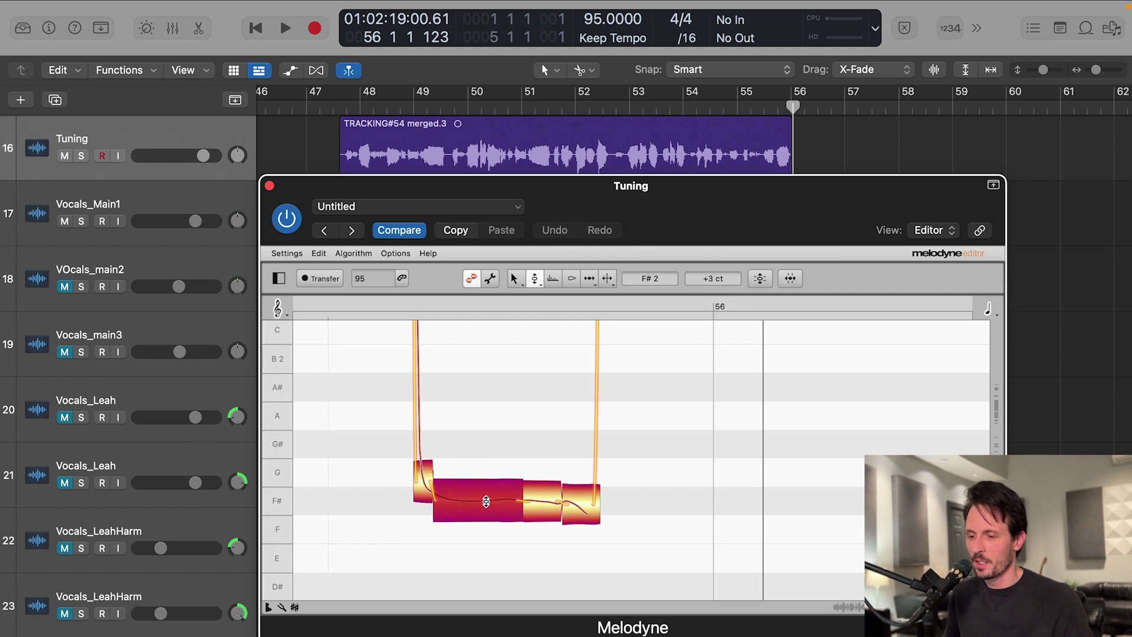
click(518, 434)
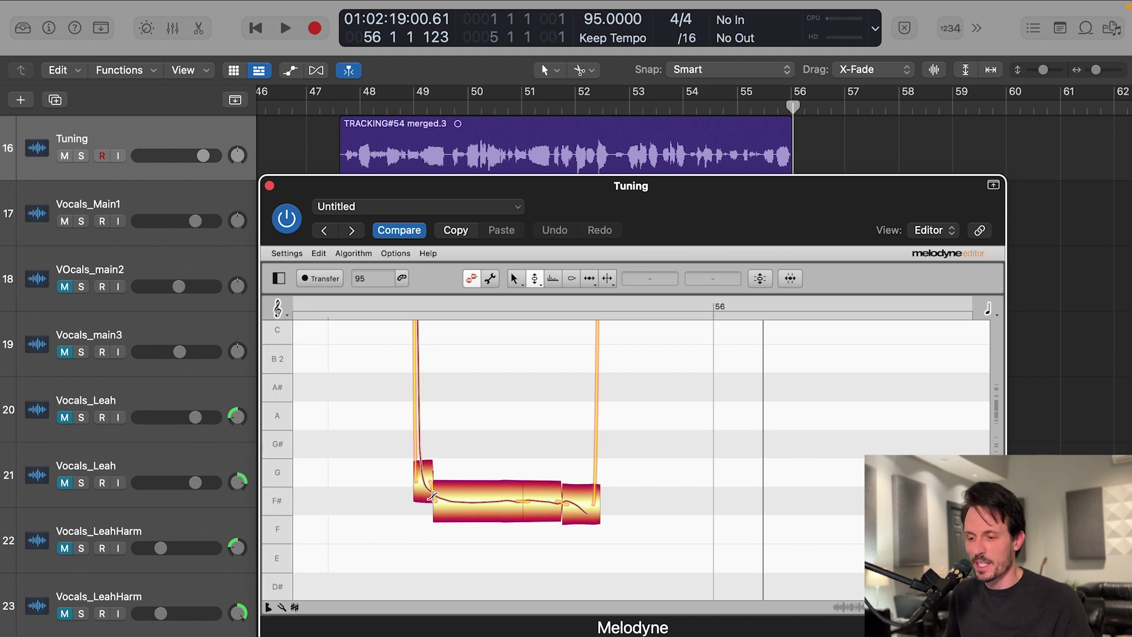
scroll(429, 491, up, 10)
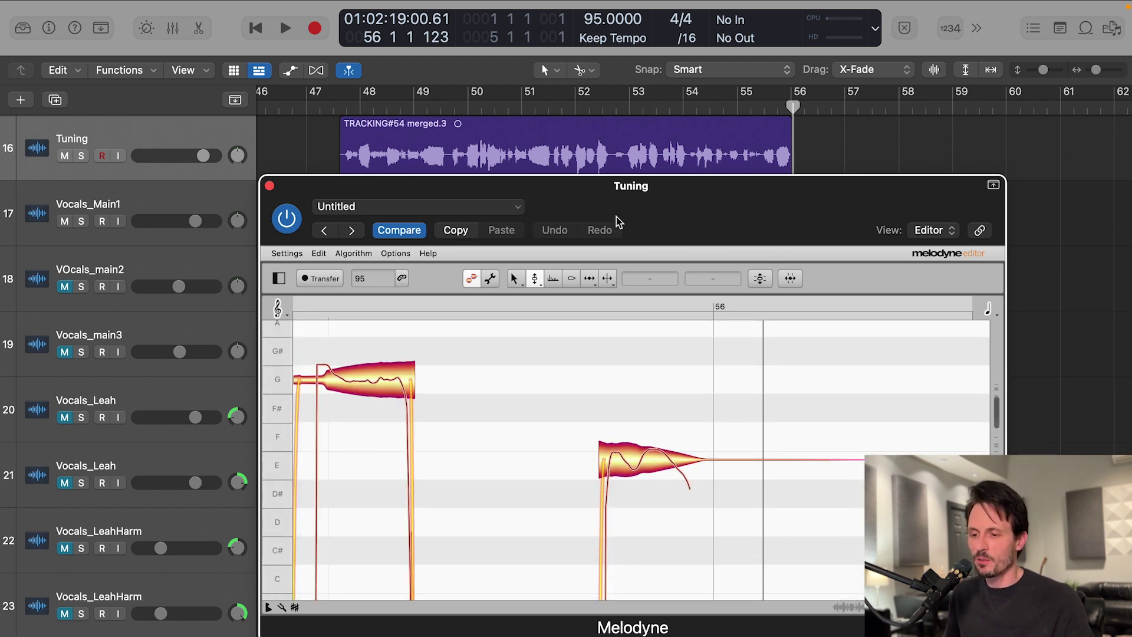
click(764, 122)
key(space)
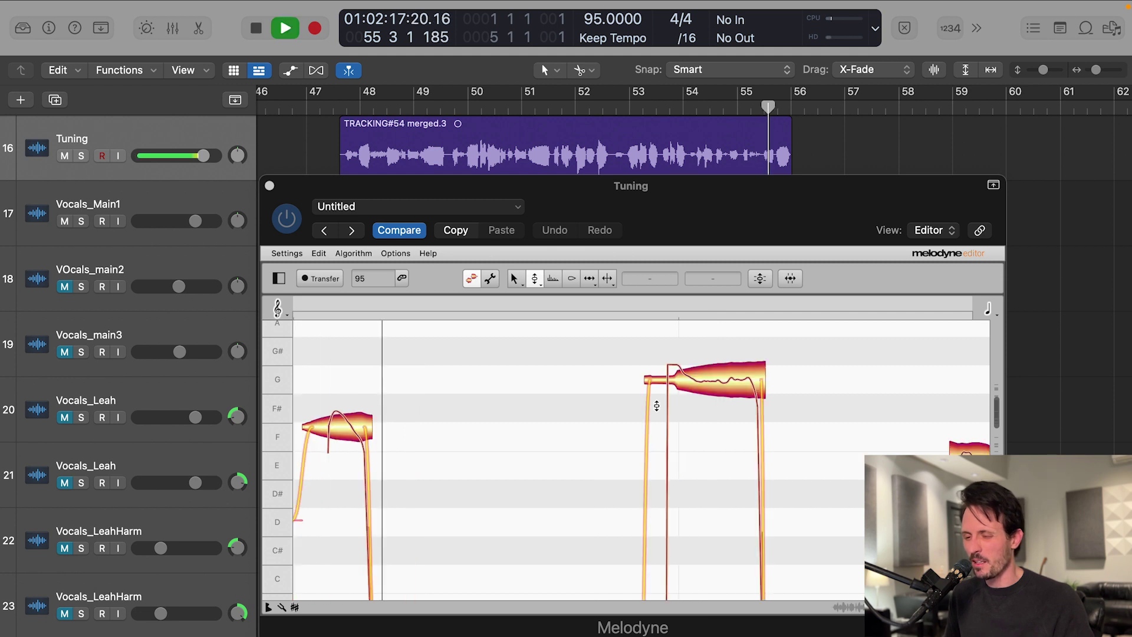
key(space)
Step: Snap the last note before bar 56 to E4 and split it in two near its middle
scroll(761, 454, right, 3)
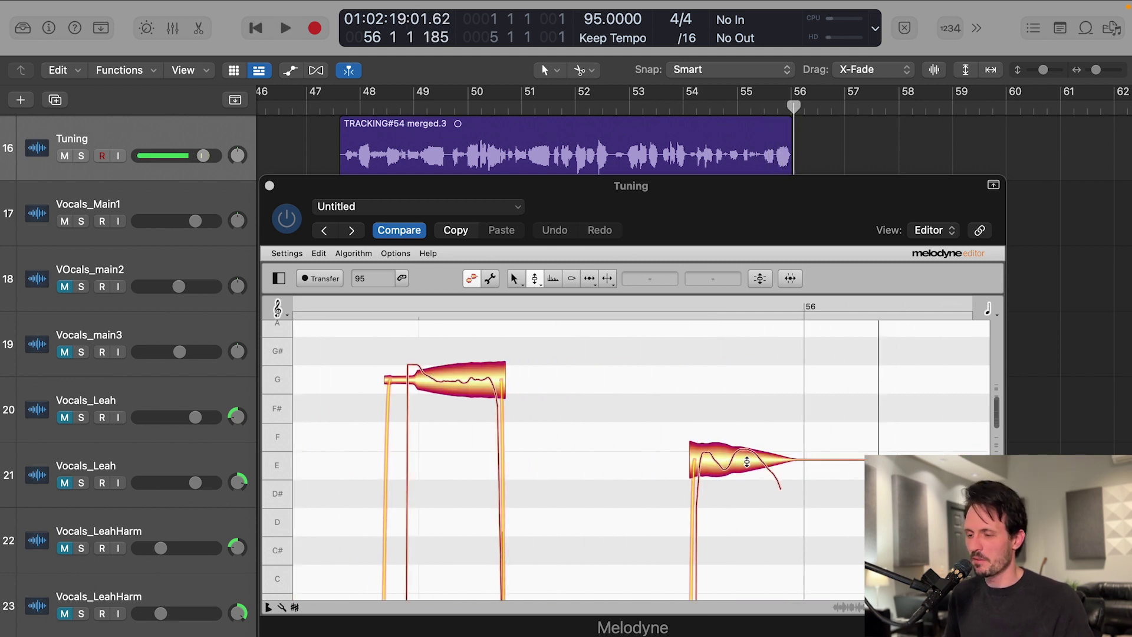
scroll(744, 465, down, 2)
double_click(748, 417)
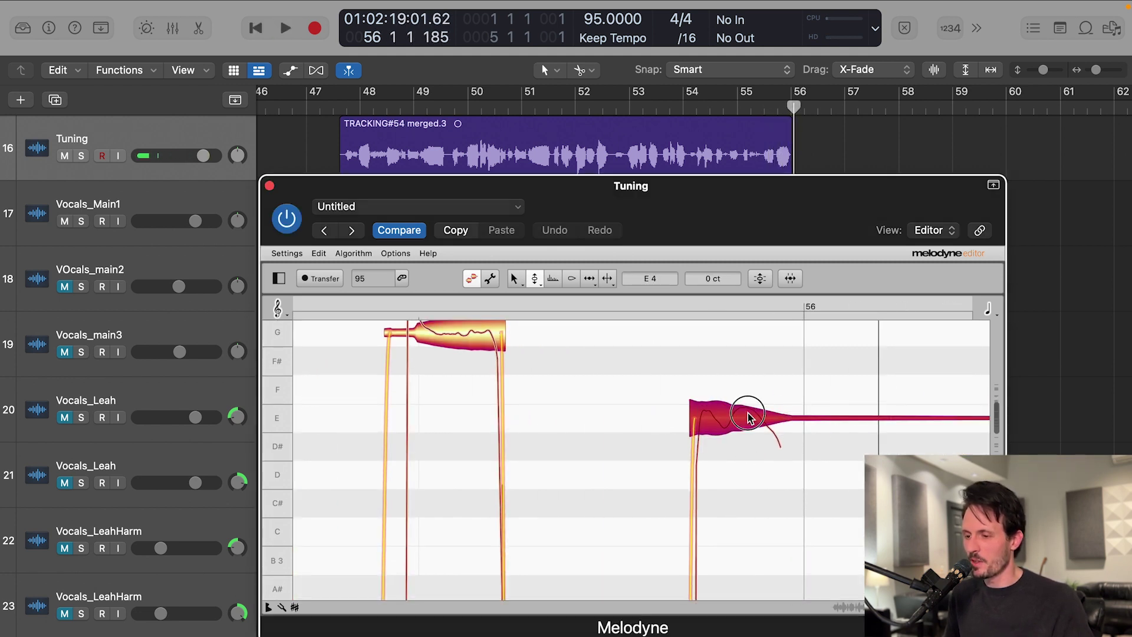
click(609, 278)
click(733, 419)
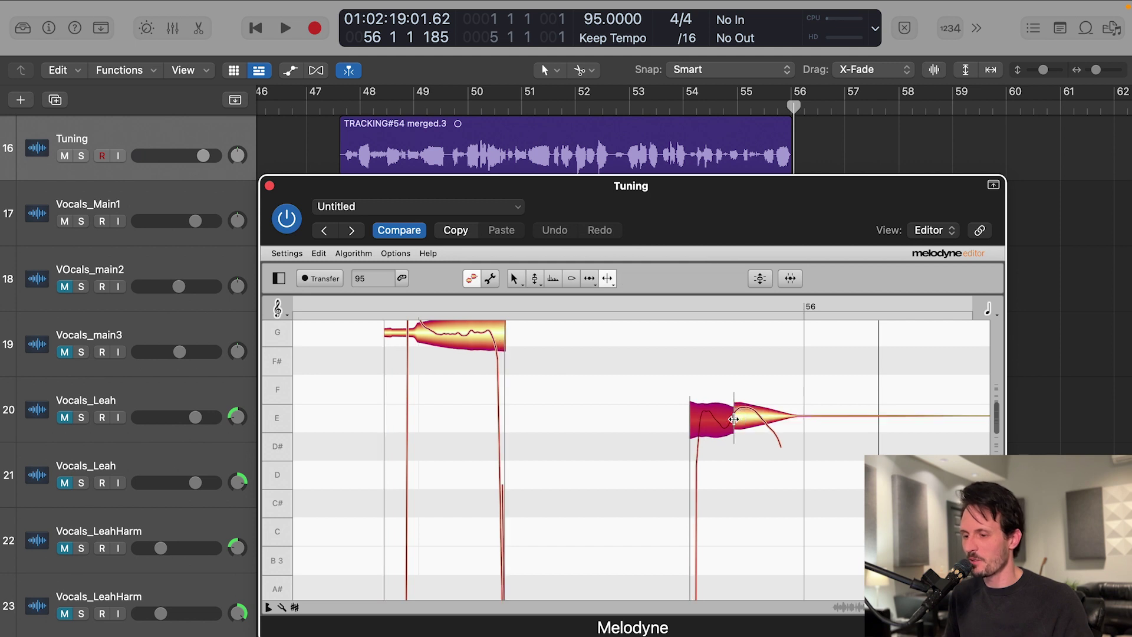
Step: Set the second part of the split E4 note to -9 cents and play from bar 55 into bar 56
click(535, 279)
click(762, 409)
drag(723, 281, 723, 291)
click(767, 101)
key(space)
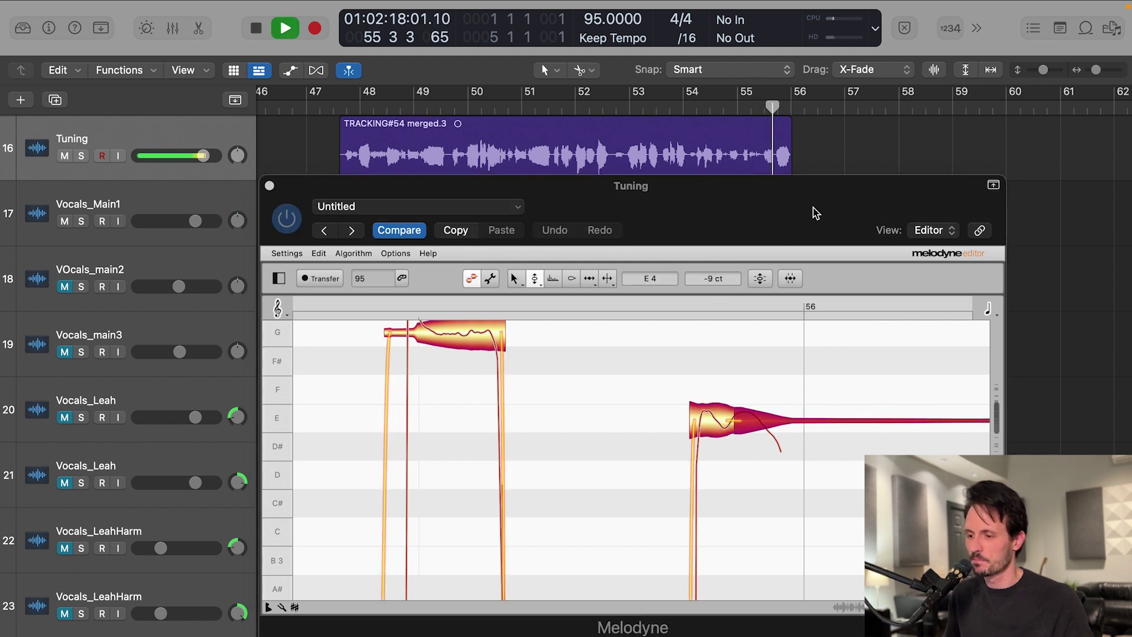
key(space)
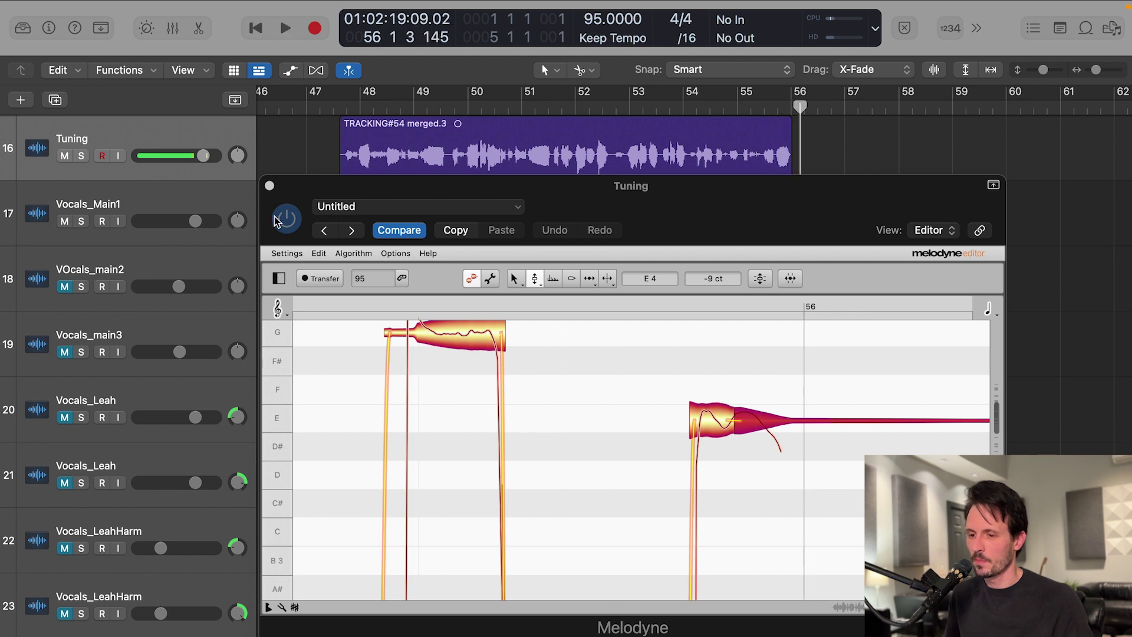
Step: Close Melodyne and select the empty Vocals_Main1 track below the Tuning track
click(269, 185)
click(512, 223)
click(421, 150)
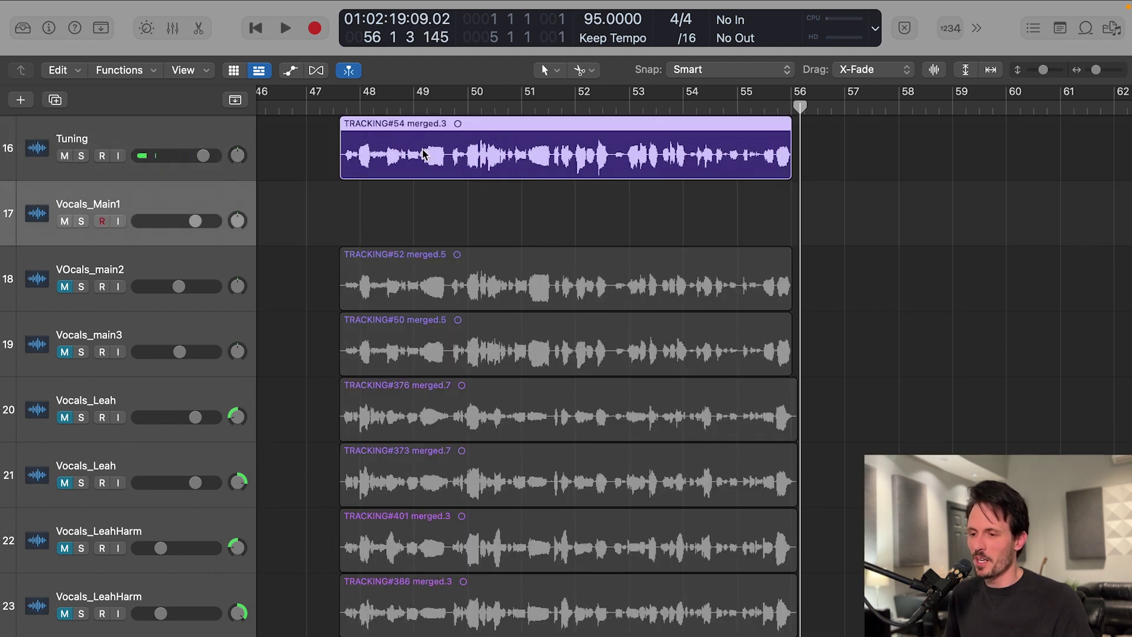
click(459, 202)
scroll(459, 200, left, 2)
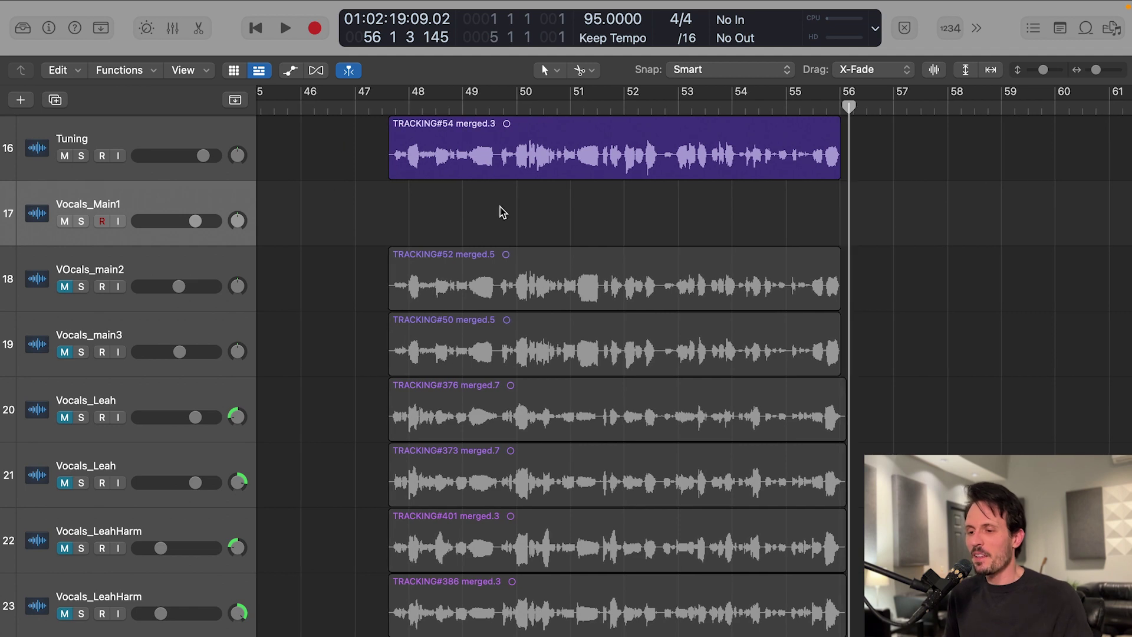
Step: Reopen the Tuning track's Melodyne from the mixer, move the playhead to the start of the vocal region and close Melodyne
key(x)
click(283, 301)
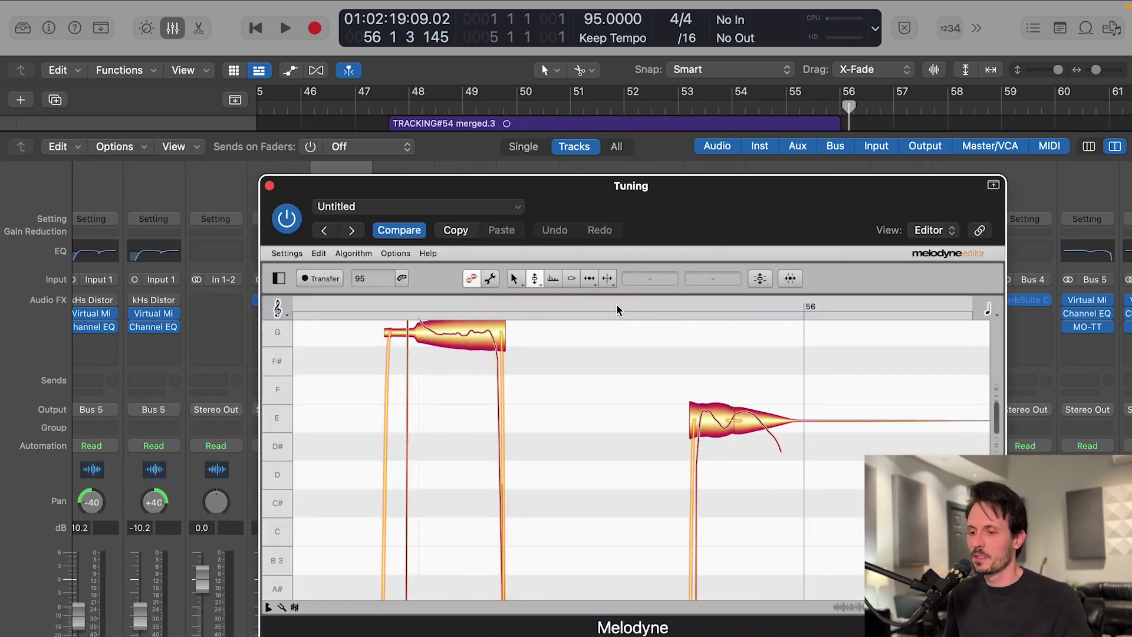
key(x)
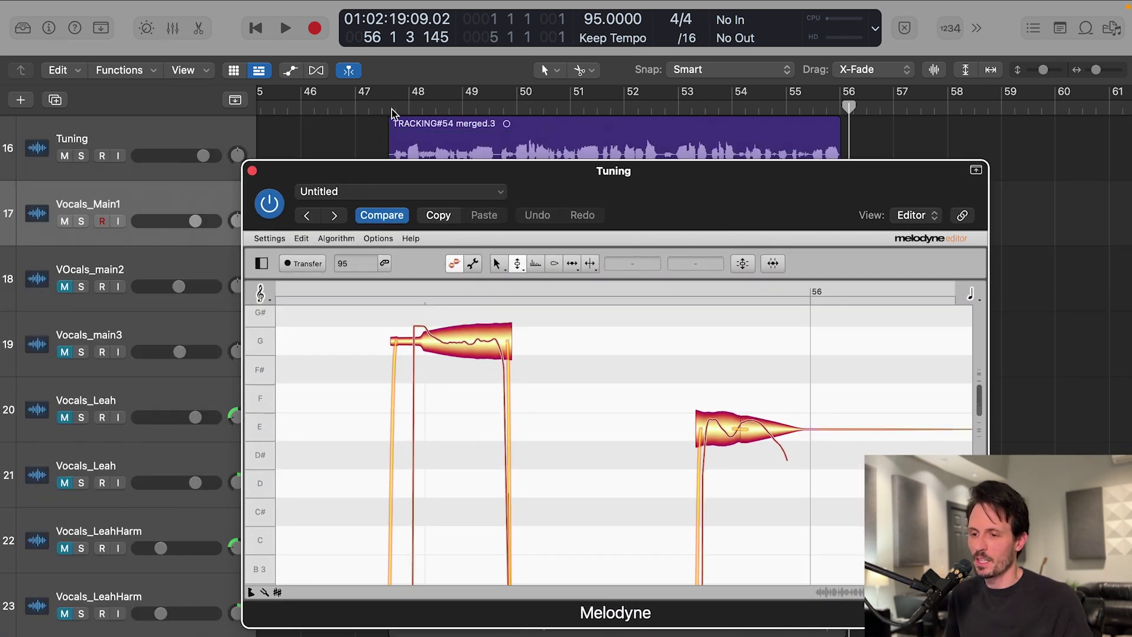
click(387, 109)
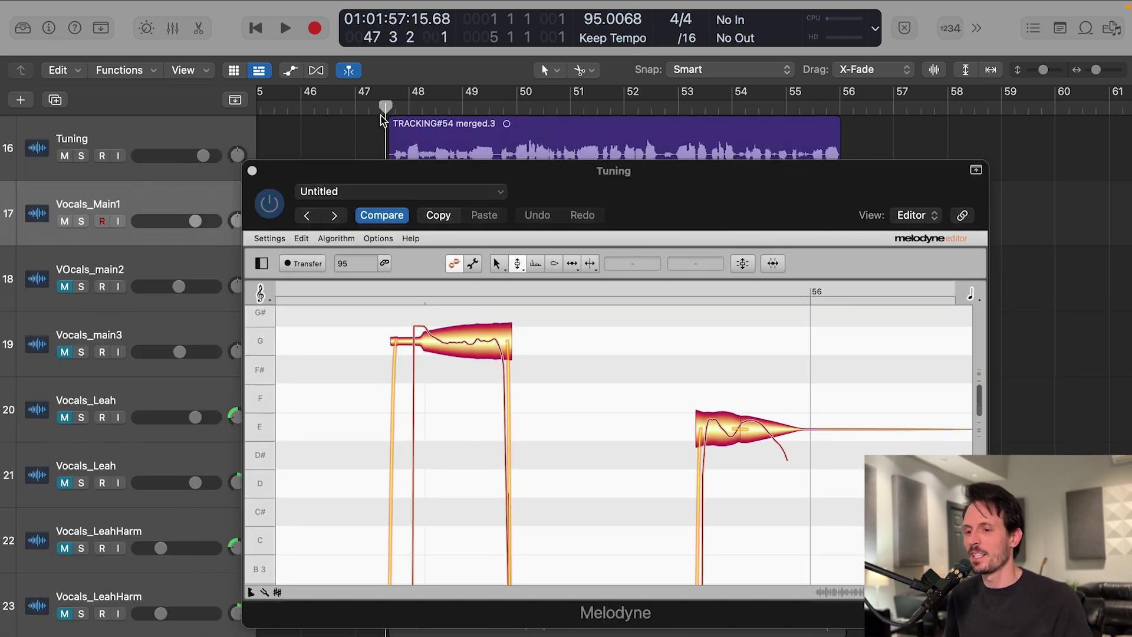
click(253, 171)
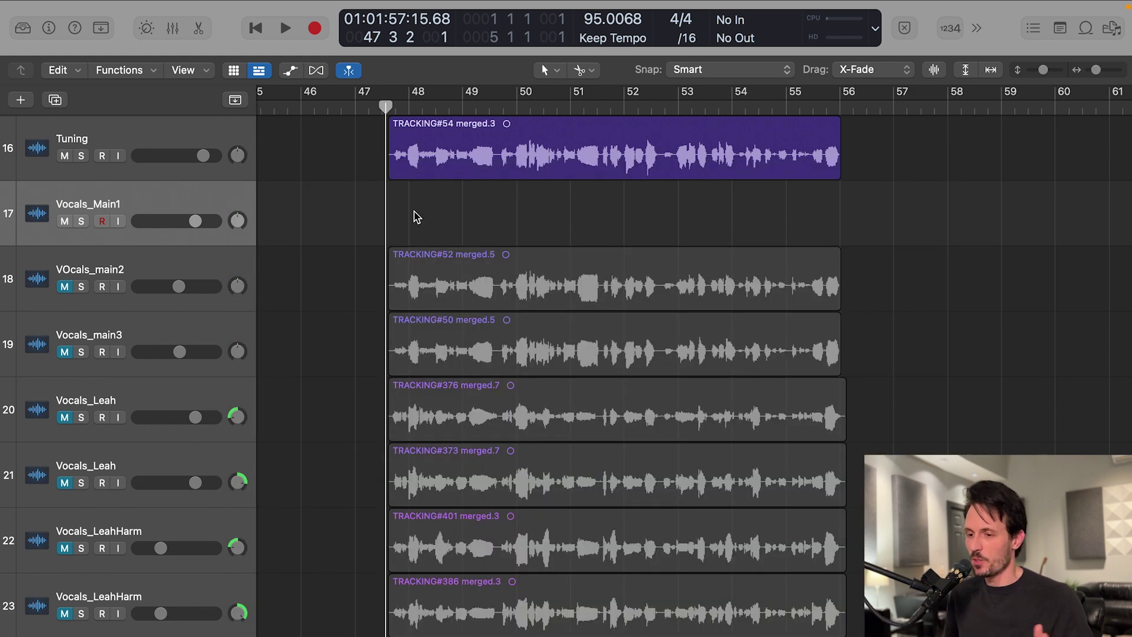
Step: Try bouncing the Tuning track's region in place onto the selected Vocals_Main1 track under the name "hi", with the source muted
scroll(497, 229, up, 1)
scroll(497, 229, up, 1)
click(529, 209)
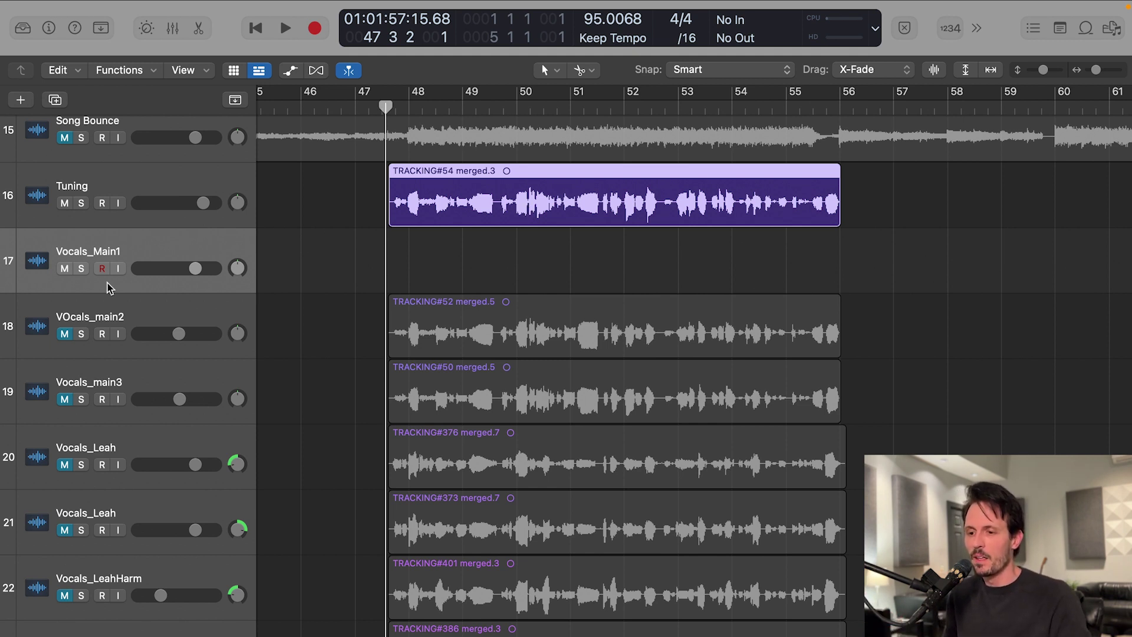
click(194, 245)
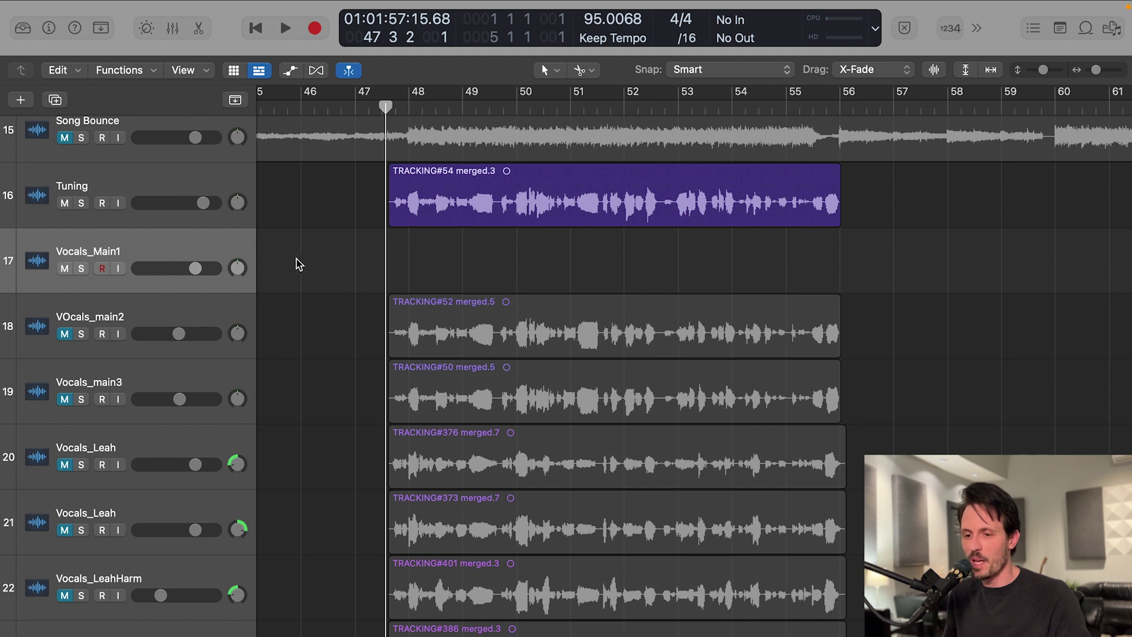
right_click(507, 207)
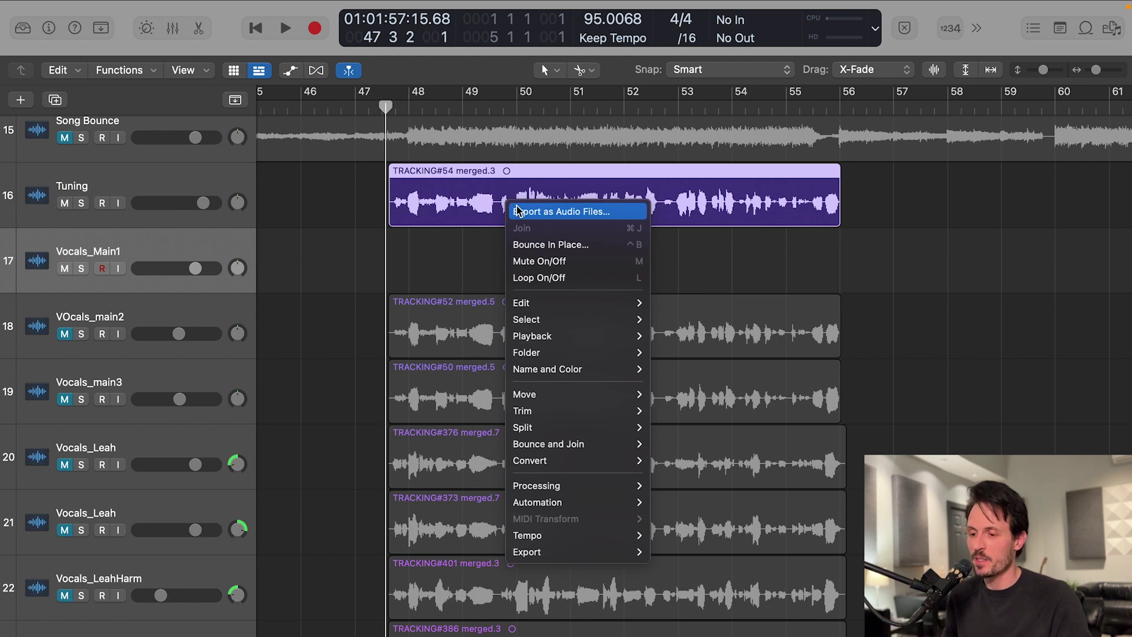
mouse_move(607, 447)
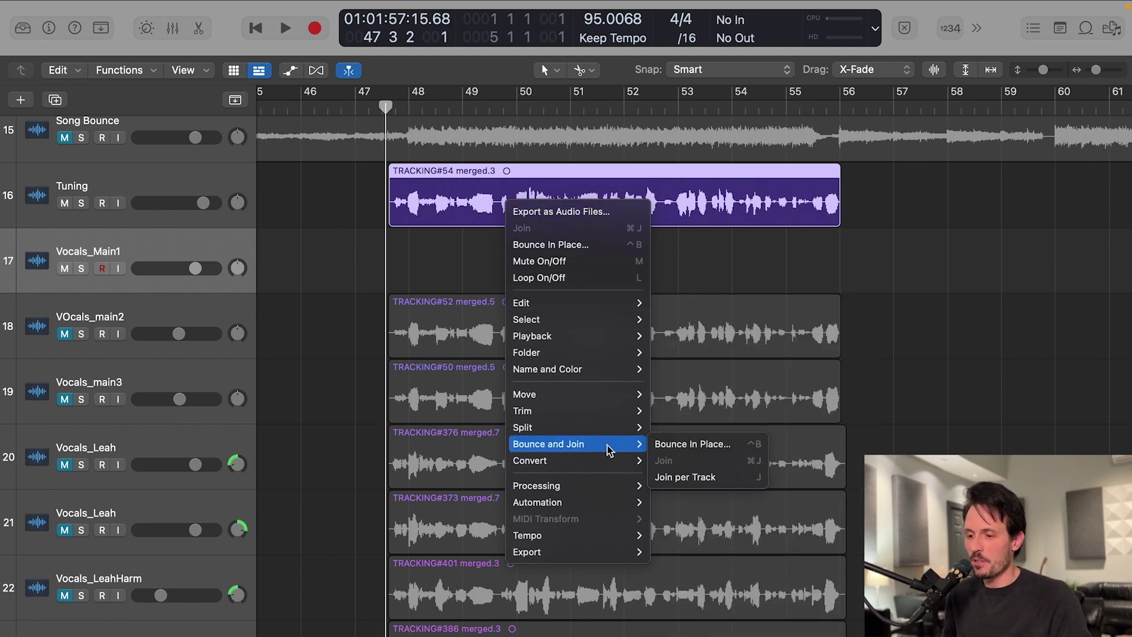
click(719, 446)
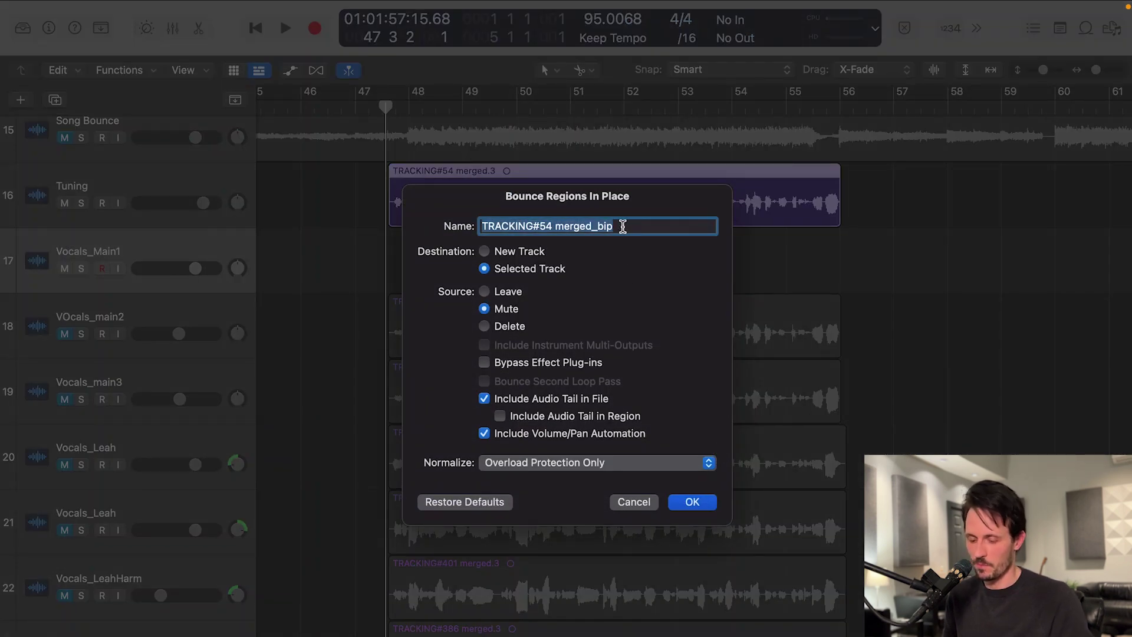
text(hi)
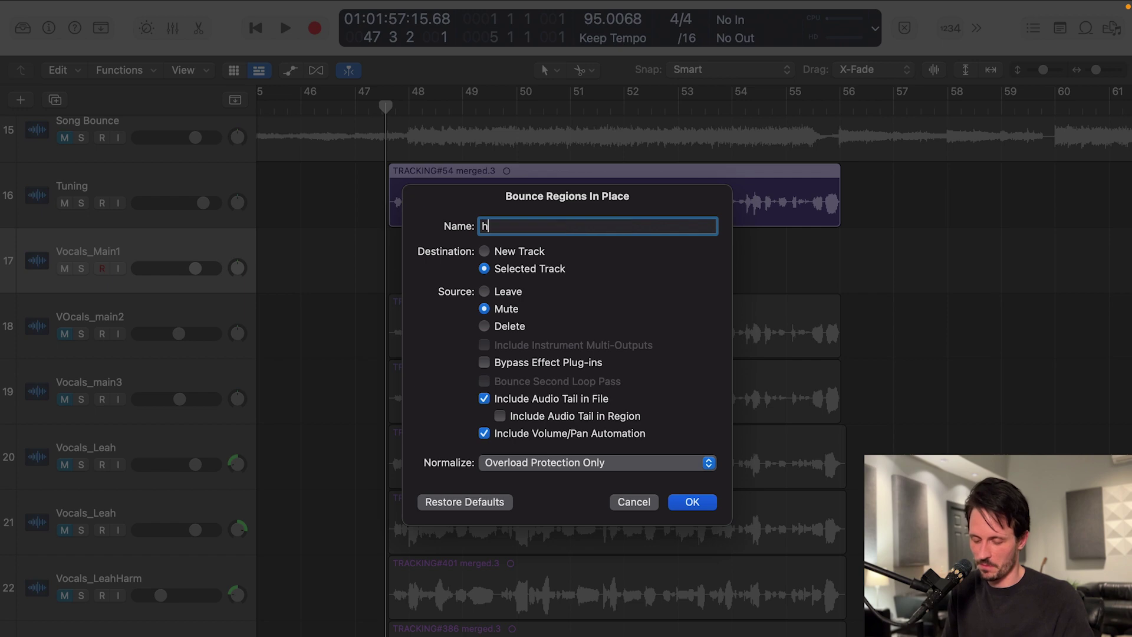
click(688, 502)
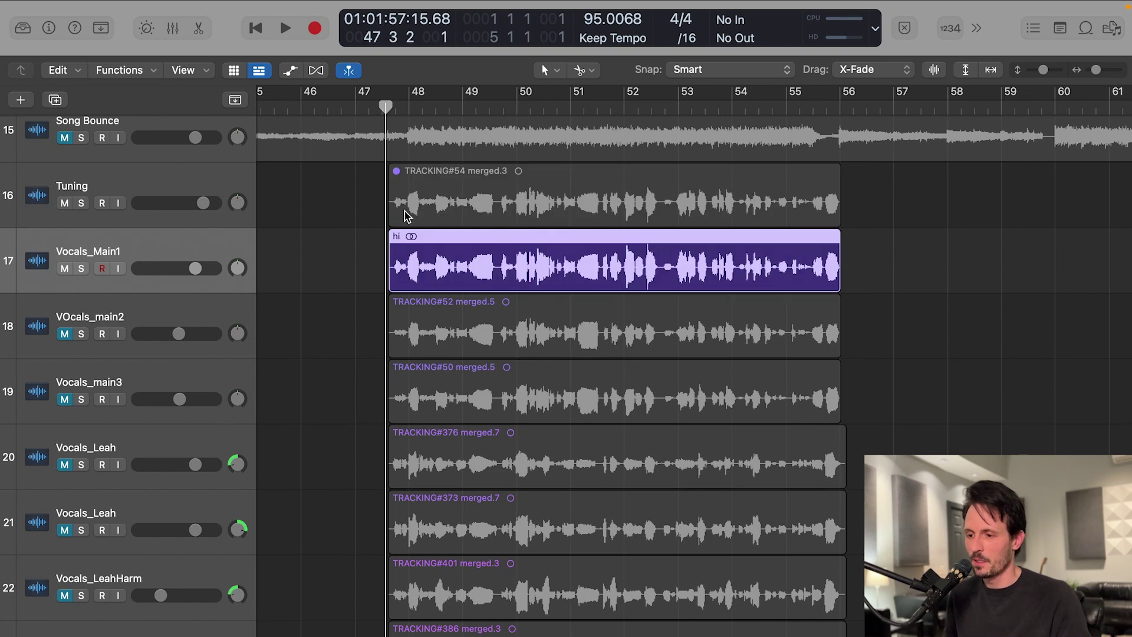
key(super+z)
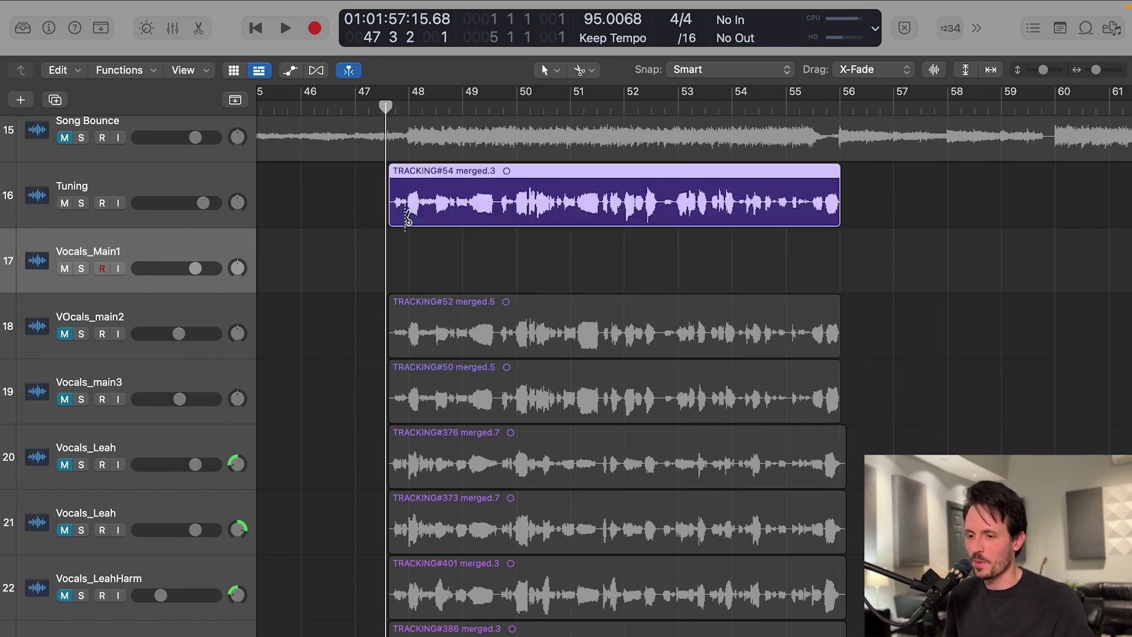
Step: Reset the Tuning track's volume to 0.0 dB and bounce its region in place onto the Vocals_Main1 track, muting the source
click(209, 189)
alt+click(206, 203)
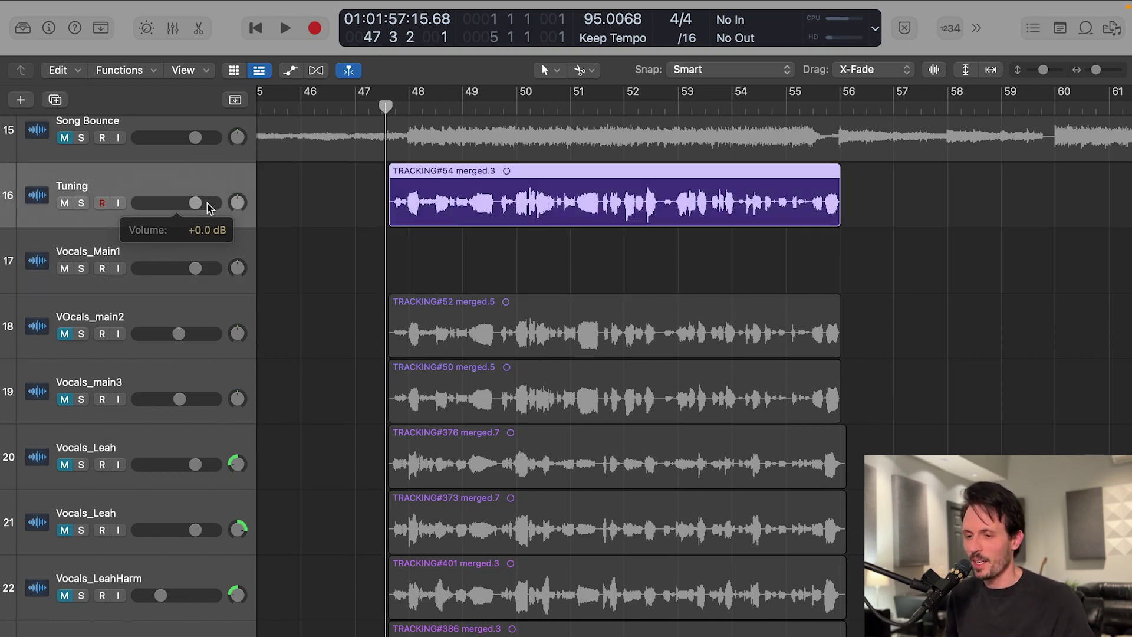
click(224, 248)
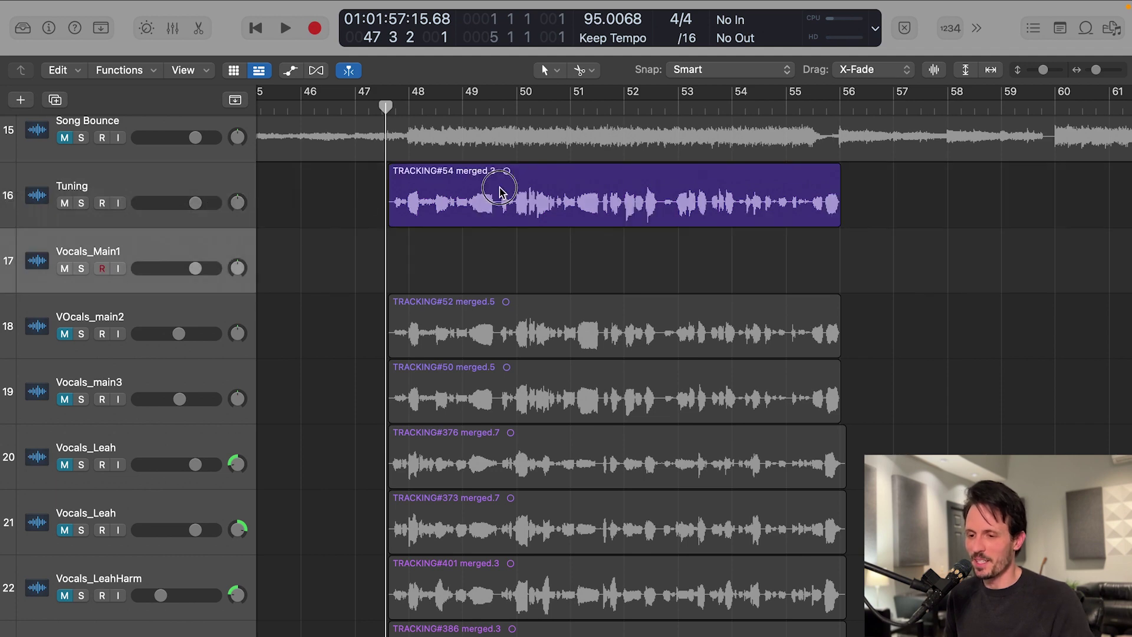
right_click(503, 197)
click(566, 207)
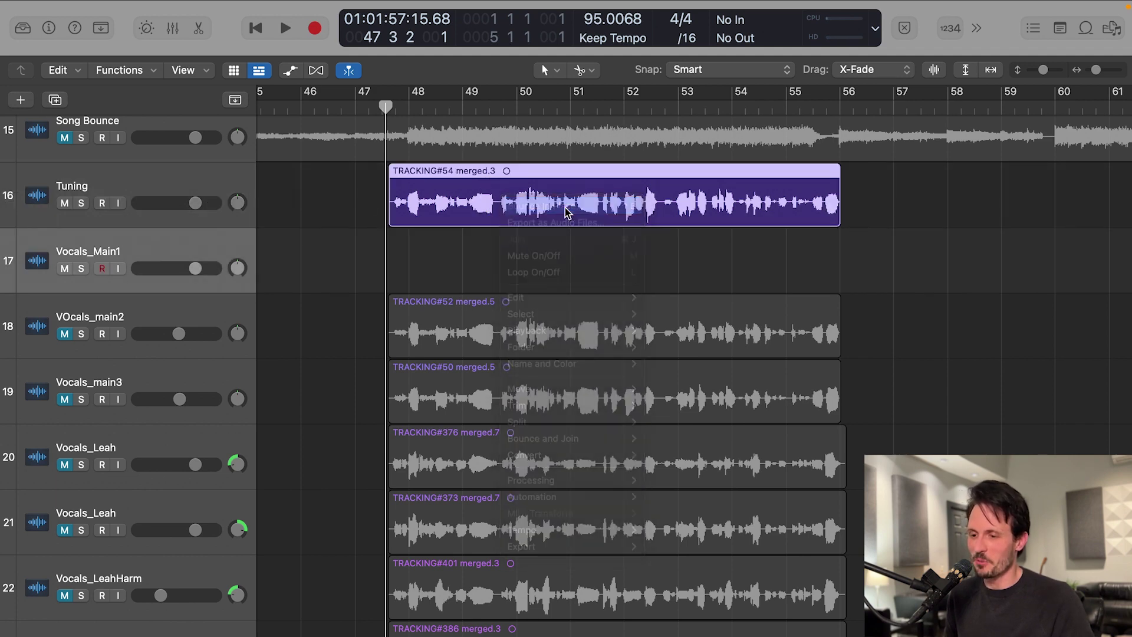
click(690, 501)
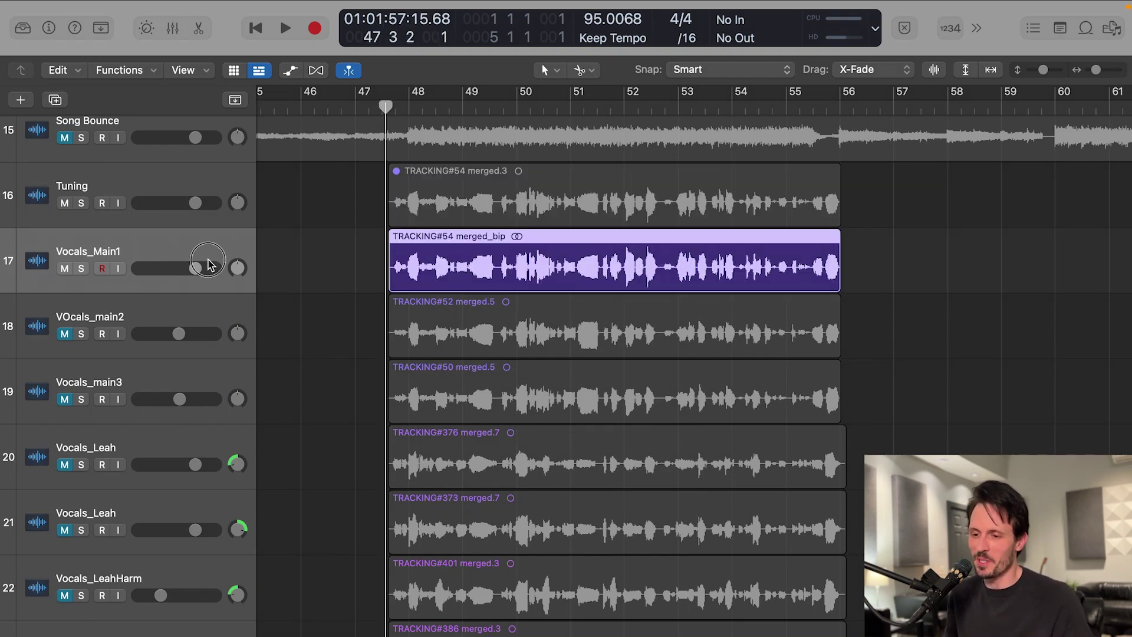
click(295, 250)
click(156, 201)
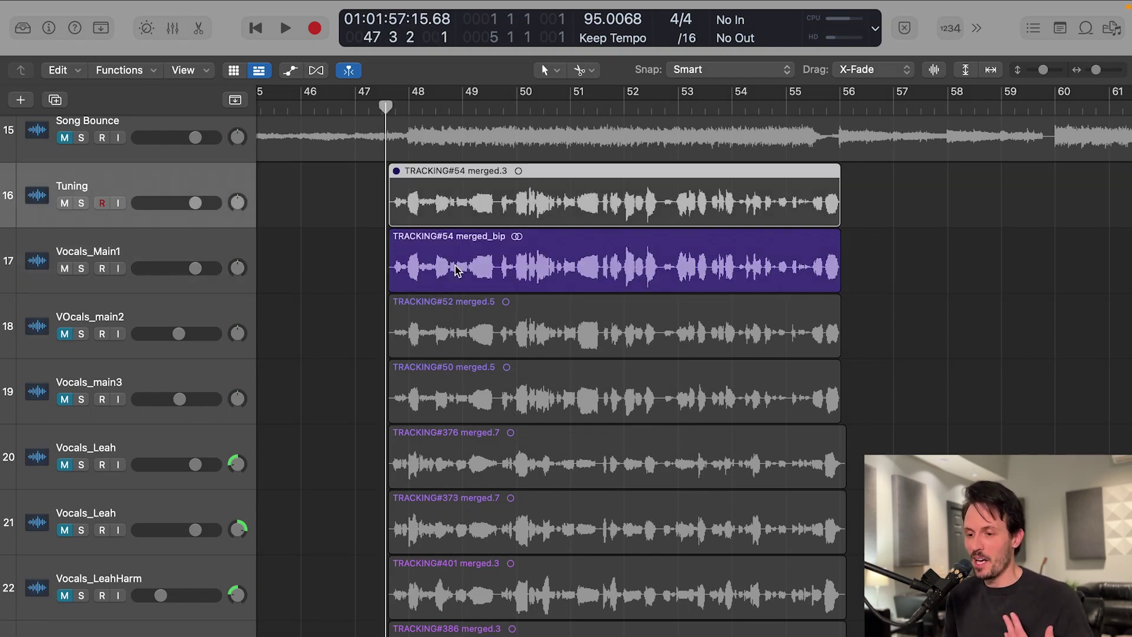
Step: Mute the Tuning track and move the playhead to bar 47, ahead of the vocal regions
click(457, 268)
click(64, 205)
click(304, 191)
drag(373, 109, 349, 105)
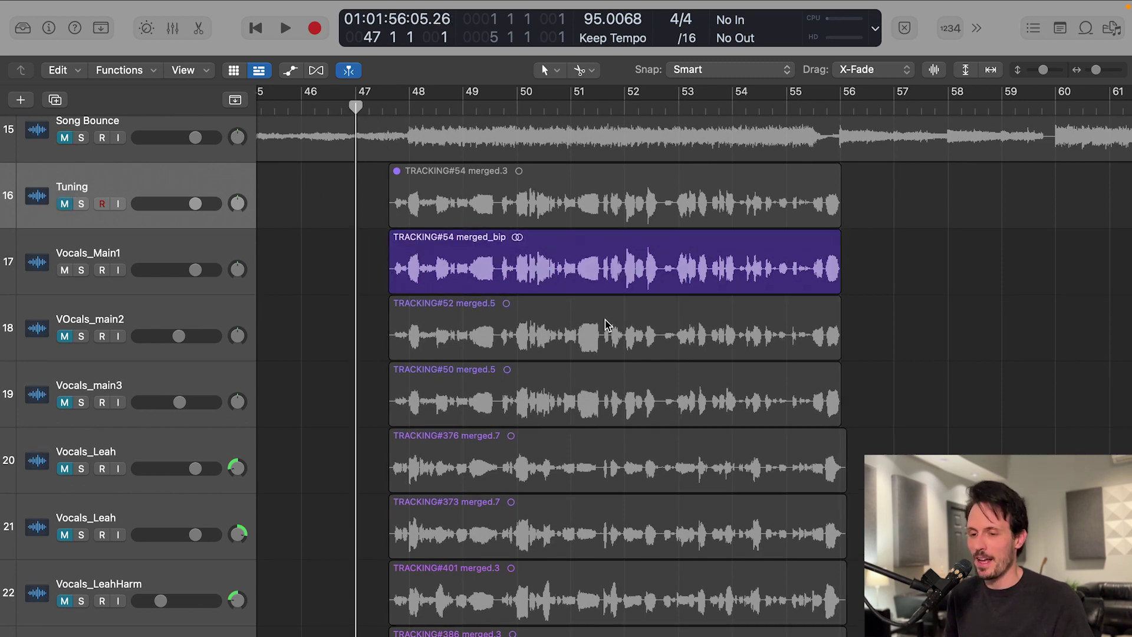
Step: Play the opening of the bounced vocal region on the Vocals_Main1 track without the song and stop playback
click(594, 270)
key(z)
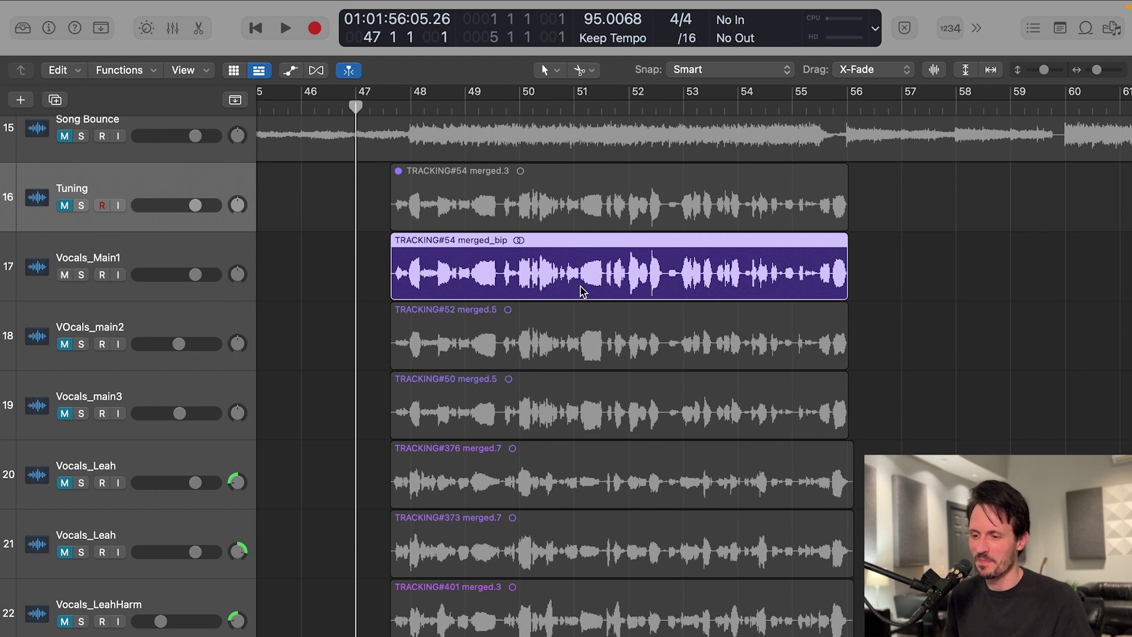
click(903, 311)
key(space)
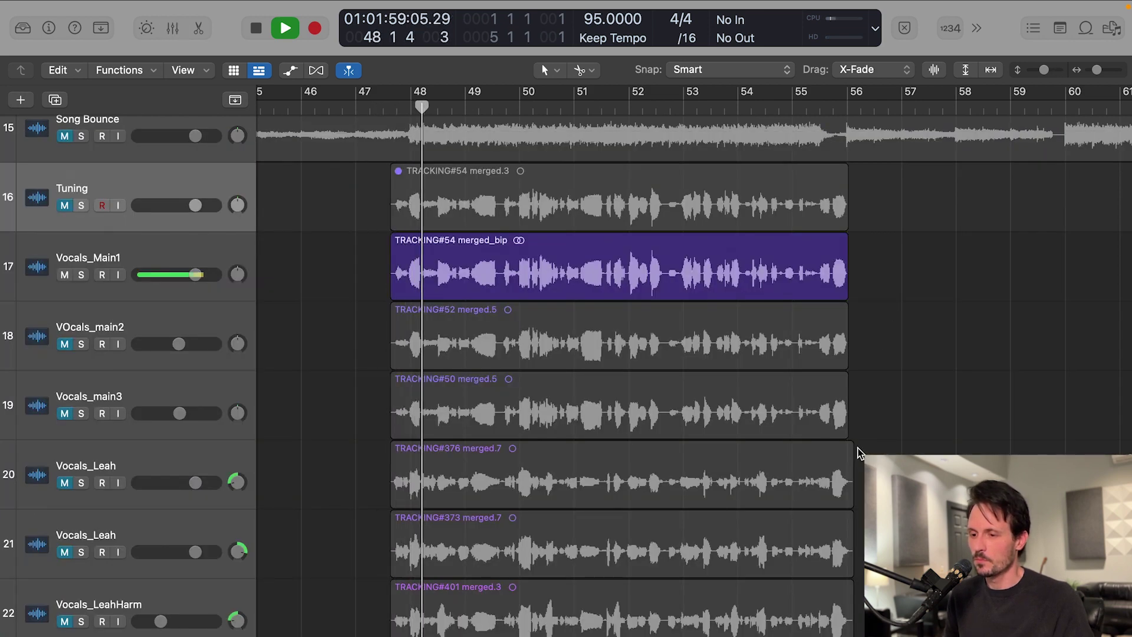
key(space)
Step: Unmute the Song Bounce track and start playback with the tuned vocal from just before the vocal region
click(336, 126)
click(383, 110)
key(space)
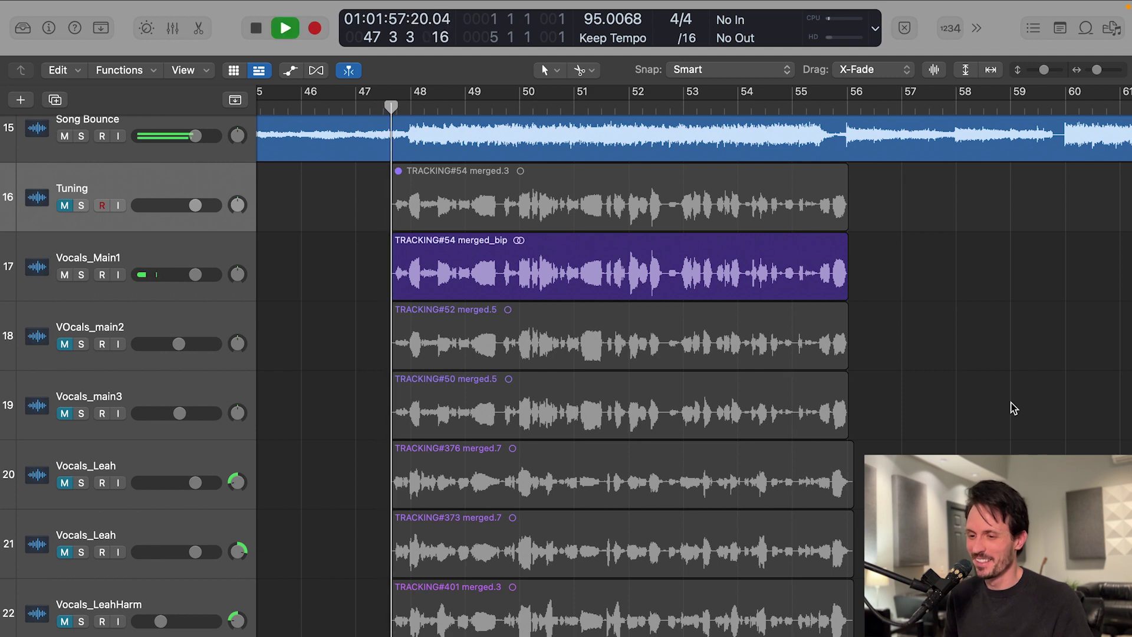
Step: Set the Bus 1 channel's volume to -3.0 dB in the mixer during playback and close the mixer
key(x)
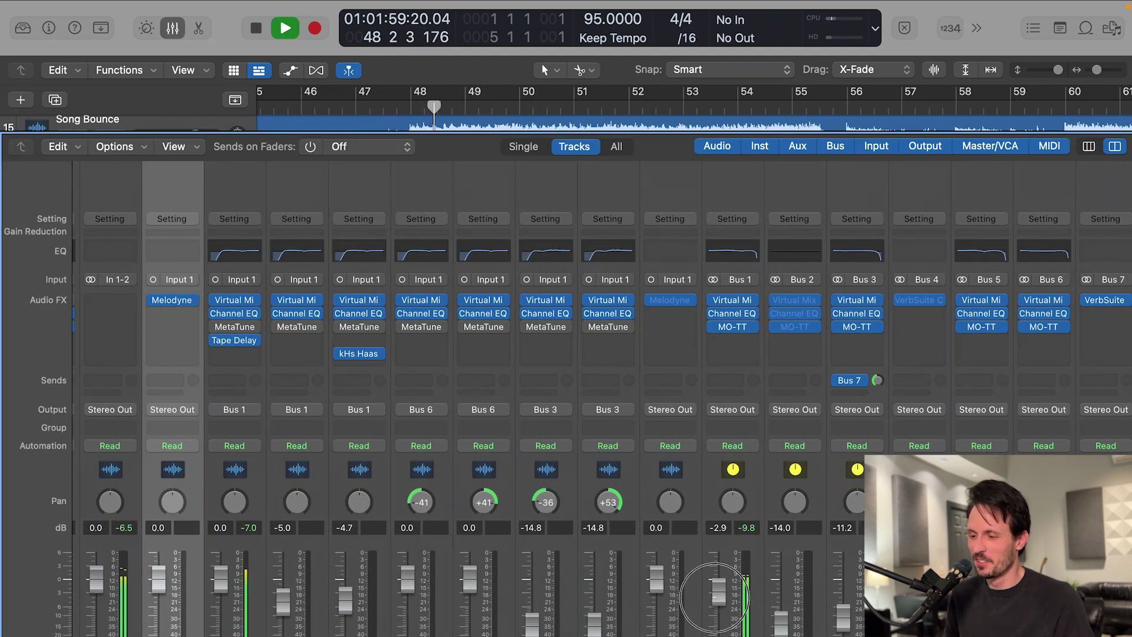
scroll(281, 453, left, 3)
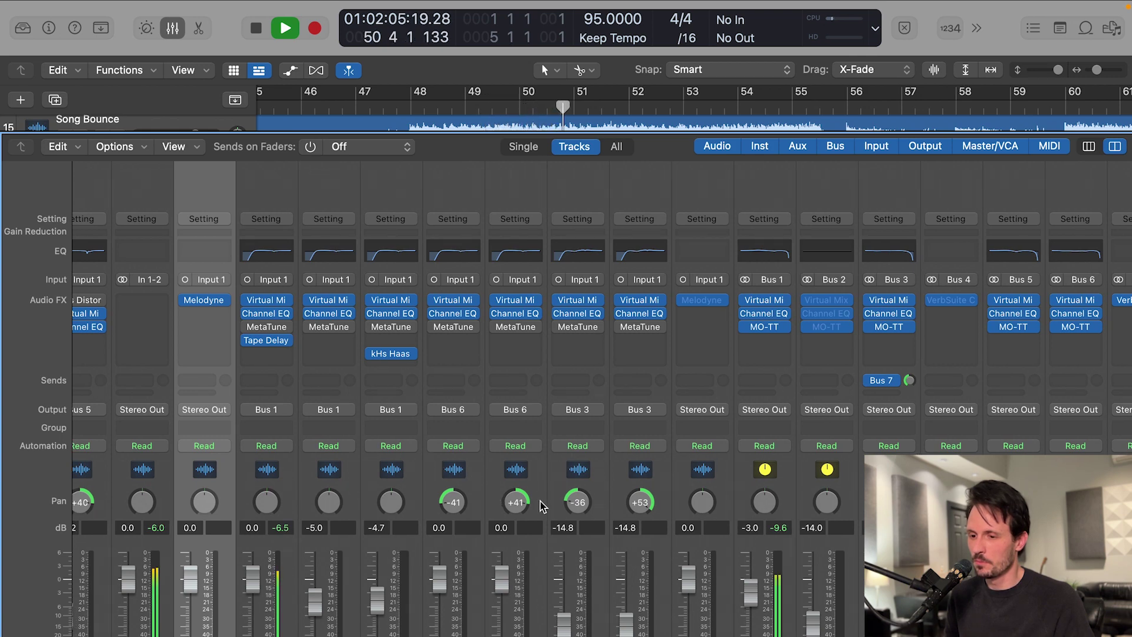
key(x)
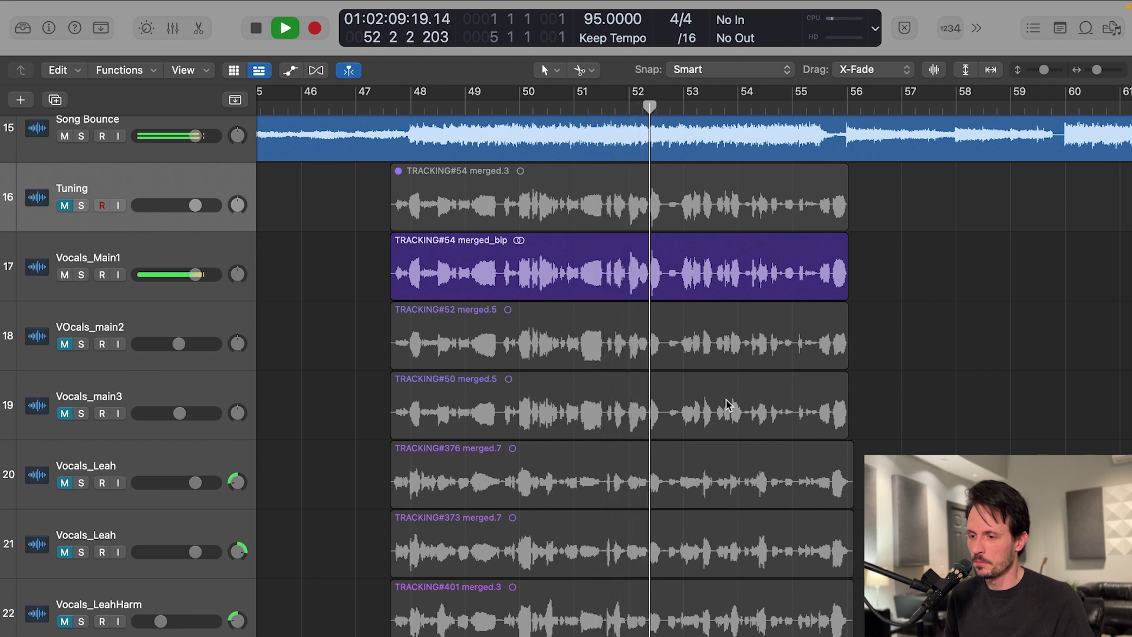
Step: Listen to the tuned vocal with the song past the end of its region at bar 56 and stop playback
scroll(767, 407, right, 3)
scroll(836, 401, right, 1)
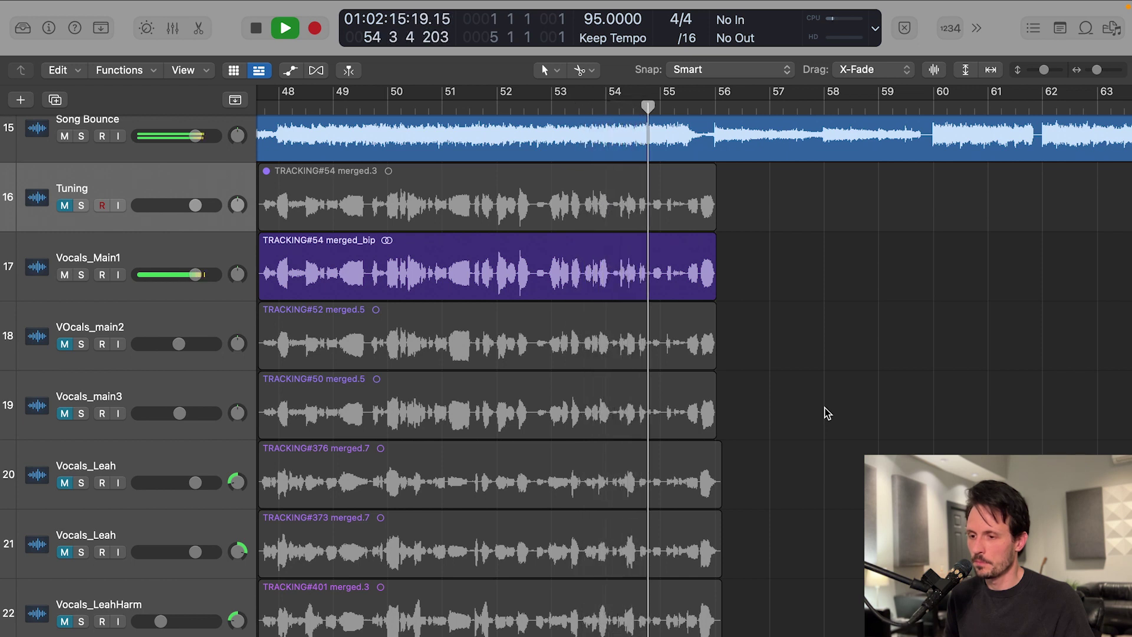
scroll(827, 413, left, 5)
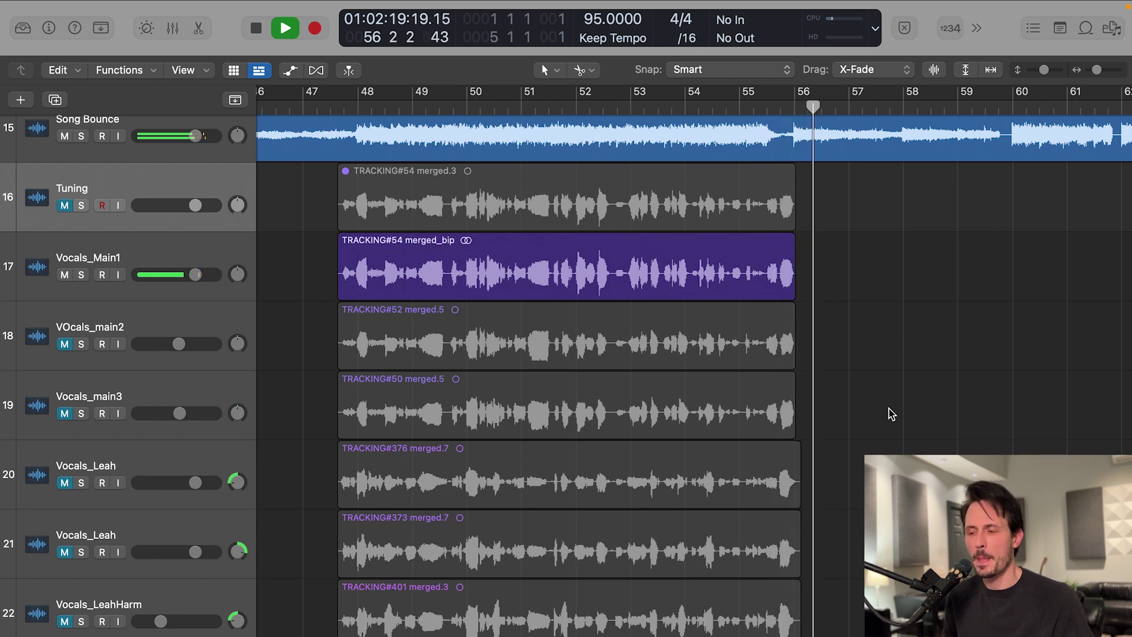
key(space)
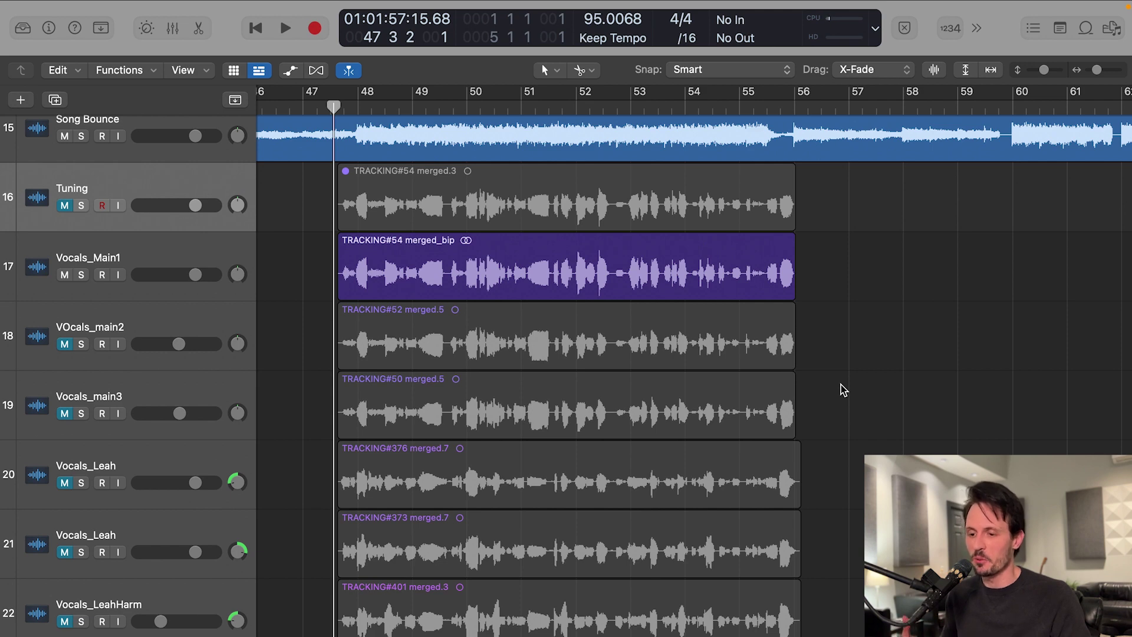
Step: Replay the song with the tuned vocal from just before its region and view the Vocals_Main1 waveform up close
key(space)
scroll(713, 345, left, 3)
scroll(663, 320, up, 2)
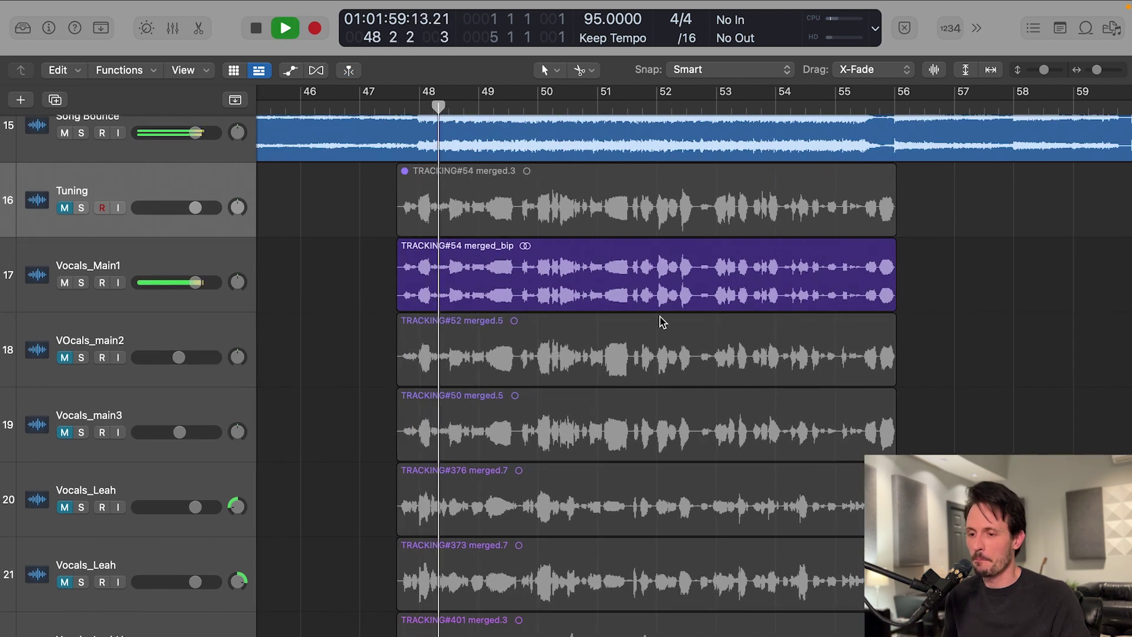
scroll(691, 330, left, 1)
scroll(698, 335, up, 2)
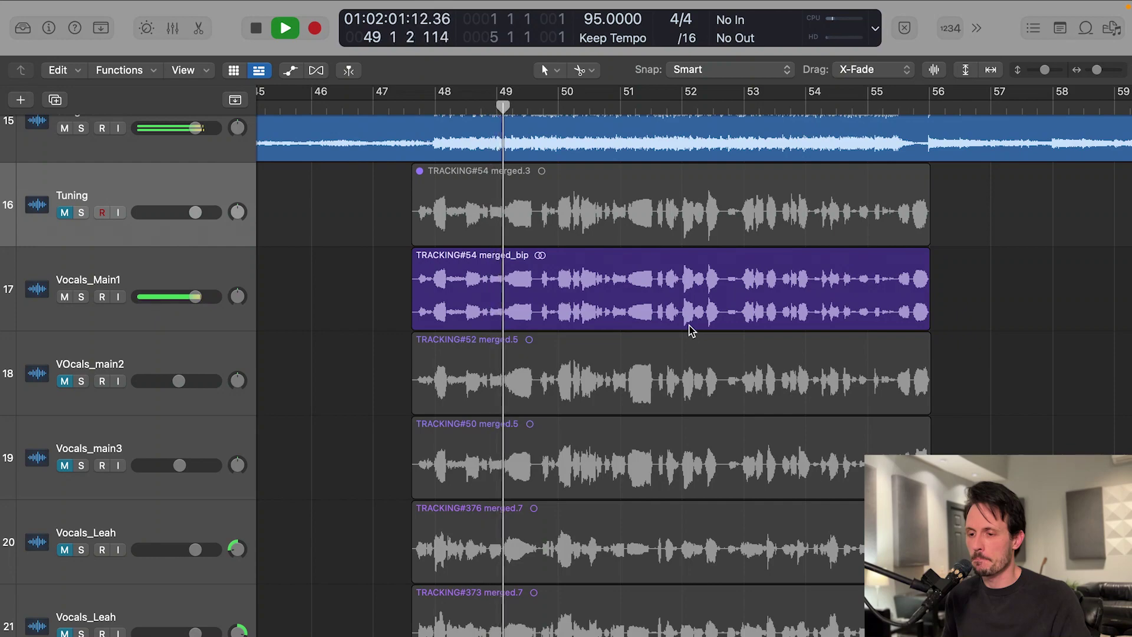